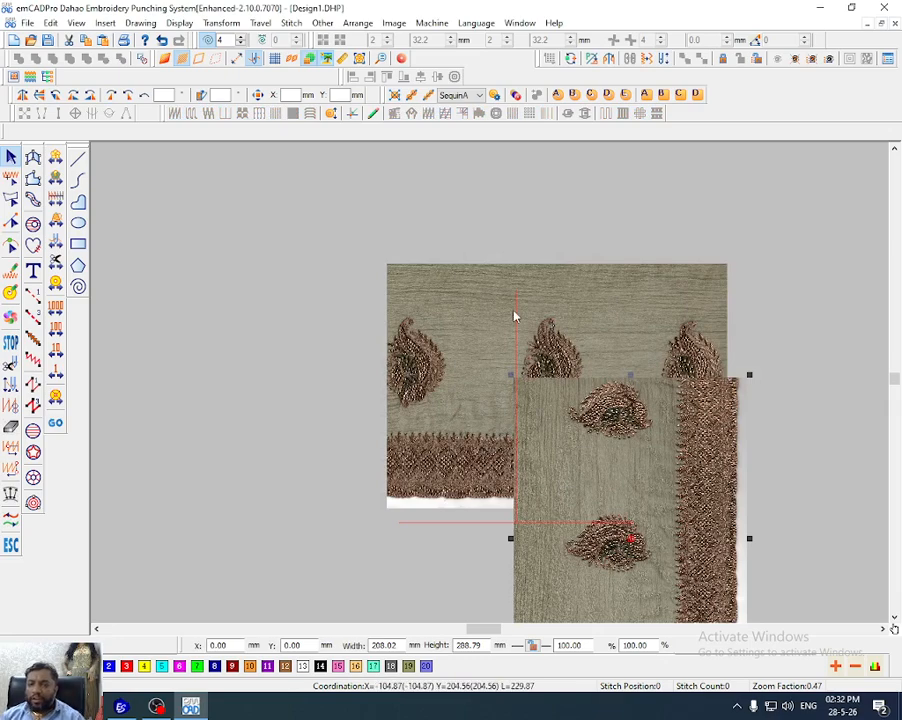
# Move the vertical border image clear of the horizontal one and scale it to 106 percent
pyautogui.moveTo(676, 482); pyautogui.dragTo(286, 263)
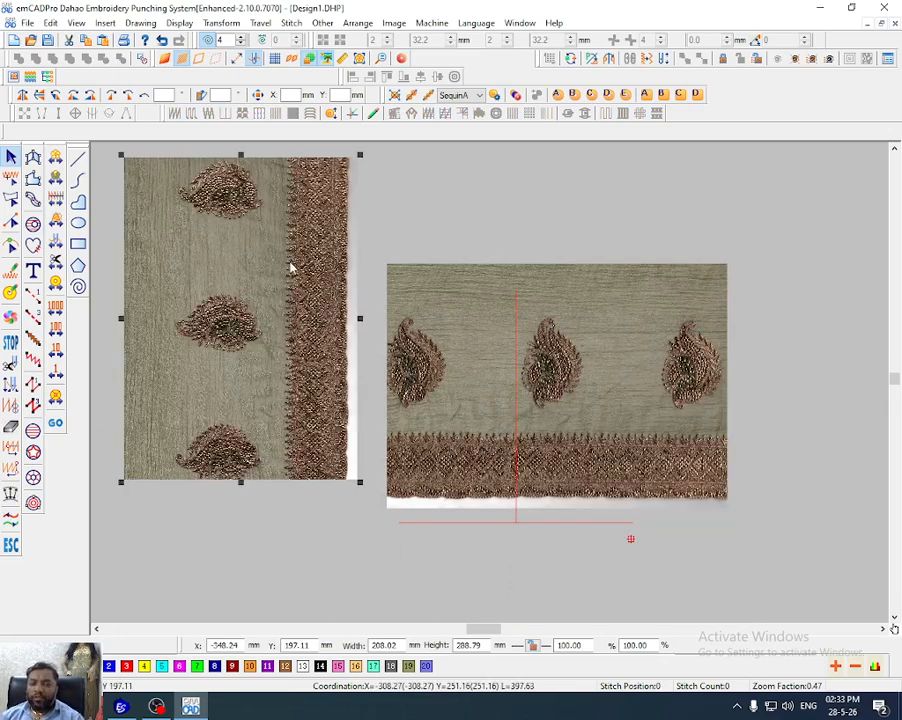
pyautogui.doubleClick(589, 645)
pyautogui.write('10.00')
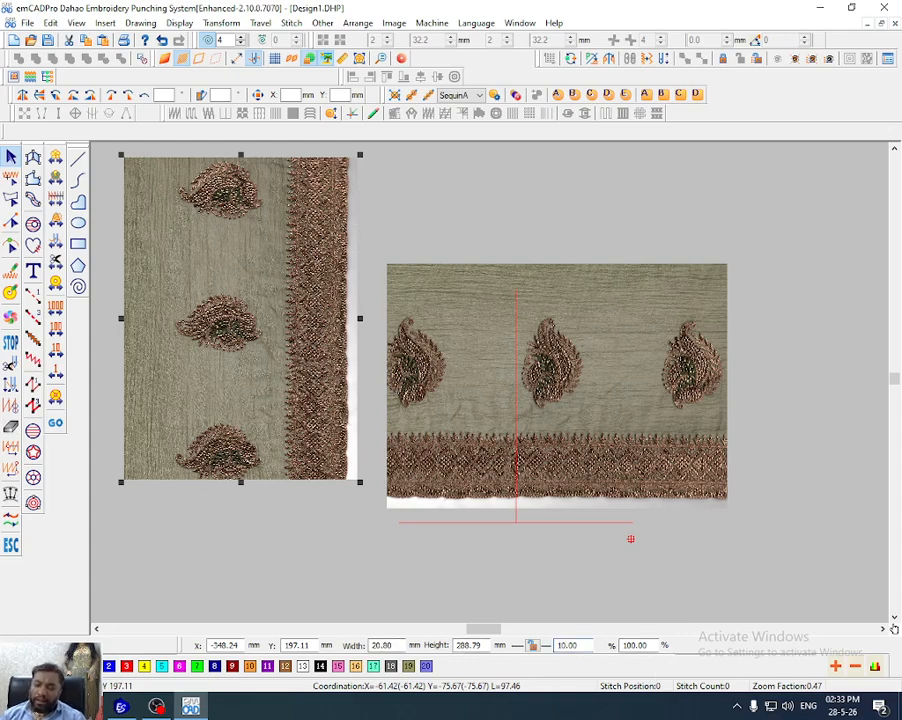
pyautogui.write('6')
pyautogui.press('Tab')
pyautogui.write('106')
pyautogui.press('Return')
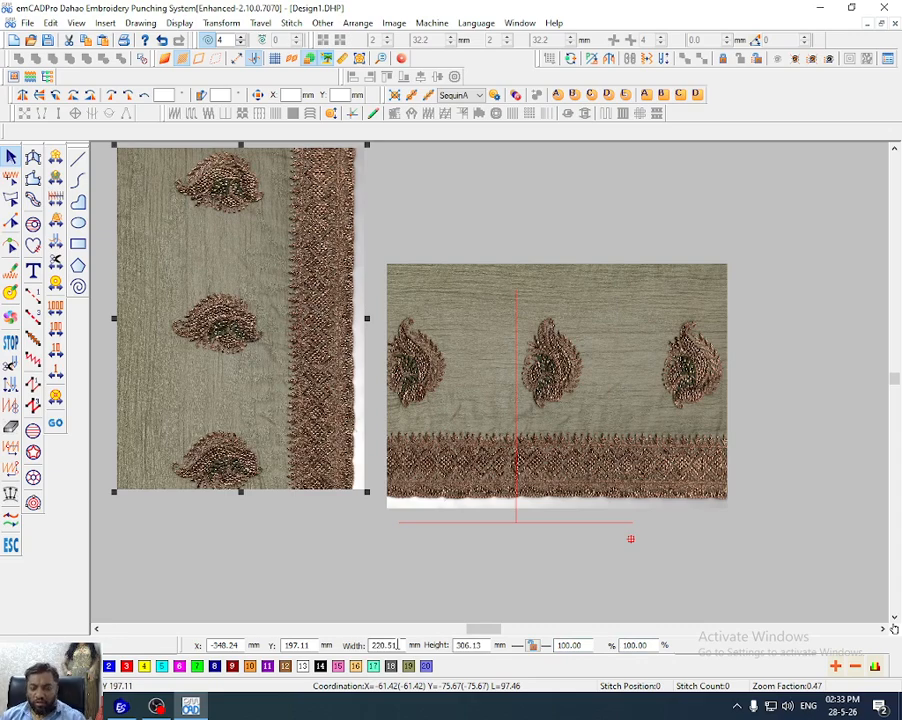
# Rotate the scaled border image 90 degrees clockwise and place it over the horizontal border image
pyautogui.hotkey('ctrl', 'r')
pyautogui.hotkey('ctrl', 'r')
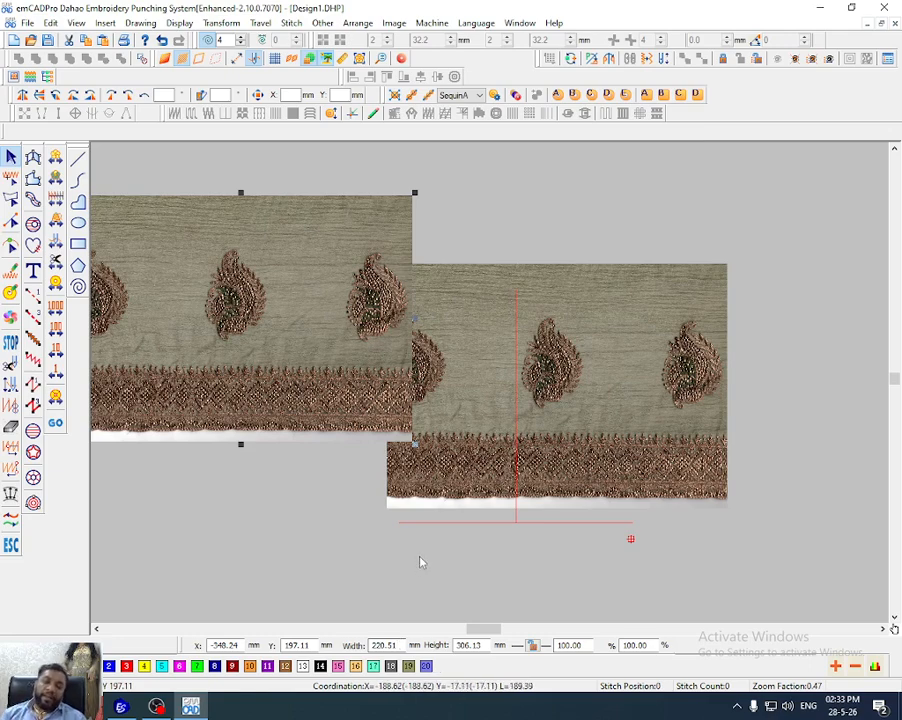
pyautogui.moveTo(238, 370); pyautogui.dragTo(544, 439)
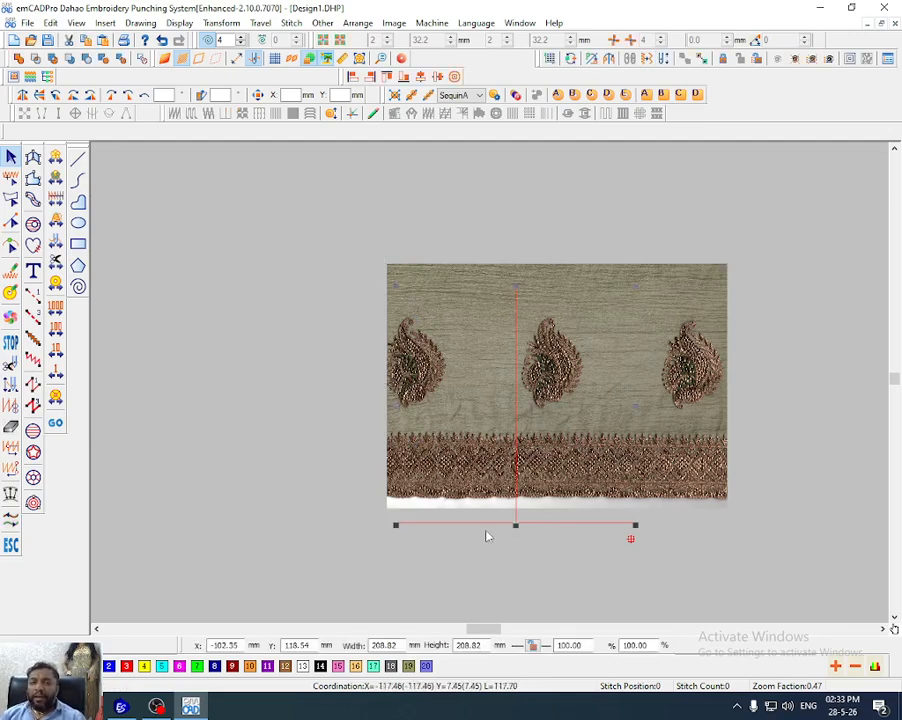
# Draw a horizontal polyline about 358 mm long below the border image and select it
pyautogui.click(80, 181)
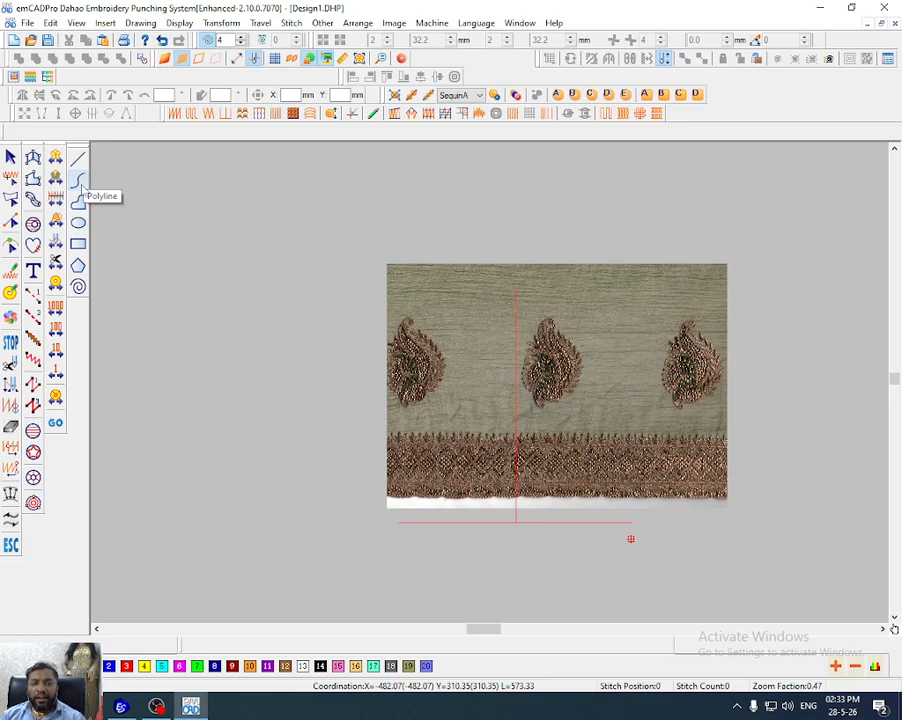
pyautogui.click(716, 565)
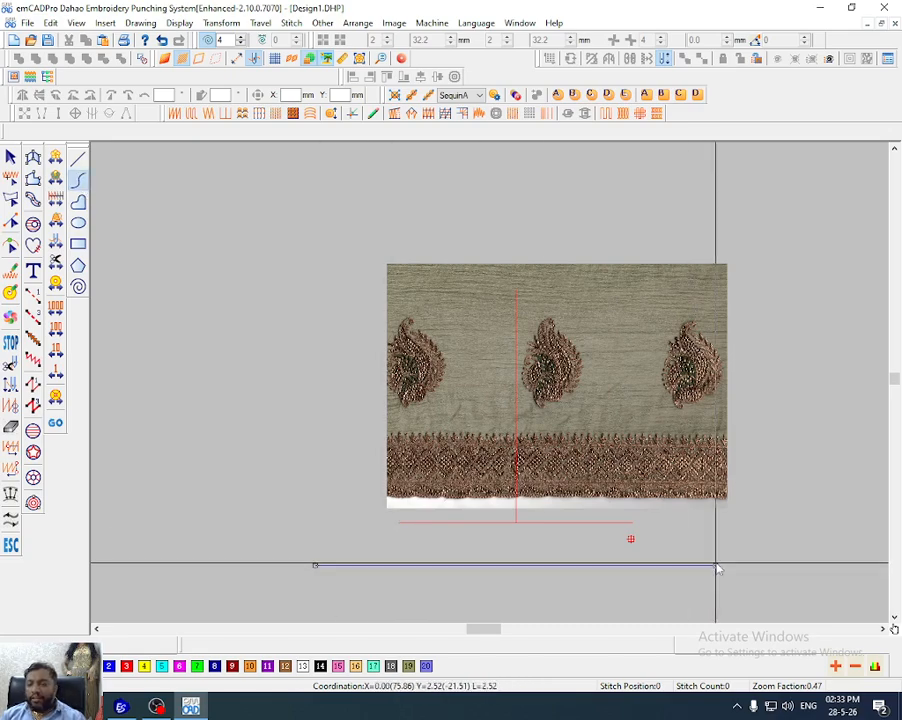
pyautogui.press('Return')
pyautogui.scroll(-1, 716, 565)
pyautogui.press('Escape')
pyautogui.click(603, 437)
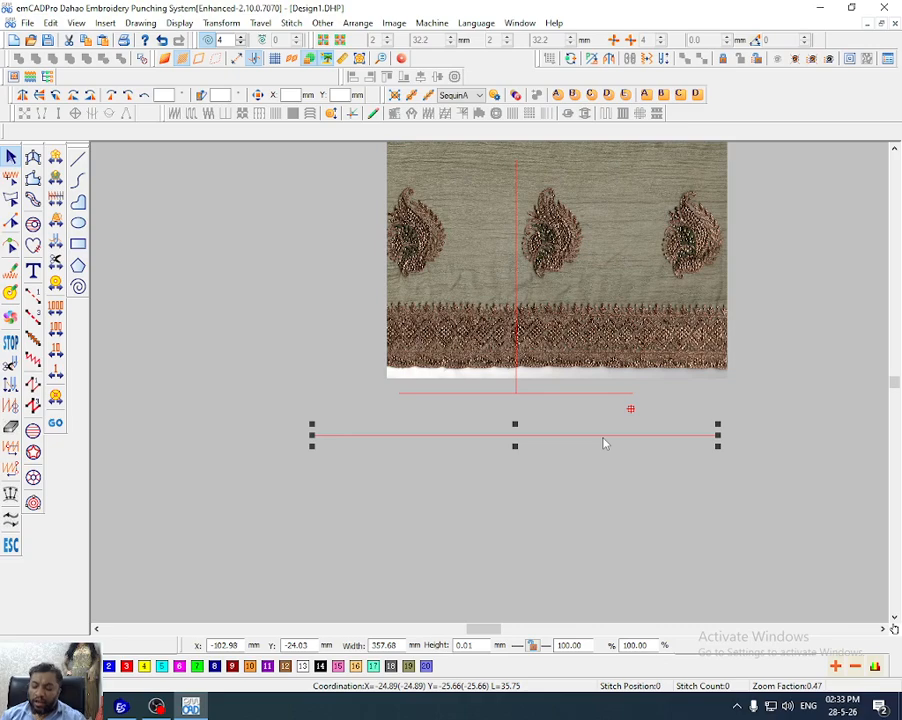
# Duplicate the horizontal line and rotate the copy 90 degrees, selecting both crossing lines
pyautogui.hotkey('ctrl', 'd')
pyautogui.hotkey('ctrl', 'r')
pyautogui.hotkey('ctrl', 'r')
pyautogui.keyDown('ctrl'); pyautogui.click(621, 437); pyautogui.keyUp('ctrl')
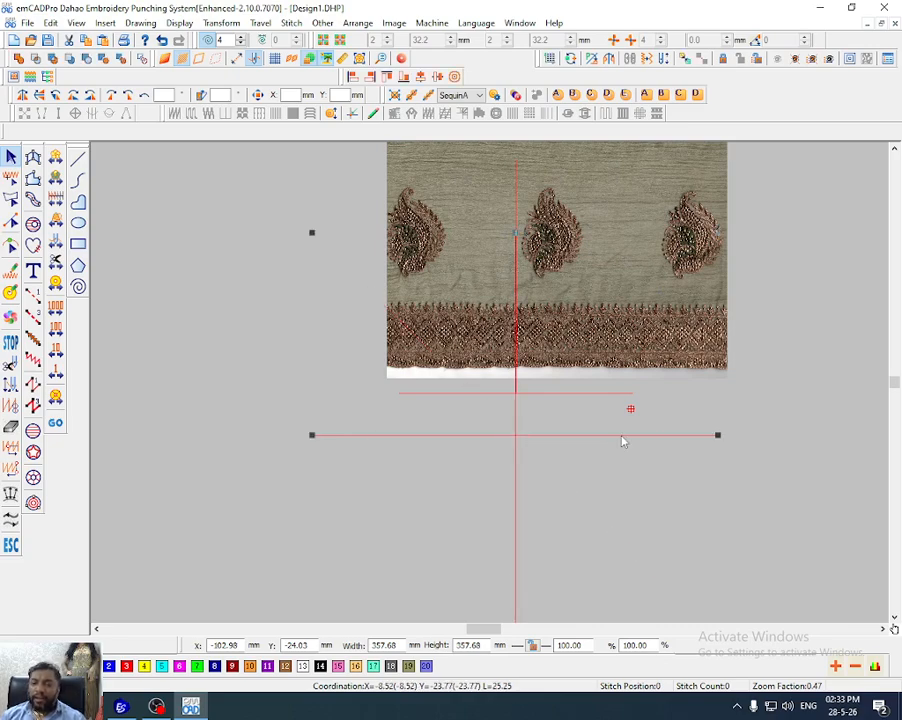
# Show only the two crossing lines and align their bottom edges to form an inverted T guide
pyautogui.hotkey('shift', 's')
pyautogui.scroll(-1, 621, 437)
pyautogui.press('z')
pyautogui.moveTo(463, 280); pyautogui.dragTo(643, 560)
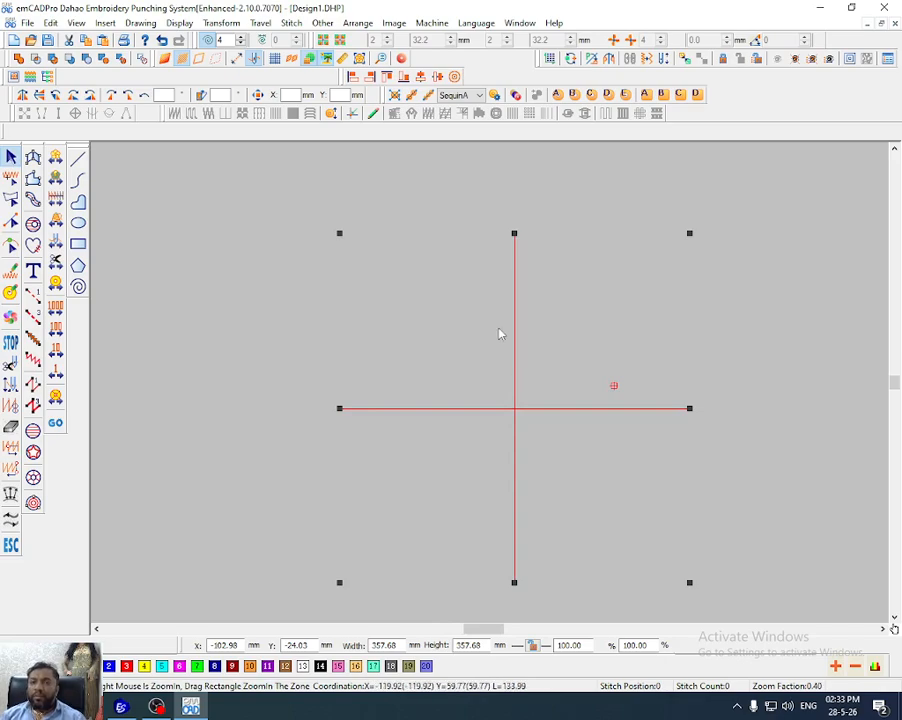
pyautogui.click(404, 80)
pyautogui.scroll(-1, 530, 412)
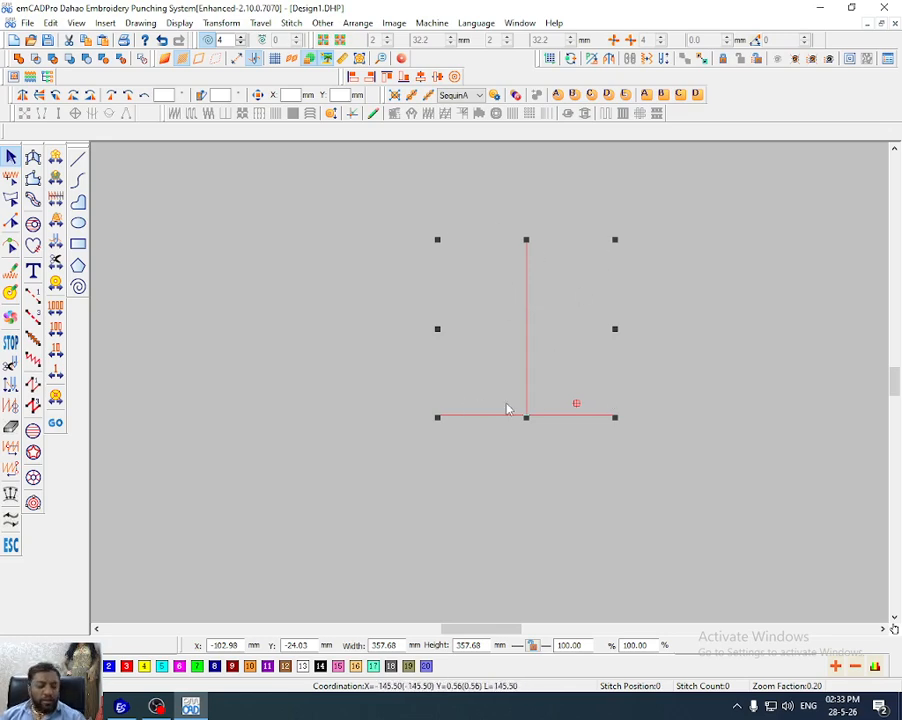
# Try moving the inverted T guide to other positions as one object and undo the moves
pyautogui.click(519, 467)
pyautogui.moveTo(528, 331); pyautogui.dragTo(599, 442)
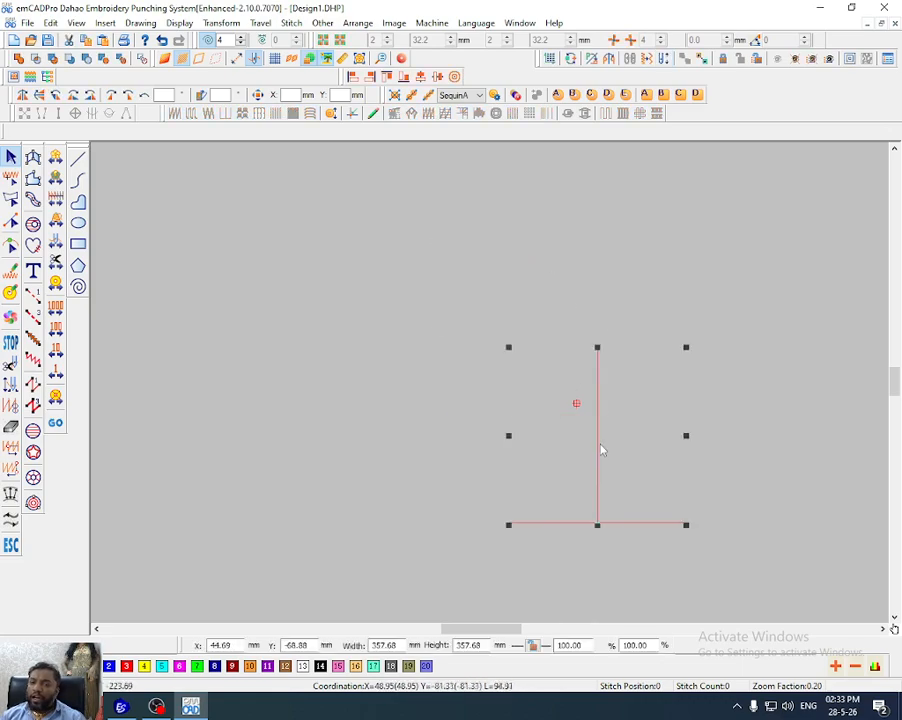
pyautogui.hotkey('ctrl', 'z')
pyautogui.moveTo(527, 366); pyautogui.dragTo(356, 385)
pyautogui.hotkey('ctrl', 'z')
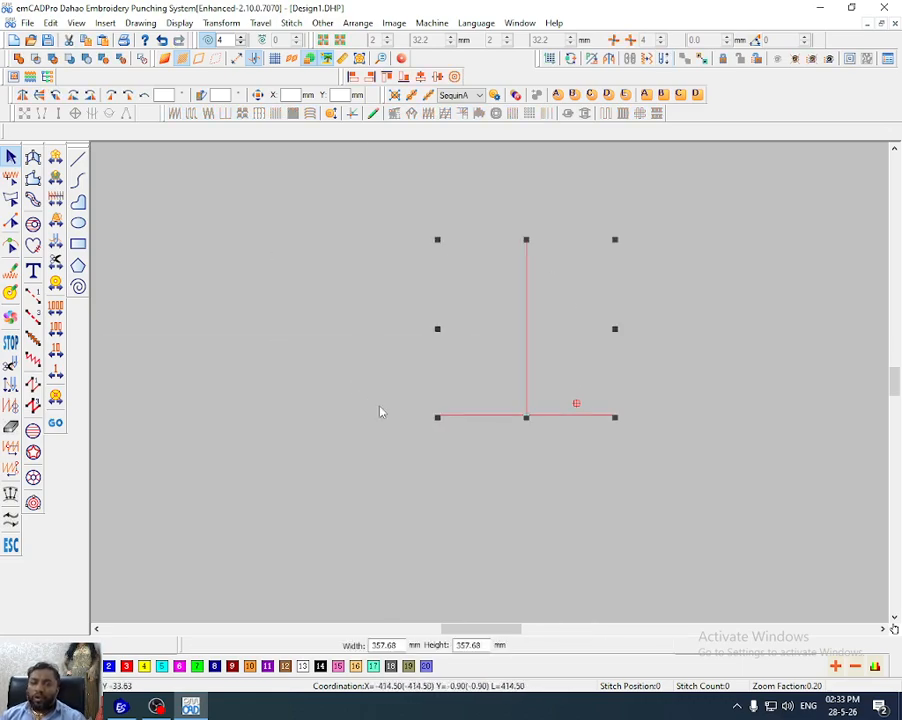
pyautogui.click(478, 485)
pyautogui.click(528, 378)
pyautogui.click(542, 475)
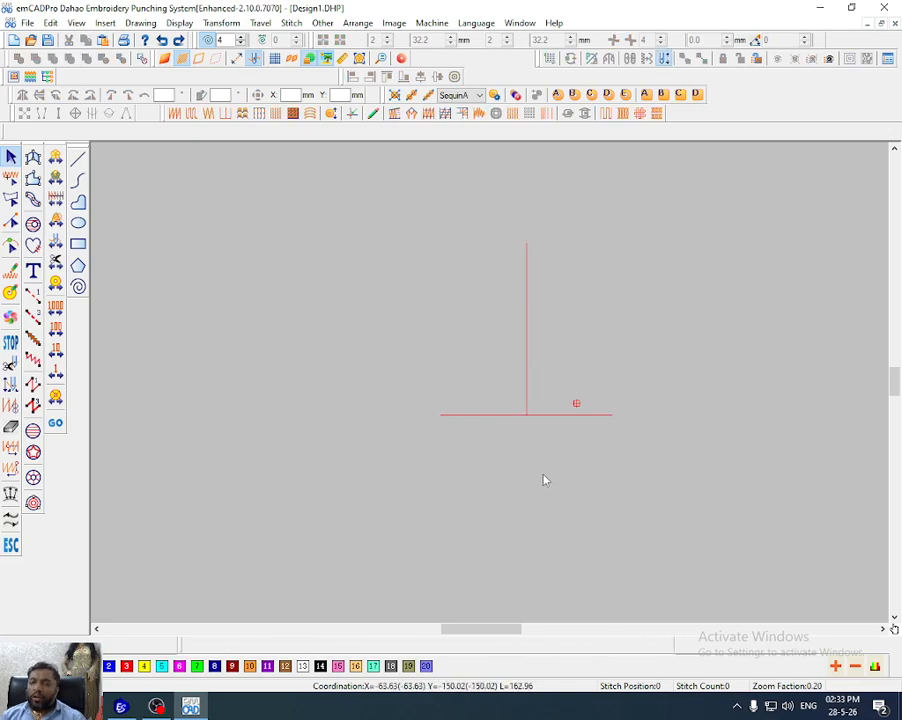
pyautogui.hotkey('ctrl', 'z')
# Reposition the inverted T guide so its vertical line runs near the centre of the border image
pyautogui.click(528, 405)
pyautogui.press('z')
pyautogui.moveTo(502, 322); pyautogui.dragTo(613, 441)
pyautogui.click(538, 437)
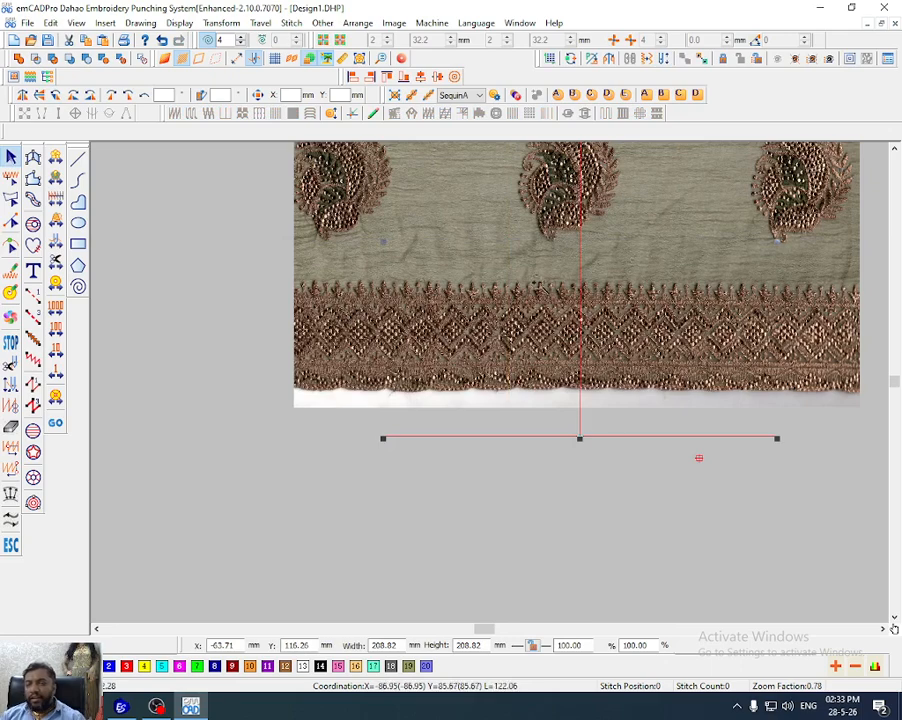
# Select the border image and start a Transform by Angle only, with the angle at 0°
pyautogui.press('z')
pyautogui.moveTo(525, 244); pyautogui.dragTo(624, 556)
pyautogui.click(543, 292)
pyautogui.press('z')
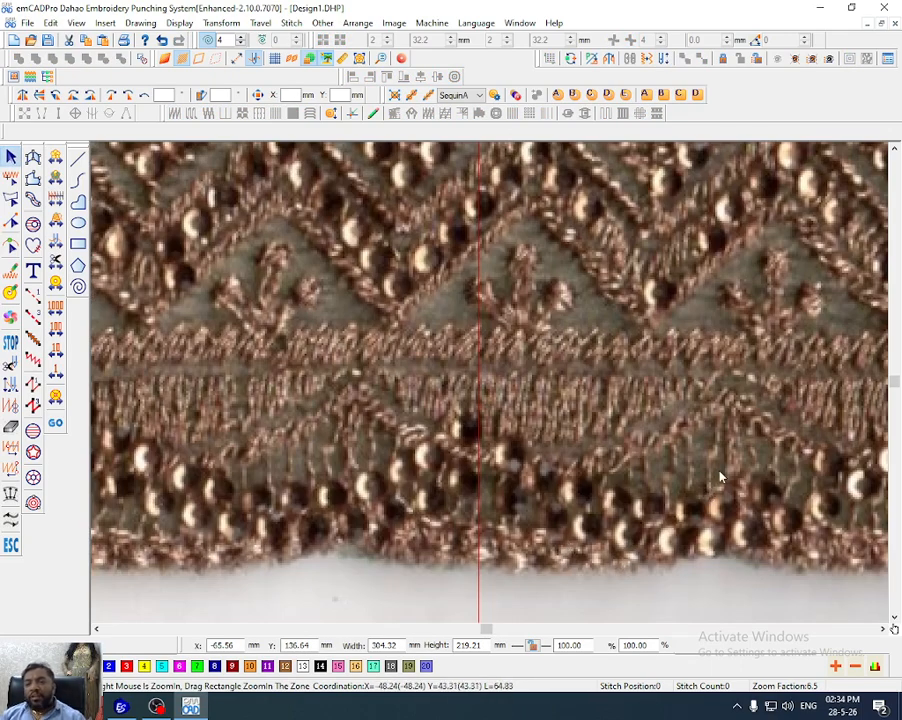
pyautogui.scroll(-3, 609, 406)
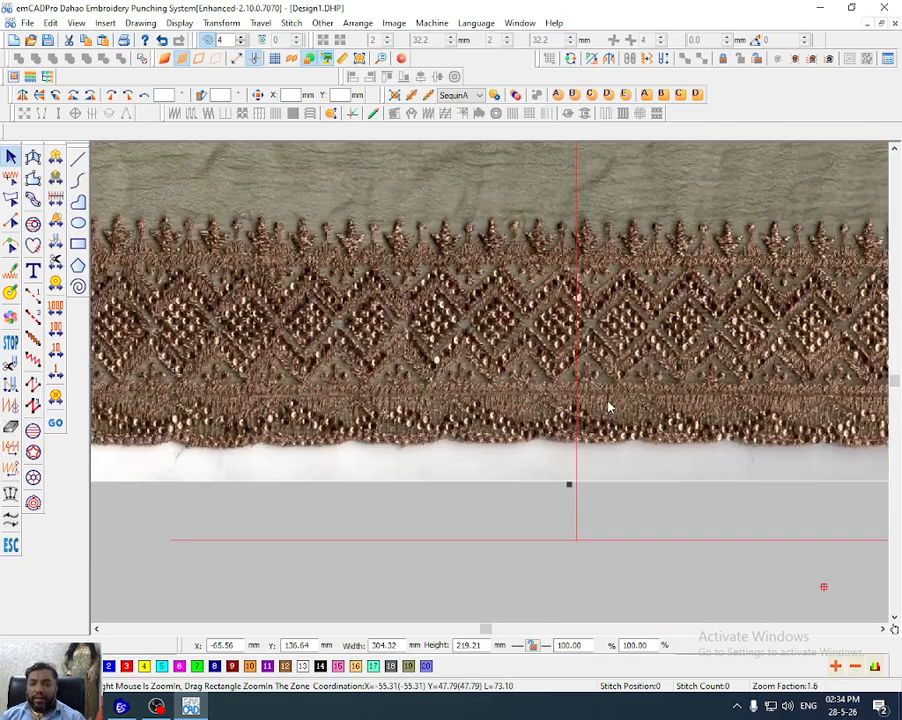
pyautogui.press('z')
pyautogui.moveTo(527, 287); pyautogui.dragTo(604, 450)
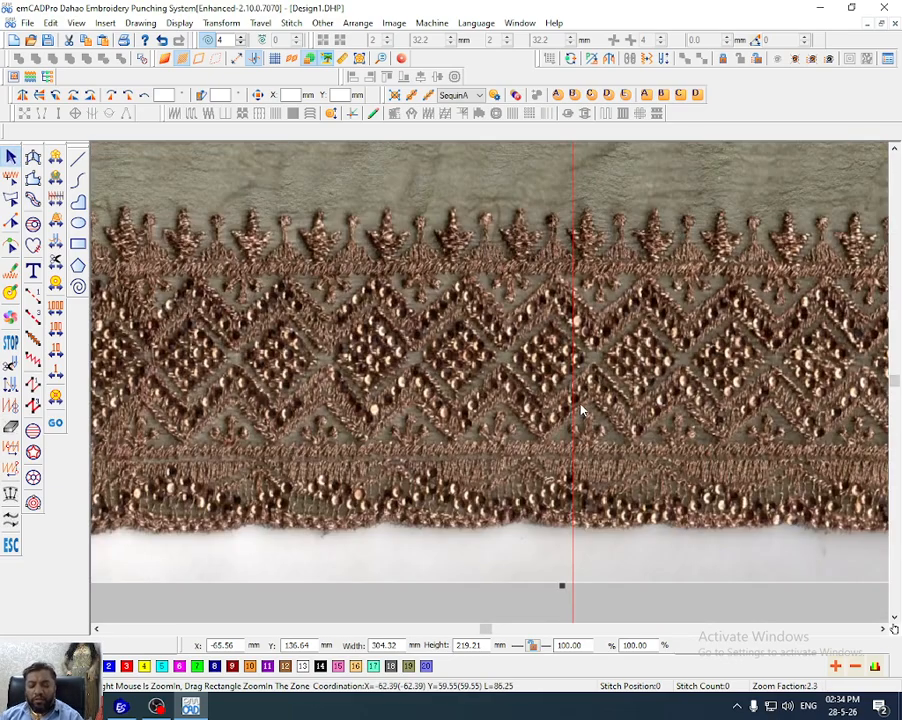
pyautogui.press('Return')
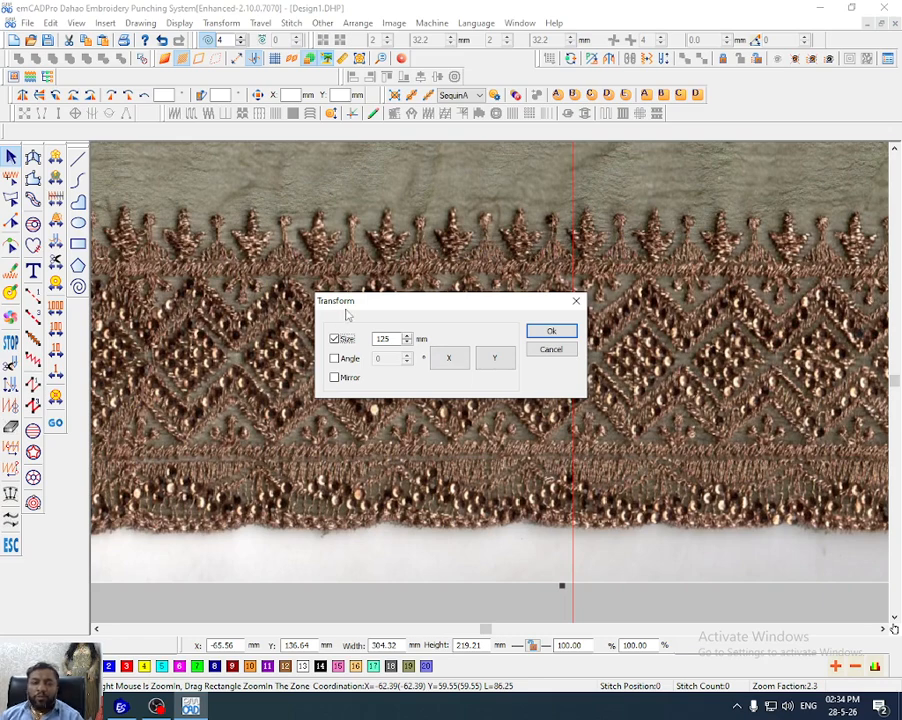
pyautogui.click(350, 361)
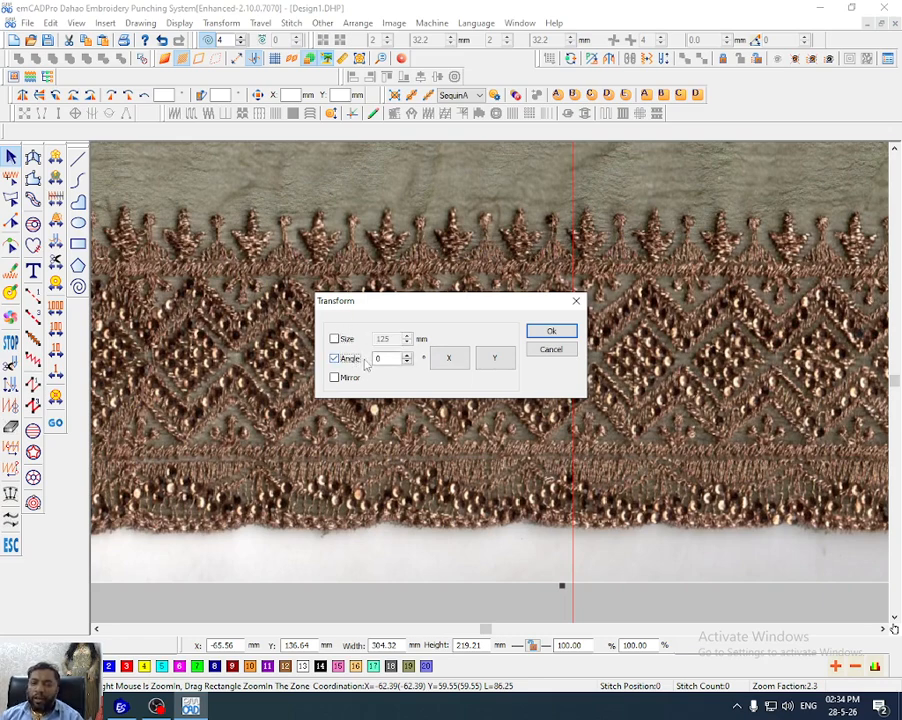
pyautogui.click(551, 333)
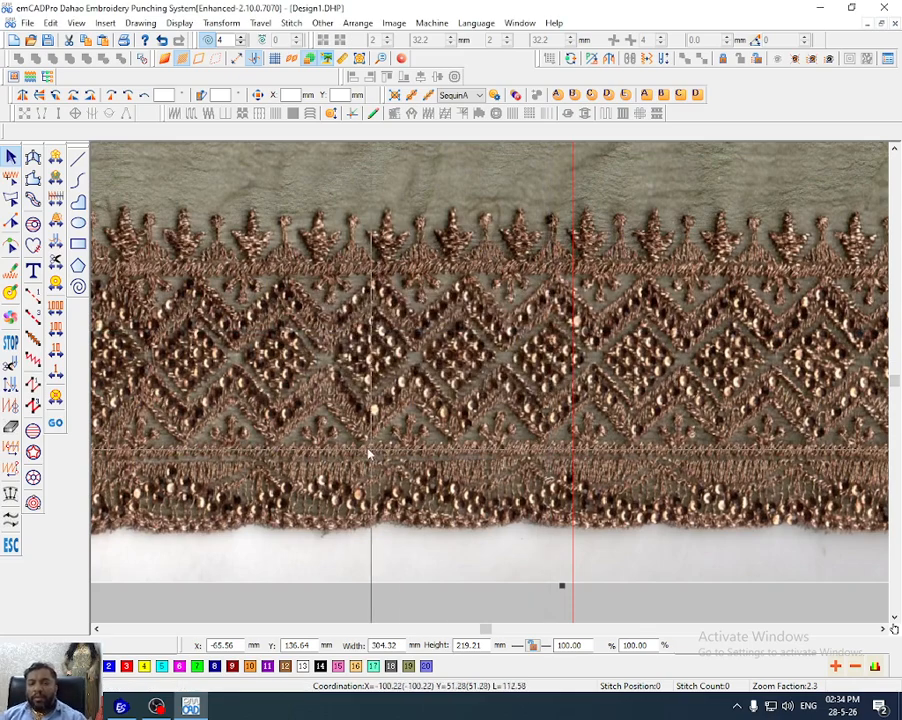
# Level the image by marking two reference points under matching sprigs on the border's lower stitched line
pyautogui.scroll(5, 328, 452)
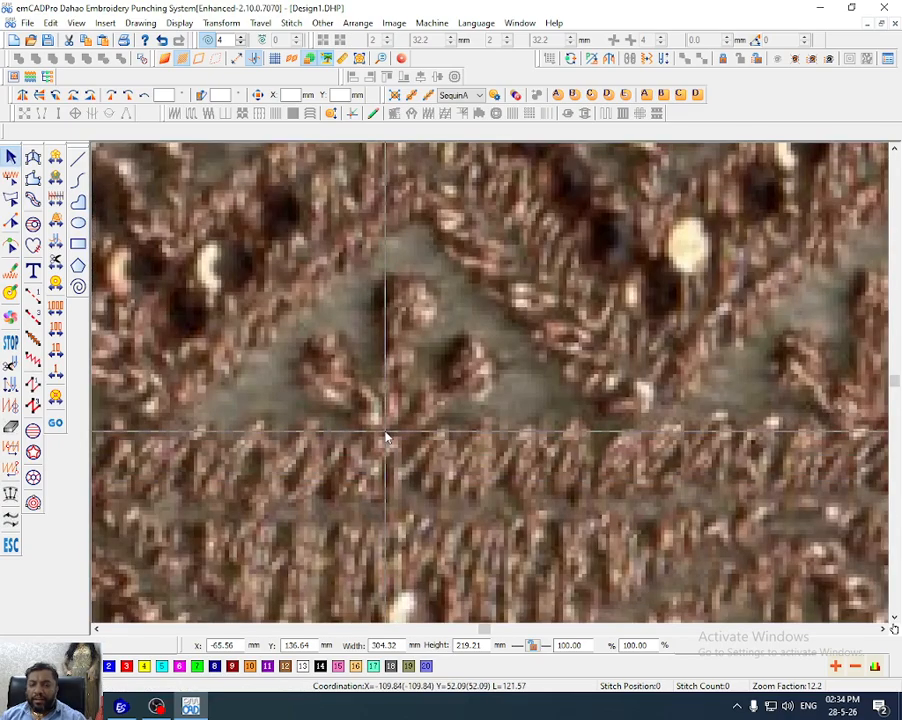
pyautogui.scroll(-5, 396, 468)
pyautogui.scroll(3, 557, 356)
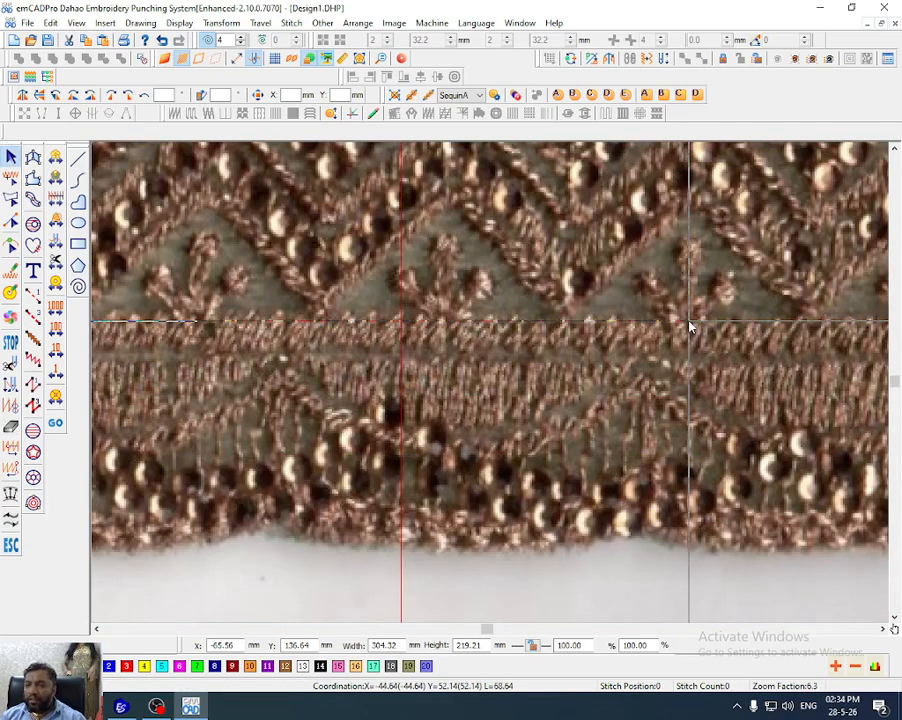
pyautogui.scroll(-4, 461, 399)
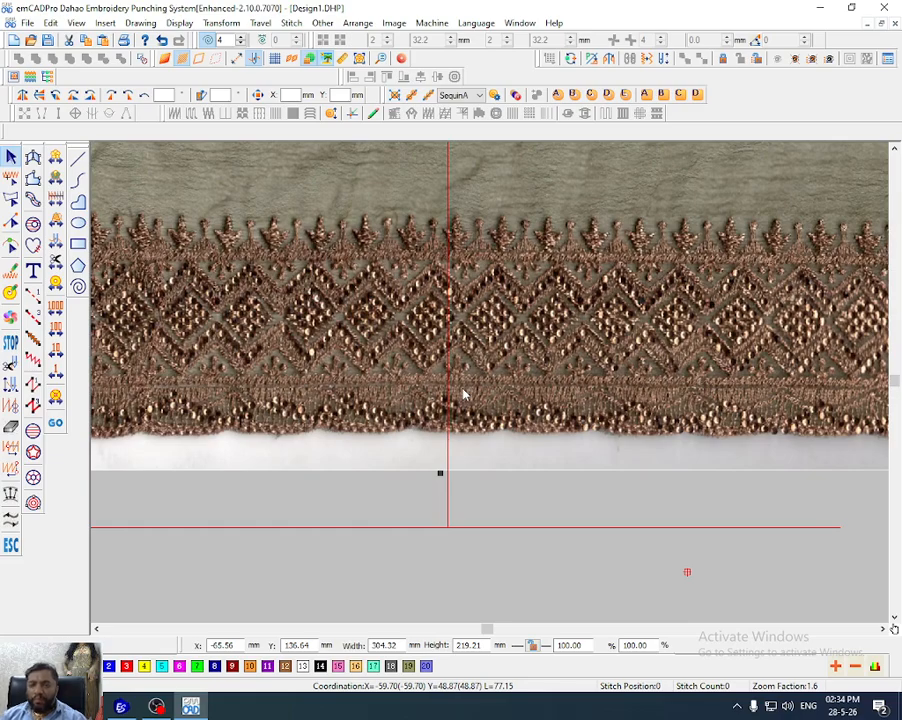
pyautogui.scroll(3, 485, 435)
pyautogui.scroll(-6, 473, 374)
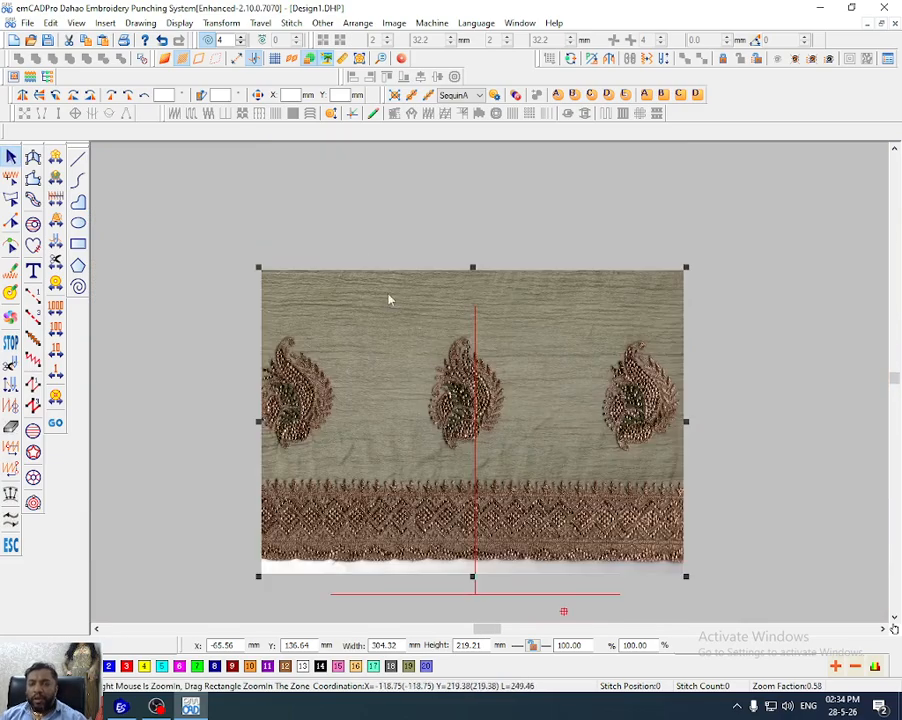
# Measure the distance between matching points at the base of the first and middle paisley motifs
pyautogui.scroll(3, 340, 367)
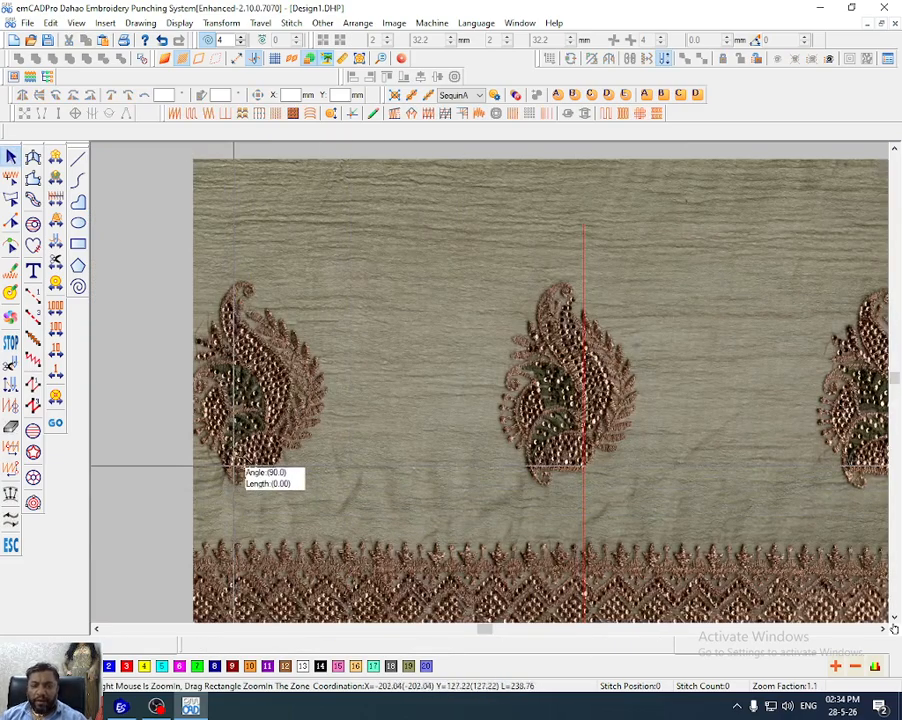
pyautogui.scroll(6, 237, 466)
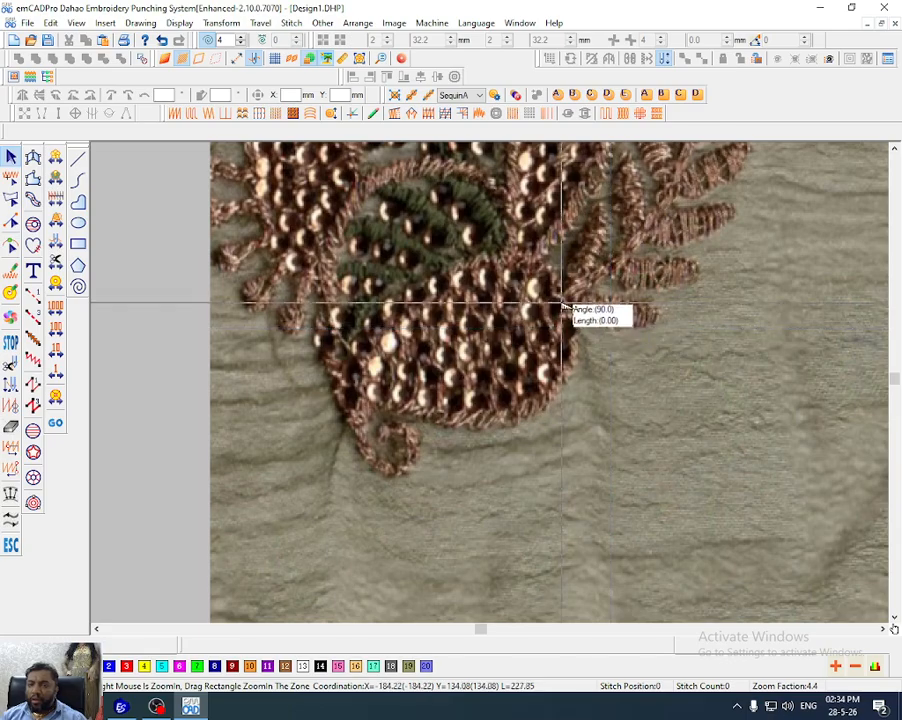
pyautogui.scroll(-6, 650, 430)
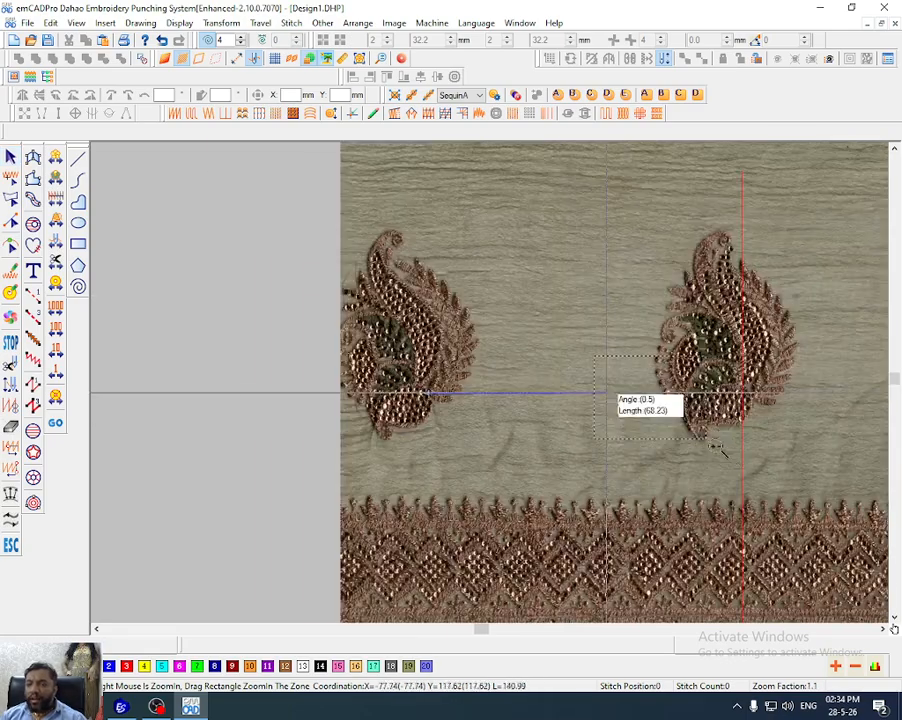
pyautogui.moveTo(716, 447); pyautogui.dragTo(719, 450)
pyautogui.press('Right')
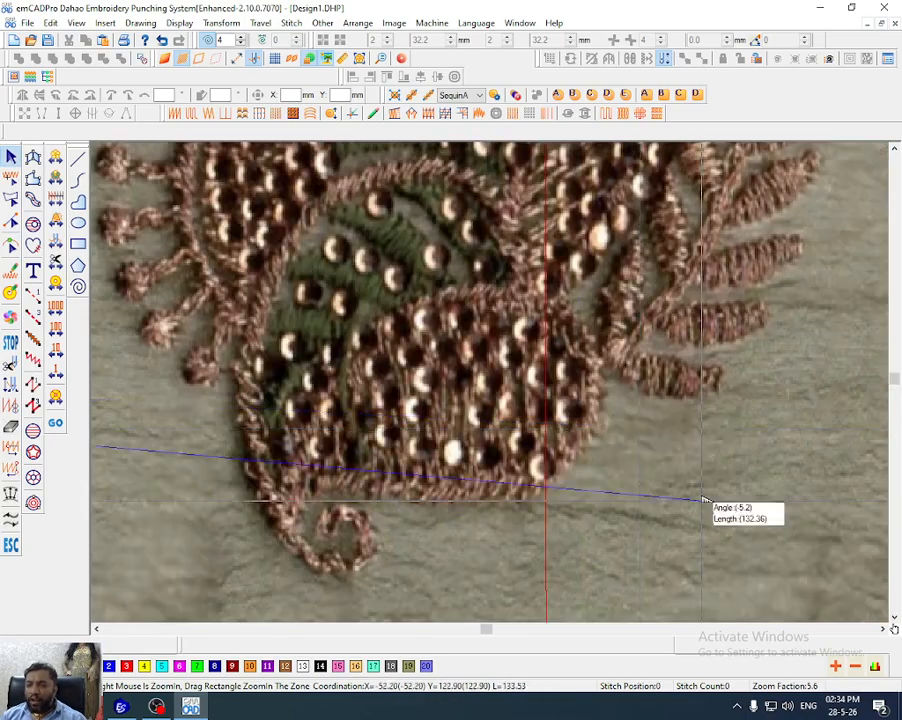
pyautogui.click(617, 366)
pyautogui.scroll(-5, 586, 380)
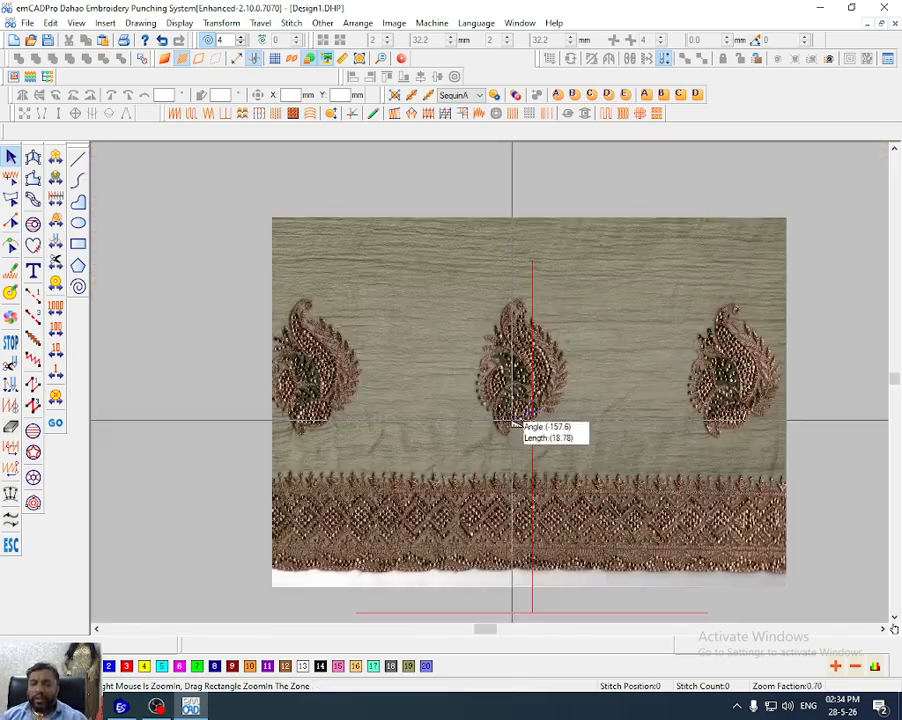
pyautogui.scroll(2, 598, 541)
pyautogui.press('Escape')
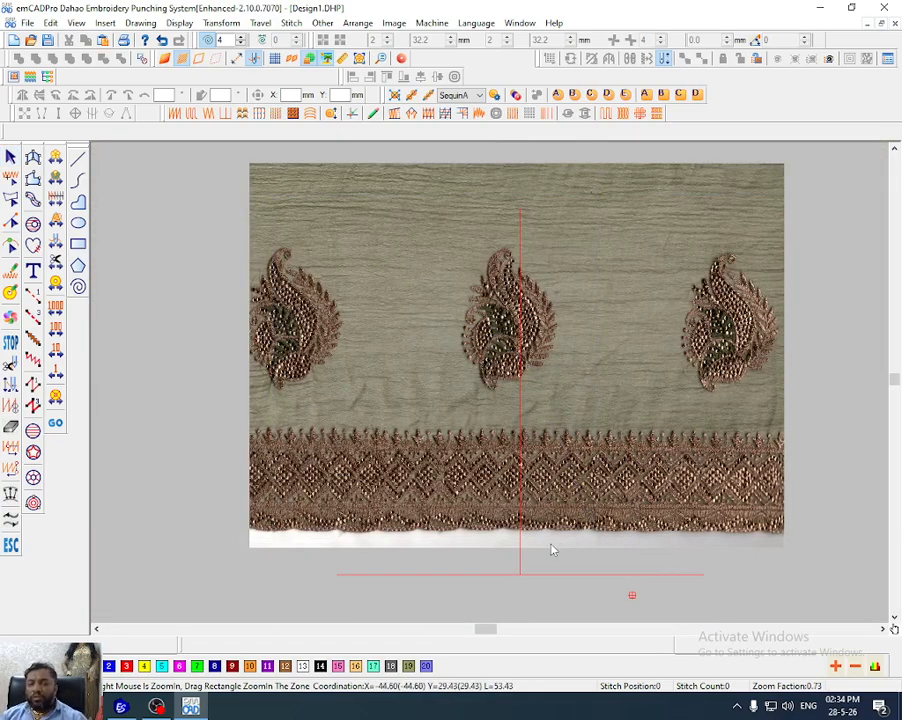
# Measure the repeat distance between two adjacent scallop peaks along the border's lower edge
pyautogui.scroll(1, 498, 510)
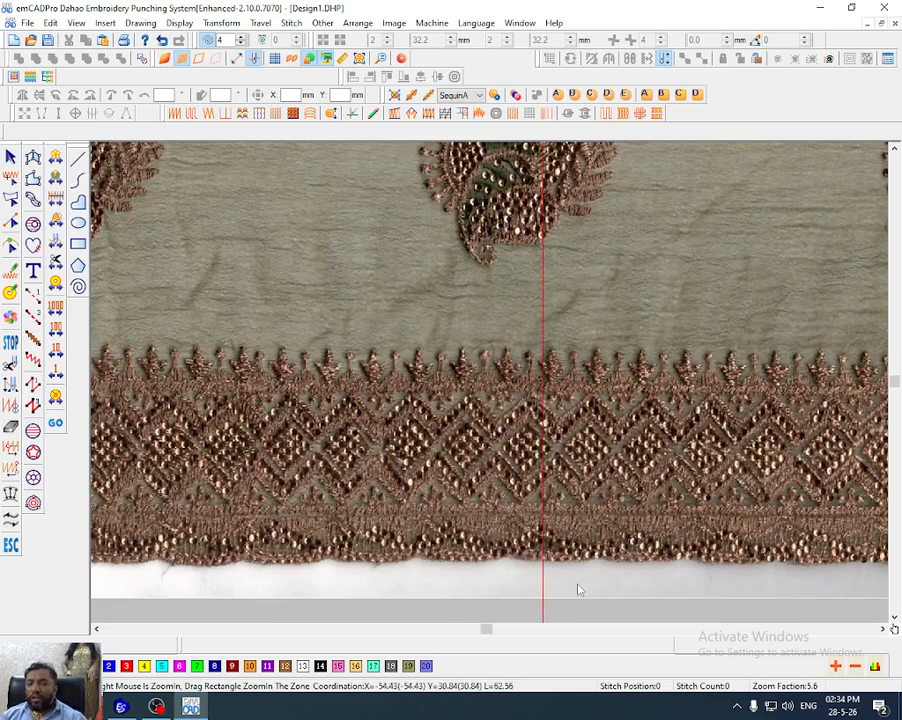
pyautogui.scroll(2, 535, 563)
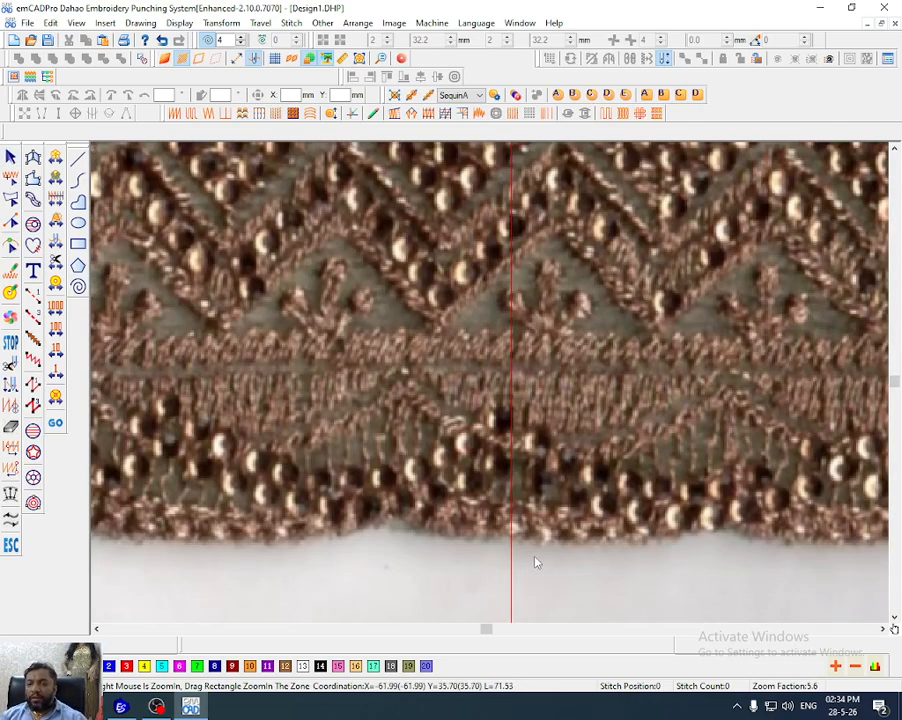
pyautogui.click(727, 386)
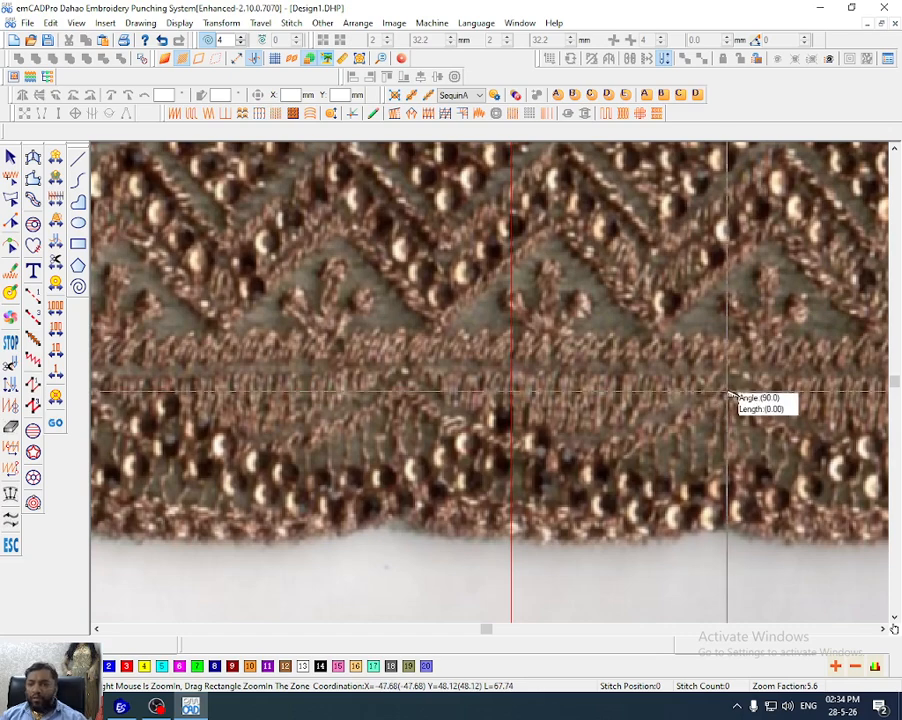
pyautogui.click(407, 385)
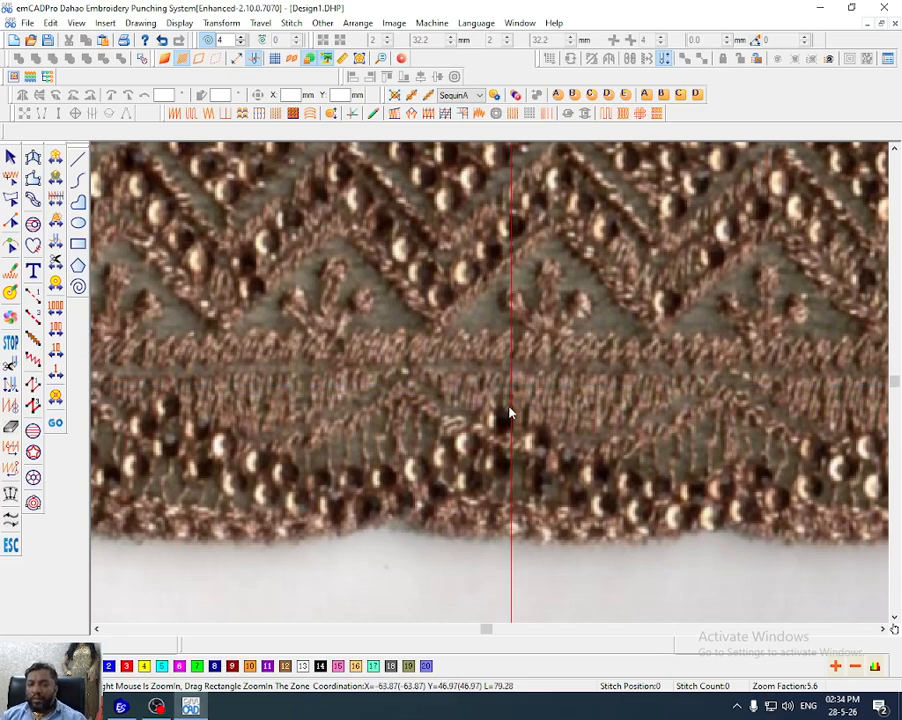
# Move the T-shaped guide's vertical line to the middle of a scallop and measure between its two adjacent peaks
pyautogui.press('Escape')
pyautogui.moveTo(509, 413); pyautogui.dragTo(583, 400)
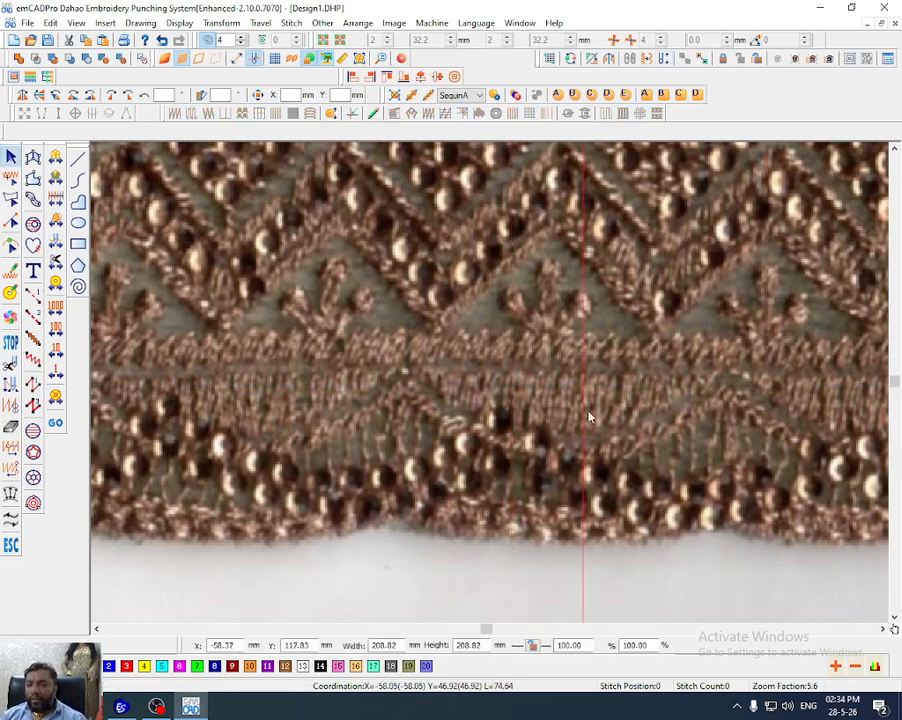
pyautogui.click(615, 483)
pyautogui.click(714, 407)
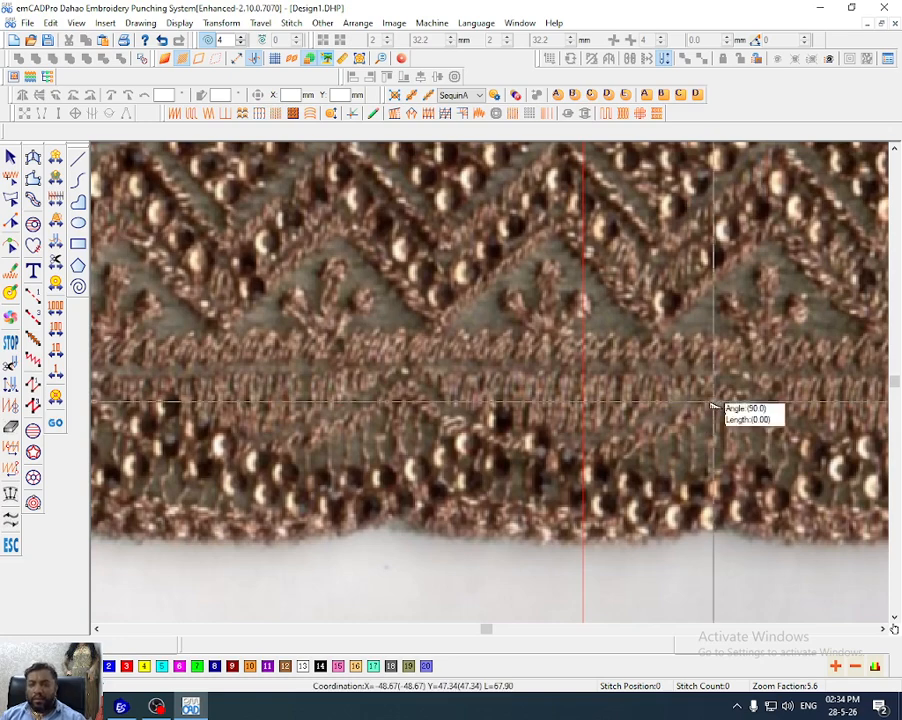
pyautogui.click(400, 414)
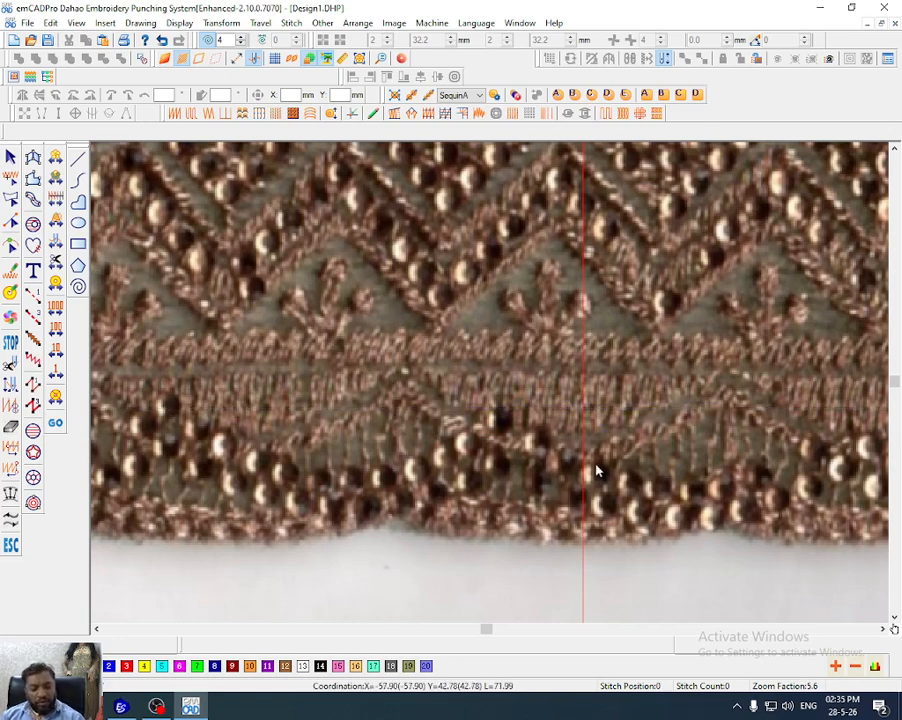
# Draw a horizontal run-stitch line about 28 mm long between the scallop's two peaks, across the vertical guide
pyautogui.press('1')
pyautogui.click(731, 393)
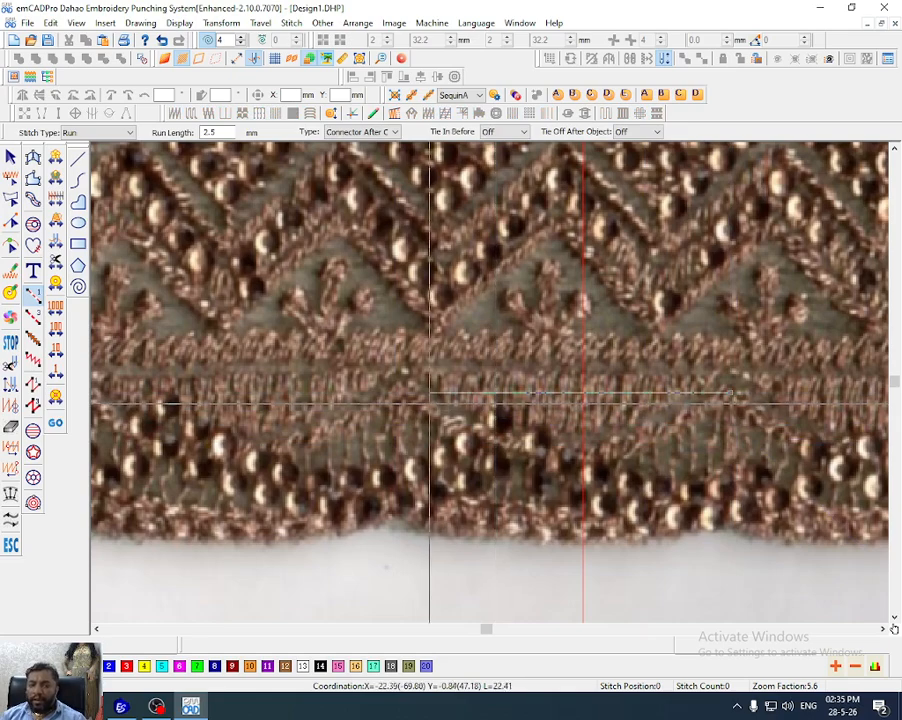
pyautogui.click(357, 393)
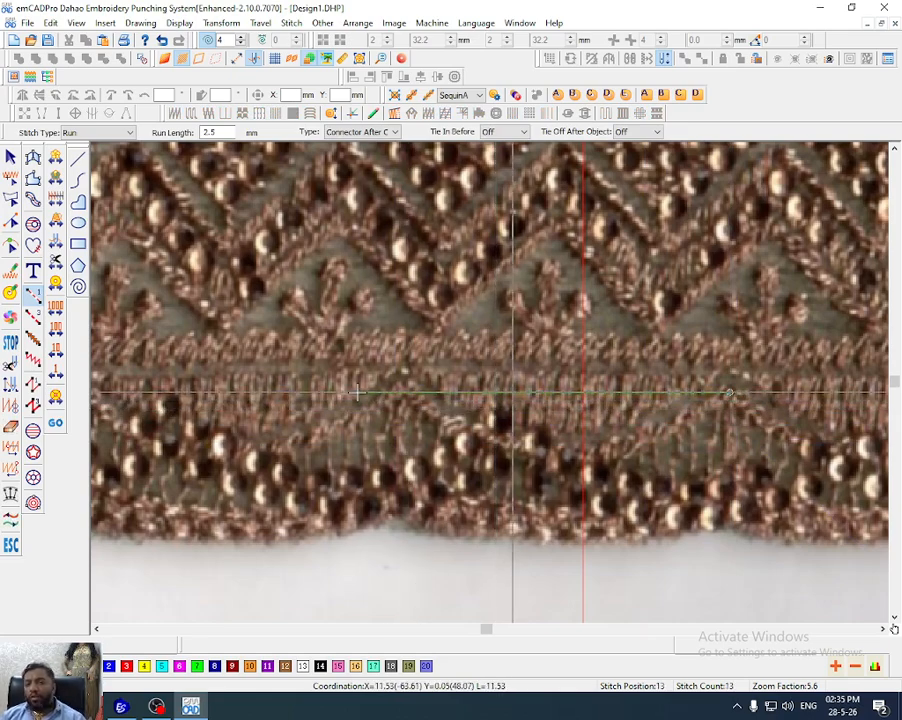
pyautogui.press('Escape')
# Hide the background image, set the run line's width to 25 mm, and show the image again
pyautogui.press('d')
pyautogui.click(511, 394)
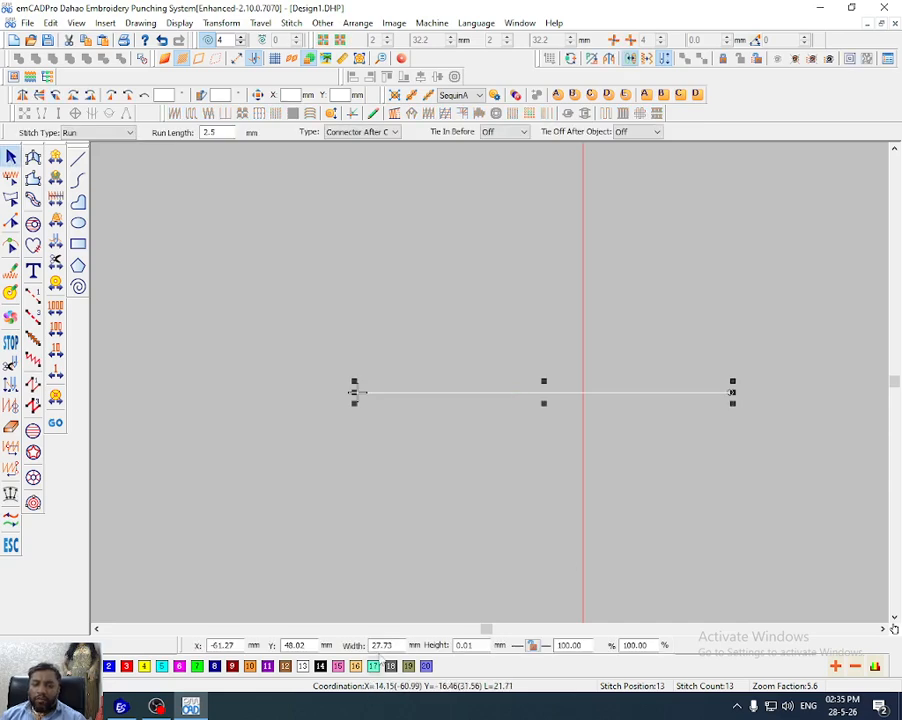
pyautogui.doubleClick(396, 645)
pyautogui.write('25')
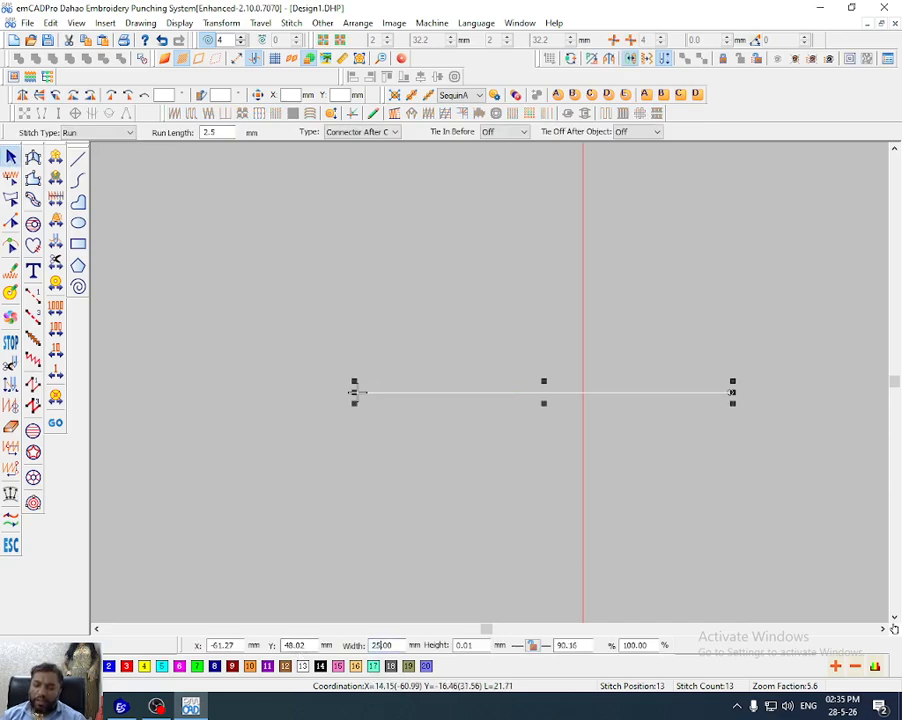
pyautogui.press('Return')
pyautogui.press('d')
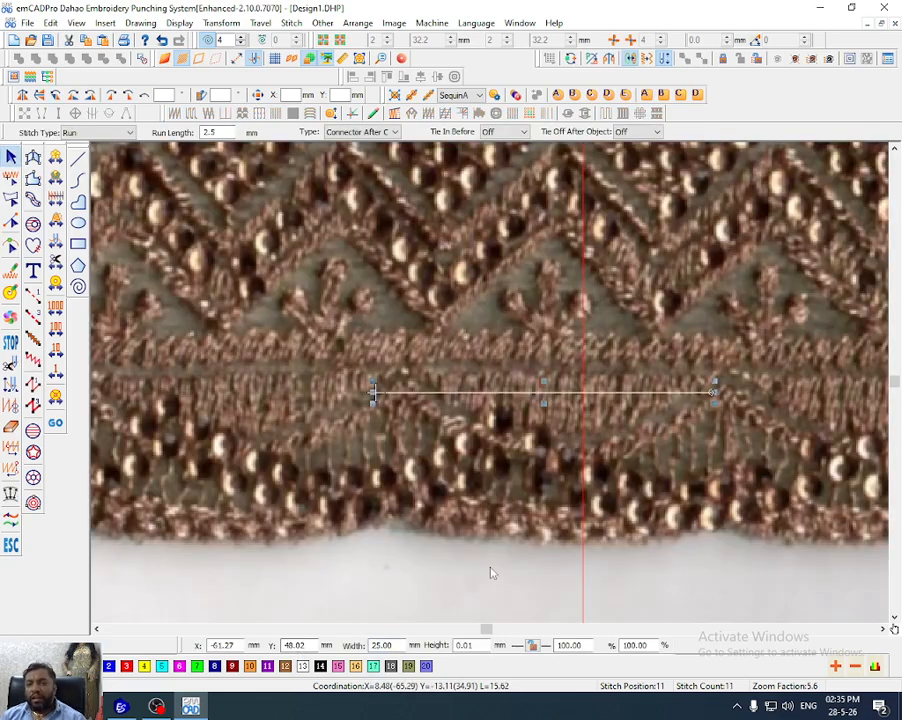
# Centre the 25 mm line on the vertical guide and raise it slightly to the scallop's peaks
pyautogui.rightClick(586, 394)
pyautogui.press('Left')
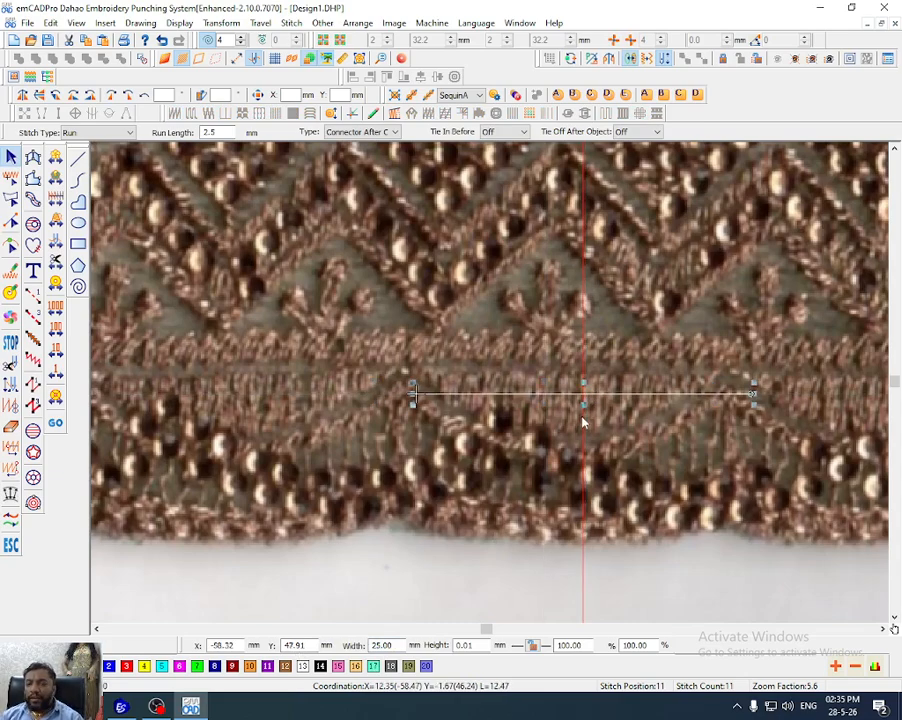
pyautogui.press('Up')
# Reshape the line into a downward arc by lowering its midpoint along the guide and moving the end points slightly down
pyautogui.press('h')
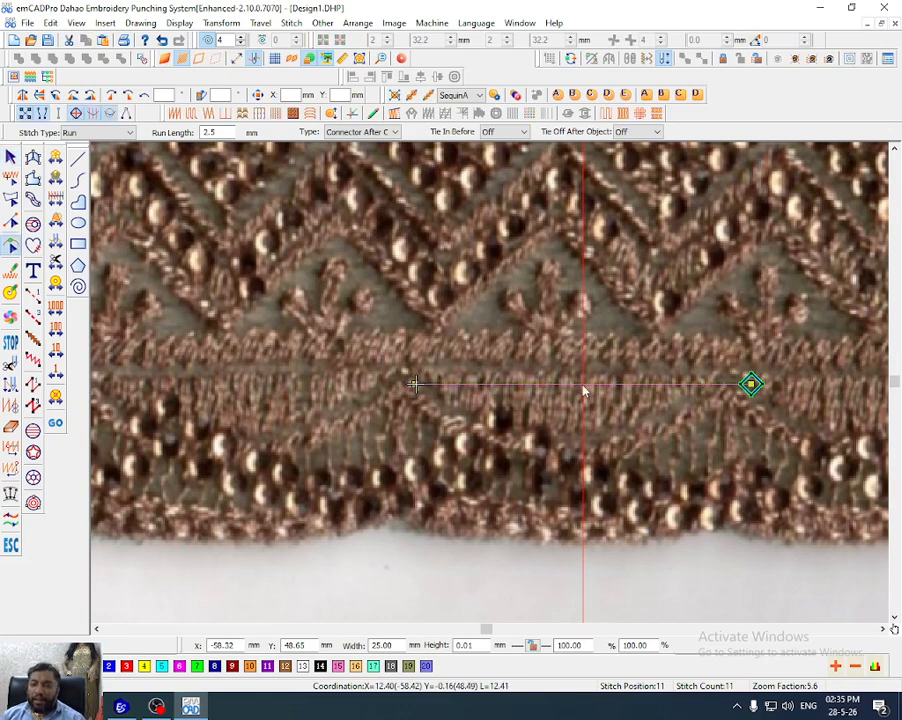
pyautogui.rightClick(583, 385)
pyautogui.moveTo(583, 385); pyautogui.dragTo(582, 458)
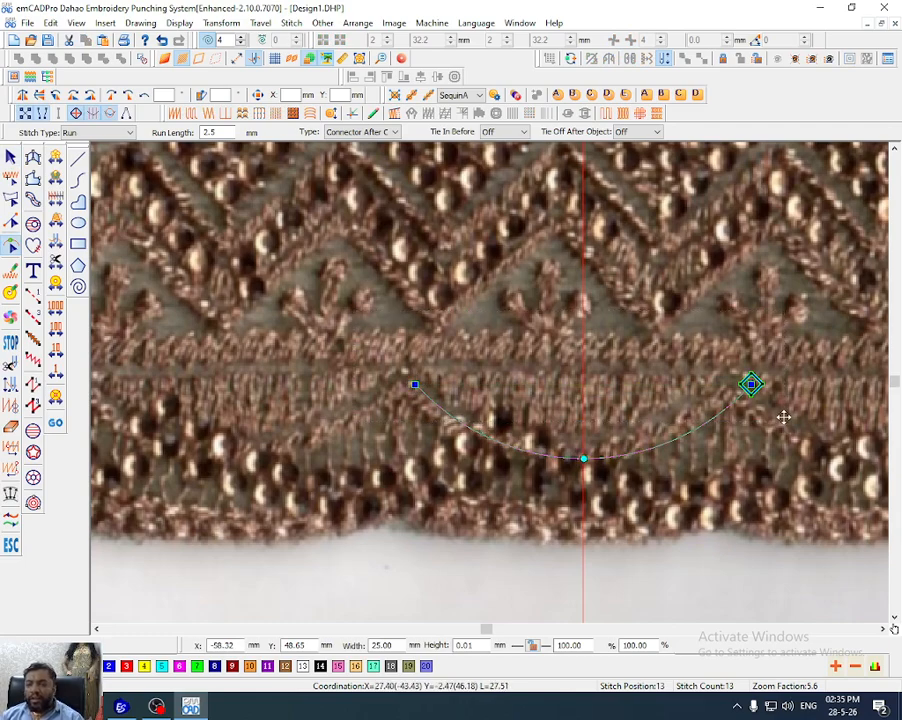
pyautogui.press('Down')
pyautogui.press('Down')
pyautogui.press('Down')
pyautogui.press('Down')
pyautogui.press('Return')
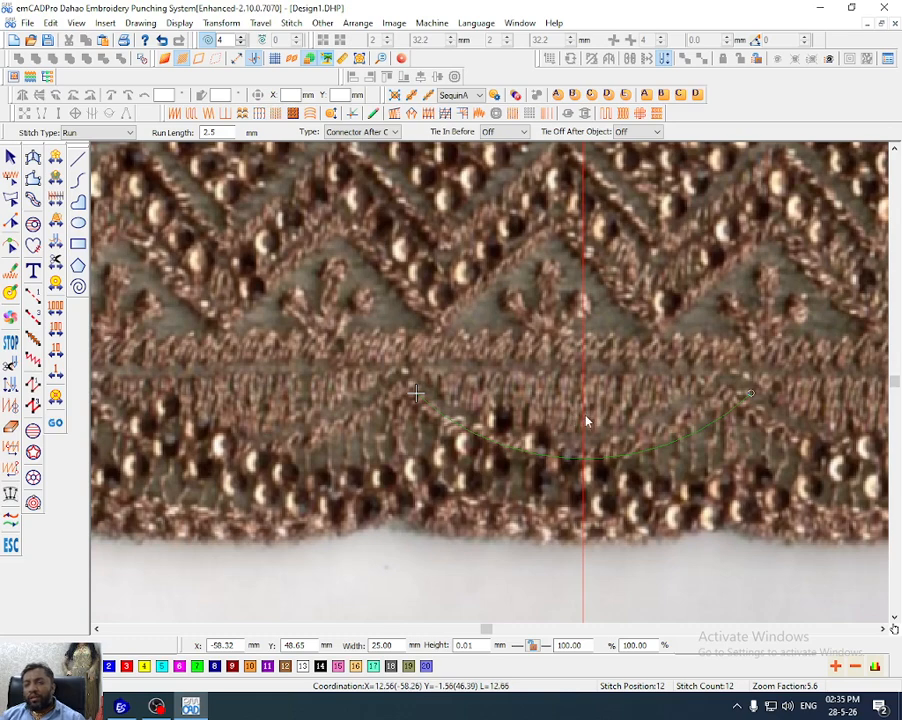
pyautogui.press('Escape')
pyautogui.click(606, 460)
pyautogui.moveTo(608, 463); pyautogui.dragTo(610, 513, button='right')
pyautogui.moveTo(610, 513); pyautogui.dragTo(610, 513)
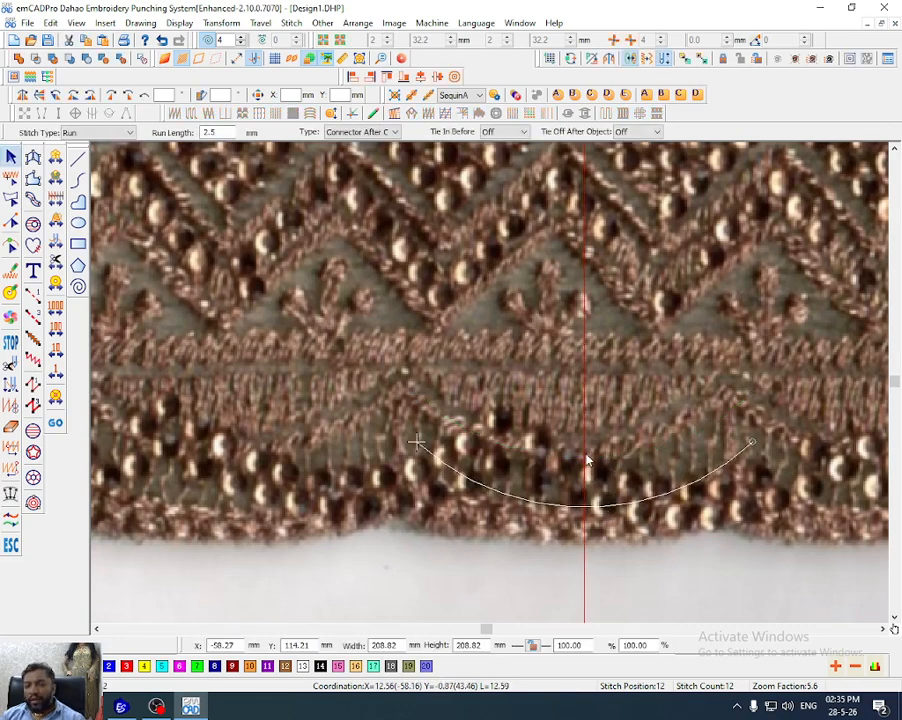
pyautogui.hotkey('ctrl', 'z')
# Nudge the arc to the left and back to check its centring on the vertical guide
pyautogui.click(586, 459)
pyautogui.press('Left')
pyautogui.press('Left')
pyautogui.press('Left')
pyautogui.press('Left')
pyautogui.press('Left')
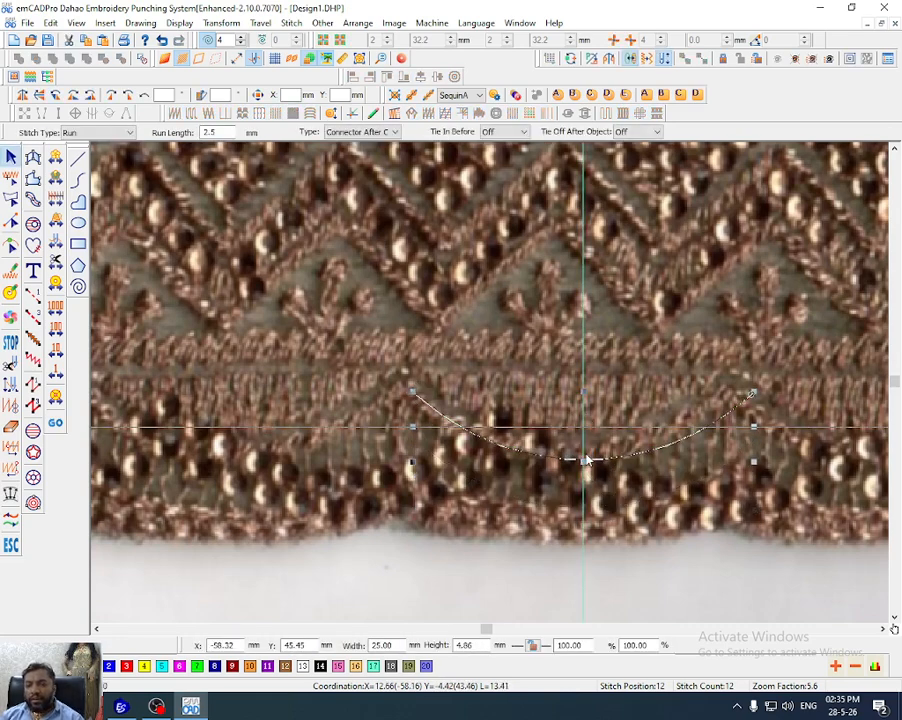
pyautogui.press('Left')
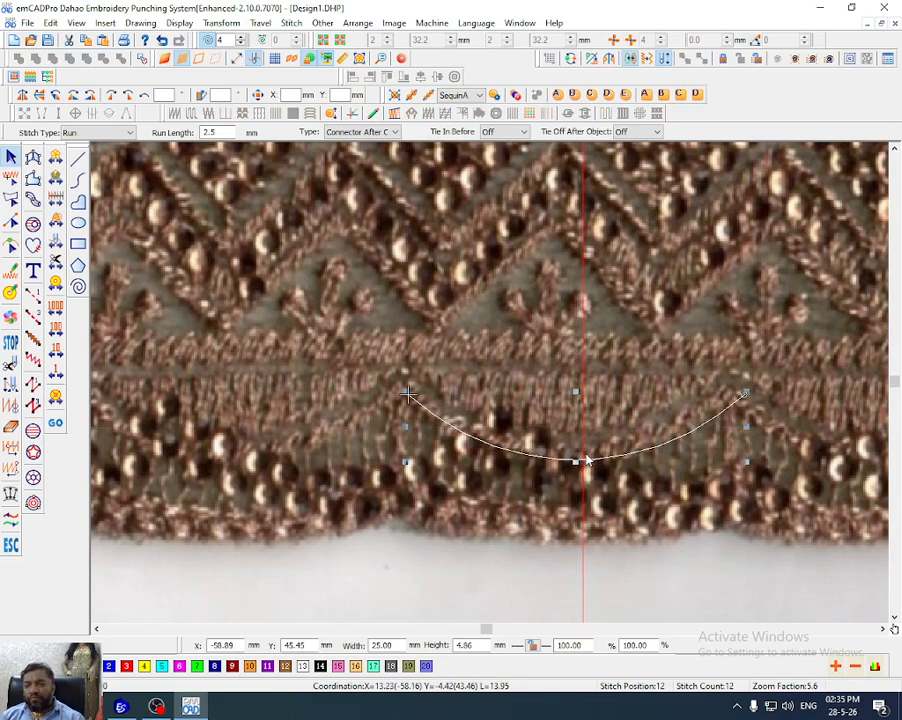
pyautogui.press('Right')
pyautogui.press('Right')
pyautogui.press('Right')
# Shift the arc and the T-shaped guide together about 1.6 mm to the left over the scallop
pyautogui.press('d')
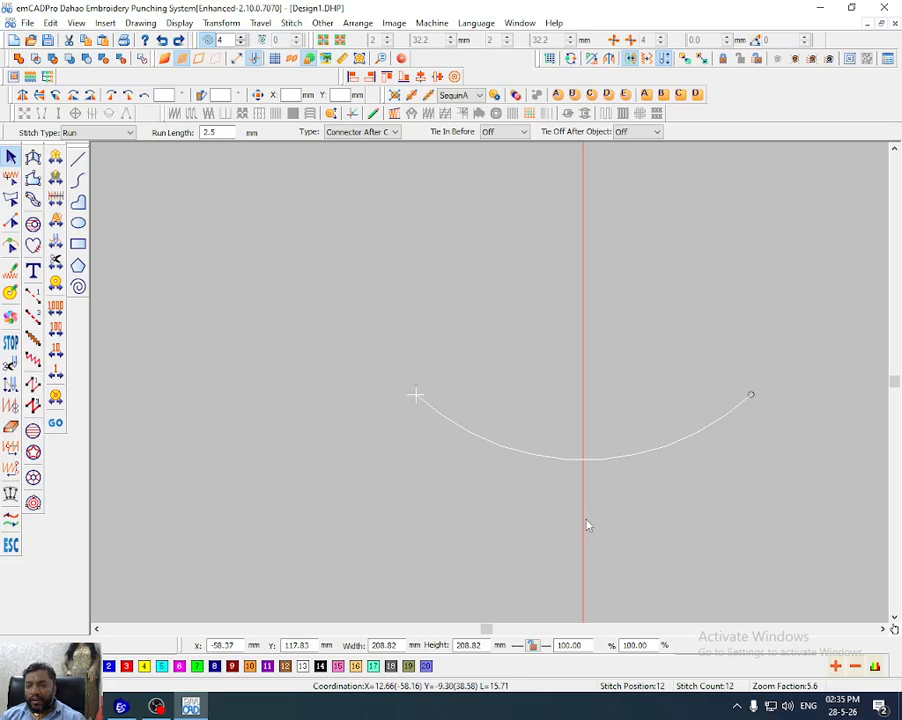
pyautogui.scroll(-3, 584, 524)
pyautogui.press('b')
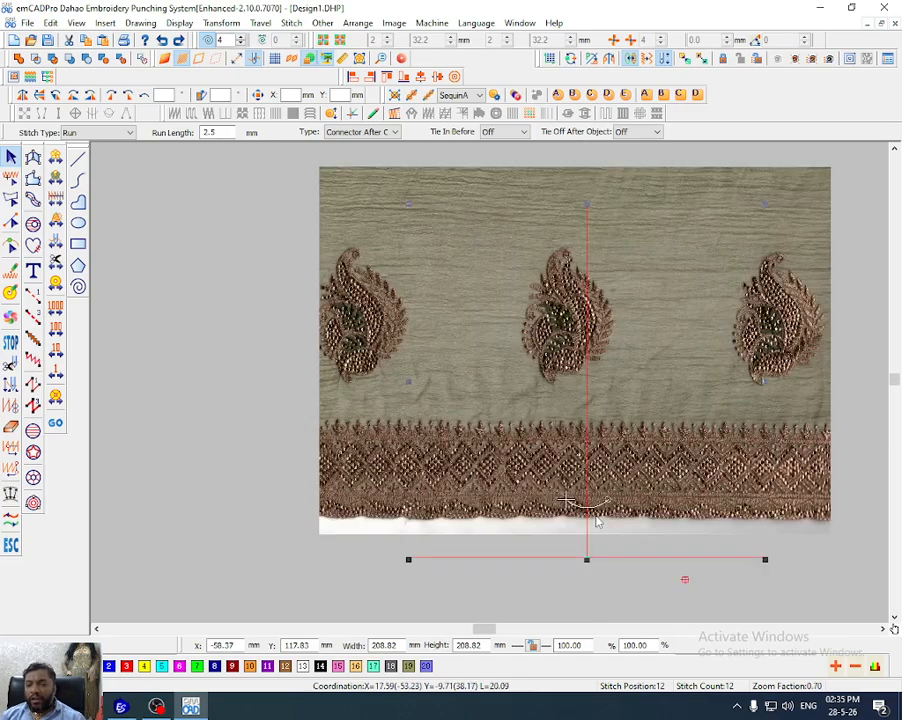
pyautogui.press('z')
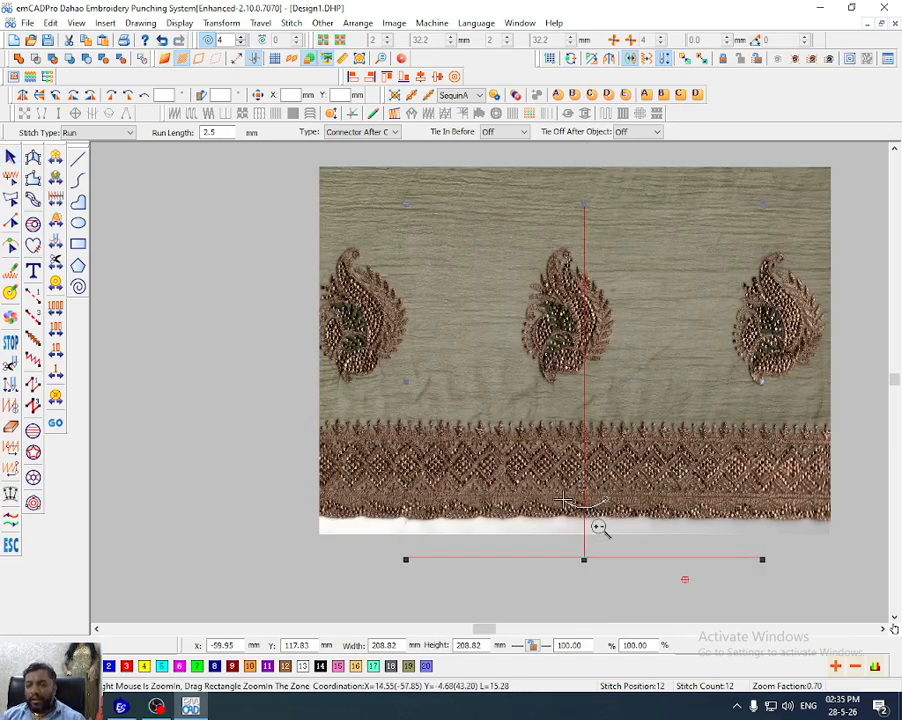
pyautogui.moveTo(556, 474); pyautogui.dragTo(620, 540)
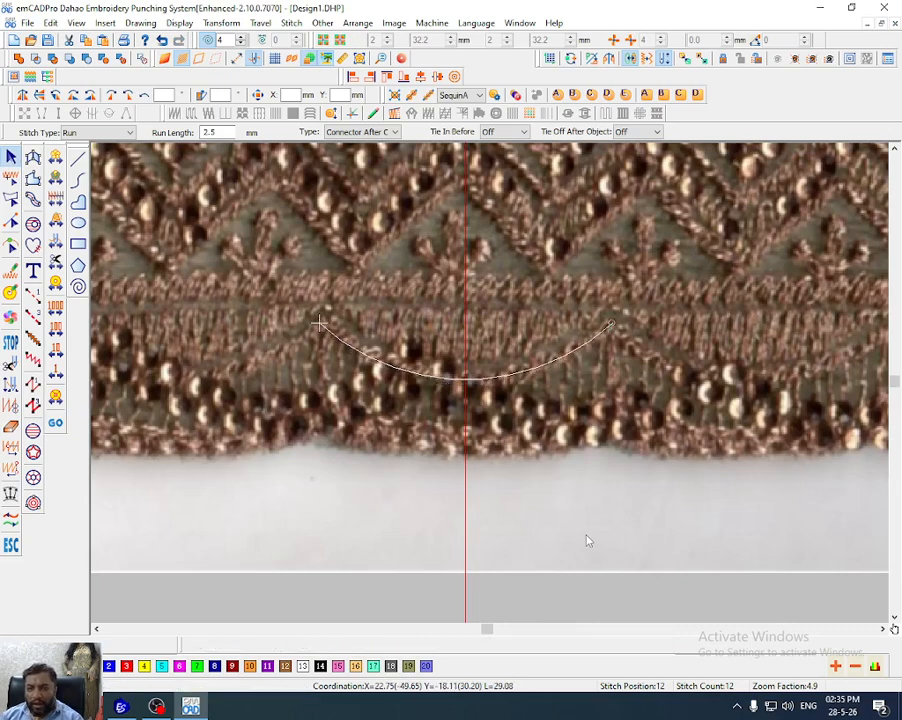
# Convert the arc to Cord stitch with a height of 2 mm, space of 0.8 mm and angle of 45
pyautogui.click(511, 378)
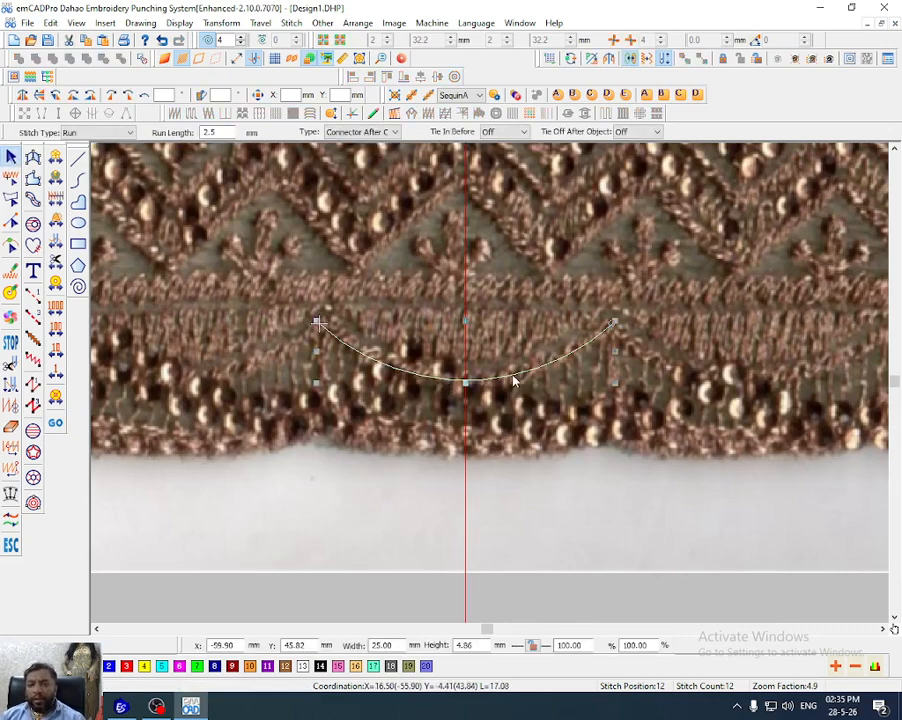
pyautogui.press('z')
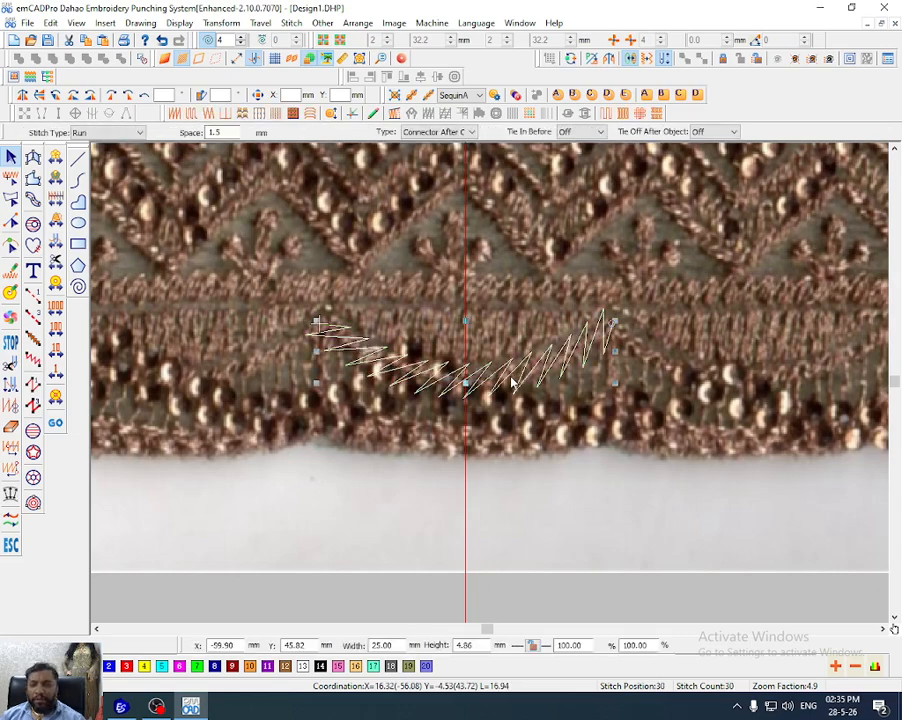
pyautogui.rightClick(436, 379)
pyautogui.moveTo(356, 255); pyautogui.dragTo(262, 261)
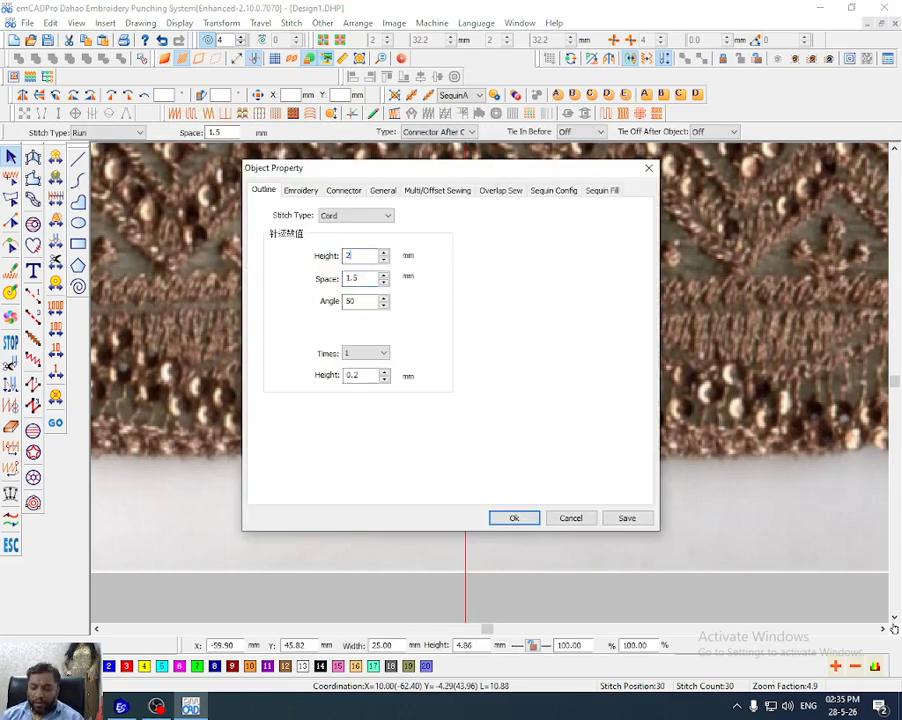
pyautogui.write('2')
pyautogui.press('Tab')
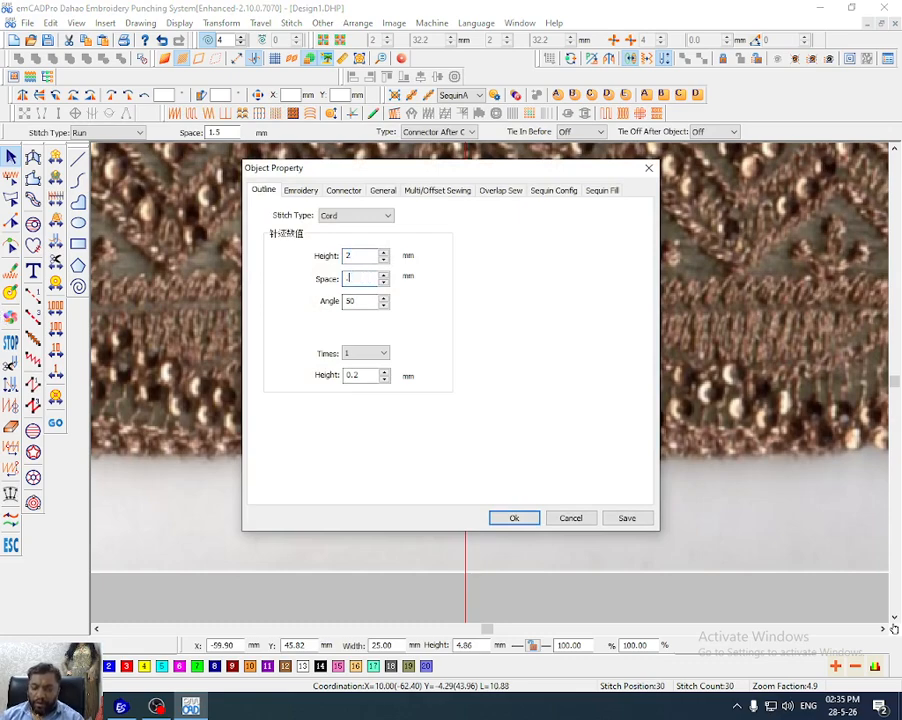
pyautogui.press('Tab')
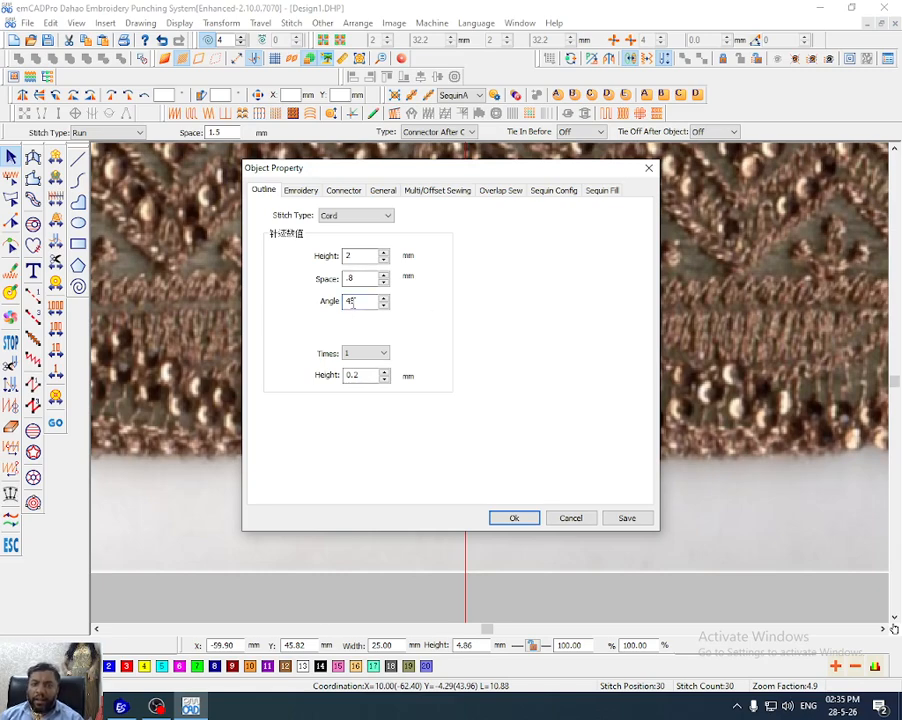
pyautogui.press('Return')
# Increase the arc's cord stitch height in its object properties, leaving the space and angle as they are
pyautogui.scroll(3, 434, 370)
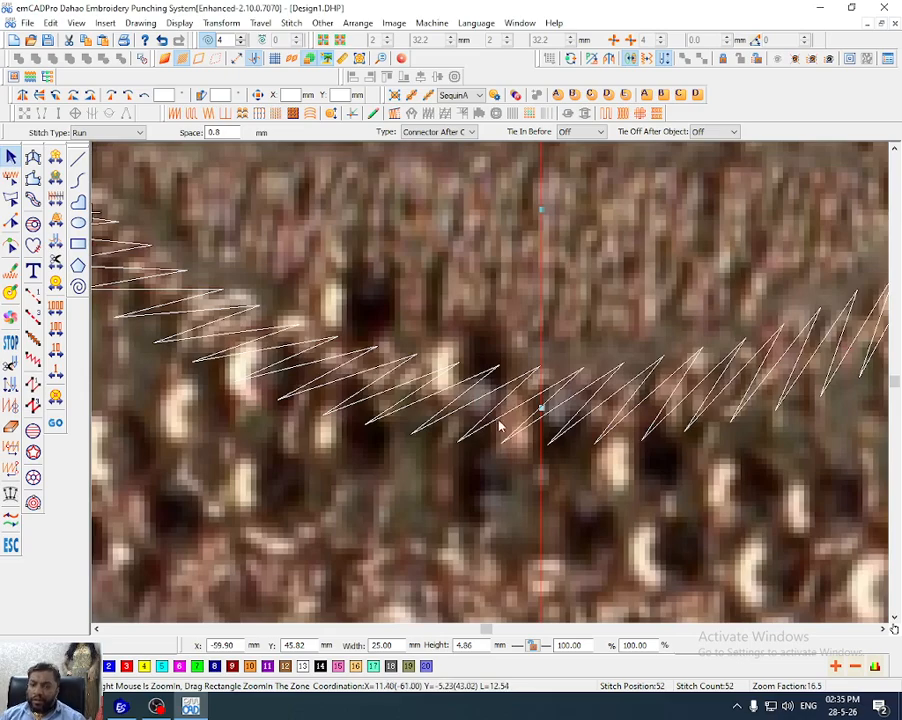
pyautogui.doubleClick(498, 393)
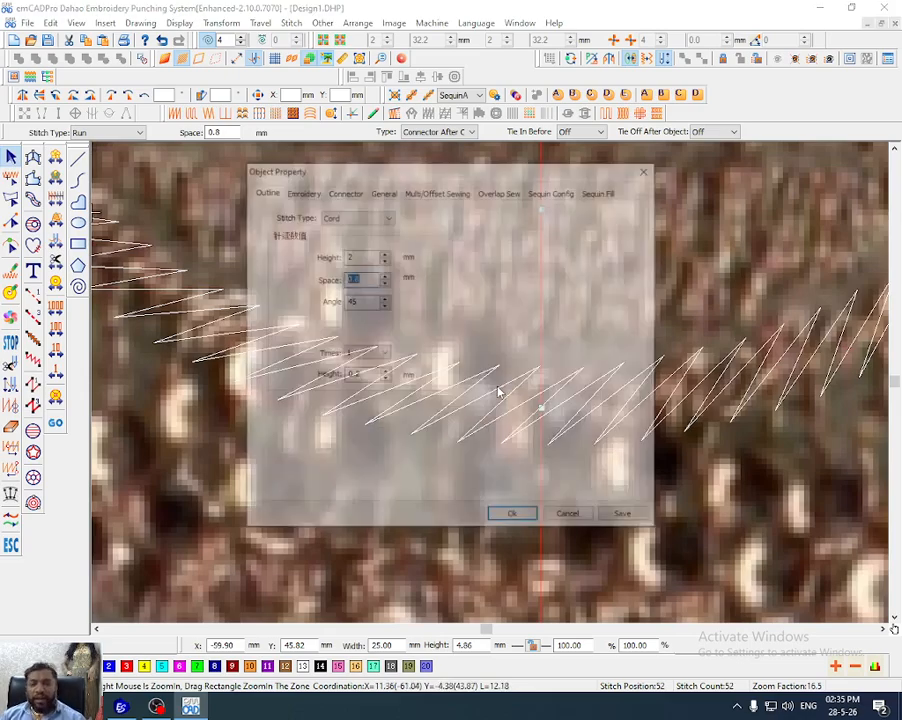
pyautogui.doubleClick(362, 257)
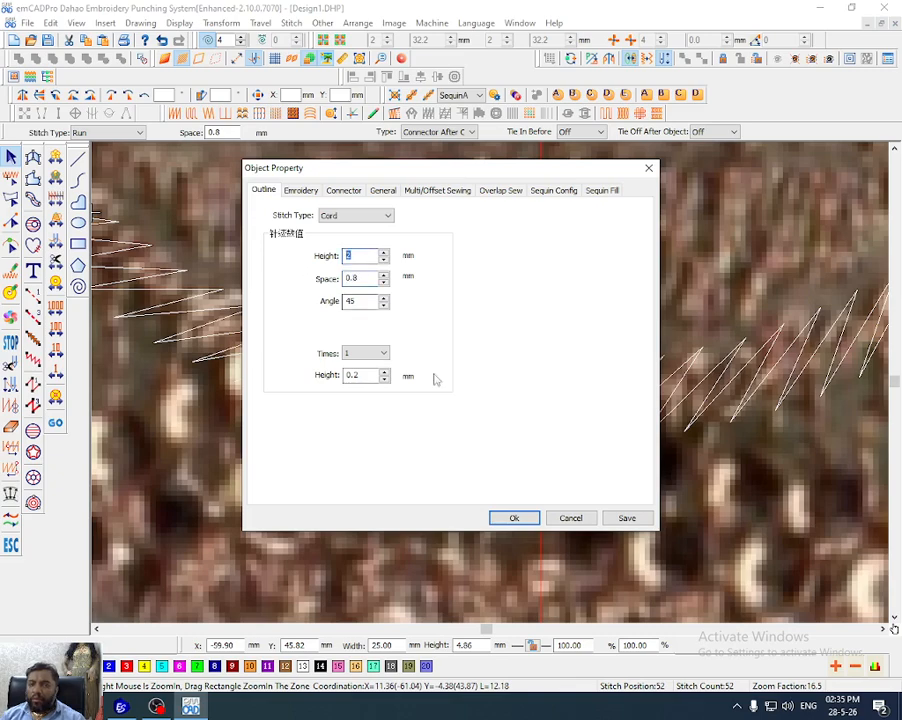
pyautogui.moveTo(505, 171); pyautogui.dragTo(754, 334)
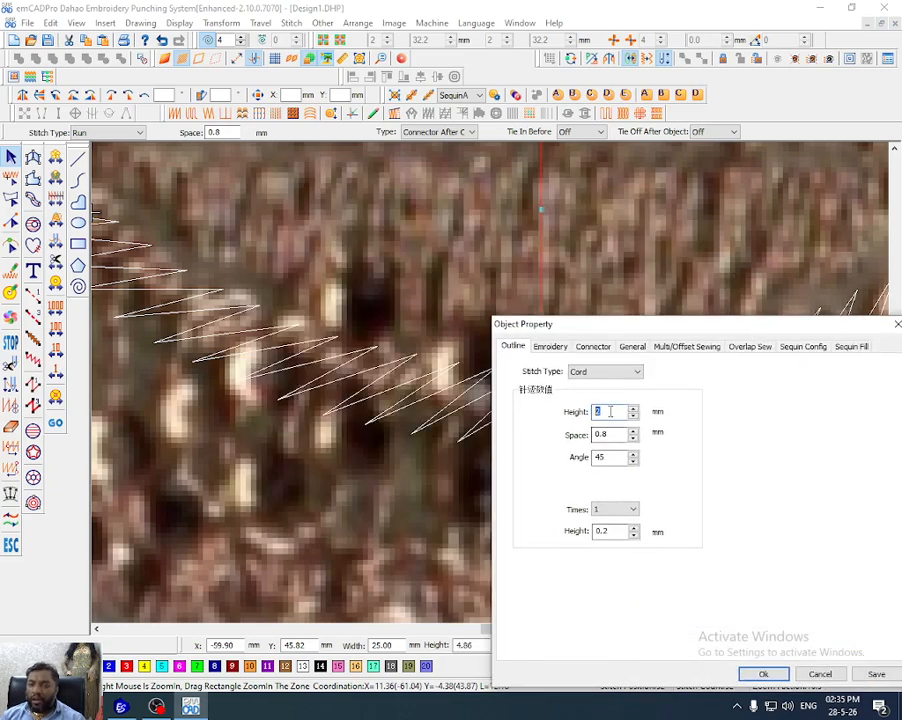
pyautogui.write('8')
pyautogui.press('Return')
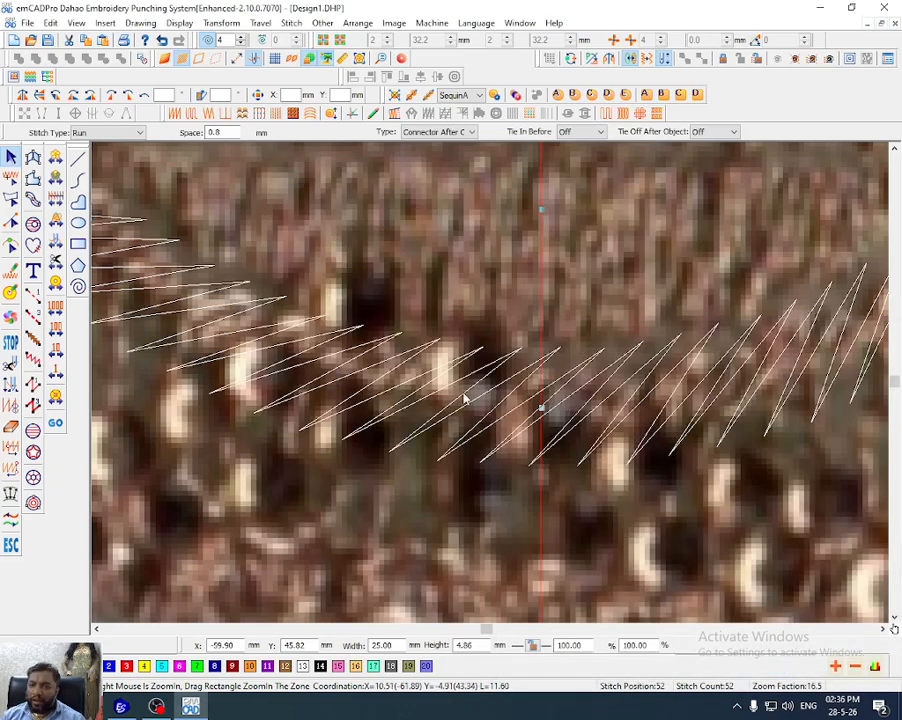
# Draw a straight horizontal run line about 95 mm long along the stitched row just above the scallop arc
pyautogui.scroll(-2, 463, 395)
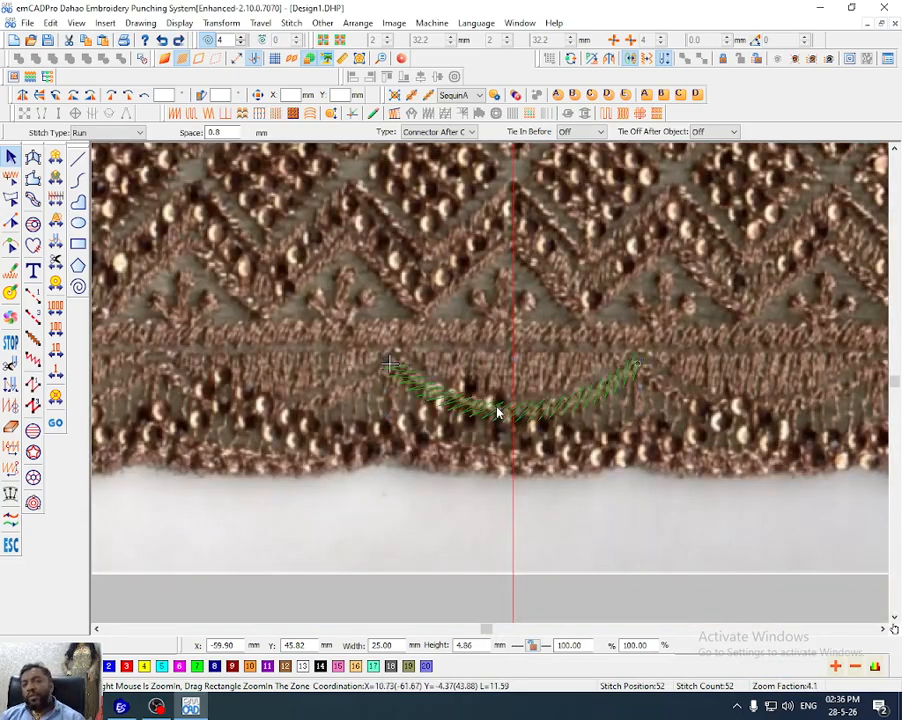
pyautogui.moveTo(445, 289); pyautogui.dragTo(620, 556)
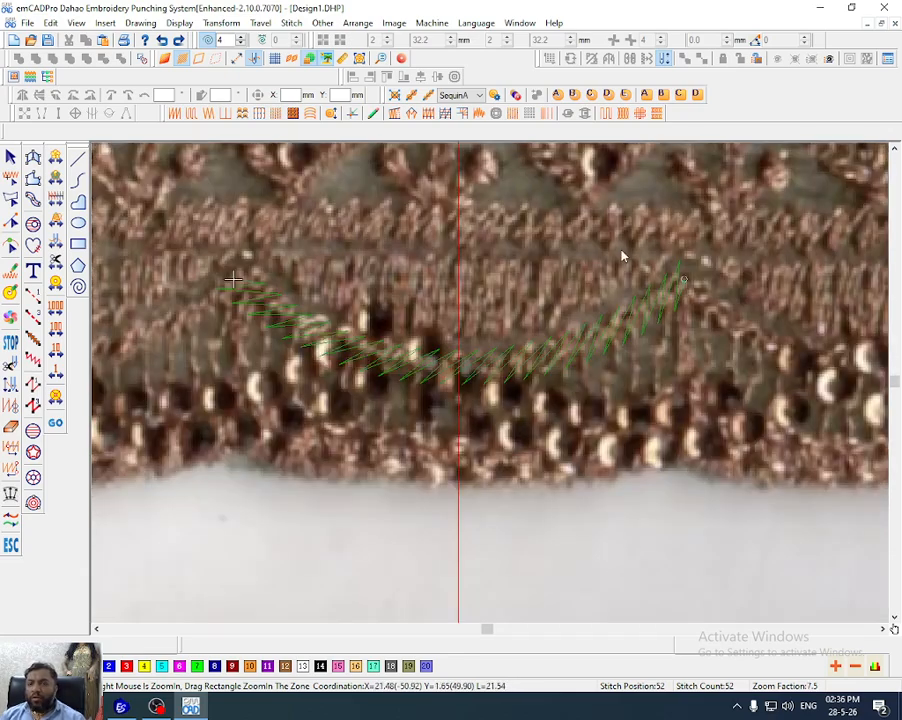
pyautogui.scroll(-2, 622, 257)
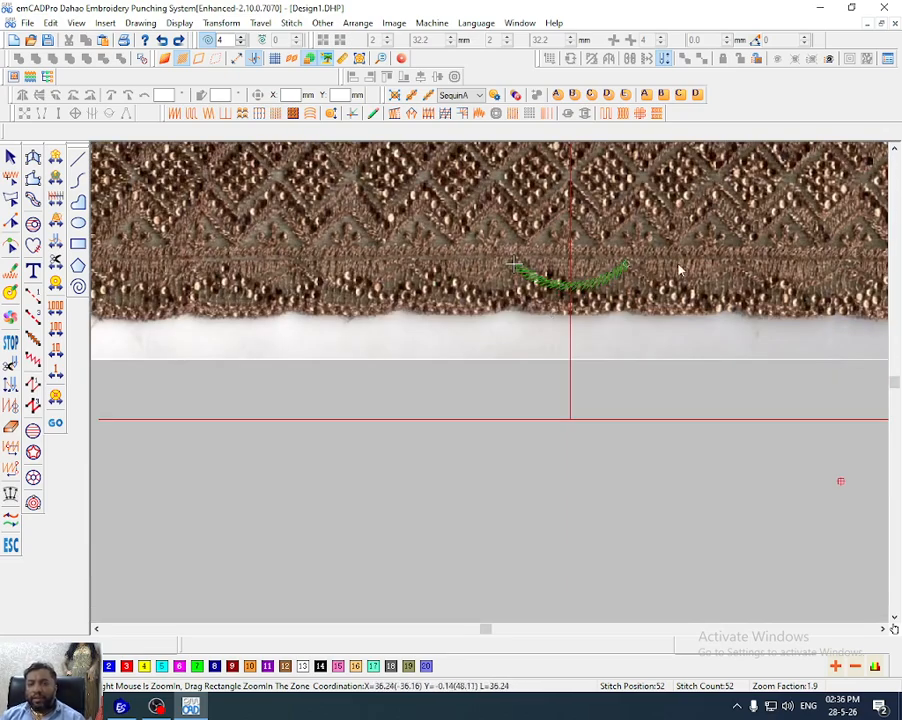
pyautogui.press('1')
pyautogui.click(701, 249)
pyautogui.click(270, 249)
pyautogui.press('Return')
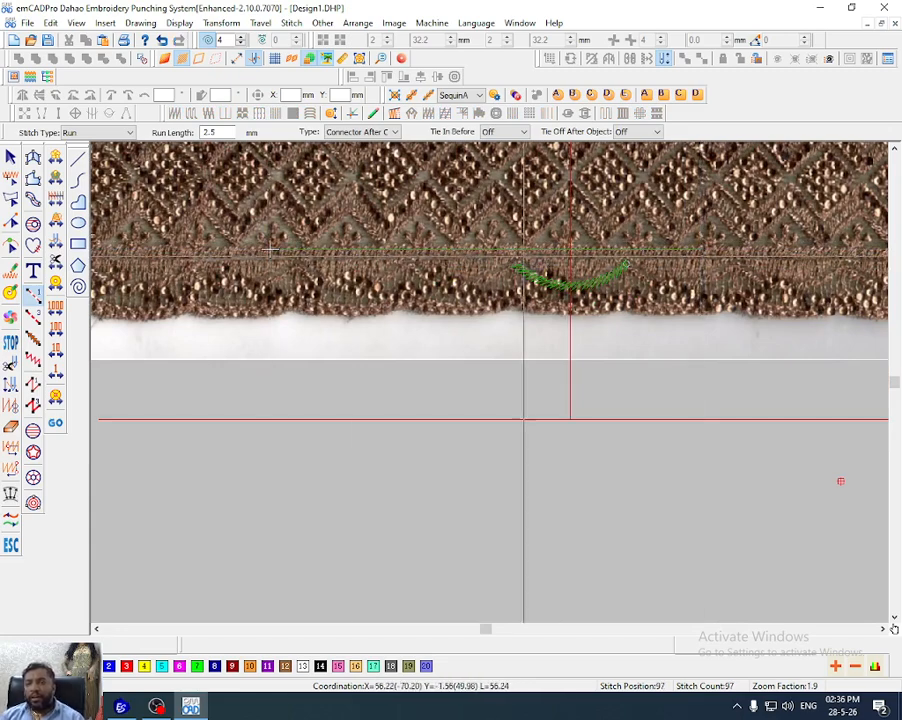
pyautogui.press('Escape')
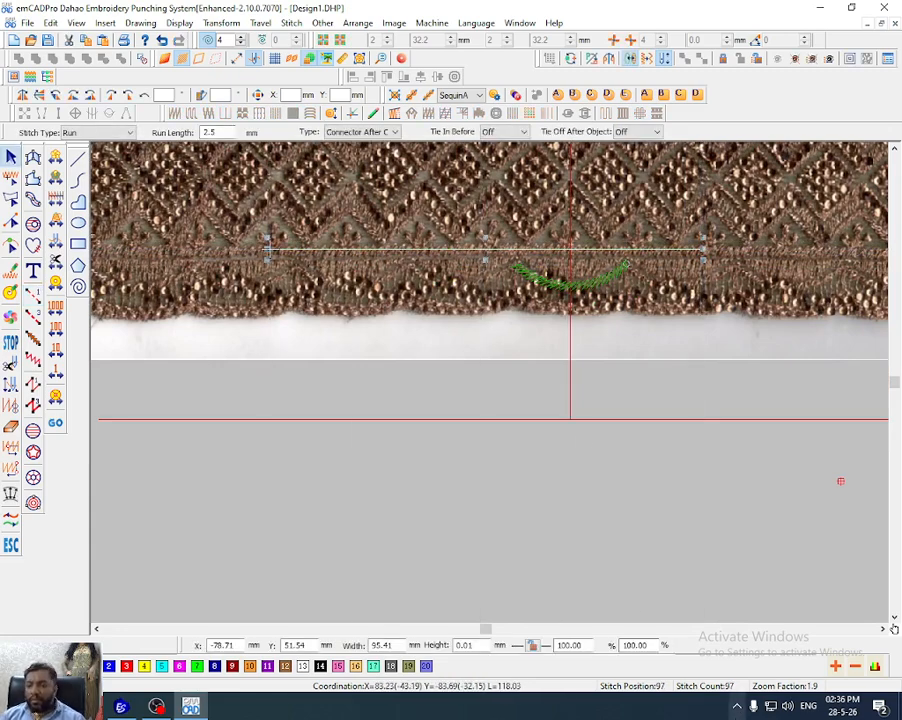
# Set the horizontal line's width to 252 mm
pyautogui.doubleClick(385, 645)
pyautogui.write('252.00')
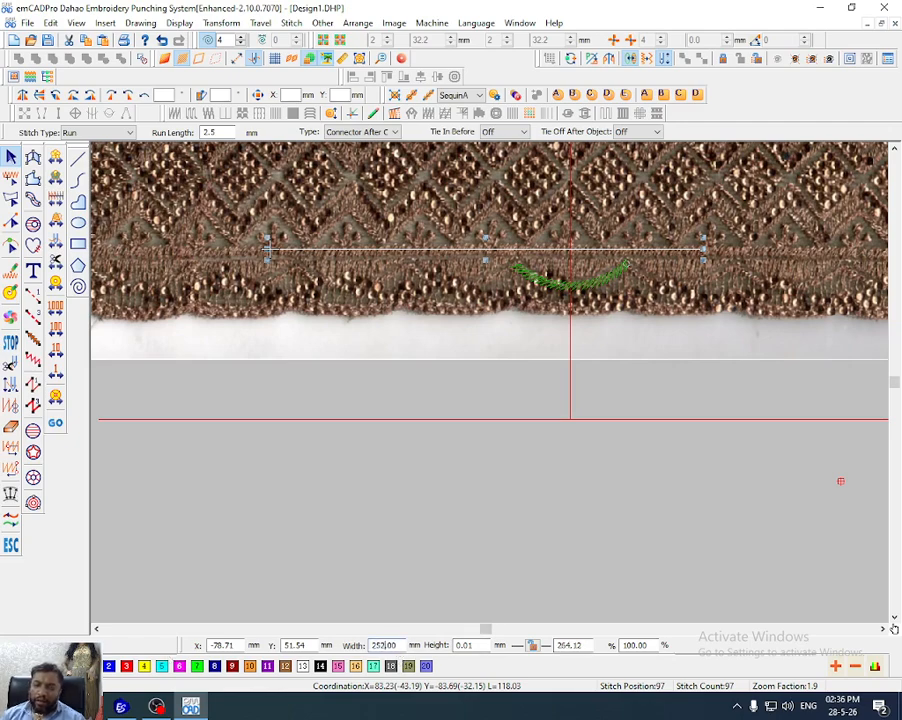
pyautogui.press('Return')
pyautogui.scroll(-2, 280, 510)
pyautogui.press('d')
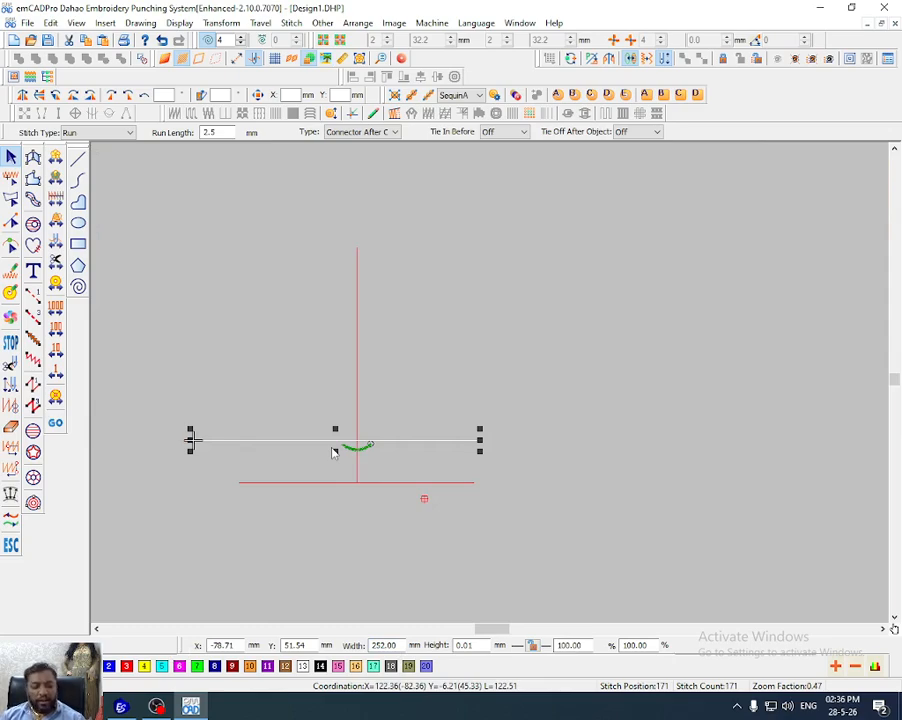
# Convert the horizontal line to Cord stitch with a height of 3 mm, space of 0.8 mm and angle of 45
pyautogui.hotkey('ctrl', 'z')
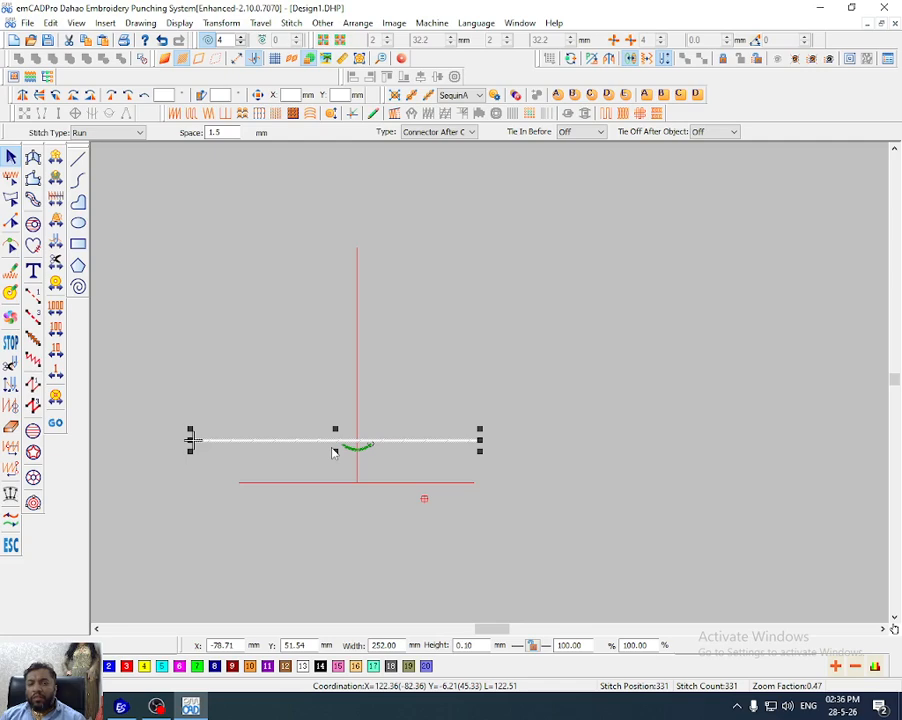
pyautogui.press('z')
pyautogui.moveTo(346, 402); pyautogui.dragTo(384, 488)
pyautogui.rightClick(594, 341)
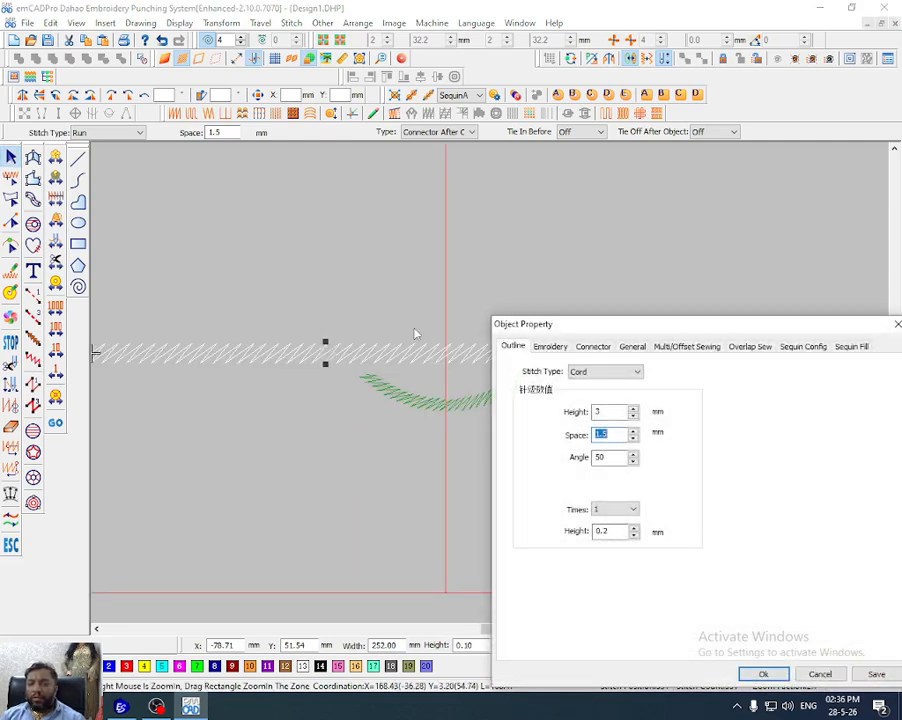
pyautogui.hotkey('shift', 'Tab')
pyautogui.press('Tab')
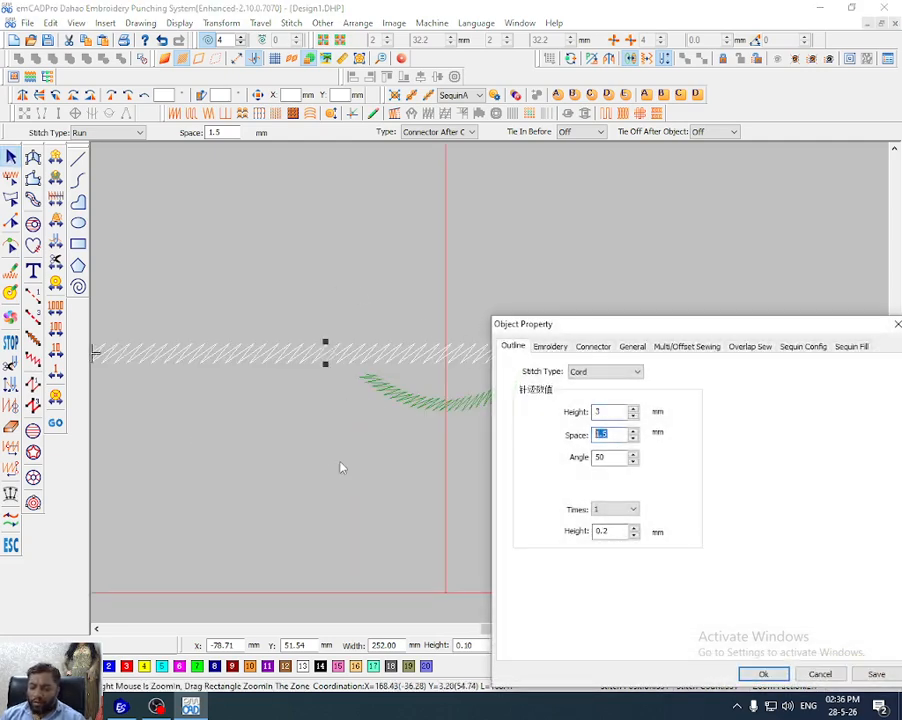
pyautogui.write('.8')
pyautogui.press('Tab')
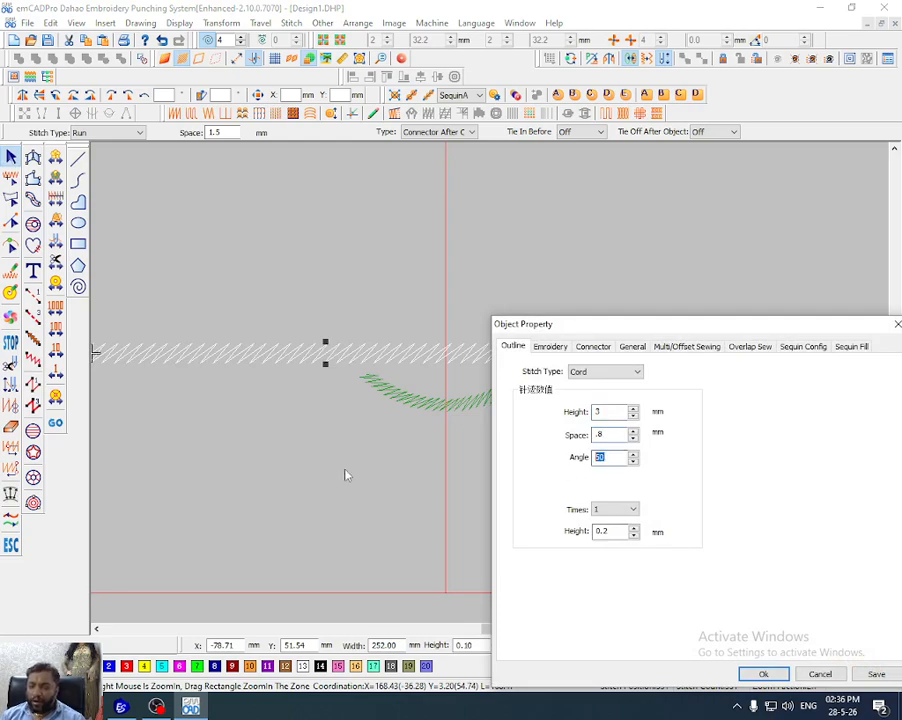
pyautogui.write('45')
pyautogui.press('Return')
pyautogui.press('Escape')
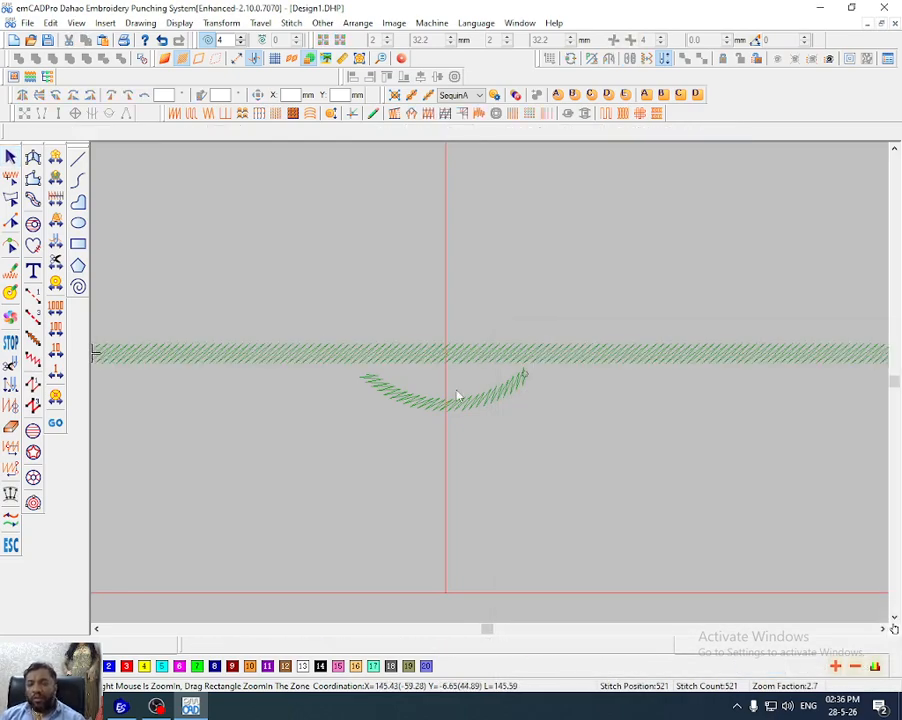
# Nudge the cord band about 0.1 mm down over the scanned row and reduce its cord stitch height in its object properties
pyautogui.press('d')
pyautogui.click(482, 356)
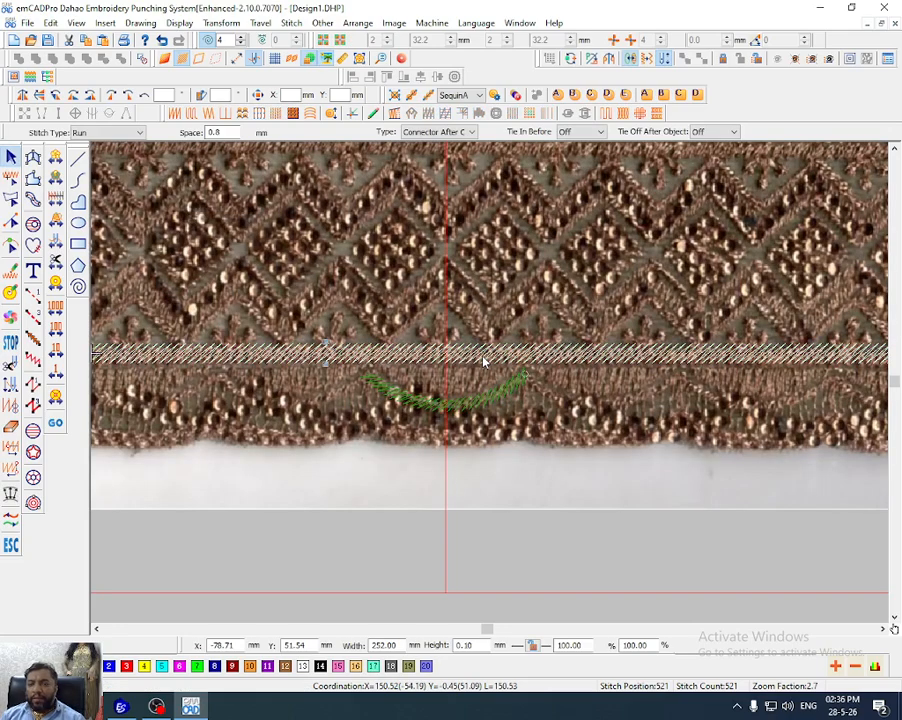
pyautogui.press('z')
pyautogui.moveTo(404, 310); pyautogui.dragTo(484, 391)
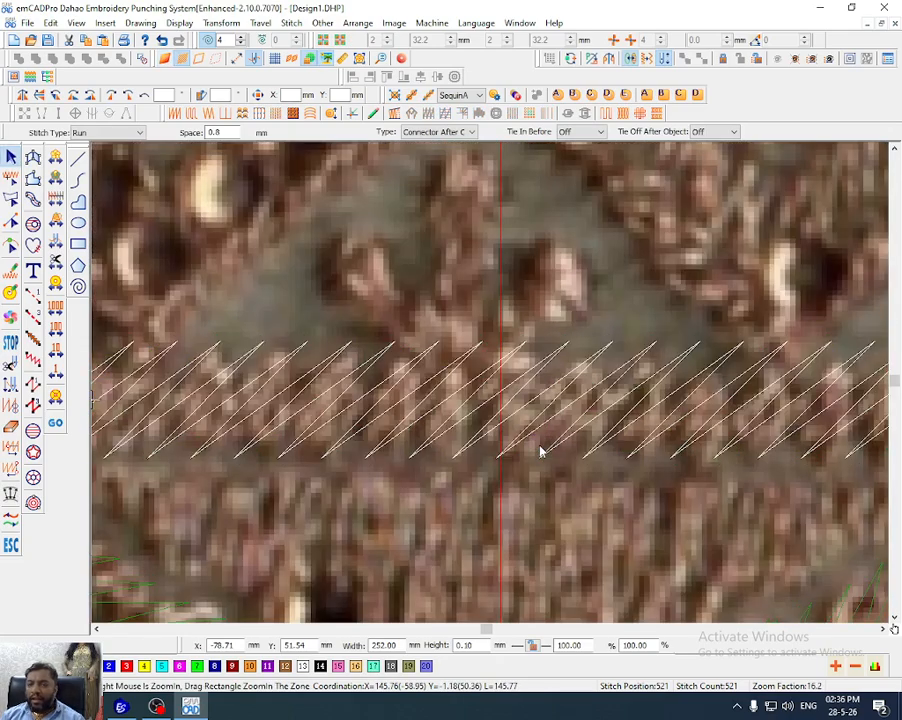
pyautogui.press('Down')
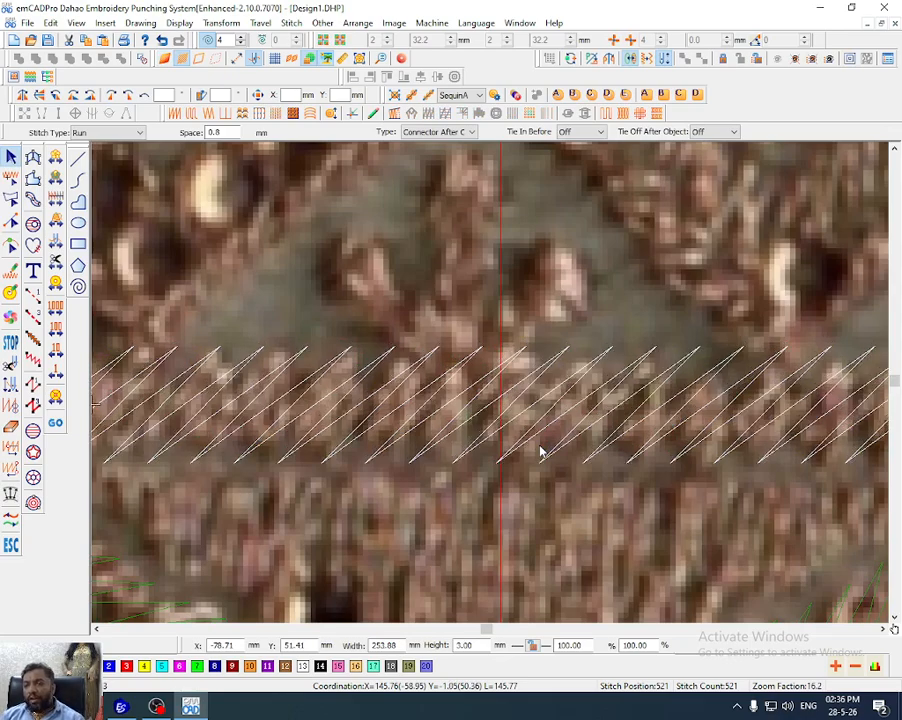
pyautogui.doubleClick(540, 453)
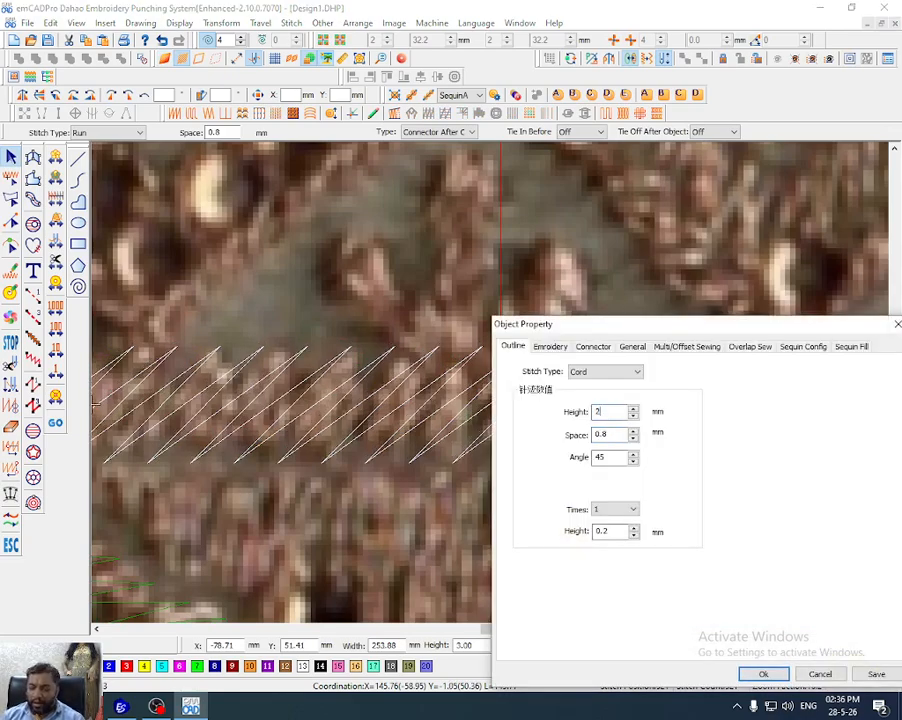
pyautogui.press('Return')
# Outline the right half of the area between the arc and the cord band, starting and ending on the vertical guide
pyautogui.scroll(-5, 336, 436)
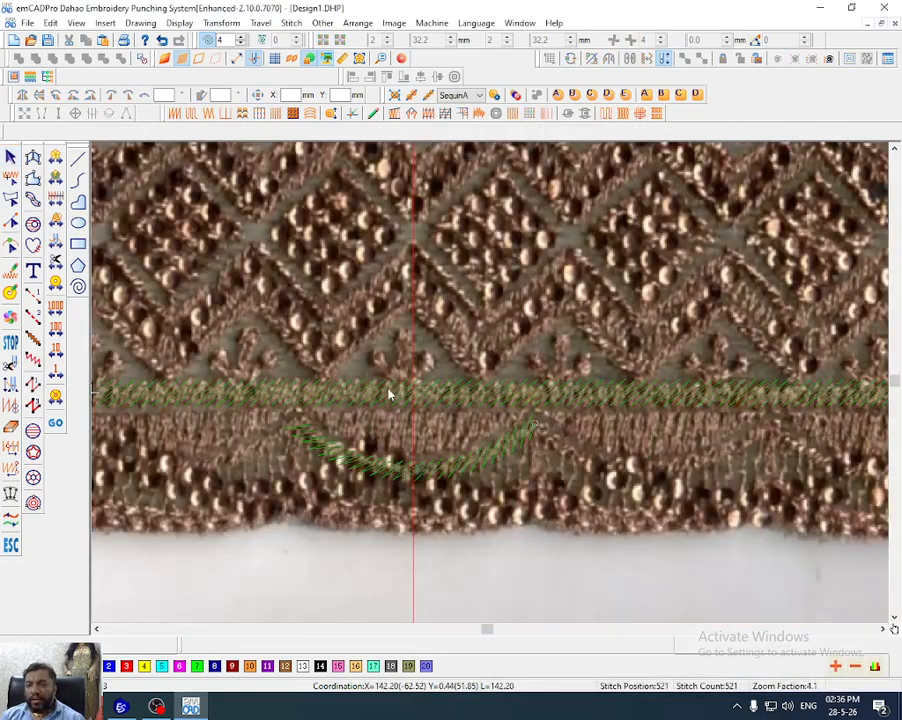
pyautogui.scroll(6, 410, 445)
pyautogui.scroll(-1, 504, 436)
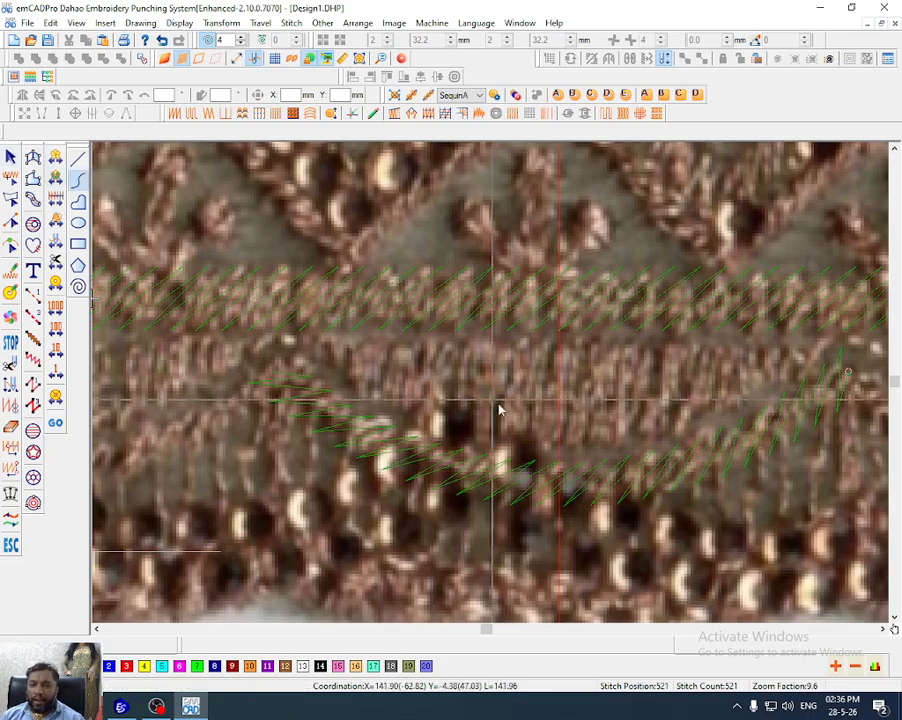
pyautogui.click(558, 452)
pyautogui.click(725, 430)
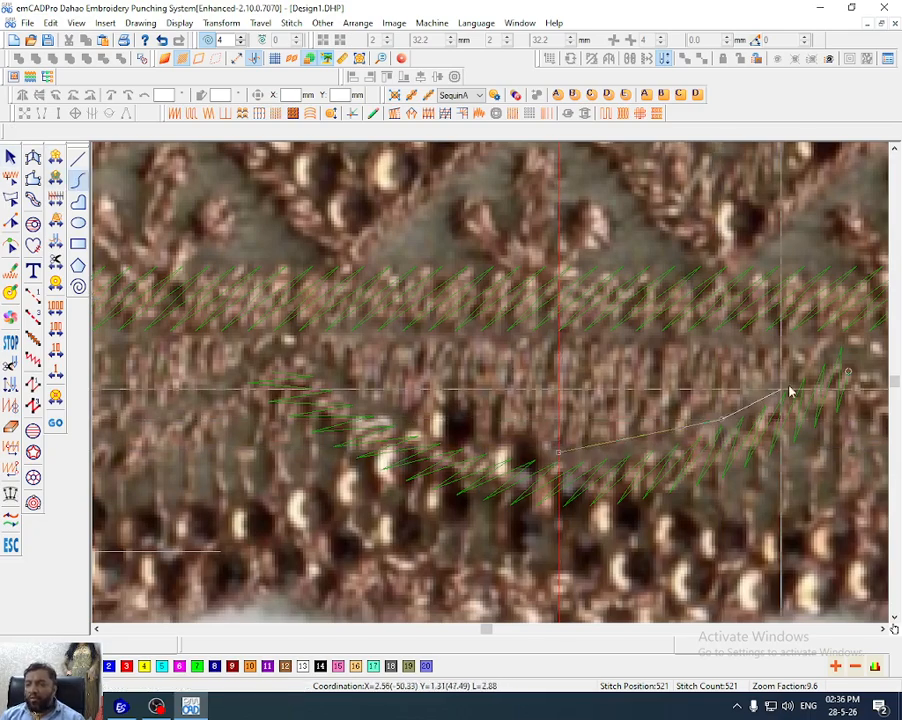
pyautogui.click(825, 328)
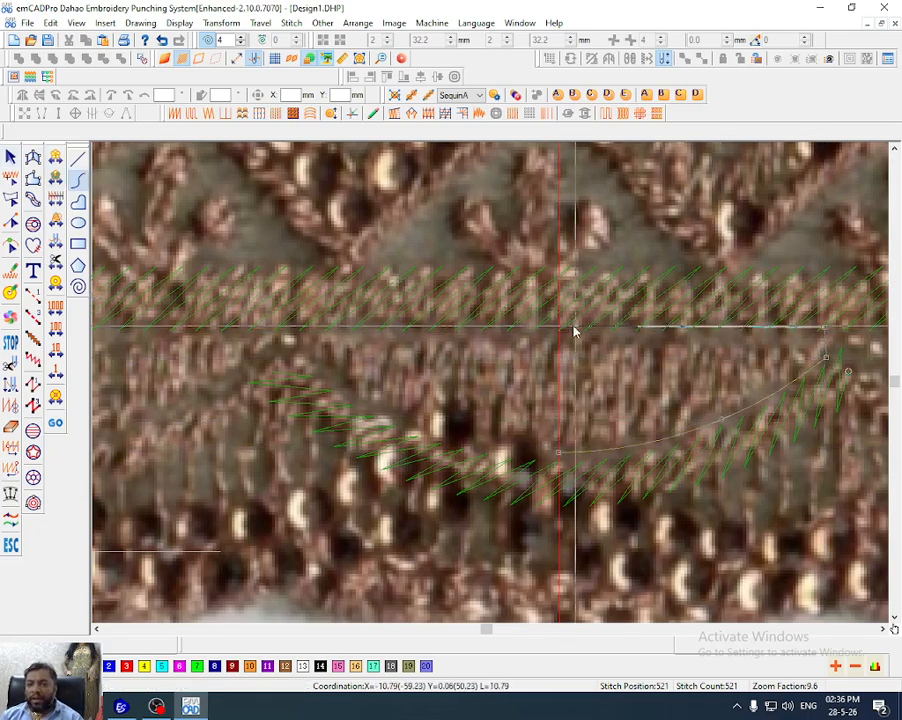
pyautogui.click(559, 330)
pyautogui.press('Return')
pyautogui.press('i')
pyautogui.press('Escape')
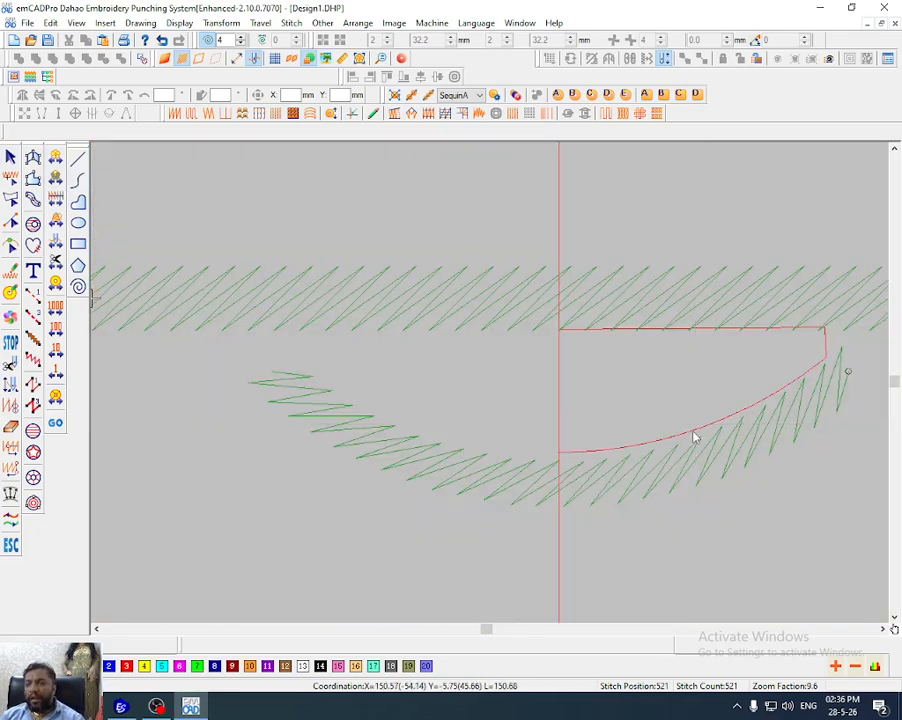
# Mirror the half outline across the vertical guide to complete the half-moon shape
pyautogui.keyDown('ctrl'); pyautogui.click(557, 373); pyautogui.keyUp('ctrl')
pyautogui.press('m')
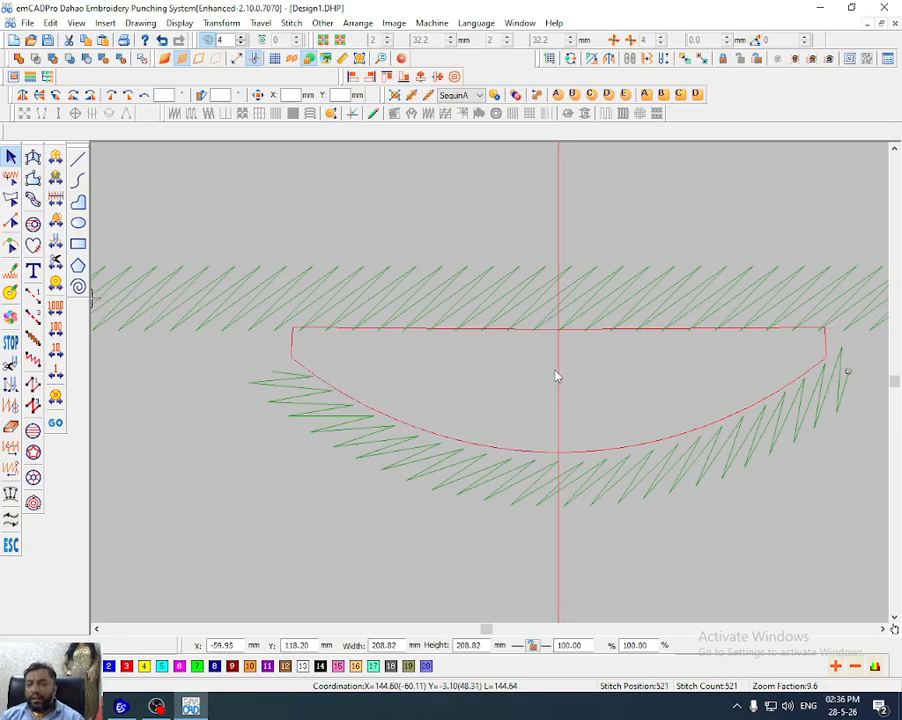
pyautogui.click(540, 377)
# Digitize a satin fill about 23.4 by 5.6 mm over the half-moon outline and compare it with the scanned image
pyautogui.click(33, 179)
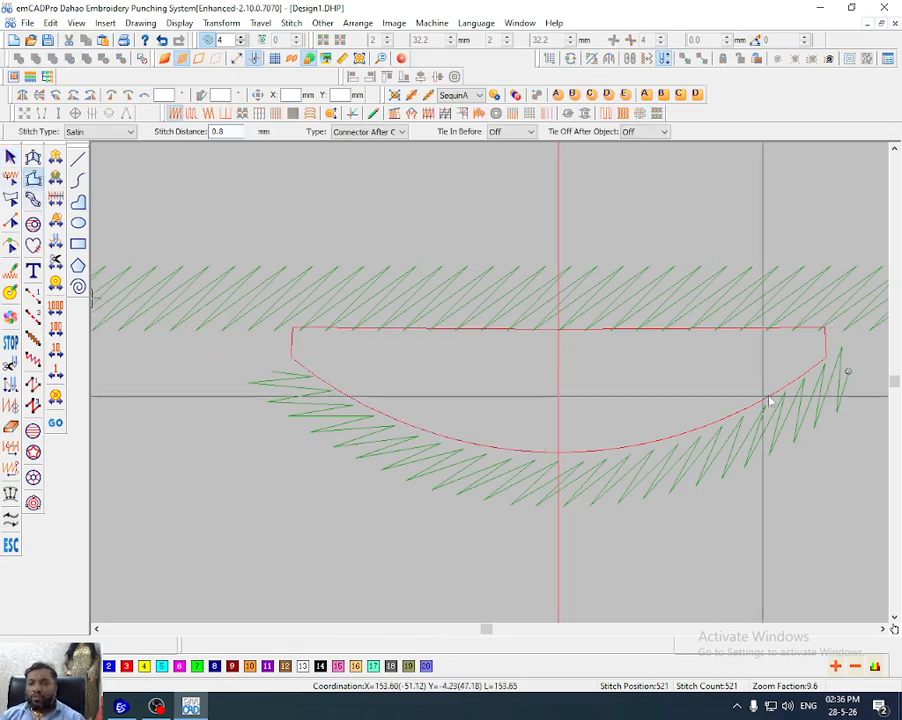
pyautogui.click(826, 358)
pyautogui.rightClick(559, 454)
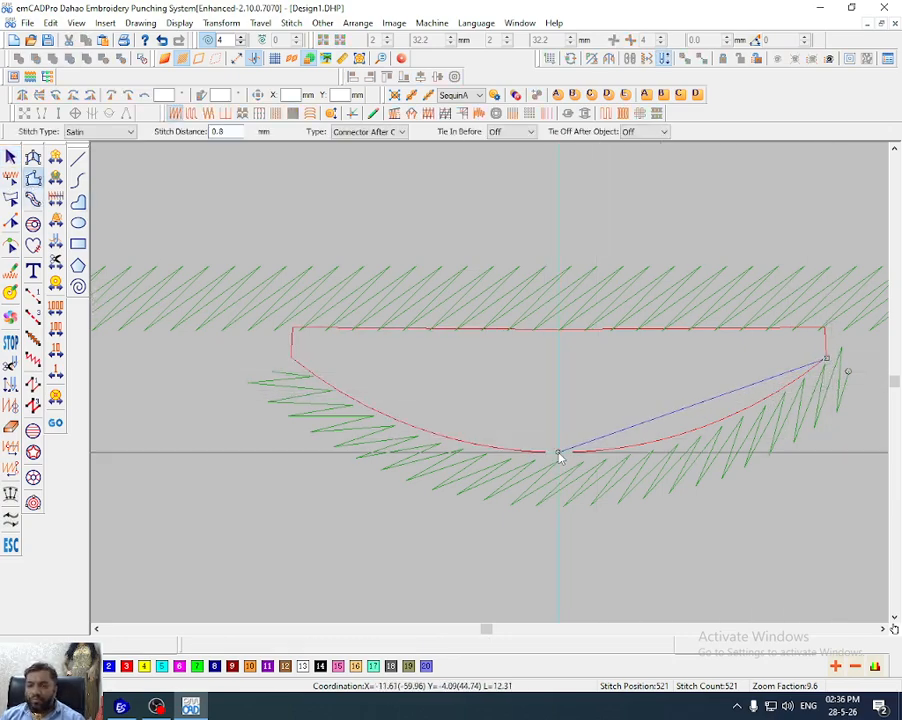
pyautogui.click(286, 357)
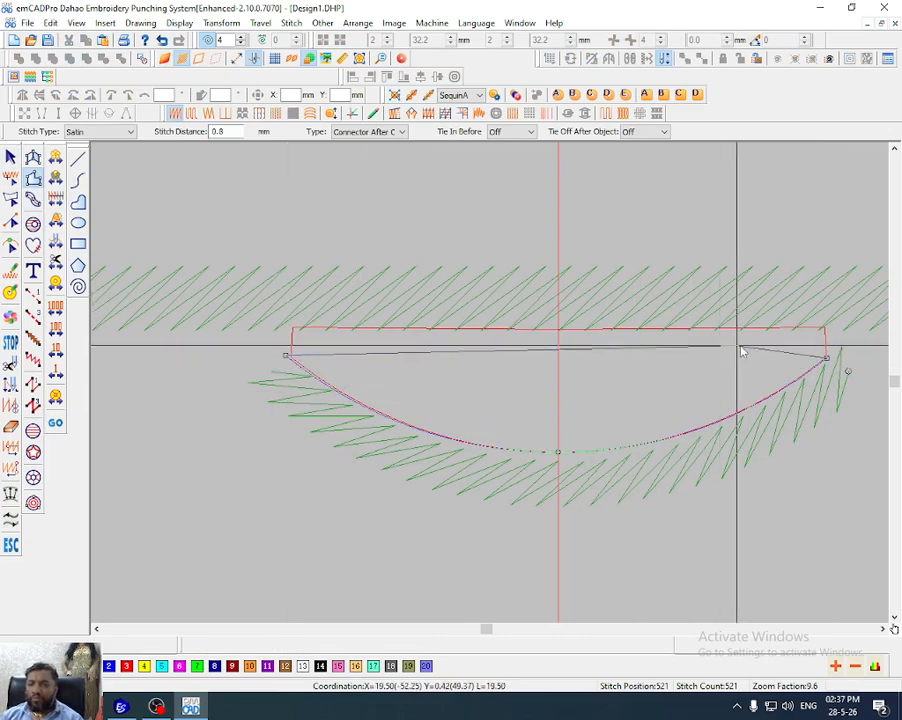
pyautogui.click(827, 328)
pyautogui.click(289, 326)
pyautogui.press('Return')
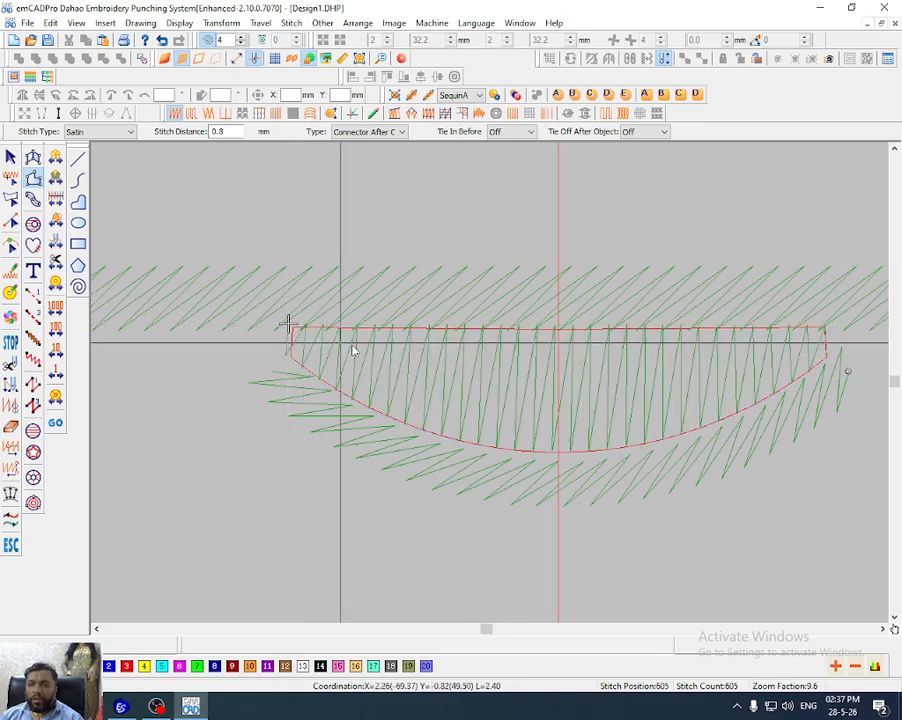
pyautogui.press('Escape')
pyautogui.press('d')
pyautogui.press('s')
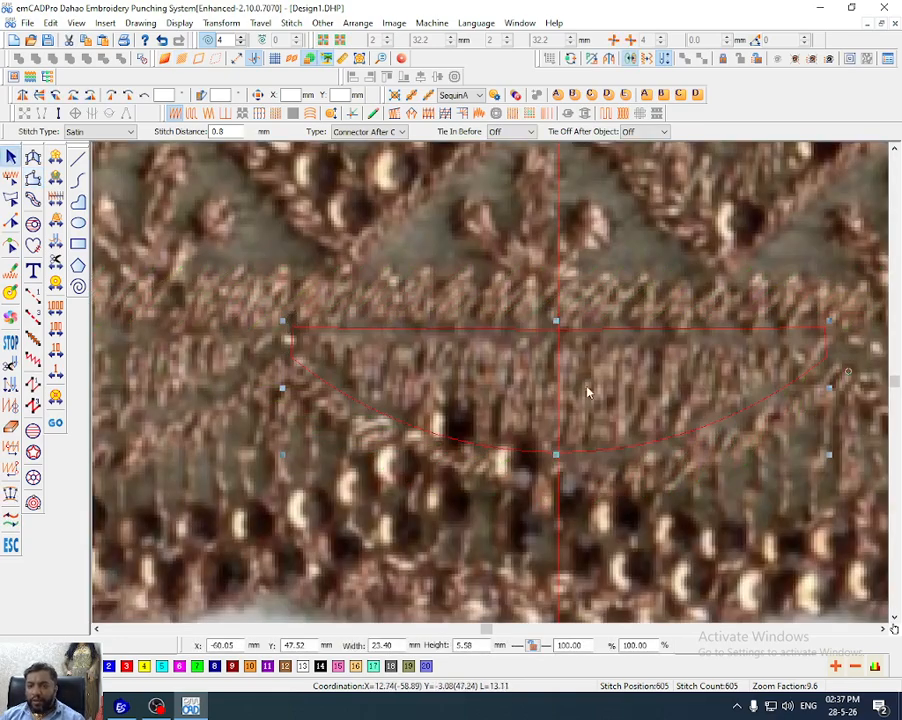
pyautogui.press('s')
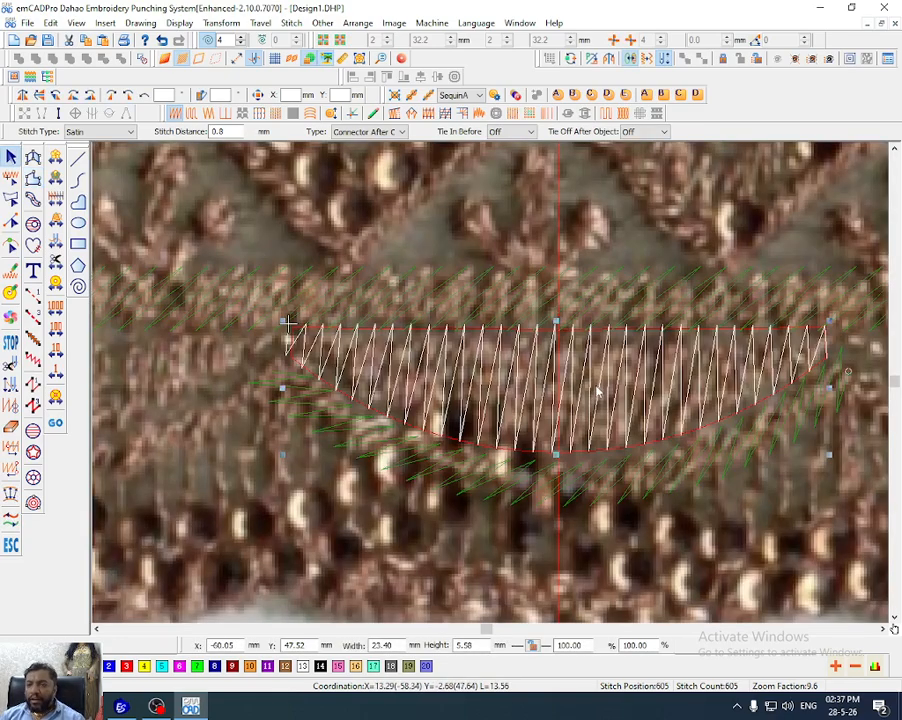
# Change the half-moon fill's stitch type to Tatami with a stitch distance of 0.85 mm
pyautogui.press('d')
pyautogui.doubleClick(596, 391)
pyautogui.click(595, 389)
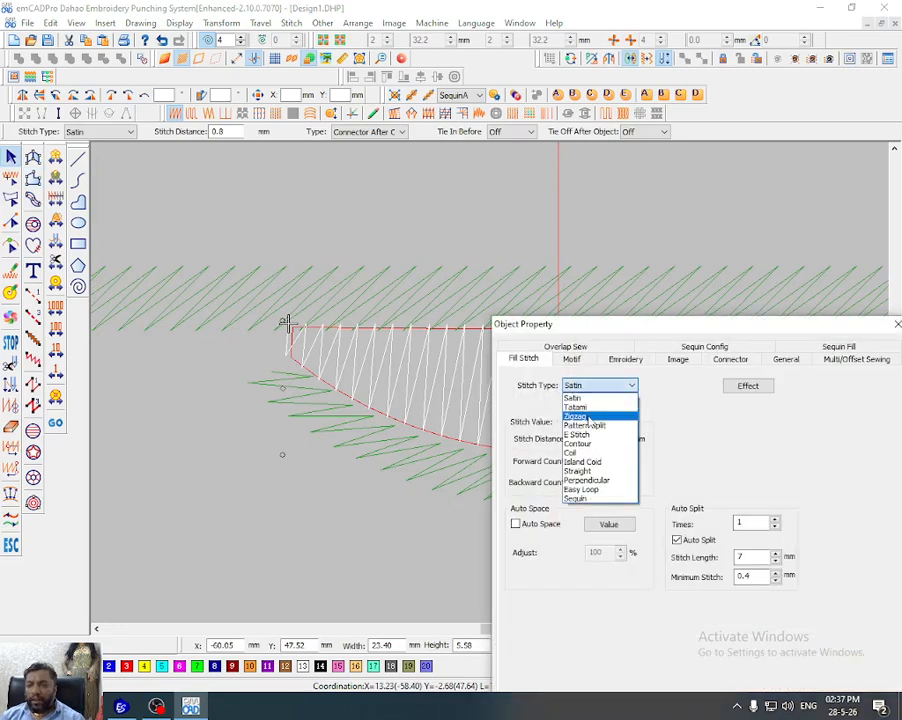
pyautogui.click(589, 414)
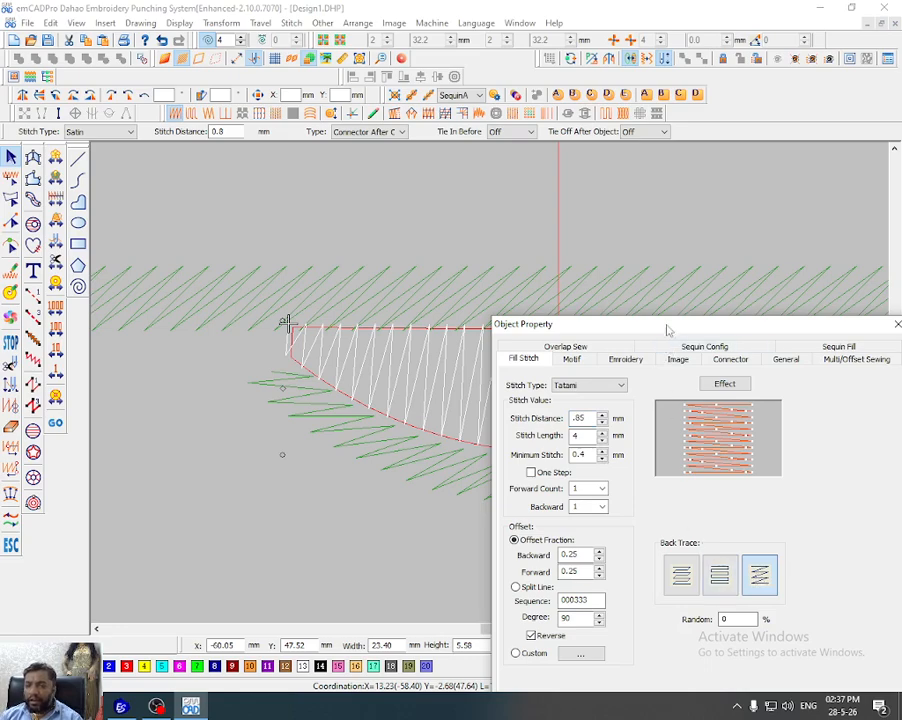
pyautogui.moveTo(666, 326); pyautogui.dragTo(643, 199)
pyautogui.click(717, 450)
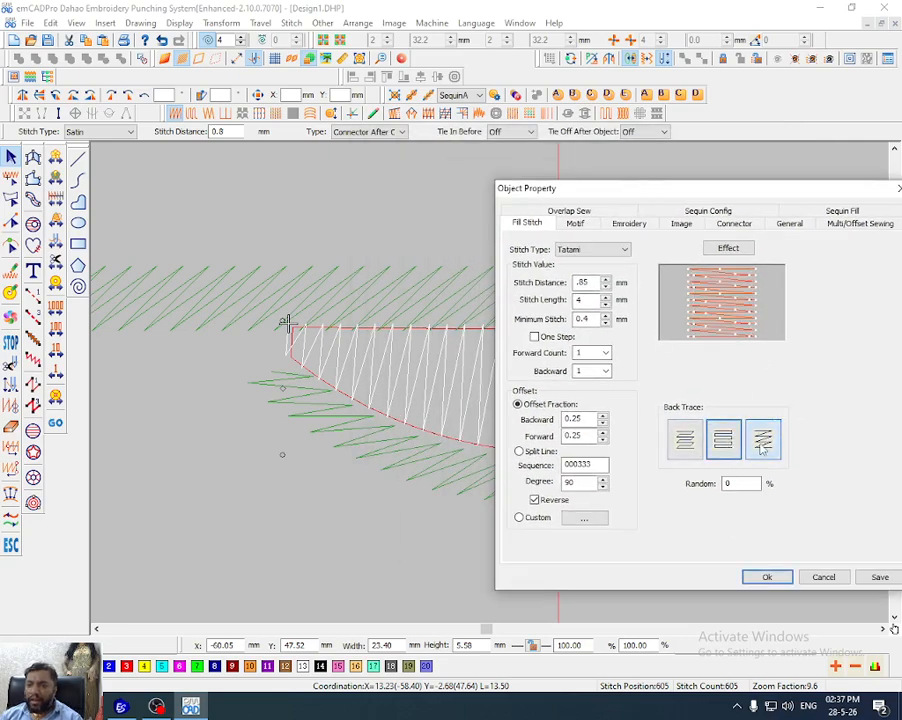
pyautogui.click(767, 578)
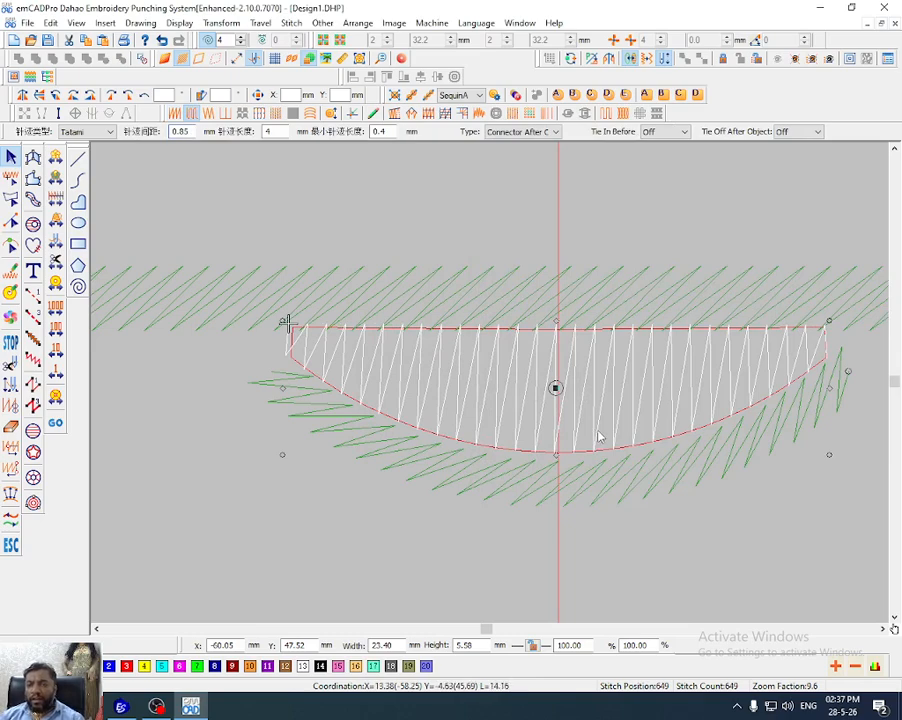
# Show the fill's needle points to inspect them, and place a copy of the cord arc on the border's lower scalloped edge
pyautogui.press('z')
pyautogui.moveTo(632, 300); pyautogui.dragTo(572, 418)
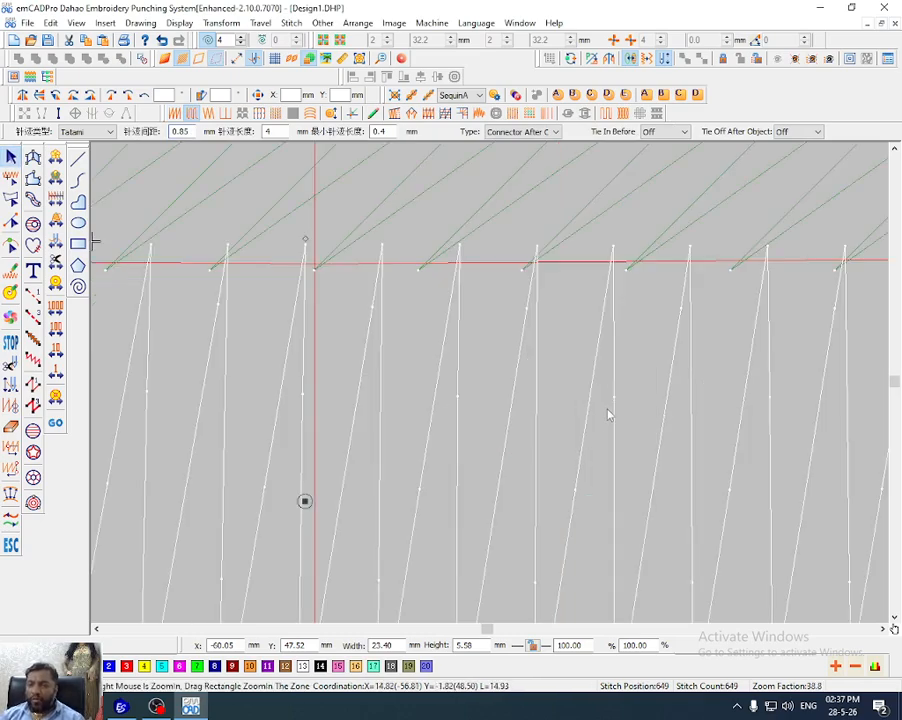
pyautogui.scroll(-1, 606, 411)
pyautogui.scroll(-2, 591, 421)
pyautogui.moveTo(340, 291); pyautogui.dragTo(690, 466)
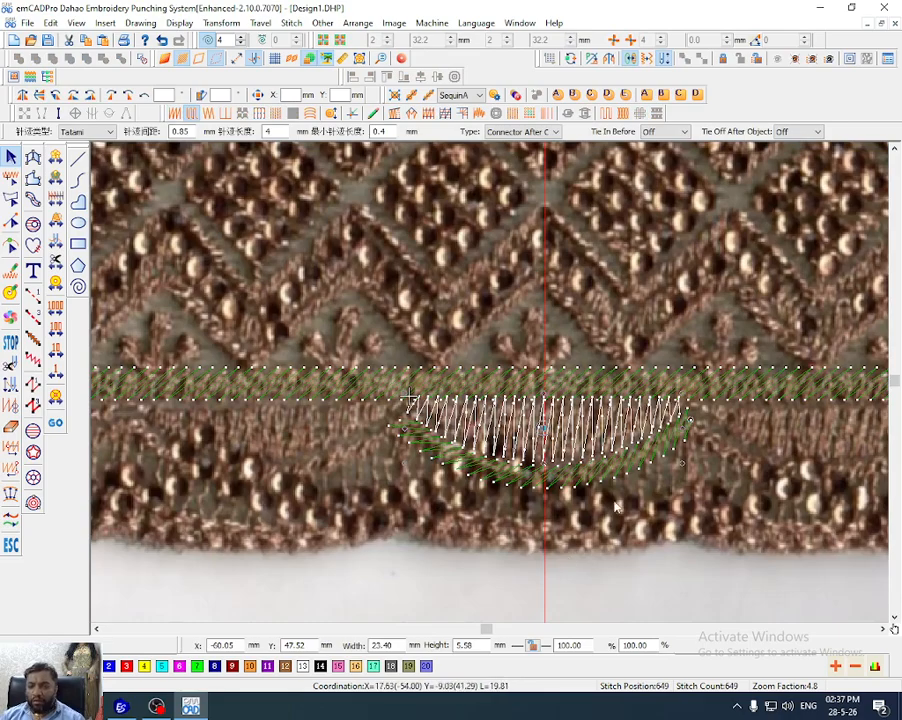
pyautogui.click(573, 481)
pyautogui.moveTo(573, 481); pyautogui.dragTo(547, 556)
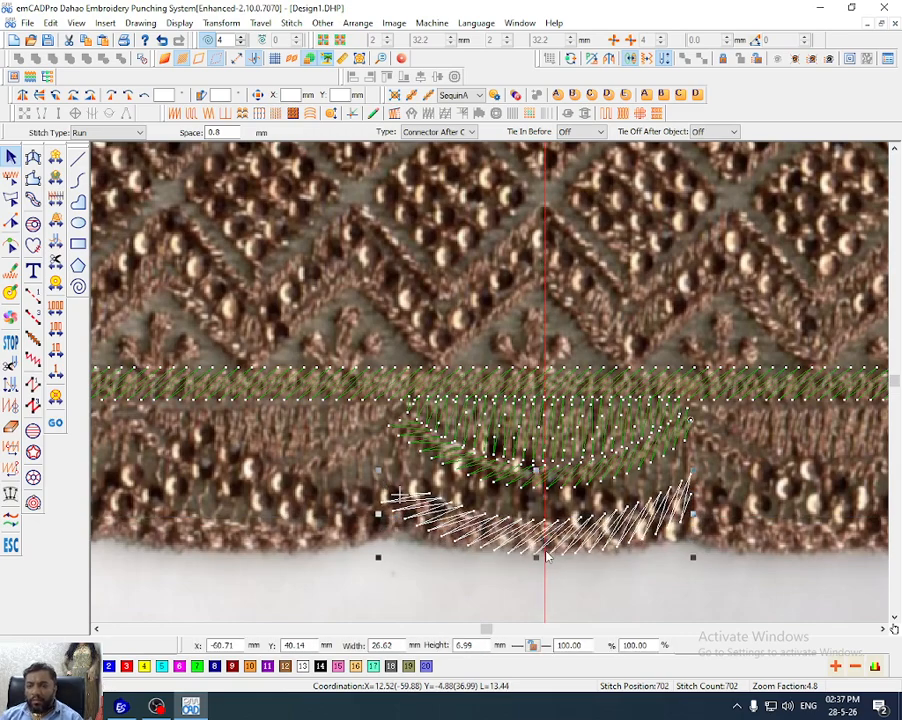
# Hide the scanned image and turn on Repeat Show with 4 horizontal and 3 vertical repeats
pyautogui.press('d')
pyautogui.hotkey('ctrl', 'r')
pyautogui.press('Tab')
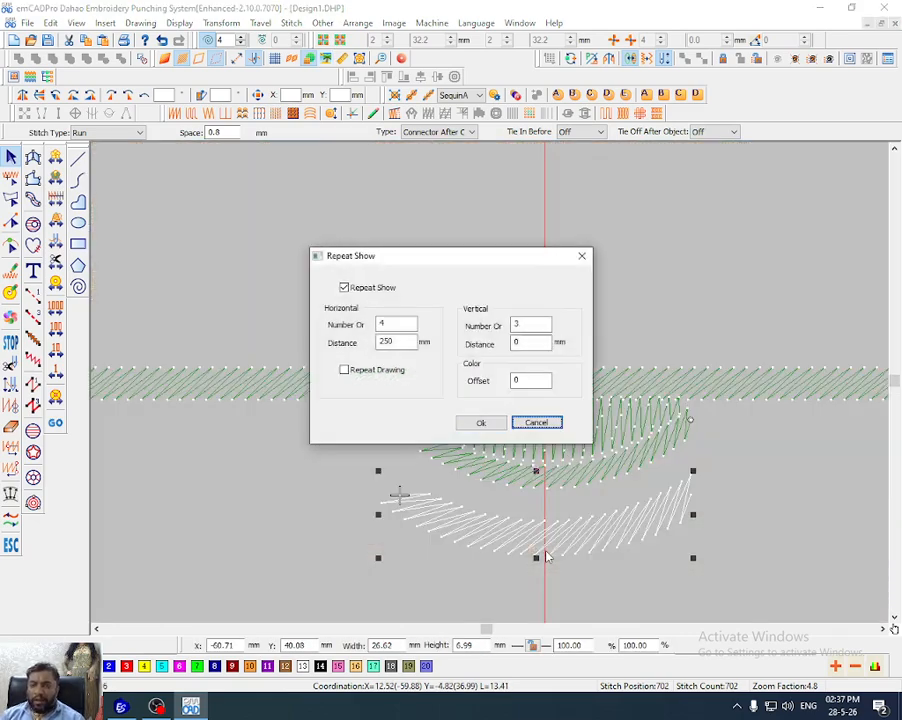
pyautogui.press('Tab')
pyautogui.press('Return')
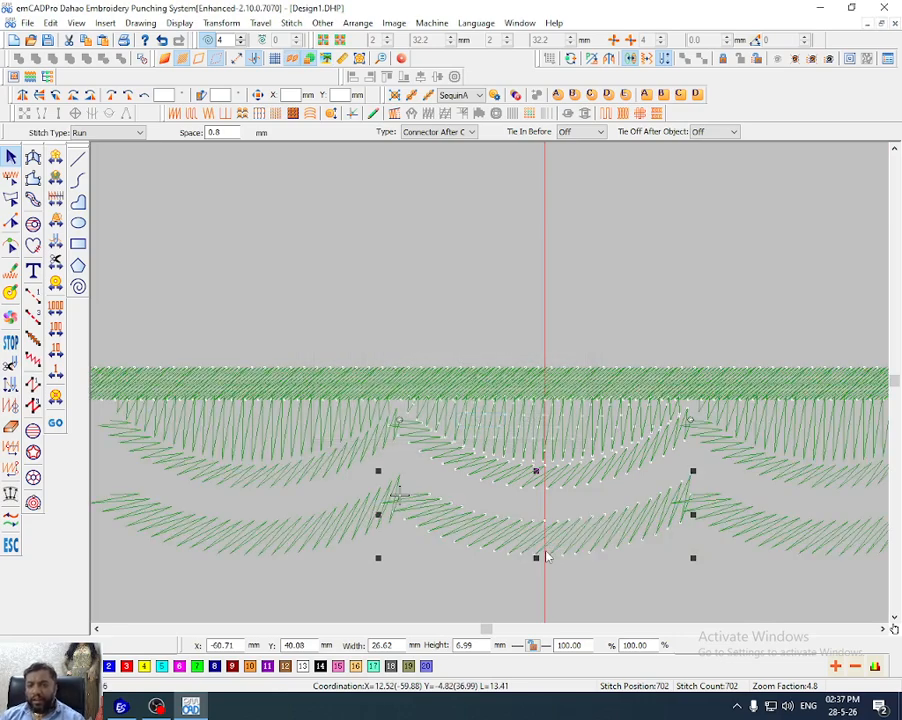
# Digitize a closed satin fill about 24.9 by 10.1 mm between the upper and lower cord arcs, following both curves
pyautogui.press('z')
pyautogui.moveTo(542, 369); pyautogui.dragTo(624, 589)
pyautogui.press('Escape')
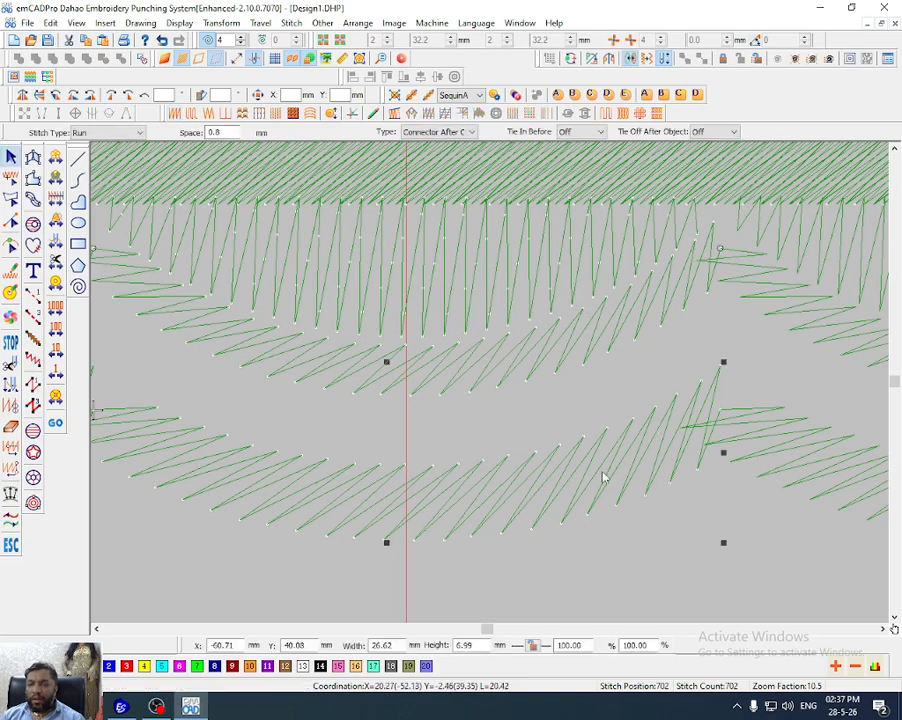
pyautogui.click(33, 178)
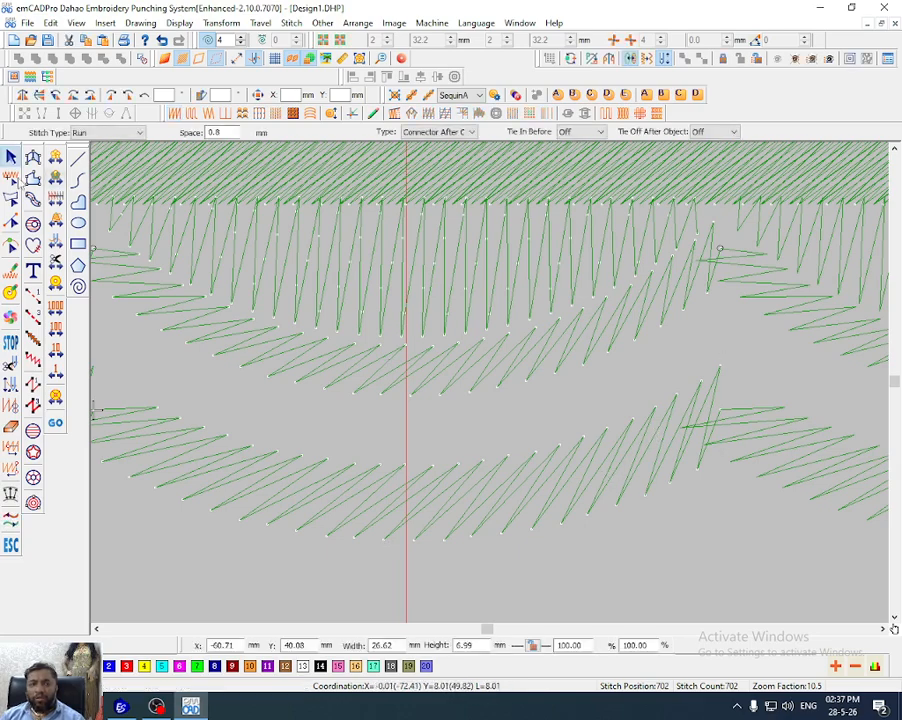
pyautogui.click(717, 414)
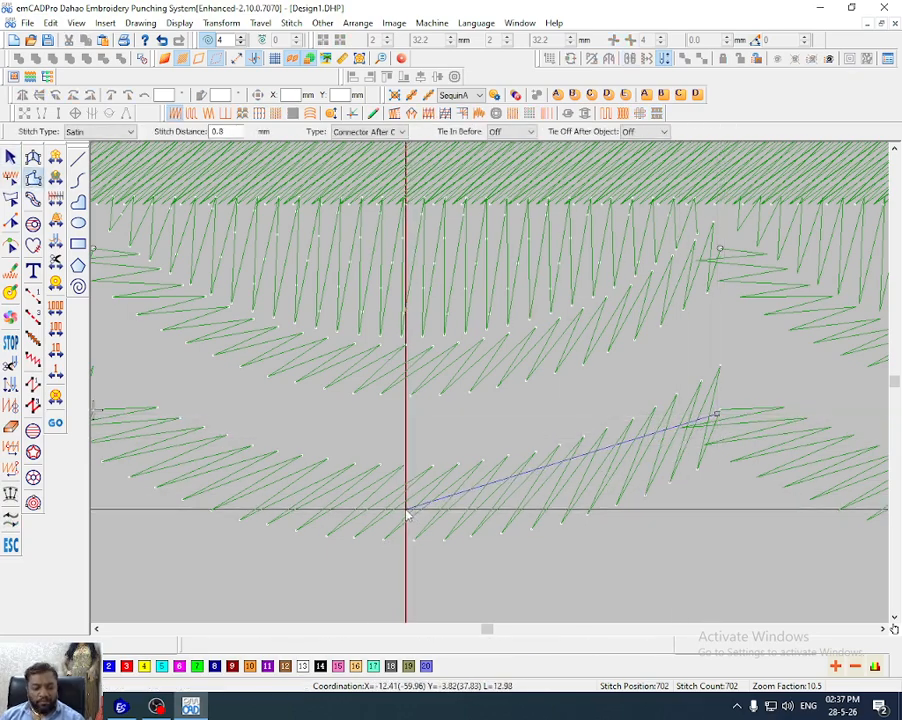
pyautogui.press('l')
pyautogui.click(406, 502)
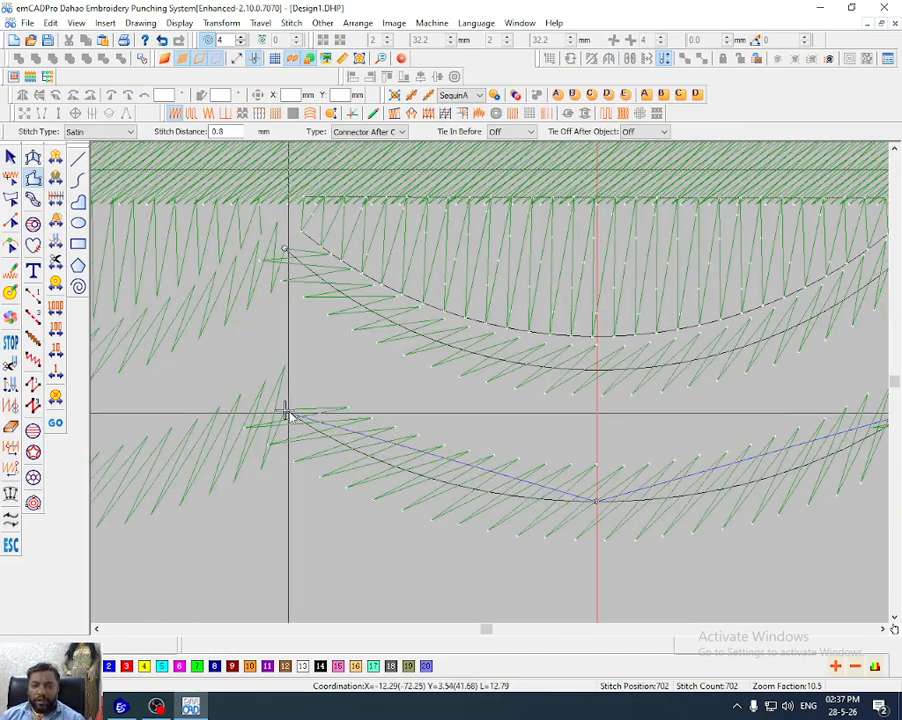
pyautogui.press('d')
pyautogui.scroll(-3, 287, 415)
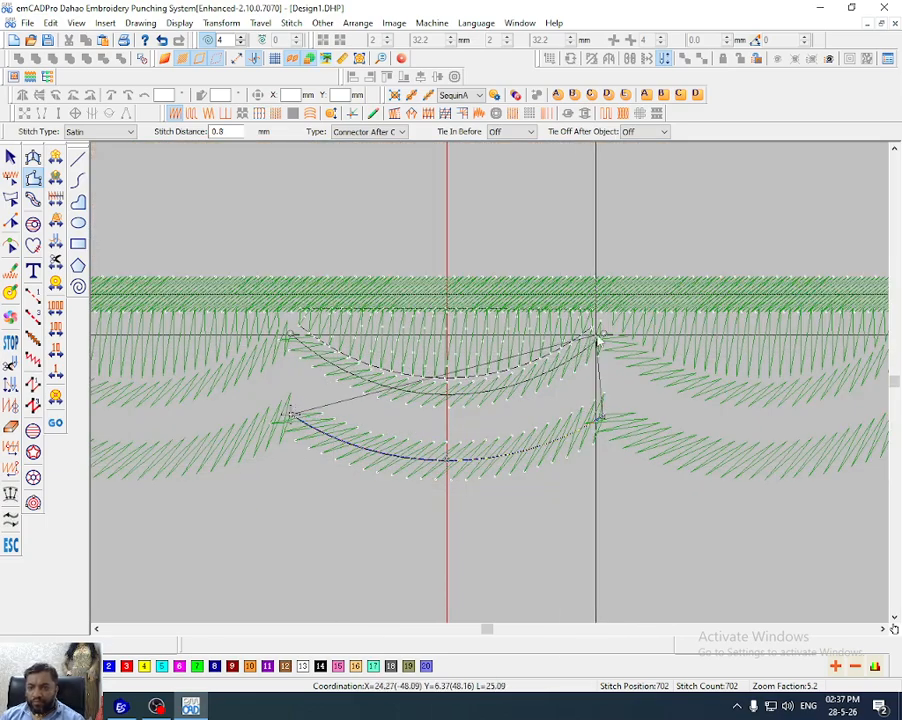
pyautogui.rightClick(447, 396)
pyautogui.click(289, 334)
pyautogui.press('Return')
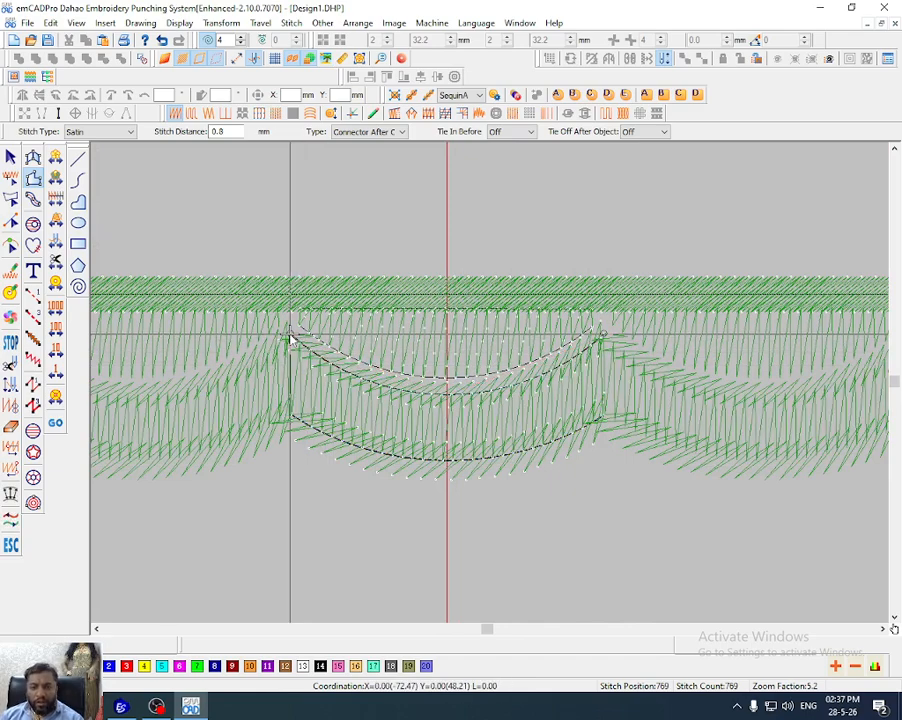
# Change the new fill between the arcs to Tatami with a stitch distance of 3 mm
pyautogui.doubleClick(413, 284)
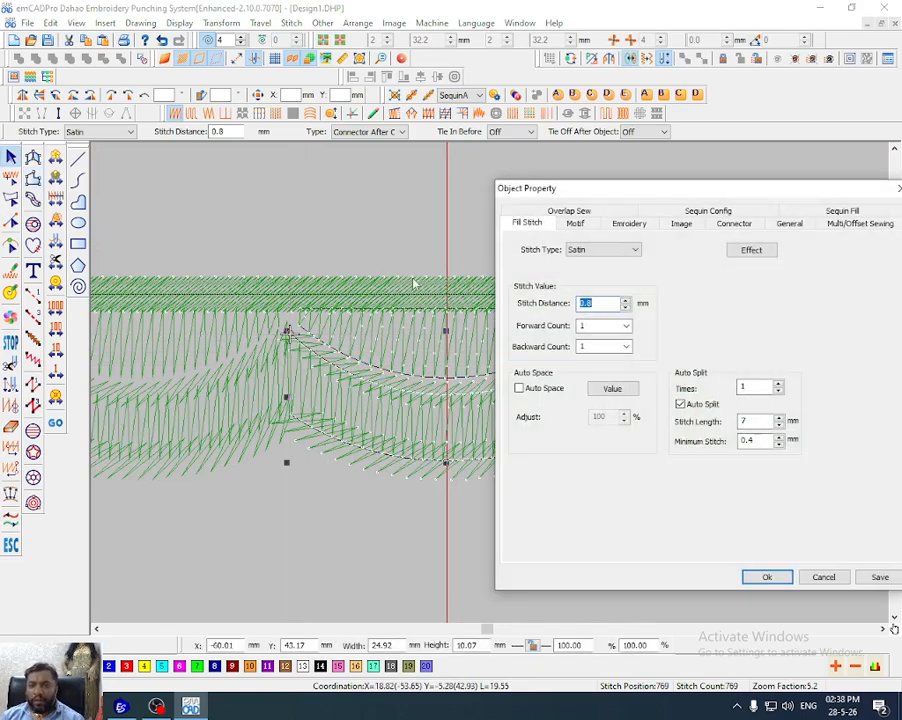
pyautogui.click(594, 256)
pyautogui.click(580, 271)
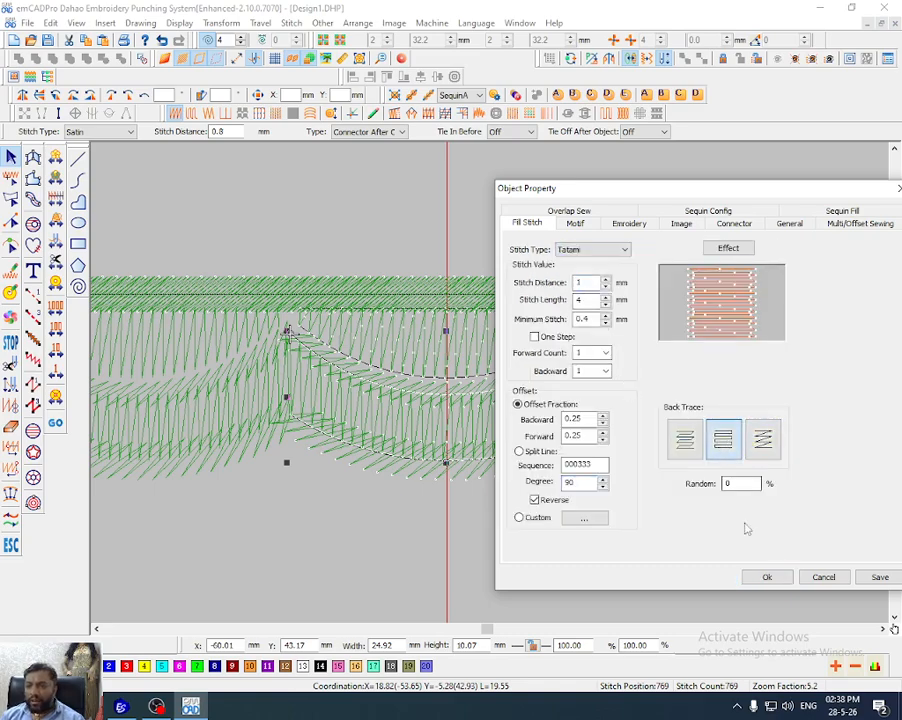
pyautogui.doubleClick(590, 283)
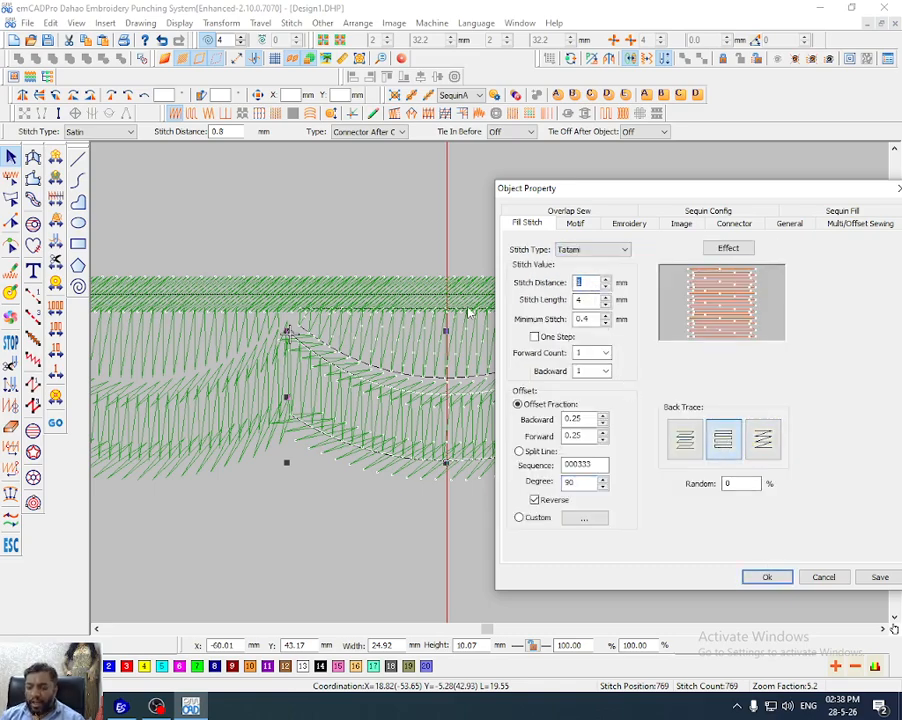
pyautogui.write('3')
pyautogui.press('Return')
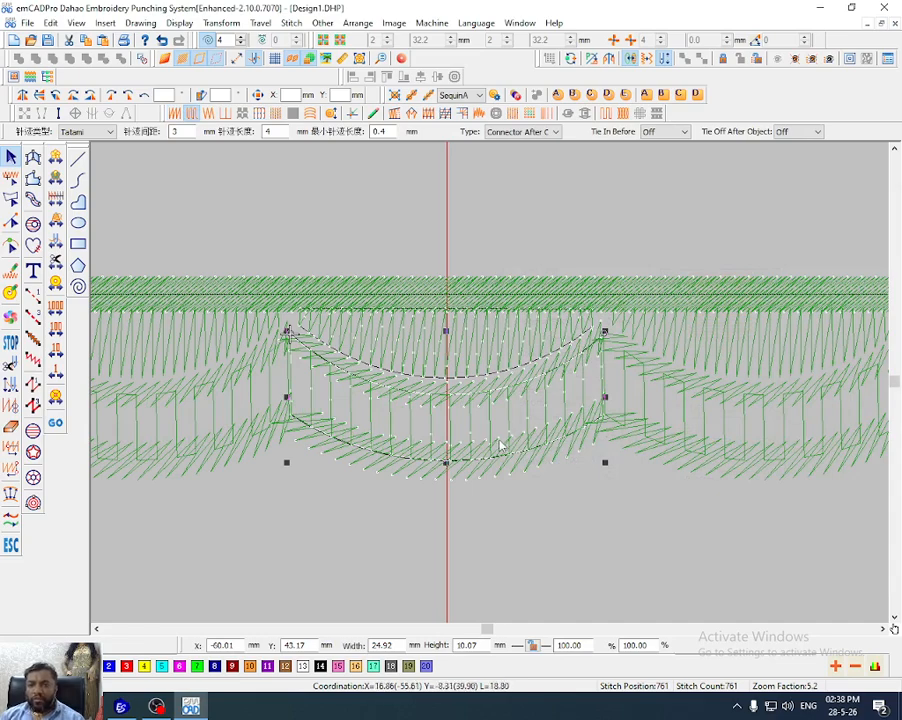
# Show the scanned image again and measure the spacing of the vertical threads behind the sequins
pyautogui.press('d')
pyautogui.press('s')
pyautogui.scroll(-1, 684, 438)
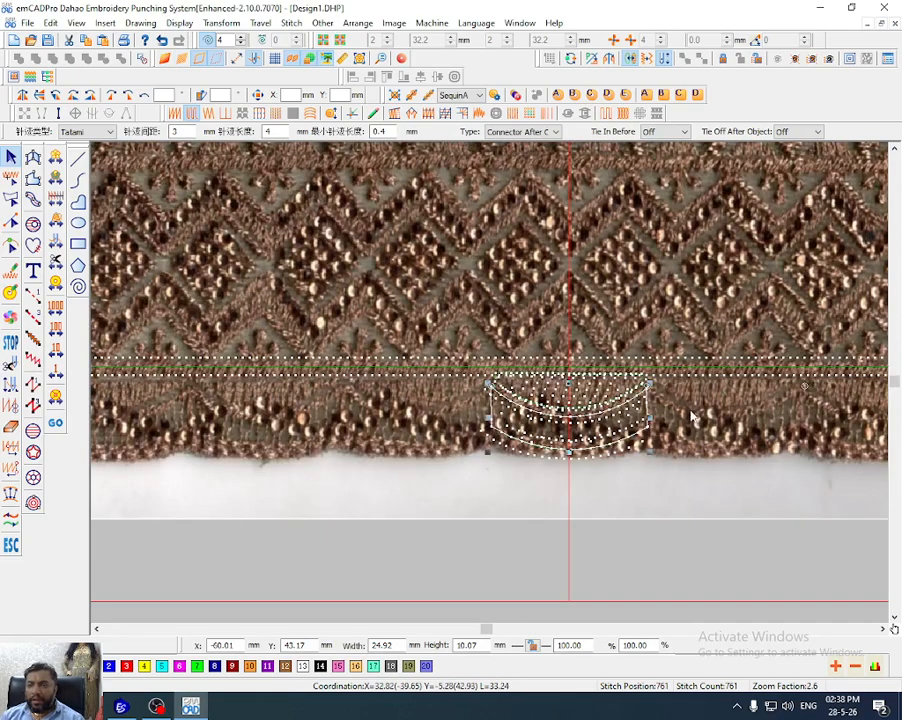
pyautogui.press('z')
pyautogui.moveTo(696, 419); pyautogui.dragTo(880, 484)
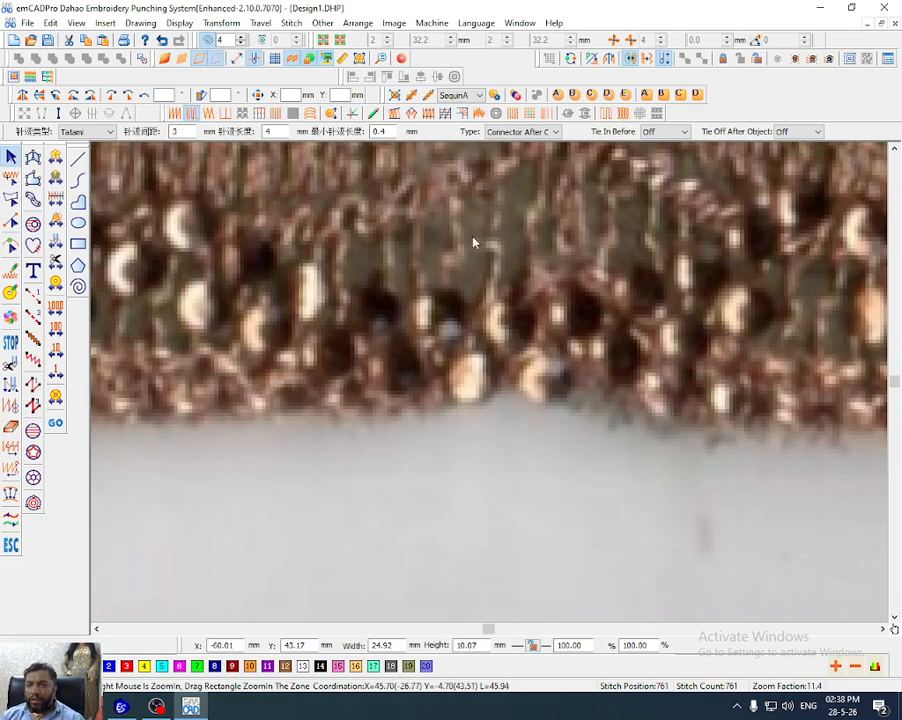
pyautogui.press('m')
pyautogui.click(465, 248)
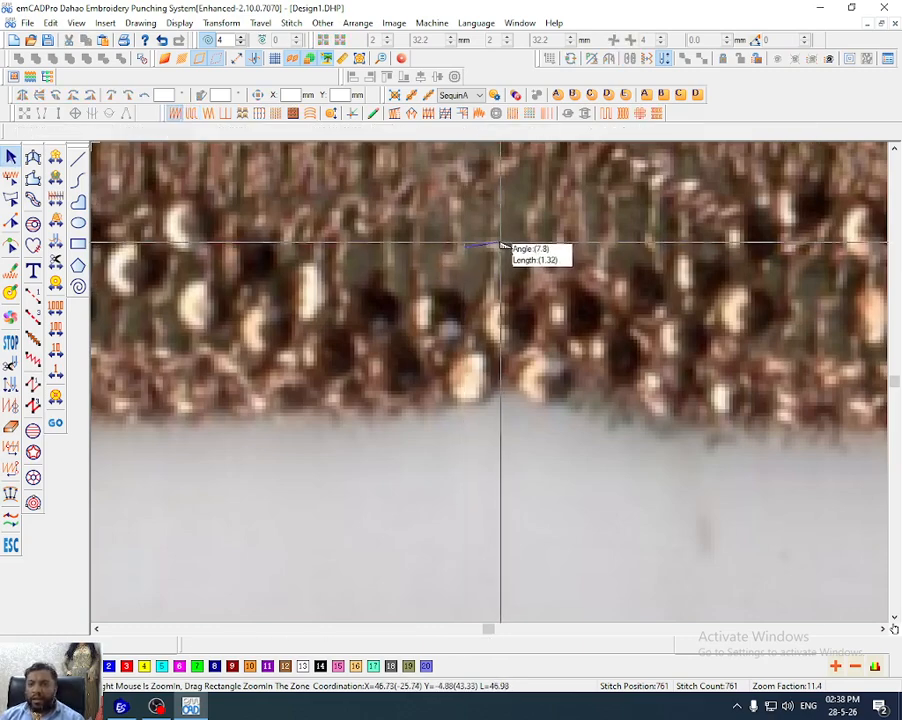
pyautogui.click(500, 241)
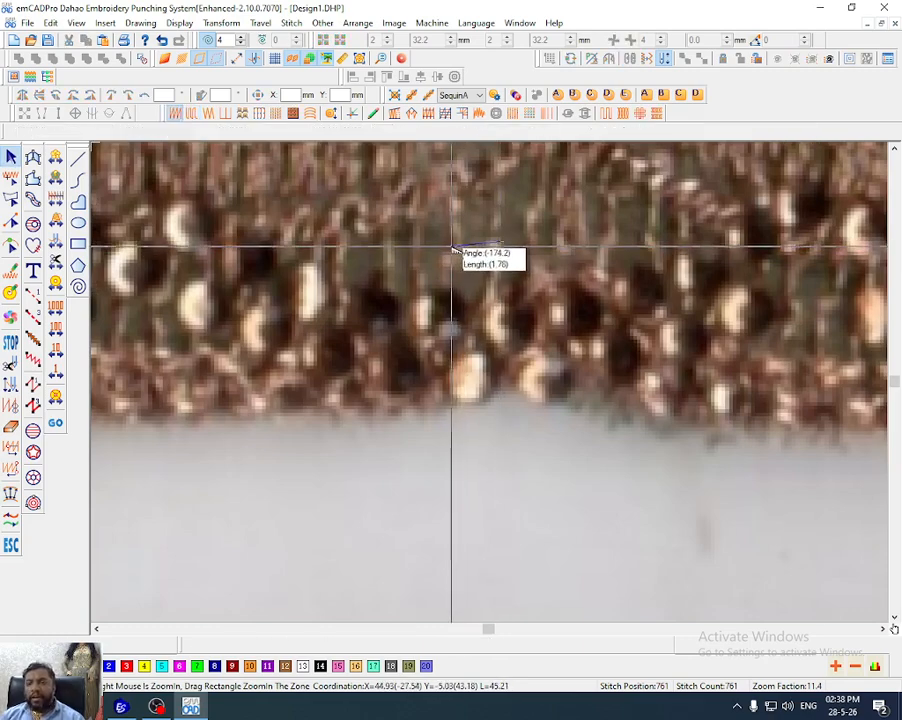
pyautogui.press('Escape')
# Set the stitch distance of the Tatami fill between the arcs to 2 mm
pyautogui.scroll(-3, 411, 276)
pyautogui.press('z')
pyautogui.moveTo(200, 265); pyautogui.dragTo(409, 390)
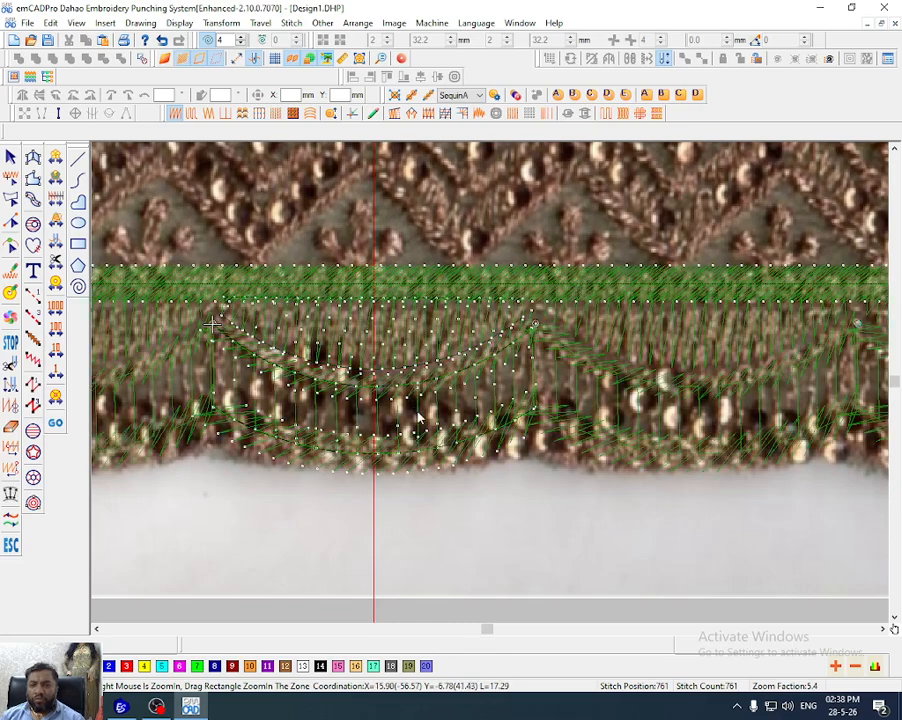
pyautogui.click(419, 418)
pyautogui.doubleClick(418, 417)
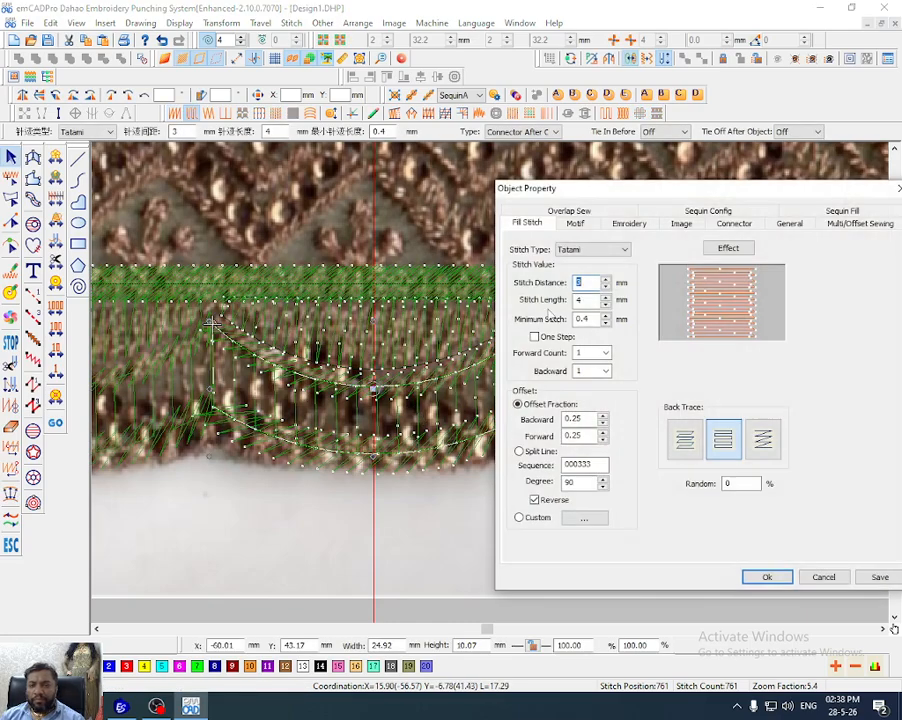
pyautogui.press('Return')
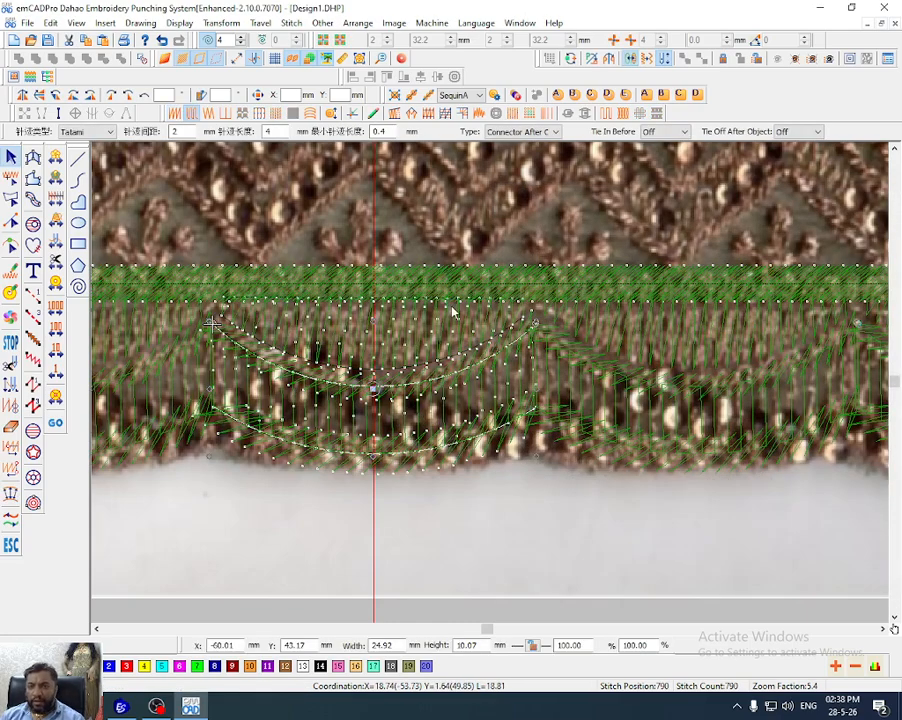
# Hide the scanned image and the repeat preview so that only the single scallop's stitches are displayed
pyautogui.press('Escape')
pyautogui.press('d')
pyautogui.scroll(-1, 402, 443)
pyautogui.press('z')
pyautogui.moveTo(333, 333); pyautogui.dragTo(441, 494)
pyautogui.scroll(-2, 443, 494)
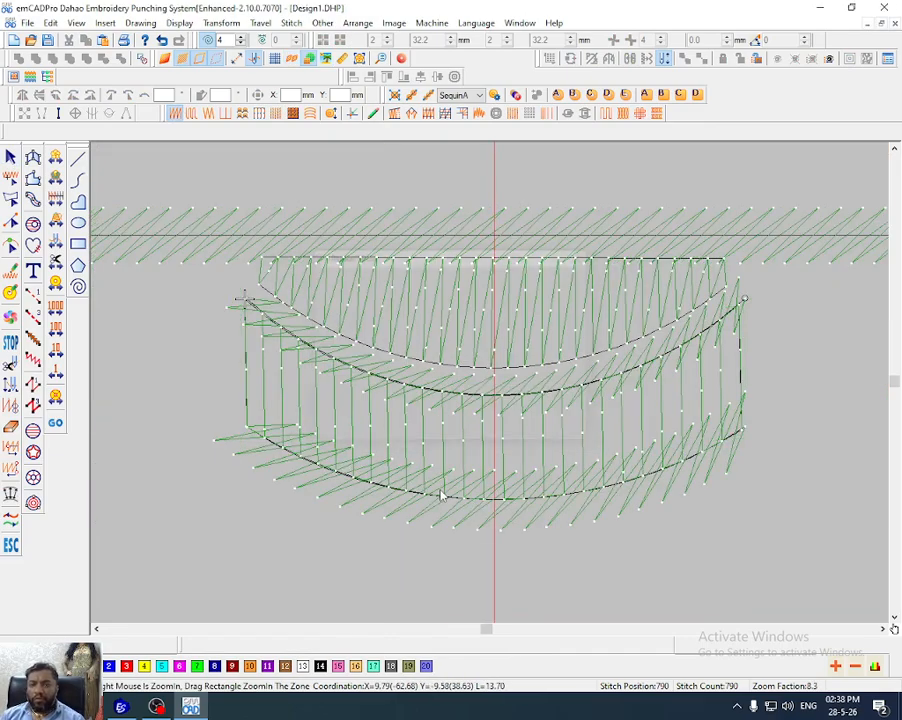
# Select all the scallop's objects together and move them under the right end of the horizontal cord band
pyautogui.press('Escape')
pyautogui.moveTo(530, 521); pyautogui.dragTo(355, 428)
pyautogui.scroll(-1, 496, 493)
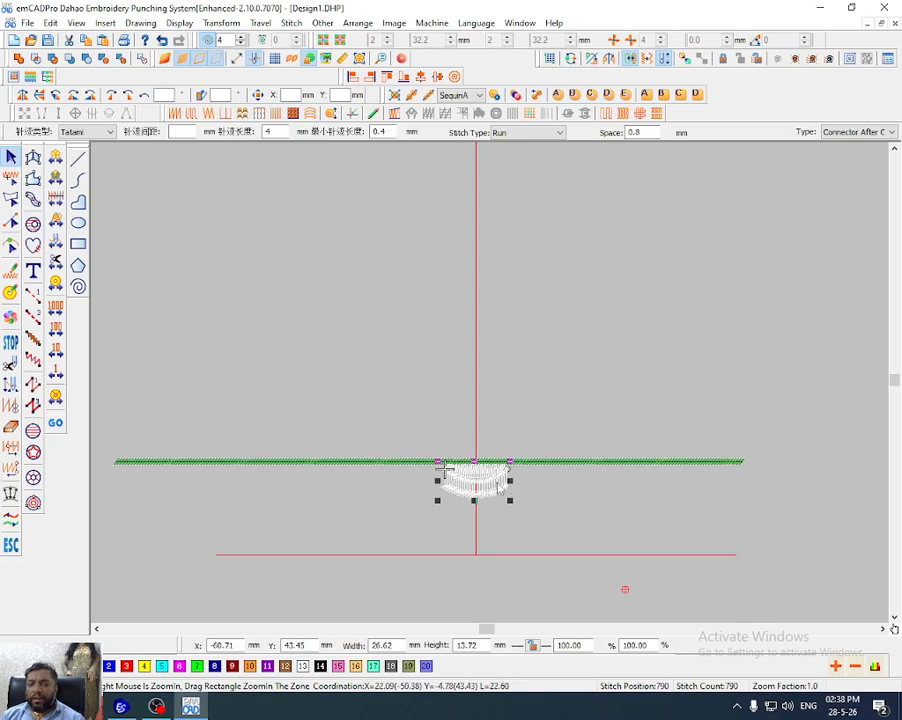
pyautogui.moveTo(478, 498); pyautogui.dragTo(719, 505, button='right')
pyautogui.moveTo(719, 510); pyautogui.dragTo(717, 511)
pyautogui.press('z')
pyautogui.moveTo(782, 434); pyautogui.dragTo(618, 513)
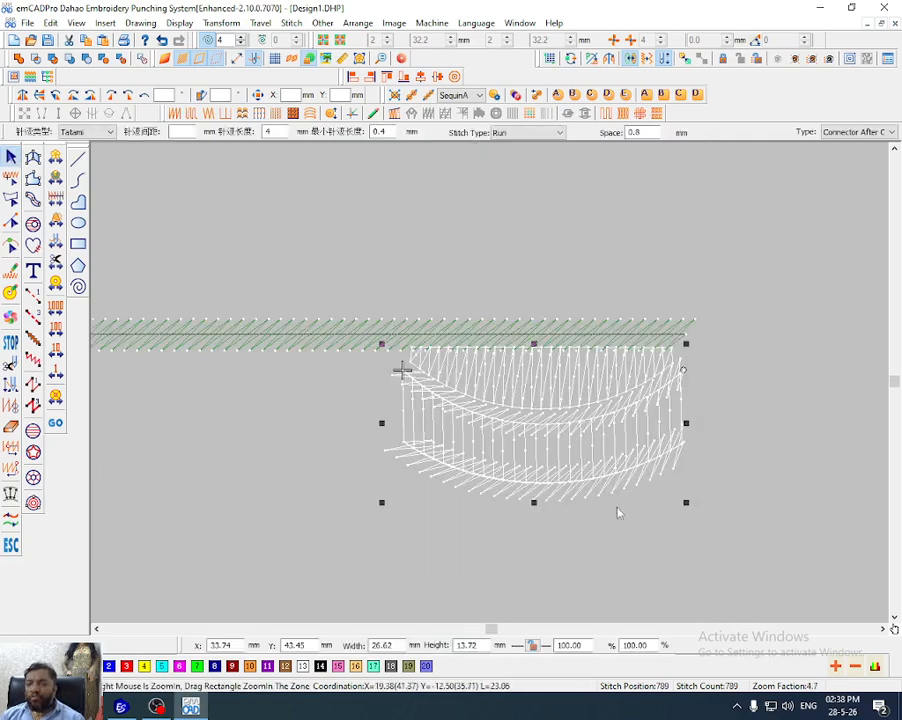
# Move the end point of the 2 mm Tatami fill to its lower-left corner
pyautogui.press('Escape')
pyautogui.click(611, 452)
pyautogui.press('h')
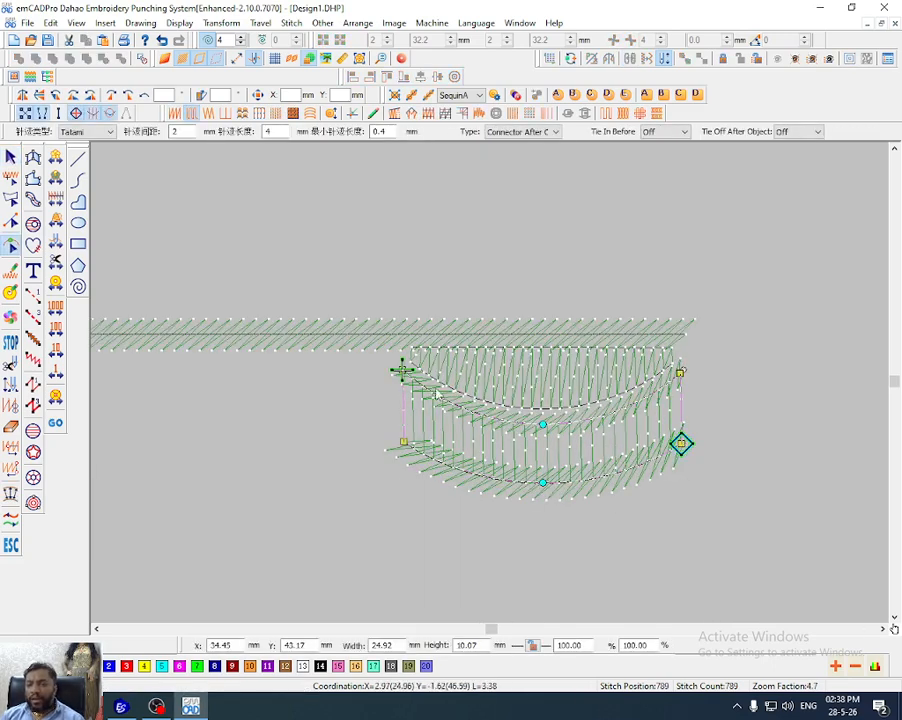
pyautogui.moveTo(405, 371); pyautogui.dragTo(403, 441)
pyautogui.press('Escape')
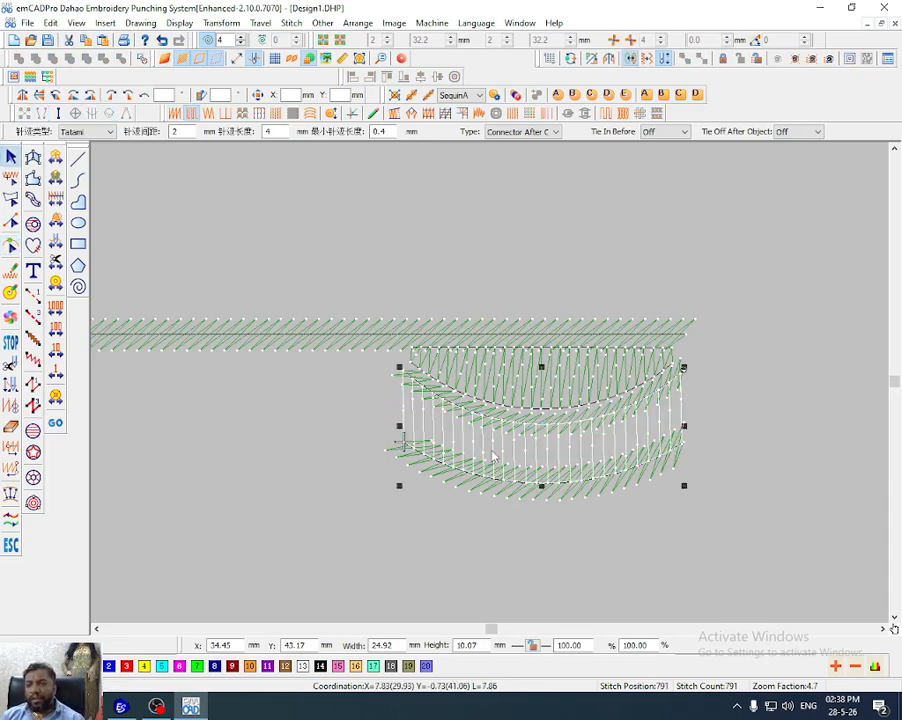
# Move the start point of the lower cord arc to the arc's left end
pyautogui.click(483, 497)
pyautogui.click(475, 490)
pyautogui.press('h')
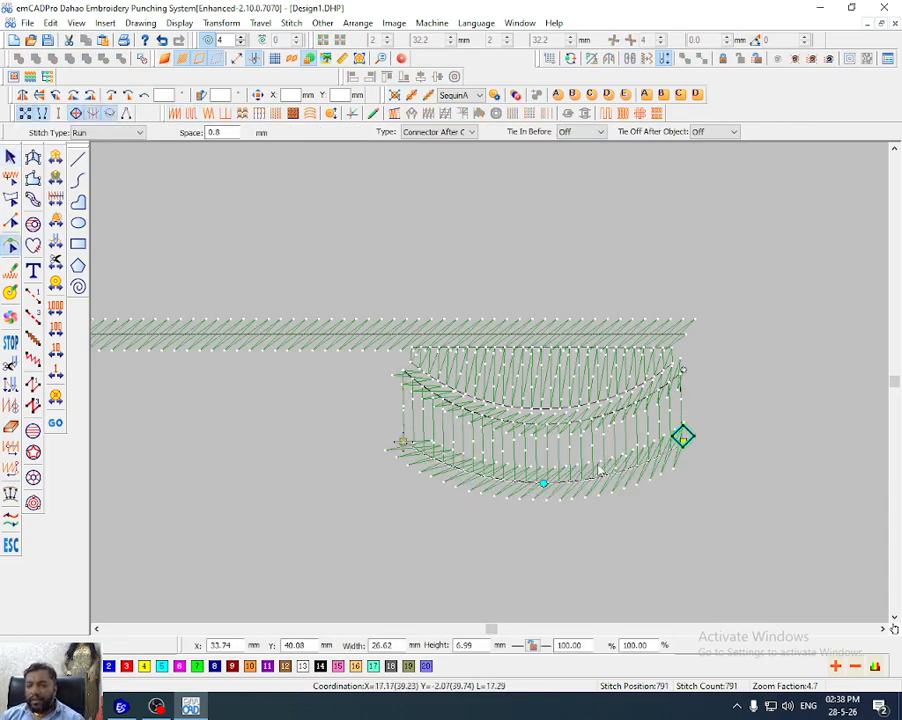
pyautogui.moveTo(672, 437)
pyautogui.mouseDown()
pyautogui.moveTo(612, 447)
pyautogui.moveTo(372, 436)
pyautogui.mouseUp()
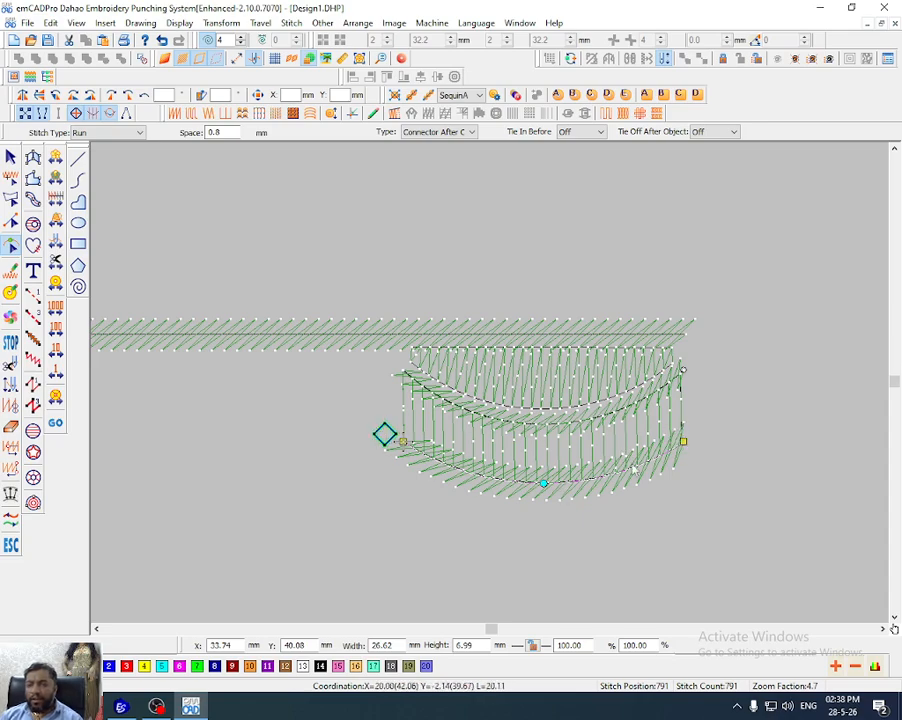
pyautogui.press('Escape')
# Set the half-moon fill's start point at its lower-right corner and its end point at its lower-left corner
pyautogui.click(668, 368)
pyautogui.click(629, 360)
pyautogui.press('h')
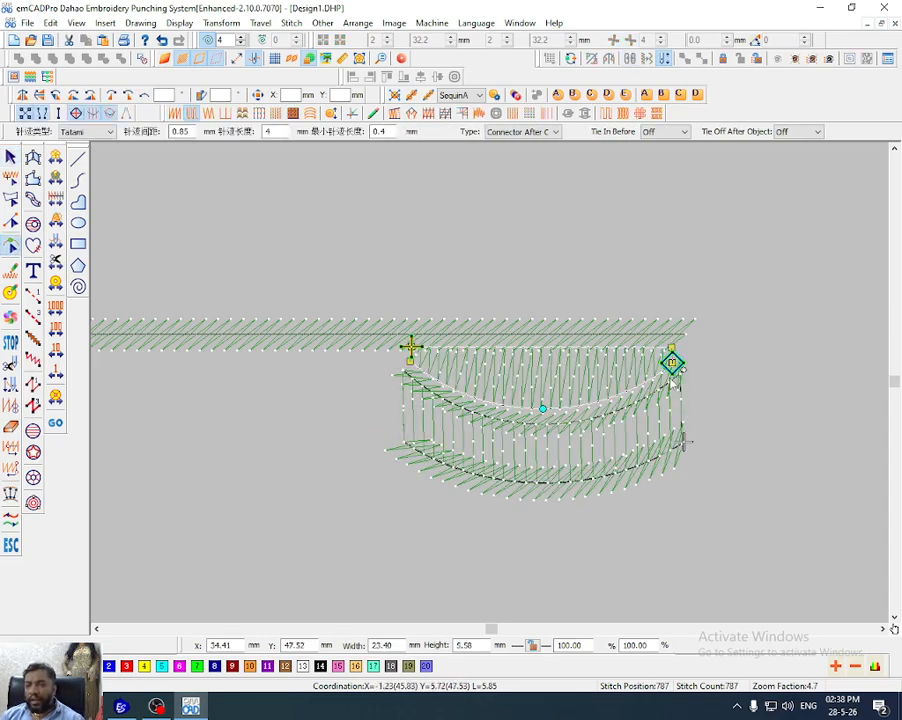
pyautogui.press('Escape')
pyautogui.click(410, 348)
pyautogui.press('h')
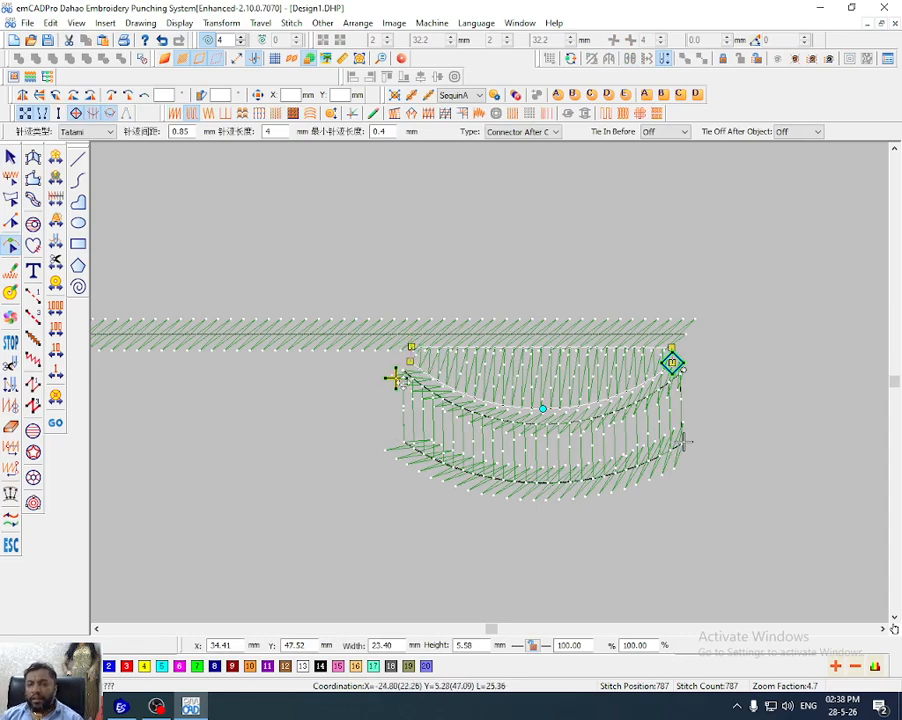
pyautogui.press('Escape')
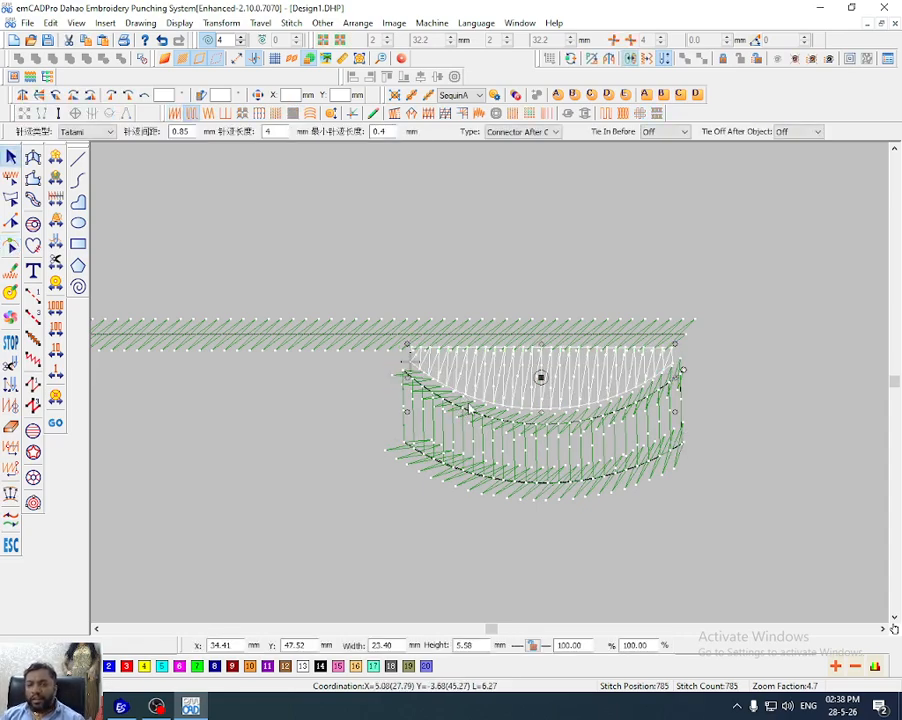
# Move the start point of the upper cord arc to the arc's left end
pyautogui.hotkey('ctrl', 'z')
pyautogui.hotkey('ctrl', 'z')
pyautogui.hotkey('ctrl', 'z')
pyautogui.hotkey('ctrl', 'z')
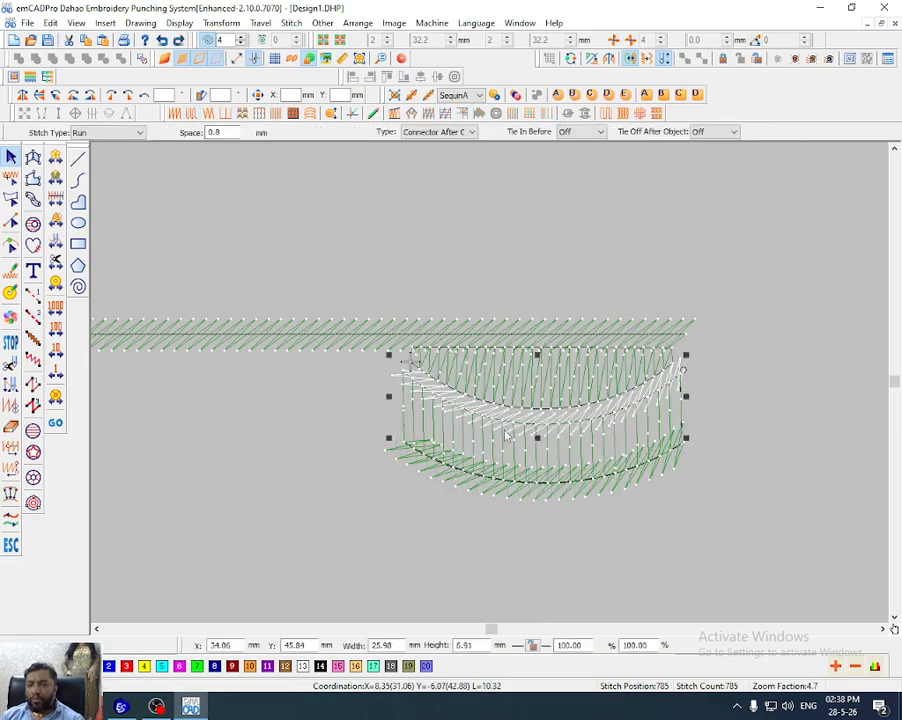
pyautogui.press('Escape')
pyautogui.click(507, 436)
pyautogui.press('h')
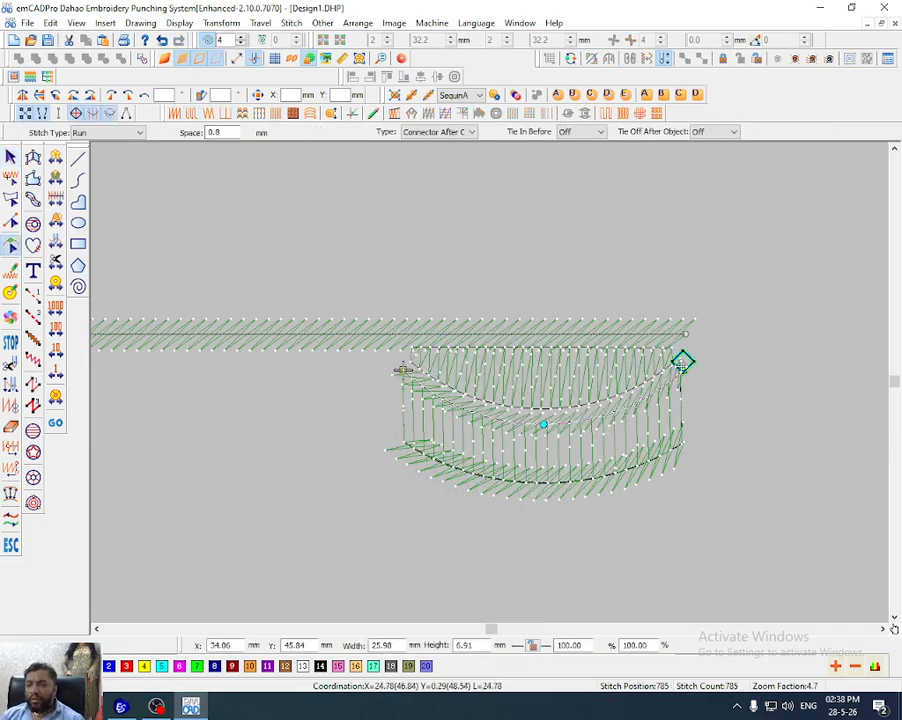
pyautogui.press('Escape')
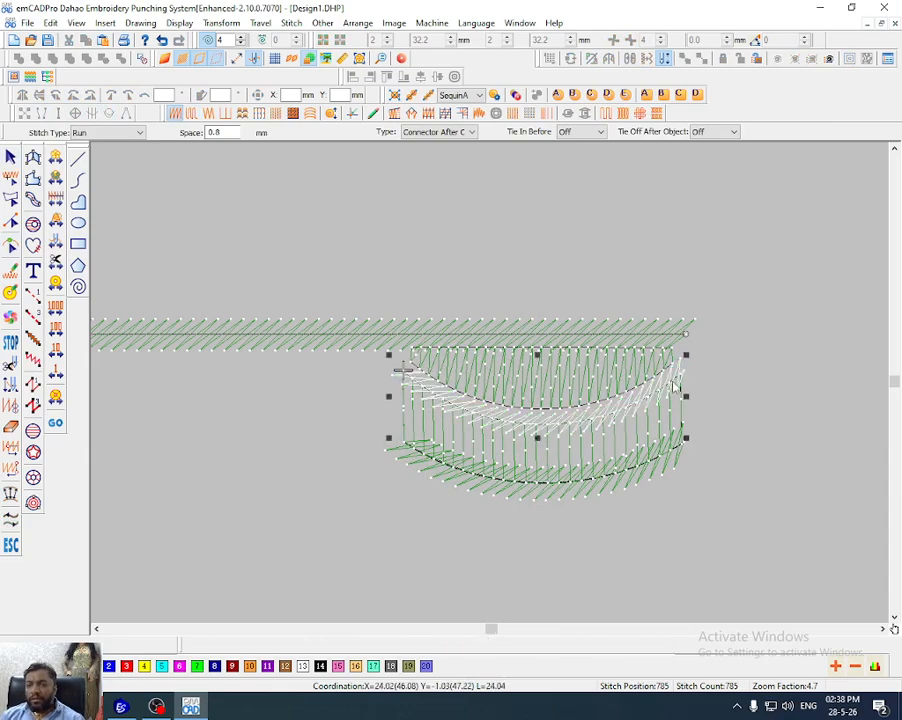
pyautogui.click(675, 386)
# Undo the last edits of the upper cord arc and move its start point to the arc's left end again
pyautogui.hotkey('ctrl', 'z')
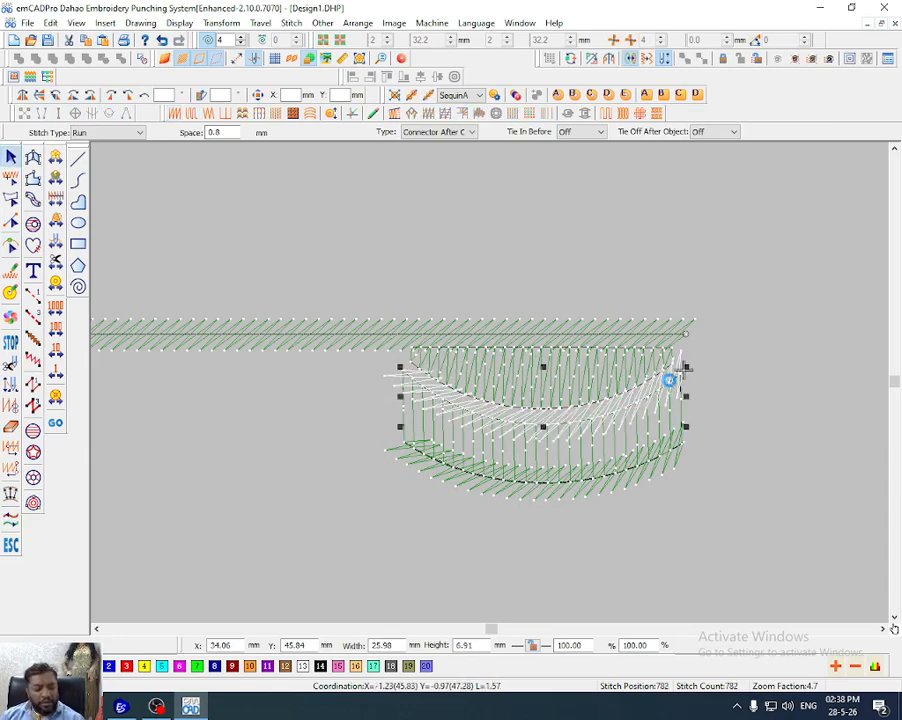
pyautogui.hotkey('ctrl', 'y')
pyautogui.hotkey('ctrl', 'z')
pyautogui.press('h')
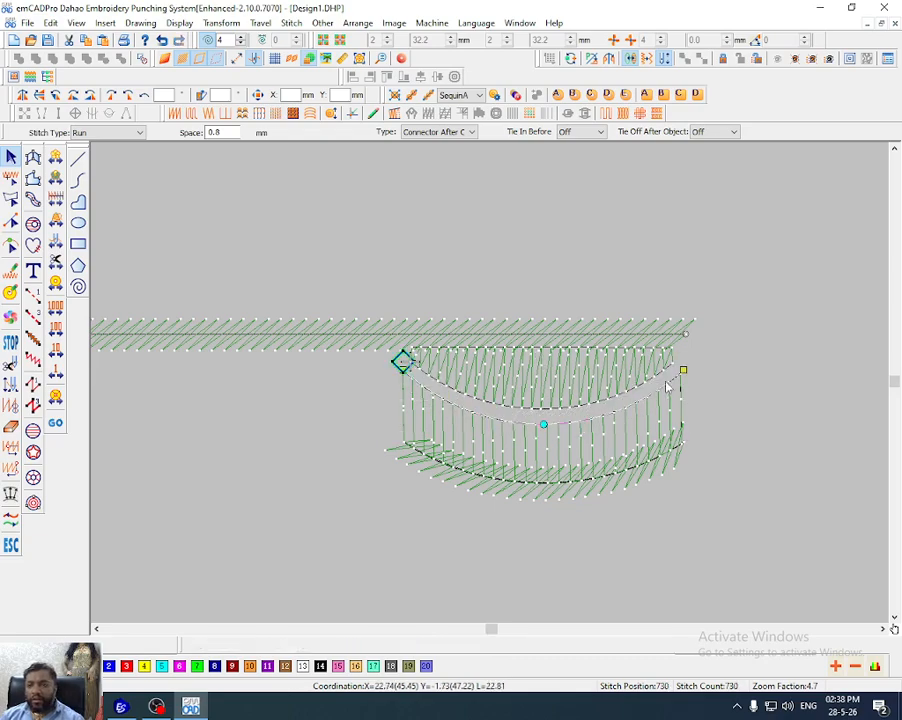
pyautogui.press('Escape')
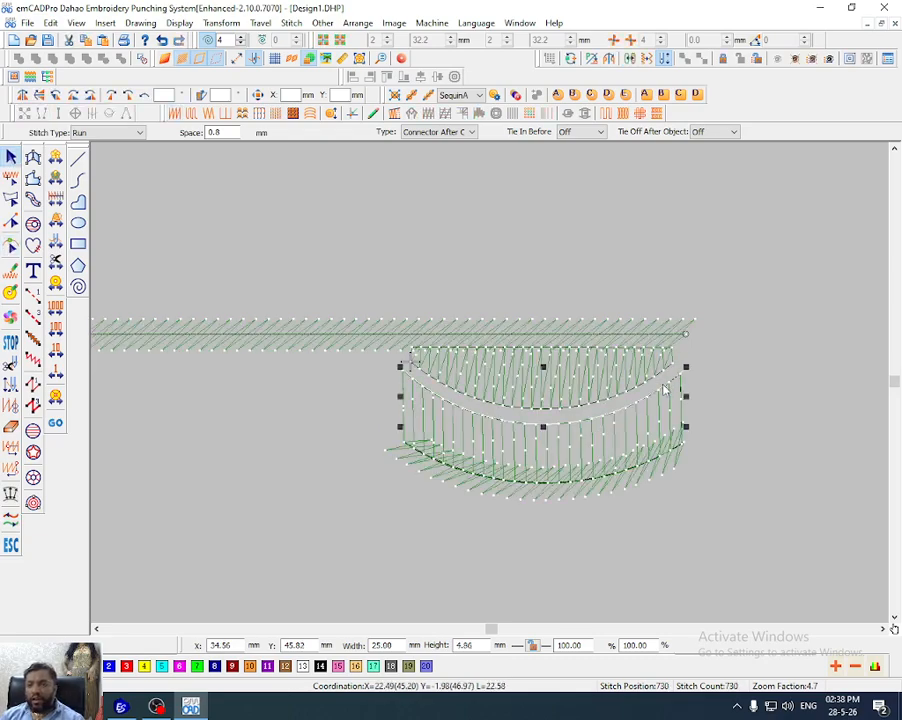
pyautogui.hotkey('ctrl', 'z')
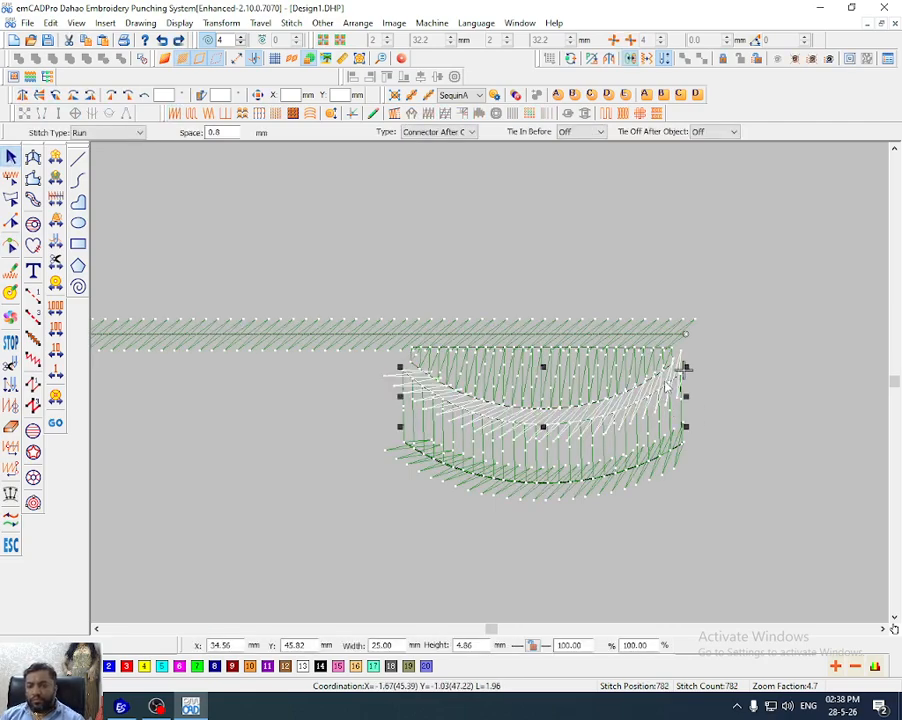
pyautogui.hotkey('ctrl', 'z')
pyautogui.press('h')
pyautogui.press('Escape')
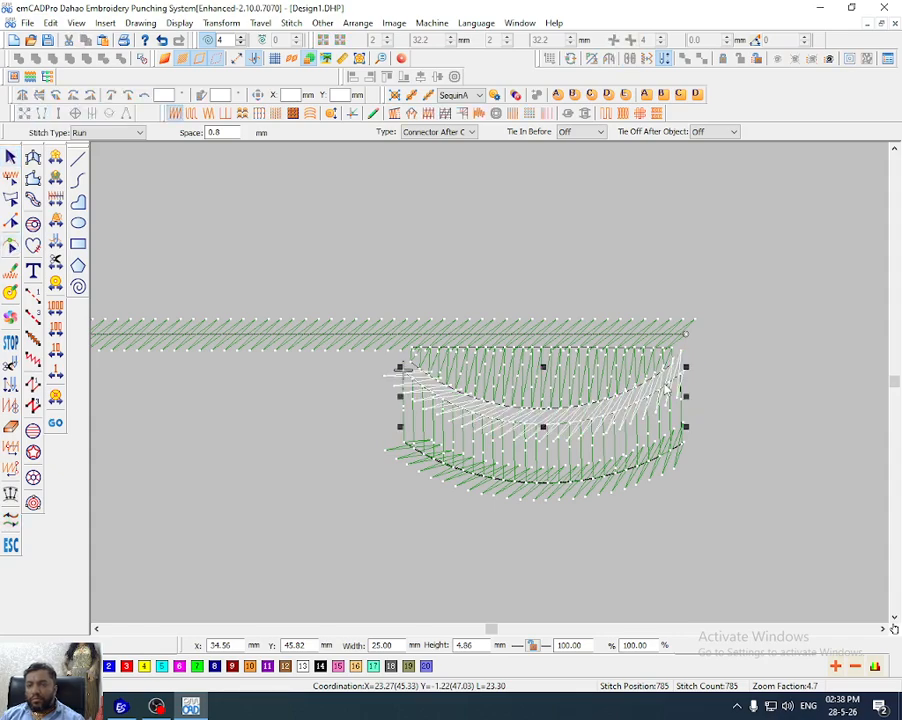
# Set the cord height of both the upper and lower scallop arcs to 2.8 mm
pyautogui.keyDown('ctrl'); pyautogui.click(653, 413); pyautogui.keyUp('ctrl')
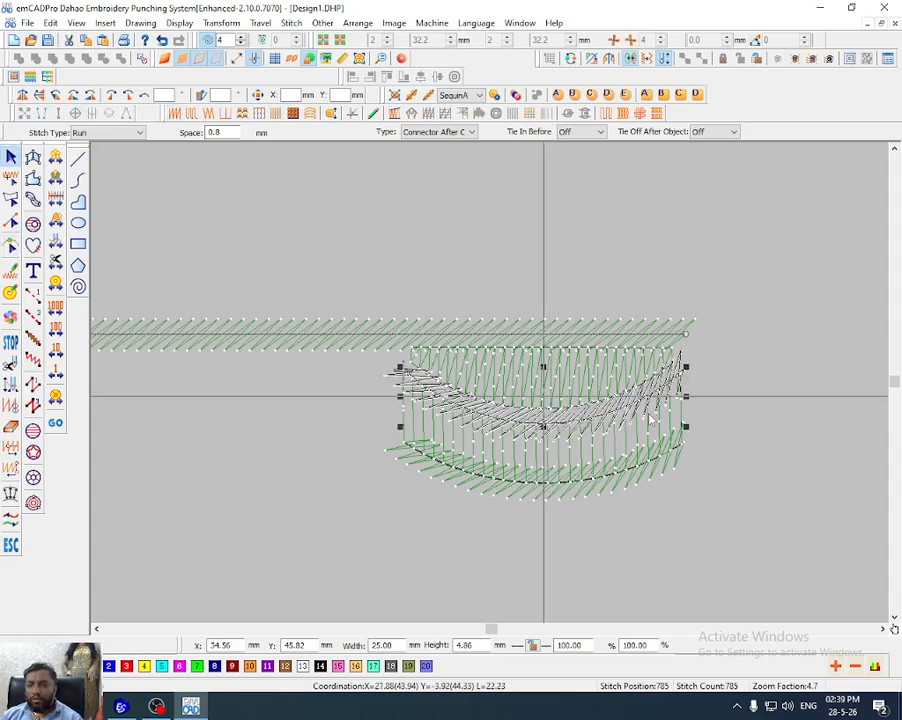
pyautogui.keyDown('ctrl'); pyautogui.click(618, 480); pyautogui.keyUp('ctrl')
pyautogui.rightClick(618, 480)
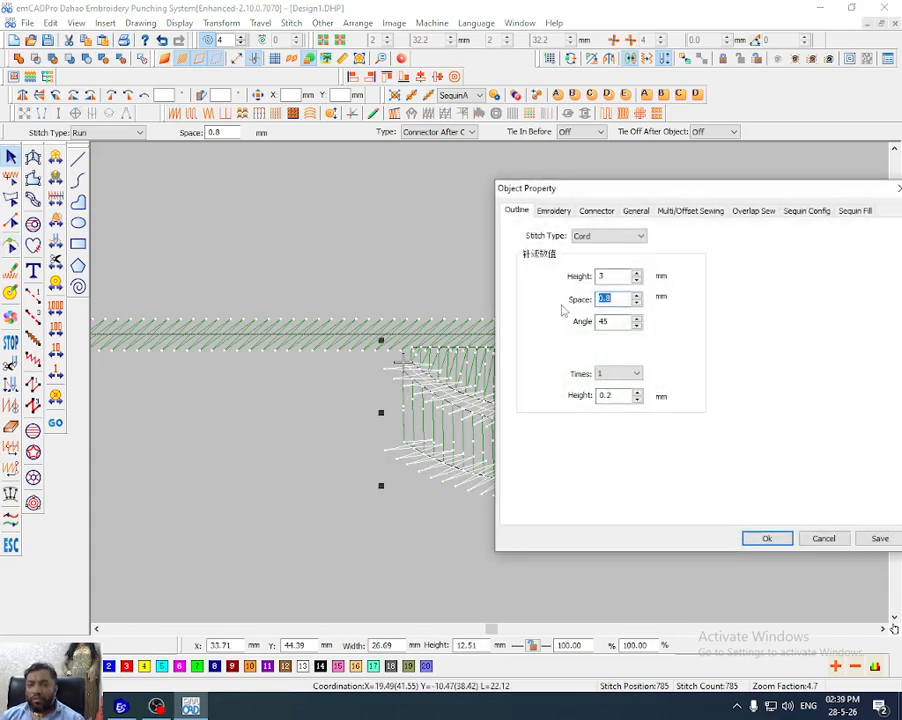
pyautogui.moveTo(615, 276); pyautogui.dragTo(275, 322)
pyautogui.write('2.8')
pyautogui.press('Return')
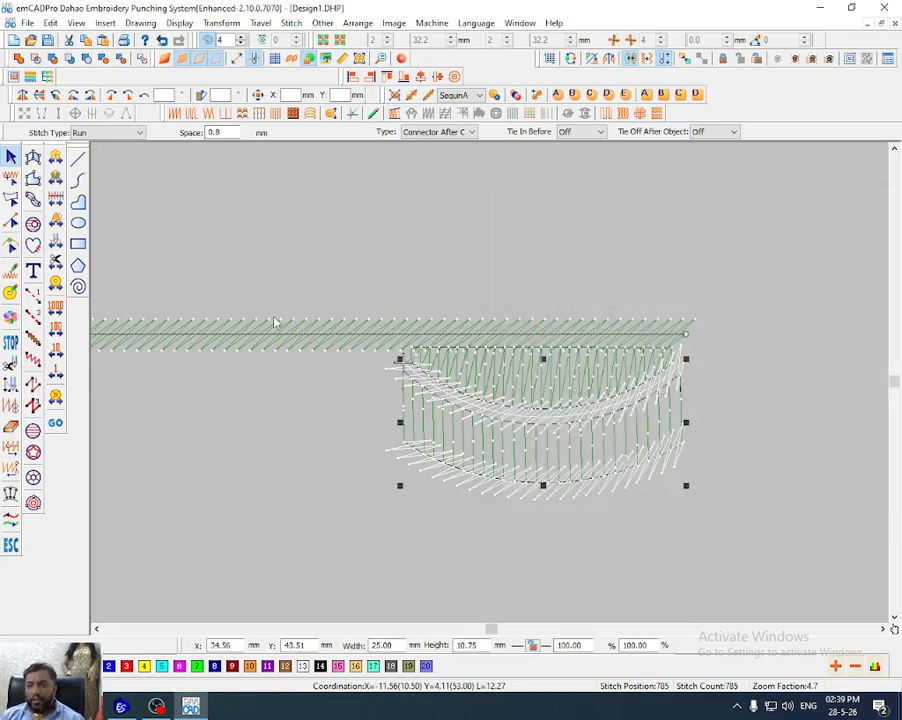
# Select all parts of the scallop and set the horizontal copy distance to 25 mm in the general options
pyautogui.moveTo(716, 502); pyautogui.dragTo(354, 288)
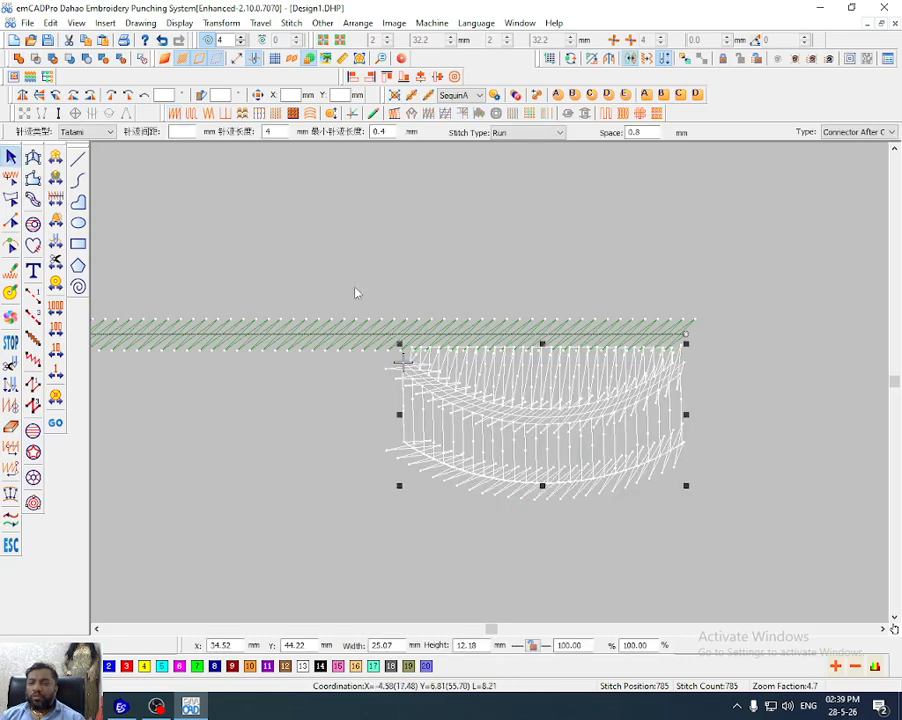
pyautogui.click(467, 278)
pyautogui.click(534, 391)
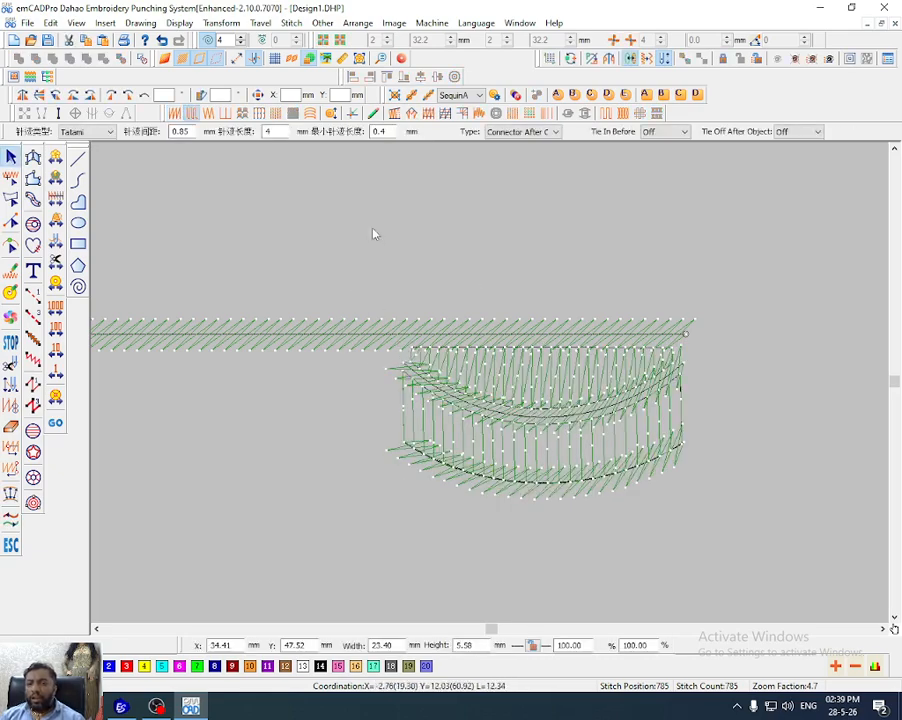
pyautogui.moveTo(372, 232); pyautogui.dragTo(808, 590)
pyautogui.scroll(-3, 678, 556)
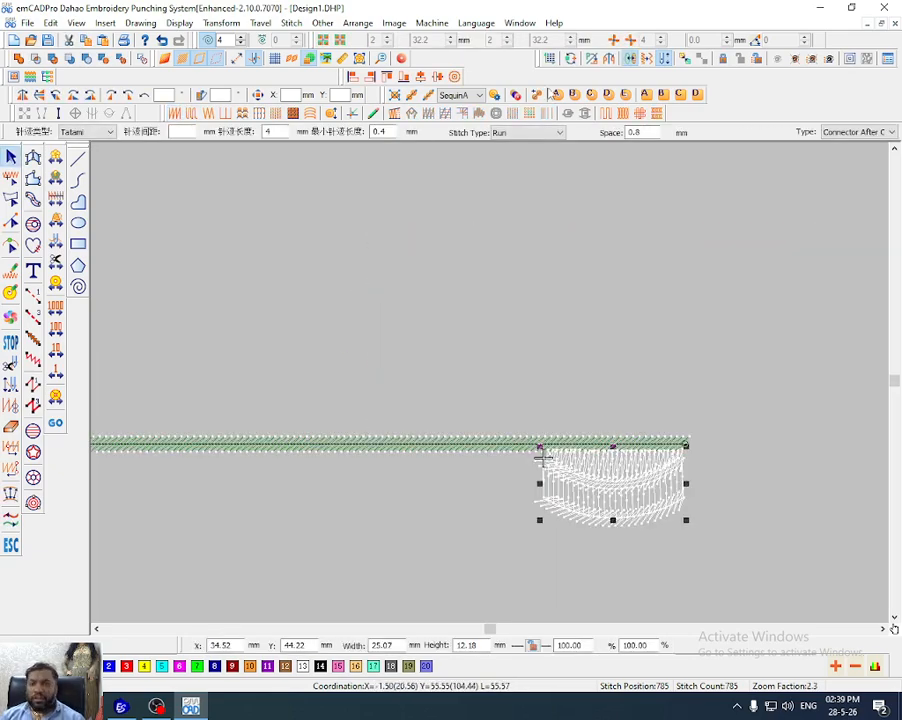
pyautogui.rightClick(277, 60)
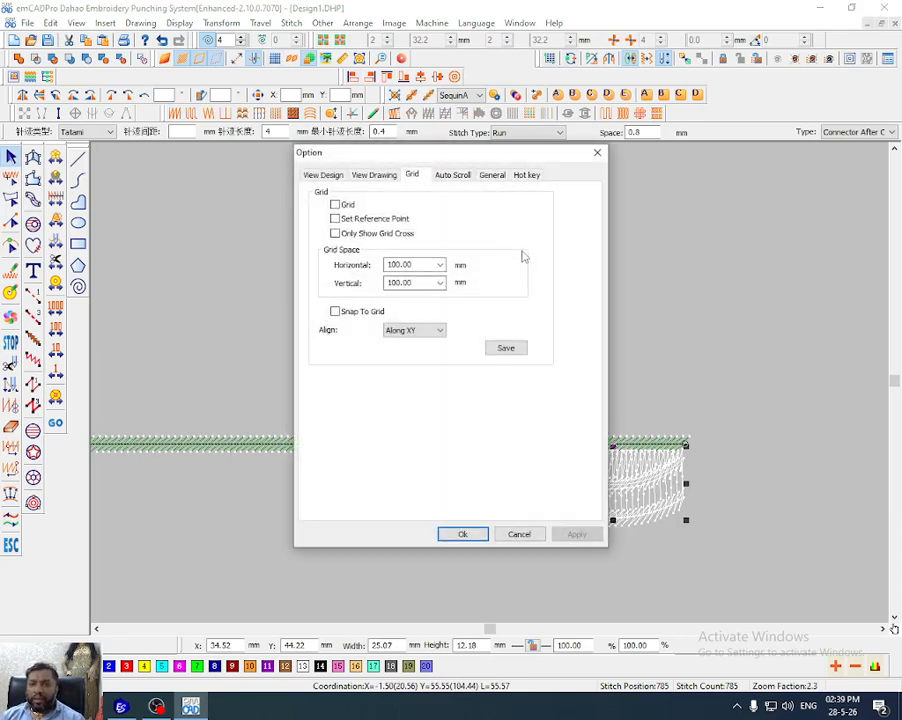
pyautogui.click(491, 176)
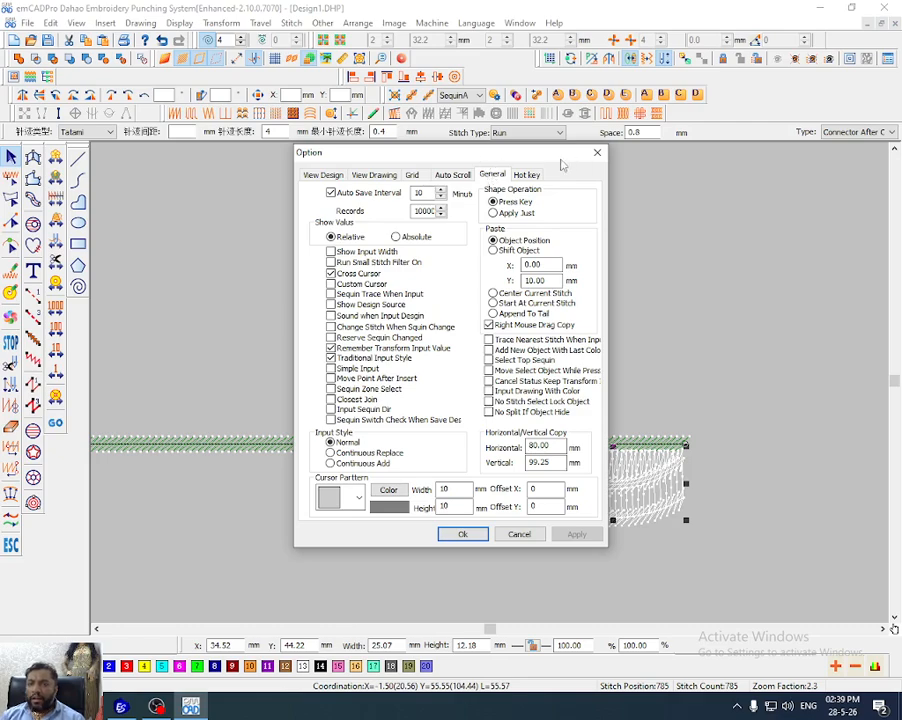
pyautogui.doubleClick(556, 446)
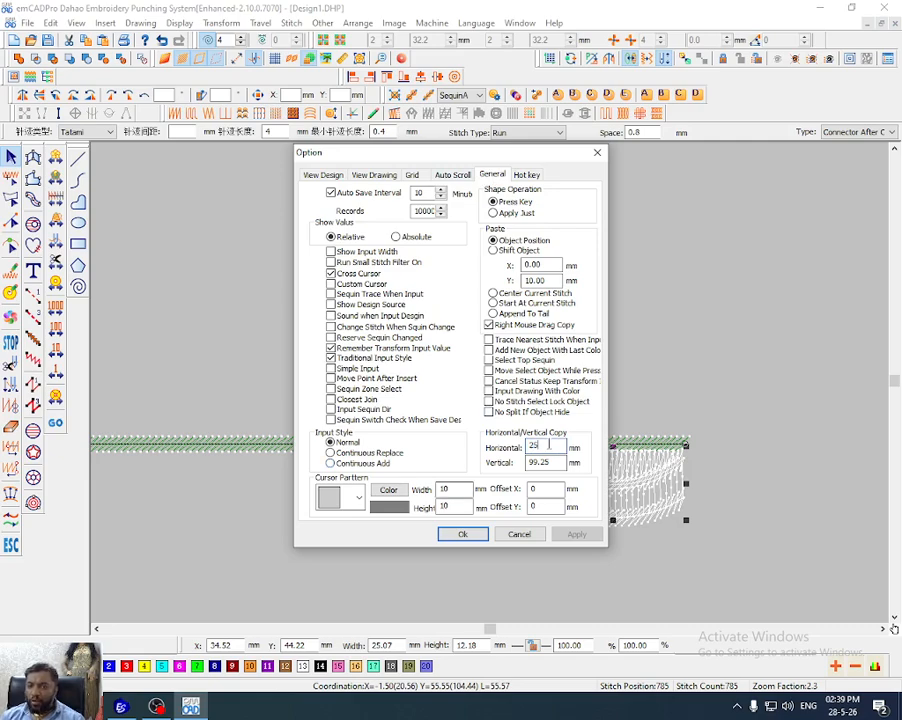
pyautogui.click(460, 533)
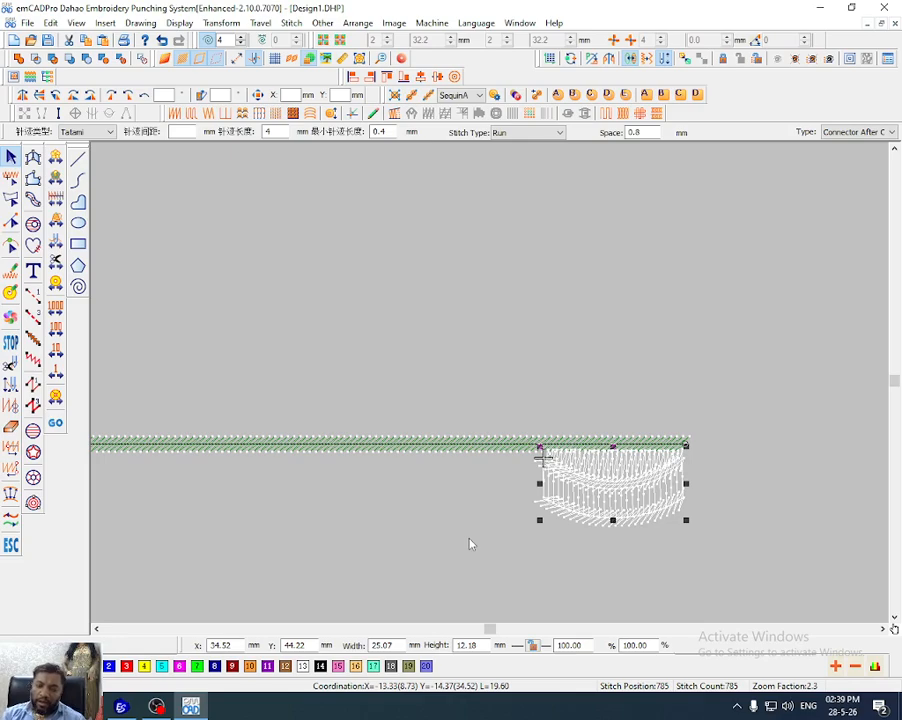
# Copy the scallop repeatedly to the left at the set spacing until scallops fill the whole length of the band
pyautogui.hotkey('ctrl', 'v')
pyautogui.scroll(-3, 470, 543)
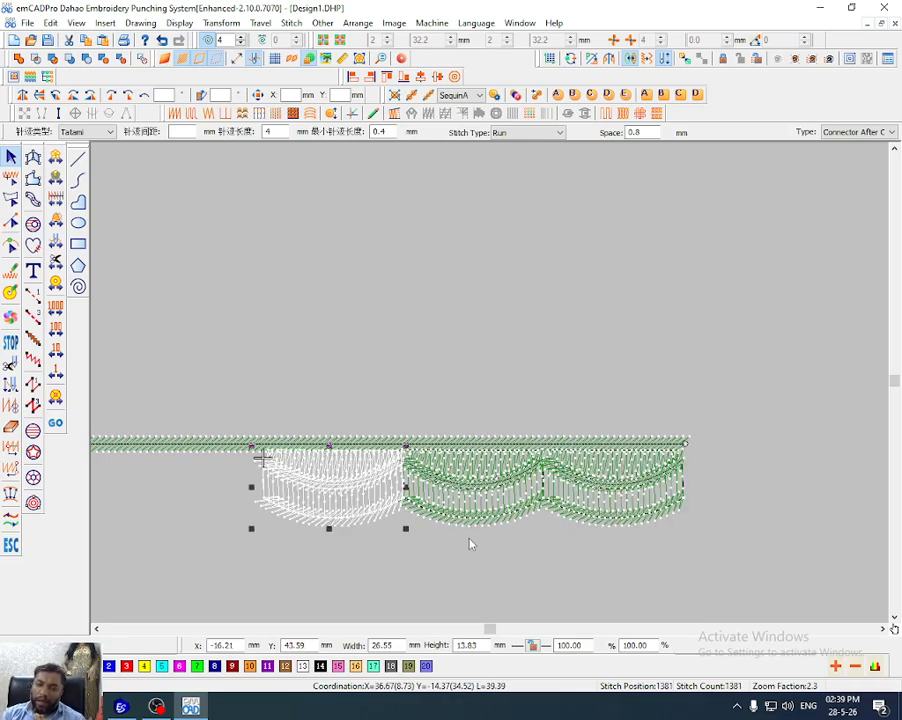
pyautogui.scroll(-3, 470, 543)
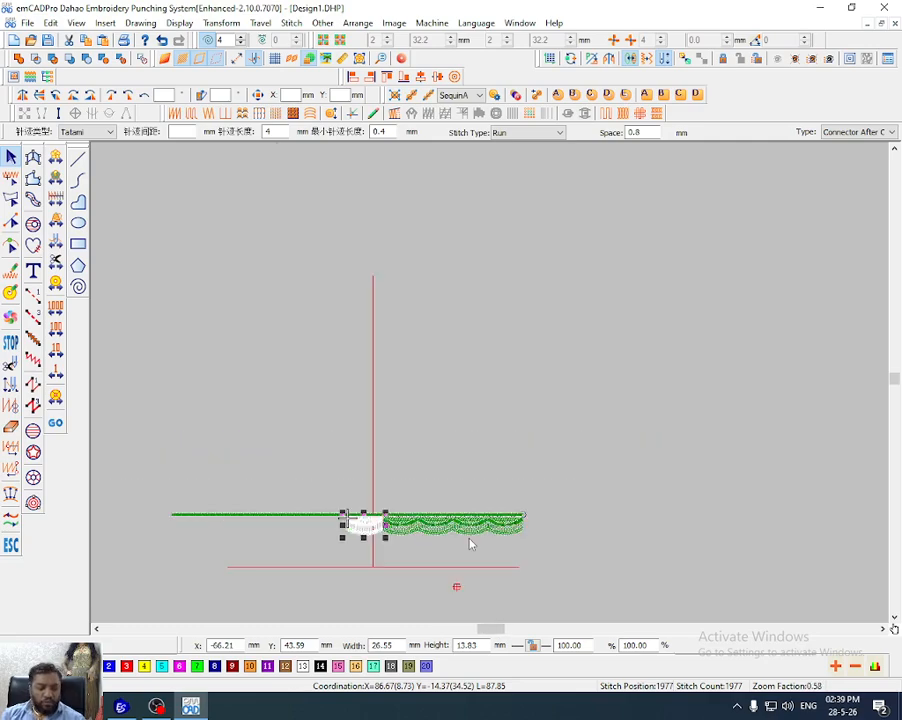
pyautogui.hotkey('ctrl', 'd')
pyautogui.hotkey('ctrl', 'd')
pyautogui.hotkey('ctrl', 'd')
pyautogui.hotkey('ctrl', 'd')
pyautogui.hotkey('ctrl', 'd')
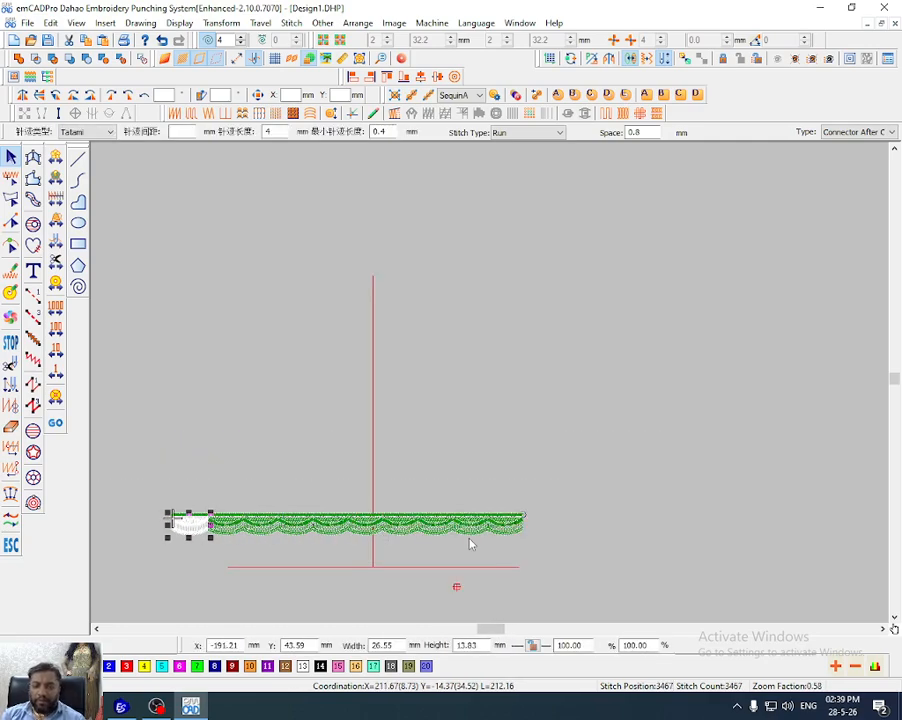
# Show the design as a repeat with a horizontal distance of 250 mm
pyautogui.hotkey('ctrl', 'r')
pyautogui.press('Tab')
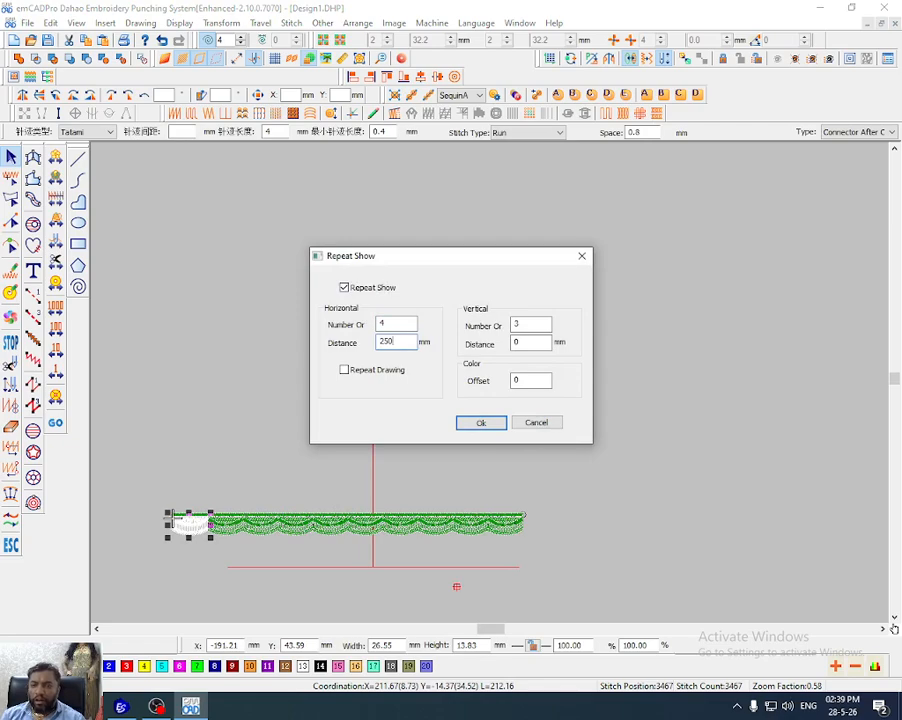
pyautogui.press('Return')
# Display the scanned image and copy the red guide lines rightward so the vertical one runs through the middle of a diamond
pyautogui.press('Escape')
pyautogui.press('d')
pyautogui.press('z')
pyautogui.moveTo(375, 443); pyautogui.dragTo(446, 540)
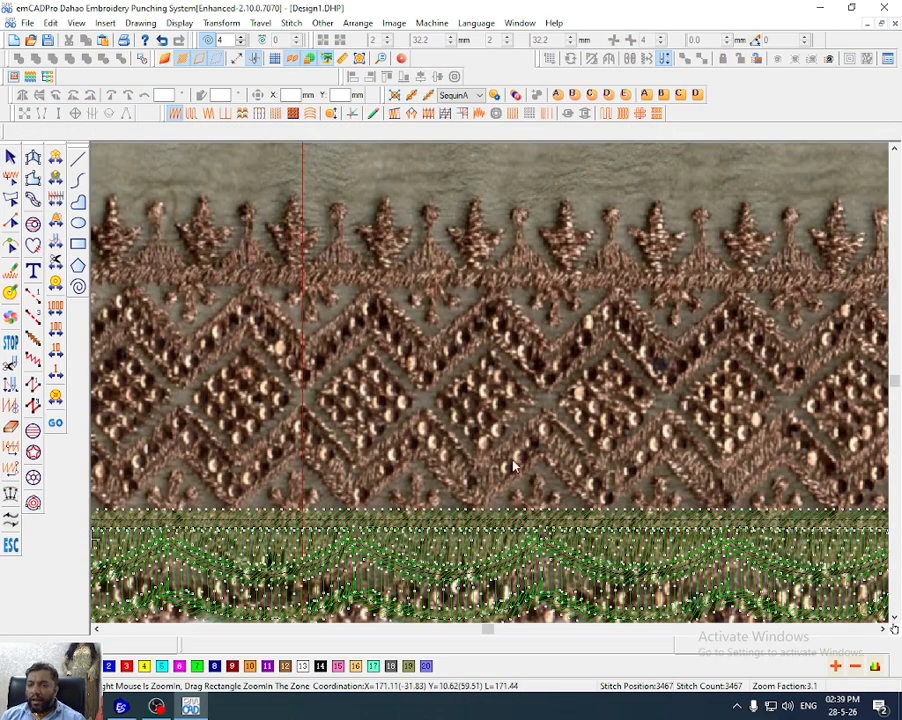
pyautogui.moveTo(462, 384); pyautogui.dragTo(549, 554)
pyautogui.scroll(-4, 522, 398)
pyautogui.press('d')
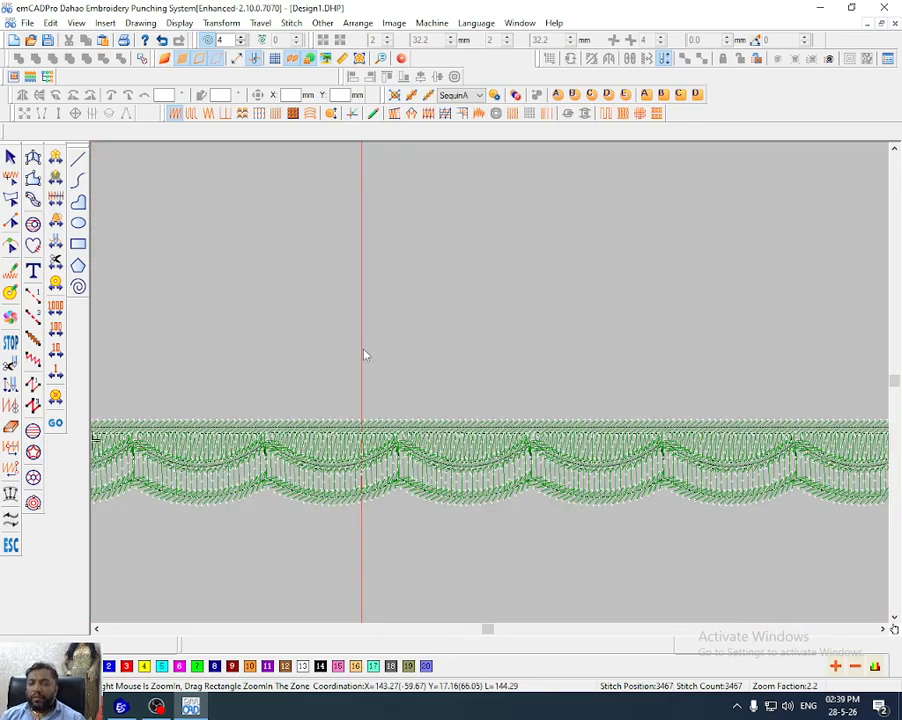
pyautogui.press('Escape')
pyautogui.press('d')
pyautogui.moveTo(363, 348); pyautogui.dragTo(505, 407)
pyautogui.press('z')
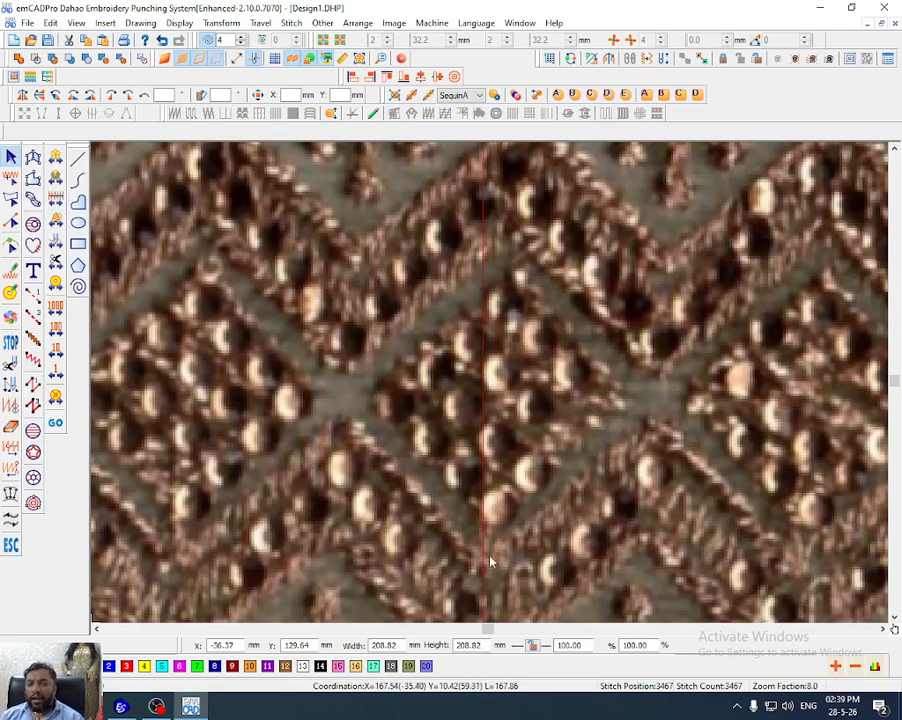
# Try a run line along the diamond's lower-left edge, mirrored about the vertical guide, to check the scan's symmetry, and delete it
pyautogui.press('Escape')
pyautogui.press('1')
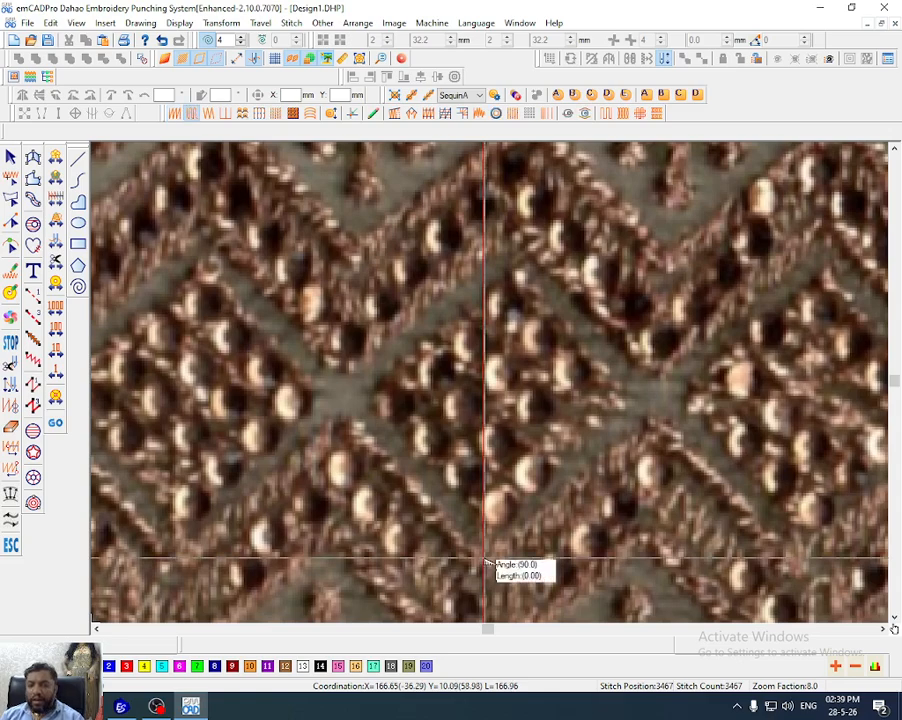
pyautogui.click(484, 560)
pyautogui.click(335, 422)
pyautogui.press('Return')
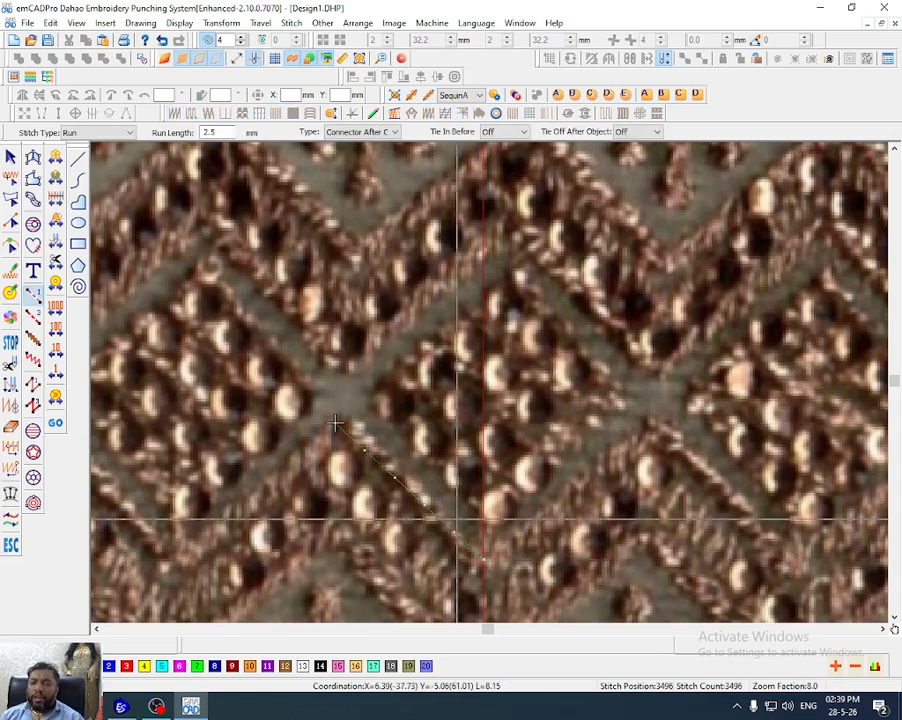
pyautogui.hotkey('ctrl', 'a')
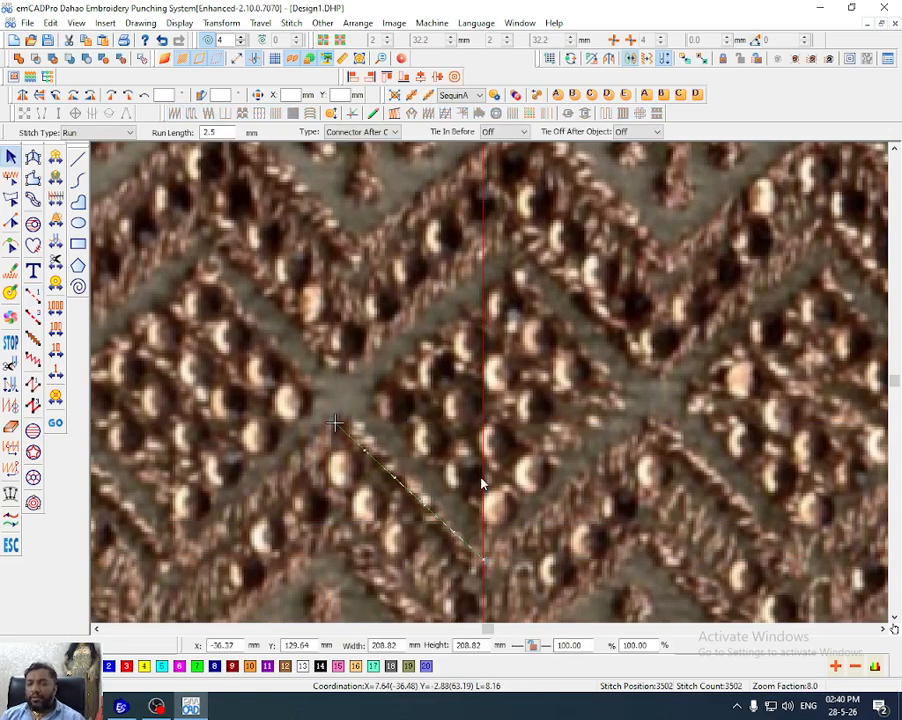
pyautogui.scroll(-2, 505, 512)
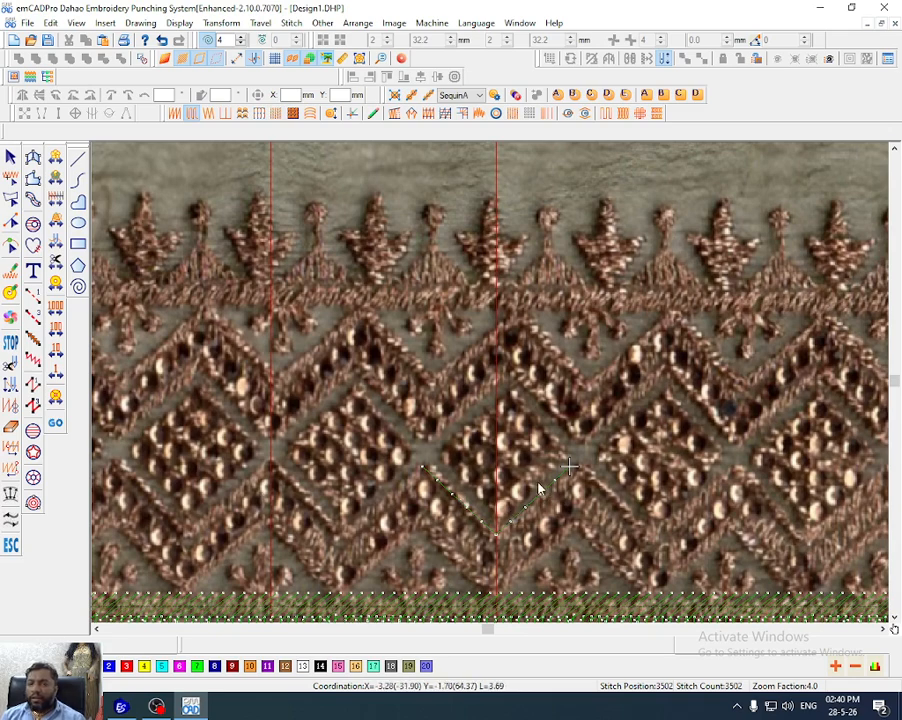
pyautogui.click(460, 504)
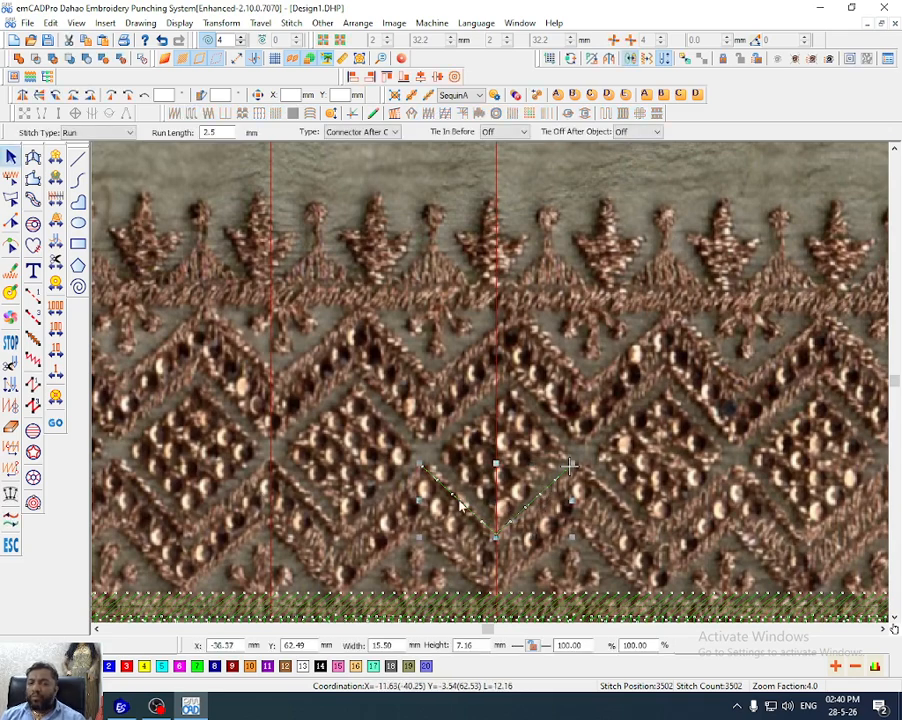
pyautogui.press('Delete')
# Copy the scanned image together with the new guide lines to the empty area above the original scan
pyautogui.click(549, 387)
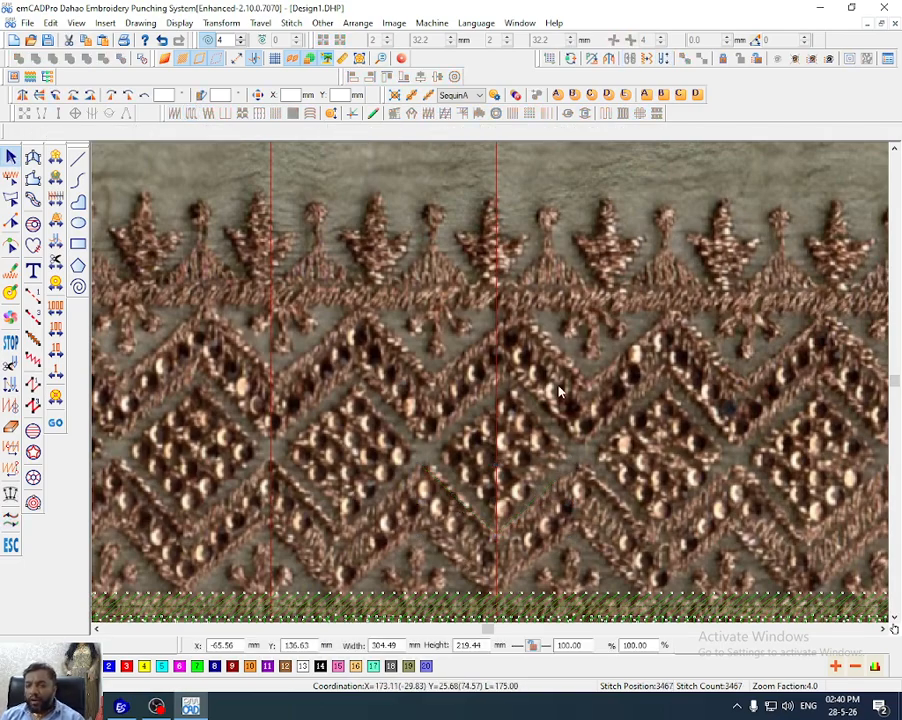
pyautogui.scroll(-3, 549, 387)
pyautogui.scroll(2, 550, 394)
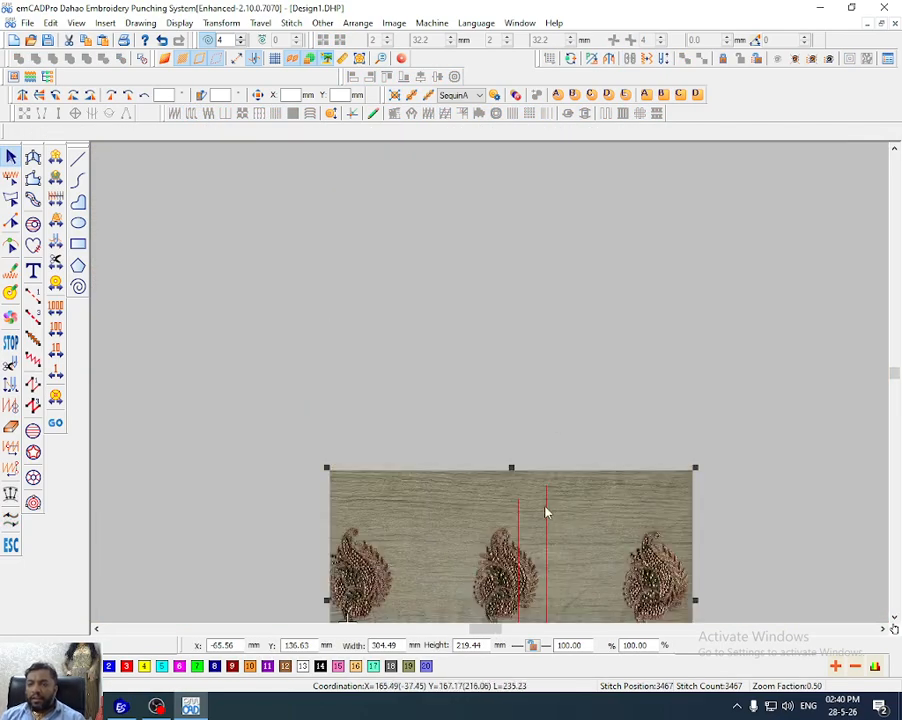
pyautogui.keyDown('ctrl'); pyautogui.click(546, 511); pyautogui.keyUp('ctrl')
pyautogui.moveTo(573, 509); pyautogui.dragTo(536, 209, button='right')
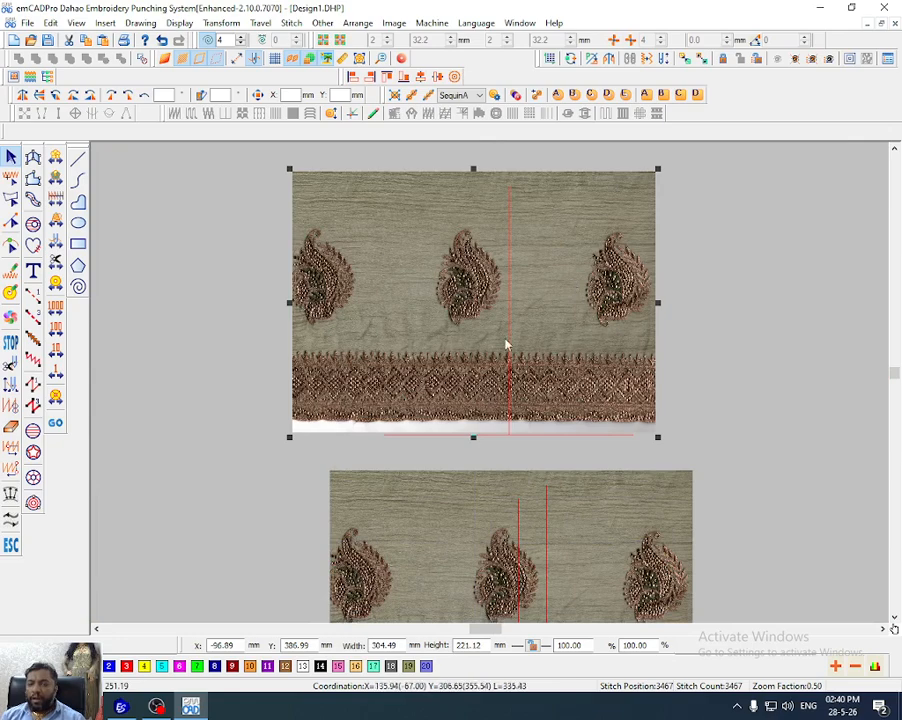
# Crop the copied scan to a section of the diamond border about 52 mm high around the vertical guide line
pyautogui.scroll(3, 505, 345)
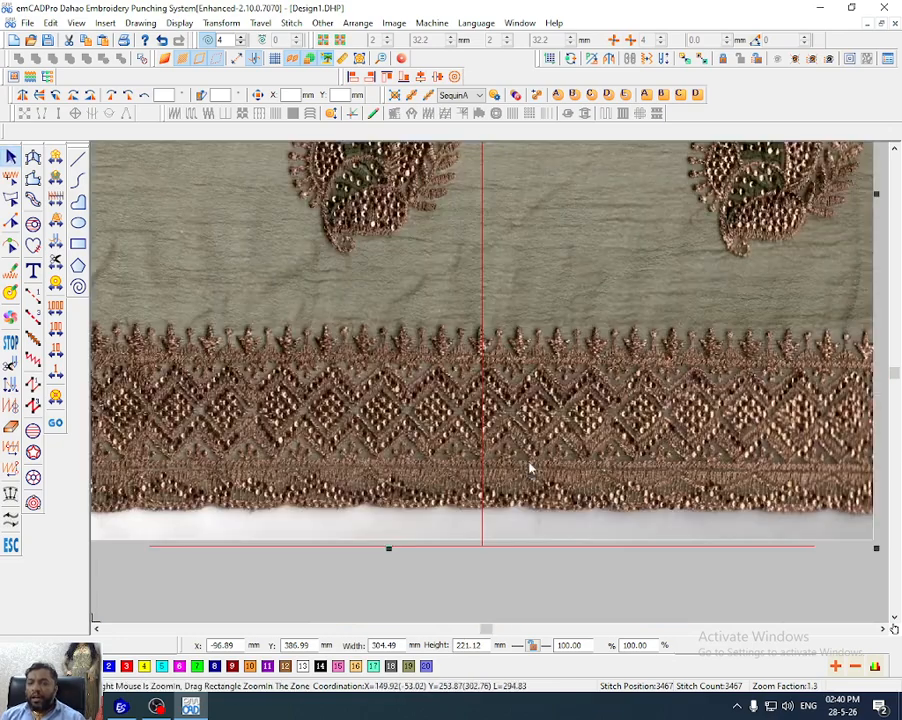
pyautogui.click(393, 23)
pyautogui.click(425, 58)
pyautogui.moveTo(420, 308); pyautogui.dragTo(568, 475)
pyautogui.press('z')
pyautogui.moveTo(476, 340); pyautogui.dragTo(513, 463)
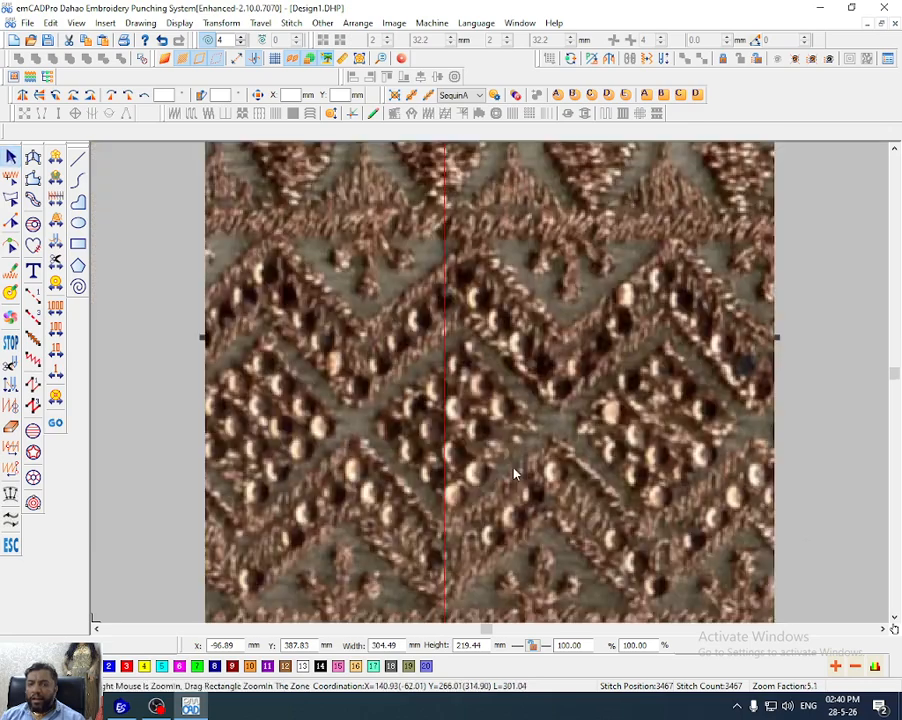
# Skew the cropped scan horizontally and nudge it left so the central diamond lines up with the vertical guide line
pyautogui.scroll(-2, 485, 423)
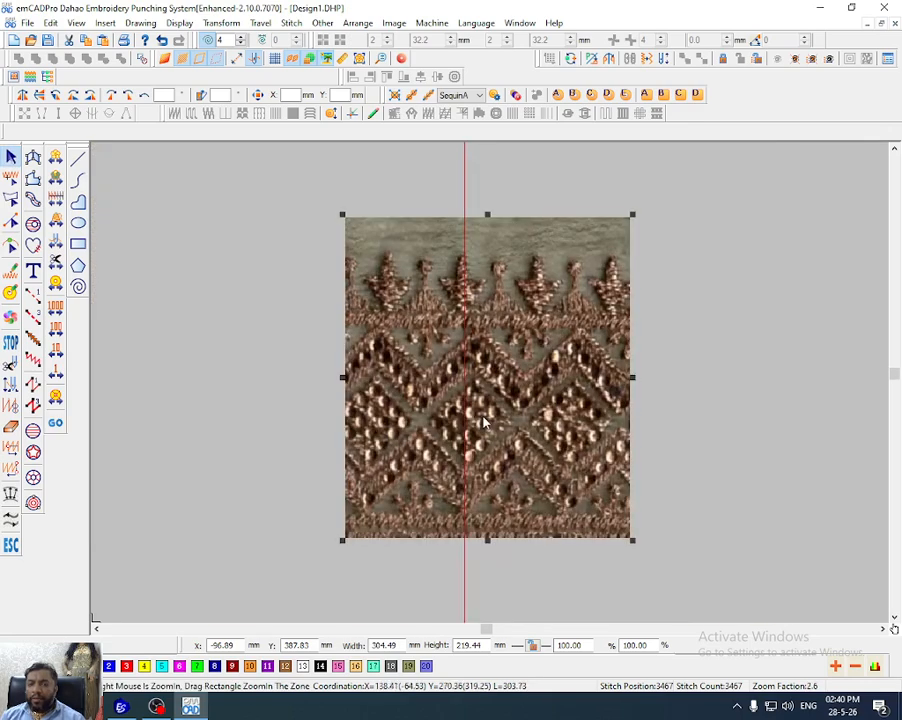
pyautogui.click(514, 300)
pyautogui.moveTo(489, 216); pyautogui.dragTo(465, 218)
pyautogui.moveTo(480, 541); pyautogui.dragTo(498, 543)
pyautogui.press('Left')
pyautogui.press('Left')
pyautogui.press('Left')
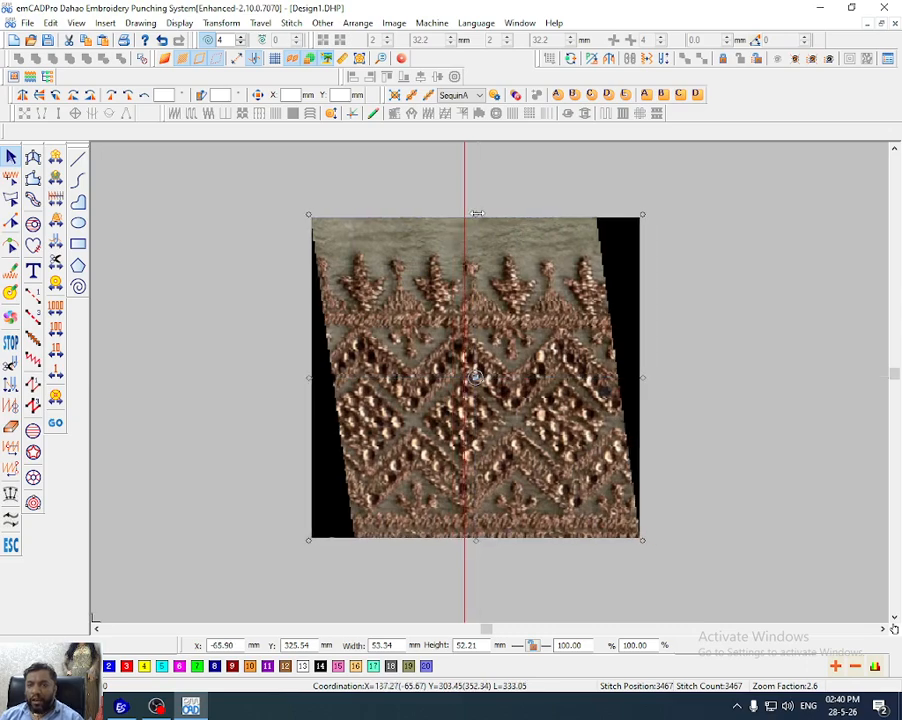
pyautogui.moveTo(477, 213); pyautogui.dragTo(482, 214)
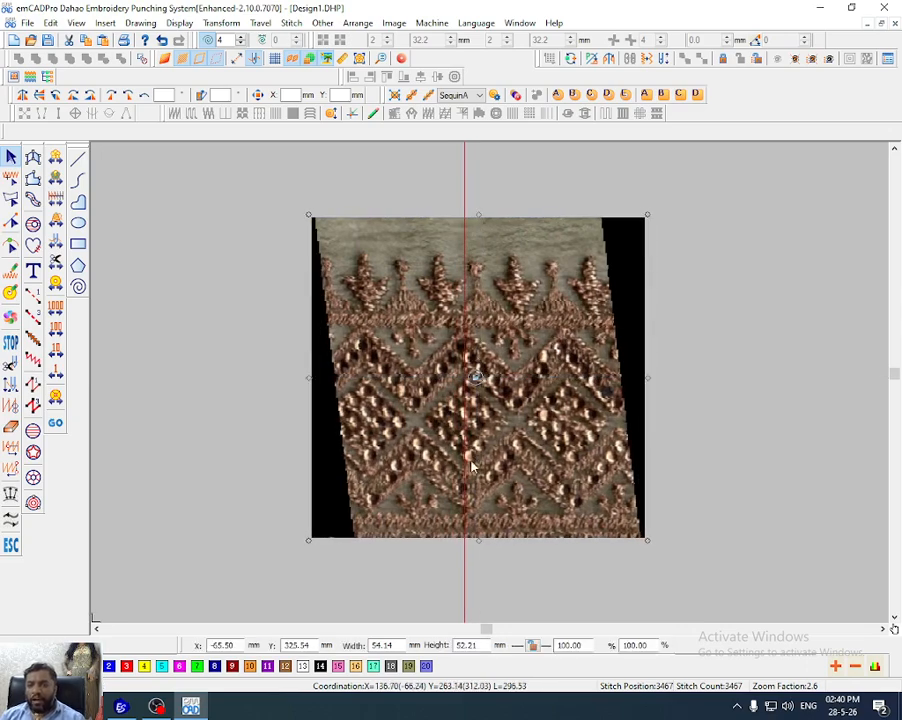
# Draw a rectangle about 8.9 by 7.9 mm over the central diamond of the straightened scan
pyautogui.press('z')
pyautogui.moveTo(411, 349); pyautogui.dragTo(500, 508)
pyautogui.press('Escape')
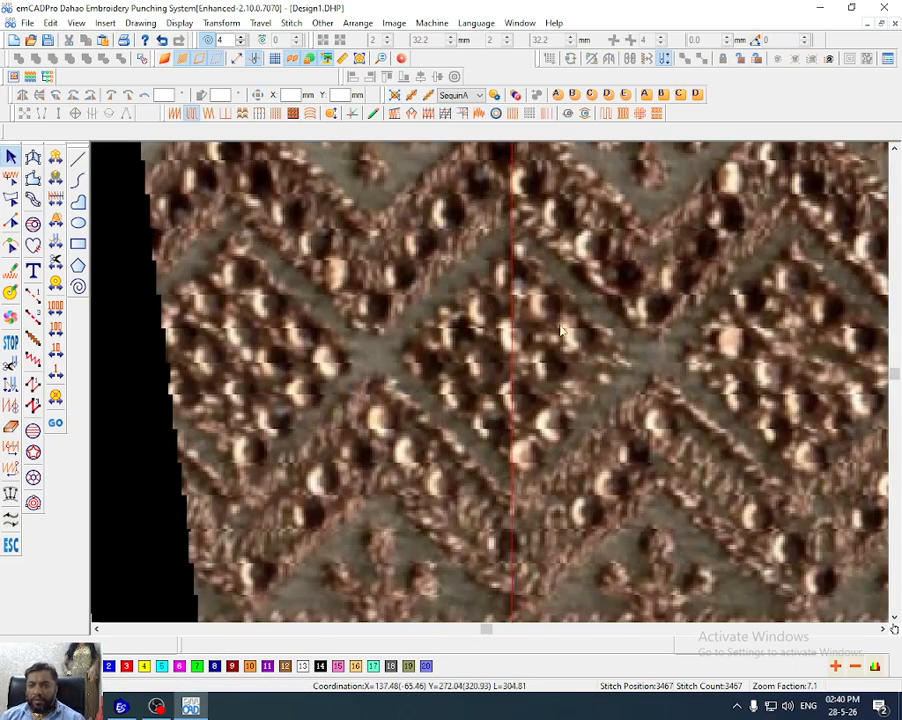
pyautogui.click(82, 247)
pyautogui.moveTo(442, 277); pyautogui.dragTo(595, 410)
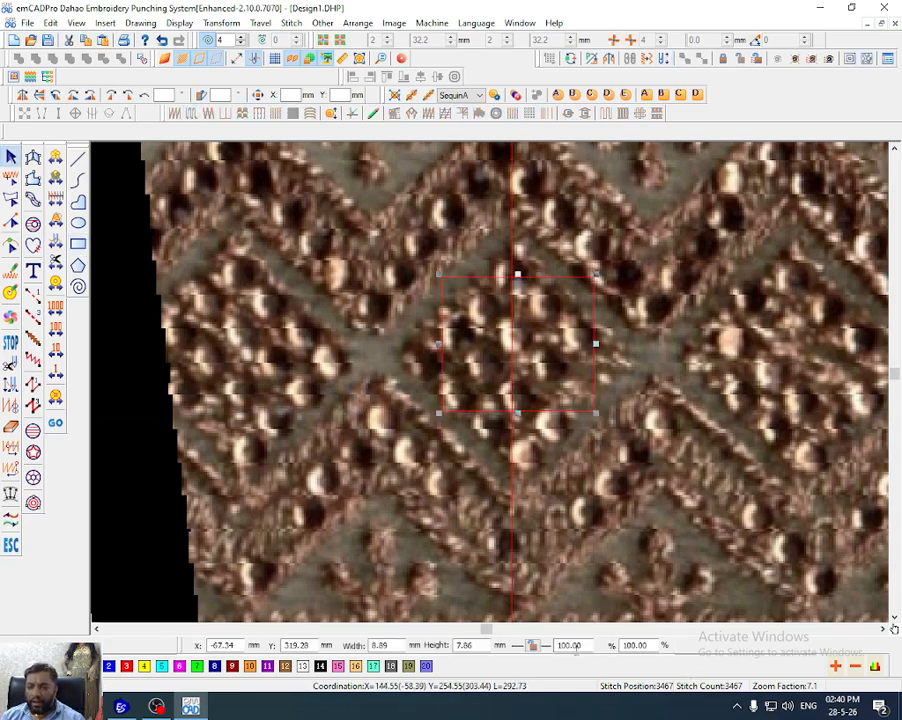
# Size the rectangle to 10 by 10 mm, rotate it into a diamond and center it on the vertical guide over the scanned motif
pyautogui.doubleClick(405, 645)
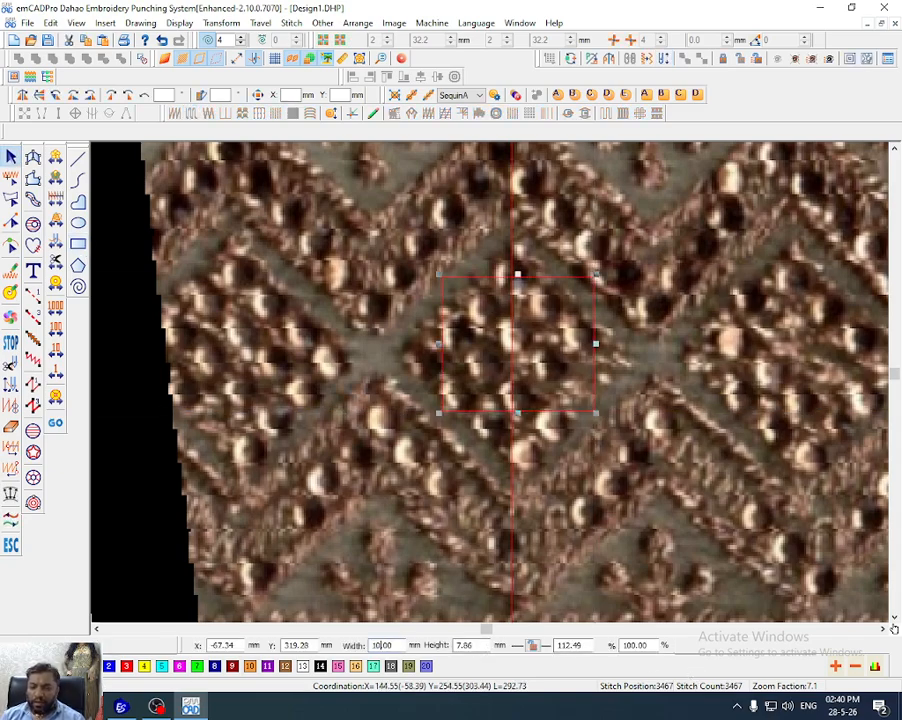
pyautogui.press('Return')
pyautogui.press('r')
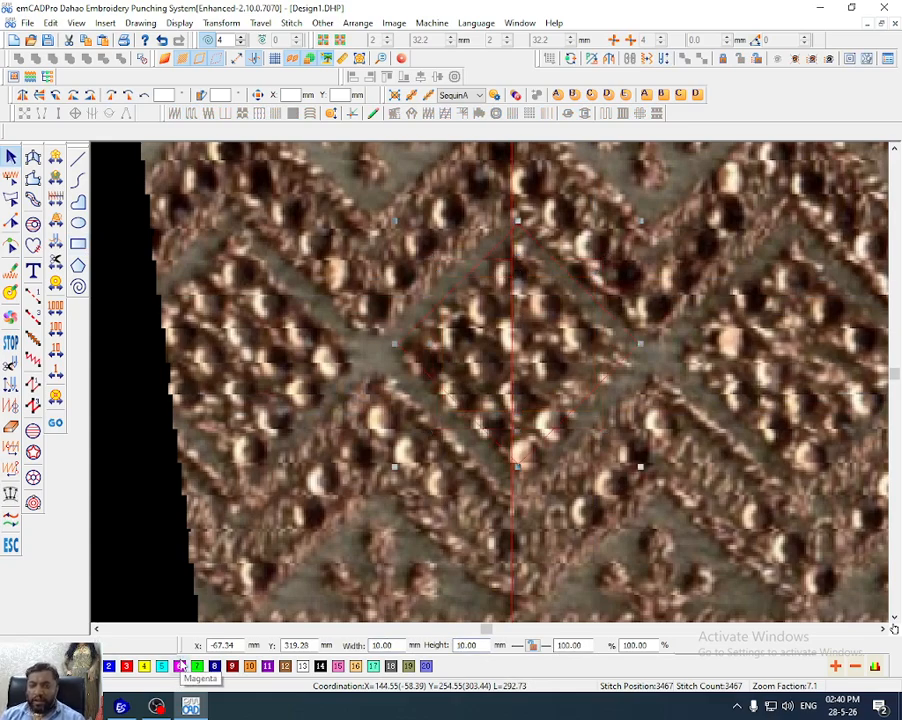
pyautogui.moveTo(511, 356); pyautogui.dragTo(514, 355)
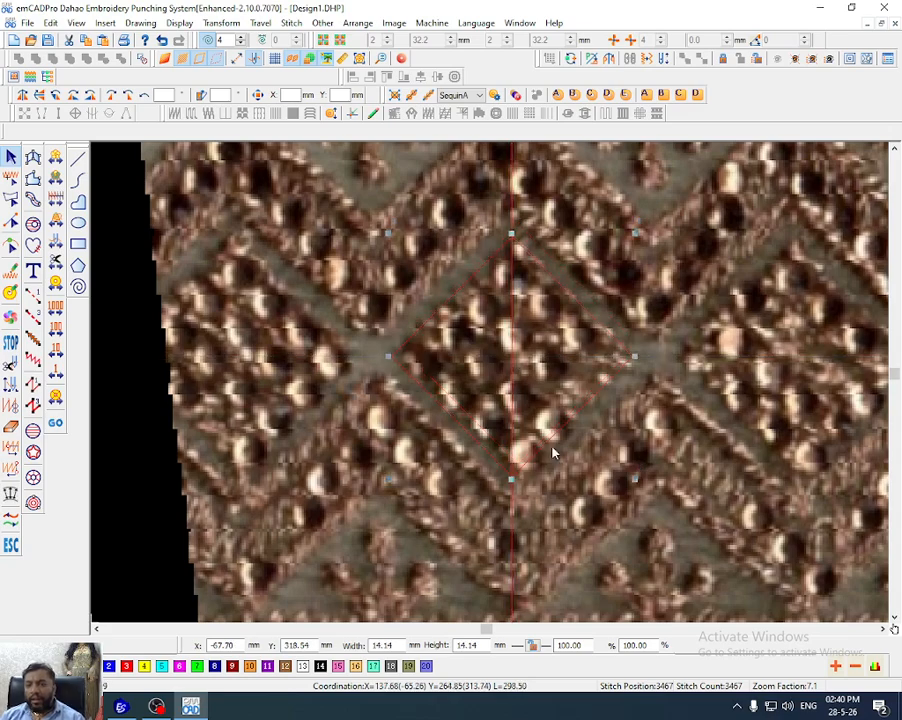
# Convert the diamond outline into an embroidery object with a Tatami fill
pyautogui.click(512, 481)
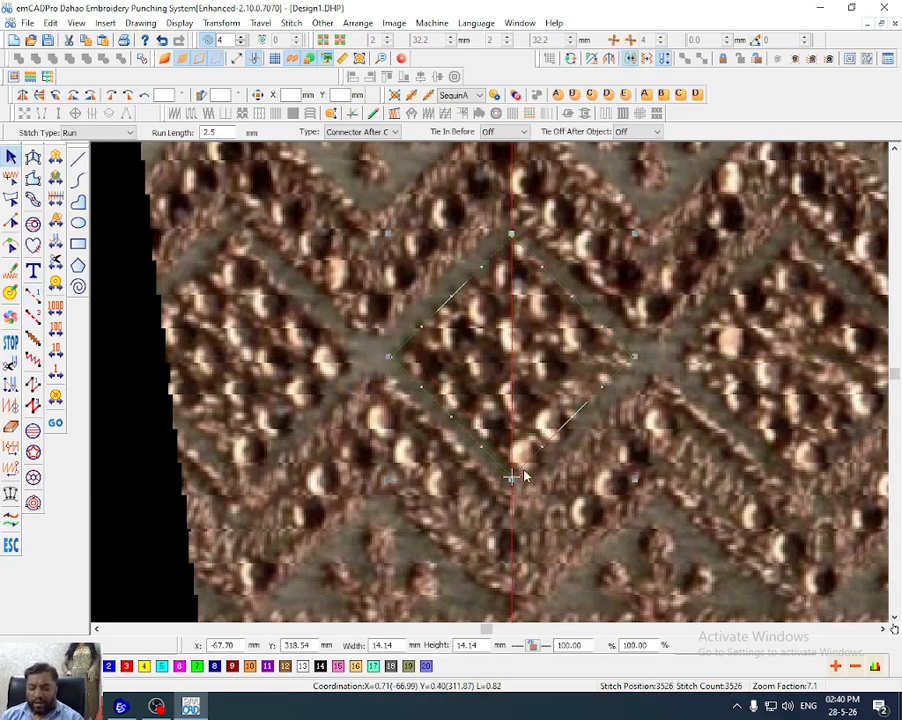
pyautogui.press('t')
pyautogui.click(524, 471)
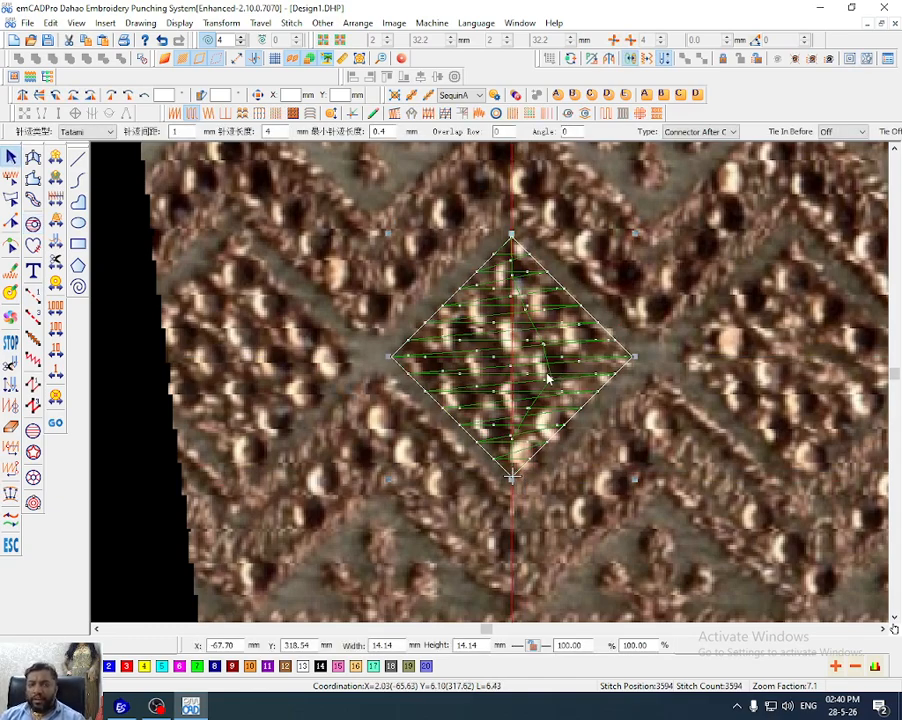
# Draw a straight run line about 8.2 by 7.9 mm from the vertical guide below the diamond, along its lower-right edge
pyautogui.click(513, 518)
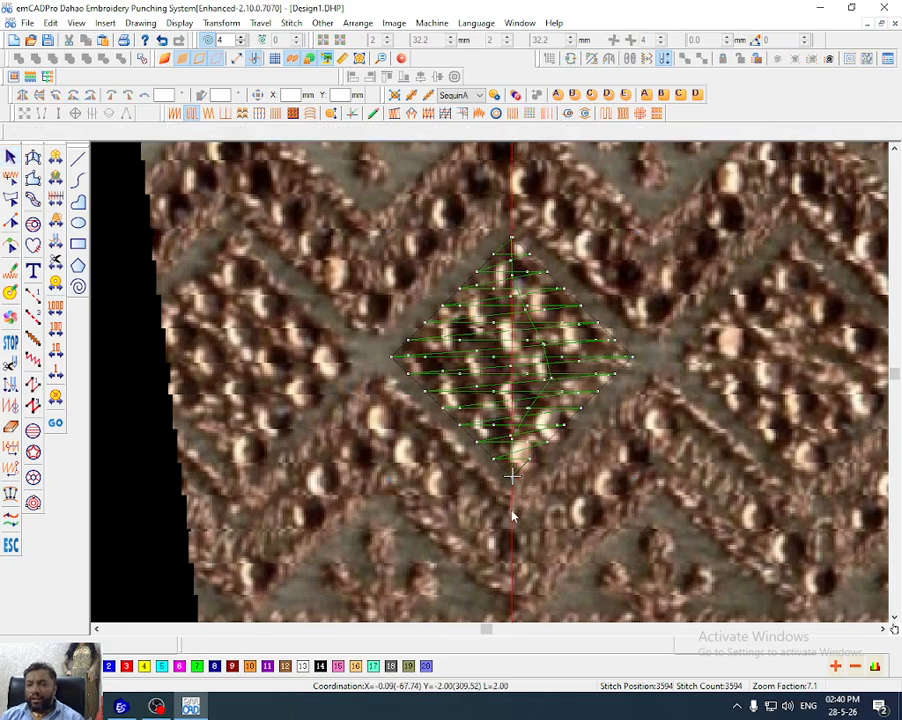
pyautogui.press('1')
pyautogui.click(512, 510)
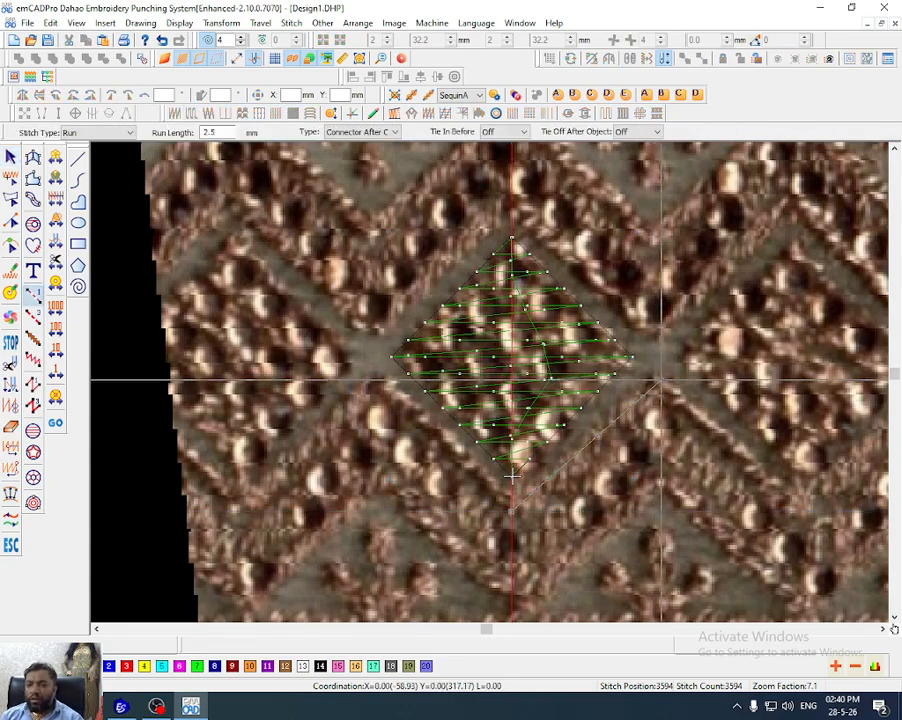
pyautogui.press('Return')
pyautogui.press('d')
pyautogui.press('h')
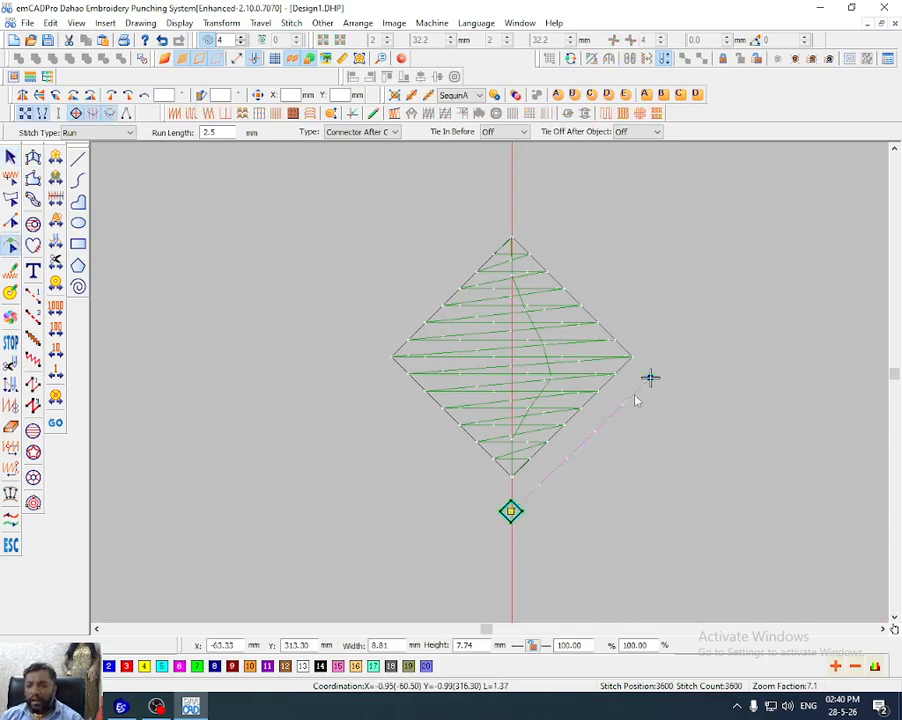
pyautogui.press('Escape')
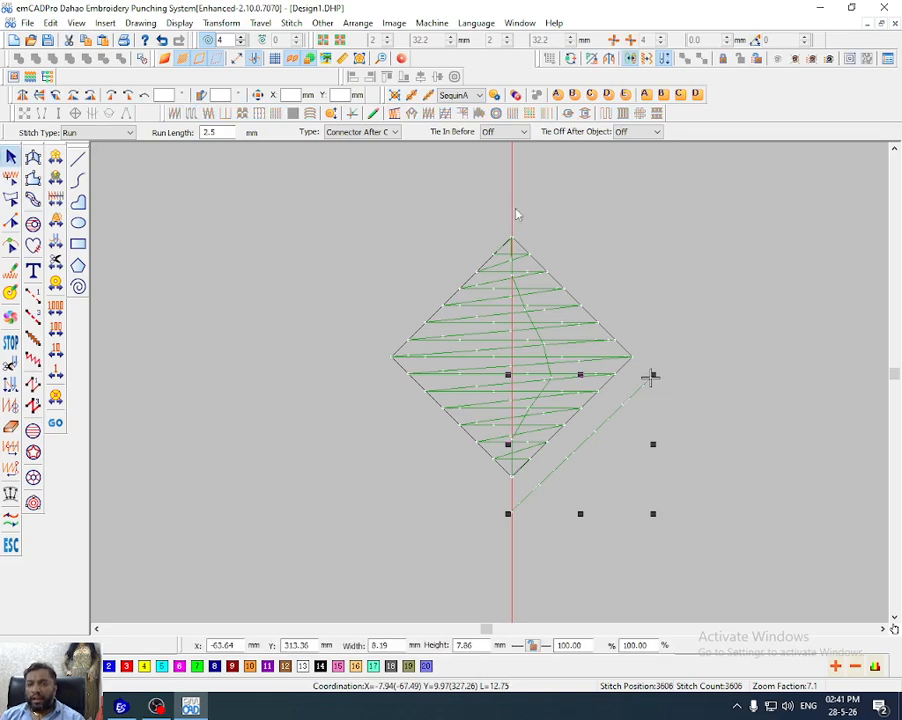
# Mirror the run line about the vertical guide and weld both halves into one V-shaped line
pyautogui.click(513, 212)
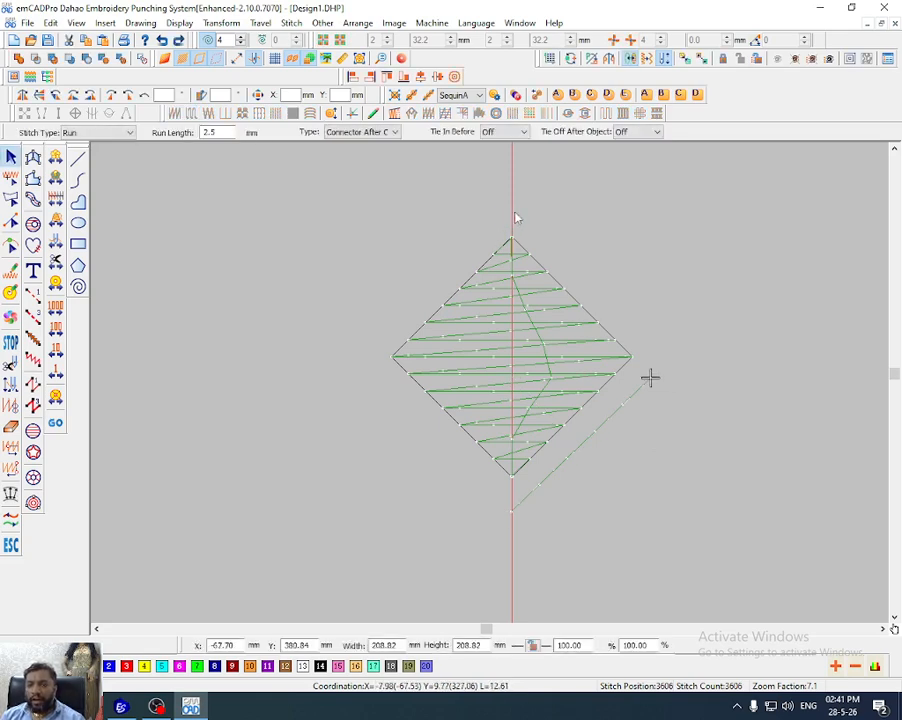
pyautogui.click(546, 478)
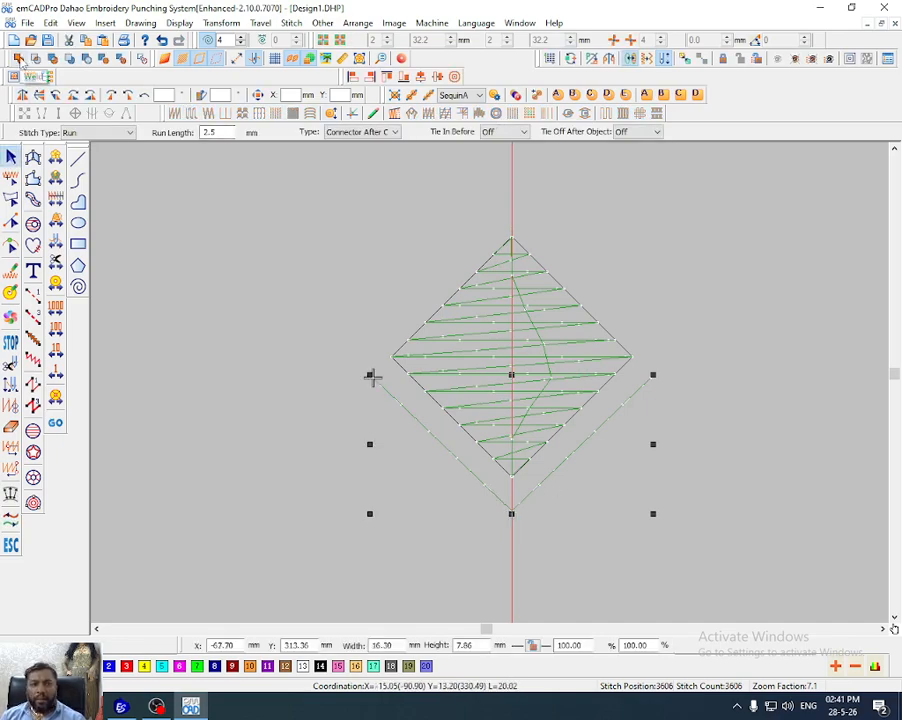
pyautogui.click(20, 60)
pyautogui.press('h')
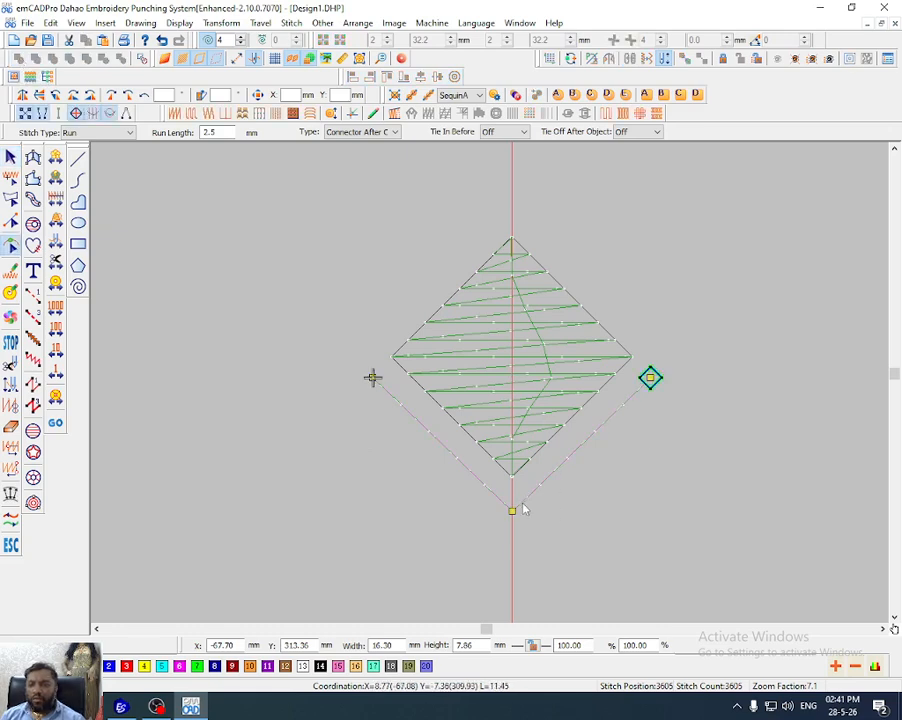
pyautogui.press('Escape')
# Turn on the repeat display with 3 horizontal repeats, trying distances of 25 mm and 20.83 mm
pyautogui.click(467, 470)
pyautogui.press('r')
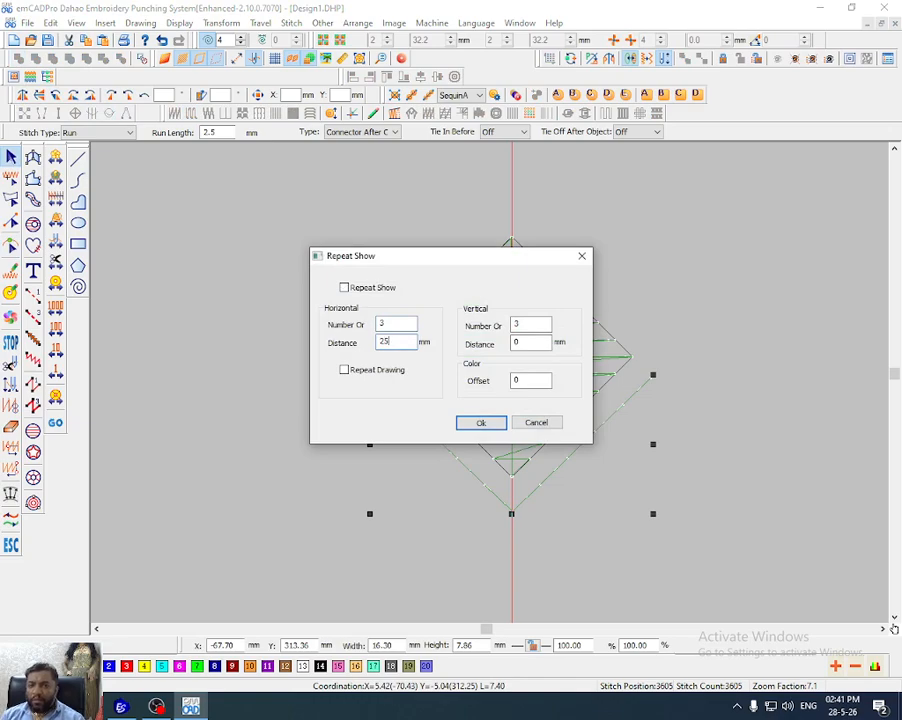
pyautogui.press('Return')
pyautogui.press('r')
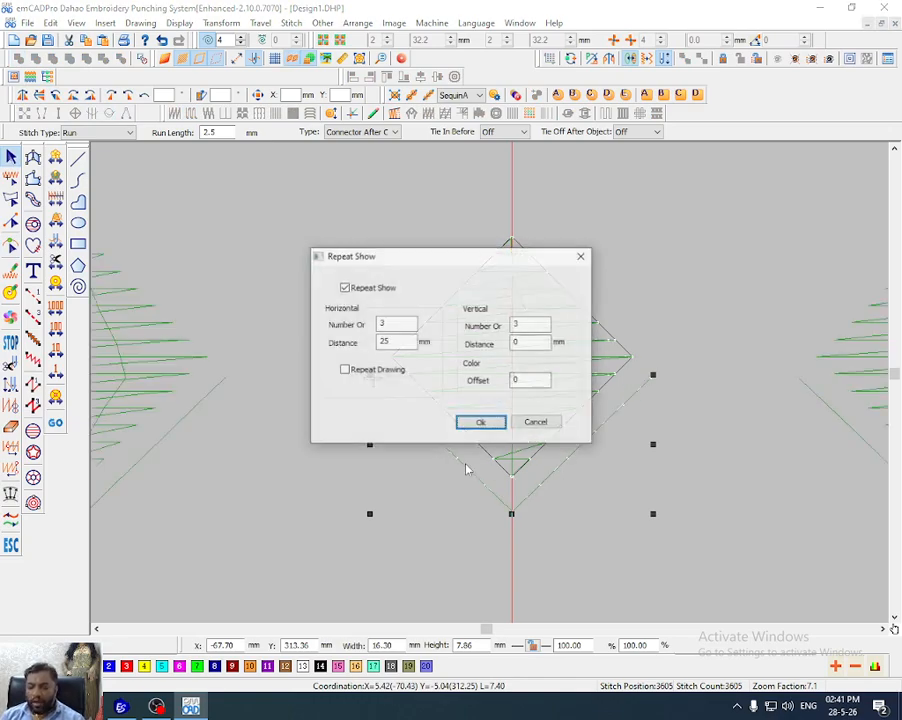
pyautogui.press('Return')
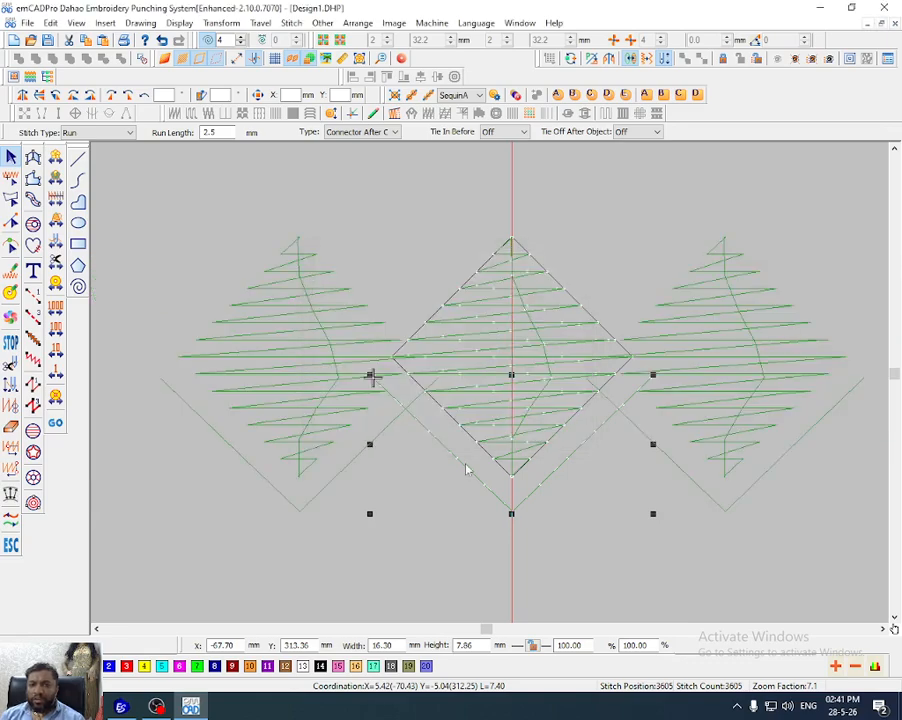
pyautogui.press('r')
pyautogui.press('Tab')
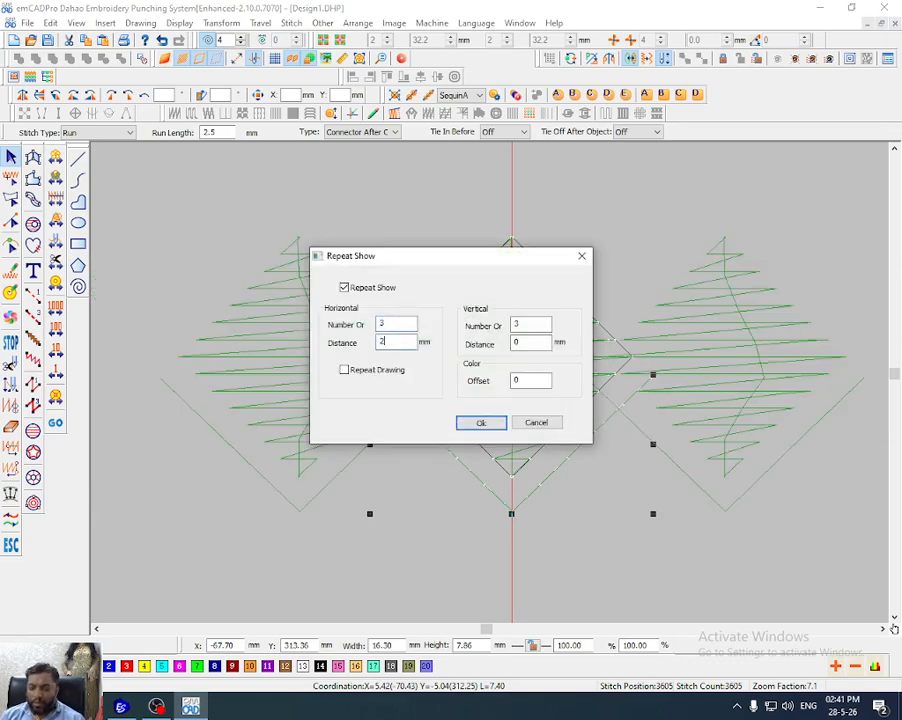
pyautogui.press('Return')
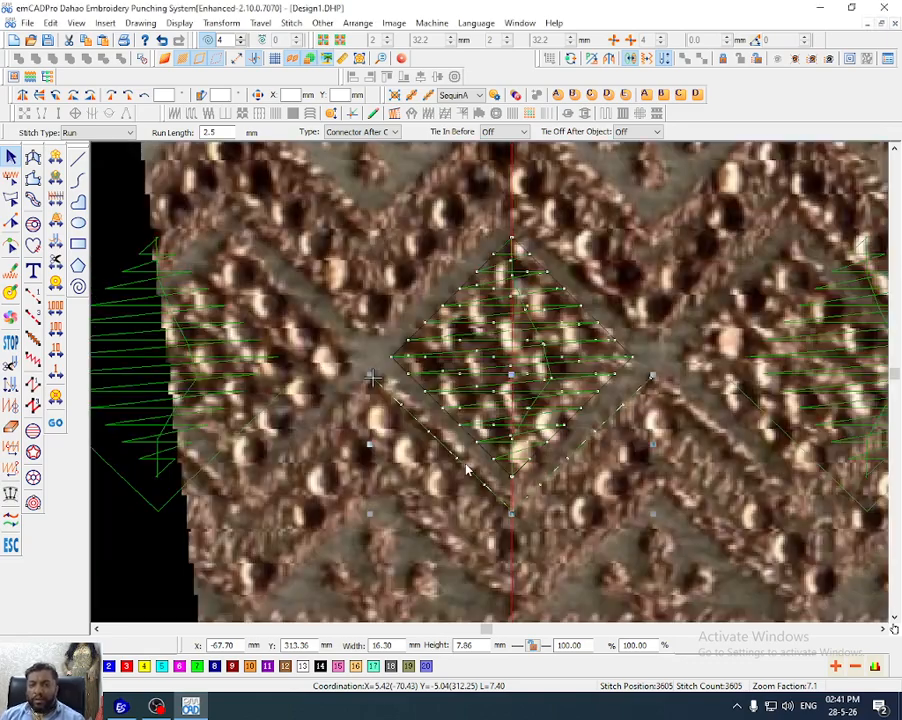
# Measure between the upper ends of the V-shaped line and set the horizontal repeat distance to match the diamond spacing
pyautogui.press('m')
pyautogui.click(372, 381)
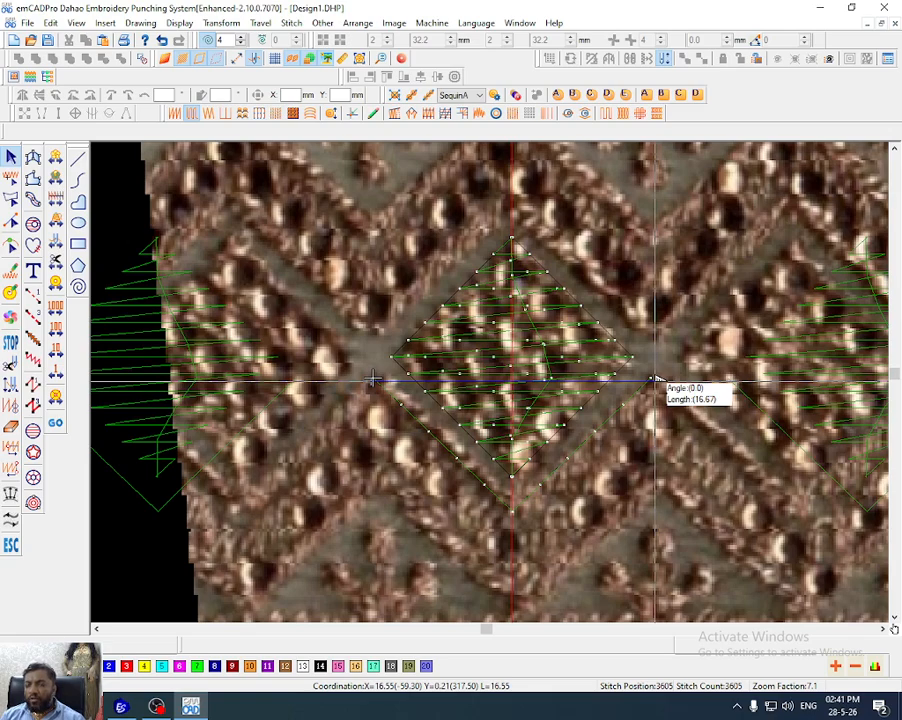
pyautogui.press('Escape')
pyautogui.hotkey('ctrl', 'r')
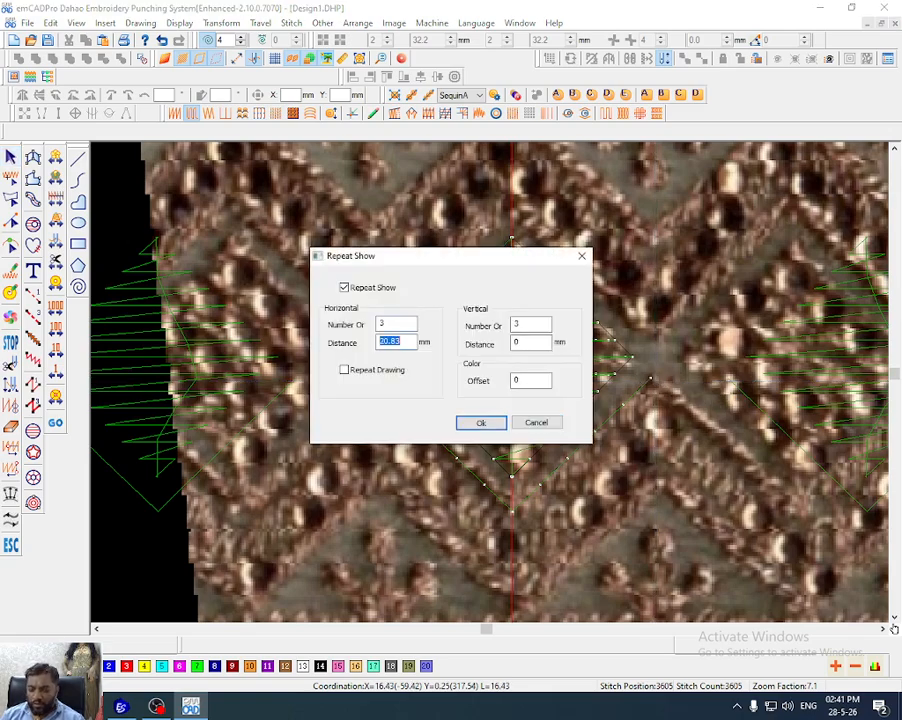
pyautogui.press('Return')
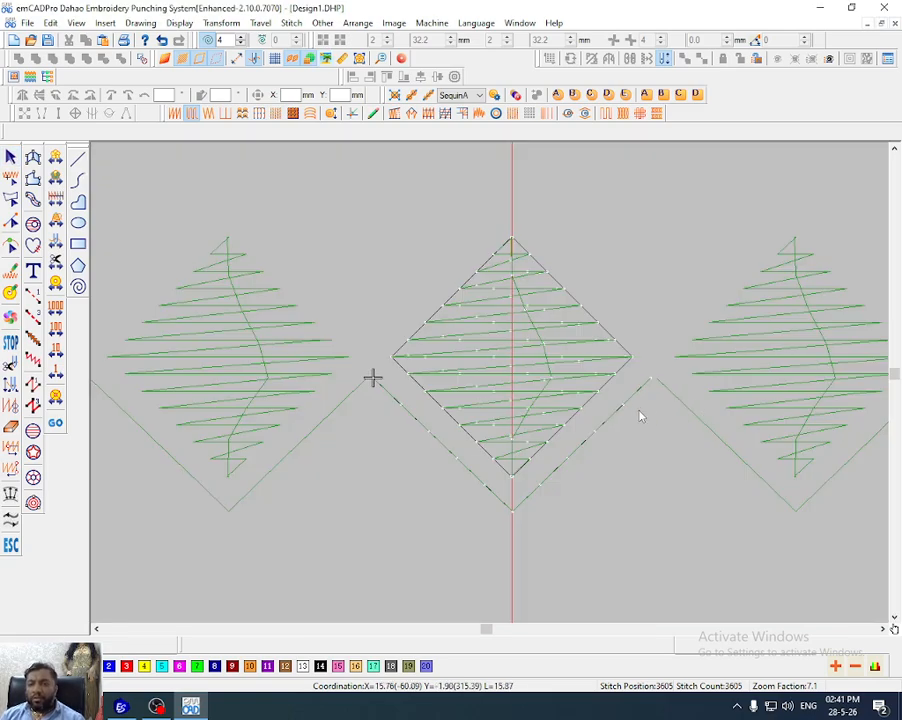
# Set the V-shaped line's width to 16.66 mm and show the scan behind it
pyautogui.click(628, 407)
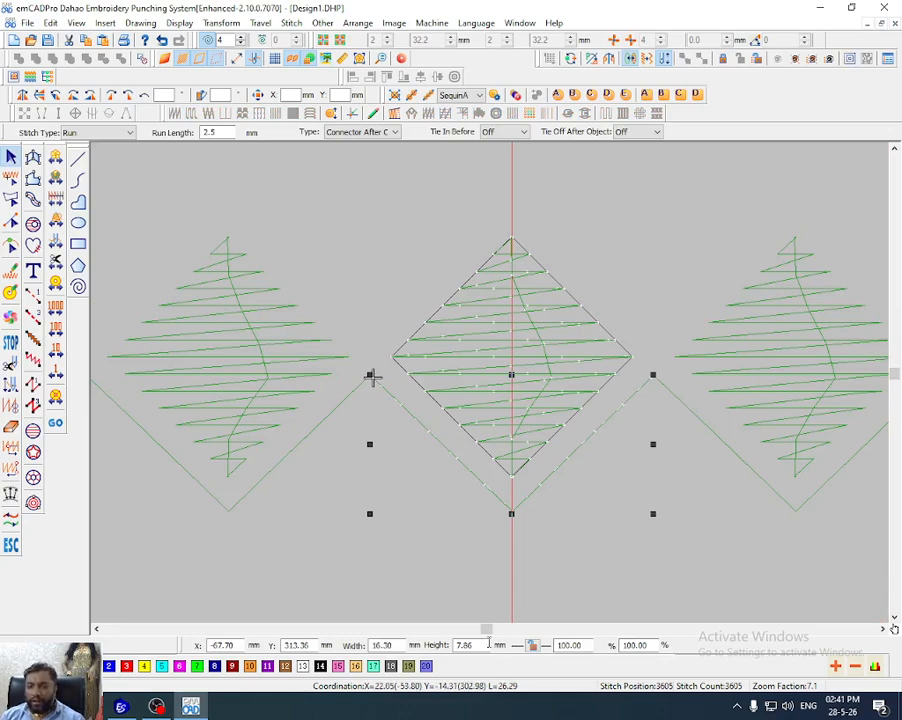
pyautogui.write('16.00')
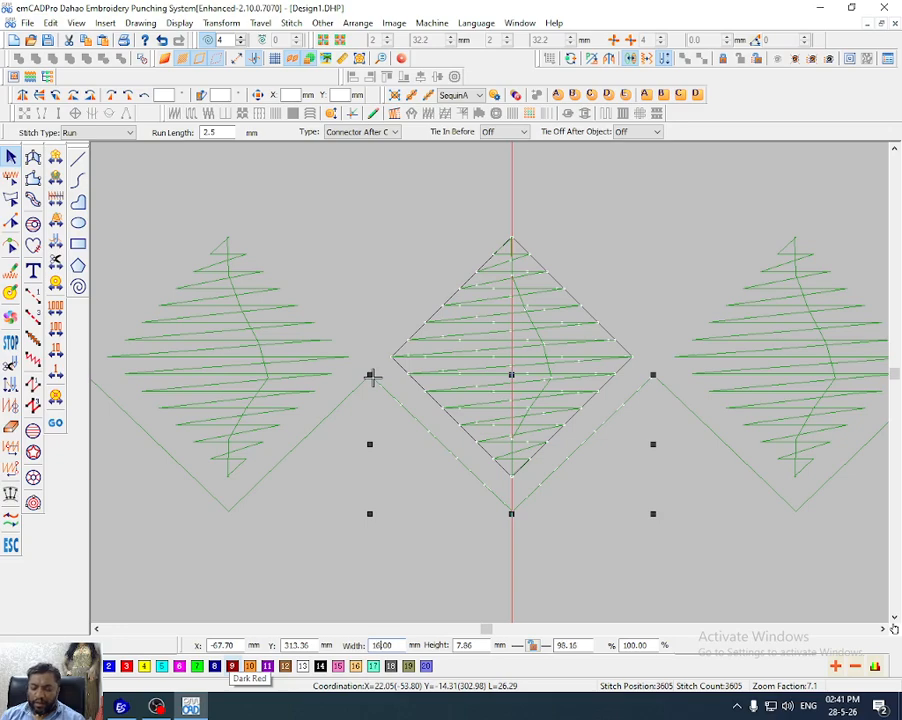
pyautogui.press('Return')
pyautogui.press('d')
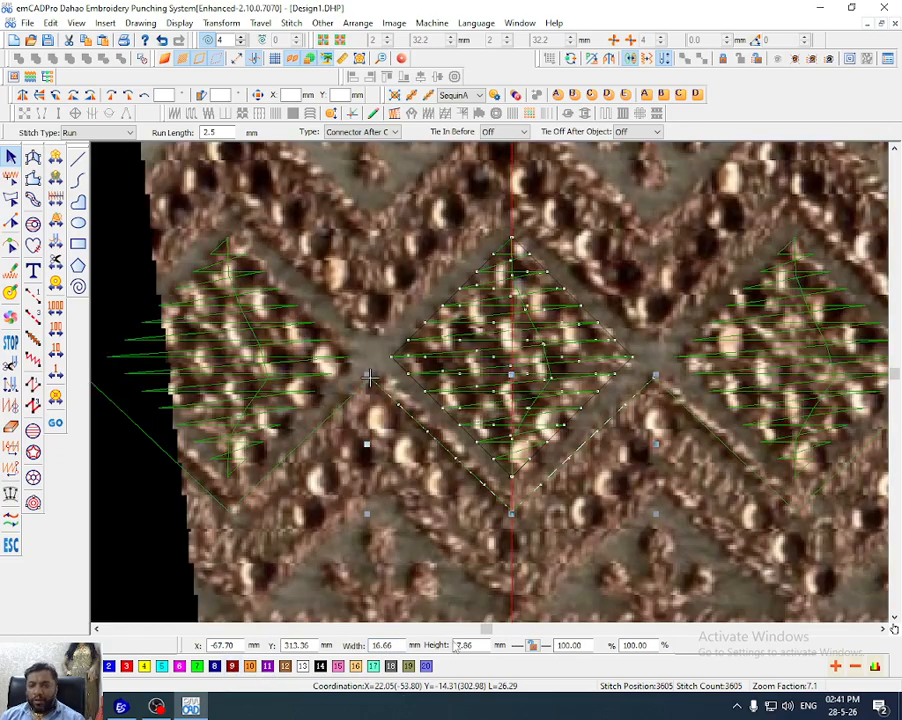
# Change the V-shaped line to a Cord stitch with 2 mm height and 0.8 mm spacing
pyautogui.click(506, 567)
pyautogui.hotkey('ctrl', 'z')
pyautogui.press('Return')
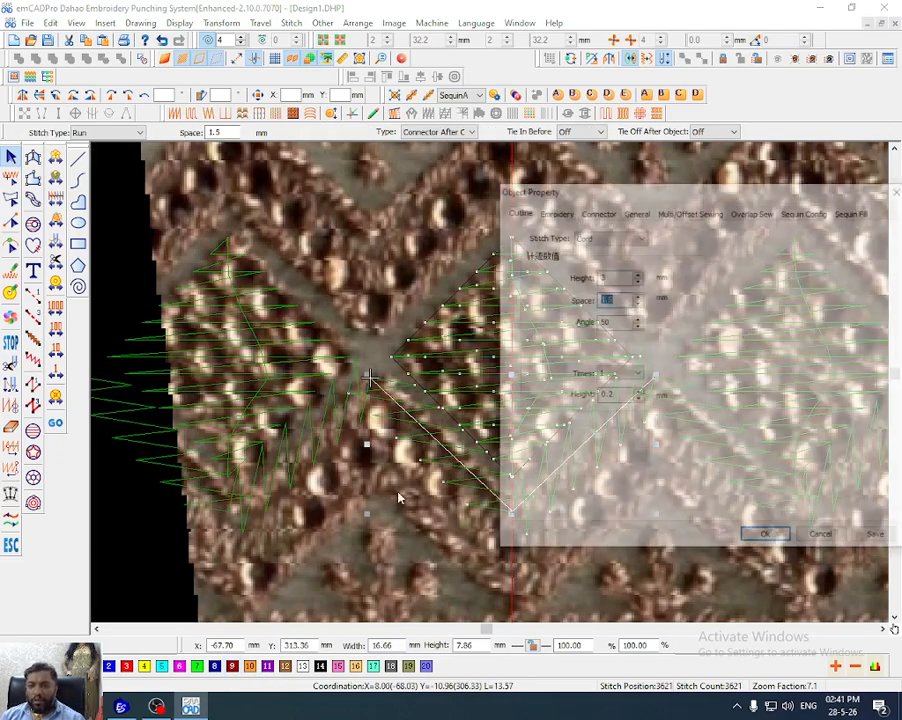
pyautogui.moveTo(617, 276); pyautogui.dragTo(322, 320)
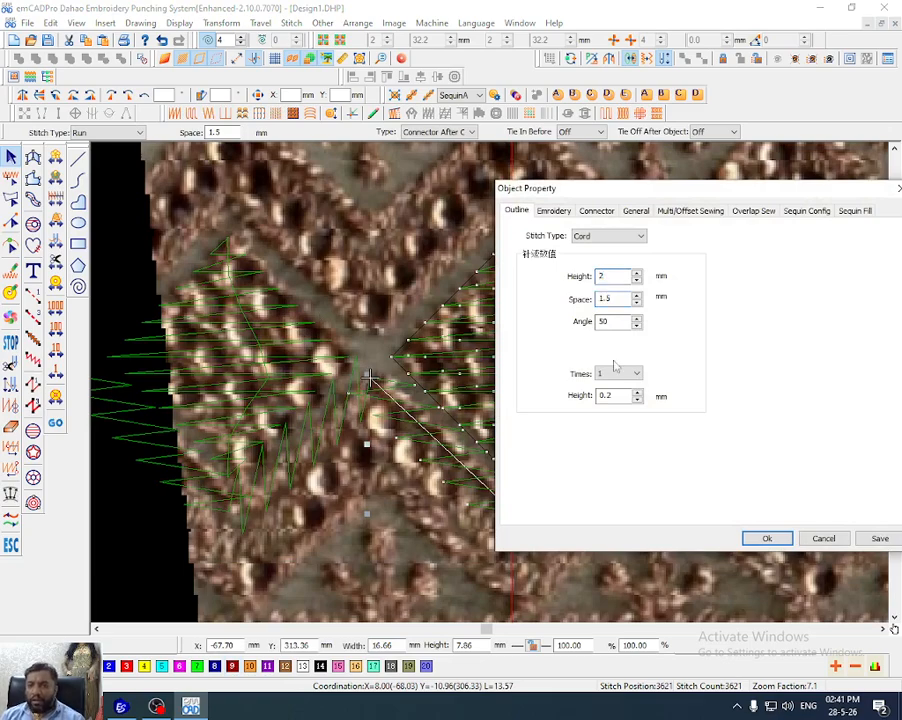
pyautogui.write('.8')
pyautogui.press('Return')
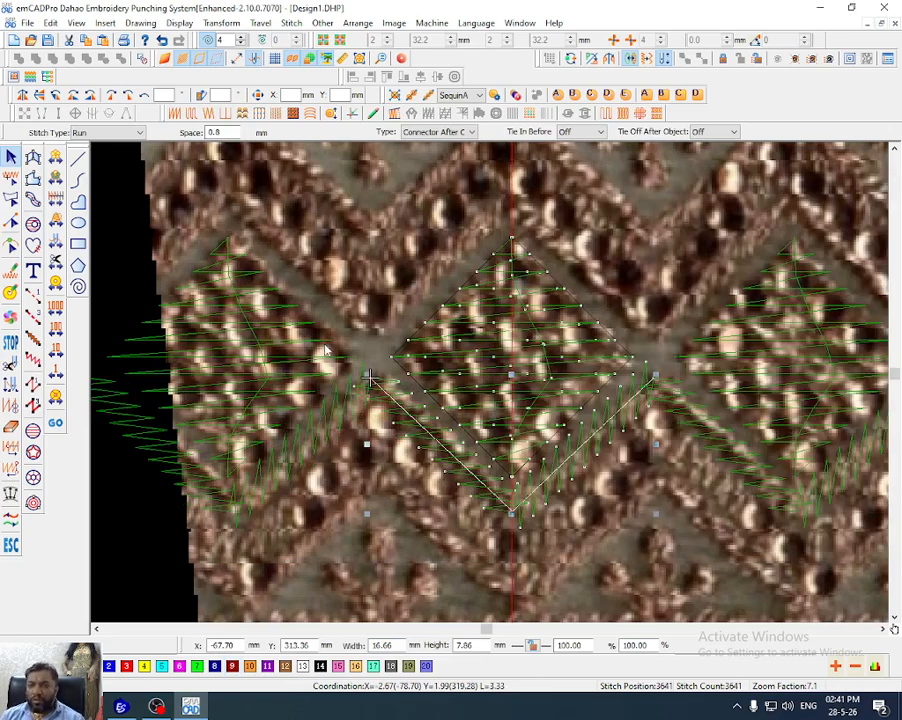
# Copy the V-shaped cord line straight down to the lower edge of the scanned zigzag band and check it with stitches hidden
pyautogui.moveTo(519, 499); pyautogui.dragTo(523, 600, button='right')
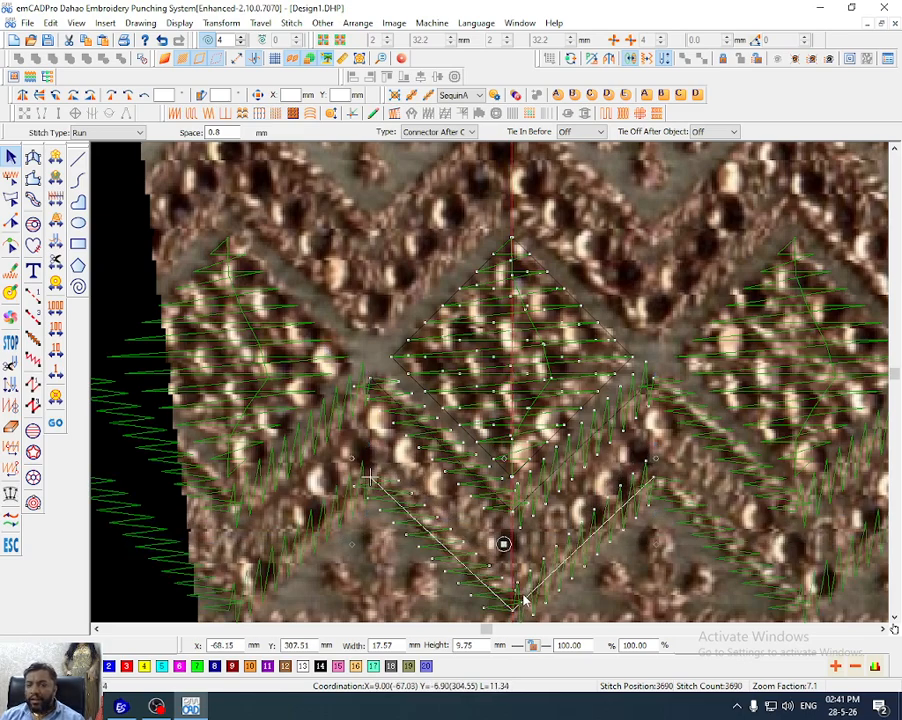
pyautogui.press('Escape')
pyautogui.press('s')
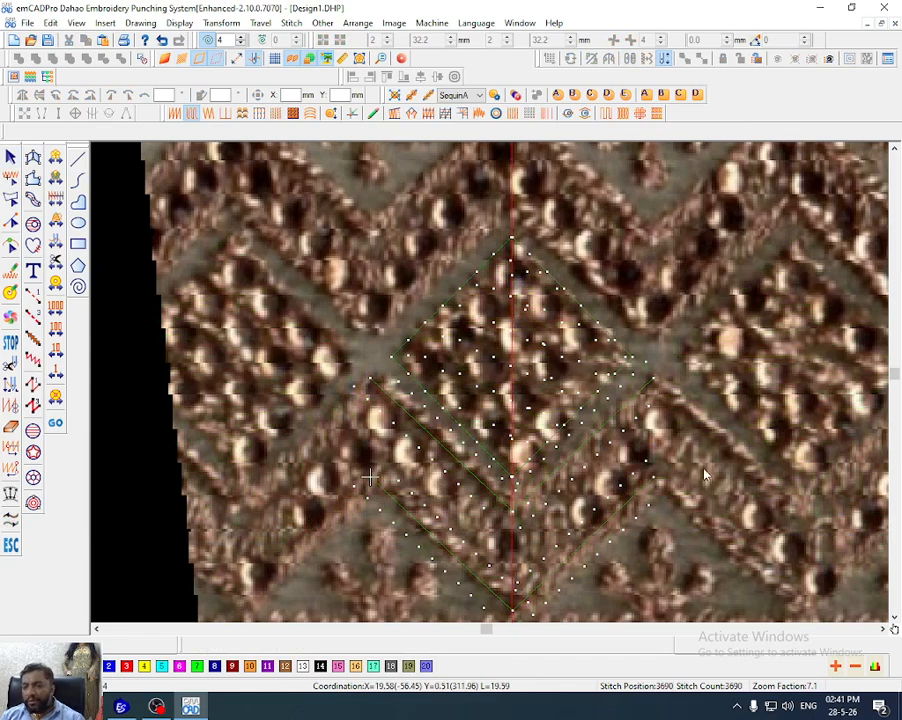
pyautogui.press('s')
# Hide the scan and draw a closed Tatami fill through the ends and lower tips of the two V-shaped cord lines
pyautogui.press('d')
pyautogui.press('space')
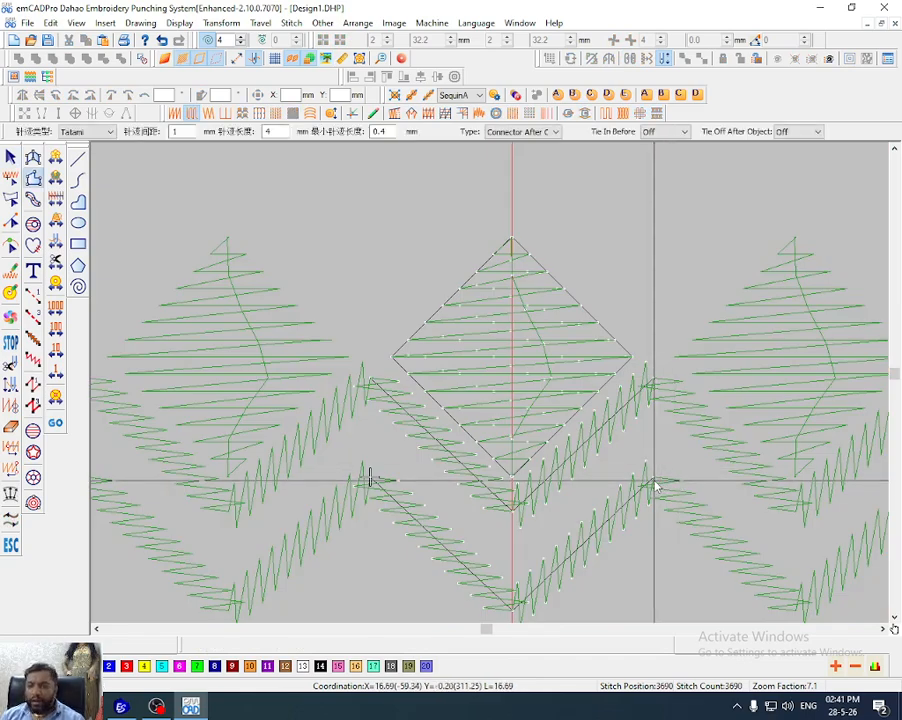
pyautogui.click(654, 478)
pyautogui.click(515, 479)
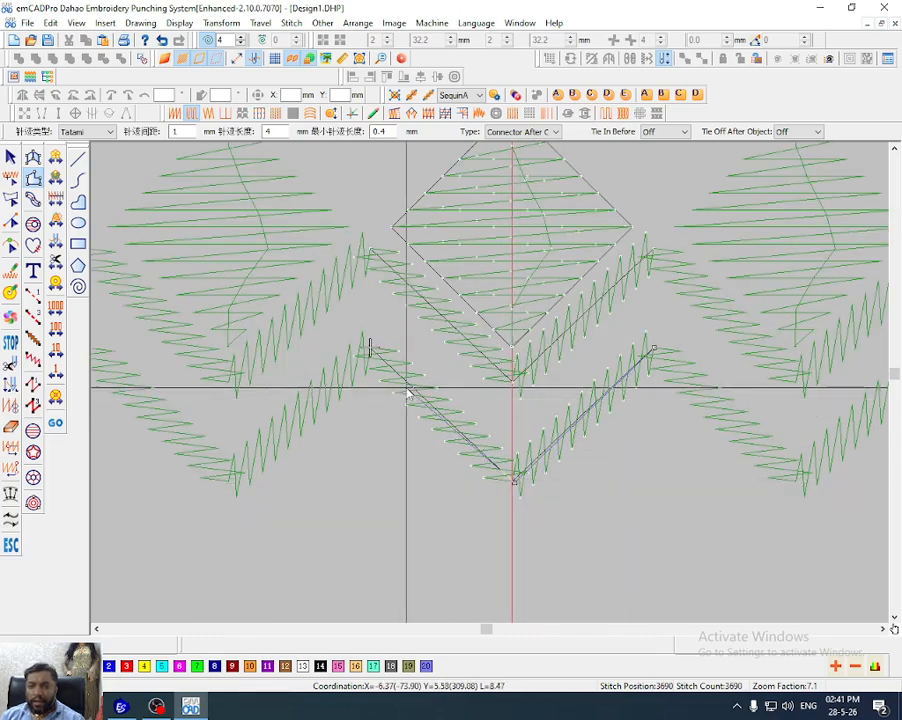
pyautogui.click(653, 249)
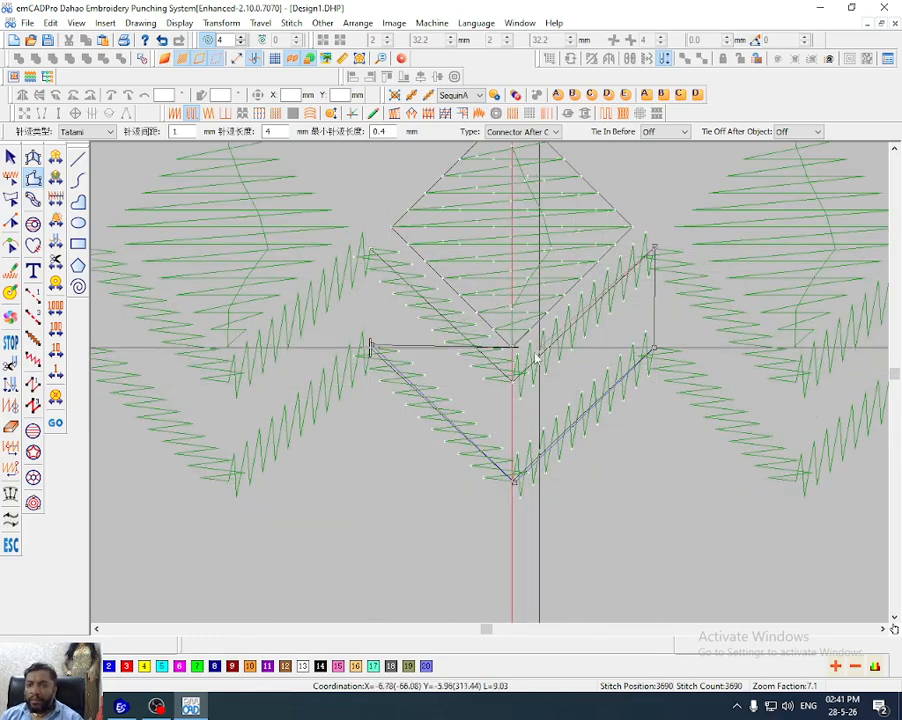
pyautogui.click(369, 250)
pyautogui.press('Escape')
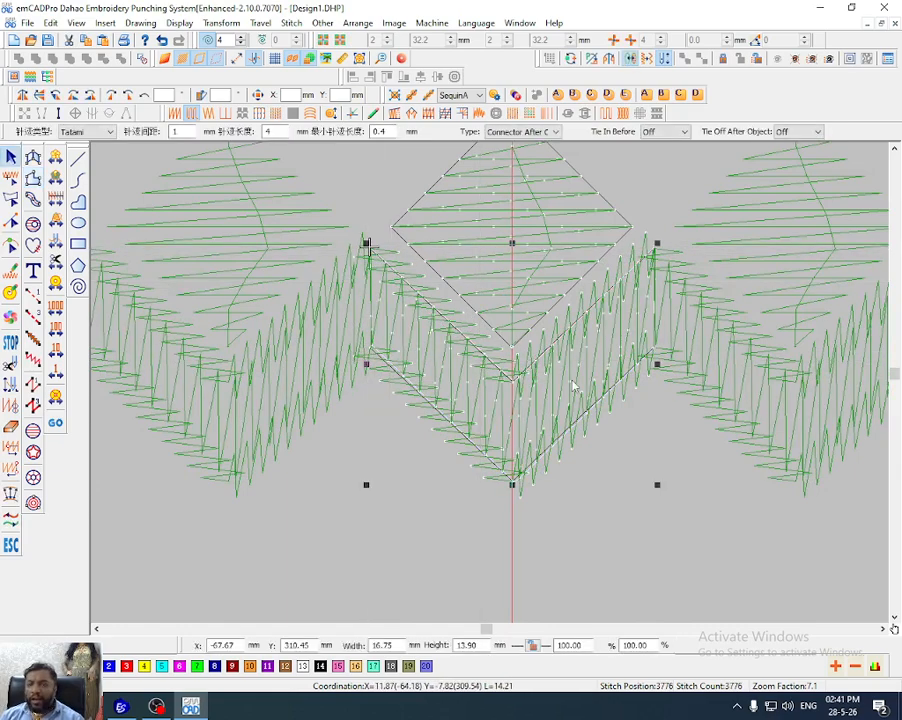
# Check the outline nodes and the start and end points of the V-shaped band fill
pyautogui.click(583, 303)
pyautogui.click(603, 399)
pyautogui.press('h')
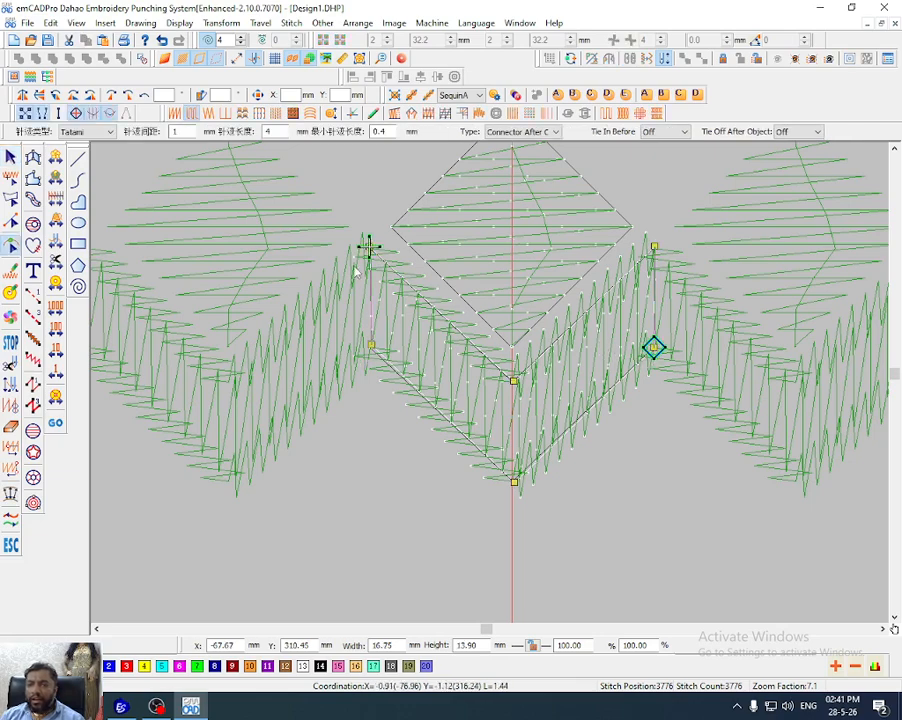
pyautogui.click(463, 455)
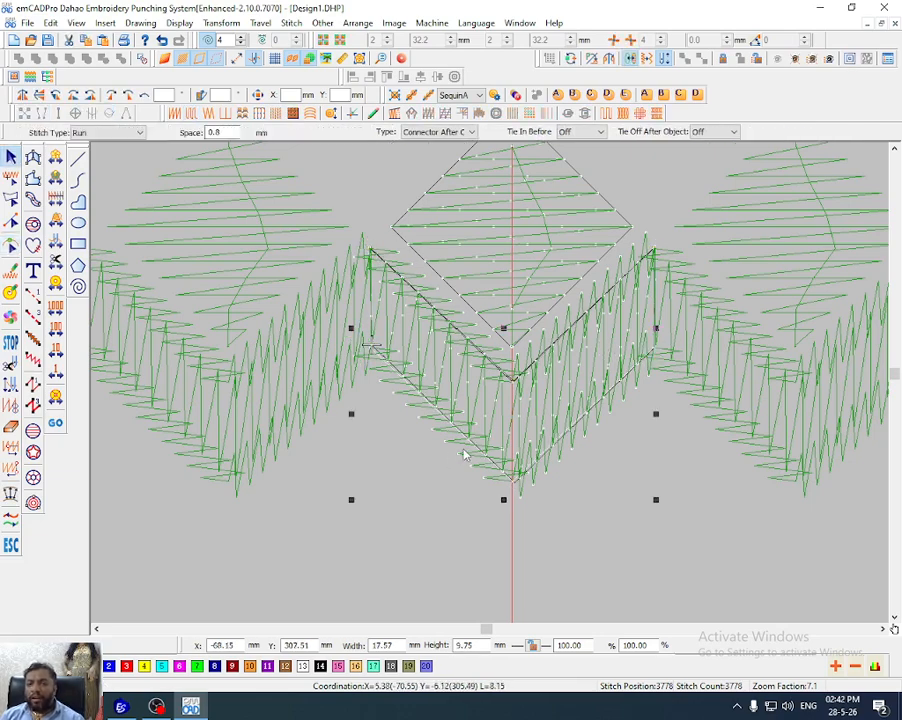
# Try moving the lower V-shaped cord line out of place and undo the move
pyautogui.doubleClick(455, 457)
pyautogui.moveTo(457, 457); pyautogui.dragTo(461, 447)
pyautogui.click(459, 447)
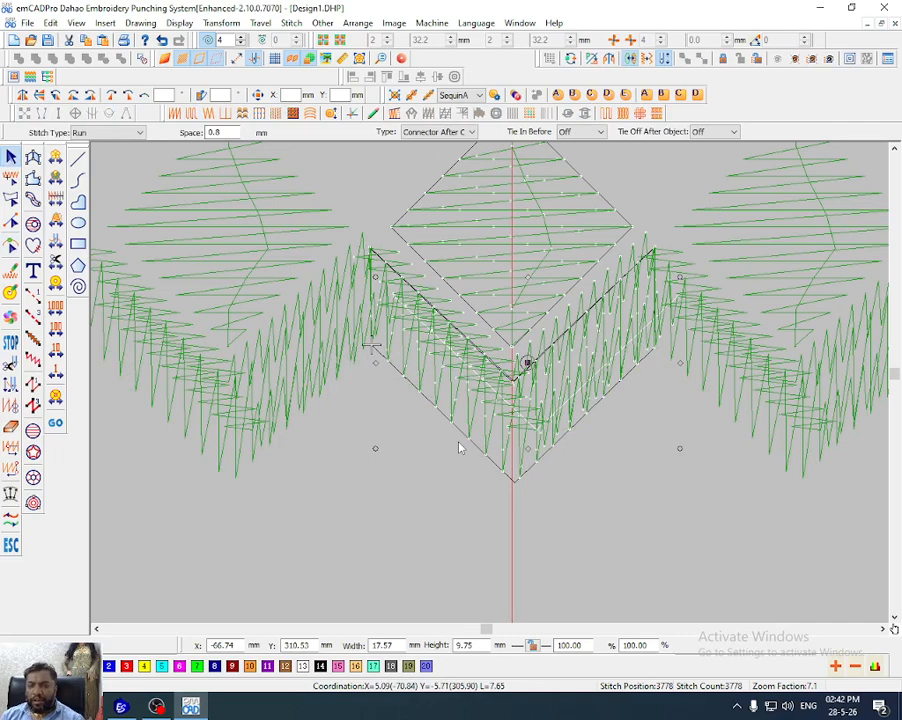
pyautogui.hotkey('ctrl', 'z')
# Adjust the start and end points of the lower V-shaped cord line and turn off the repeat display
pyautogui.press('h')
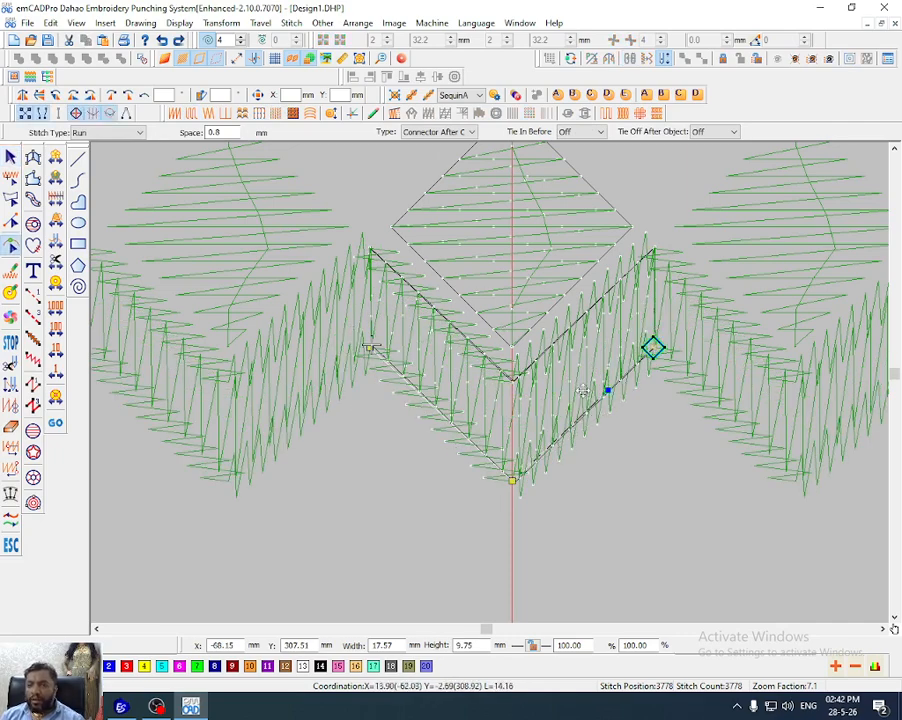
pyautogui.moveTo(654, 348); pyautogui.dragTo(344, 351)
pyautogui.press('Escape')
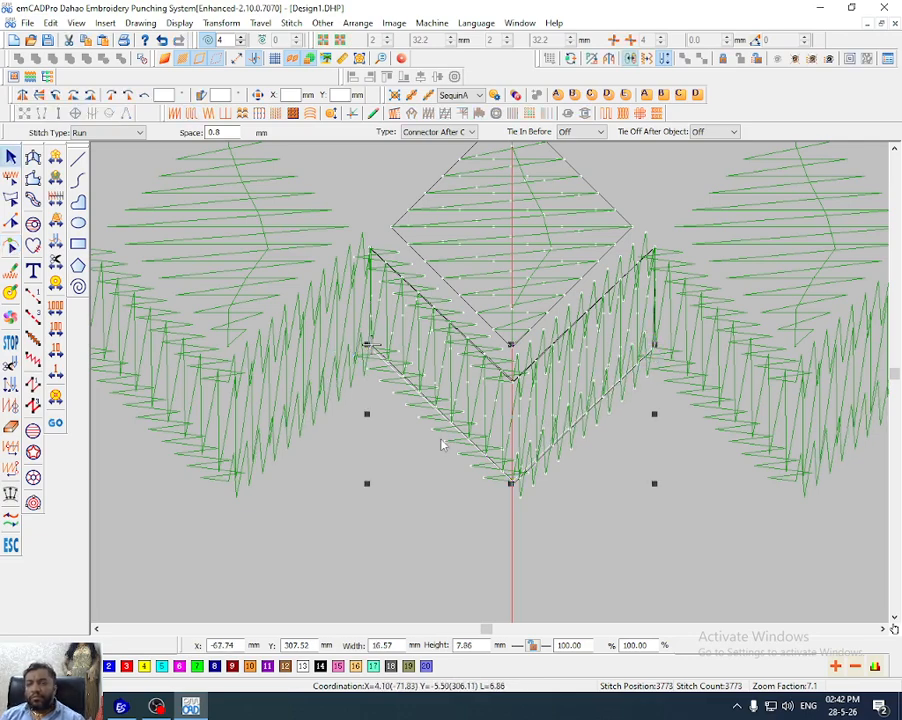
pyautogui.click(441, 443)
pyautogui.hotkey('ctrl', 'z')
pyautogui.hotkey('ctrl', 'r')
pyautogui.click(481, 422)
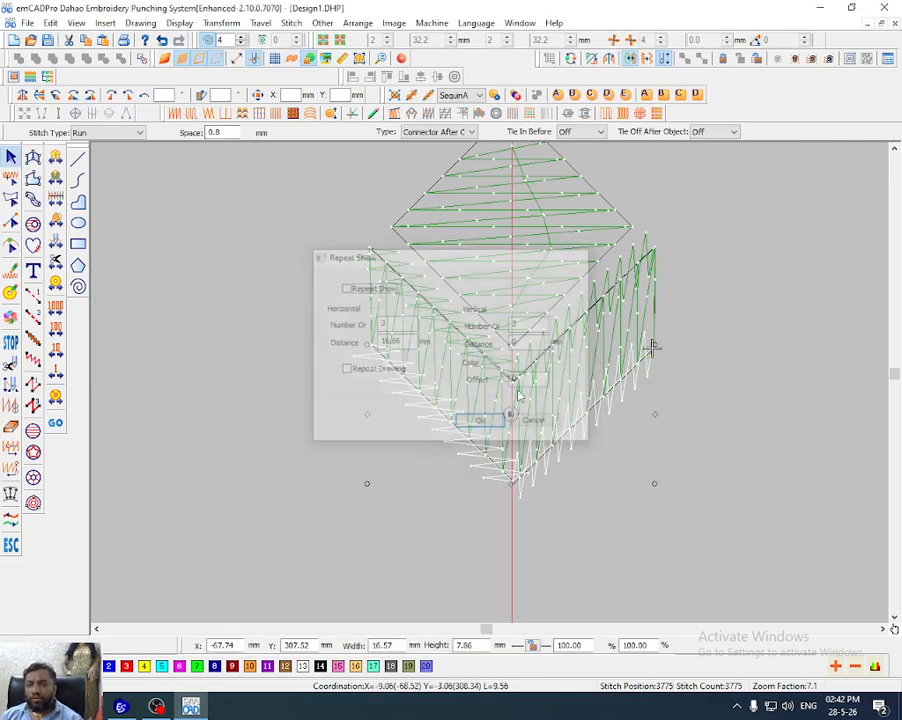
# Cut the upper V-shaped cord line, paste it back in place at the end of the stitching order, and check its nodes
pyautogui.hotkey('ctrl', 'x')
pyautogui.hotkey('ctrl', 'v')
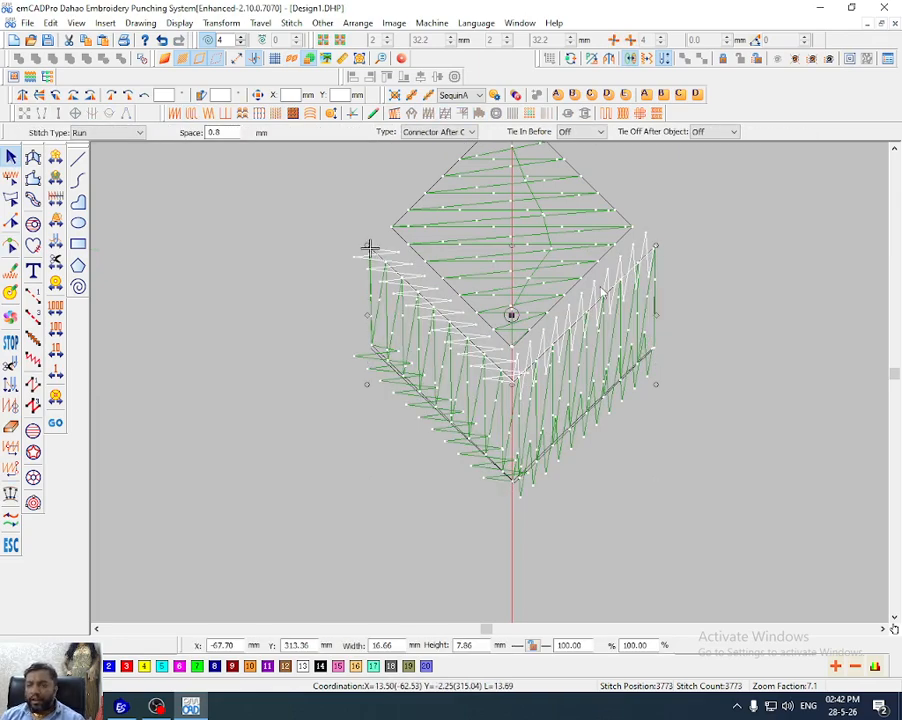
pyautogui.press('h')
pyautogui.press('Escape')
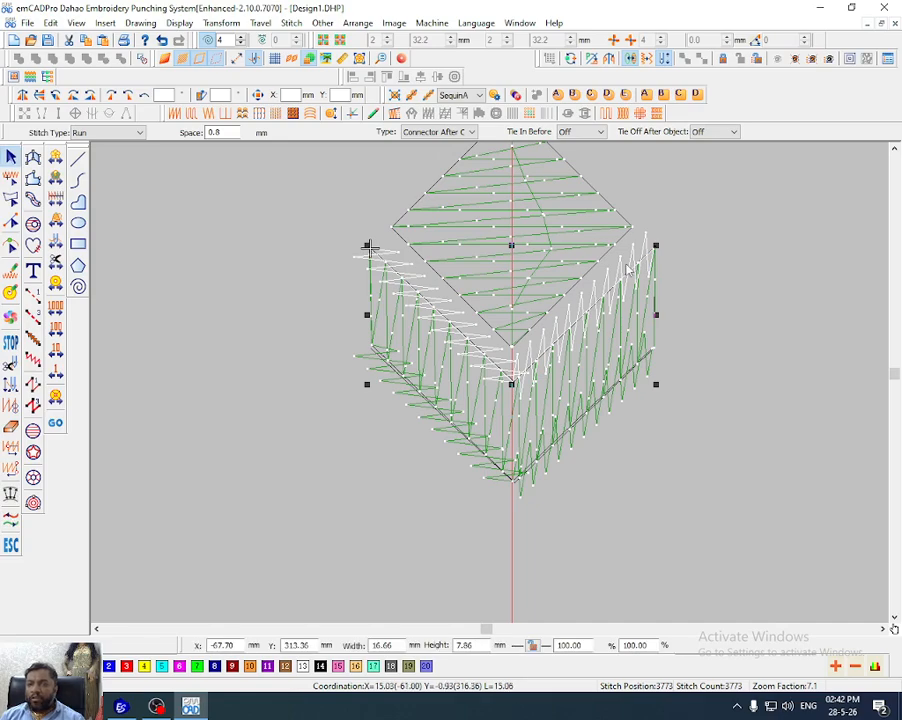
# Remove the diamond fill and restore it in place ahead of the two V-shaped cord lines in the stitching order
pyautogui.click(710, 349)
pyautogui.scroll(-1, 601, 437)
pyautogui.click(540, 364)
pyautogui.click(549, 396)
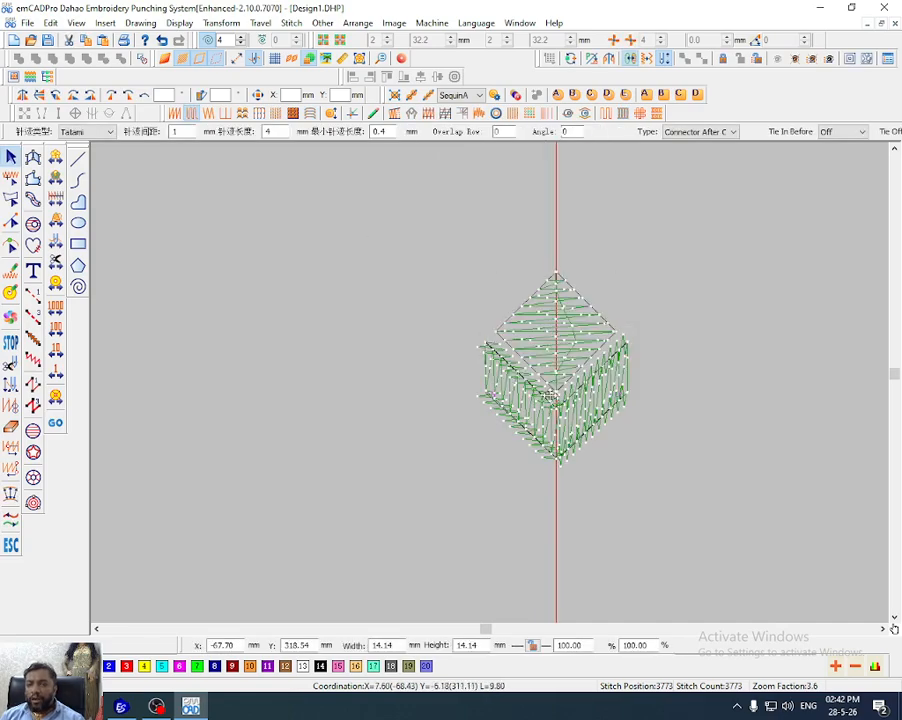
pyautogui.press('h')
pyautogui.press('Escape')
pyautogui.press('Delete')
pyautogui.scroll(2, 575, 413)
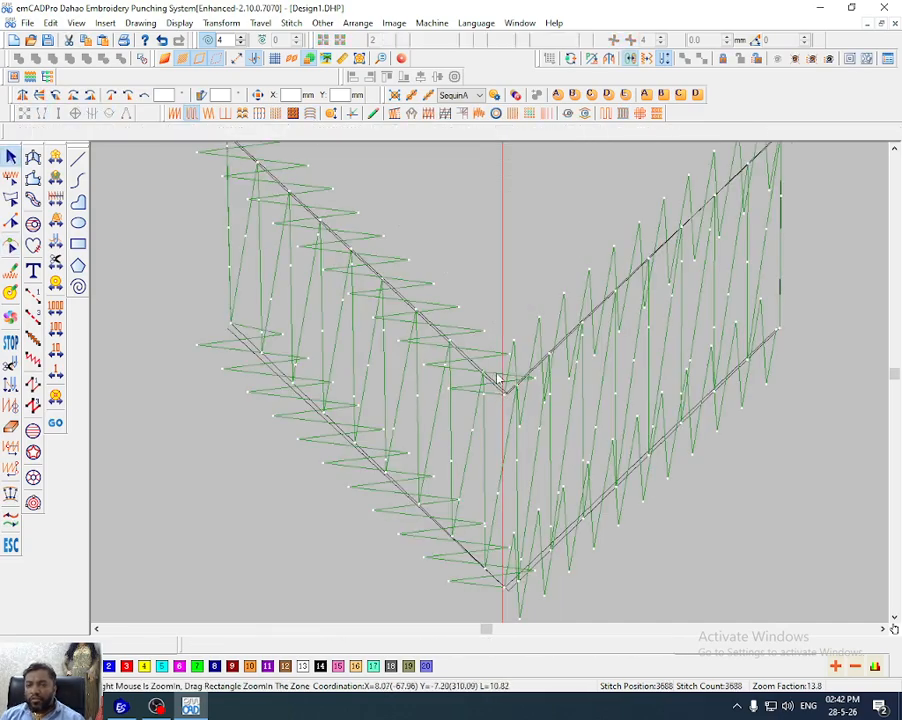
pyautogui.press('e')
pyautogui.click(517, 388)
pyautogui.hotkey('ctrl', 'z')
pyautogui.press('Escape')
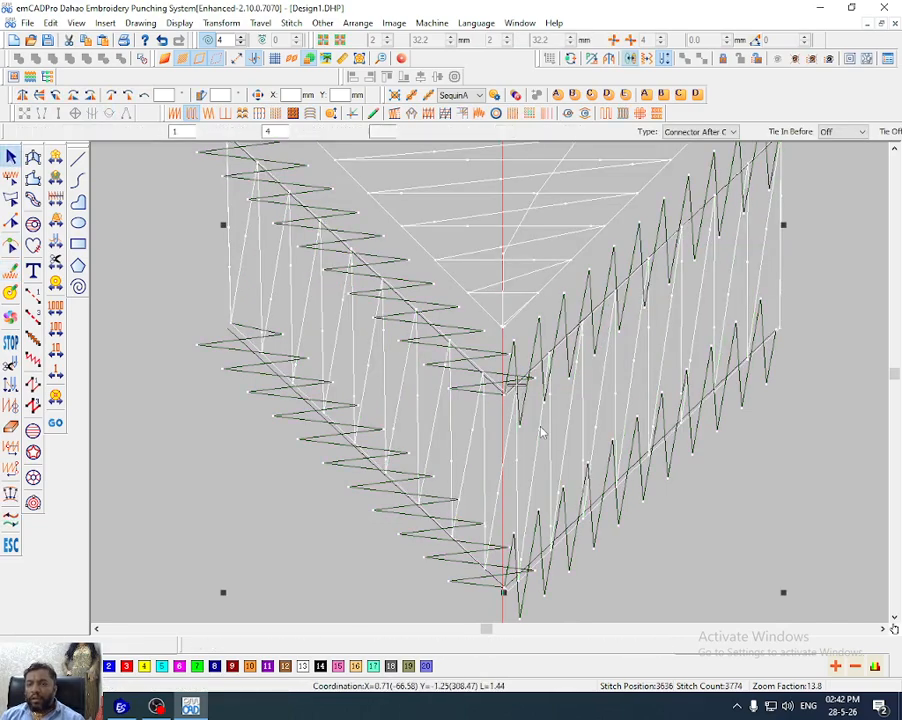
# Move the diamond fill and V-shaped band fill away from the cord lines and undo the move
pyautogui.scroll(-2, 539, 434)
pyautogui.moveTo(553, 425); pyautogui.dragTo(368, 393)
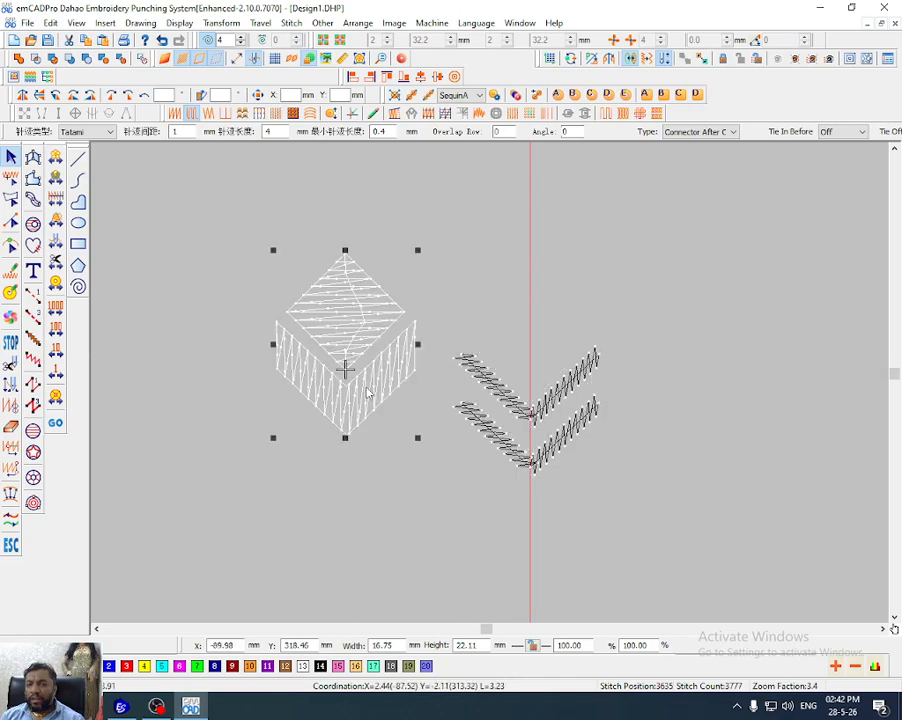
pyautogui.hotkey('ctrl', 'z')
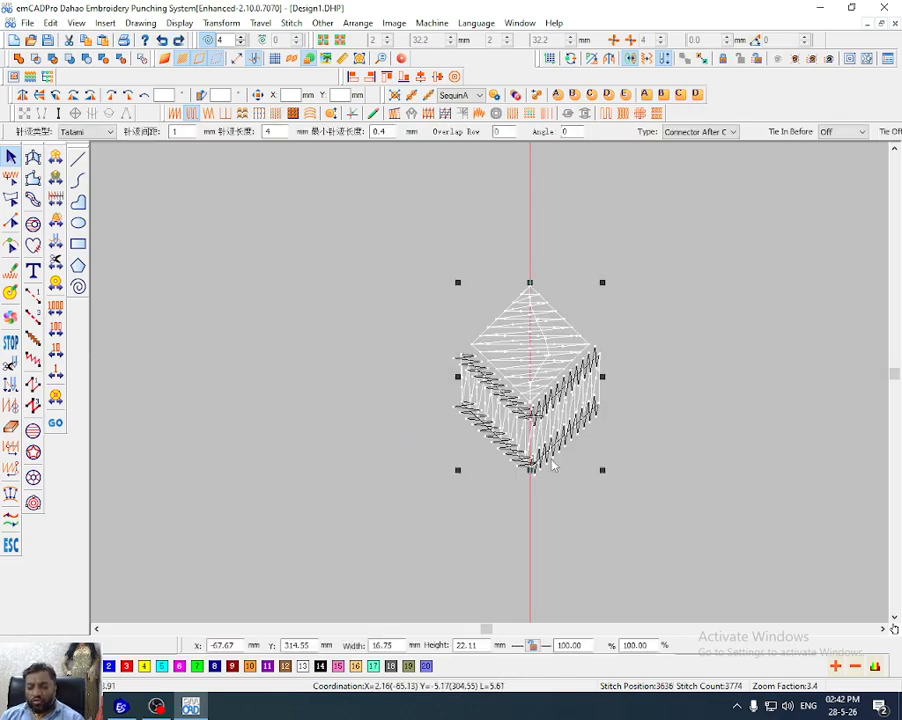
# Compare the diamond and the lower V-shaped band with the scan, then hide the scan again
pyautogui.click(614, 473)
pyautogui.press('d')
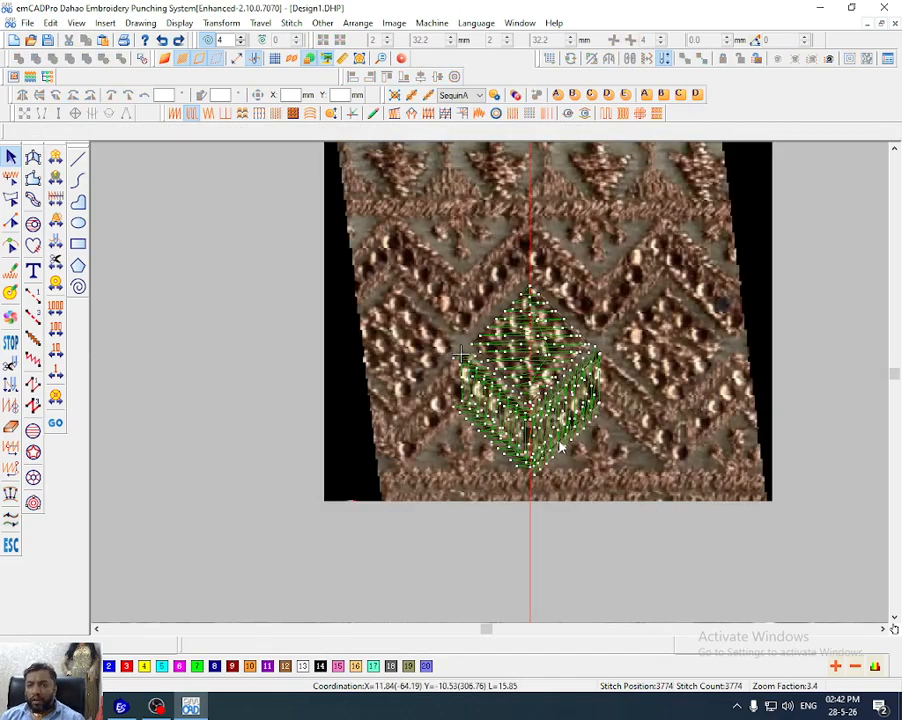
pyautogui.click(560, 447)
pyautogui.moveTo(656, 501); pyautogui.dragTo(542, 336)
pyautogui.click(563, 413)
pyautogui.keyDown('ctrl'); pyautogui.click(569, 441); pyautogui.keyUp('ctrl')
pyautogui.press('Escape')
pyautogui.click(560, 407)
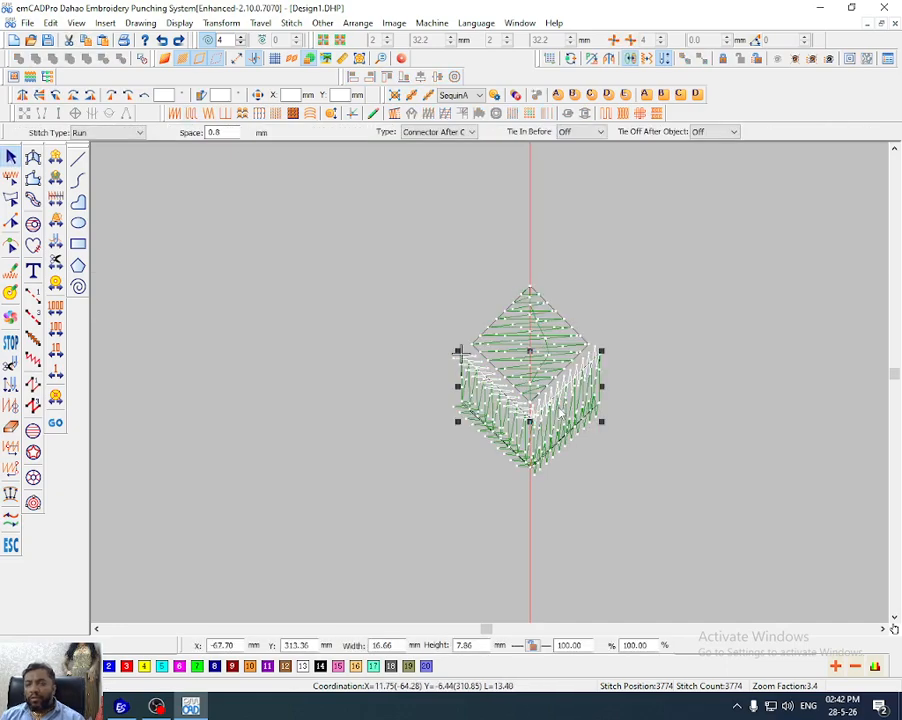
pyautogui.doubleClick(563, 420)
# Copy the lower band's fill and both cord lines above the diamond, flip the copy vertically, and check its fit against the scan
pyautogui.moveTo(674, 505); pyautogui.dragTo(348, 341)
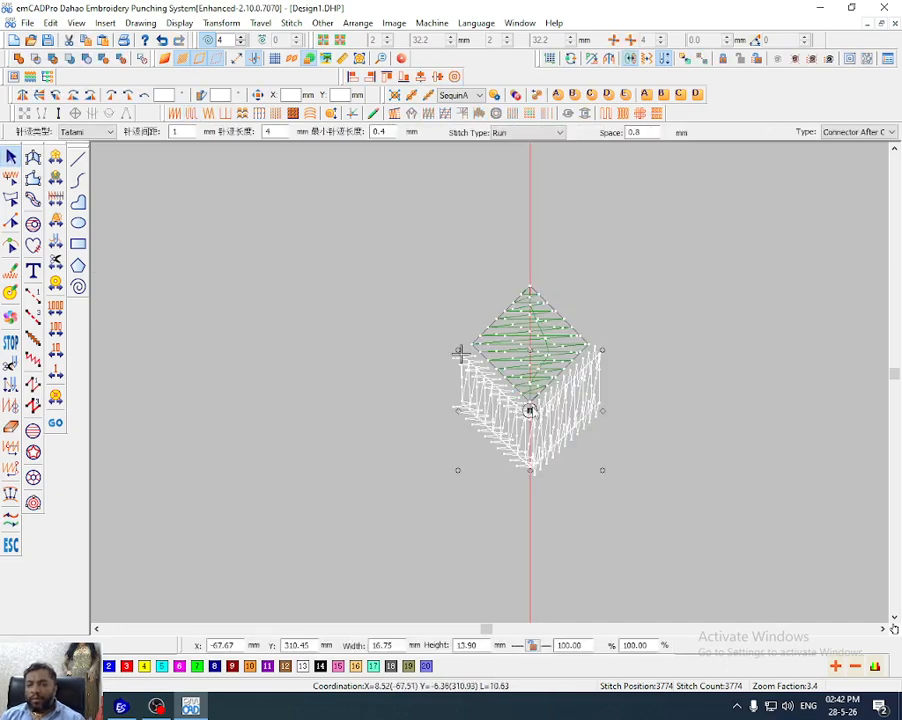
pyautogui.moveTo(530, 410); pyautogui.dragTo(529, 264, button='right')
pyautogui.press('y')
pyautogui.moveTo(535, 294); pyautogui.dragTo(535, 302)
pyautogui.press('d')
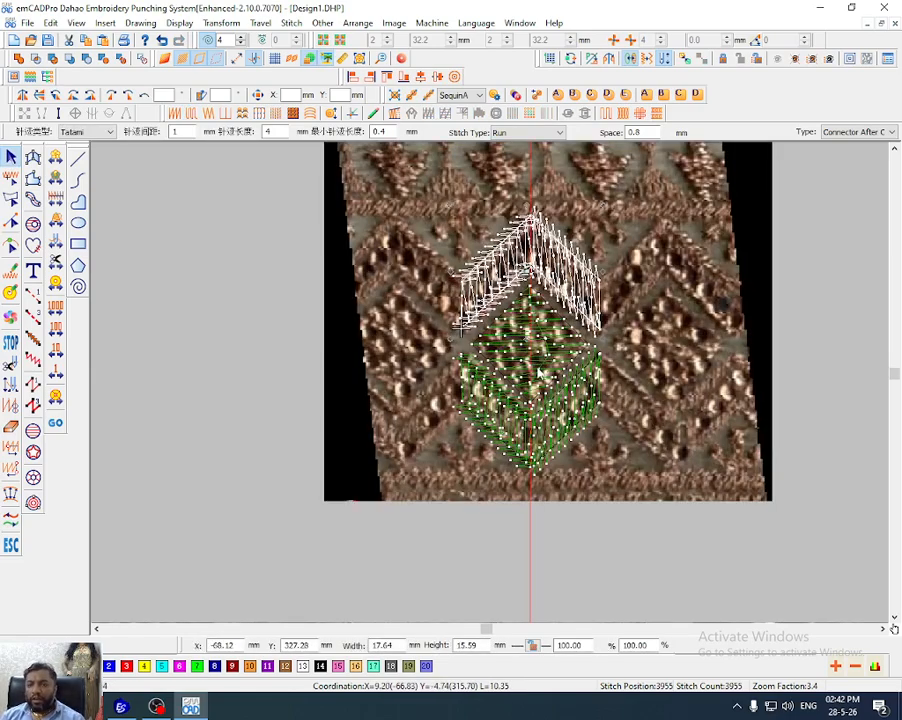
pyautogui.press('d')
pyautogui.press('Escape')
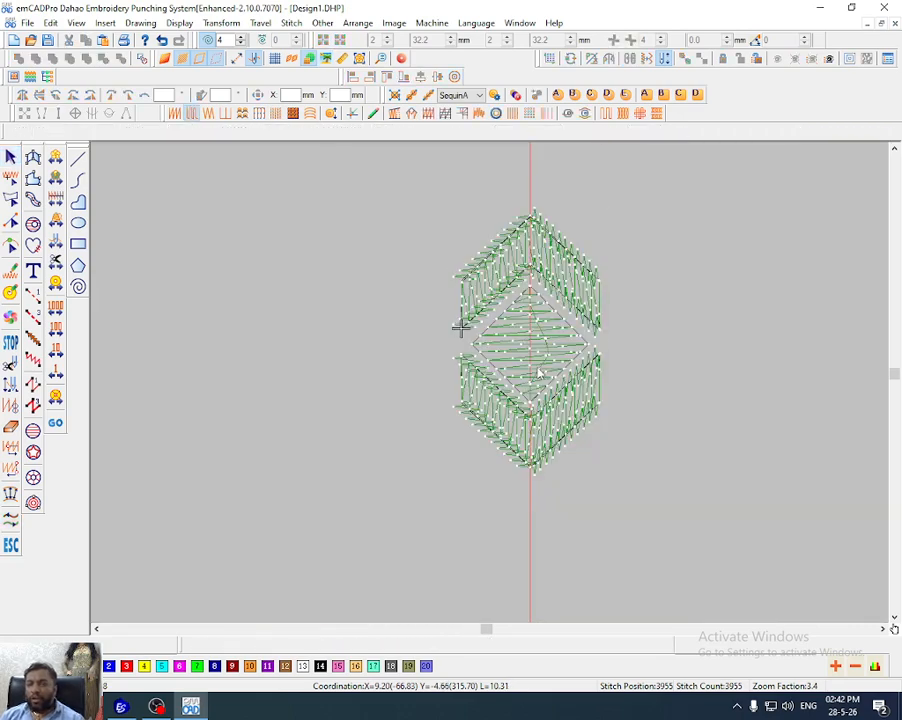
# Select the complete diamond and zigzag motif and set the horizontal copy distance to 16.66 mm
pyautogui.moveTo(379, 169); pyautogui.dragTo(564, 394)
pyautogui.click(526, 347)
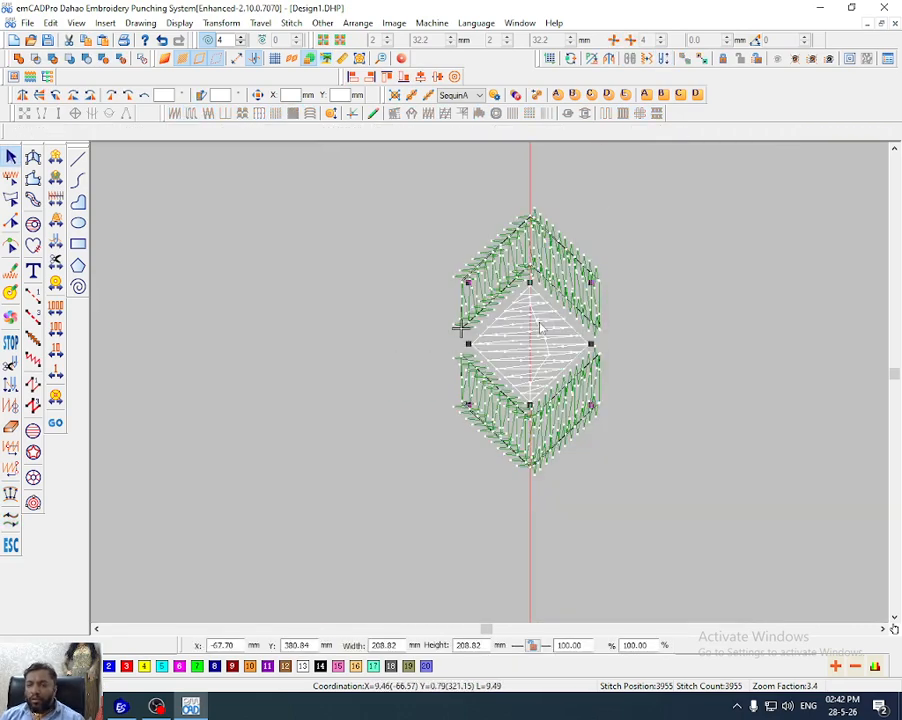
pyautogui.keyDown('ctrl'); pyautogui.click(562, 416); pyautogui.keyUp('ctrl')
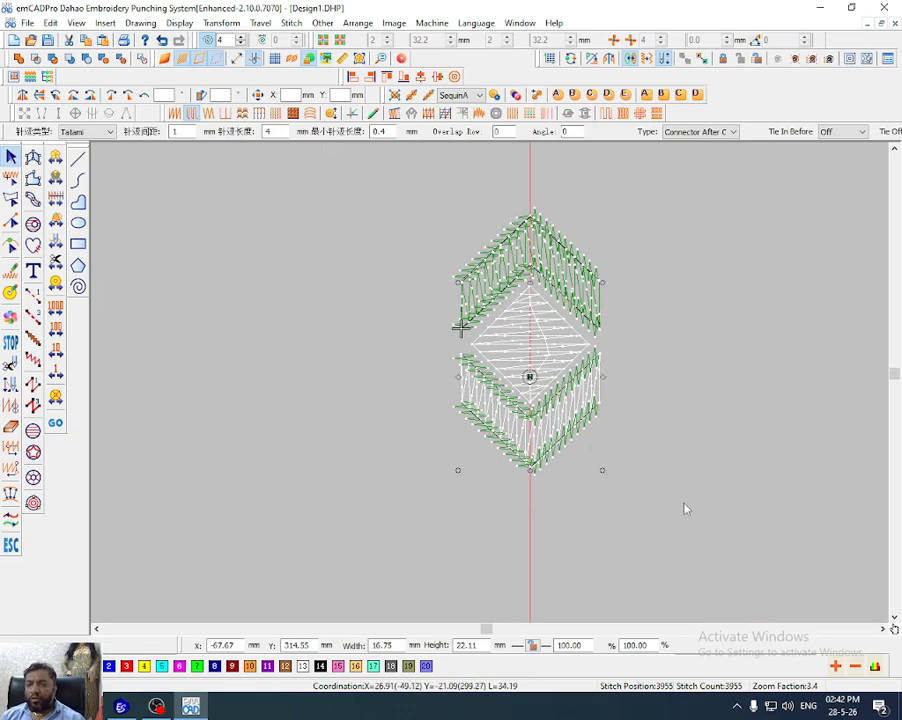
pyautogui.scroll(-2, 684, 509)
pyautogui.hotkey('ctrl', 'a')
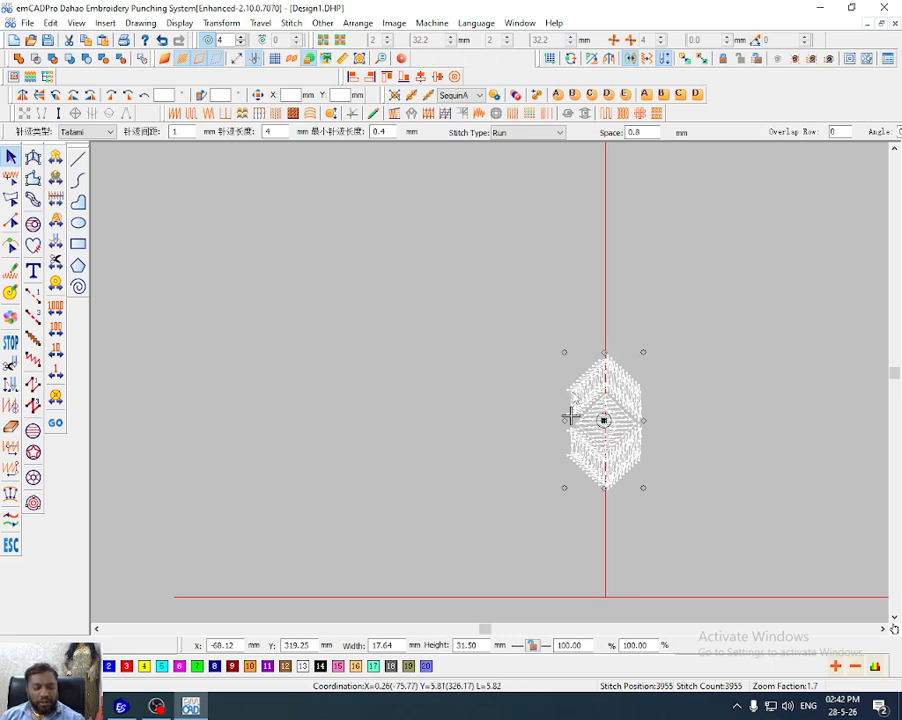
pyautogui.click(275, 59)
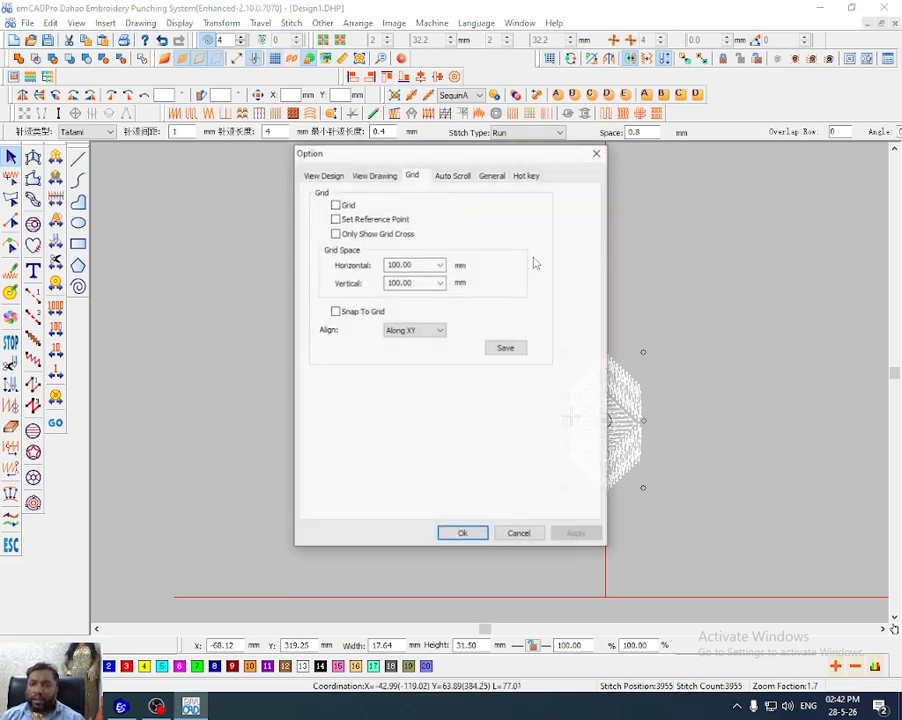
pyautogui.click(500, 177)
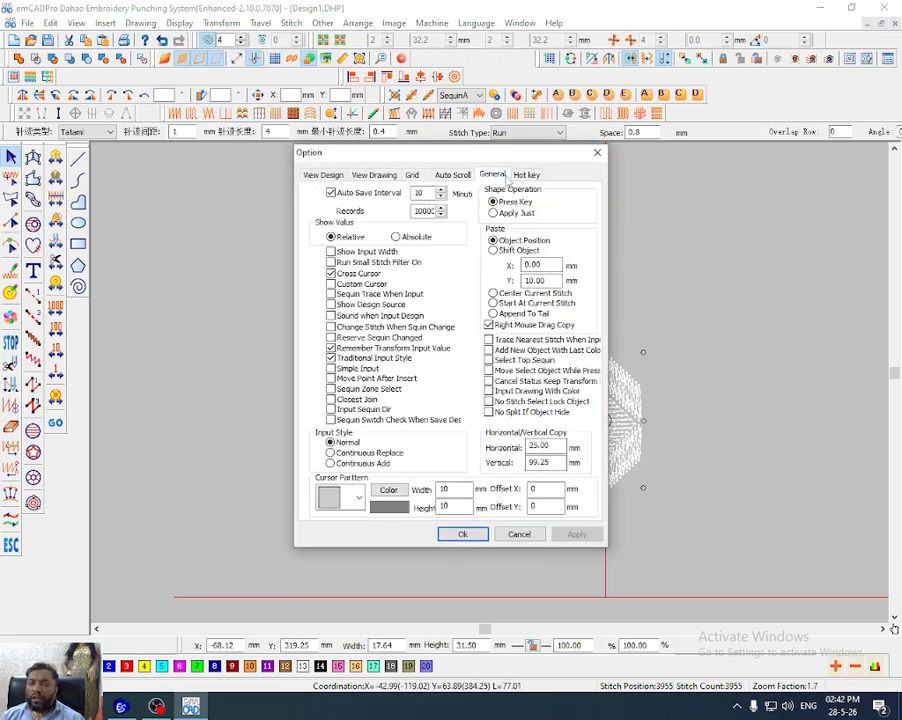
pyautogui.doubleClick(559, 444)
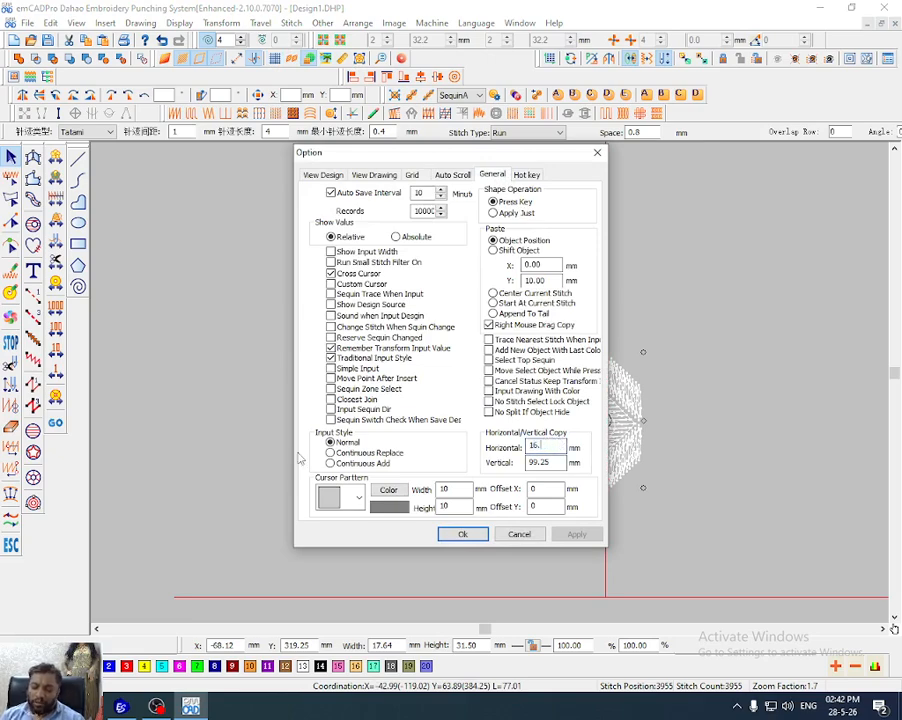
pyautogui.write('16.66')
pyautogui.press('Return')
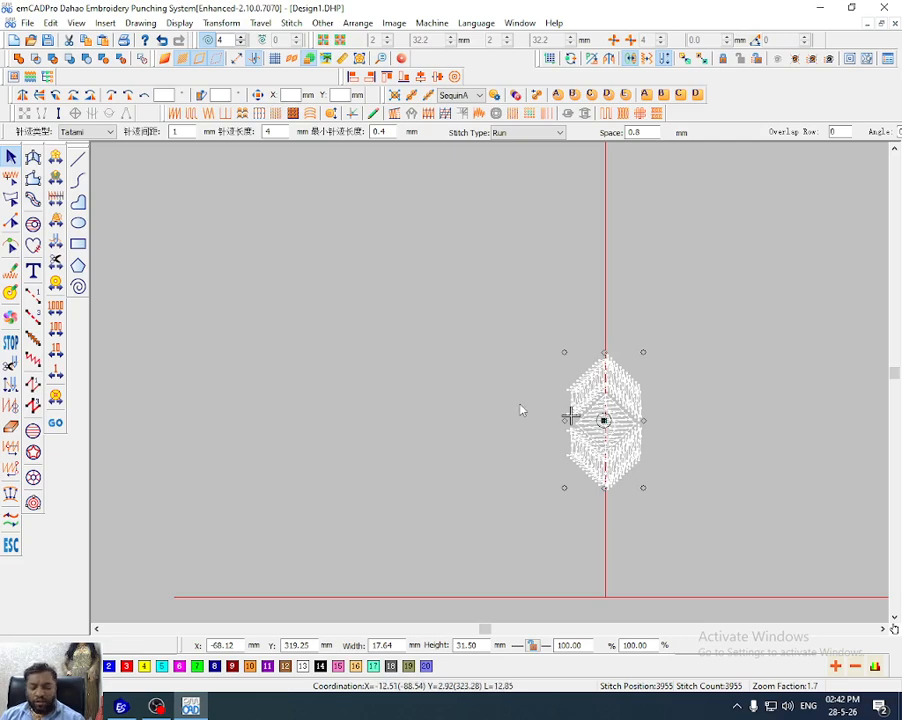
# Copy the motif repeatedly to the left at the set spacing until the row holds ten motifs
pyautogui.hotkey('ctrl', 'v')
pyautogui.hotkey('ctrl', 'v')
pyautogui.hotkey('ctrl', 'v')
pyautogui.hotkey('ctrl', 'v')
pyautogui.hotkey('ctrl', 'v')
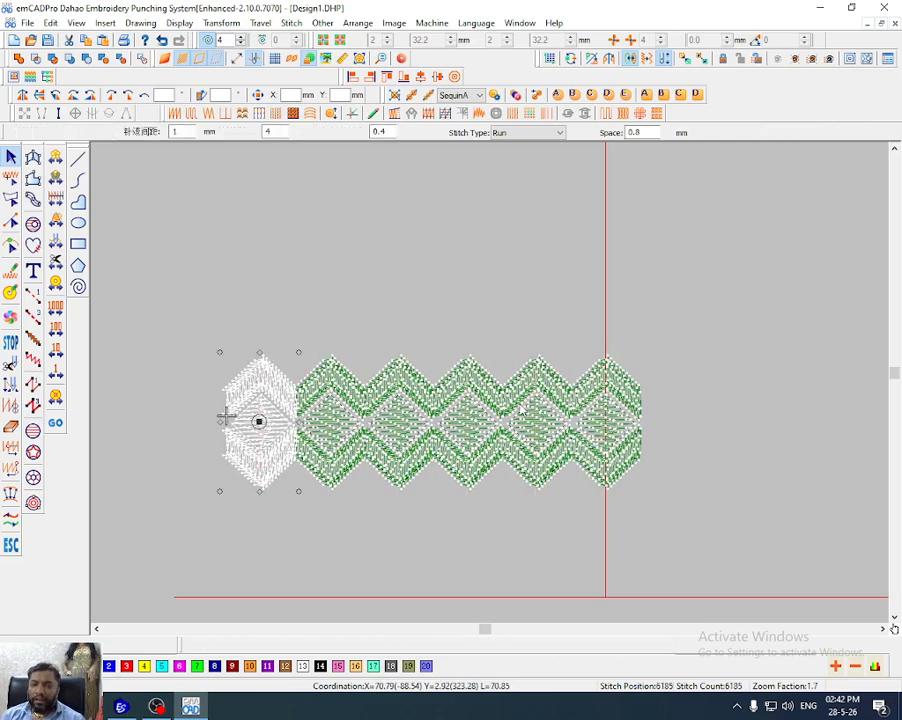
pyautogui.scroll(-2, 521, 410)
pyautogui.hotkey('ctrl', 'v')
pyautogui.hotkey('ctrl', 'd')
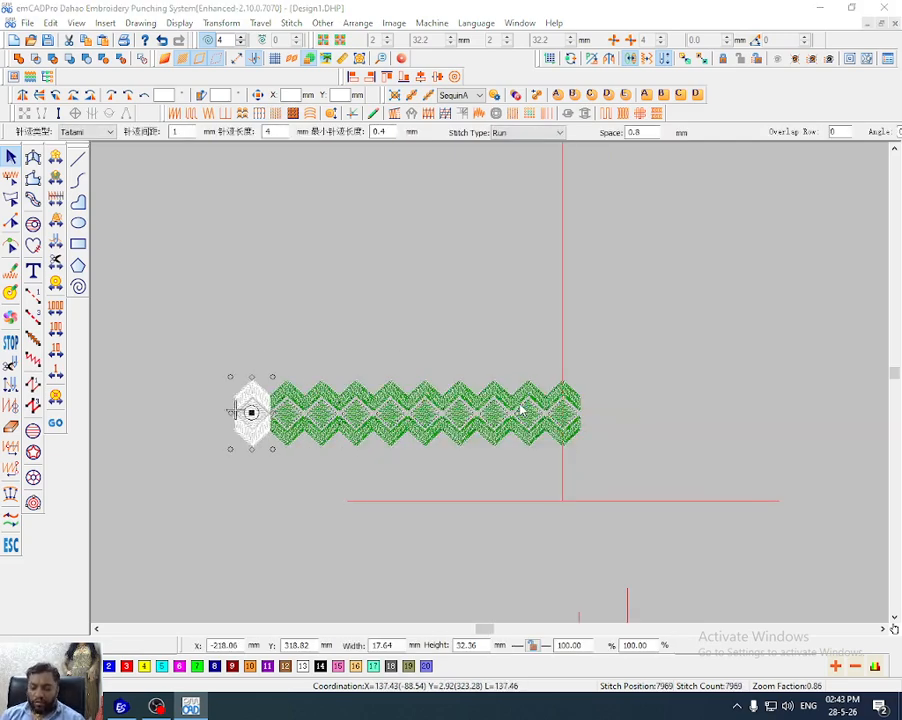
# Extend the row to fifteen motifs with the repeat display on, then turn the repeat display off
pyautogui.hotkey('ctrl', 'r')
pyautogui.press('Return')
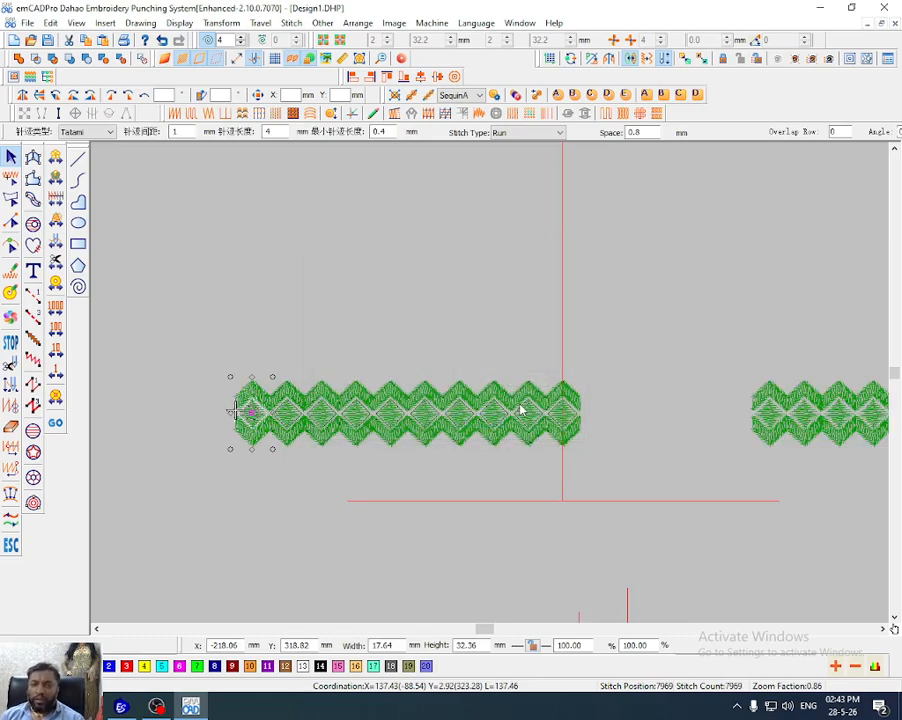
pyautogui.hotkey('ctrl', 'd')
pyautogui.hotkey('ctrl', 'd')
pyautogui.hotkey('ctrl', 'd')
pyautogui.hotkey('ctrl', 'd')
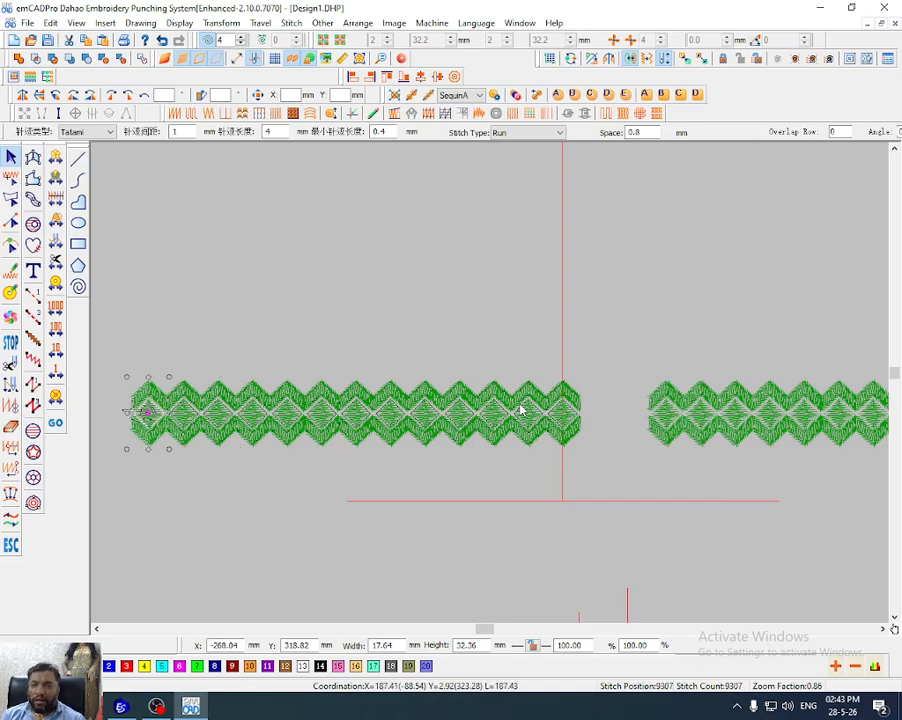
pyautogui.hotkey('ctrl', 'r')
pyautogui.press('Return')
pyautogui.press('Escape')
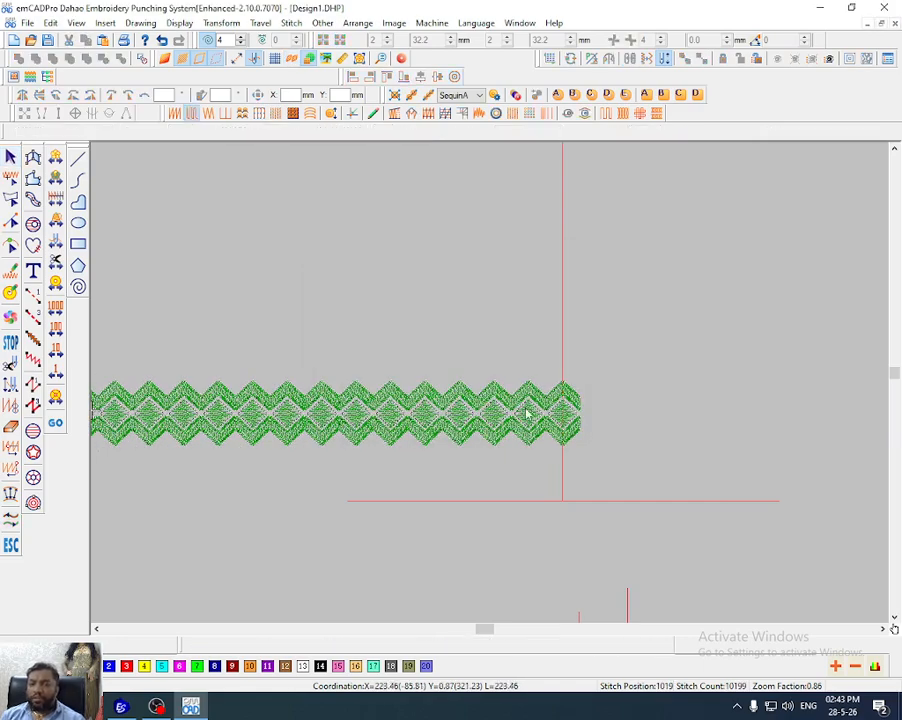
# Select the whole row of motifs and move it onto the zigzag band of the full border scan, above the scalloped edge
pyautogui.scroll(-1, 526, 409)
pyautogui.moveTo(572, 386); pyautogui.dragTo(242, 452)
pyautogui.moveTo(498, 418); pyautogui.dragTo(577, 389)
pyautogui.scroll(-3, 557, 534)
pyautogui.press('z')
pyautogui.moveTo(553, 341); pyautogui.dragTo(595, 423)
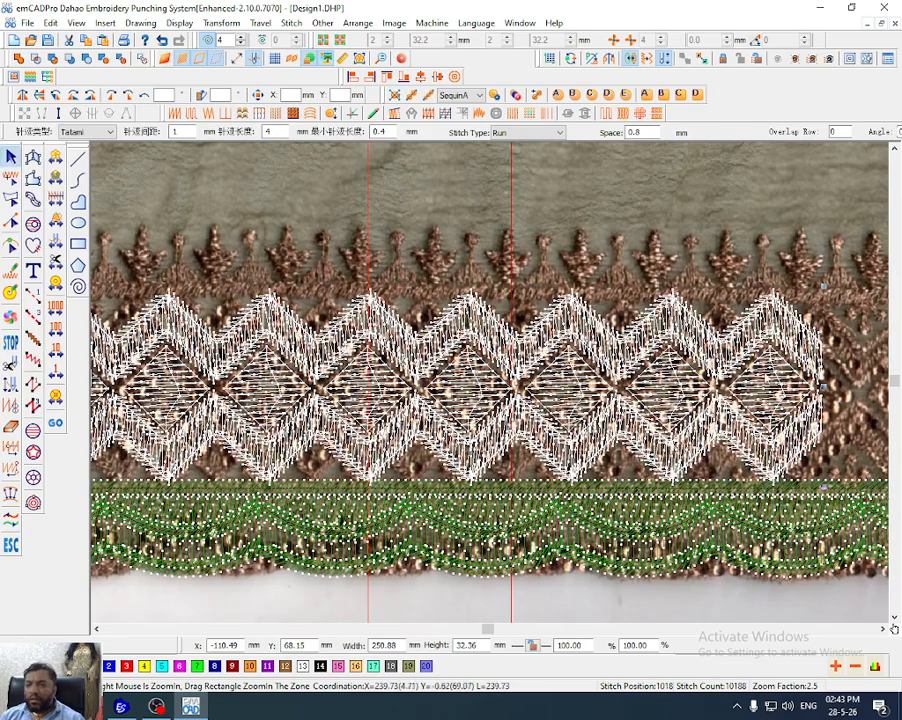
# Shift the row about 8.4 mm to the right and fine-tune its height so the lower tips meet the scalloped border's upper edge
pyautogui.moveTo(772, 331); pyautogui.dragTo(821, 339)
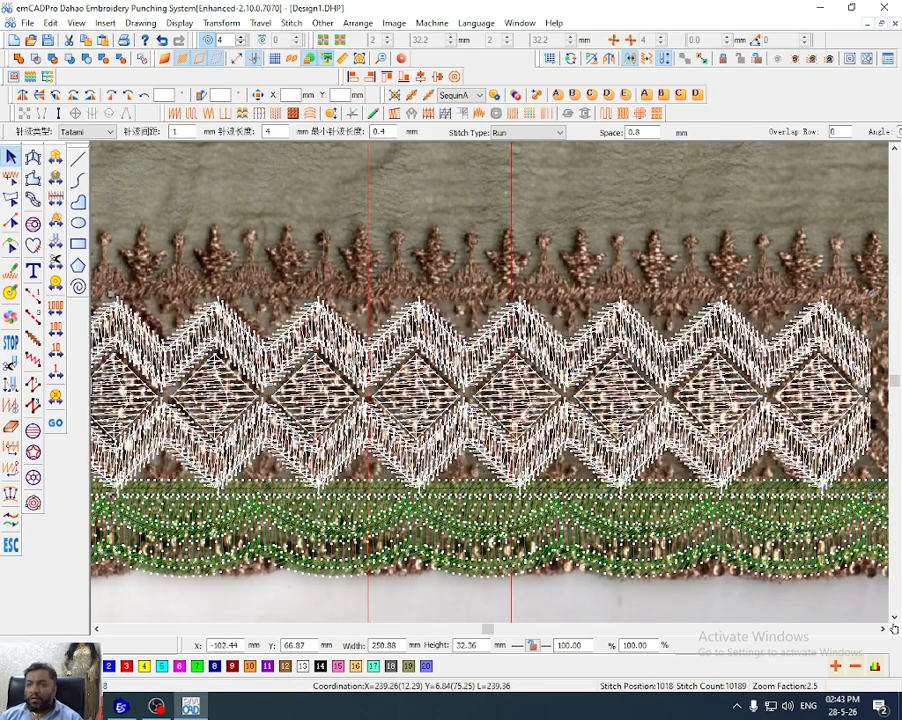
pyautogui.press('Right')
pyautogui.press('Right')
pyautogui.press('Up')
pyautogui.press('Up')
pyautogui.press('Up')
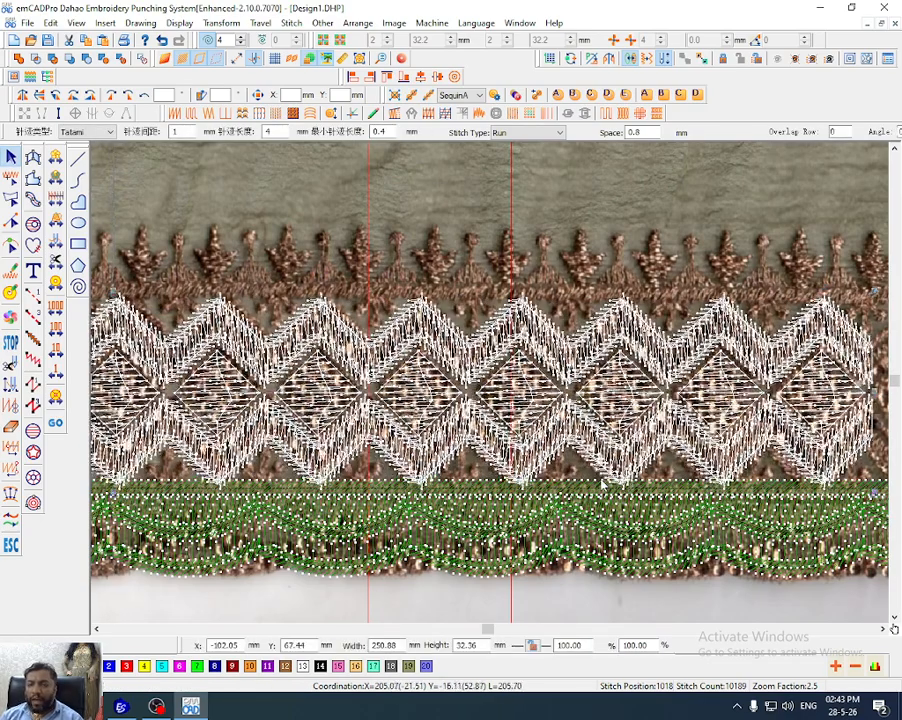
pyautogui.press('Up')
pyautogui.press('Up')
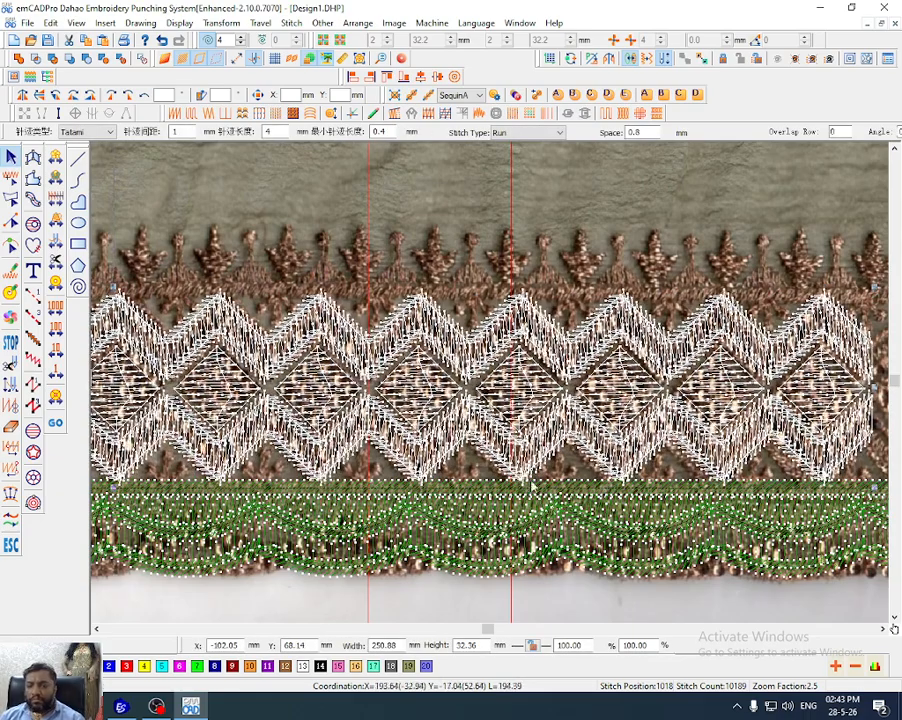
pyautogui.scroll(3, 465, 473)
pyautogui.scroll(-1, 465, 473)
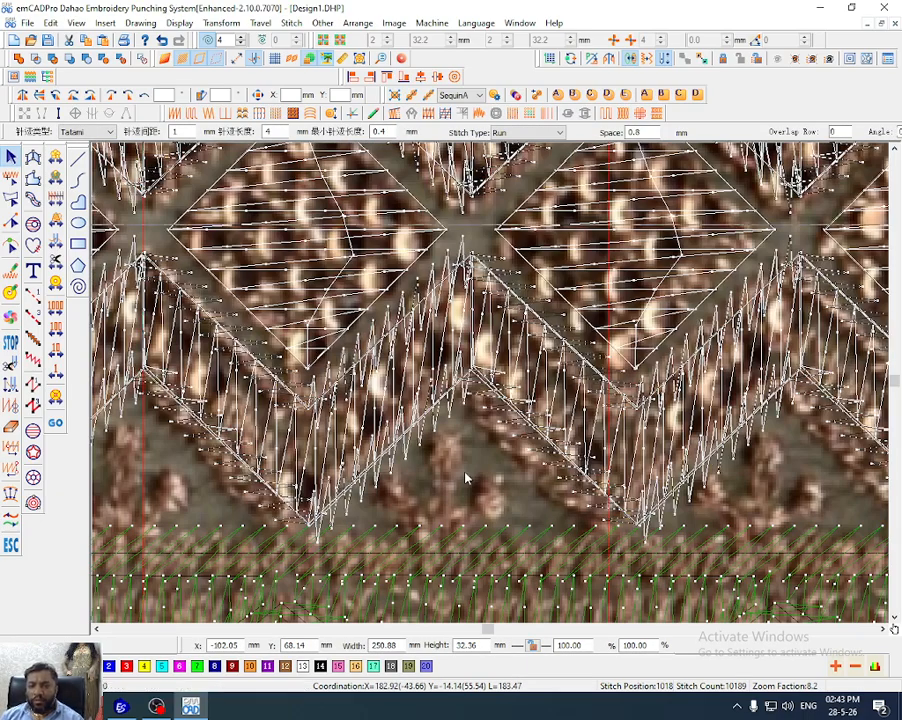
# Nudge the row of motifs slightly left so its zigzag edges line up with the scanned band
pyautogui.press('Left')
pyautogui.press('Left')
pyautogui.press('Left')
pyautogui.press('Left')
# Draw a running-stitch stem about 4.2 mm high and a branch from its base for the scanned flower below the zigzag peak, and hide the scan
pyautogui.press('z')
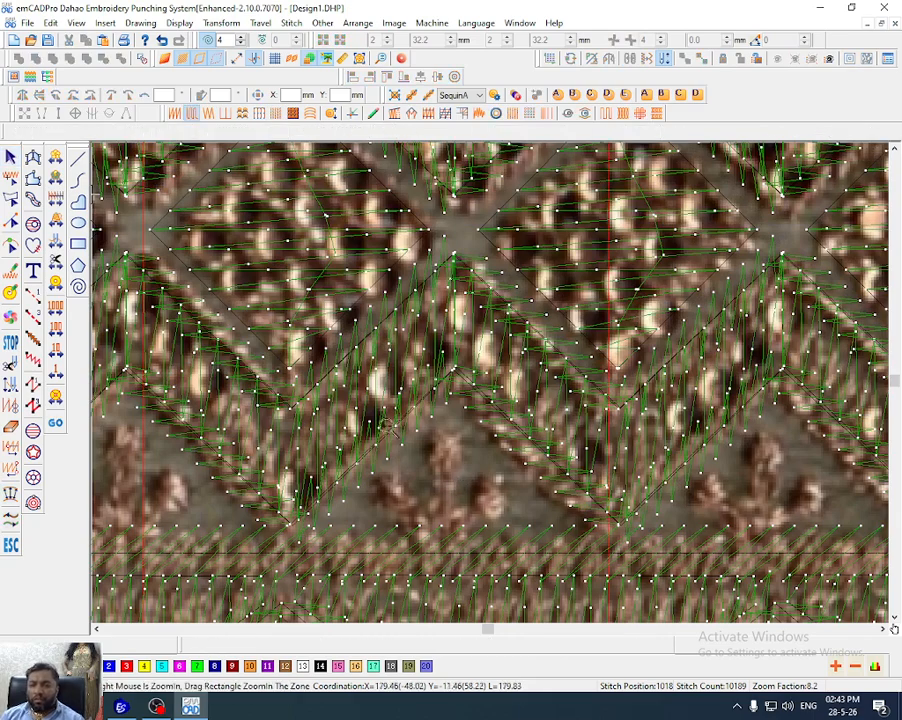
pyautogui.scroll(1, 385, 425)
pyautogui.press('1')
pyautogui.click(466, 449)
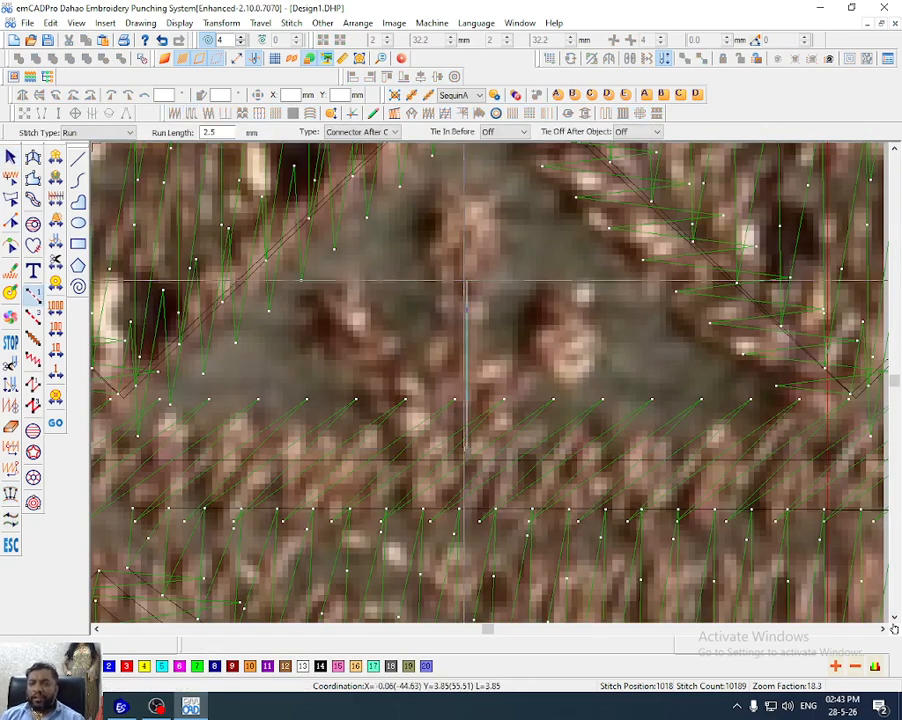
pyautogui.click(466, 265)
pyautogui.click(464, 447)
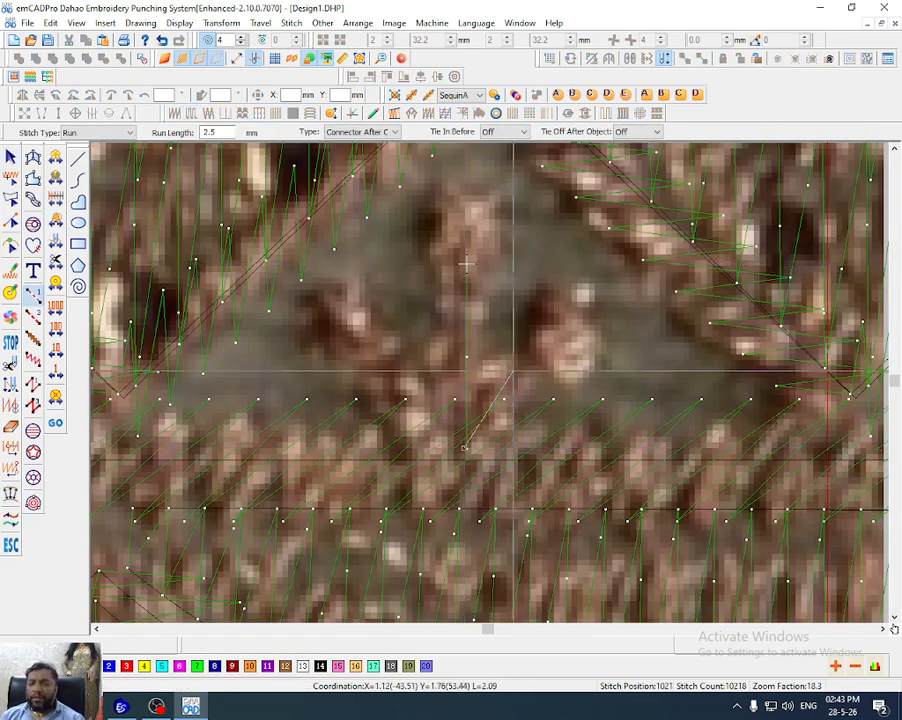
pyautogui.press('Return')
pyautogui.press('d')
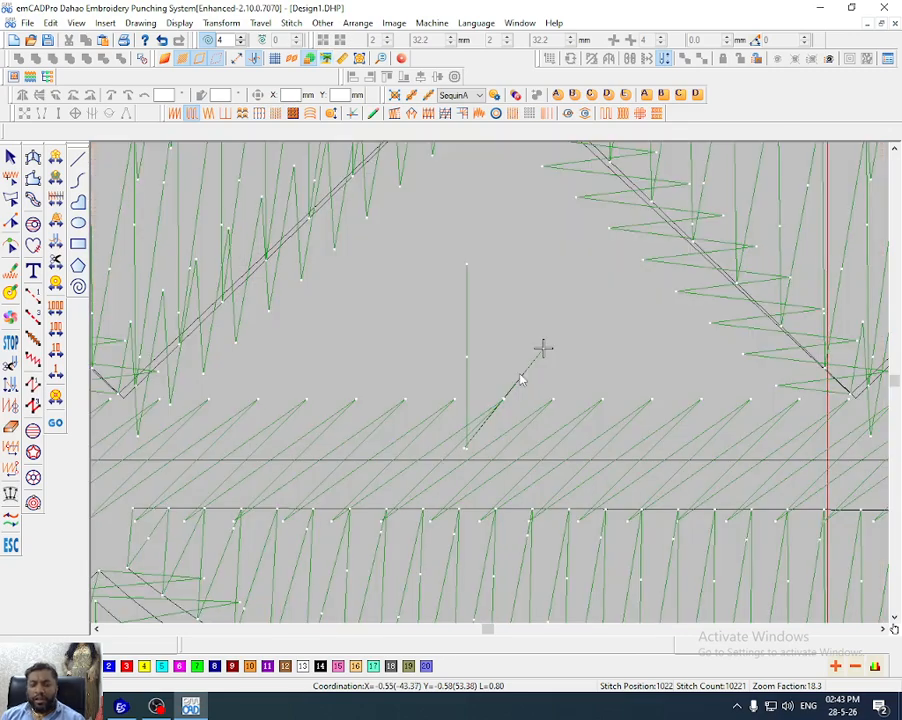
# Add a zigzag-filled circle about 2.2 mm across at the branch's end, and move its stitch start point to where the branch meets it
pyautogui.press('s')
pyautogui.click(573, 312)
pyautogui.click(567, 358)
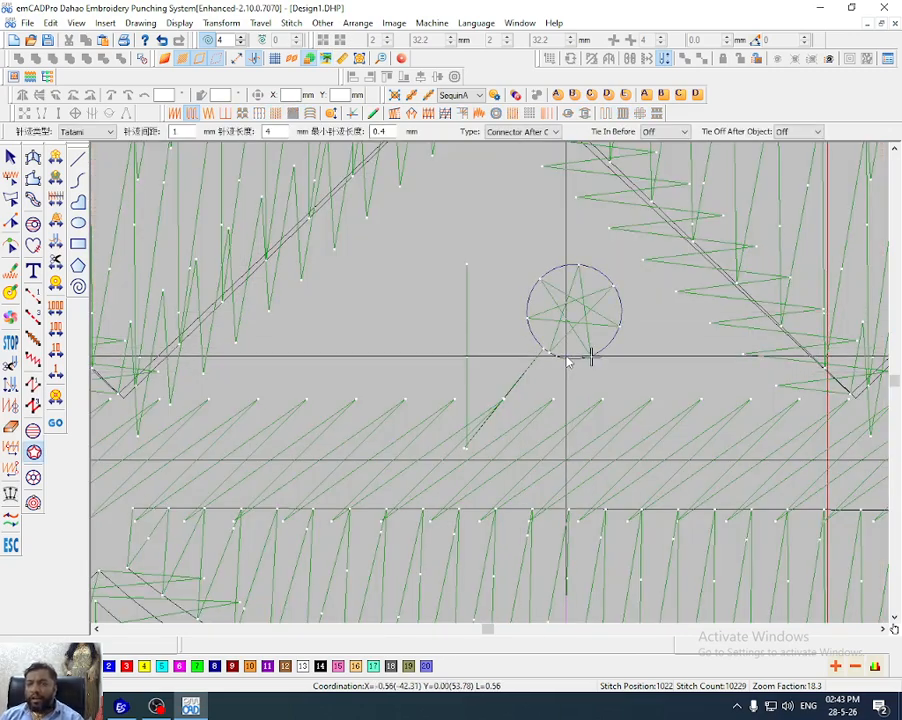
pyautogui.press('Escape')
pyautogui.press('h')
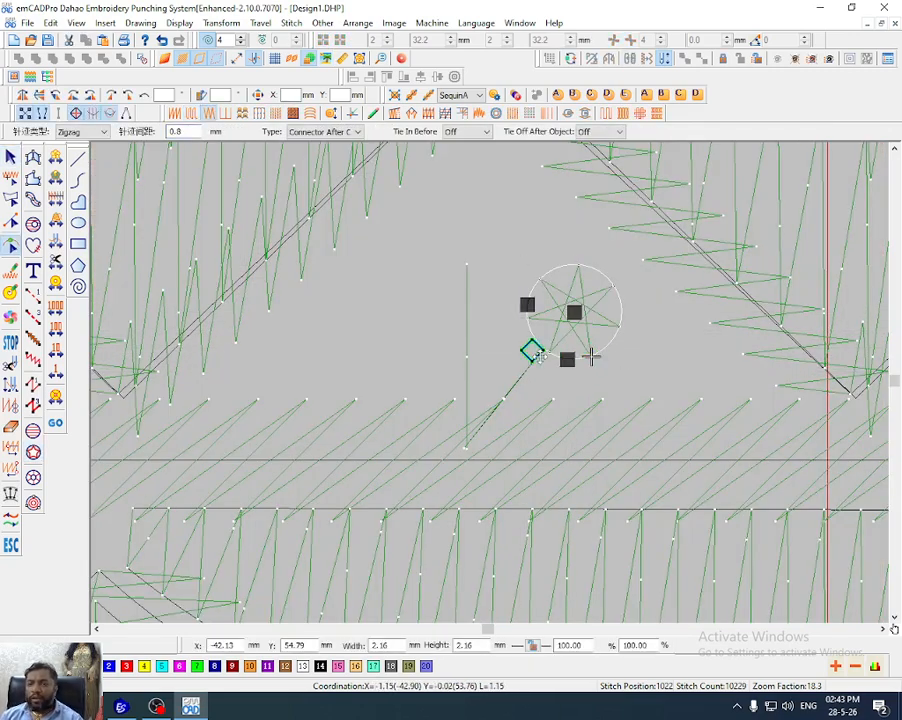
pyautogui.moveTo(540, 356); pyautogui.dragTo(540, 345)
pyautogui.press('Escape')
pyautogui.rightClick(561, 324)
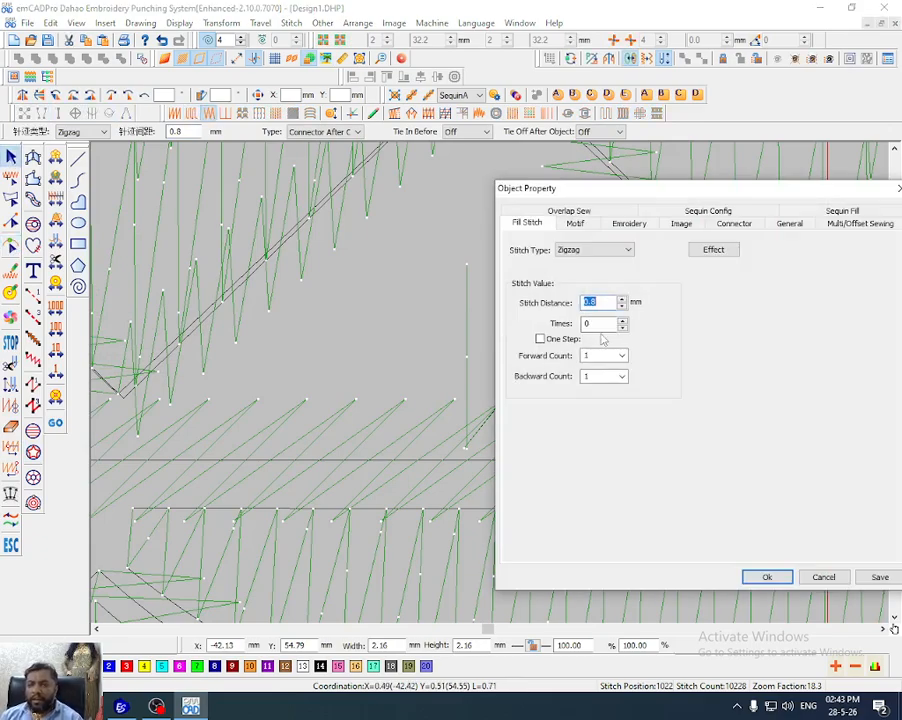
pyautogui.press('Return')
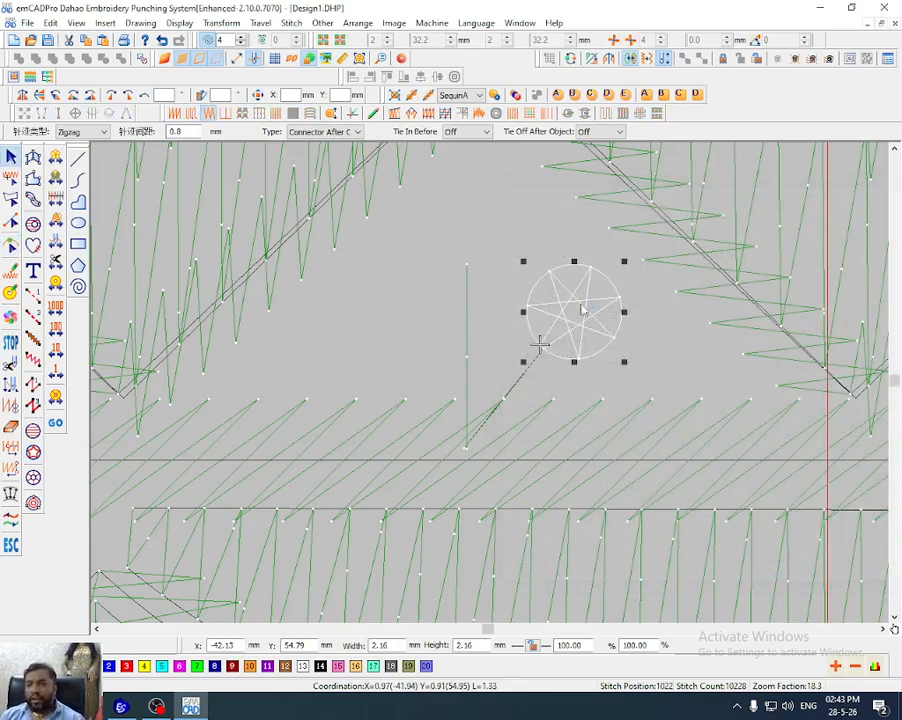
# Duplicate the branch line after the circle in the sewing order so the stitching returns to the stem's base
pyautogui.click(524, 367)
pyautogui.hotkey('ctrl', 'x')
pyautogui.hotkey('ctrl', 'v')
pyautogui.click(551, 352)
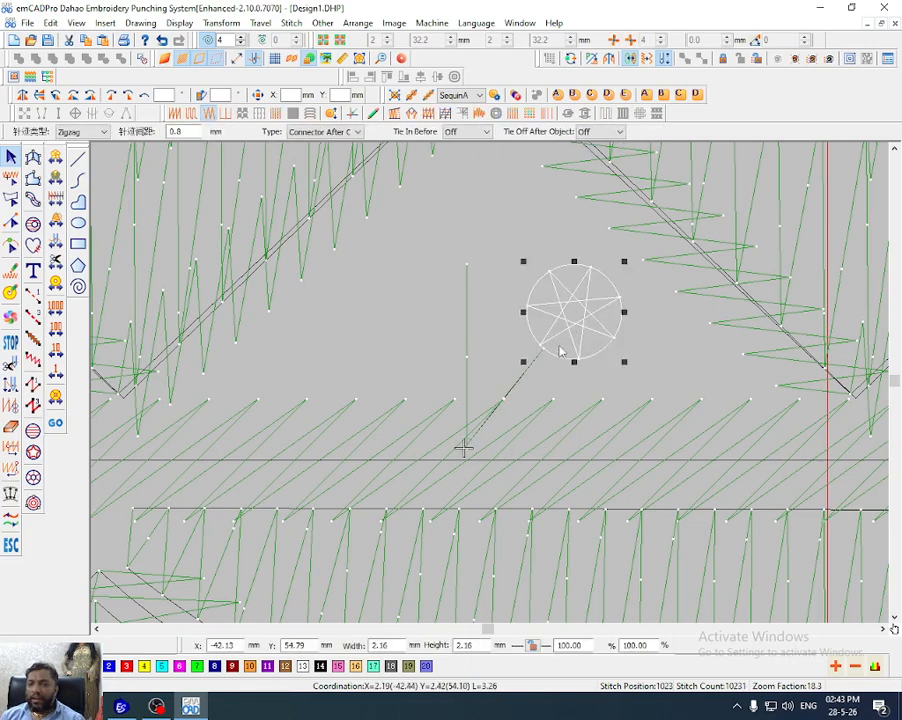
pyautogui.press('Delete')
pyautogui.hotkey('ctrl', 'z')
pyautogui.click(640, 352)
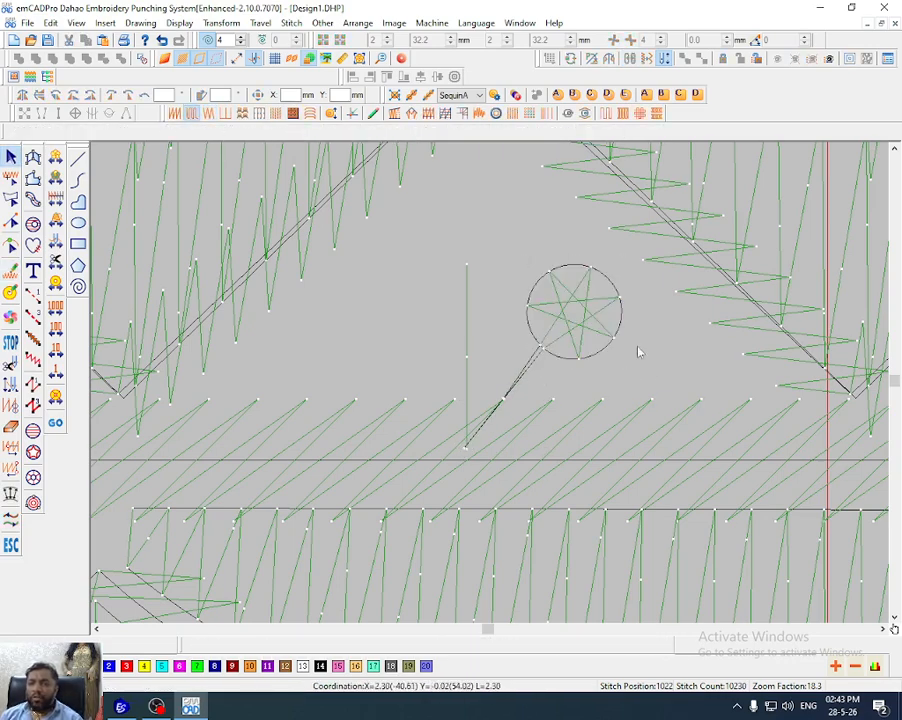
# Copy the branch with its circle and place the copy mirrored on the left side of the stem
pyautogui.click(527, 392)
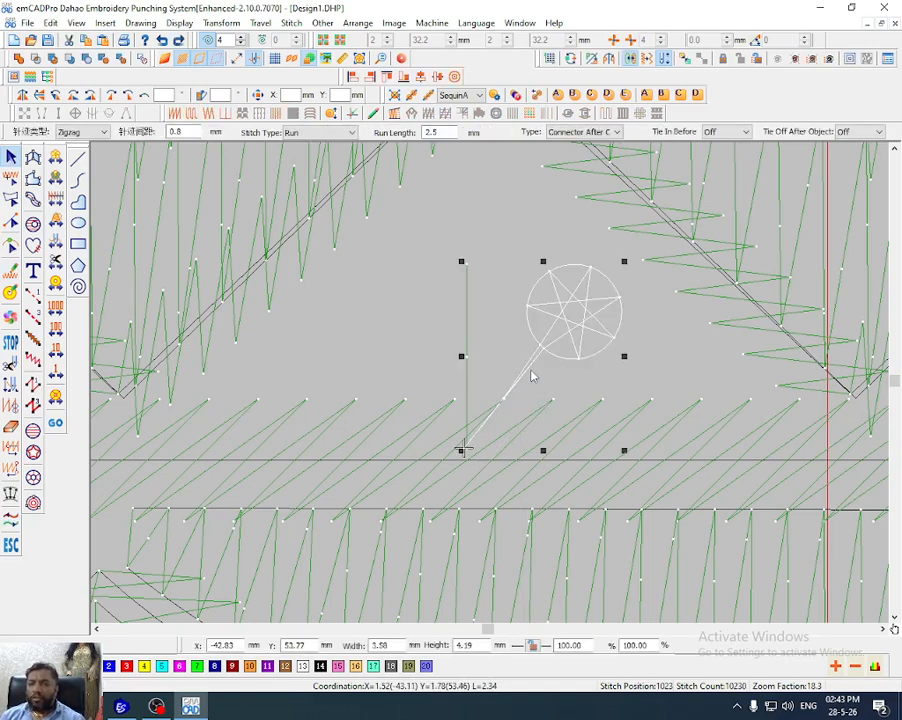
pyautogui.hotkey('ctrl', 'v')
pyautogui.moveTo(480, 328); pyautogui.dragTo(322, 343)
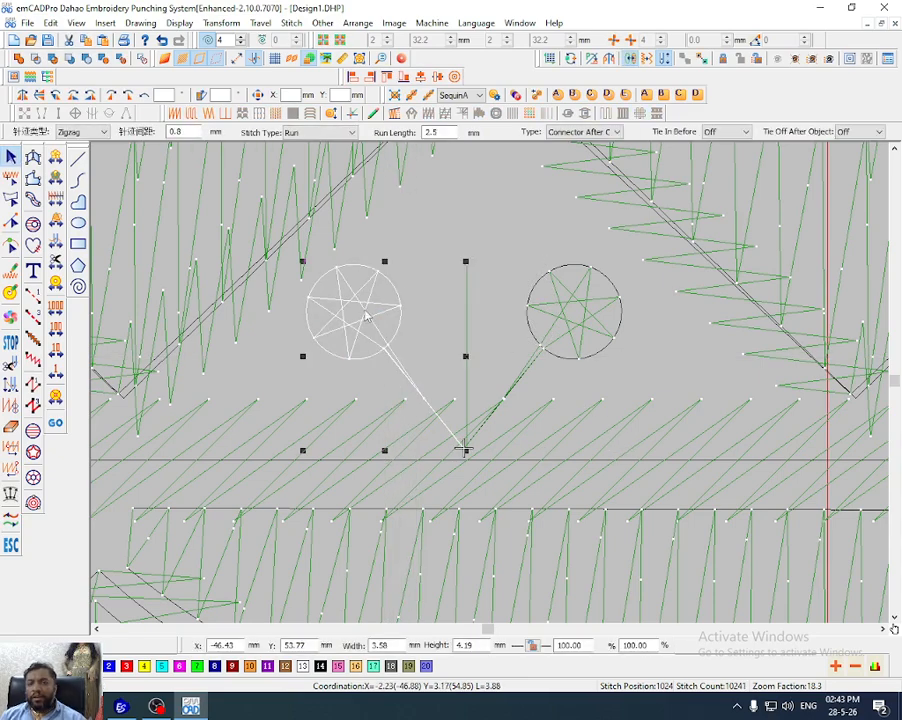
# Copy the left circle to the stem's upper end and move its stitch start point onto the stem tip
pyautogui.click(363, 317)
pyautogui.press('d')
pyautogui.moveTo(363, 318); pyautogui.dragTo(479, 231, button='right')
pyautogui.press('h')
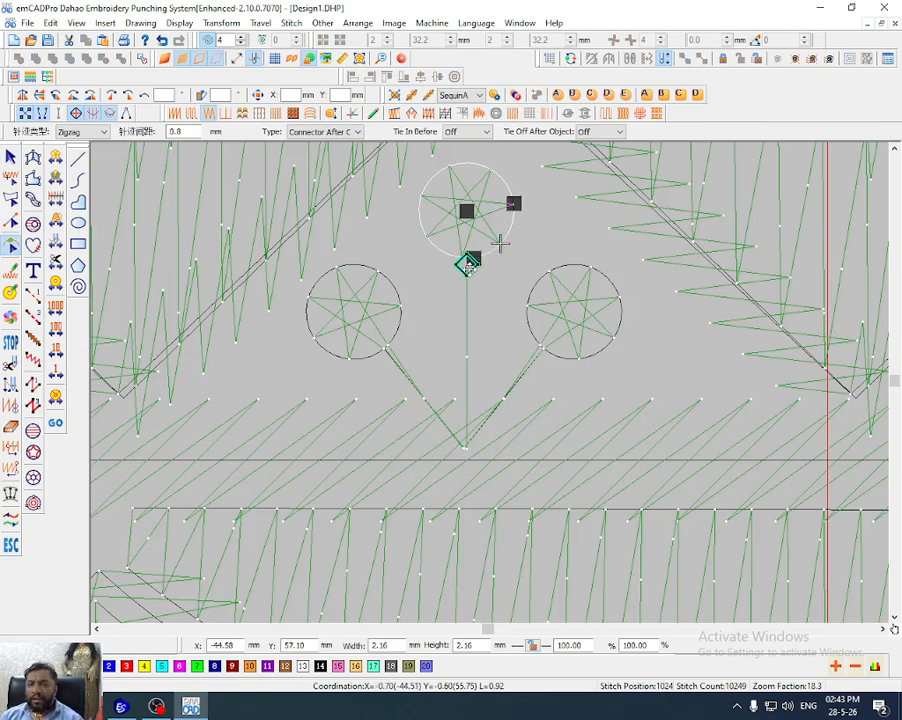
pyautogui.moveTo(469, 268); pyautogui.dragTo(467, 268)
pyautogui.press('Escape')
# Re-sequence the upper circle by cutting and pasting so that it is stitched at the stem tip
pyautogui.hotkey('ctrl', 'x')
pyautogui.press('e')
pyautogui.click(466, 264)
pyautogui.hotkey('ctrl', 'v')
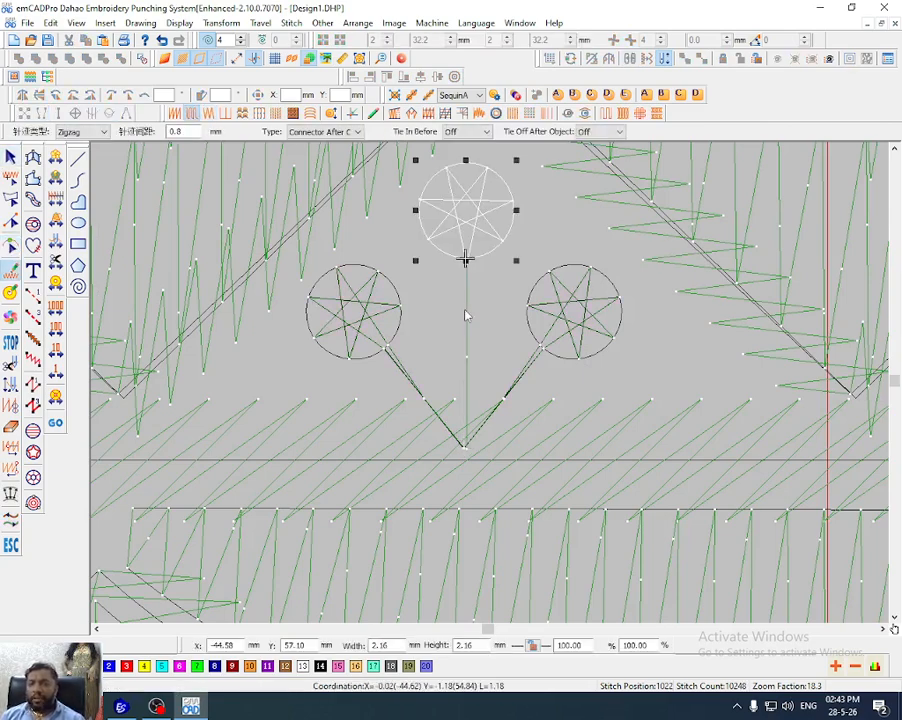
pyautogui.press('Escape')
pyautogui.click(466, 316)
pyautogui.keyDown('ctrl'); pyautogui.click(469, 232); pyautogui.keyUp('ctrl')
pyautogui.click(467, 323)
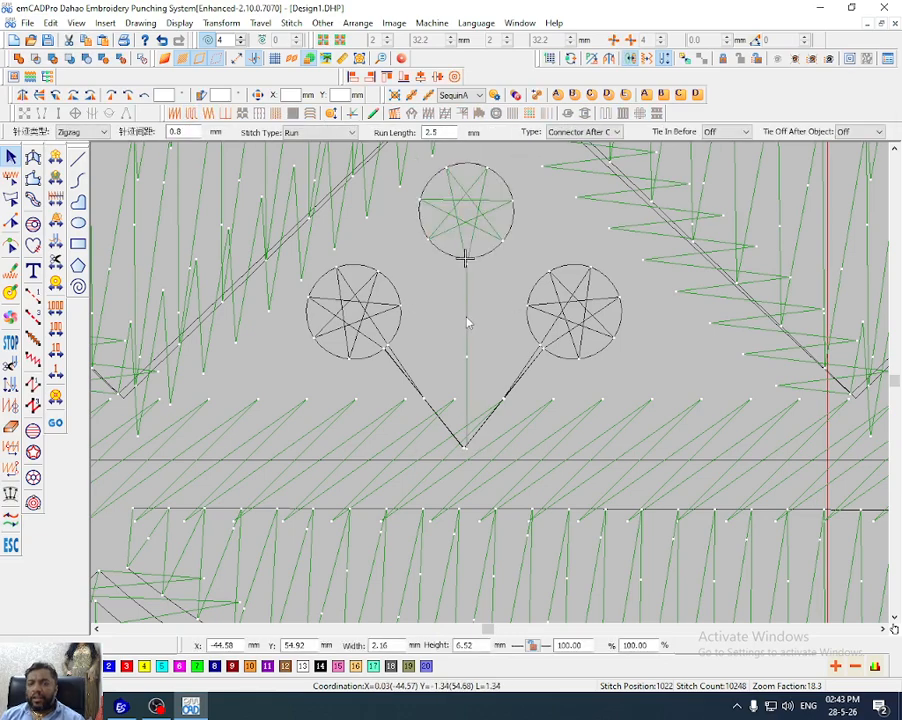
pyautogui.hotkey('ctrl', 'x')
pyautogui.hotkey('ctrl', 'v')
pyautogui.scroll(-1, 467, 322)
pyautogui.press('Escape')
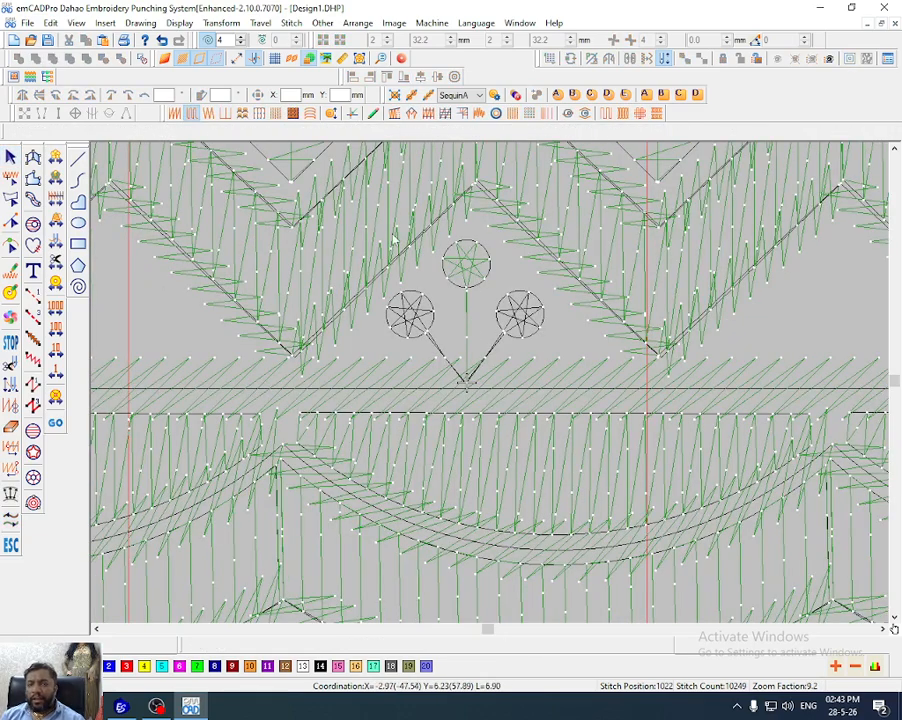
# Select the whole three-circle flower and move it about 0.4 mm right and 0.4 mm up, centring it beneath the zigzag peak
pyautogui.moveTo(323, 163); pyautogui.dragTo(572, 420)
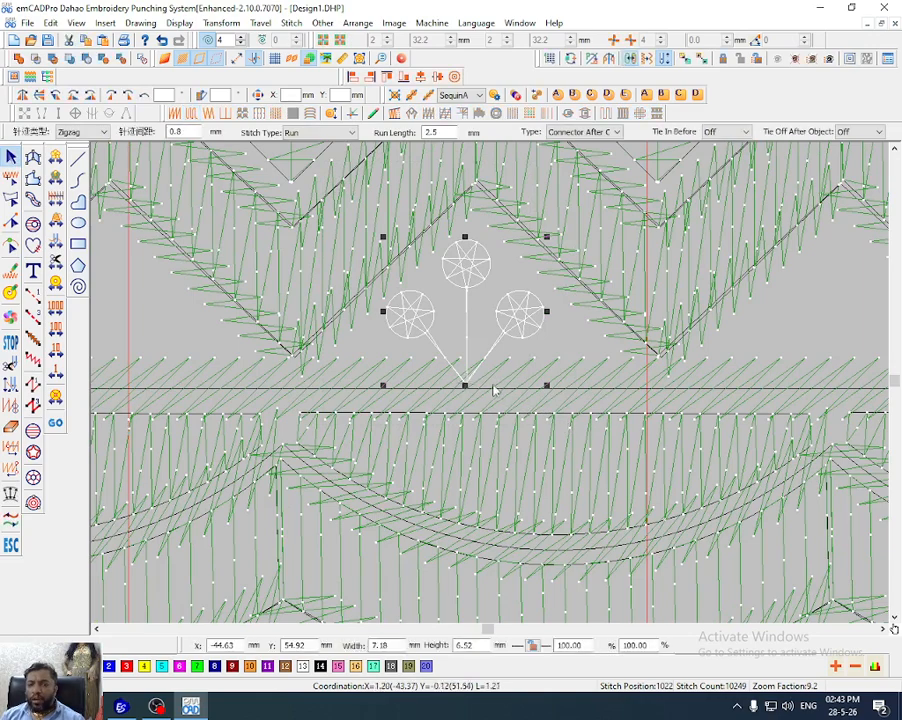
pyautogui.moveTo(485, 311); pyautogui.dragTo(495, 307)
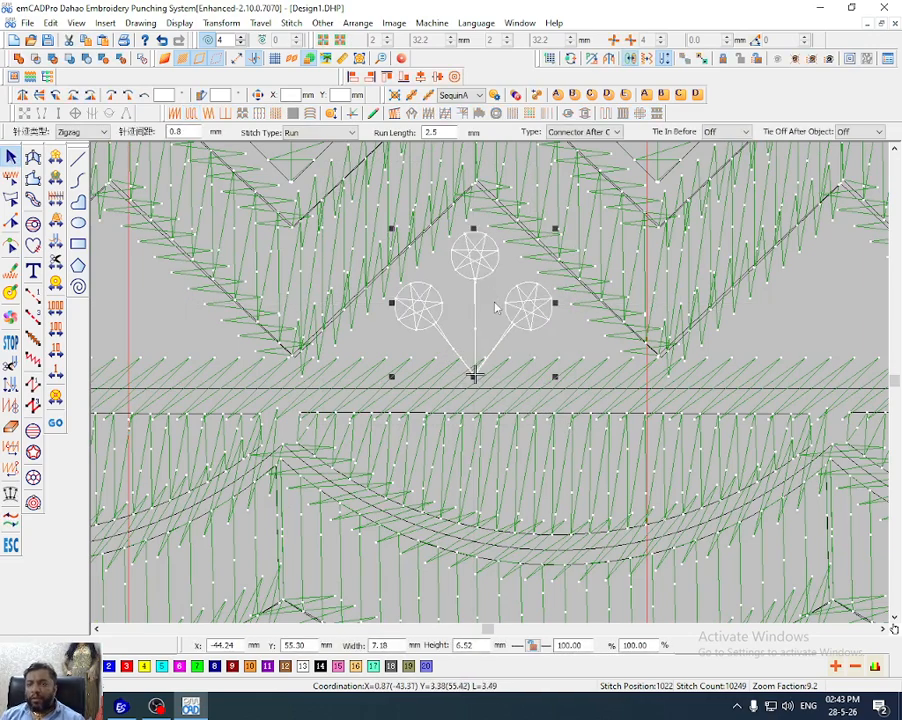
pyautogui.press('Escape')
# Draw a horizontal running-stitch baseline about 16.8 mm wide beneath the flower, between two zigzag tips, and select it together with the flower
pyautogui.press('1')
pyautogui.click(657, 387)
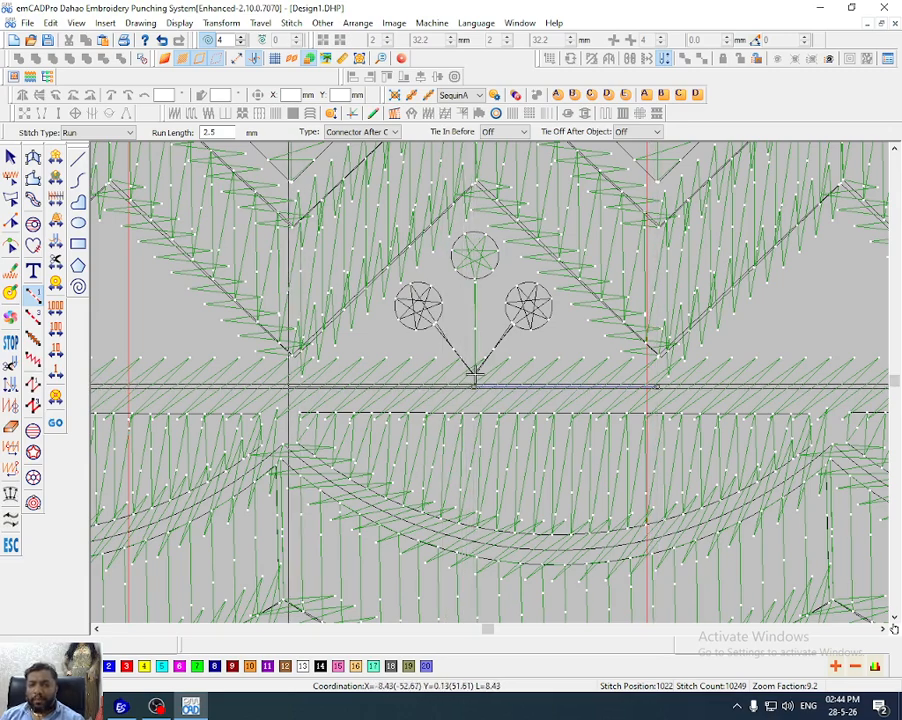
pyautogui.click(475, 373)
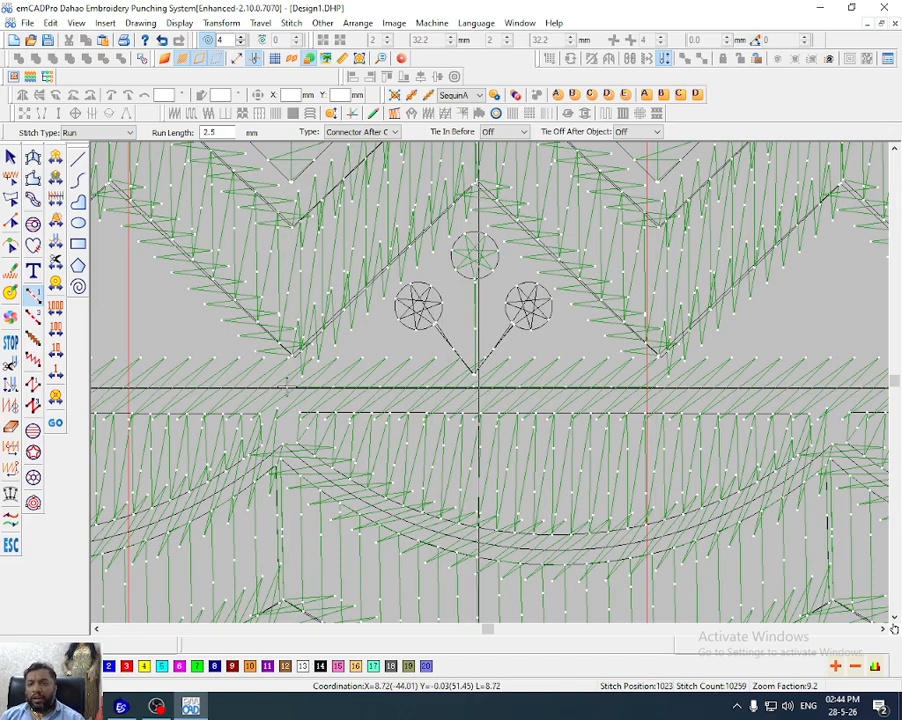
pyautogui.press('Escape')
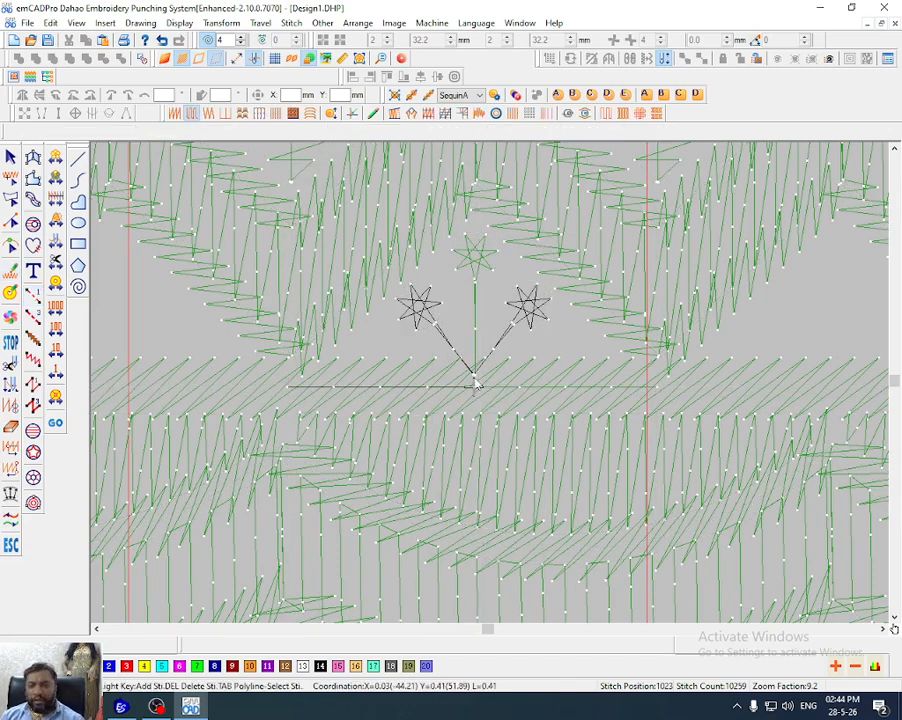
pyautogui.click(475, 378)
pyautogui.press('Delete')
pyautogui.hotkey('ctrl', 'z')
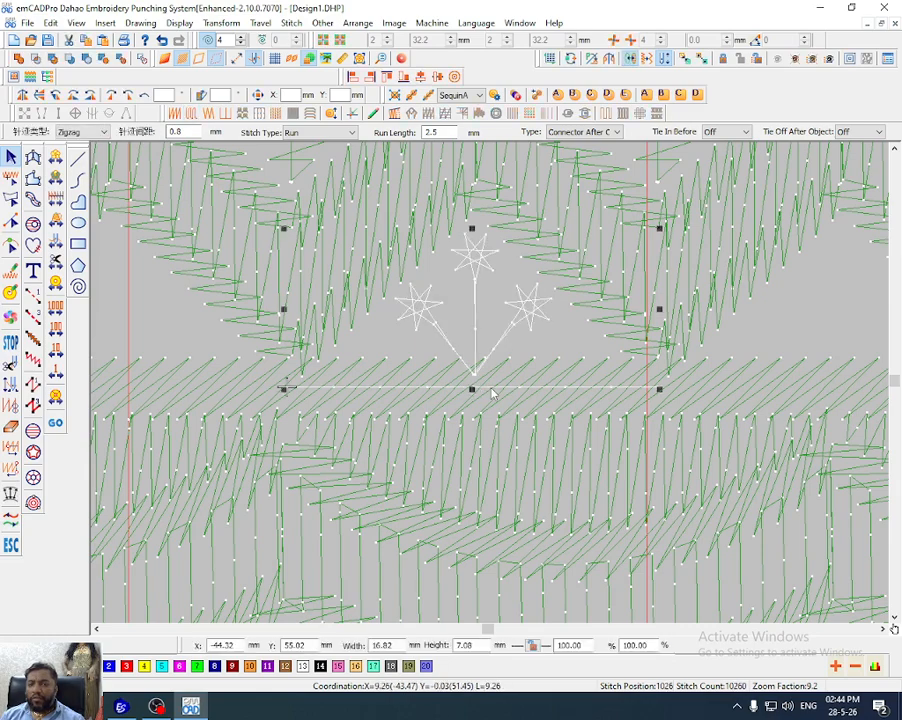
# Move the flower and its baseline about 50 mm right into the last gap of the zigzag row
pyautogui.scroll(-2, 490, 410)
pyautogui.click(490, 405)
pyautogui.keyDown('ctrl'); pyautogui.moveTo(490, 405); pyautogui.dragTo(566, 405); pyautogui.keyUp('ctrl')
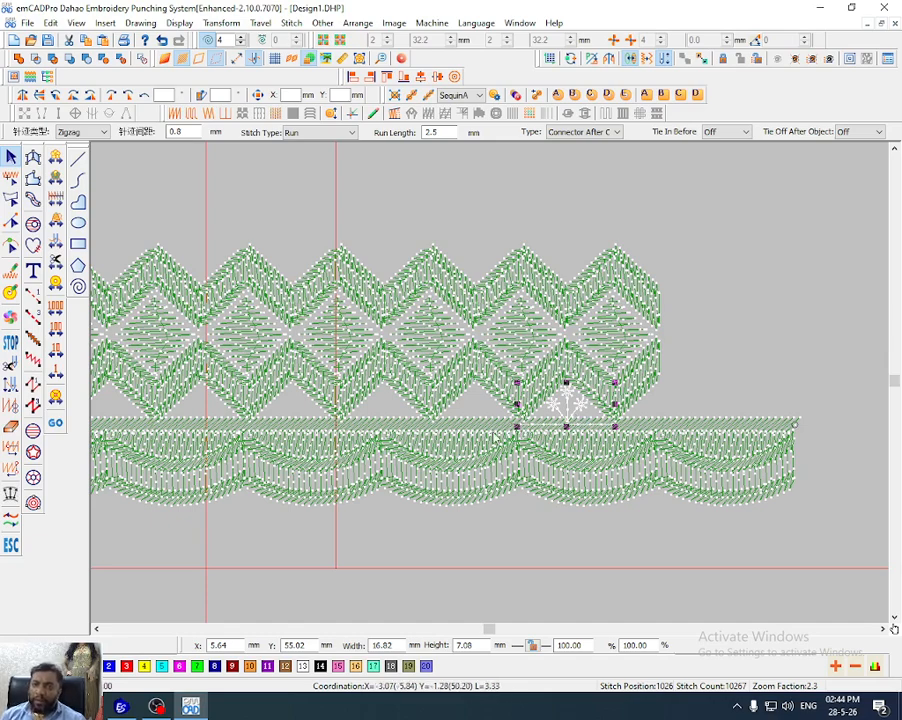
# Check the horizontal copy distance in the options and copy the flower repeatedly to the left at that 16.66 mm spacing along the row
pyautogui.click(256, 58)
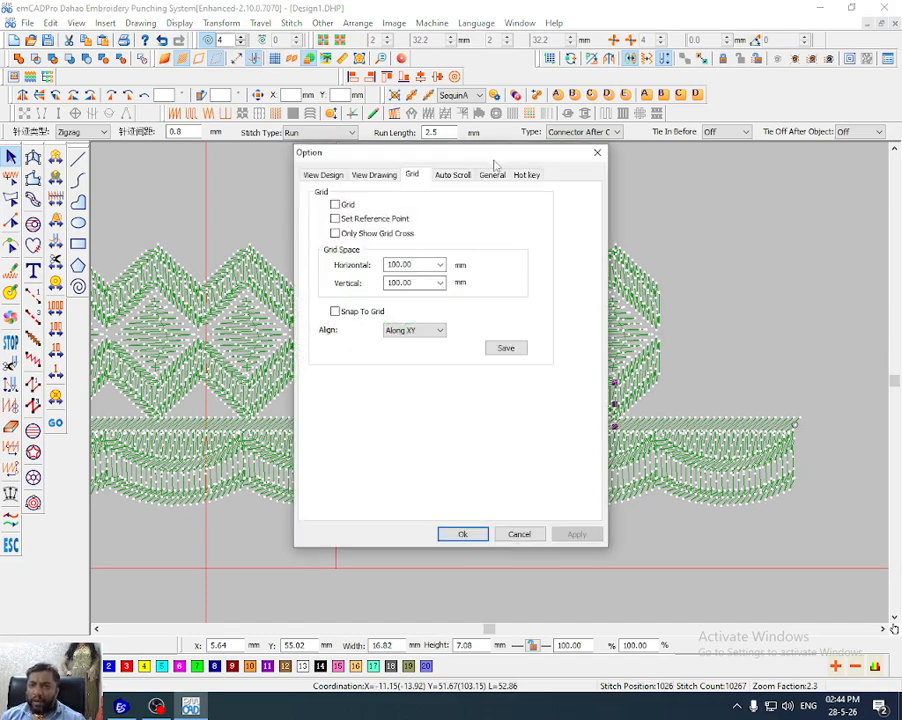
pyautogui.click(493, 175)
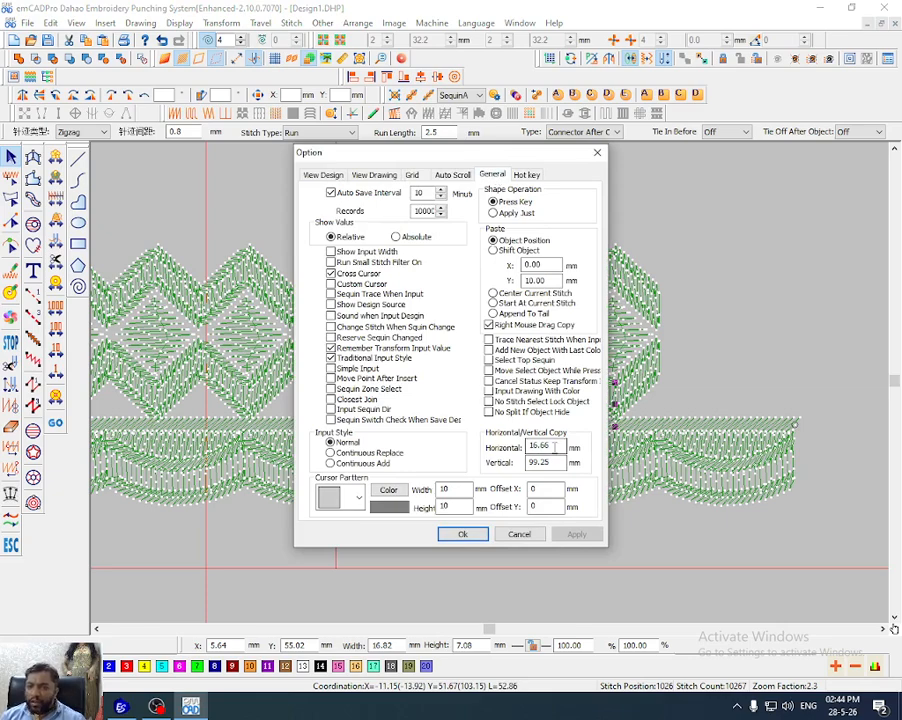
pyautogui.click(519, 534)
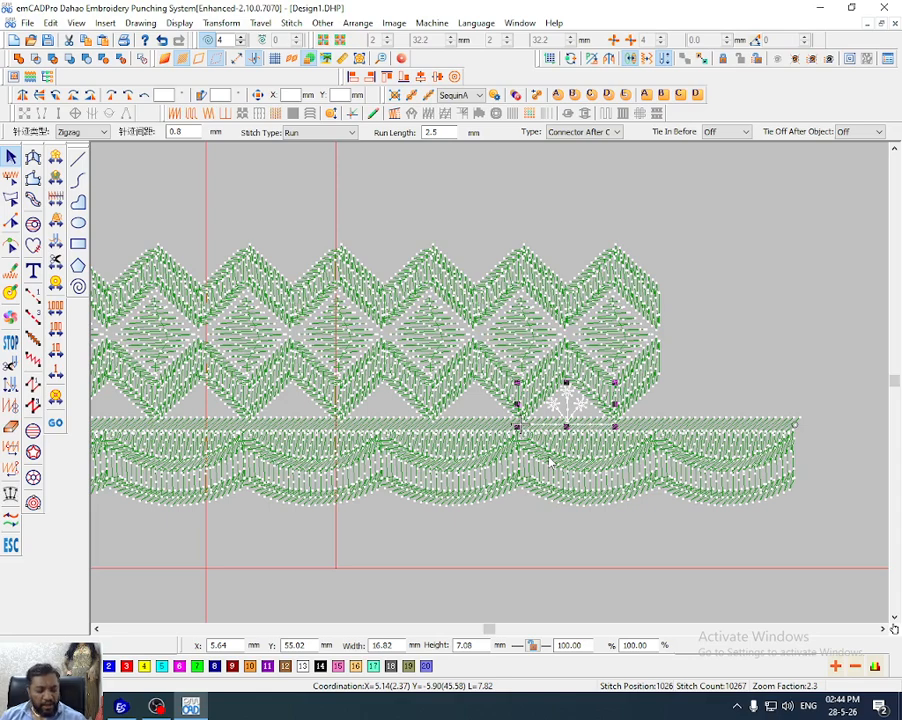
pyautogui.hotkey('ctrl', 'd')
pyautogui.hotkey('ctrl', 'd')
pyautogui.hotkey('ctrl', 'd')
pyautogui.hotkey('ctrl', 'd')
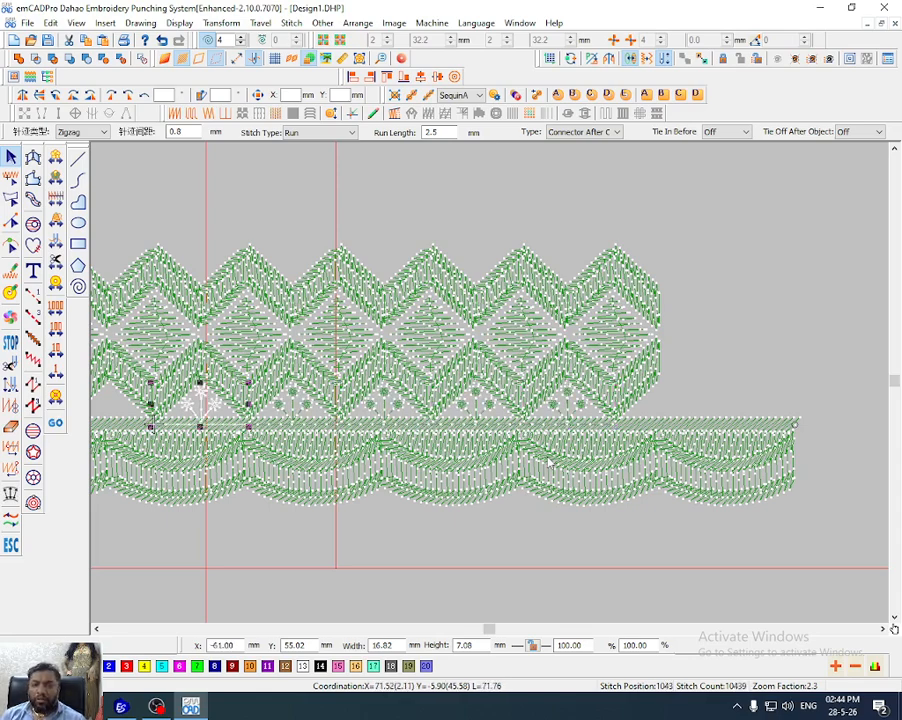
# Select the diamond band with its flowers, shift it about 28 mm right above the scalloped edge, and check its position against the scan
pyautogui.scroll(-4, 549, 462)
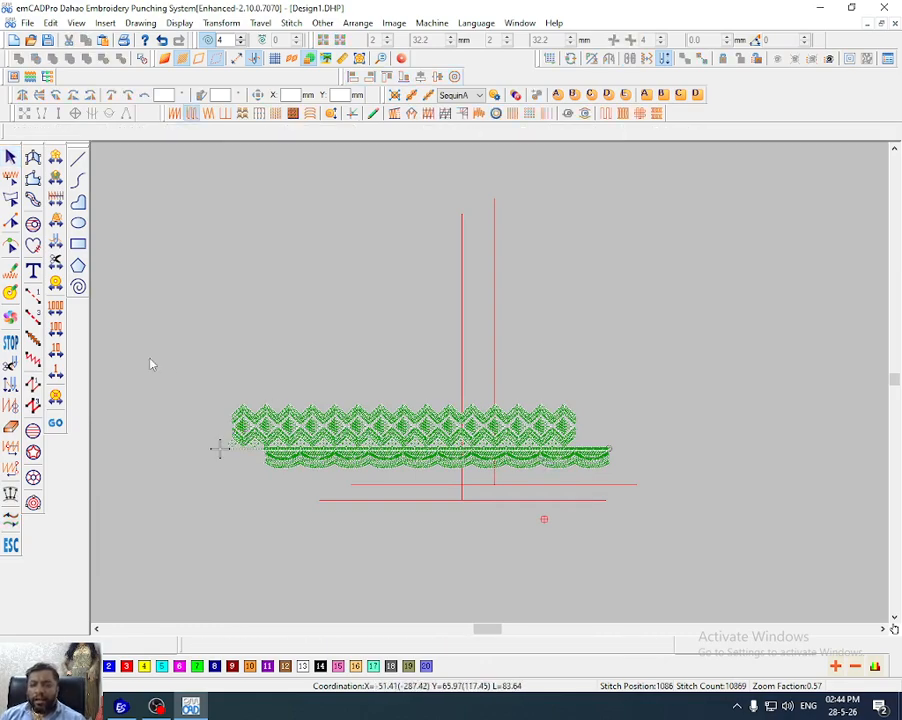
pyautogui.moveTo(152, 358); pyautogui.dragTo(582, 452)
pyautogui.moveTo(398, 424); pyautogui.dragTo(436, 425)
pyautogui.press('z')
pyautogui.moveTo(396, 362); pyautogui.dragTo(496, 494)
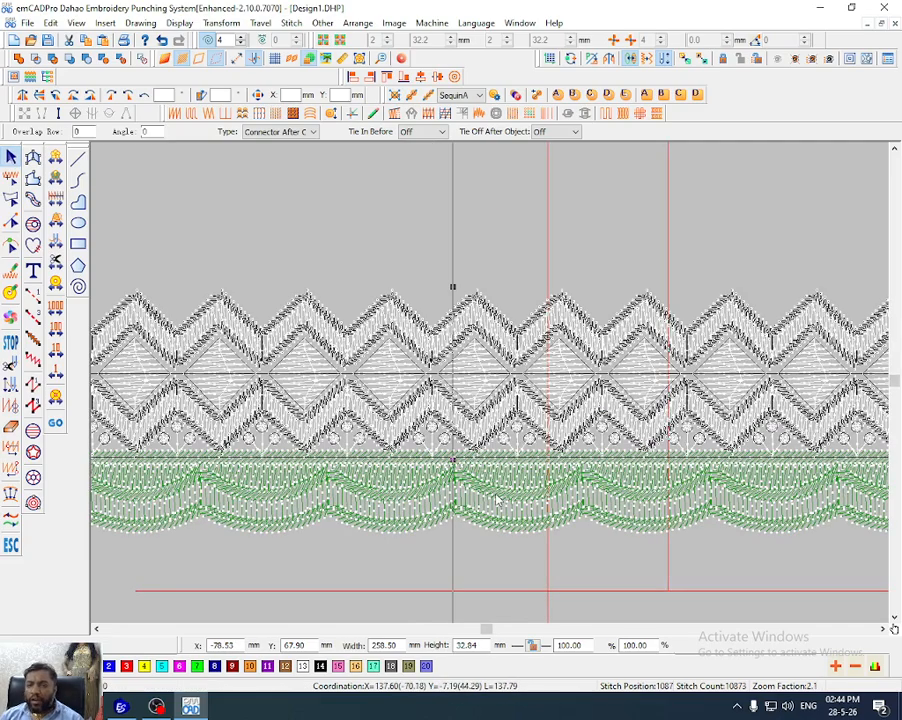
pyautogui.press('s')
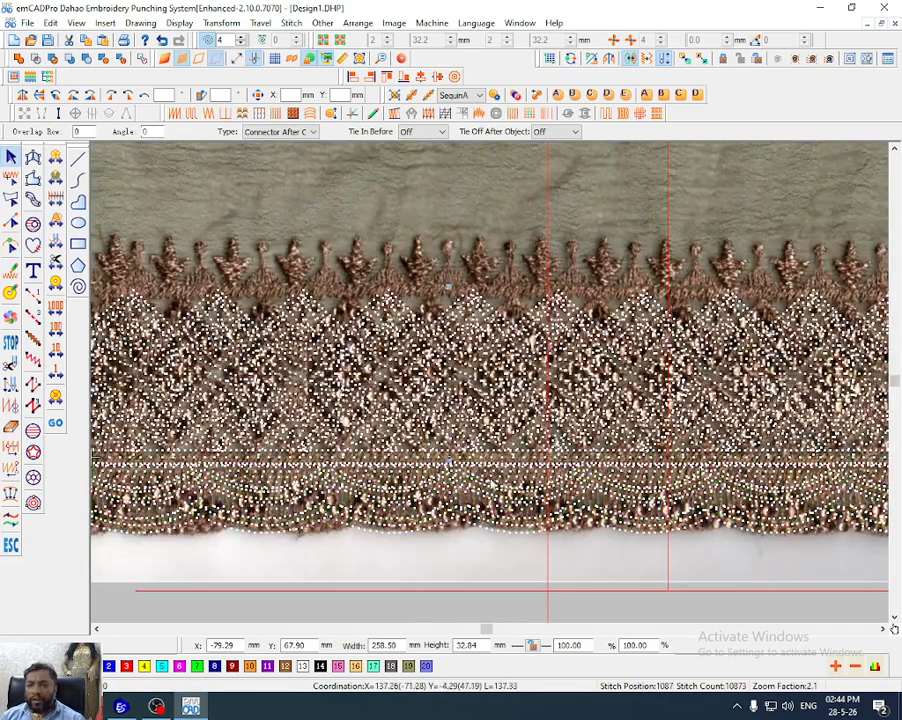
pyautogui.press('z')
pyautogui.moveTo(475, 236); pyautogui.dragTo(530, 376)
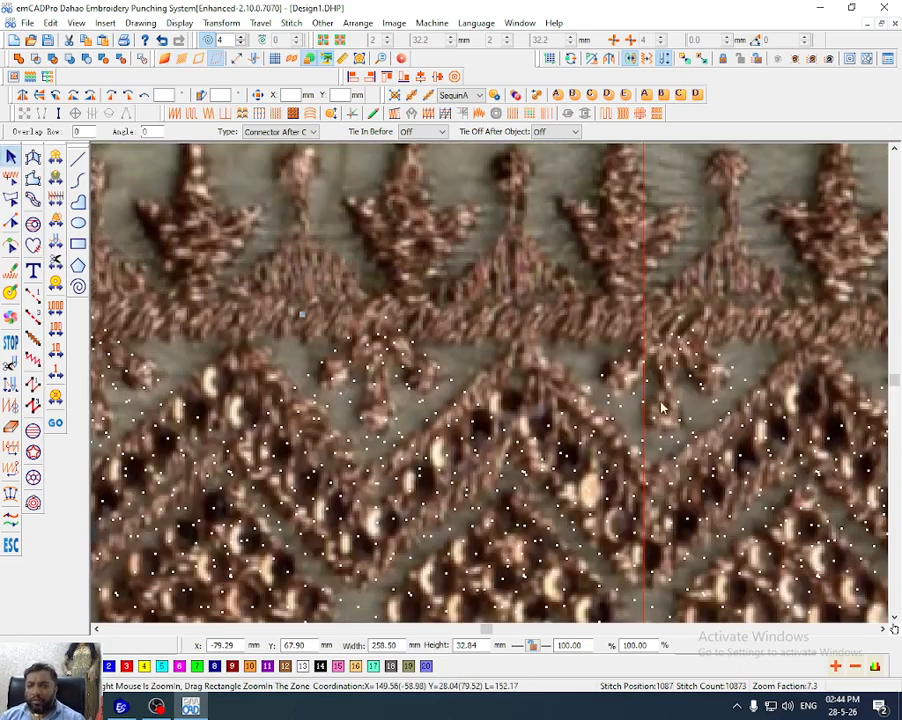
pyautogui.press('d')
pyautogui.scroll(-3, 670, 405)
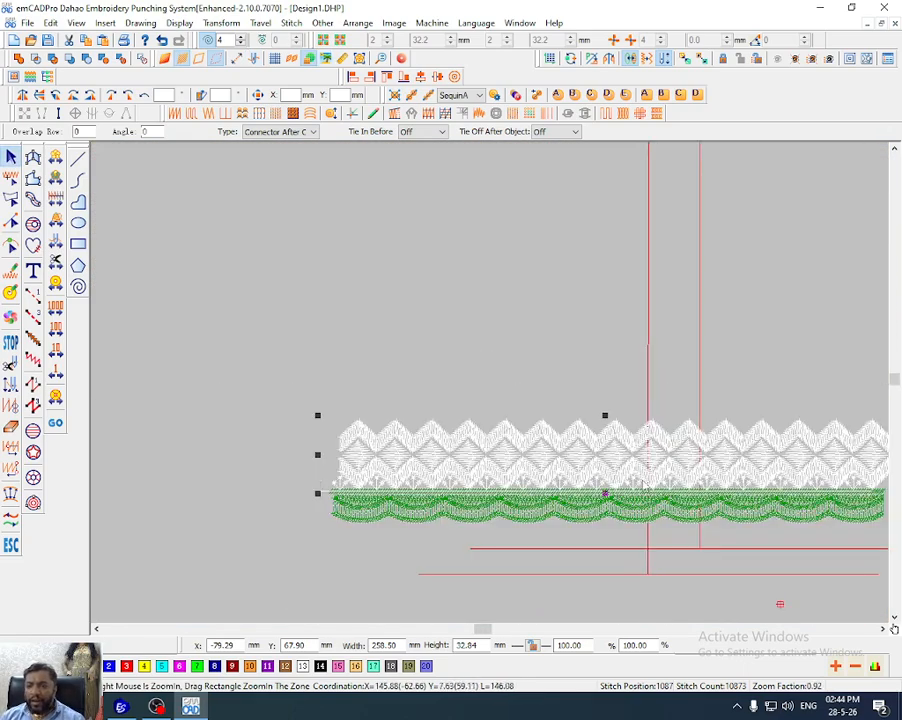
# Isolate the diamond band, select only its row of small flowers with their baselines, and show the rest of the design again
pyautogui.moveTo(647, 529); pyautogui.dragTo(645, 527)
pyautogui.hotkey('shift', 's')
pyautogui.scroll(-1, 618, 494)
pyautogui.click(592, 478)
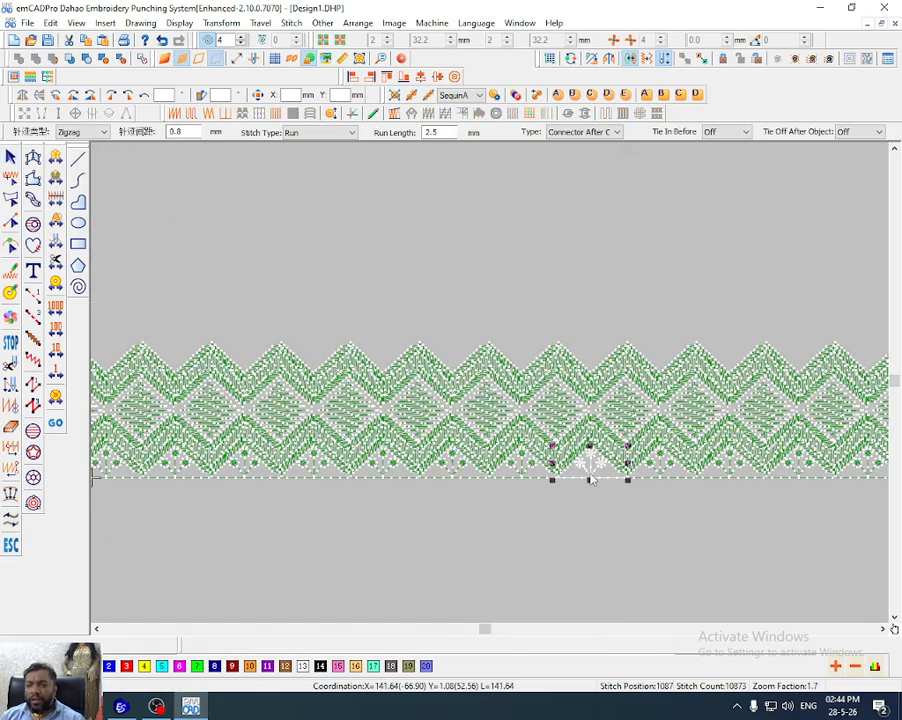
pyautogui.scroll(-1, 602, 487)
pyautogui.moveTo(858, 526); pyautogui.dragTo(223, 461)
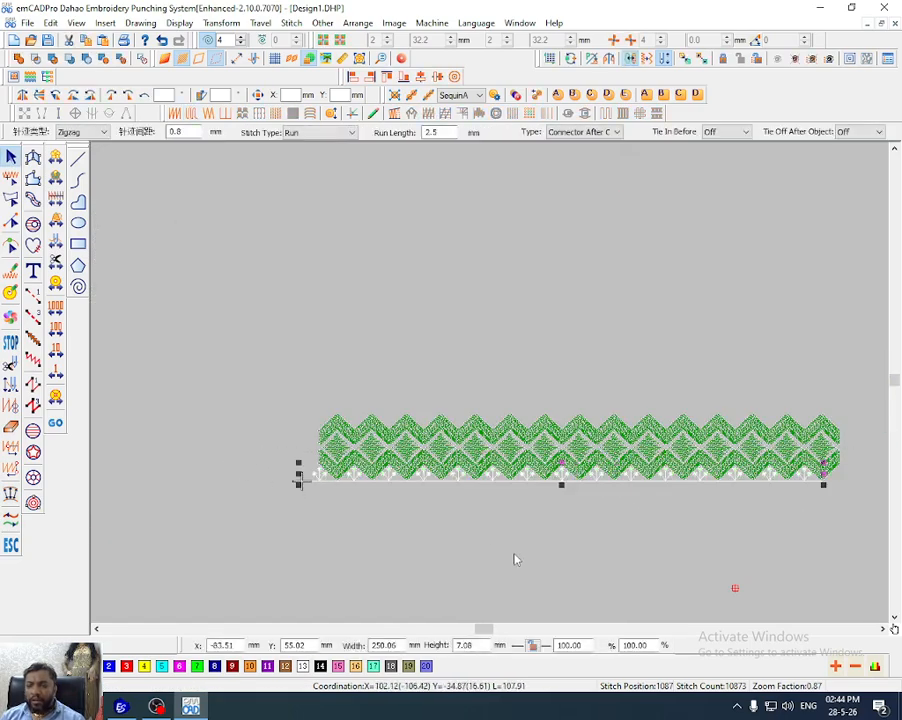
pyautogui.hotkey('shift', 's')
pyautogui.press('z')
pyautogui.moveTo(506, 435); pyautogui.dragTo(636, 513)
pyautogui.click(560, 443)
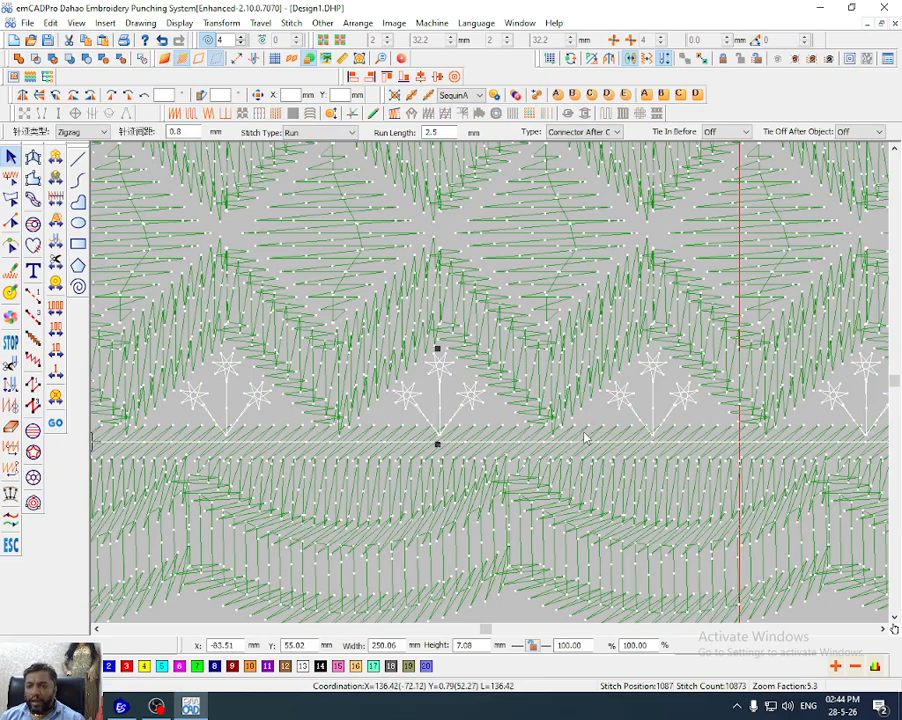
pyautogui.moveTo(600, 434); pyautogui.dragTo(600, 487)
pyautogui.click(607, 446)
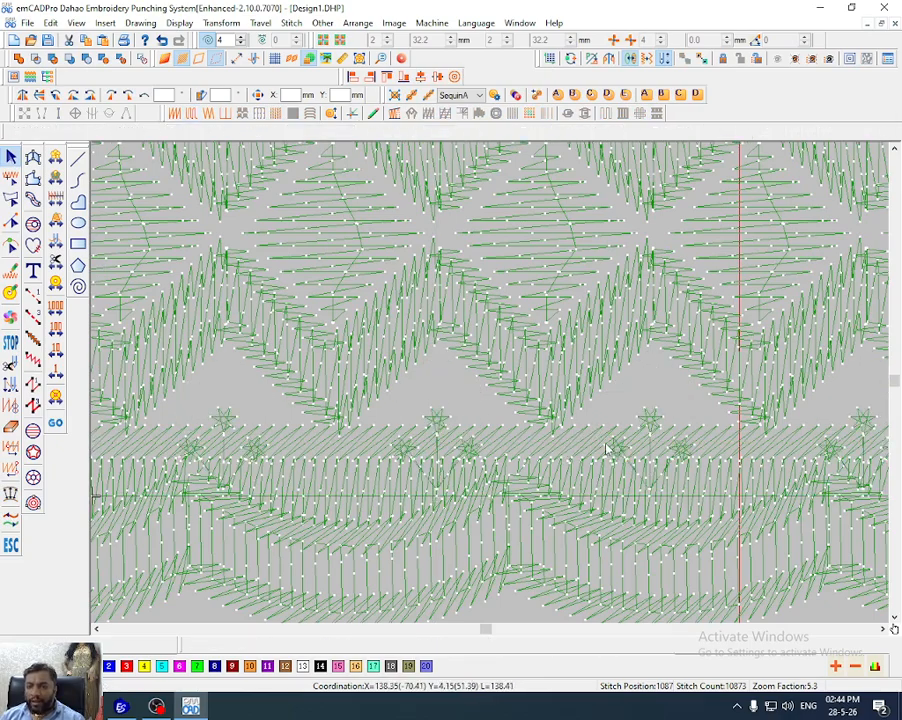
pyautogui.click(592, 447)
pyautogui.hotkey('ctrl', 'z')
# Add the horizontal stitched band to the selected flower row and place a vertically mirrored copy of both along the upper zigzag edge
pyautogui.keyDown('ctrl'); pyautogui.click(649, 404); pyautogui.keyUp('ctrl')
pyautogui.scroll(-2, 648, 404)
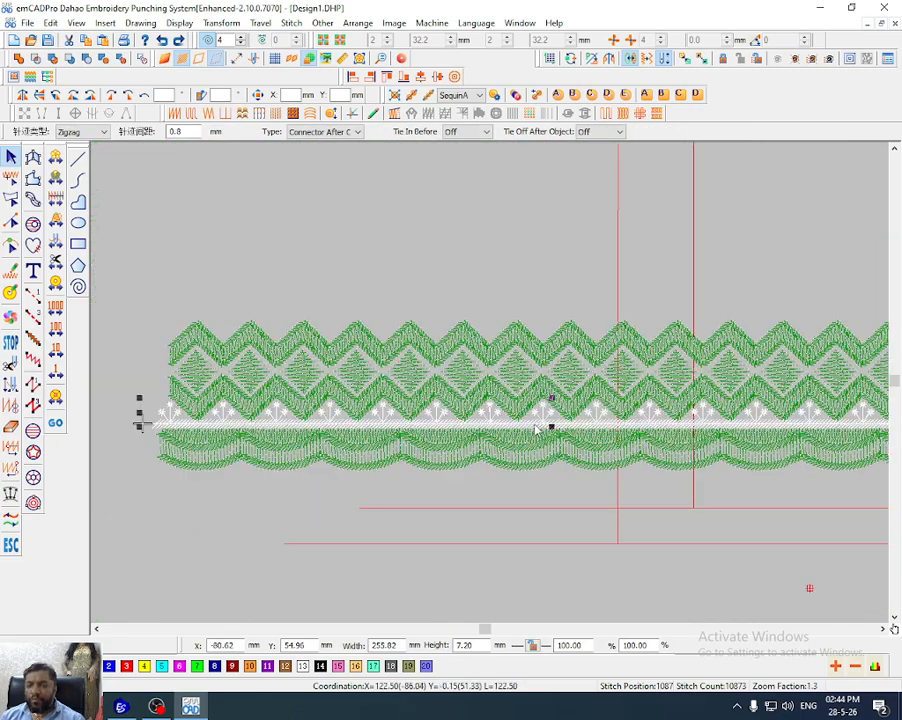
pyautogui.moveTo(549, 426); pyautogui.dragTo(545, 335)
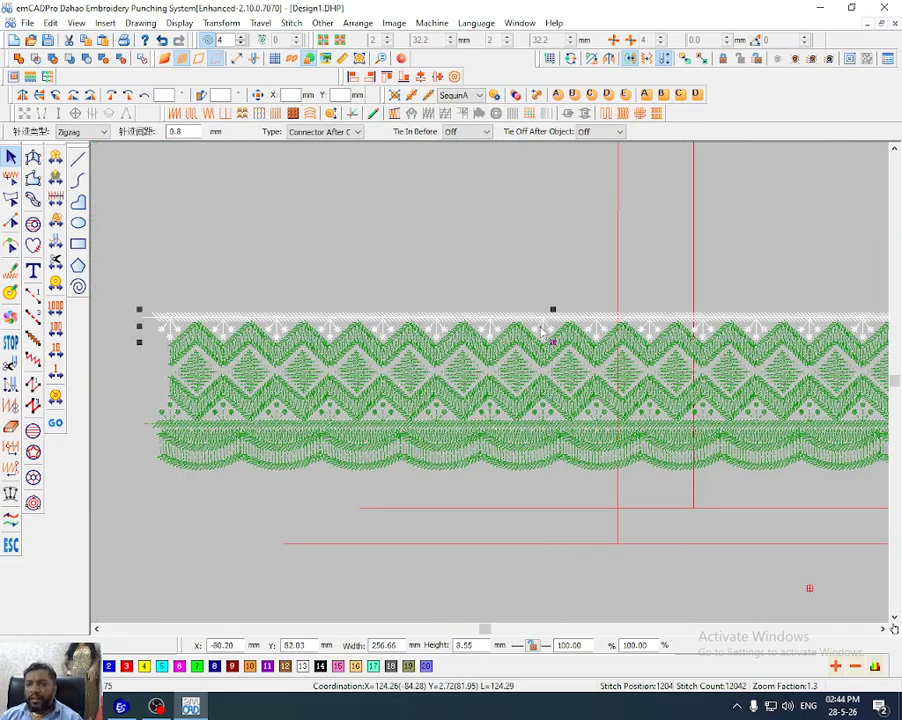
pyautogui.press('Up')
pyautogui.press('z')
pyautogui.moveTo(580, 296); pyautogui.dragTo(584, 372)
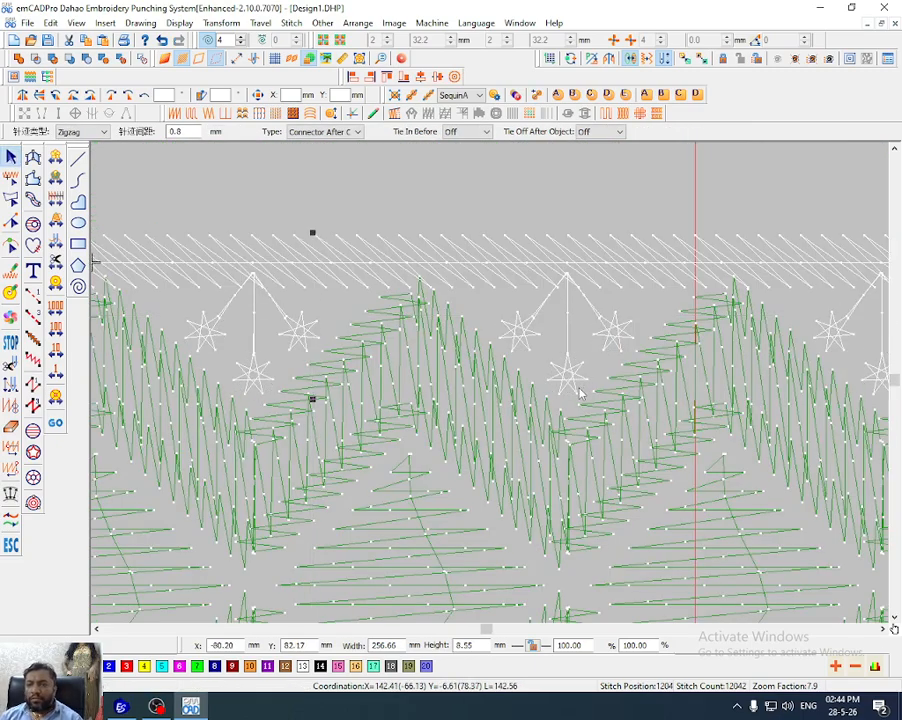
# Compare the mirrored flower row and band with the scan along the border's upper edge
pyautogui.press('d')
pyautogui.scroll(-2, 574, 382)
pyautogui.press('z')
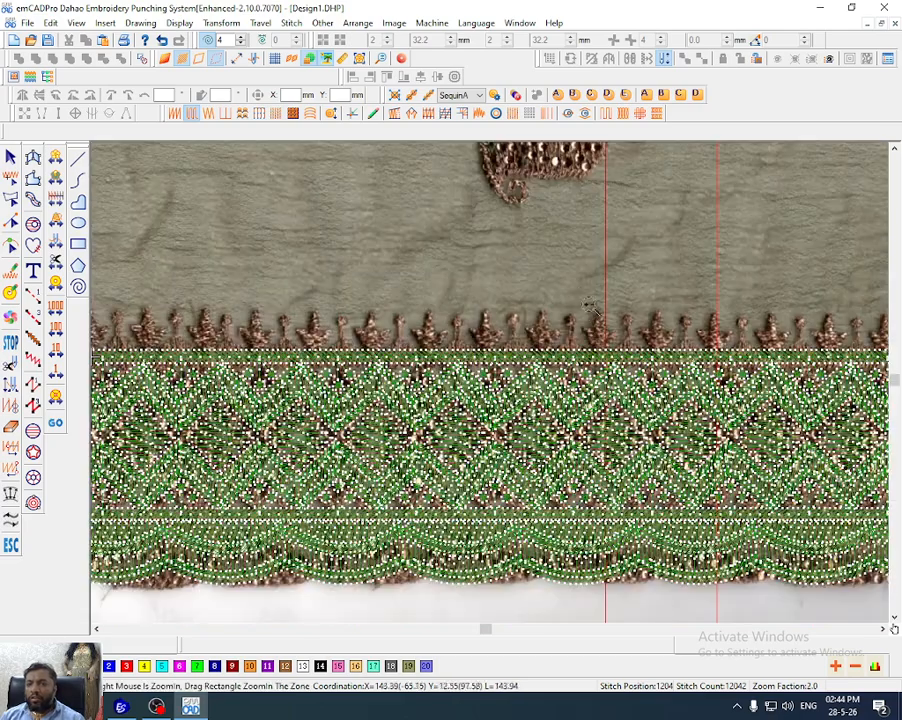
pyautogui.moveTo(572, 278); pyautogui.dragTo(600, 401)
pyautogui.press('Escape')
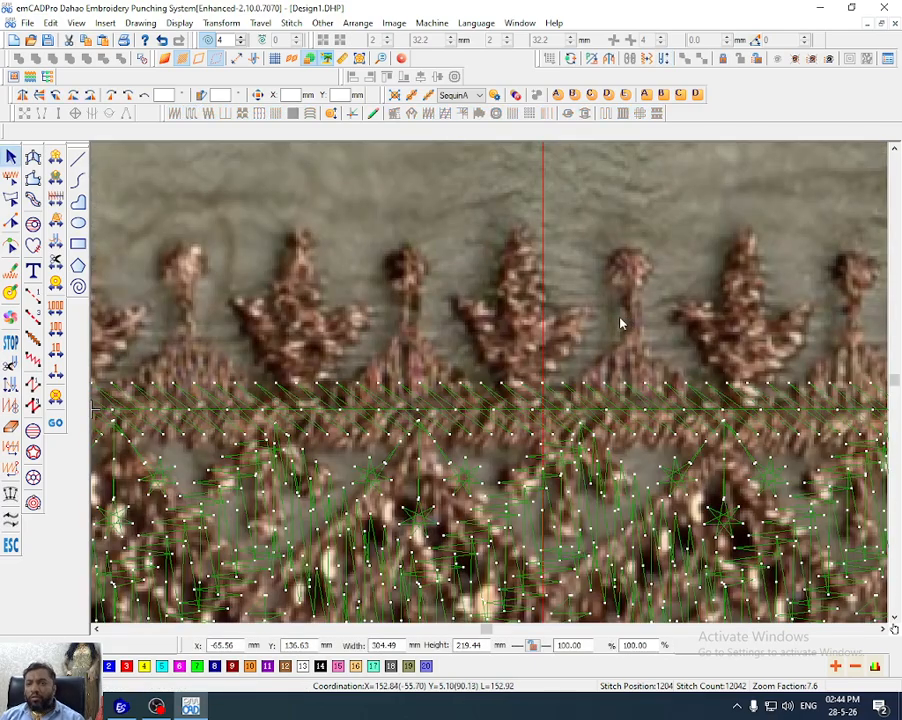
pyautogui.scroll(-4, 618, 322)
pyautogui.scroll(-6, 615, 322)
# Skew the separate scan piece until its leaf motifs stand upright and shift it to centre one leaf on the vertical guide line
pyautogui.press('z')
pyautogui.moveTo(615, 255); pyautogui.dragTo(657, 364)
pyautogui.moveTo(513, 248); pyautogui.dragTo(549, 320)
pyautogui.press('Escape')
pyautogui.press('z')
pyautogui.moveTo(445, 282); pyautogui.dragTo(457, 402)
pyautogui.moveTo(616, 180); pyautogui.dragTo(643, 184)
pyautogui.moveTo(608, 368); pyautogui.dragTo(580, 365)
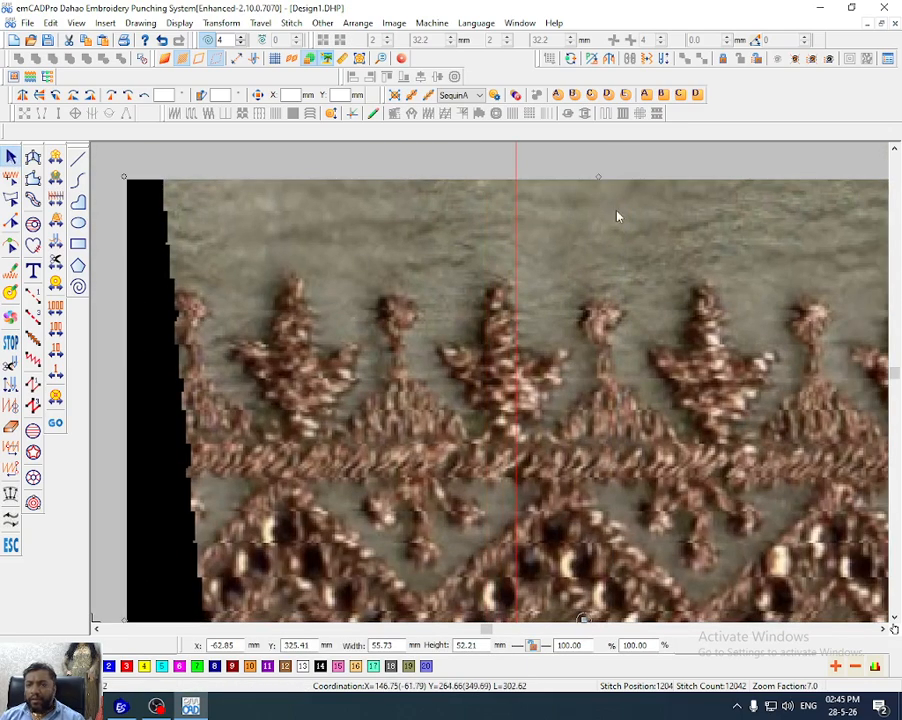
pyautogui.moveTo(600, 177); pyautogui.dragTo(608, 180)
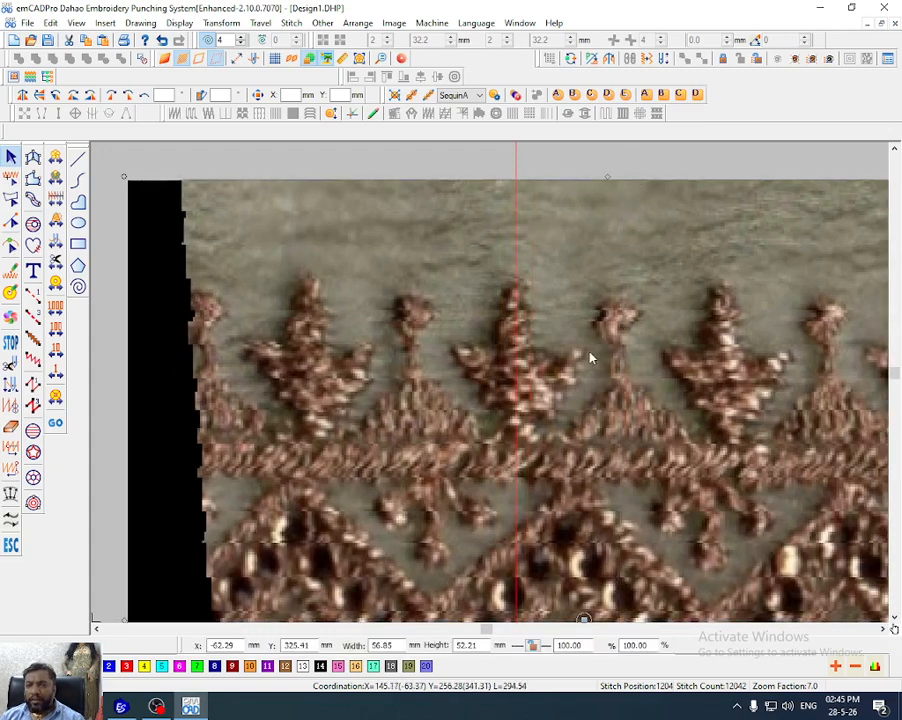
pyautogui.moveTo(590, 357); pyautogui.dragTo(586, 354)
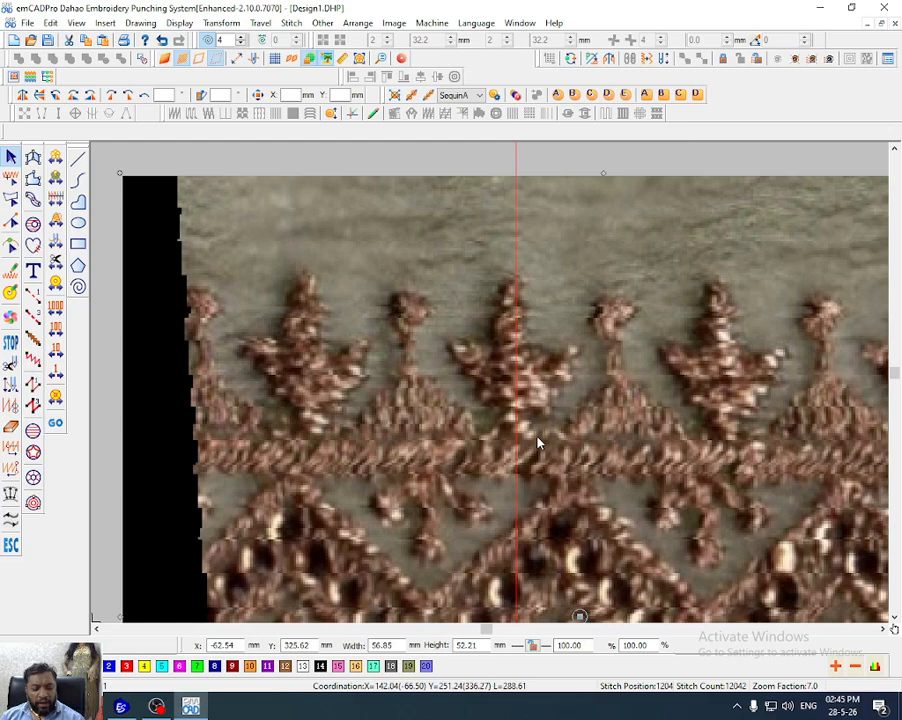
# Draw the right half of the leaf outline as a curve from its base to its tip, about 4 mm wide and 9.7 mm high
pyautogui.press('Escape')
pyautogui.click(78, 181)
pyautogui.press('z')
pyautogui.moveTo(450, 304); pyautogui.dragTo(650, 510)
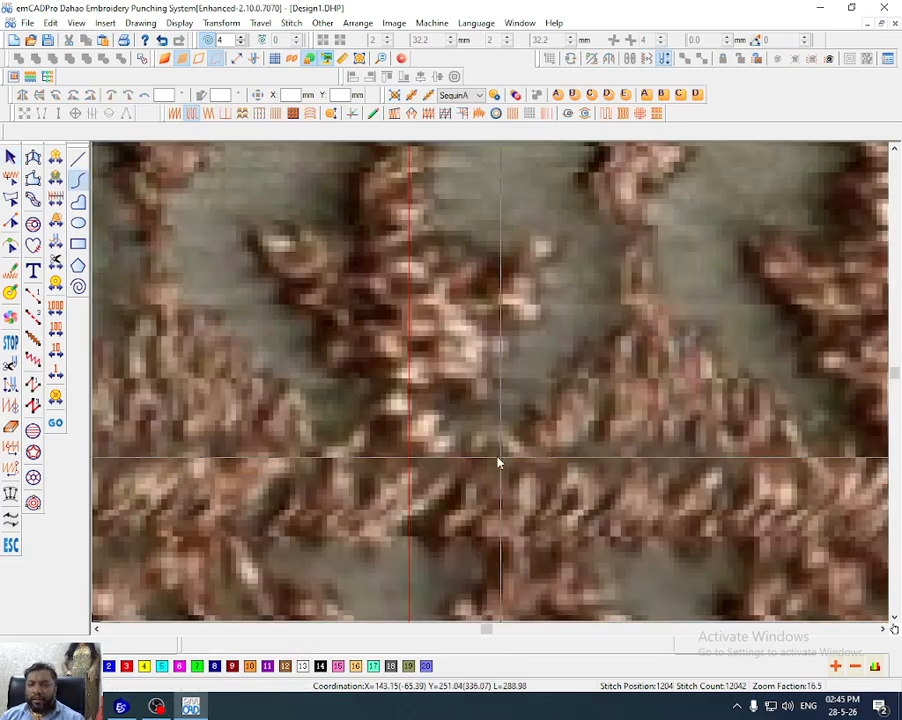
pyautogui.click(414, 444)
pyautogui.rightClick(496, 381)
pyautogui.click(569, 230)
pyautogui.rightClick(487, 230)
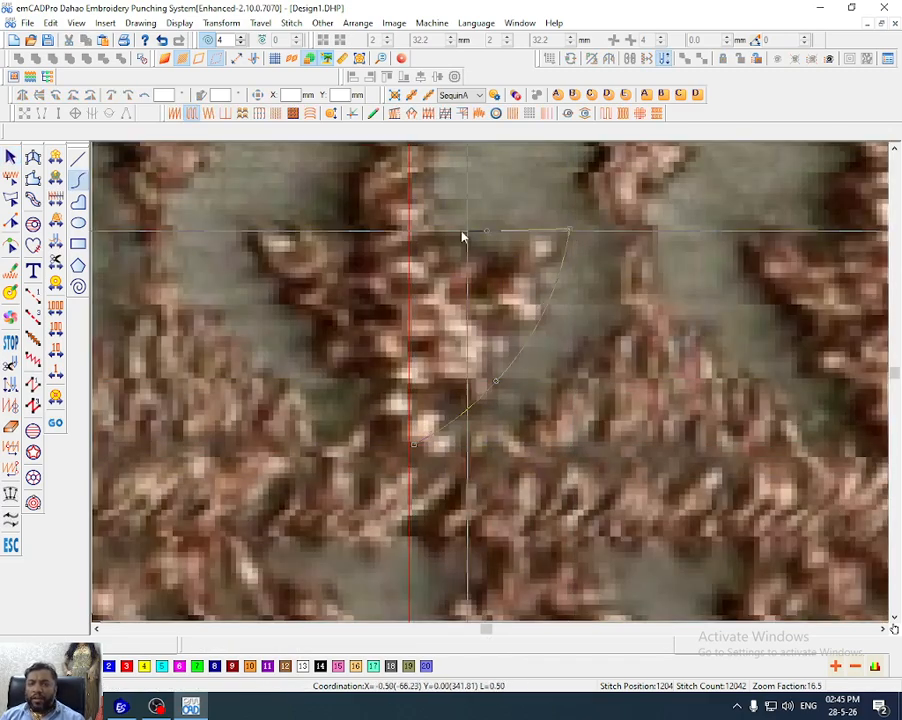
pyautogui.click(440, 230)
pyautogui.scroll(3, 440, 230)
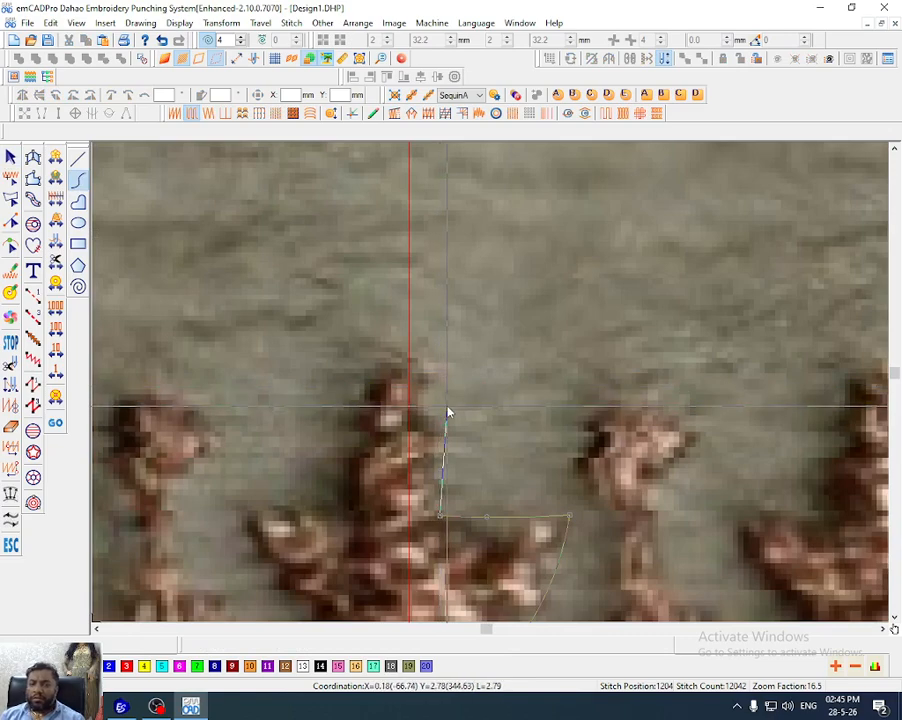
pyautogui.click(447, 404)
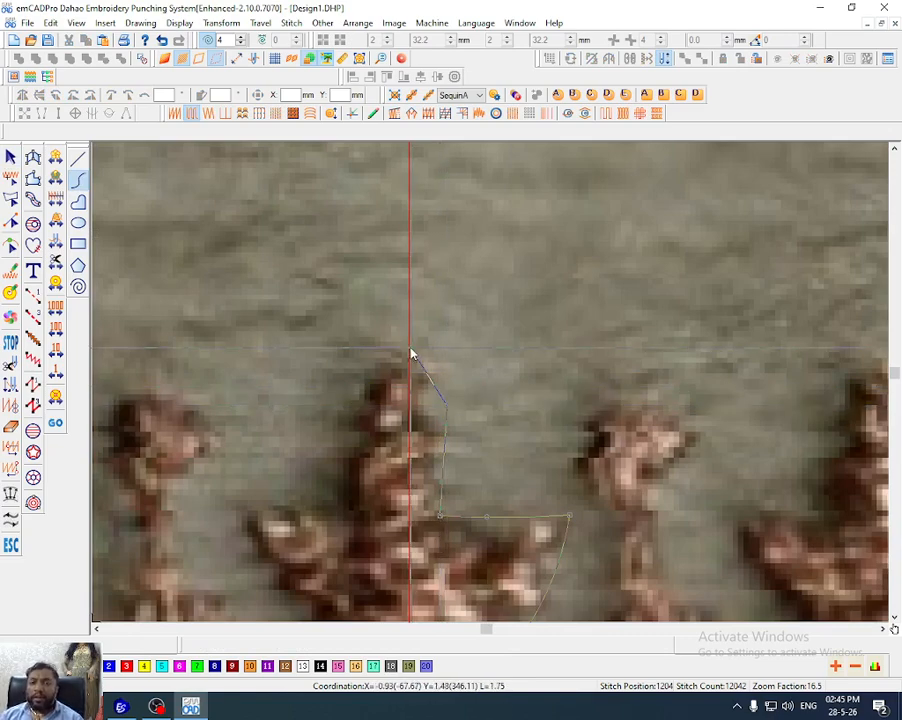
pyautogui.rightClick(410, 354)
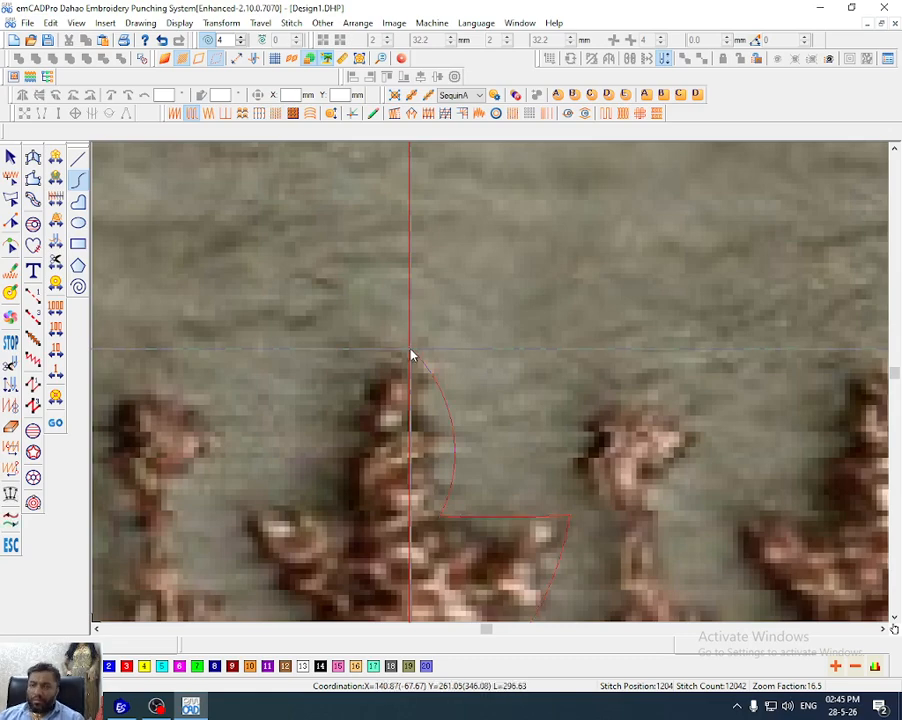
# Reshape the half-leaf curve's inner notch and side lobe to fit the scan, and mirror the curve across the vertical guide line
pyautogui.scroll(-1, 410, 354)
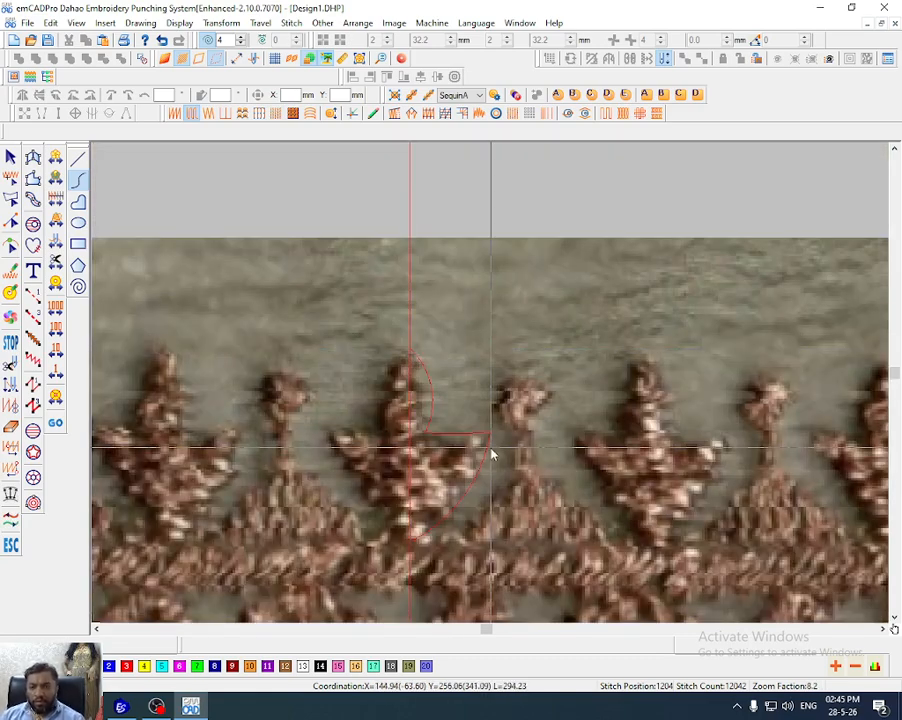
pyautogui.press('h')
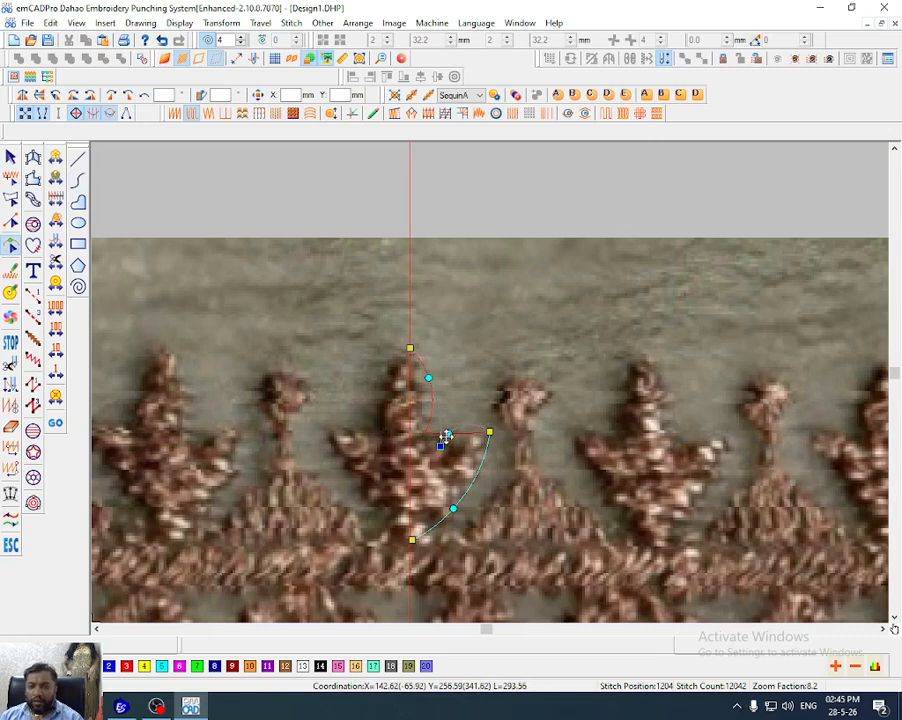
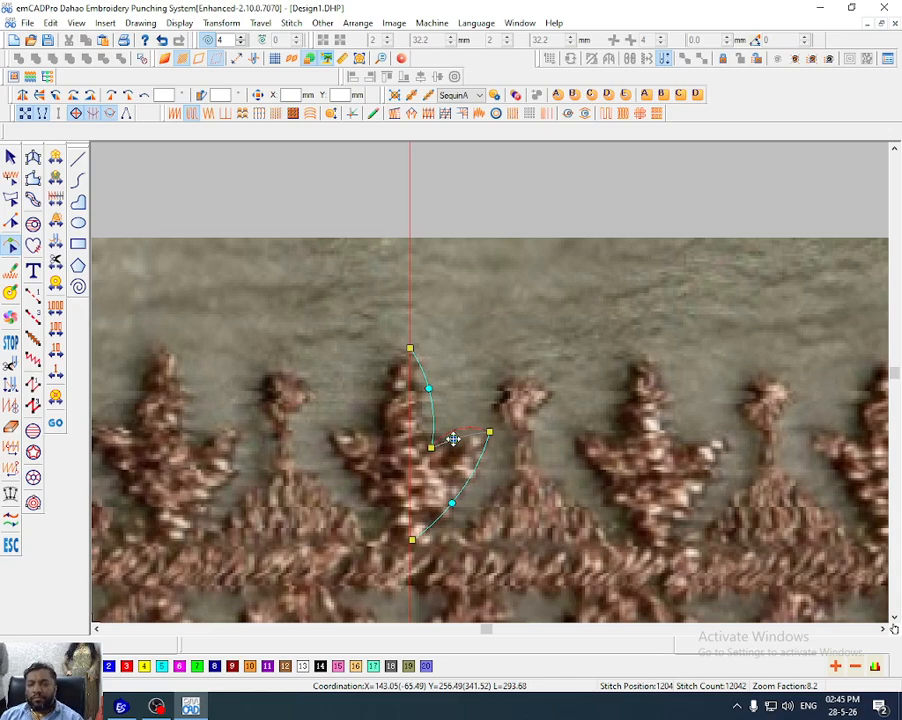
pyautogui.press('d')
pyautogui.press('Escape')
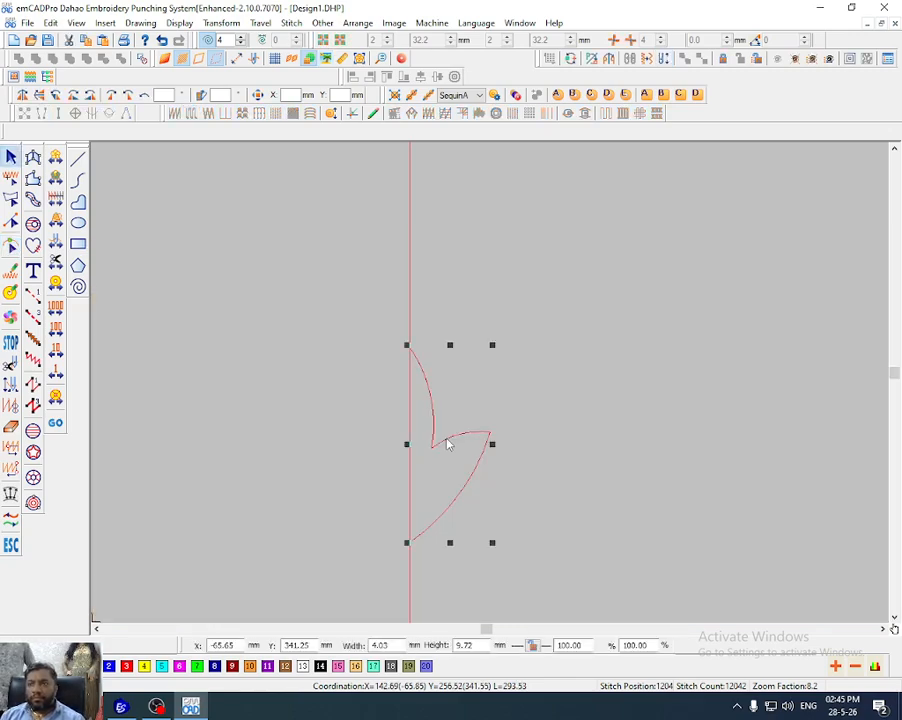
pyautogui.keyDown('ctrl'); pyautogui.click(409, 297); pyautogui.keyUp('ctrl')
pyautogui.press('m')
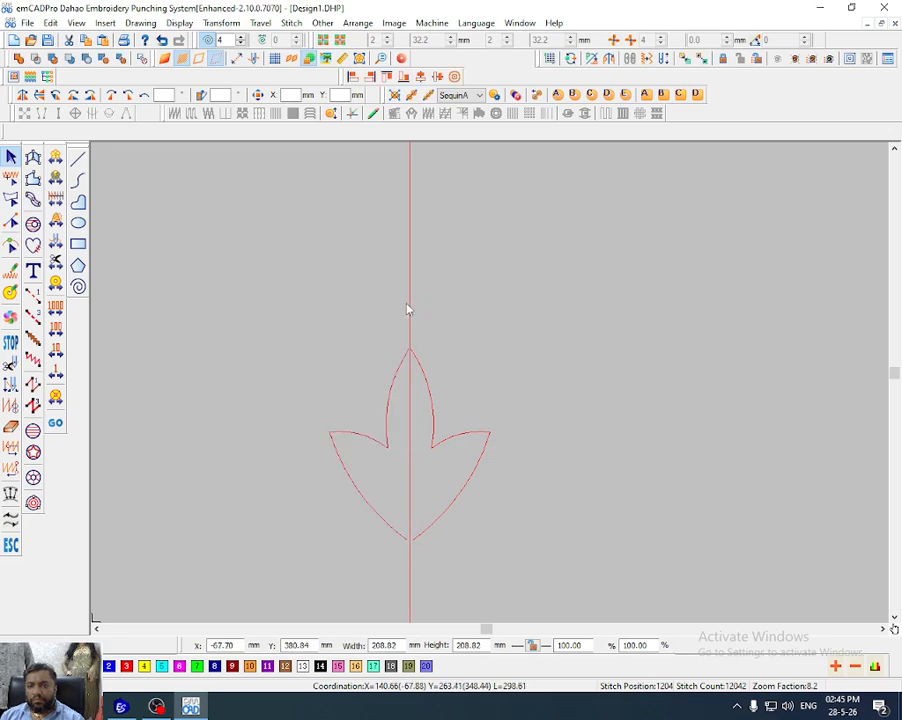
# Begin a Tatami fill with 1 mm spacing and trace the leaf outline's left half from the base to the upper tip
pyautogui.press('Escape')
pyautogui.press('z')
pyautogui.moveTo(338, 326); pyautogui.dragTo(466, 594)
pyautogui.scroll(-1, 434, 537)
pyautogui.press('z')
pyautogui.moveTo(410, 325); pyautogui.dragTo(479, 552)
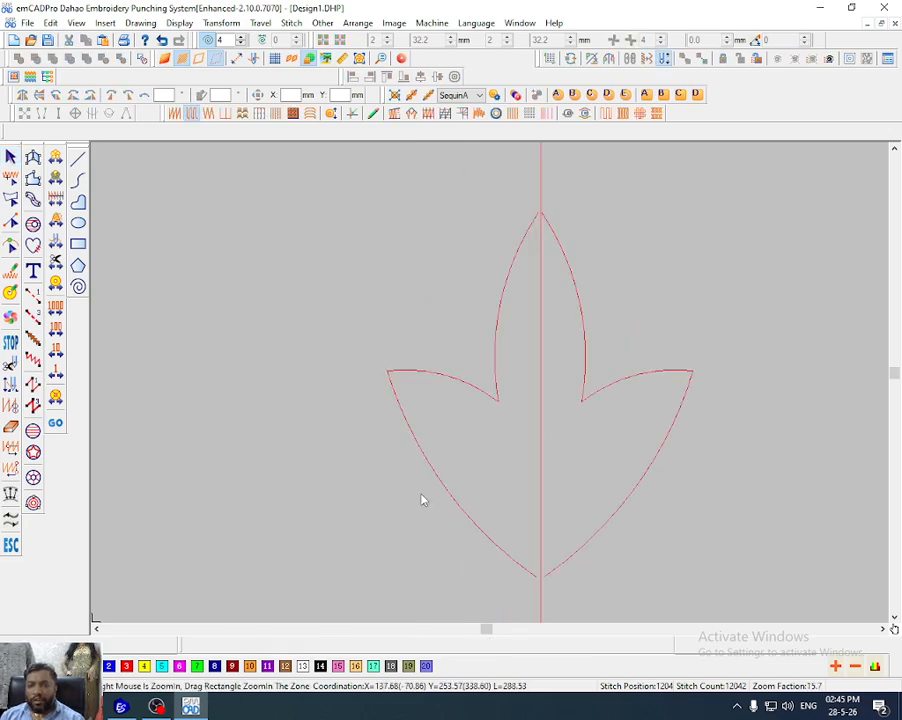
pyautogui.click(33, 224)
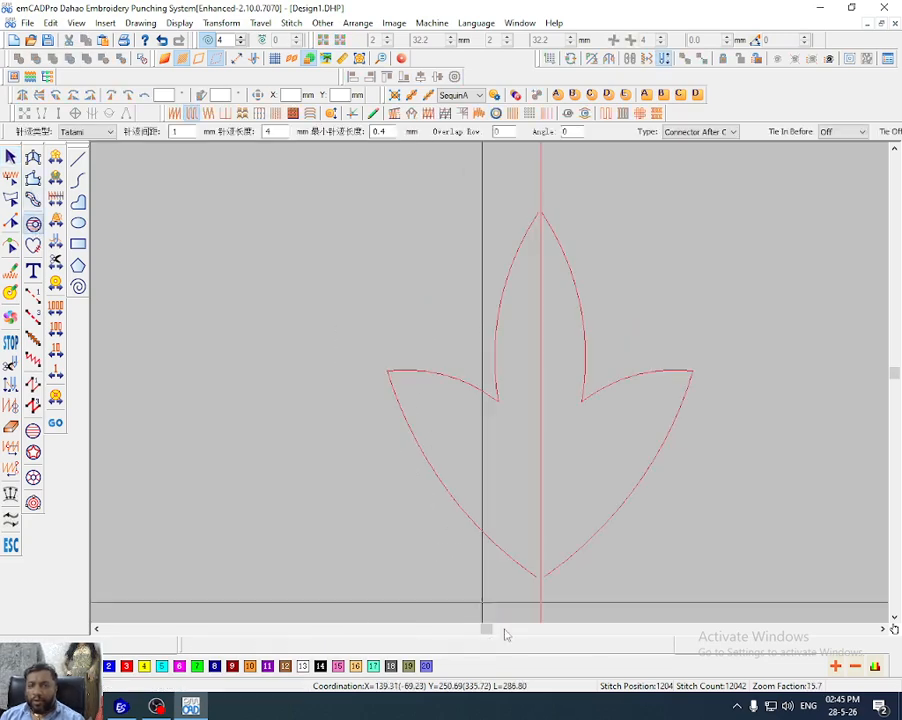
pyautogui.click(538, 581)
pyautogui.click(438, 478)
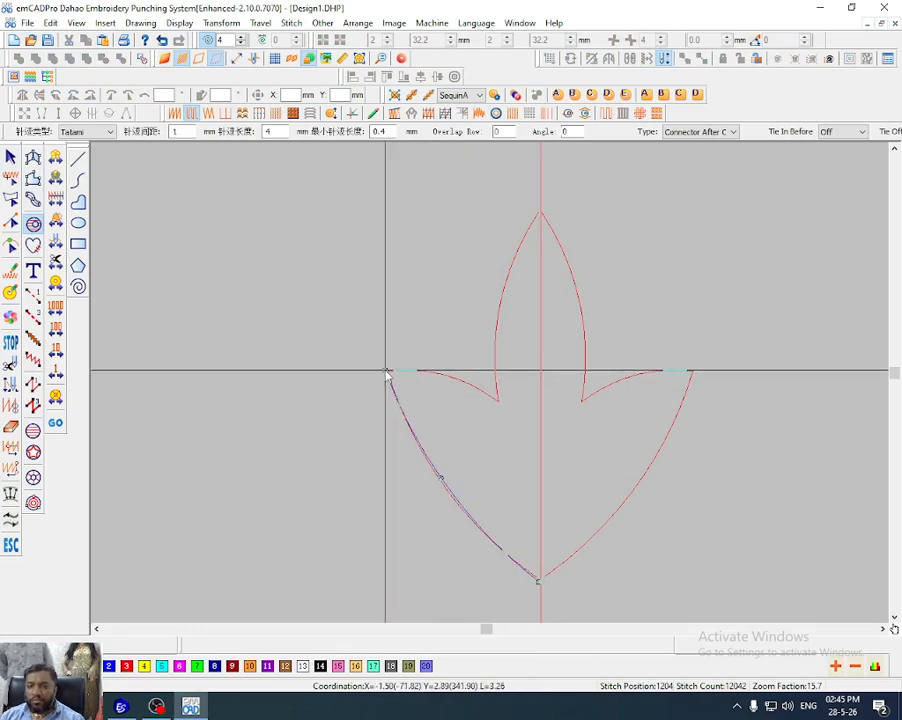
pyautogui.click(386, 371)
pyautogui.click(436, 372)
pyautogui.click(498, 401)
pyautogui.click(502, 292)
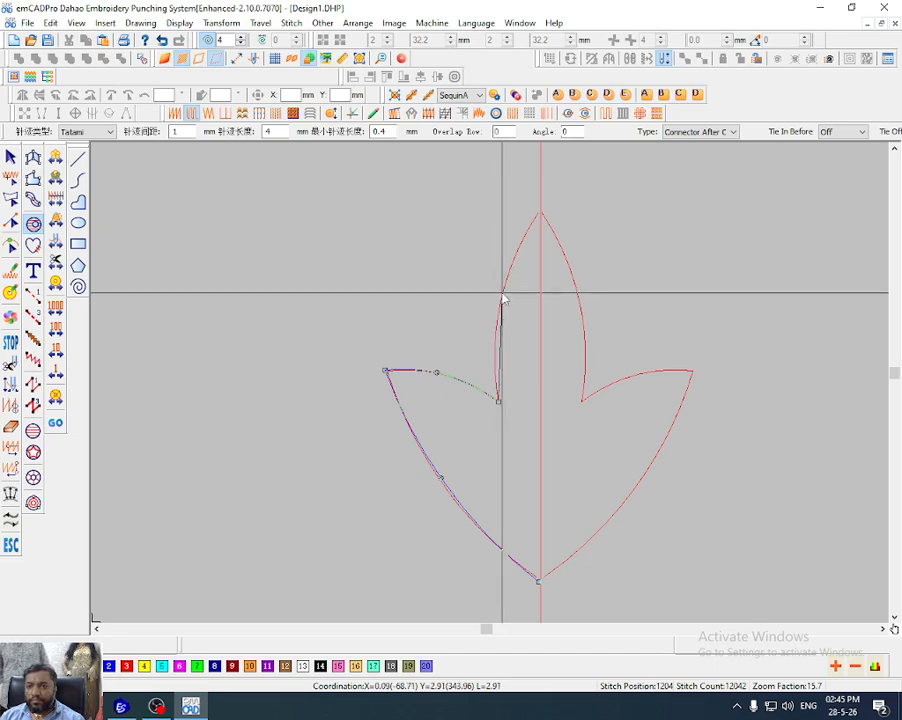
pyautogui.click(540, 213)
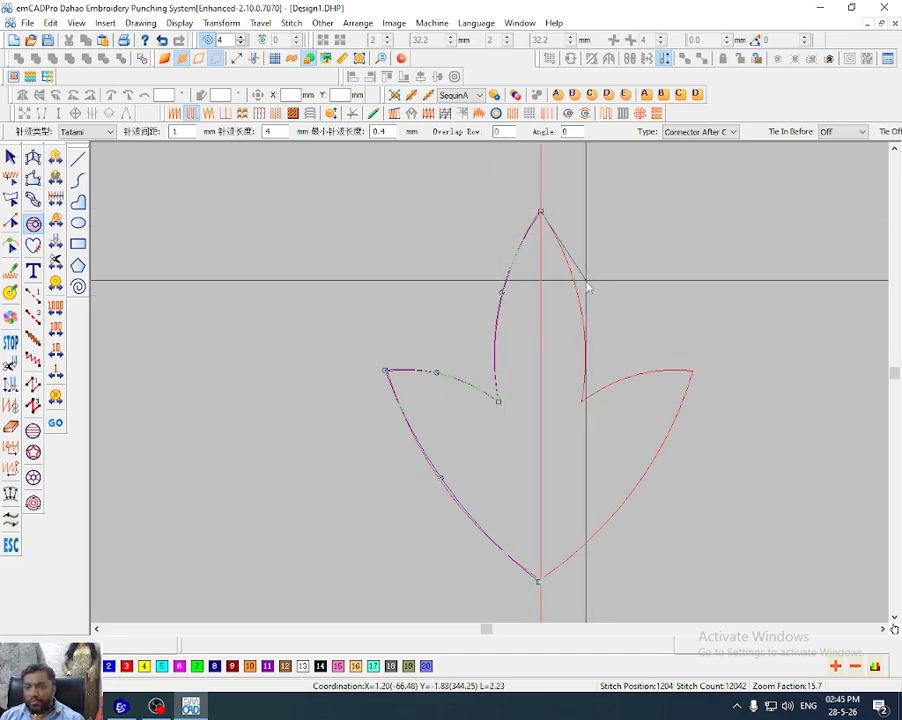
# Trace the leaf's right half back down to the base and generate the Tatami fill
pyautogui.click(581, 305)
pyautogui.click(583, 401)
pyautogui.click(620, 379)
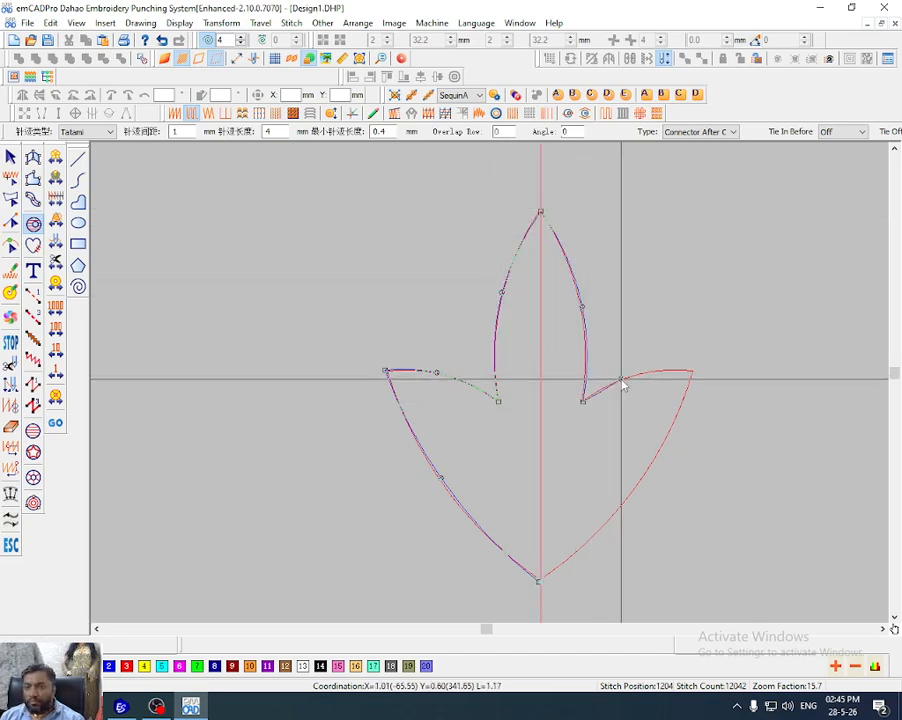
pyautogui.click(693, 371)
pyautogui.click(633, 487)
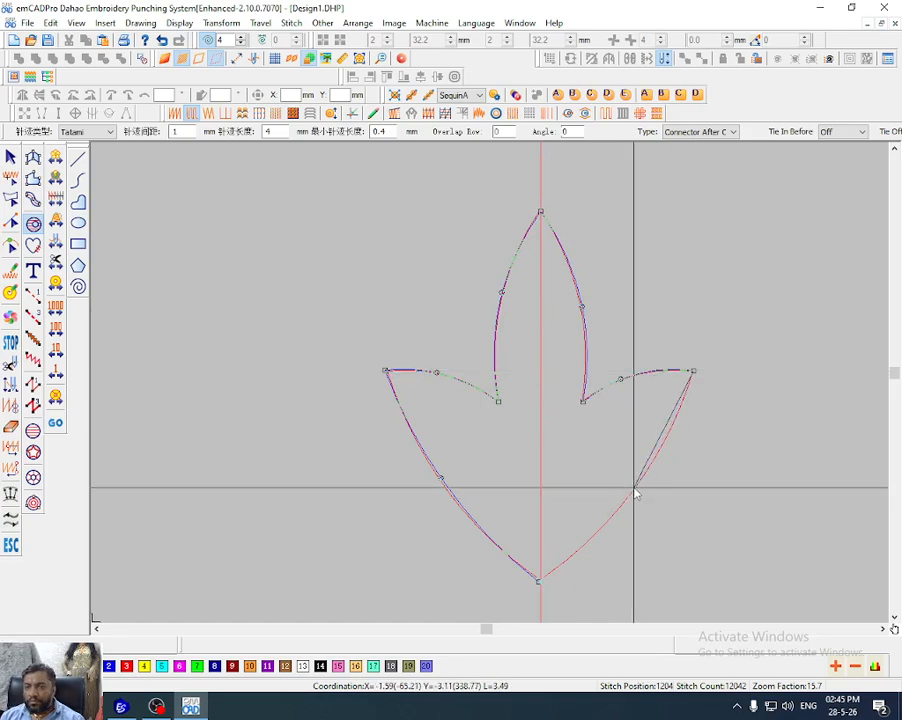
pyautogui.click(538, 581)
pyautogui.press('Return')
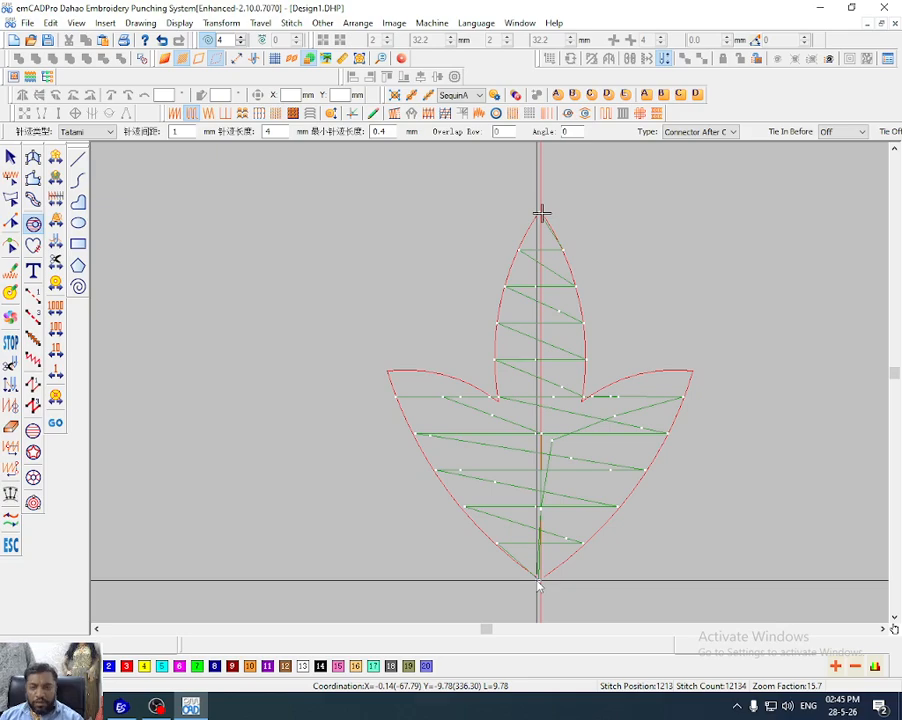
# Adjust the leaf fill's stitch direction to nearly horizontal, raise its right lobe tip slightly, and compare the fill with the scan
pyautogui.press('d')
pyautogui.scroll(-1, 548, 434)
pyautogui.press('Escape')
pyautogui.press('d')
pyautogui.click(577, 437)
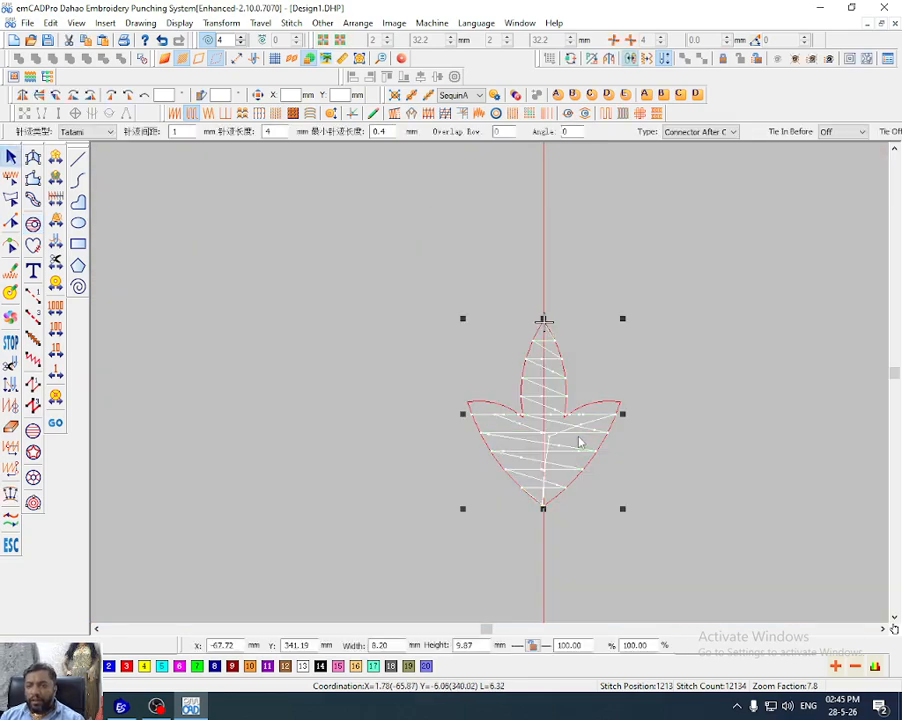
pyautogui.press('h')
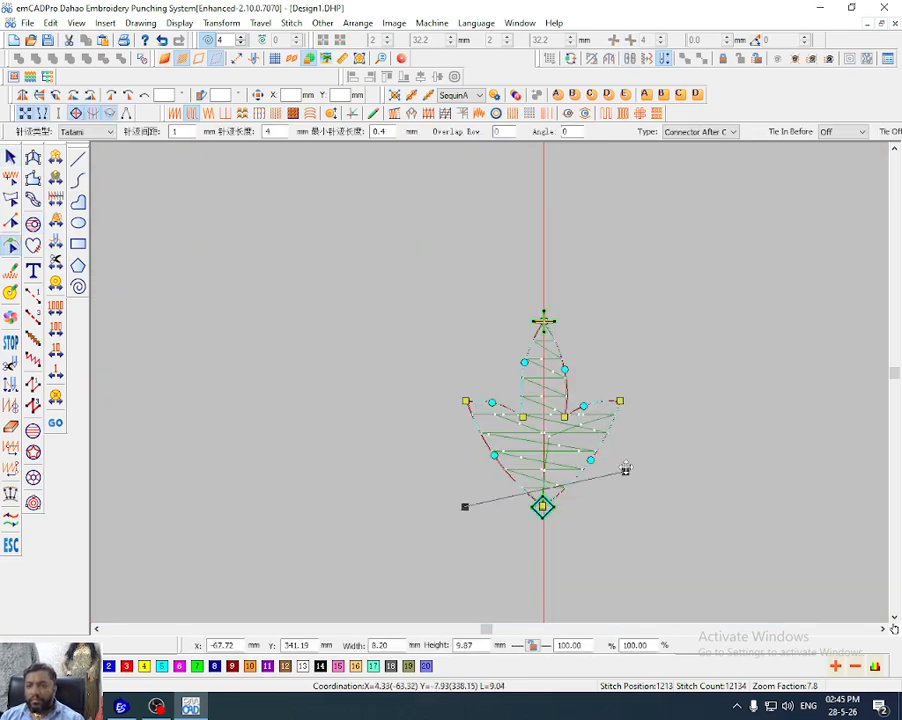
pyautogui.moveTo(625, 469); pyautogui.dragTo(628, 429)
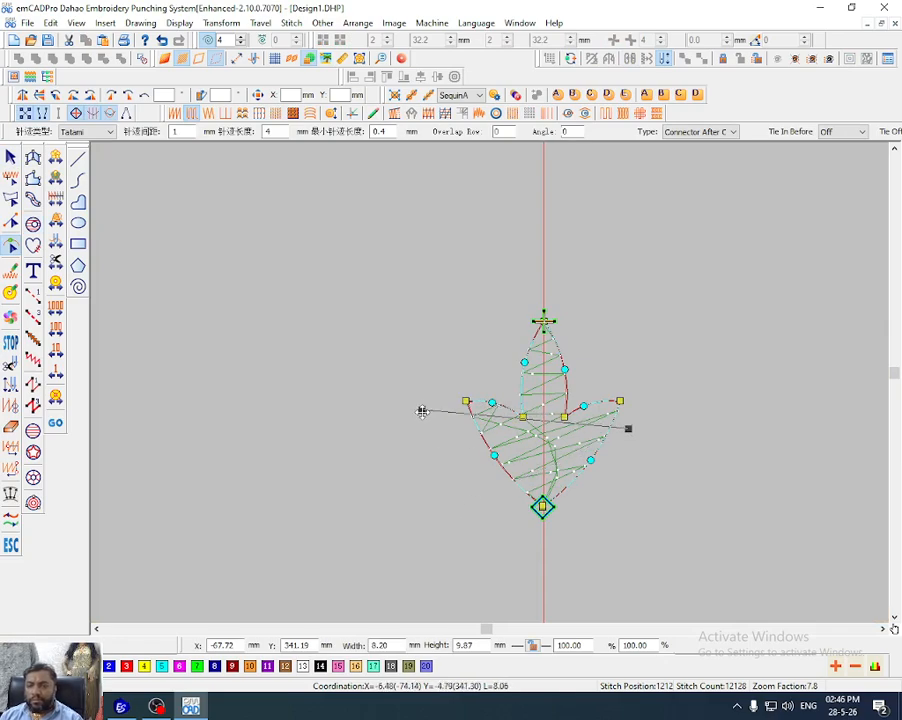
pyautogui.moveTo(422, 411); pyautogui.dragTo(409, 423)
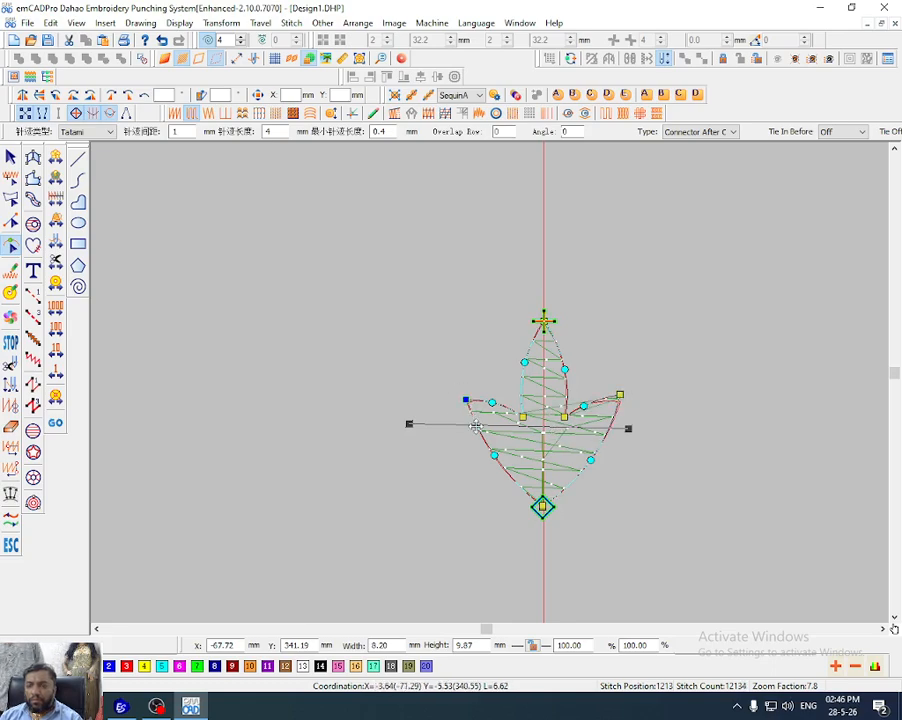
pyautogui.press('Escape')
pyautogui.press('d')
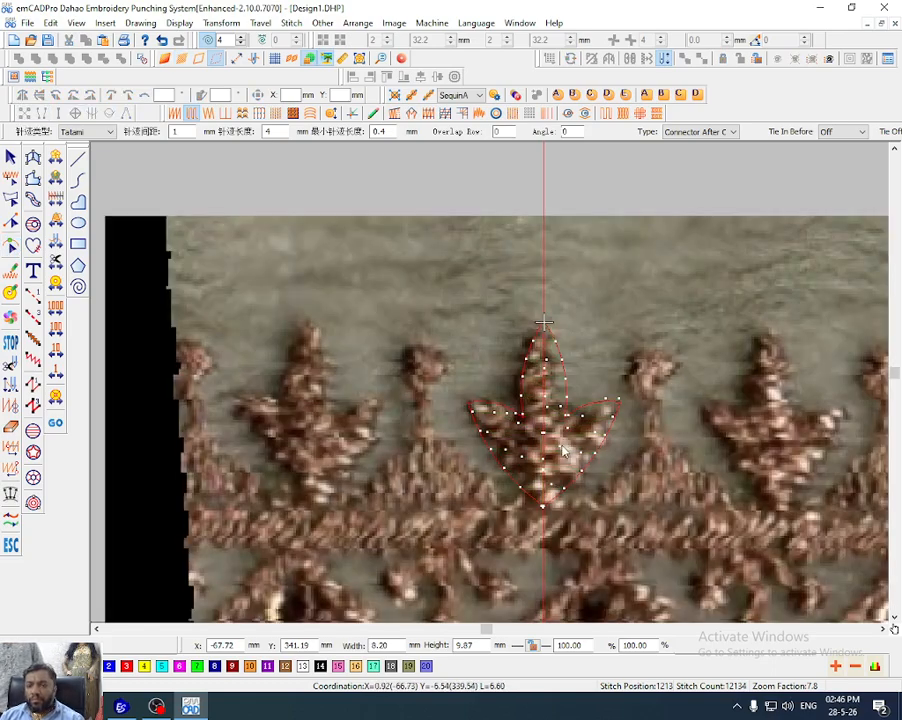
# Cut the leaf fill, delete the leftover outline curves and paste the fill back in place
pyautogui.press('d')
pyautogui.hotkey('ctrl', 'x')
pyautogui.moveTo(425, 282); pyautogui.dragTo(664, 554)
pyautogui.press('Delete')
pyautogui.hotkey('ctrl', 'v')
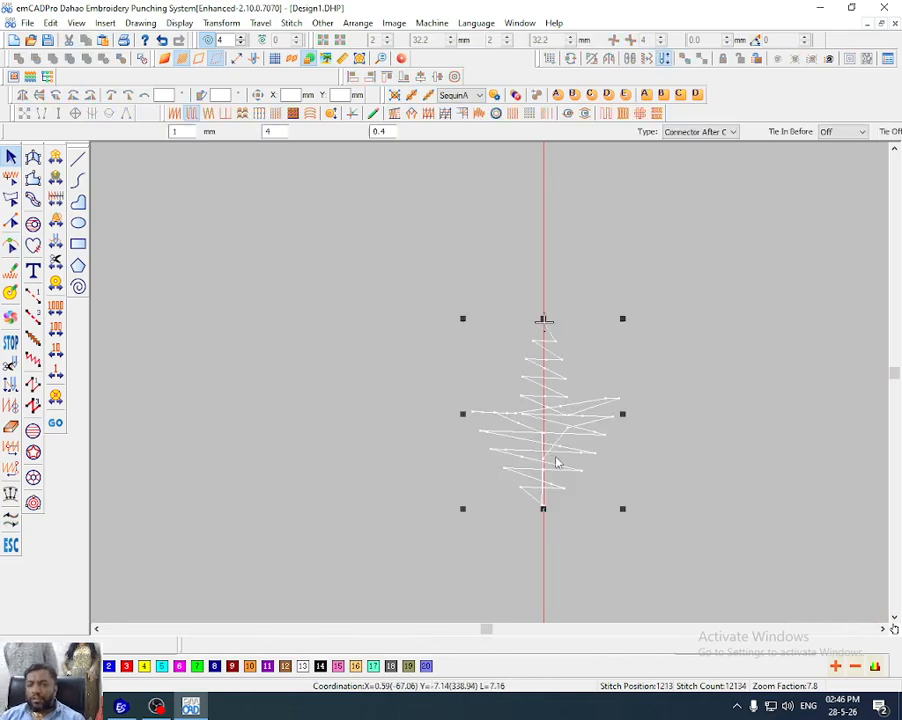
# Reshape the leaf fill so its stitching ends at the base and its left lobe tip is adjusted, then regenerate it
pyautogui.press('h')
pyautogui.press('Escape')
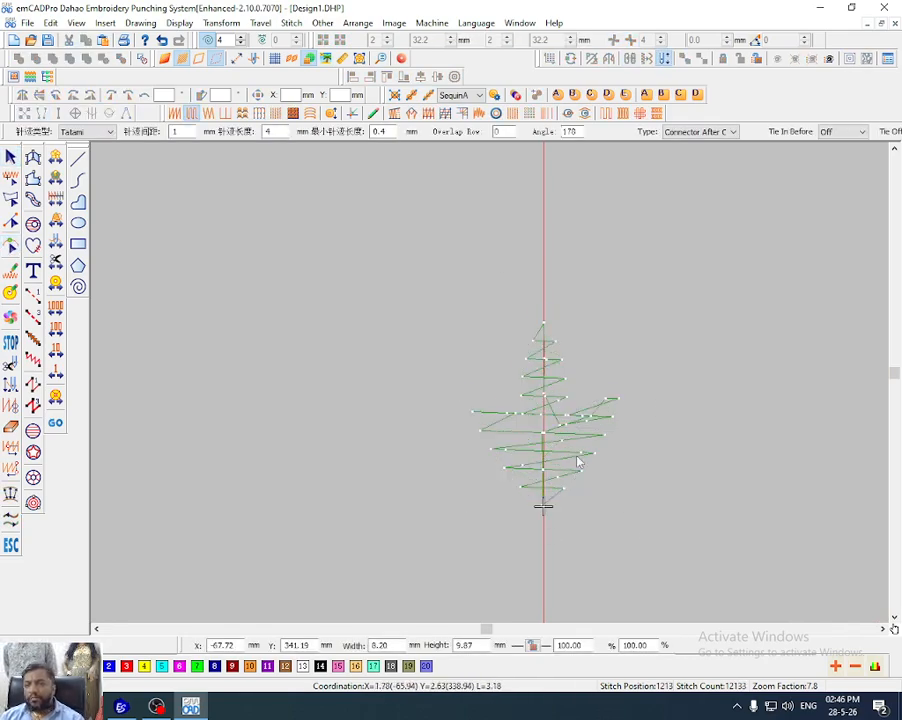
pyautogui.click(572, 440)
pyautogui.press('h')
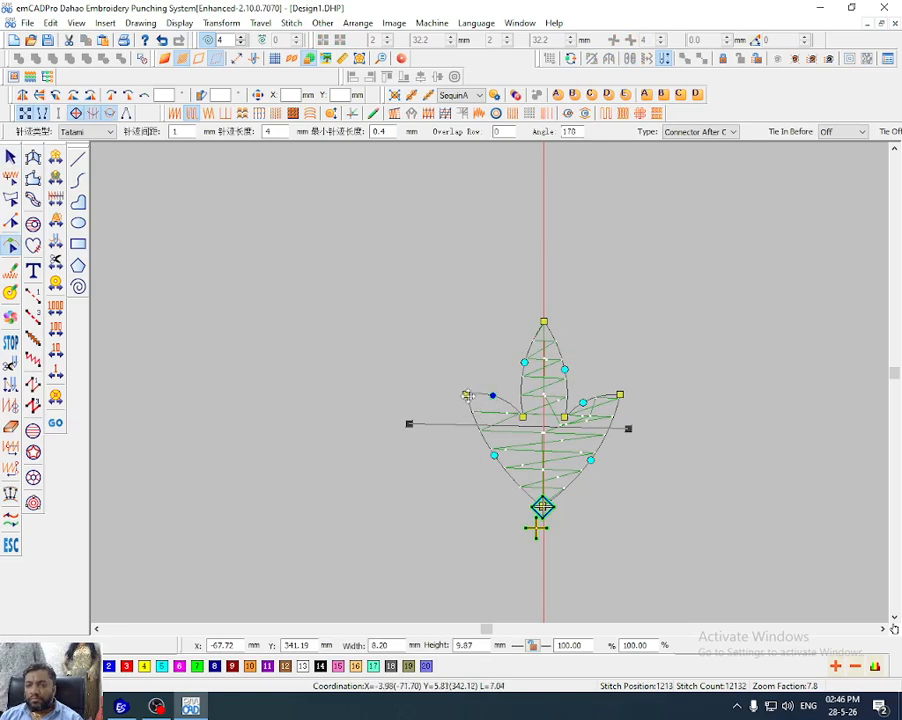
pyautogui.press('Escape')
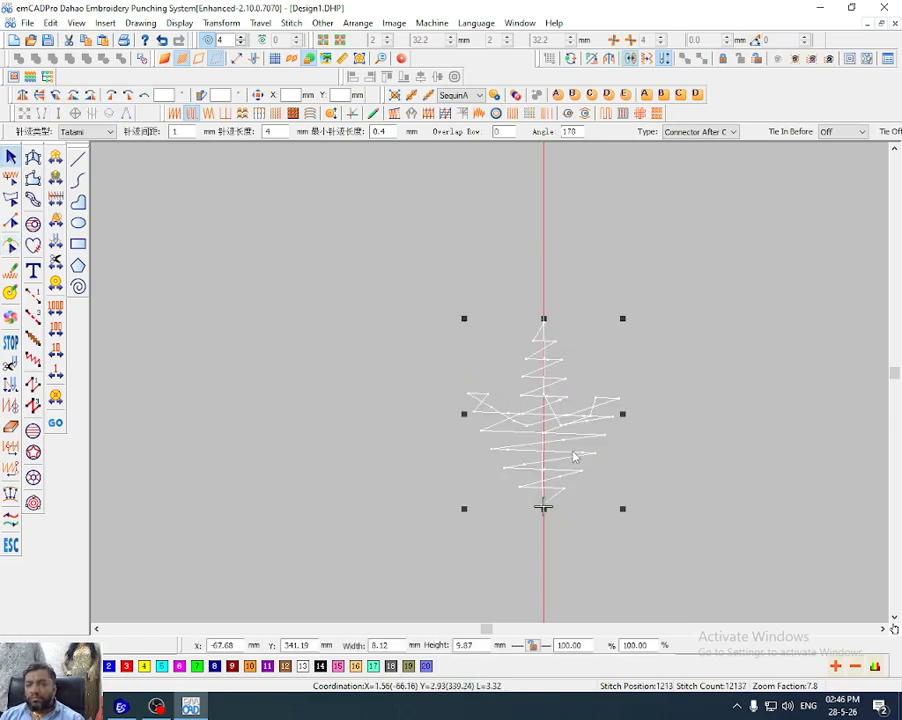
# Compare the leaf fill with the scan and move the vertical guide line to the centre of the triangular motif beside it
pyautogui.click(677, 472)
pyautogui.press('d')
pyautogui.scroll(-1, 608, 481)
pyautogui.press('z')
pyautogui.moveTo(588, 400); pyautogui.dragTo(628, 506)
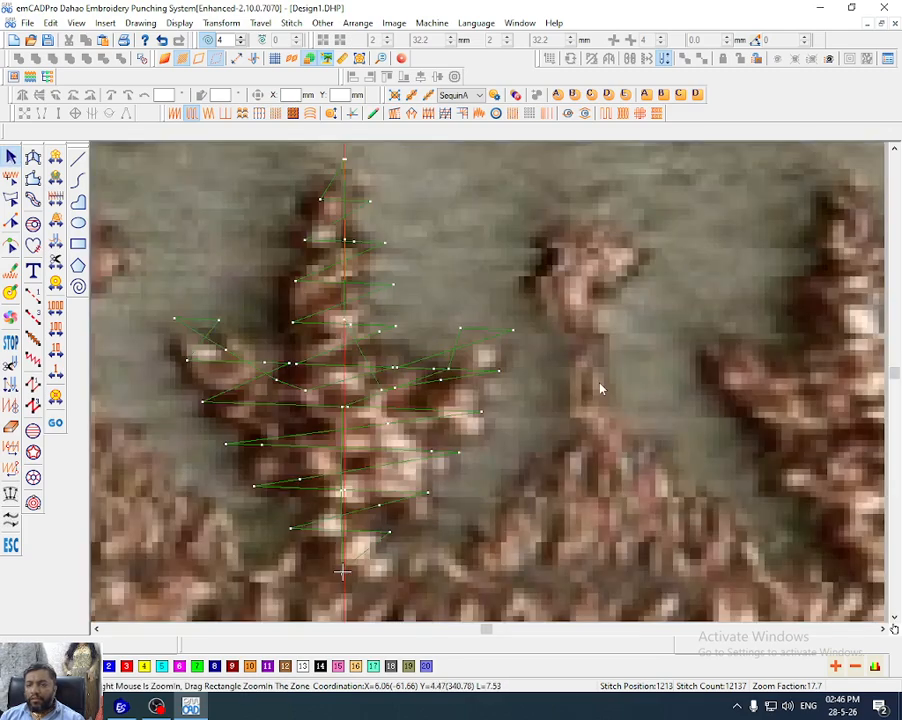
pyautogui.scroll(-2, 597, 383)
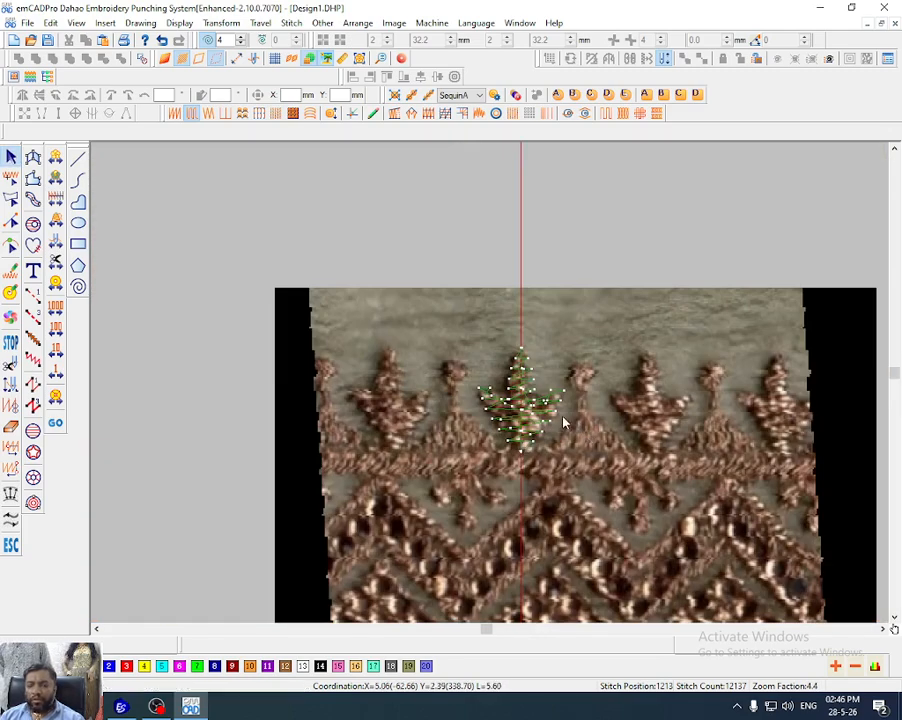
pyautogui.click(520, 290)
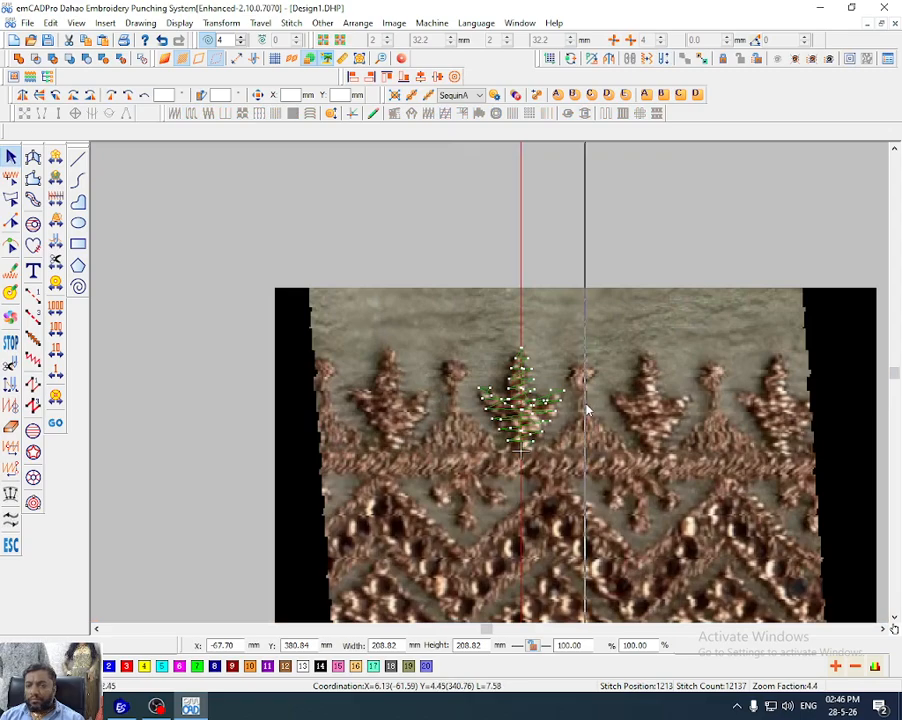
pyautogui.press('z')
pyautogui.click(580, 448)
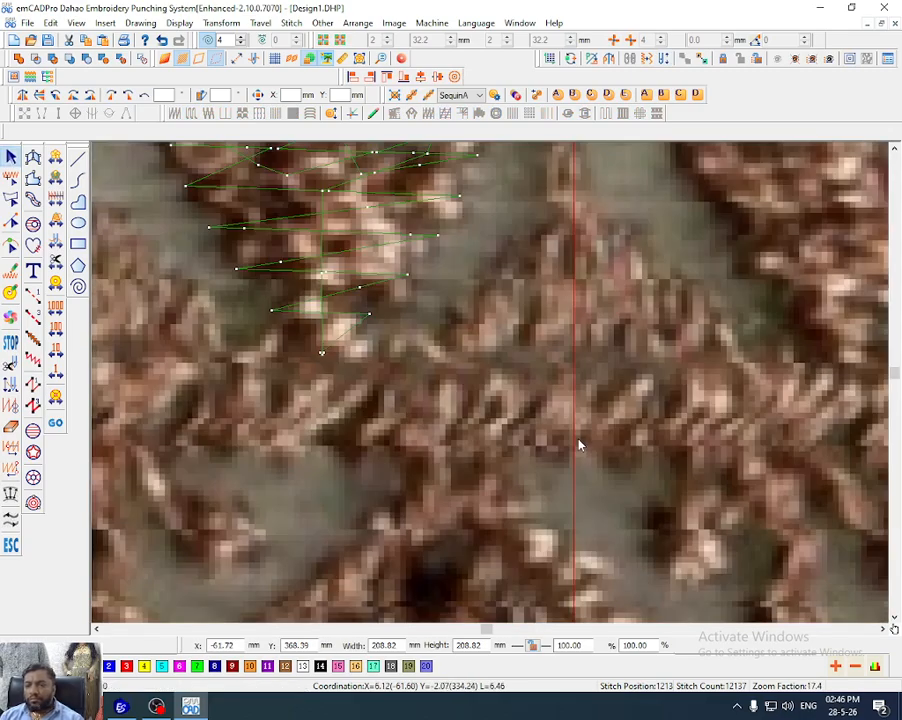
# Draw a straight line along the triangle's right slope from base to peak, about 4.5 mm wide and 4.1 mm high
pyautogui.press('Escape')
pyautogui.press('1')
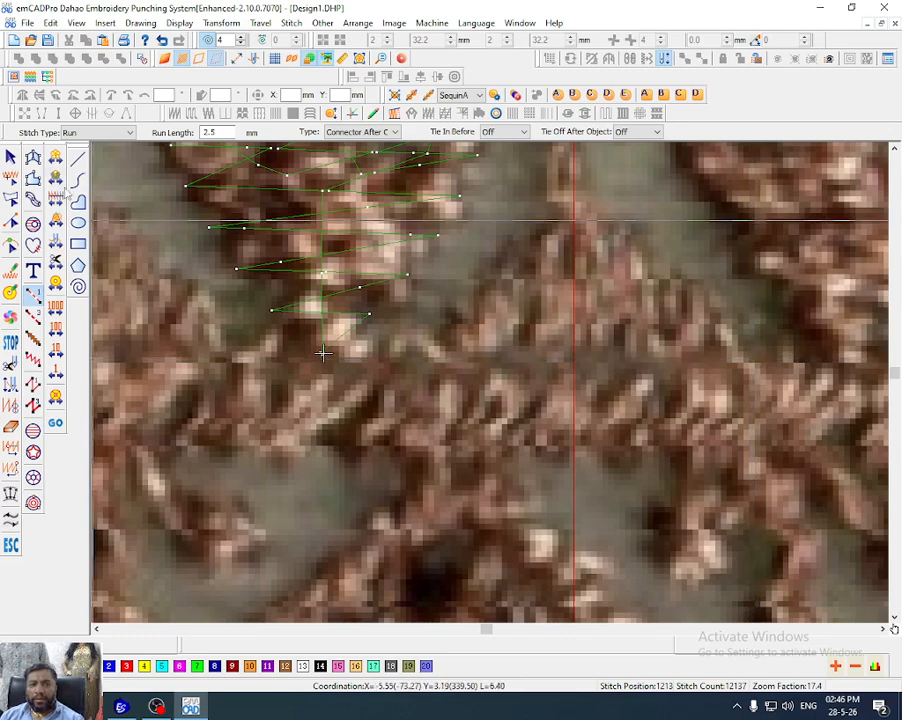
pyautogui.press('c')
pyautogui.click(763, 355)
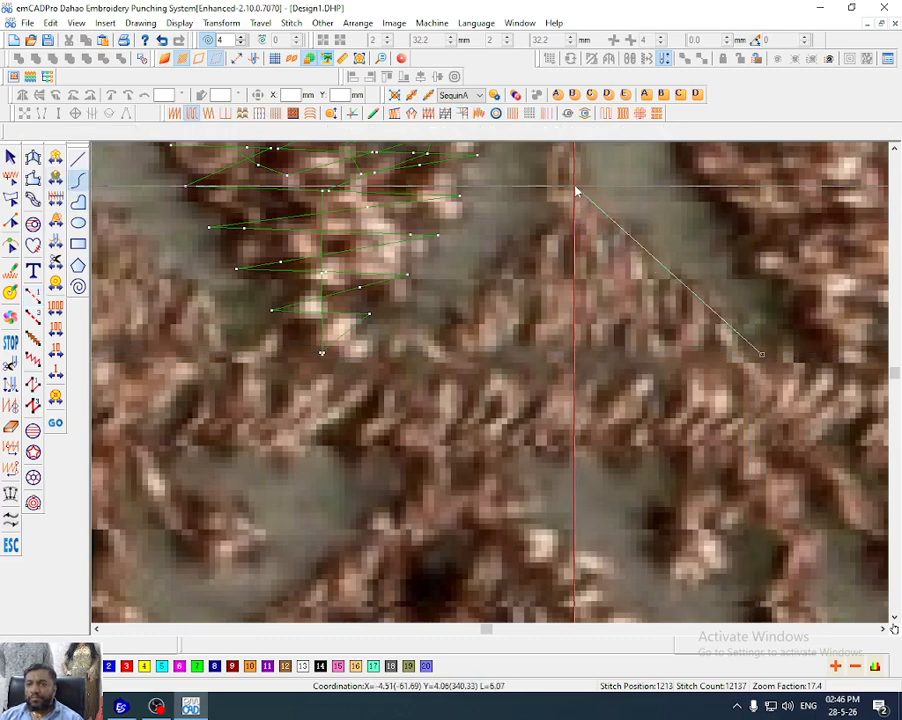
pyautogui.click(575, 188)
pyautogui.rightClick(614, 228)
pyautogui.press('Escape')
pyautogui.press('d')
# Mirror a copy of the slope line about the vertical guide line and check both slopes against the scan
pyautogui.click(621, 231)
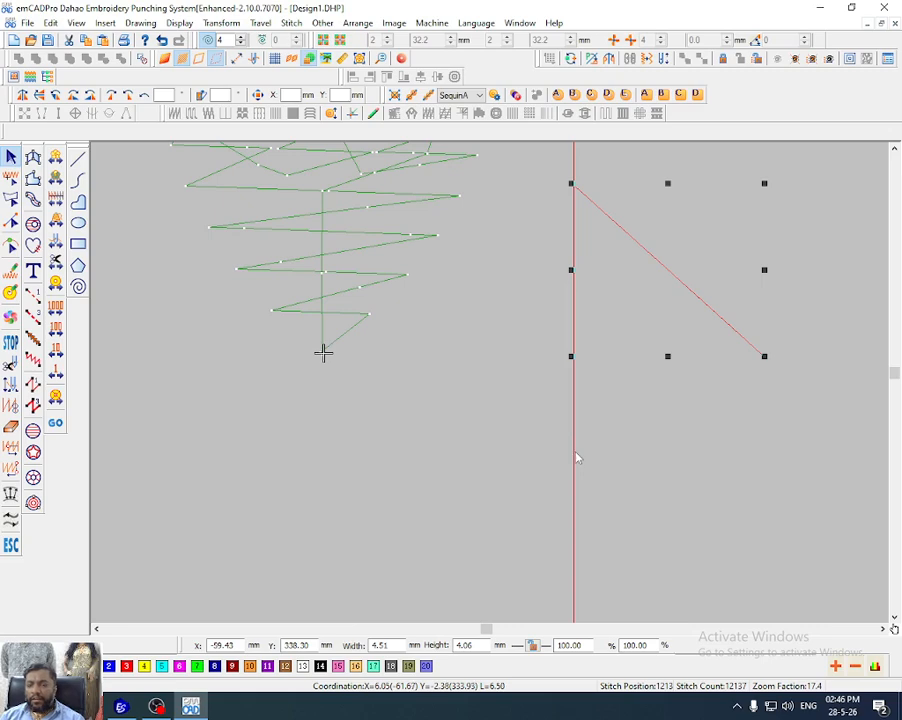
pyautogui.scroll(-1, 576, 458)
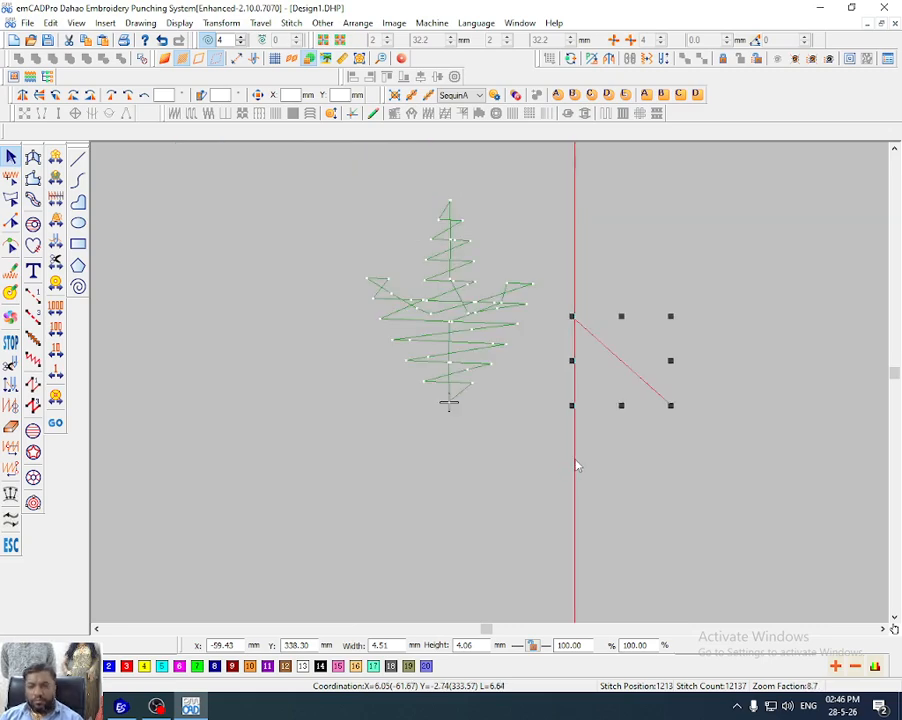
pyautogui.click(575, 236)
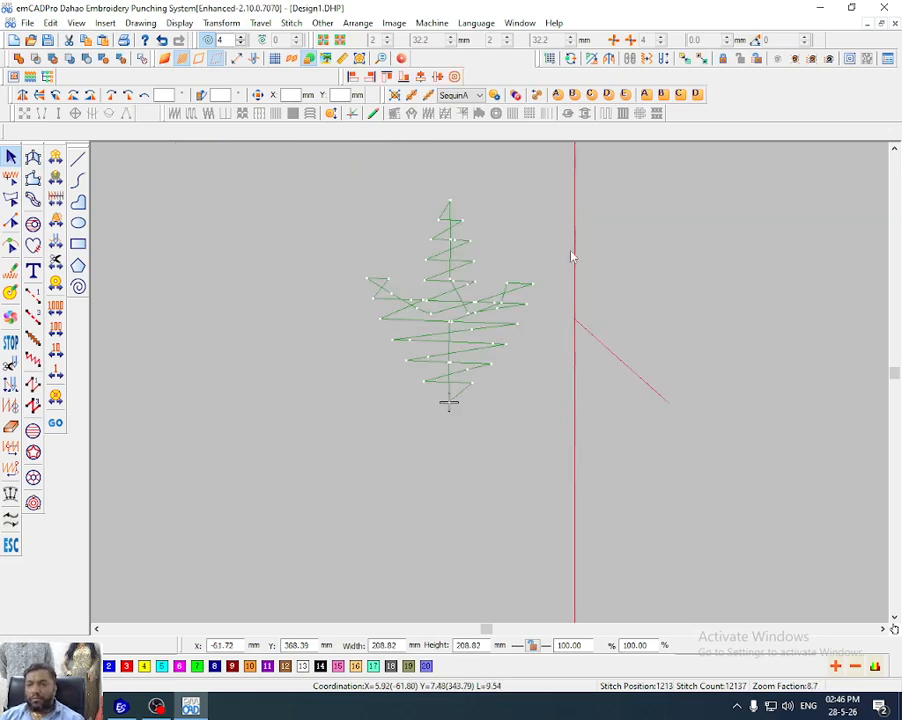
pyautogui.press('m')
pyautogui.press('Escape')
pyautogui.press('d')
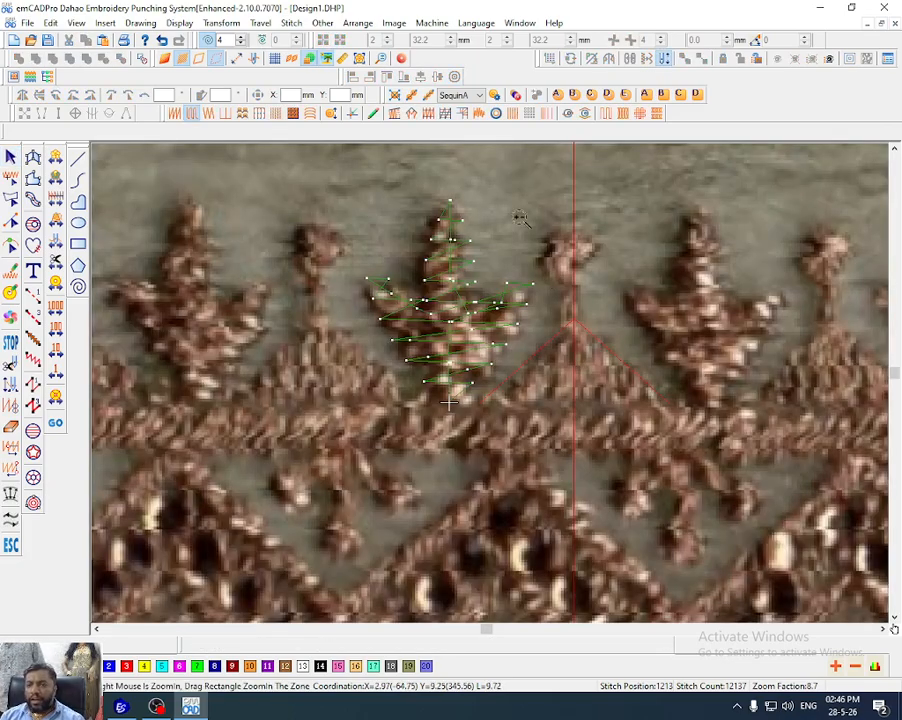
# Trace a closed Tatami fill with 1 mm spacing over the triangle, following both slope lines and a flat base, and generate it
pyautogui.moveTo(518, 214); pyautogui.dragTo(611, 408)
pyautogui.scroll(-3, 480, 380)
pyautogui.press('d')
pyautogui.click(33, 178)
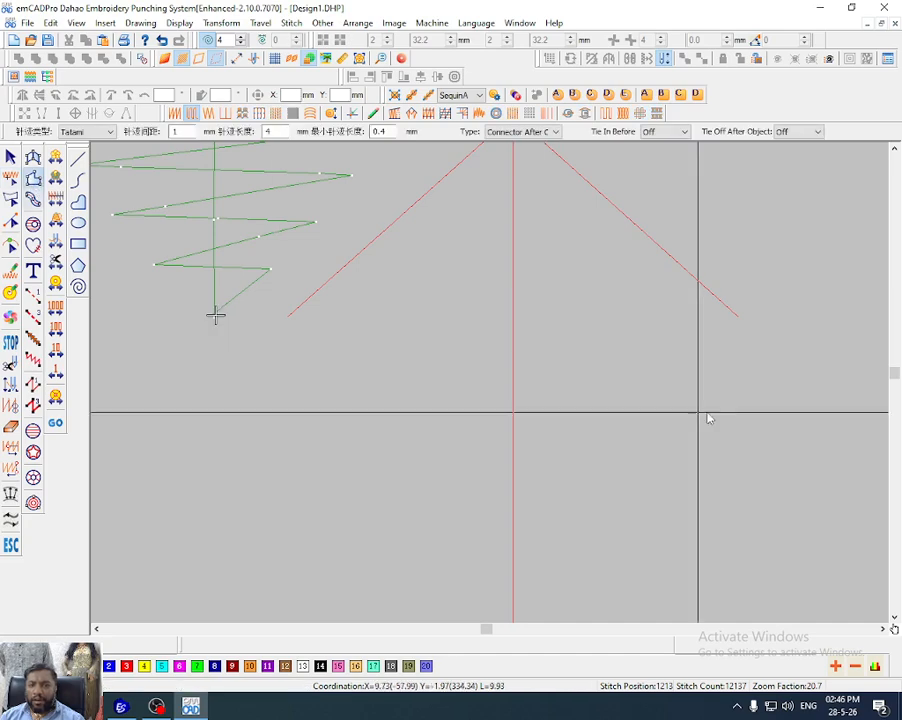
pyautogui.click(739, 335)
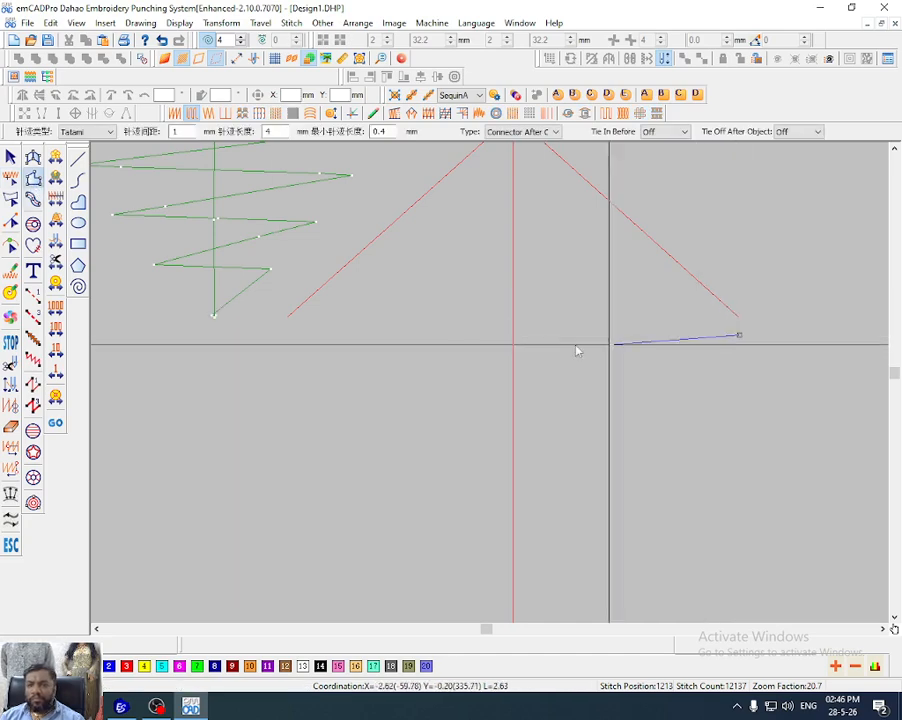
pyautogui.click(289, 333)
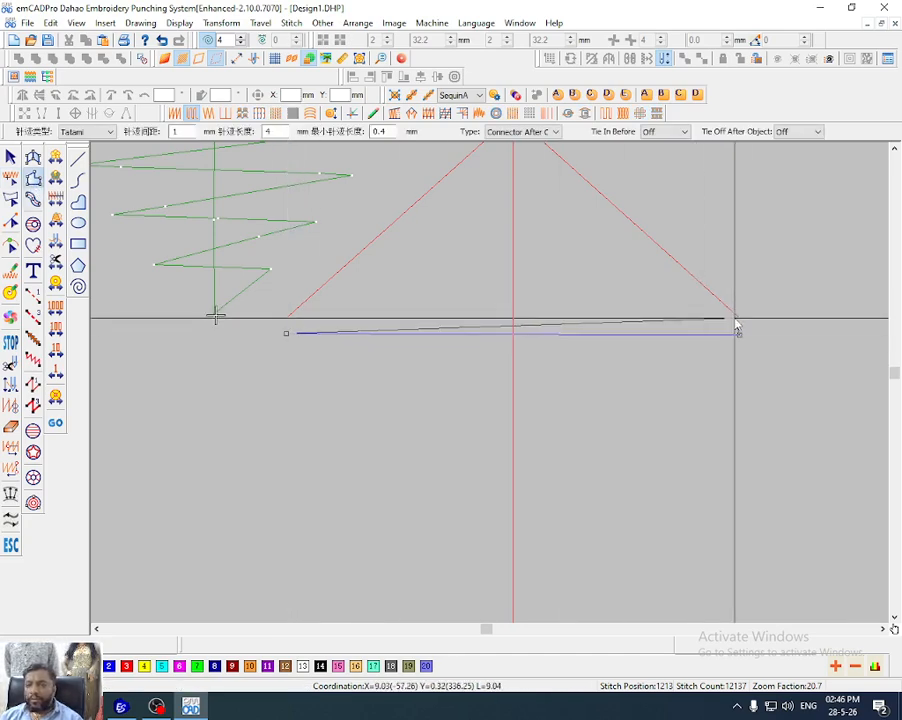
pyautogui.scroll(3, 720, 330)
pyautogui.click(515, 257)
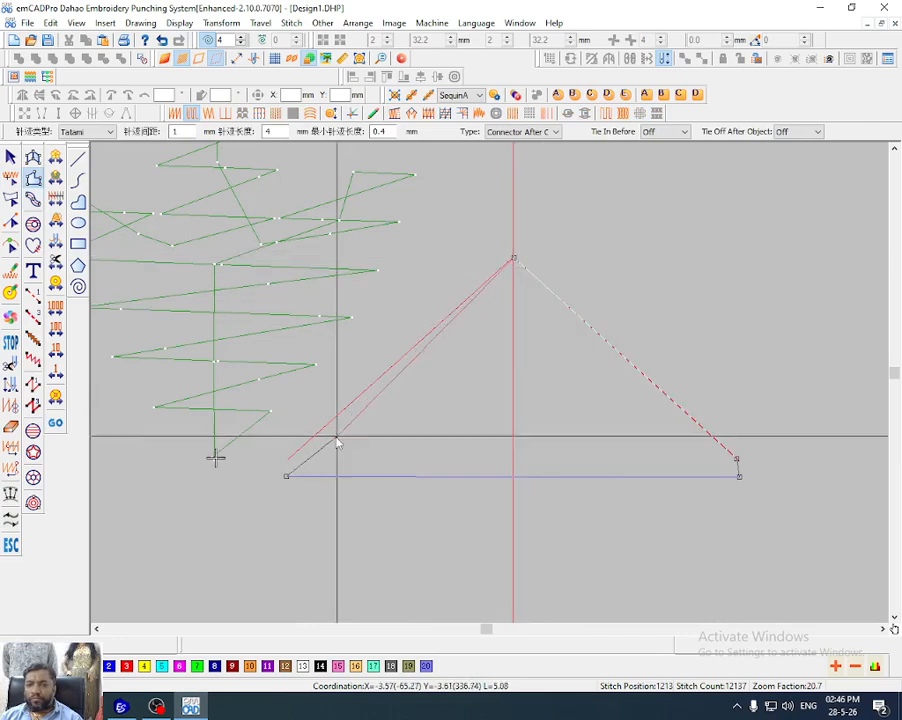
pyautogui.click(287, 457)
pyautogui.press('Return')
pyautogui.press('Escape')
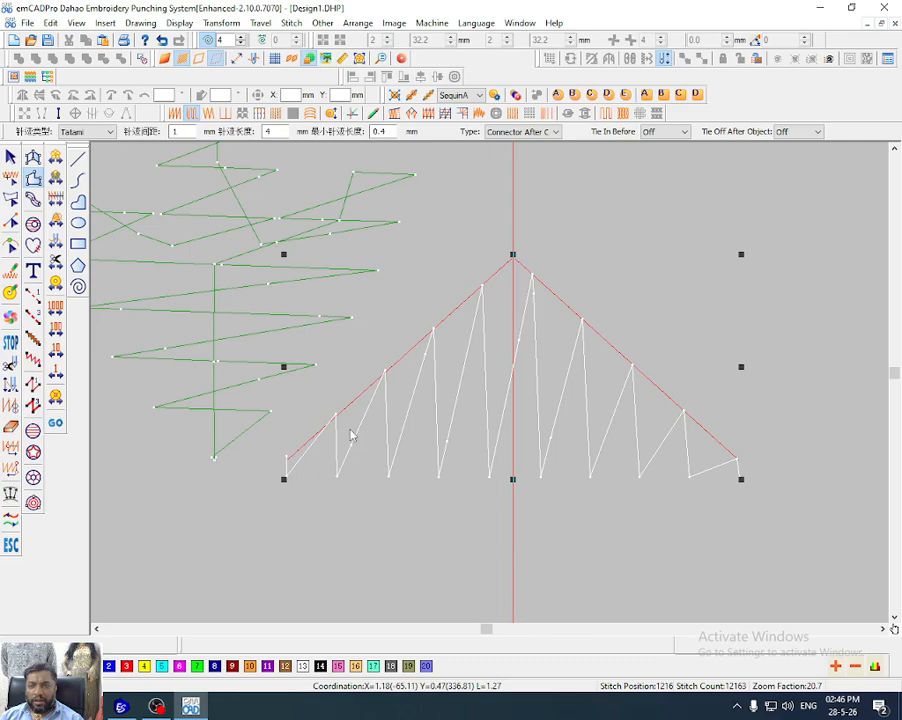
# Set the triangle fill's stitch distance to 0.8 mm and view it over the scan
pyautogui.press('Return')
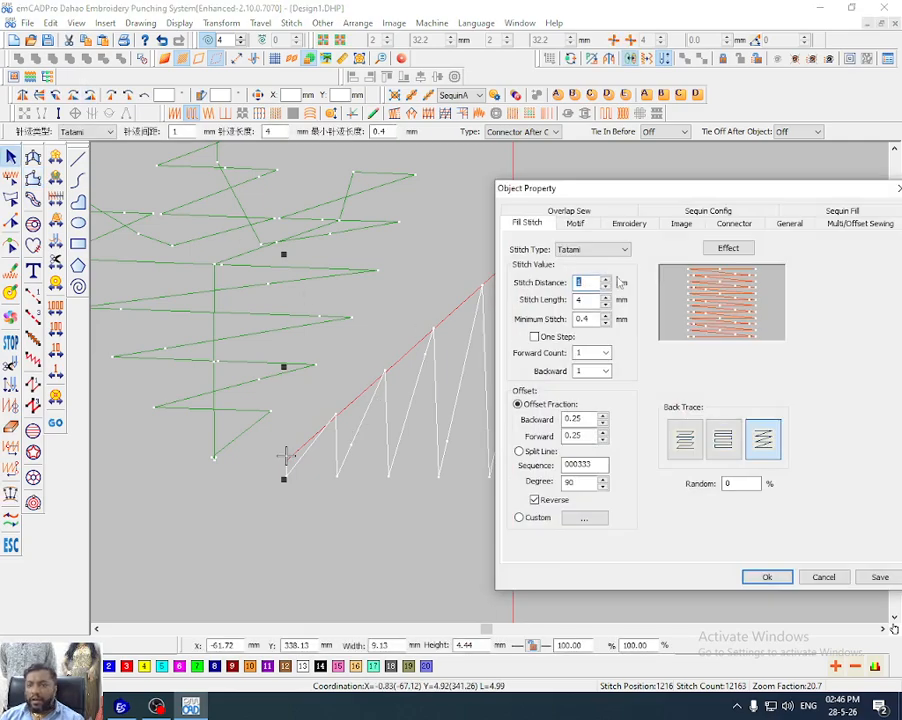
pyautogui.write('.8')
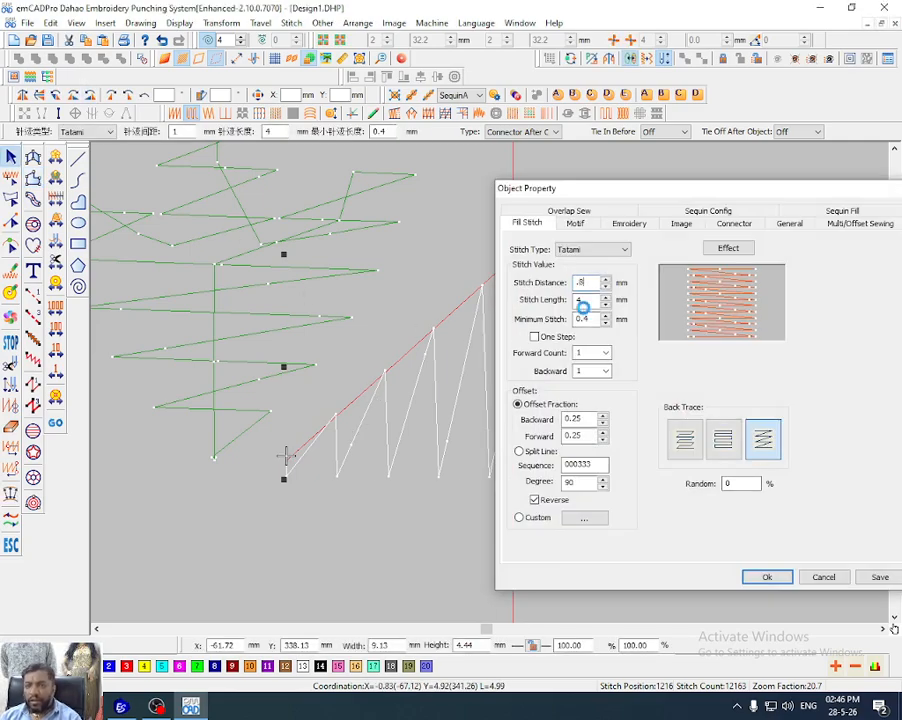
pyautogui.press('Return')
pyautogui.scroll(-5, 645, 443)
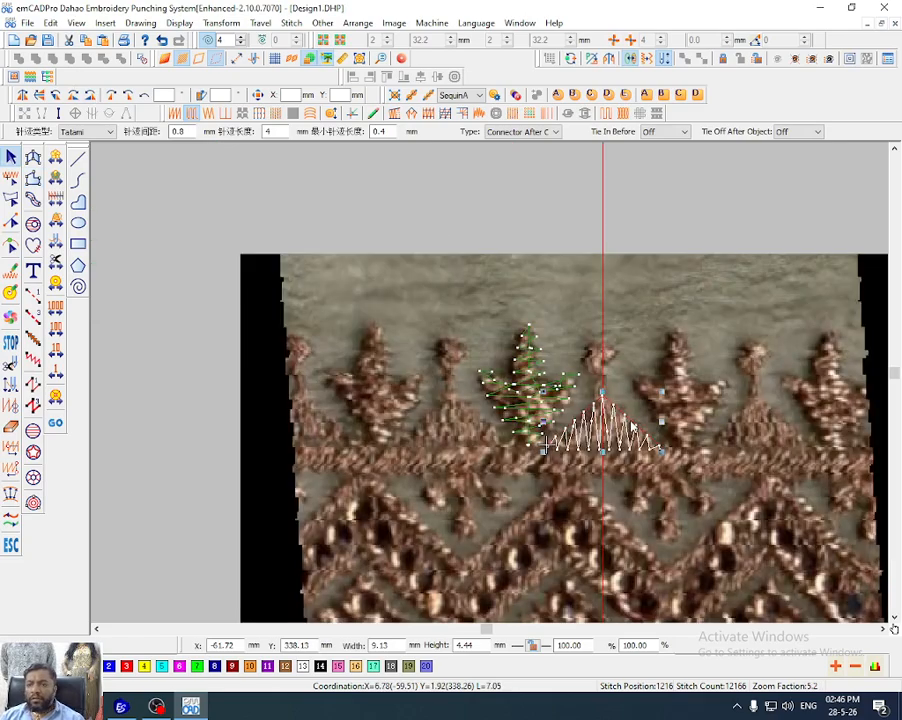
# Cut the triangle fill, delete the two slope lines and paste the fill back in place
pyautogui.press('d')
pyautogui.press('Delete')
pyautogui.click(623, 413)
pyautogui.press('Delete')
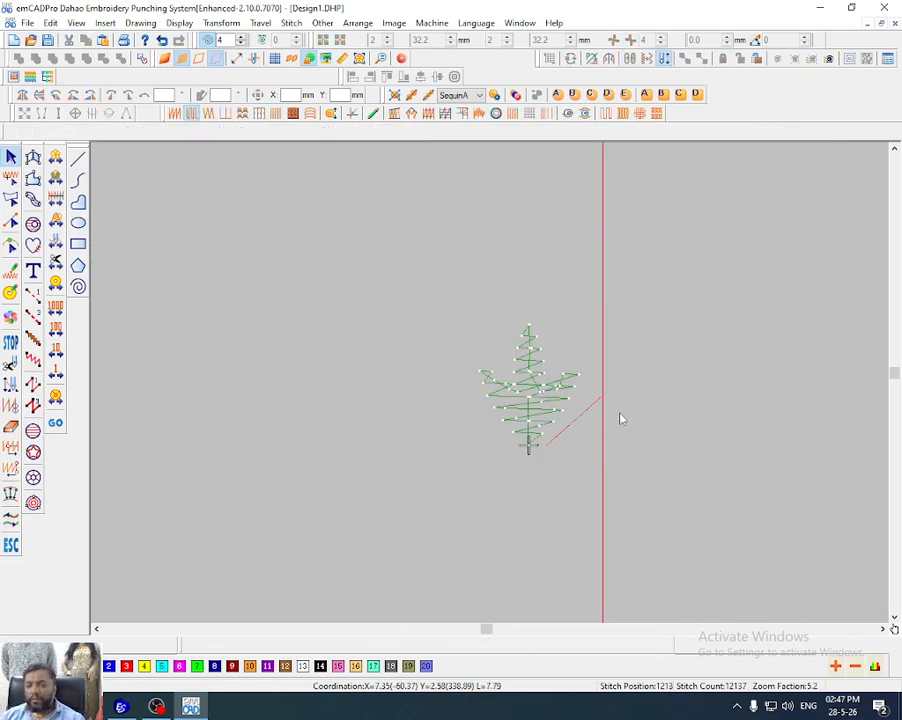
pyautogui.click(586, 413)
pyautogui.press('Delete')
pyautogui.hotkey('ctrl', 'v')
# From the triangle fill's peak stitch, add a star-shaped zigzag fill about 3.3 mm wide over the round bud above it
pyautogui.press('z')
pyautogui.moveTo(466, 316); pyautogui.dragTo(698, 479)
pyautogui.press('Escape')
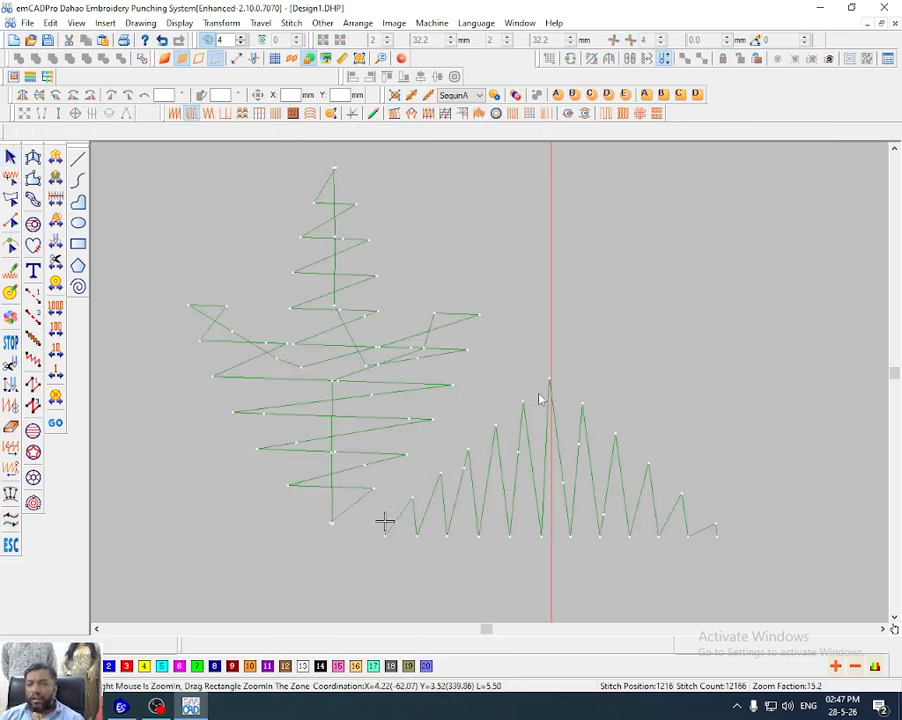
pyautogui.press('e')
pyautogui.click(549, 381)
pyautogui.press('d')
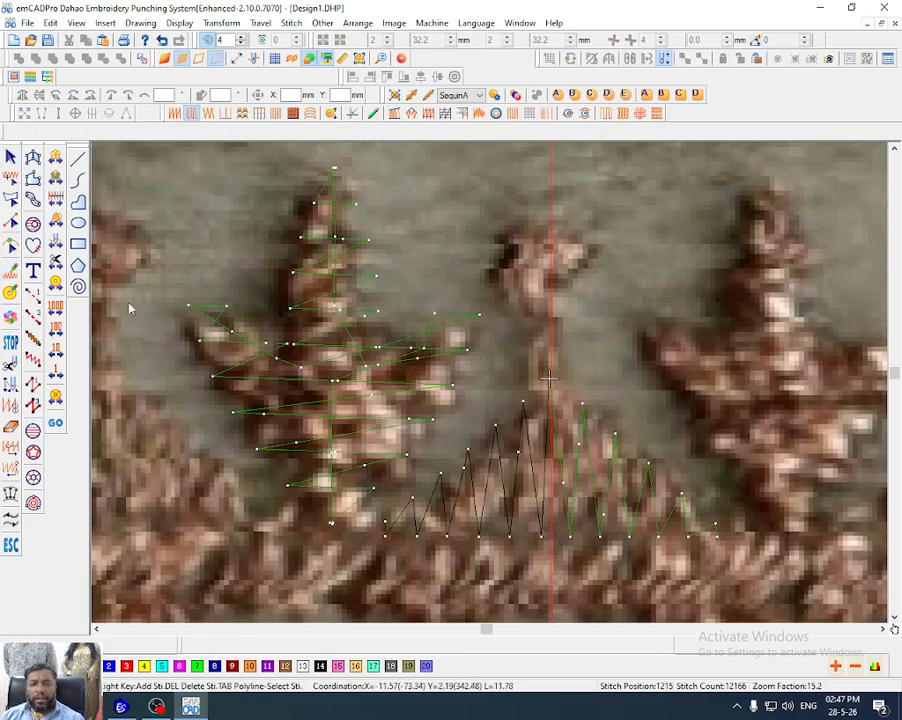
pyautogui.press('c')
pyautogui.click(551, 259)
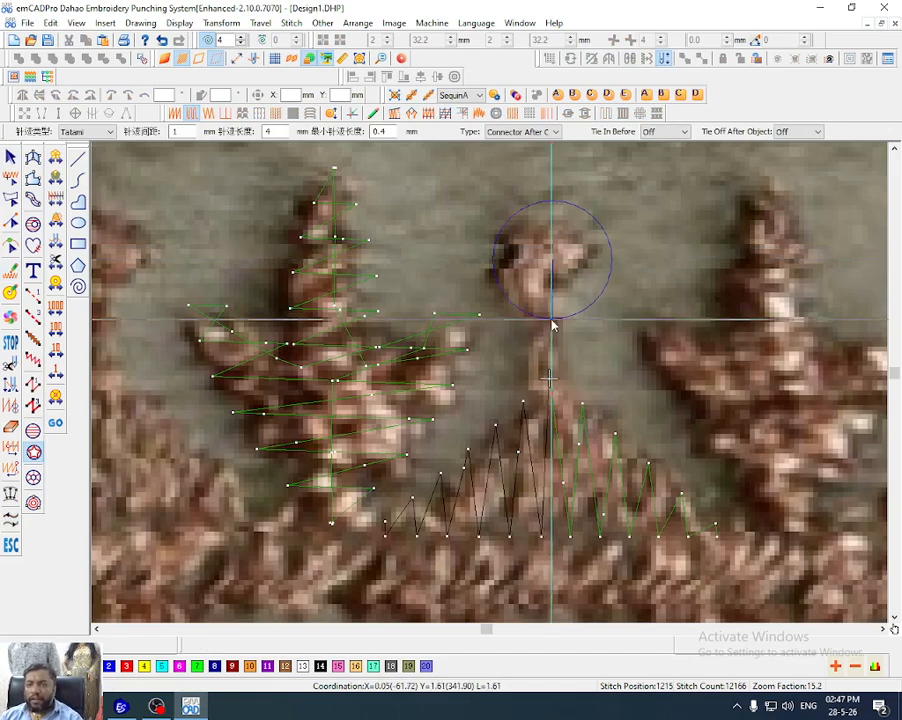
pyautogui.click(552, 321)
pyautogui.press('d')
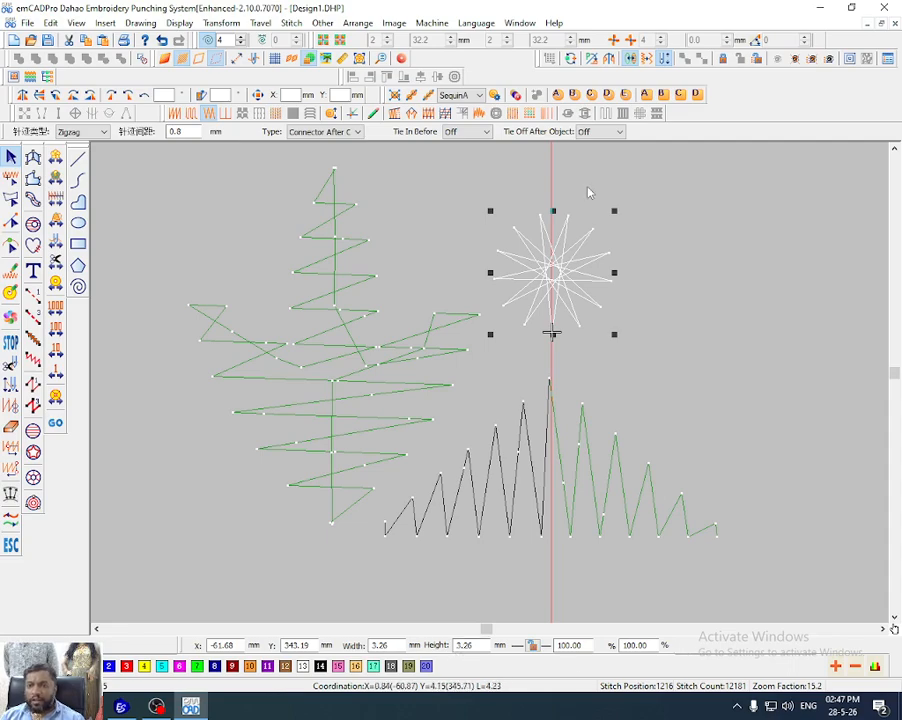
# Scale the star fill down proportionally to about 2.9 mm wide and high
pyautogui.moveTo(613, 212); pyautogui.dragTo(608, 216)
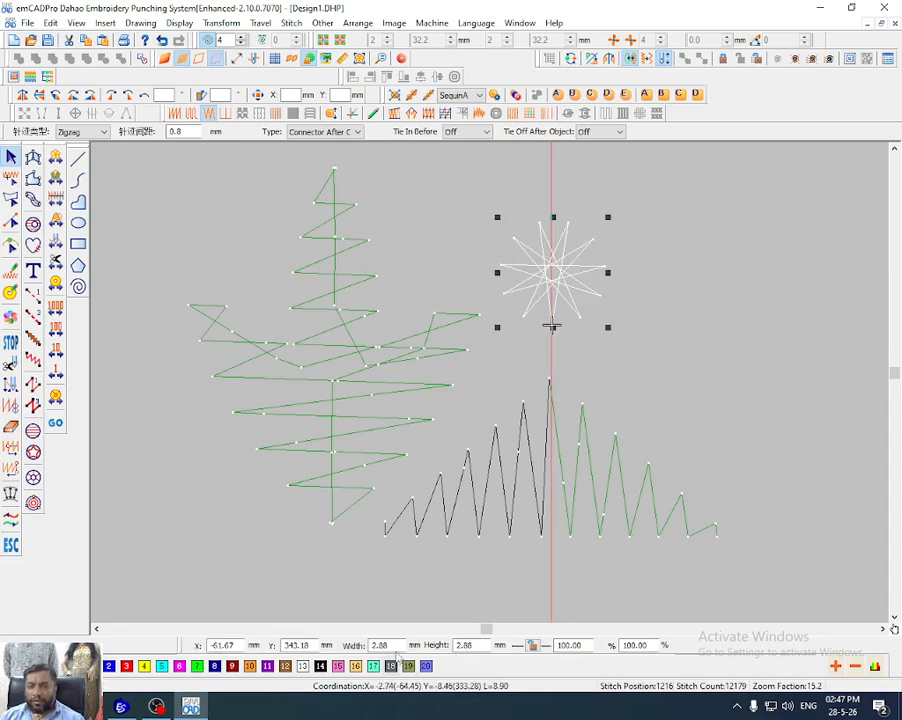
pyautogui.press('d')
pyautogui.scroll(-1, 582, 381)
pyautogui.press('d')
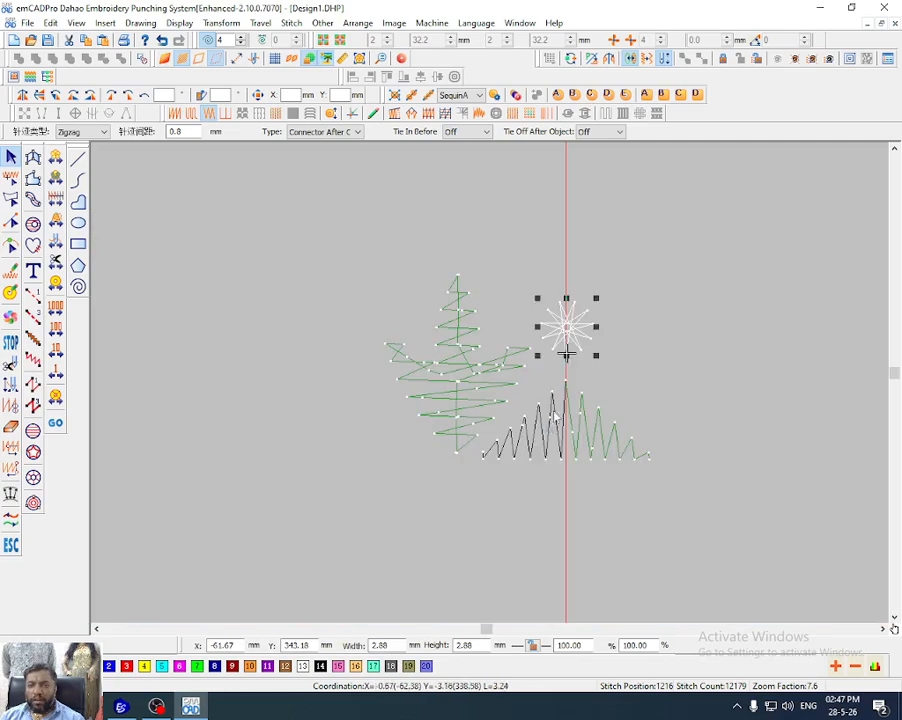
# Cut and paste the star with the triangle fill, and the leaf fill, back in place, and select all of them
pyautogui.keyDown('shift'); pyautogui.click(556, 421); pyautogui.keyUp('shift')
pyautogui.hotkey('ctrl', 'x')
pyautogui.hotkey('ctrl', 'v')
pyautogui.click(437, 409)
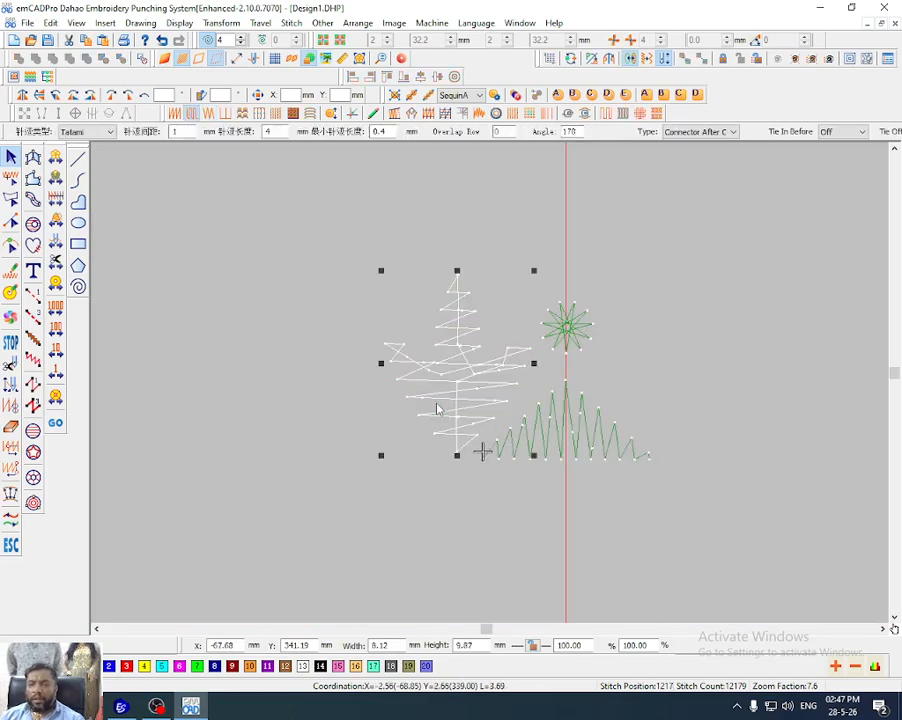
pyautogui.hotkey('ctrl', 'x')
pyautogui.hotkey('ctrl', 'v')
pyautogui.keyDown('shift'); pyautogui.click(495, 450); pyautogui.keyUp('shift')
pyautogui.press('d')
pyautogui.press('d')
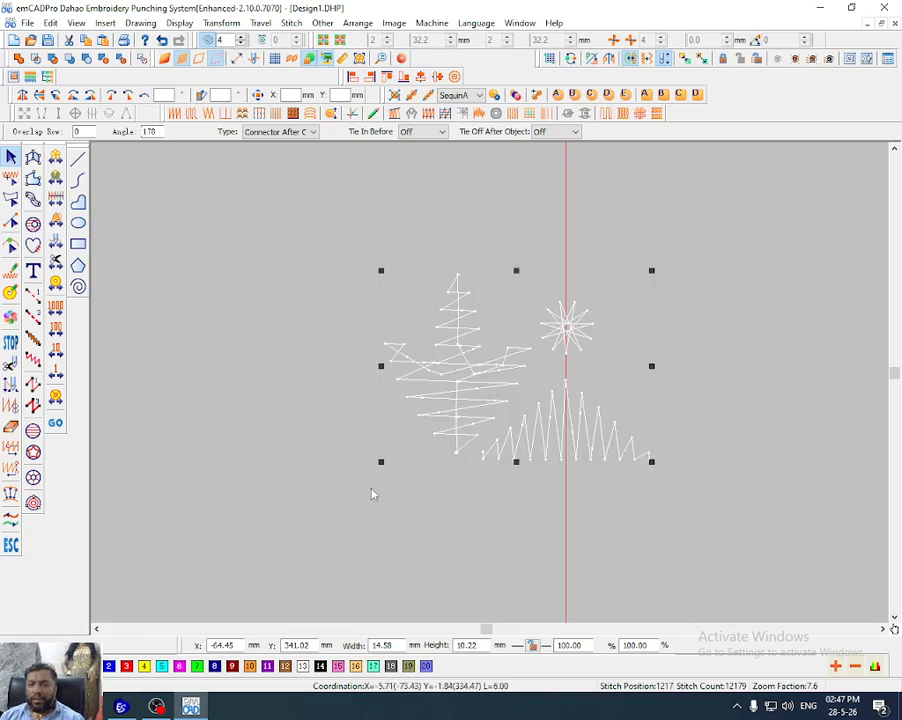
# Measure the horizontal distance between the centres of two neighbouring triangular motifs on the scan
pyautogui.scroll(-2, 486, 521)
pyautogui.press('z')
pyautogui.moveTo(409, 373); pyautogui.dragTo(515, 560)
pyautogui.press('d')
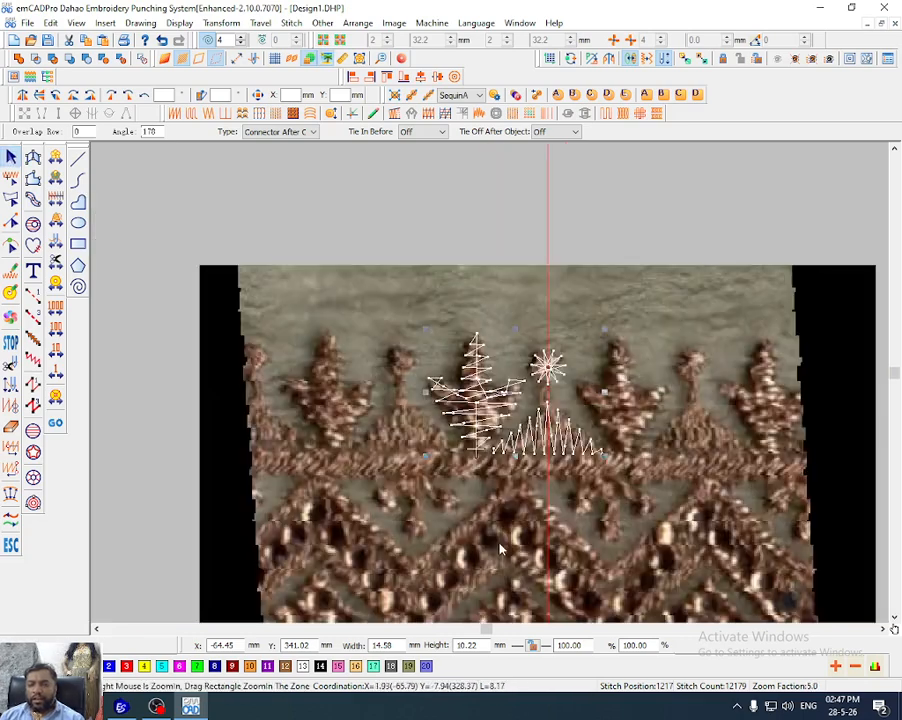
pyautogui.press('m')
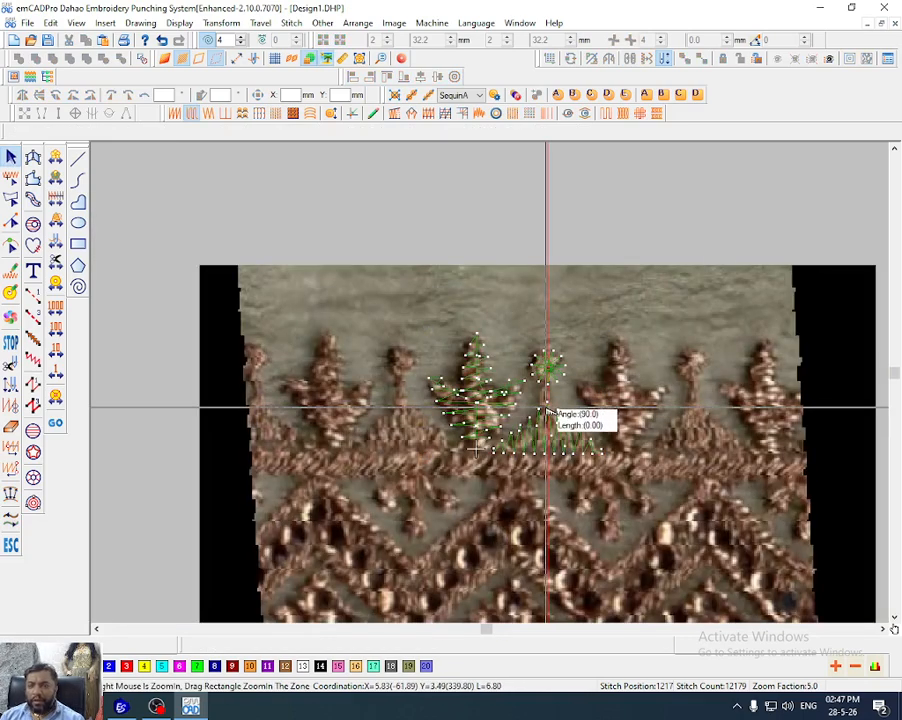
pyautogui.click(402, 410)
pyautogui.press('d')
# Select the leaf, triangle and star fills together and move them to the right end of the border's upper band
pyautogui.click(520, 442)
pyautogui.scroll(-1, 520, 442)
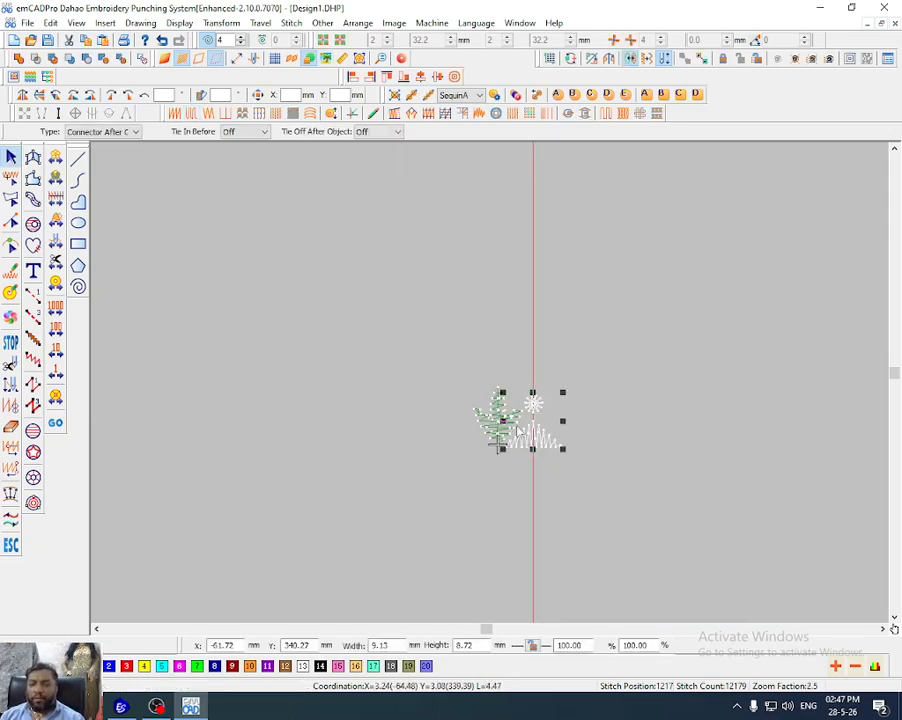
pyautogui.keyDown('ctrl'); pyautogui.click(502, 424); pyautogui.keyUp('ctrl')
pyautogui.moveTo(502, 424); pyautogui.dragTo(589, 520)
pyautogui.press('d')
pyautogui.scroll(-2, 589, 520)
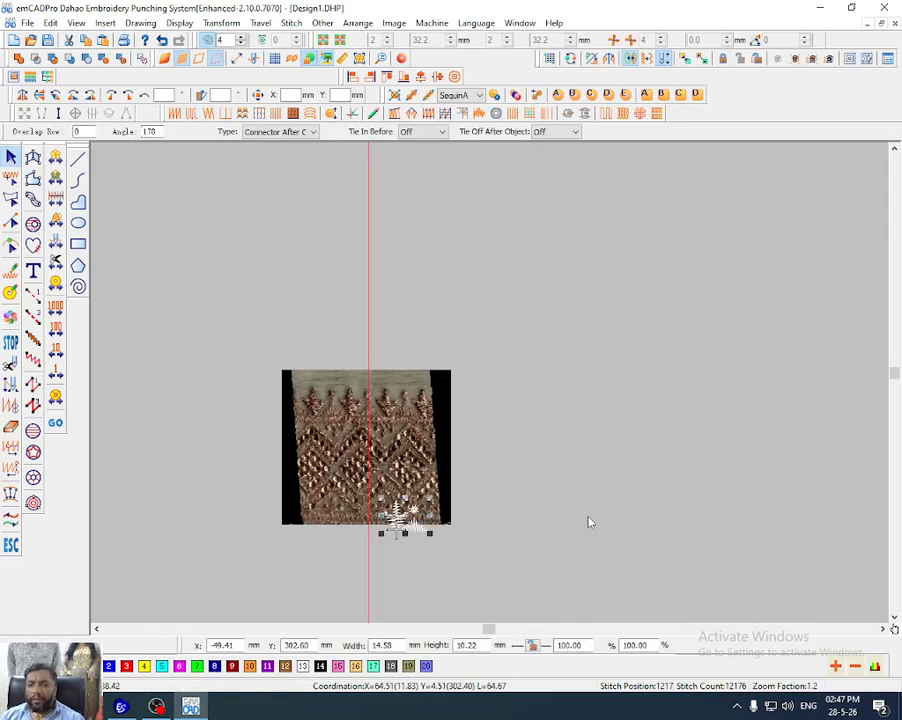
pyautogui.press('b')
pyautogui.moveTo(533, 522); pyautogui.dragTo(626, 684)
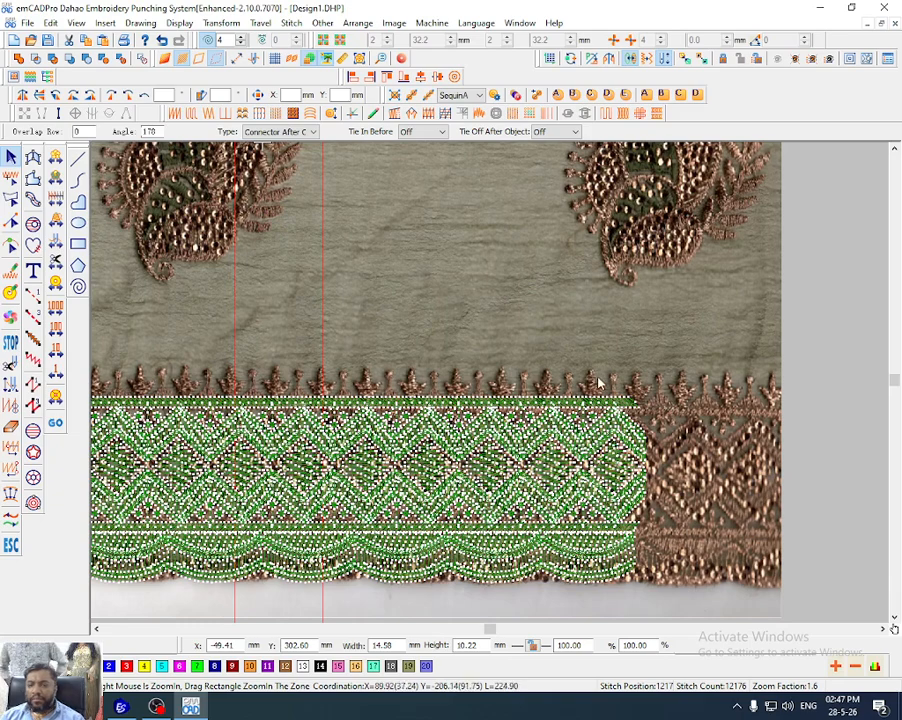
pyautogui.press('d')
pyautogui.scroll(2, 594, 376)
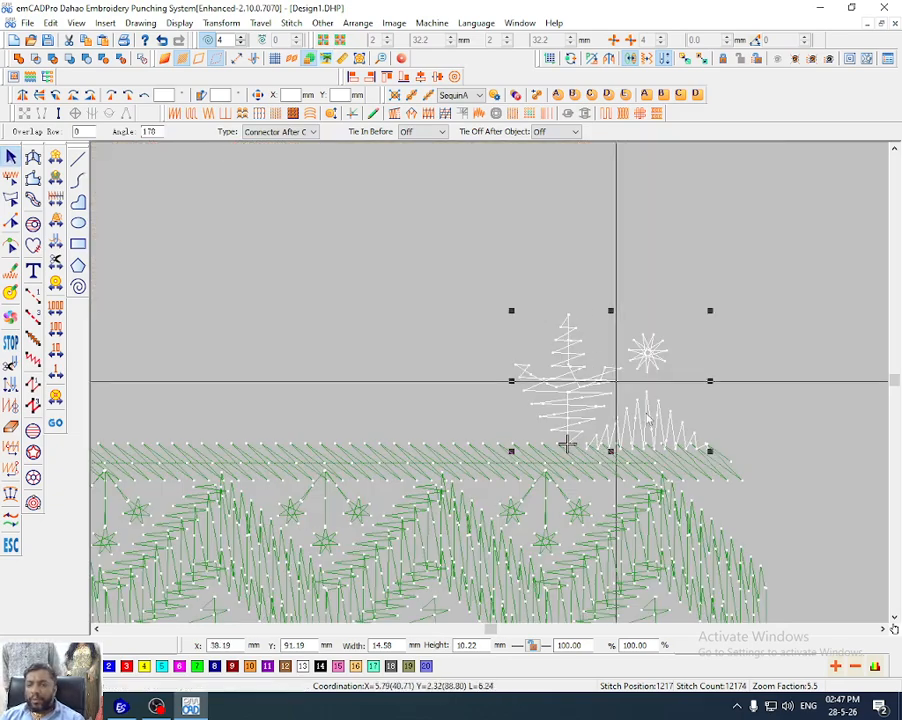
# Nudge the leaf, triangle and star group onto the upper band's top edge, and cut and paste it in place
pyautogui.moveTo(566, 443); pyautogui.dragTo(576, 448)
pyautogui.hotkey('ctrl', 'x')
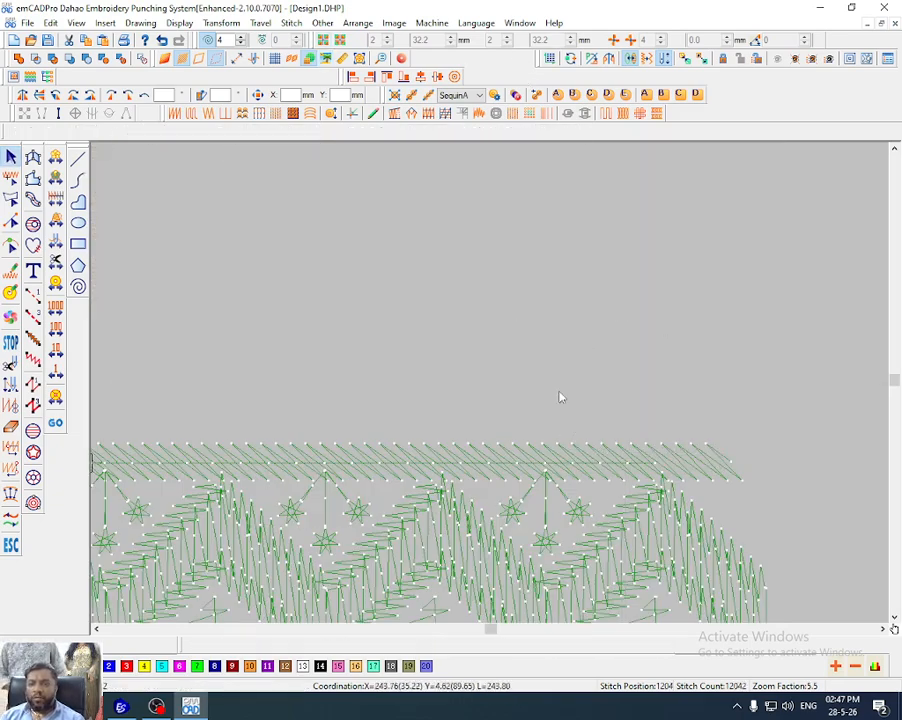
pyautogui.hotkey('ctrl', 'v')
# Set the general option for the horizontal copy distance to 12.5 mm
pyautogui.click(277, 60)
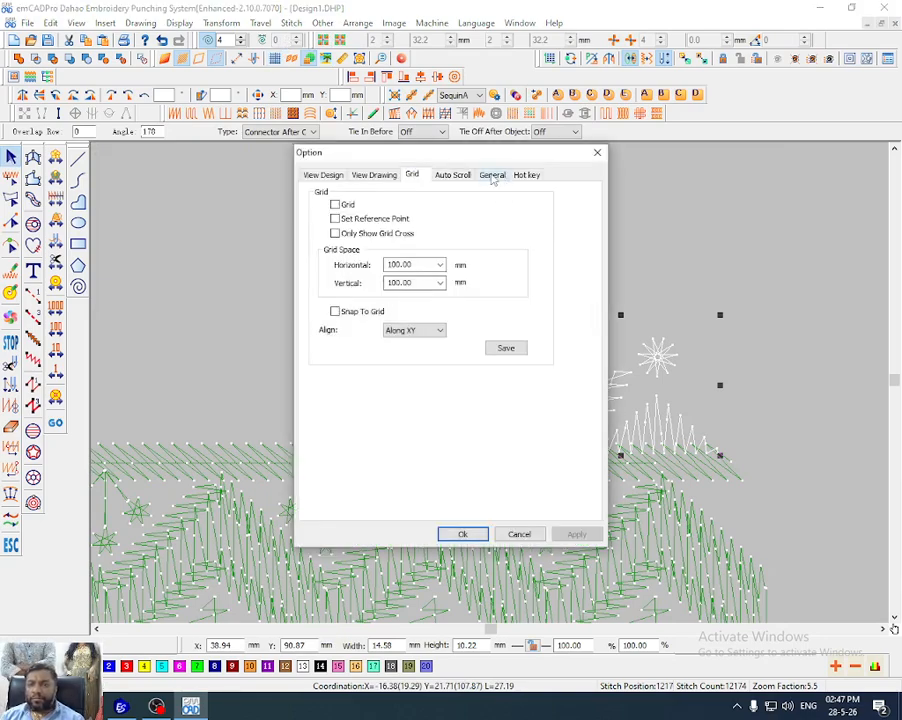
pyautogui.click(492, 176)
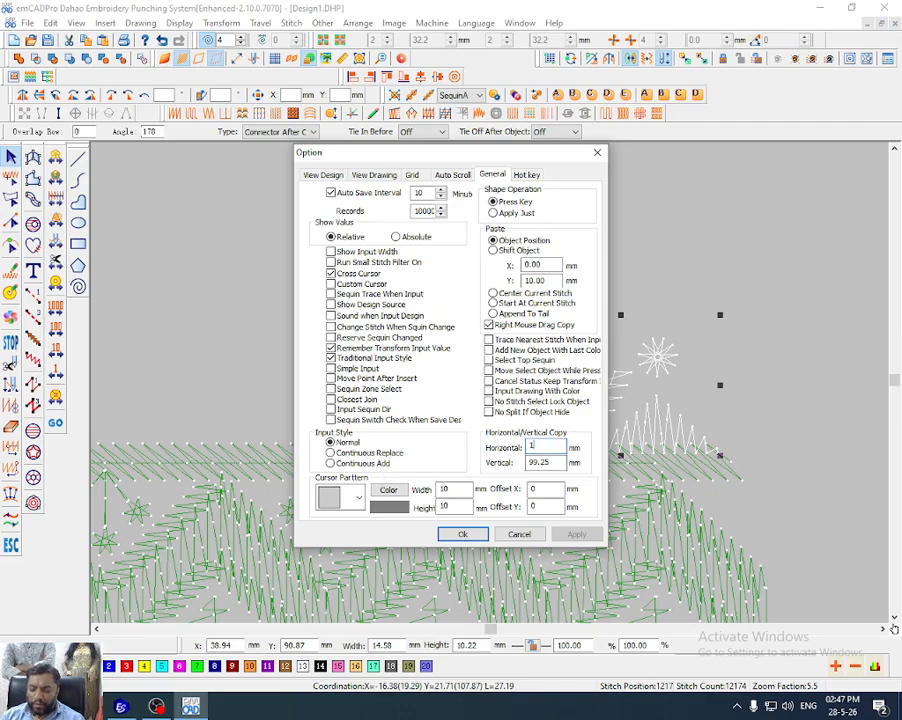
pyautogui.press('Return')
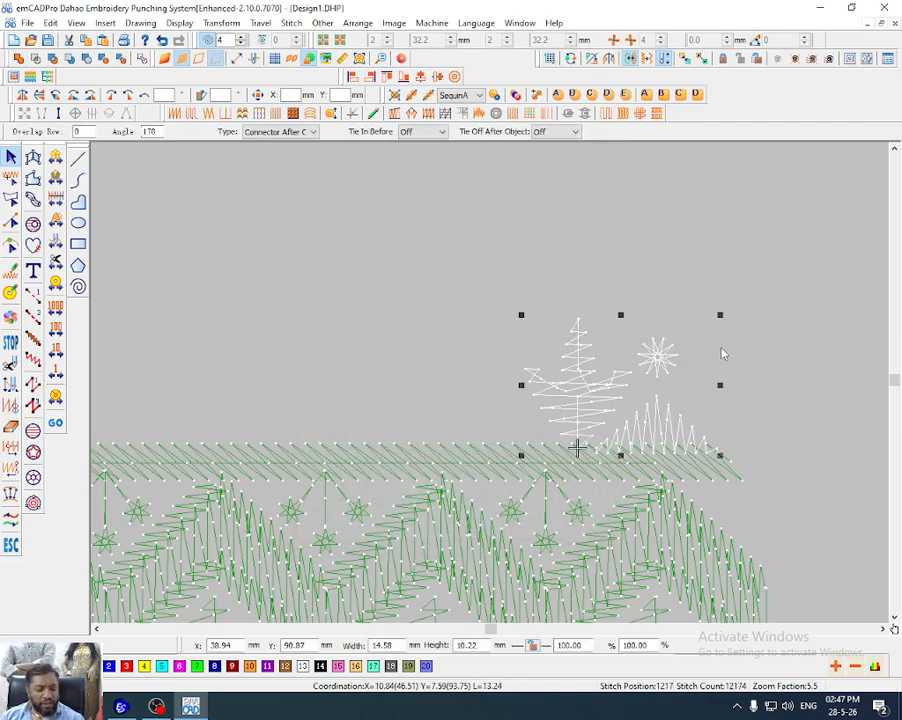
# Copy the motif group 19 times leftward at 12.5 mm spacing along the upper band to its left end
pyautogui.hotkey('ctrl', 'd')
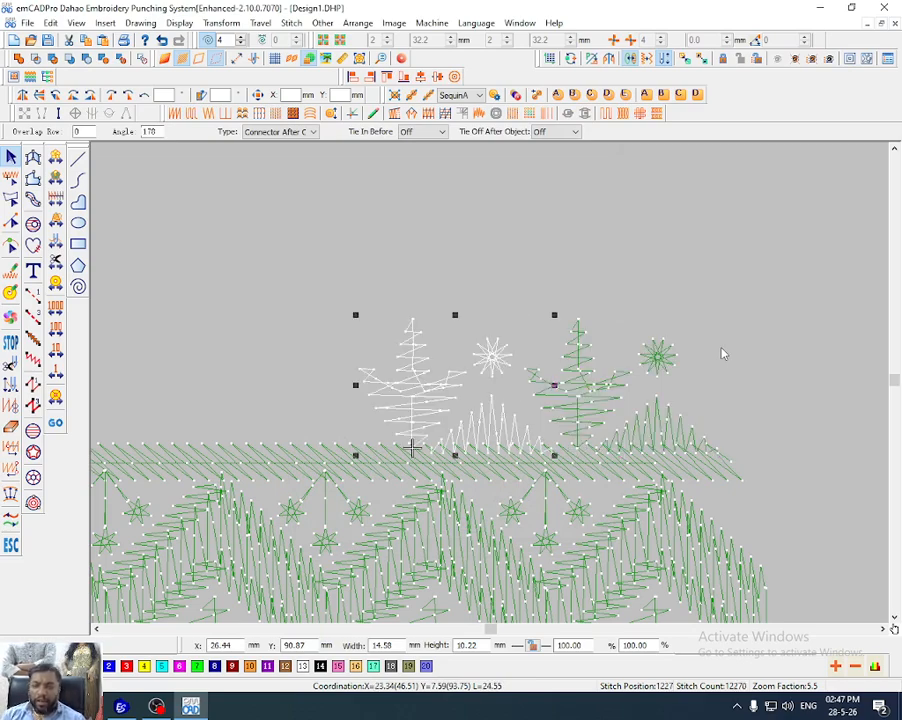
pyautogui.scroll(-2, 721, 354)
pyautogui.hotkey('ctrl', 'd')
pyautogui.hotkey('ctrl', 'd')
pyautogui.hotkey('ctrl', 'd')
pyautogui.hotkey('ctrl', 'd')
pyautogui.hotkey('ctrl', 'd')
pyautogui.hotkey('ctrl', 'd')
pyautogui.hotkey('ctrl', 'd')
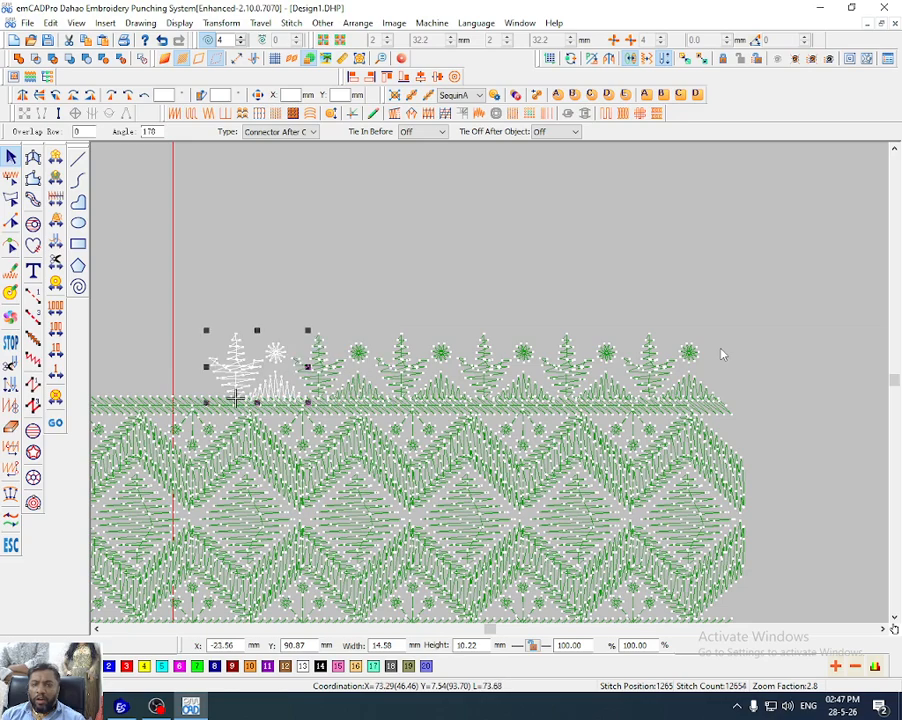
pyautogui.scroll(-3, 723, 353)
pyautogui.hotkey('ctrl', 'd')
pyautogui.hotkey('ctrl', 'd')
pyautogui.hotkey('ctrl', 'd')
pyautogui.hotkey('ctrl', 'd')
pyautogui.hotkey('ctrl', 'd')
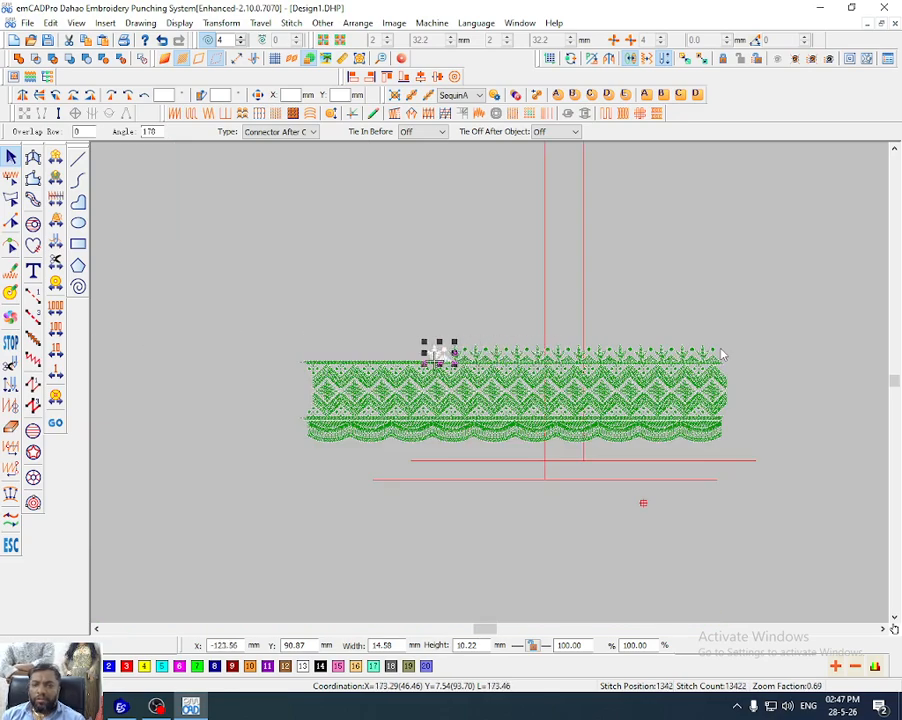
pyautogui.hotkey('ctrl', 'd')
pyautogui.hotkey('ctrl', 'd')
pyautogui.hotkey('ctrl', 'd')
# Preview the border as a repeat, 3 by 3 with 250 mm horizontal distance, then turn the repeat display off and deselect
pyautogui.hotkey('ctrl', 'r')
pyautogui.press('space')
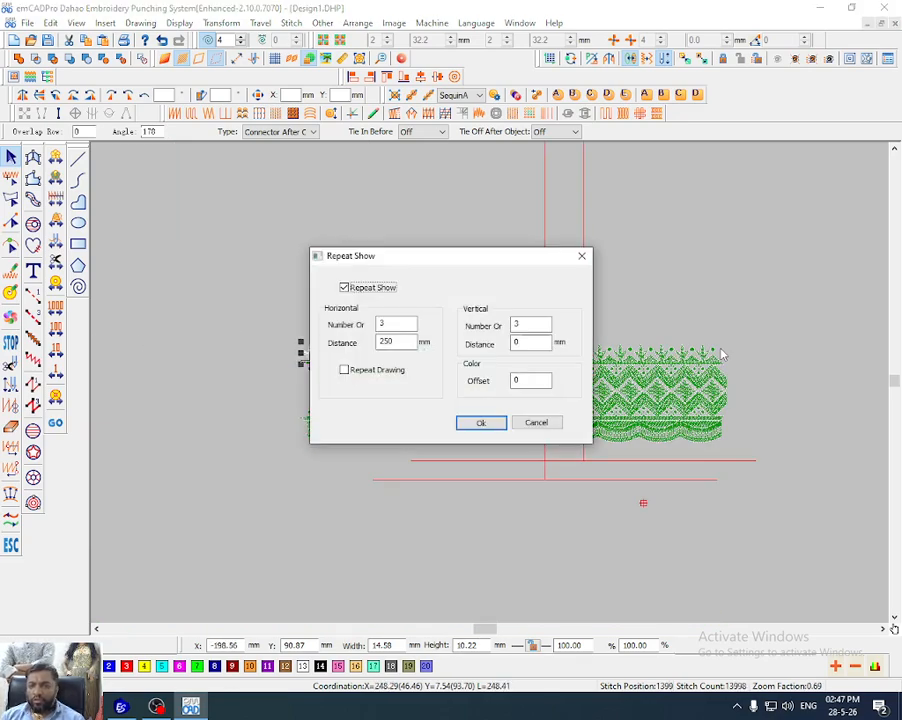
pyautogui.press('Return')
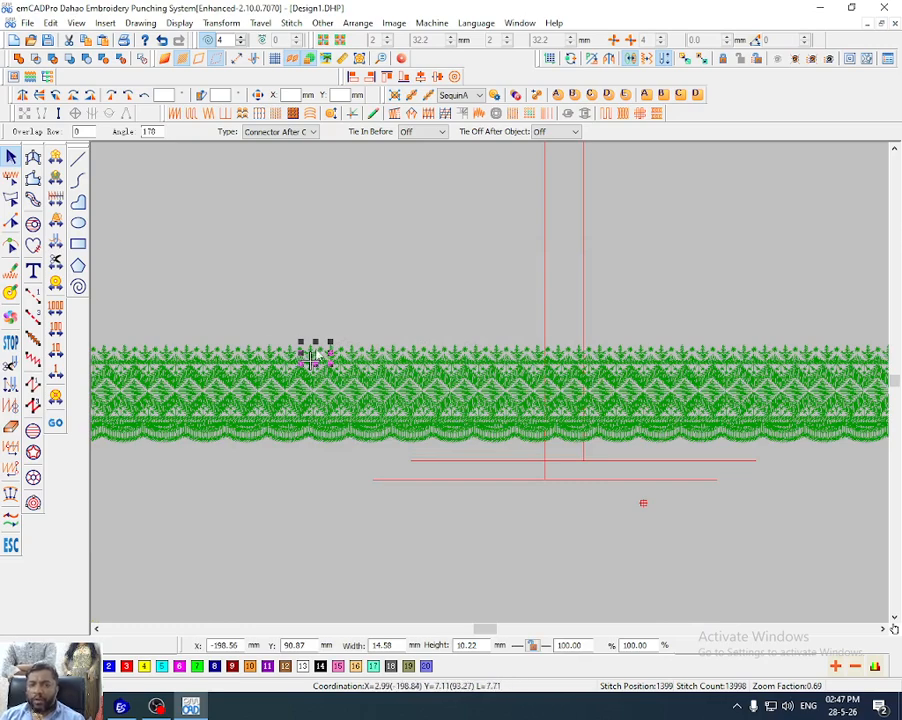
pyautogui.moveTo(313, 360); pyautogui.dragTo(318, 290)
pyautogui.hotkey('ctrl', 'z')
pyautogui.hotkey('ctrl', 'r')
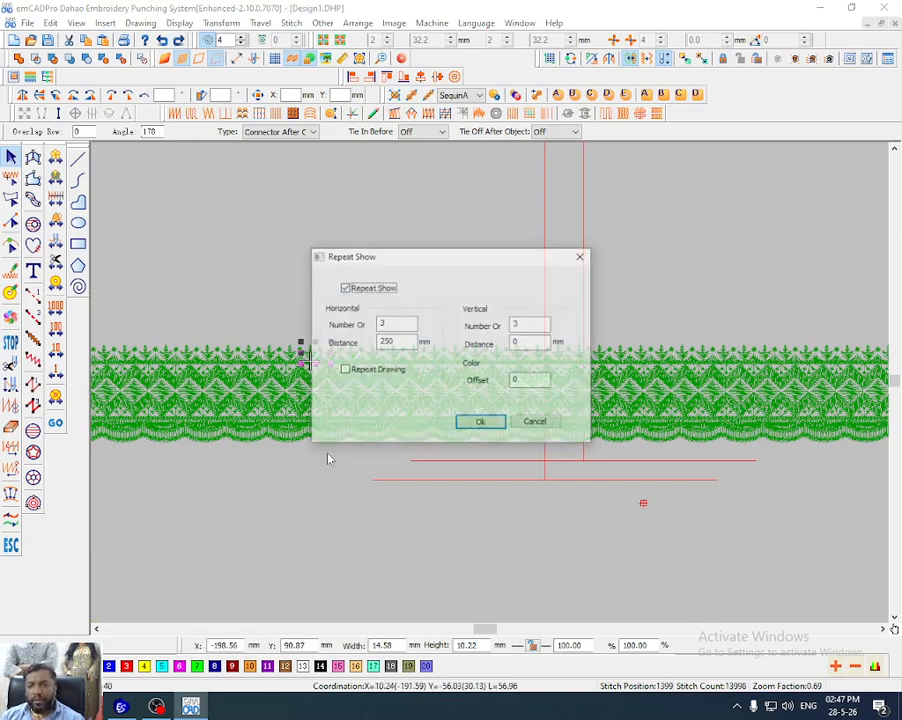
pyautogui.press('space')
pyautogui.press('Return')
pyautogui.press('Escape')
pyautogui.scroll(2, 425, 383)
# Save the design as the Dahao Punching file 36-LESS in the 0000 folder
pyautogui.hotkey('ctrl', 's')
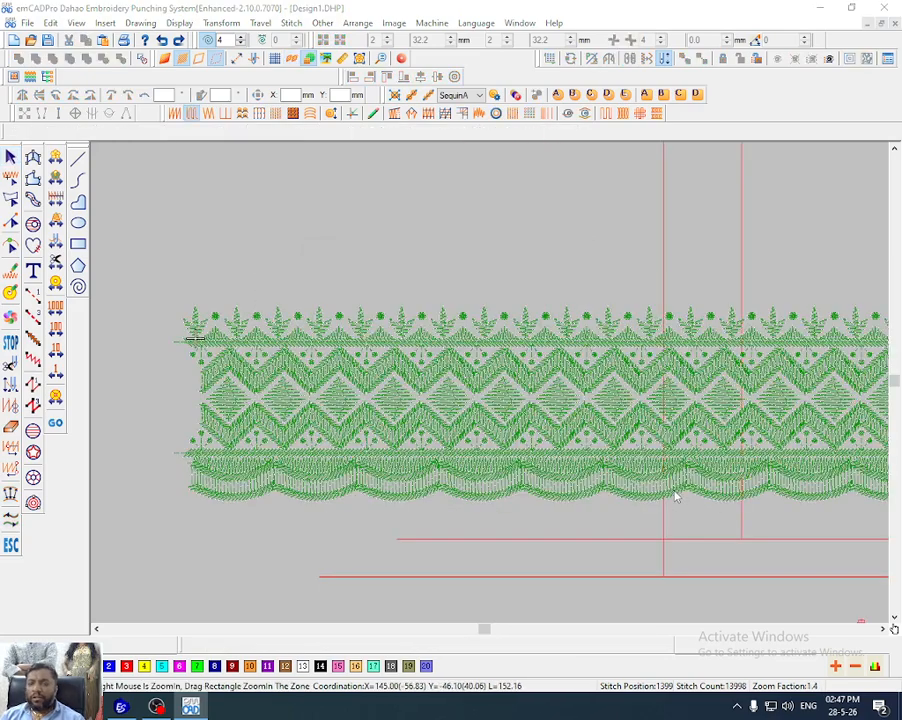
pyautogui.click(155, 385)
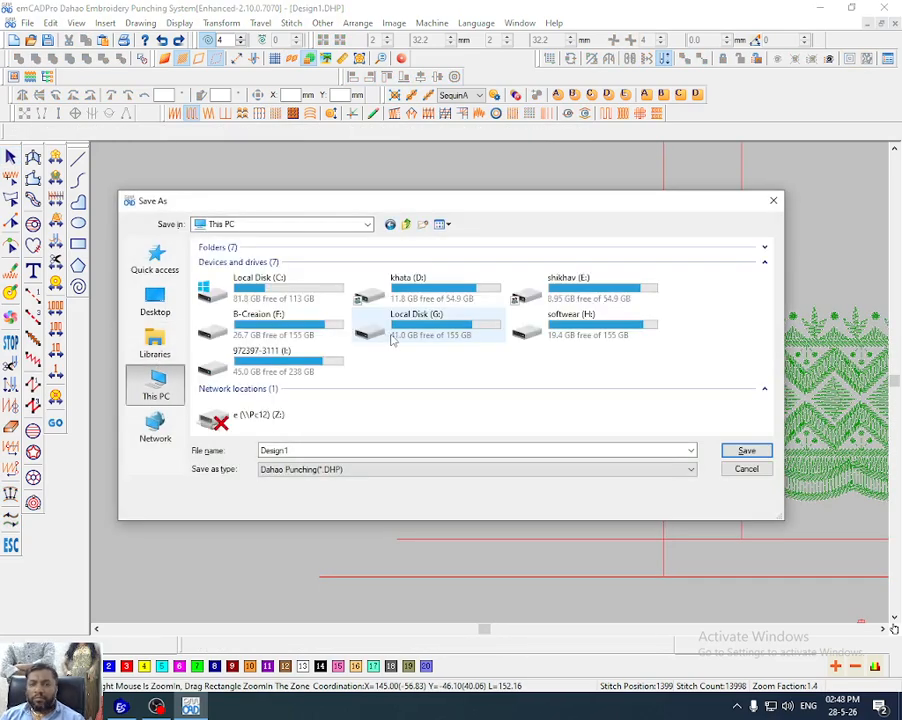
pyautogui.doubleClick(422, 306)
pyautogui.doubleClick(232, 290)
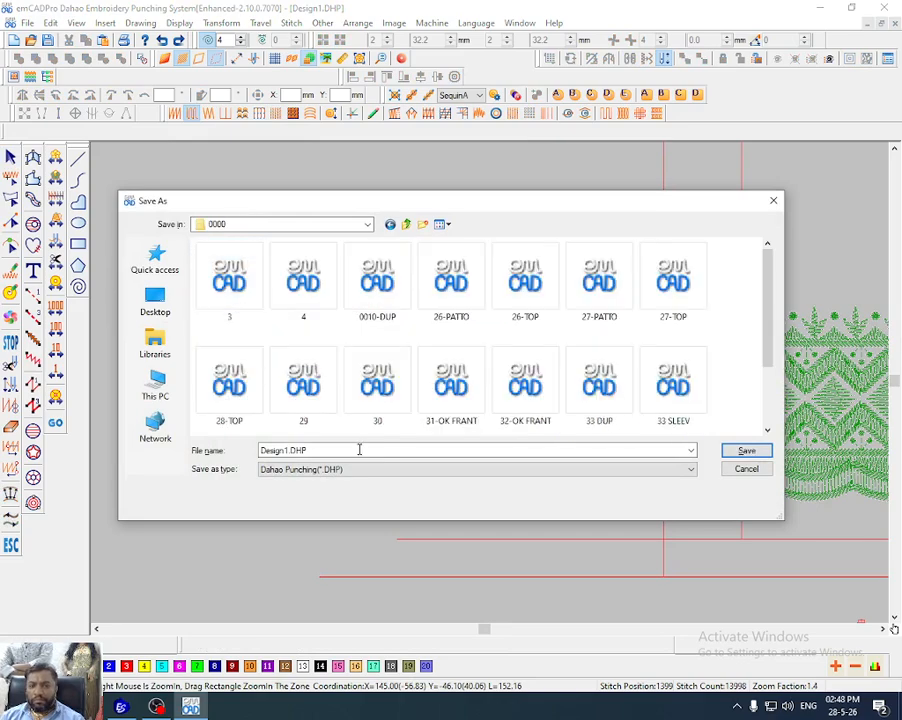
pyautogui.scroll(-3, 654, 380)
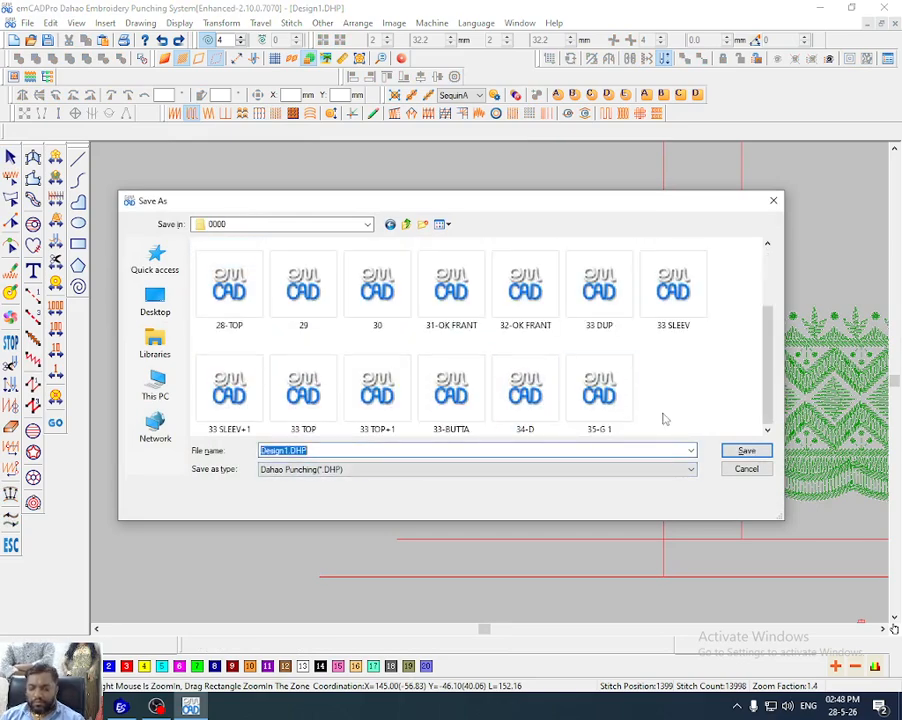
pyautogui.write('36-LESS')
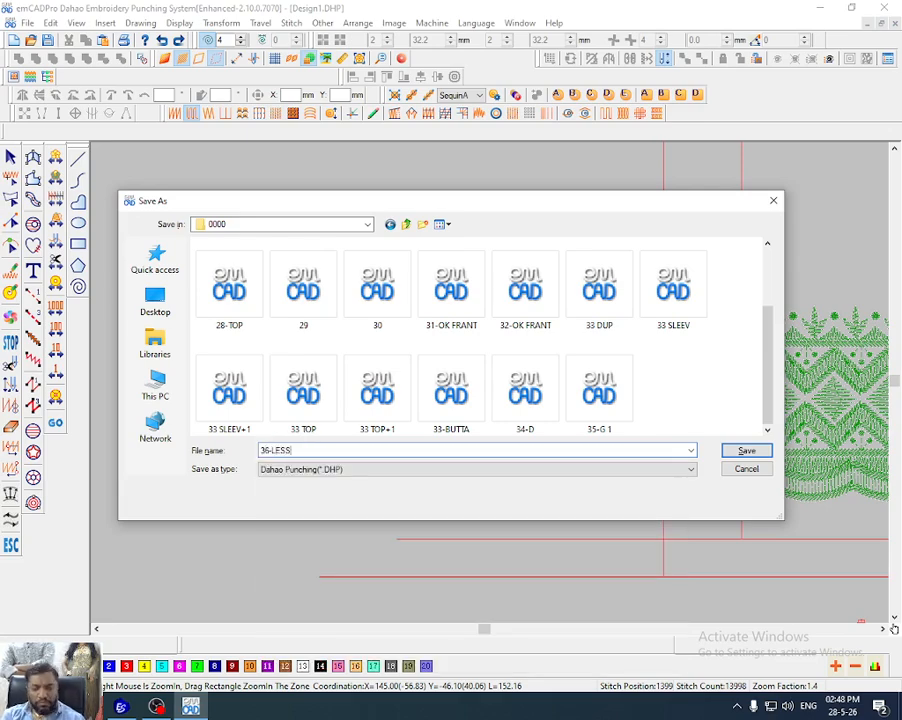
pyautogui.press('Return')
# Compare the finished stitches with the scan at the border's right end, and hide the scan
pyautogui.scroll(-2, 649, 419)
pyautogui.press('d')
pyautogui.press('b')
pyautogui.moveTo(640, 342); pyautogui.dragTo(806, 524)
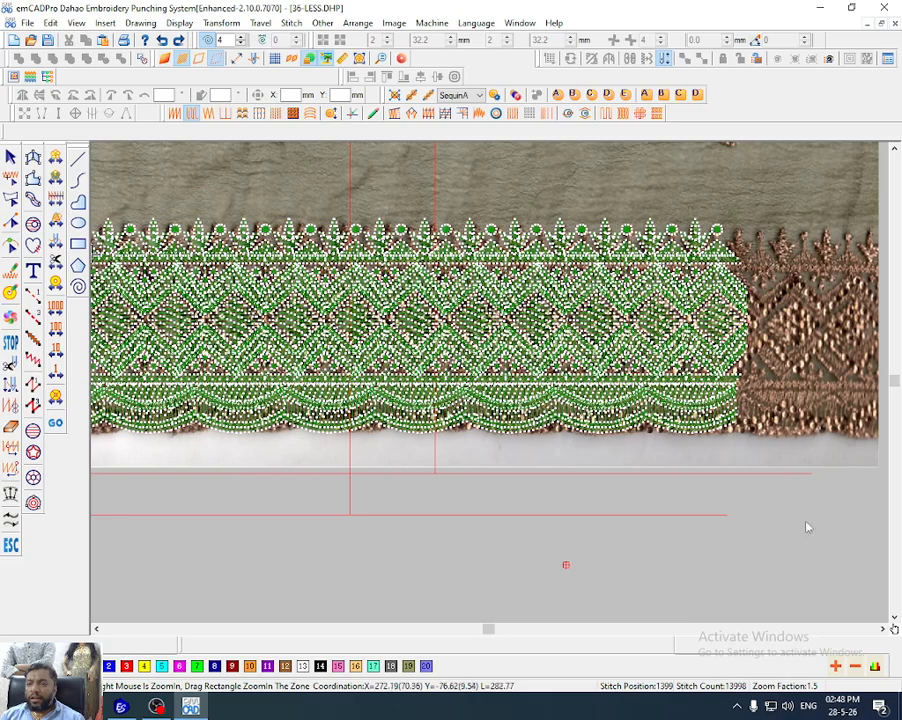
pyautogui.press('s')
pyautogui.hotkey('alt', 'Return')
pyautogui.click(804, 577)
pyautogui.press('d')
pyautogui.press('s')
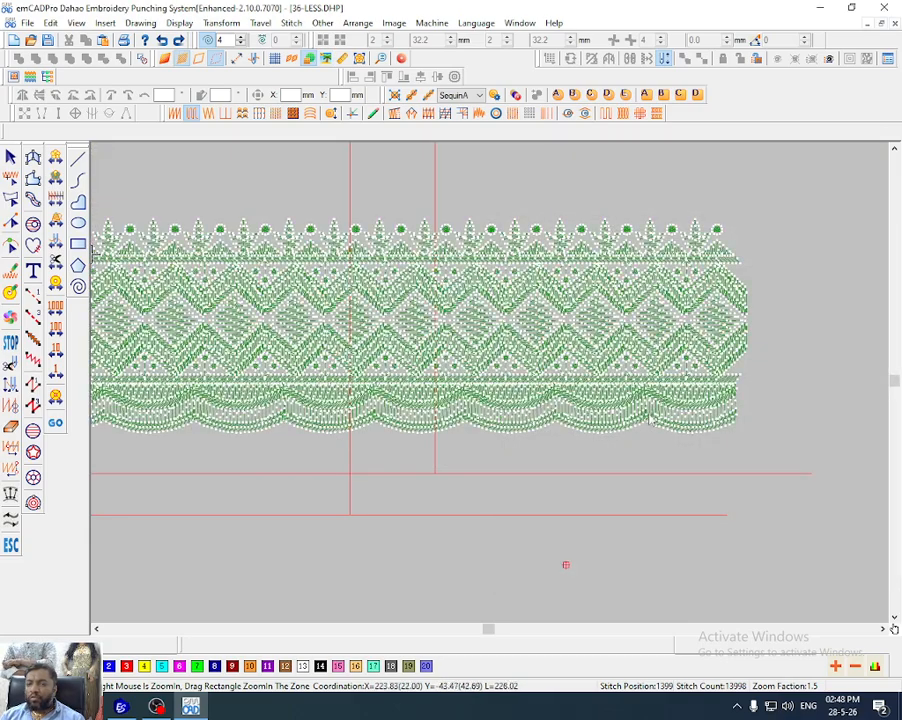
pyautogui.click(697, 427)
pyautogui.press('c')
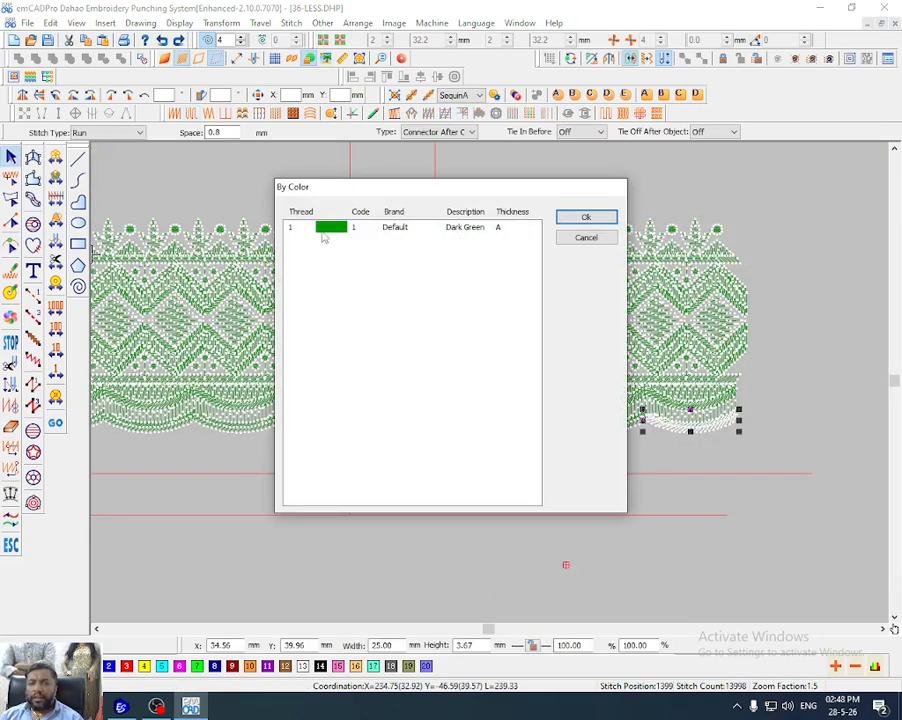
pyautogui.click(321, 230)
pyautogui.press('Return')
pyautogui.moveTo(652, 355); pyautogui.dragTo(696, 490)
pyautogui.hotkey('ctrl', 'z')
pyautogui.press('b')
pyautogui.moveTo(605, 358); pyautogui.dragTo(674, 468)
# Select all Tatami objects by stitch type and show only those objects
pyautogui.click(706, 409)
pyautogui.scroll(-2, 706, 409)
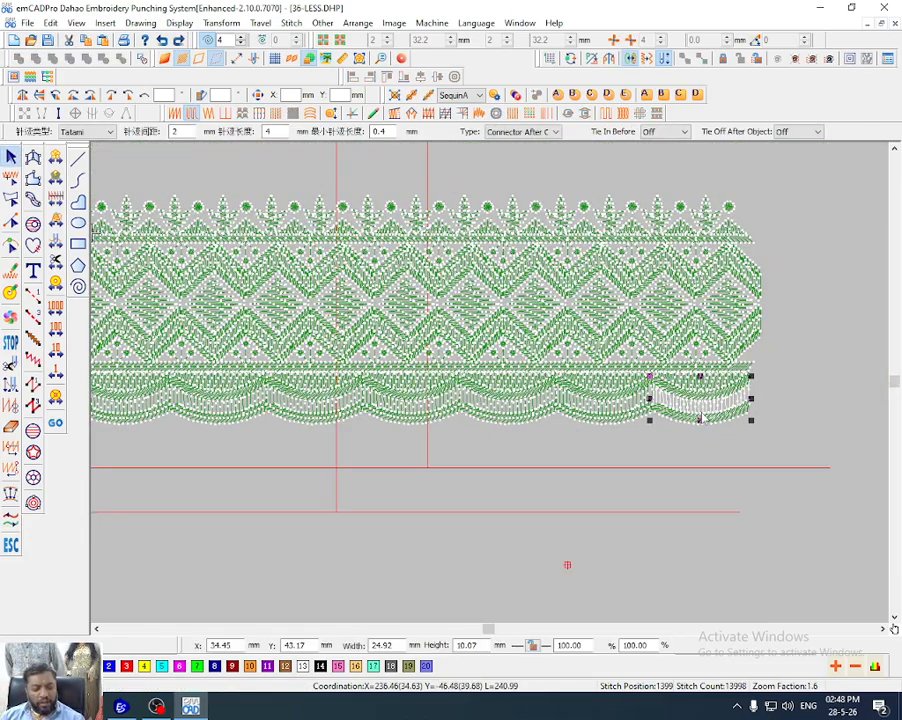
pyautogui.press('s')
pyautogui.click(320, 313)
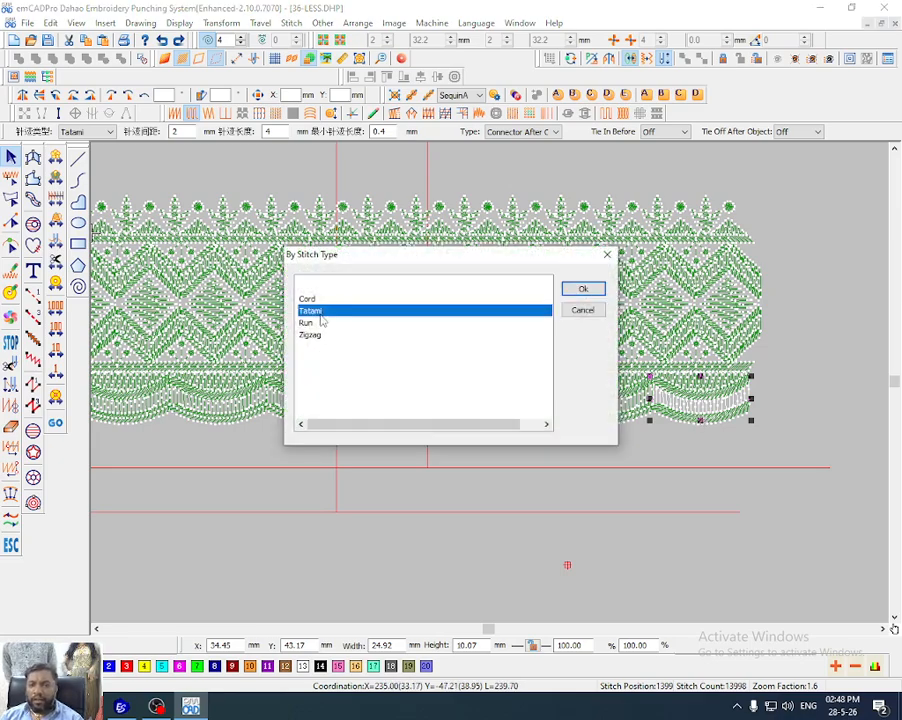
pyautogui.press('Return')
pyautogui.hotkey('shift', 's')
# From the design's first stitch, cut and paste the lower scallop fills one by one from right to left to the start of the sewing order
pyautogui.click(702, 416)
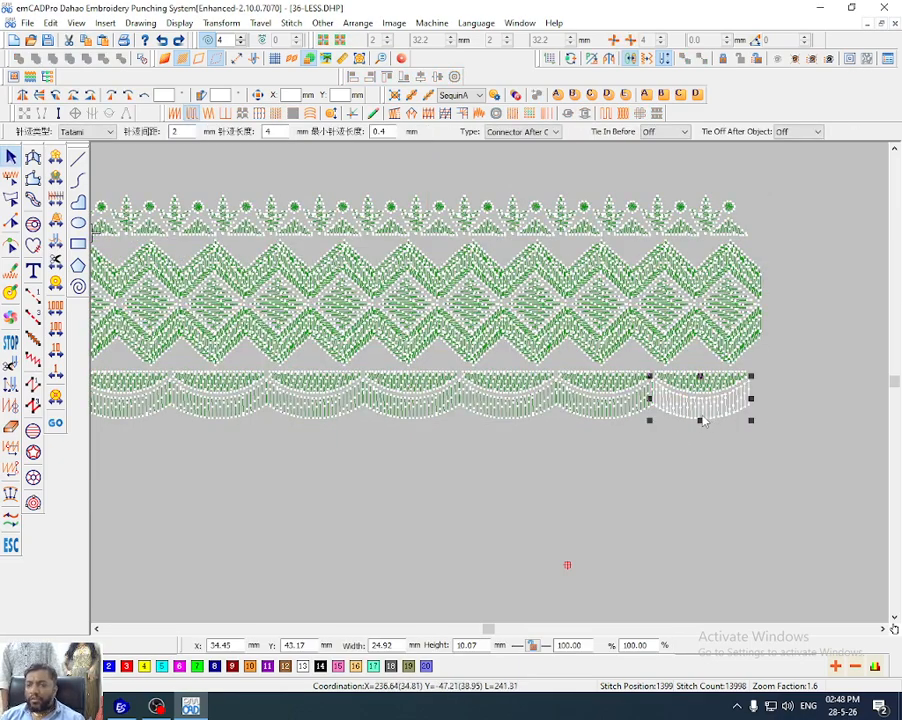
pyautogui.scroll(-1, 640, 428)
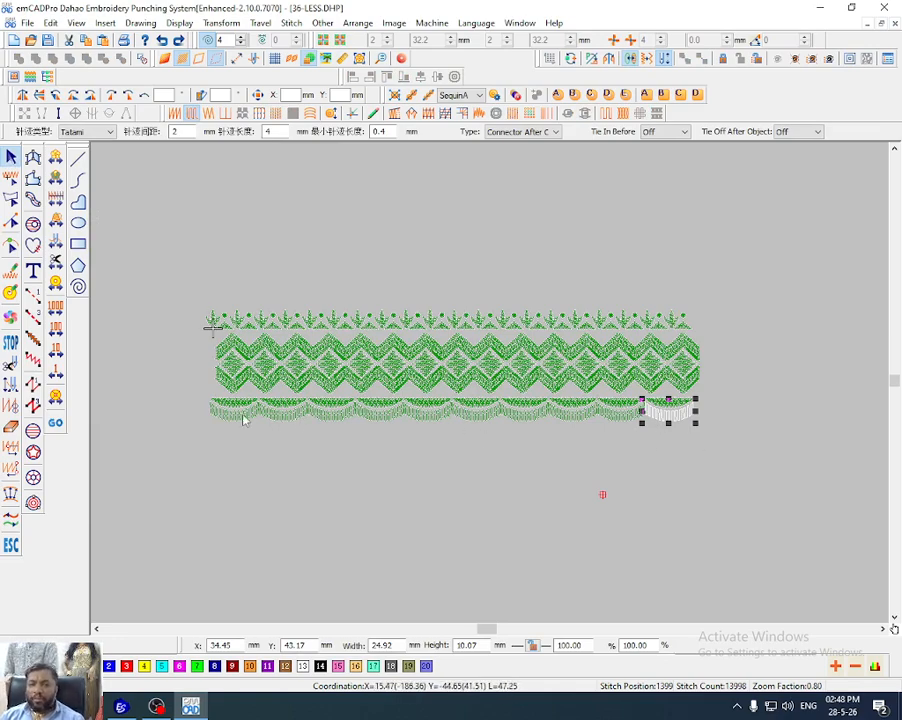
pyautogui.keyDown('shift'); pyautogui.click(241, 422); pyautogui.keyUp('shift')
pyautogui.press('Home')
pyautogui.click(670, 415)
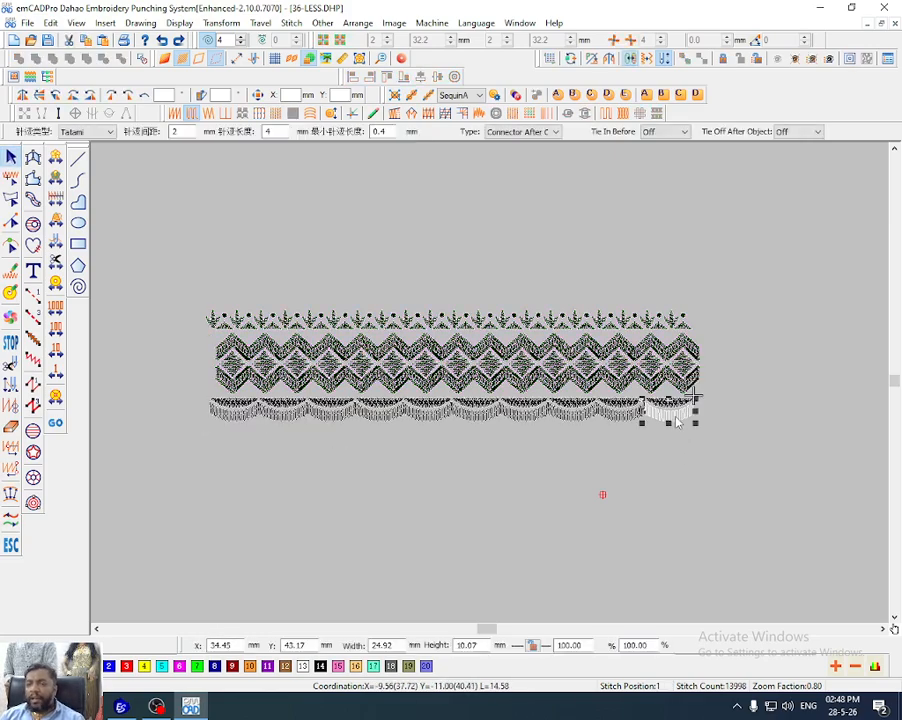
pyautogui.hotkey('ctrl', 'x')
pyautogui.hotkey('ctrl', 'v')
pyautogui.click(615, 417)
pyautogui.hotkey('ctrl', 'x')
pyautogui.click(564, 420)
pyautogui.hotkey('ctrl', 'x')
pyautogui.hotkey('ctrl', 'v')
pyautogui.click(512, 420)
pyautogui.hotkey('ctrl', 'x')
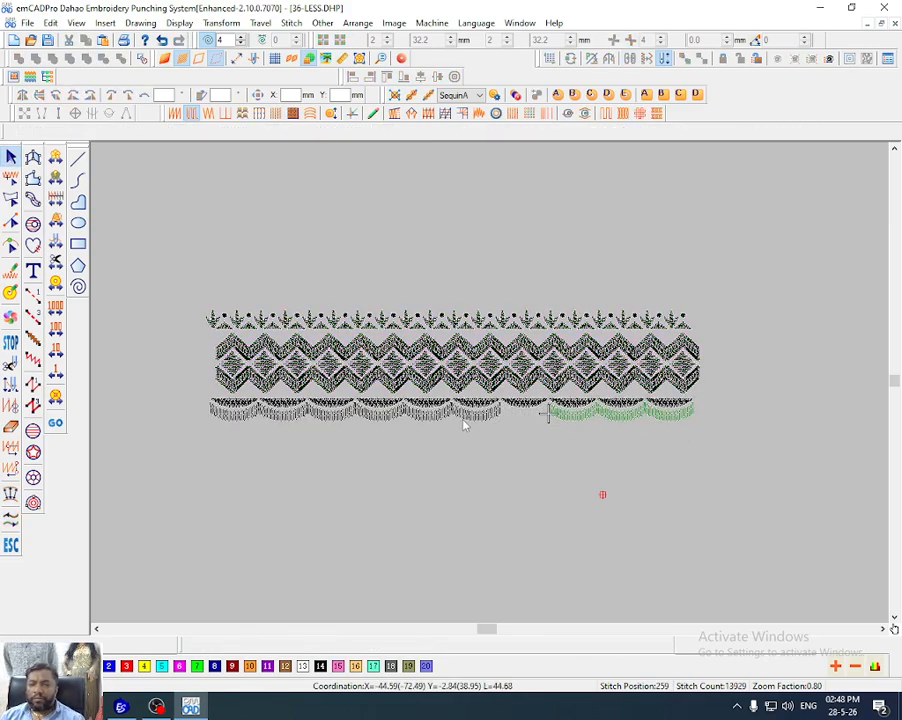
pyautogui.hotkey('ctrl', 'v')
pyautogui.click(464, 420)
pyautogui.hotkey('ctrl', 'x')
pyautogui.hotkey('ctrl', 'v')
pyautogui.click(367, 422)
pyautogui.hotkey('ctrl', 'x')
pyautogui.hotkey('ctrl', 'v')
pyautogui.click(317, 421)
pyautogui.hotkey('ctrl', 'x')
pyautogui.hotkey('ctrl', 'v')
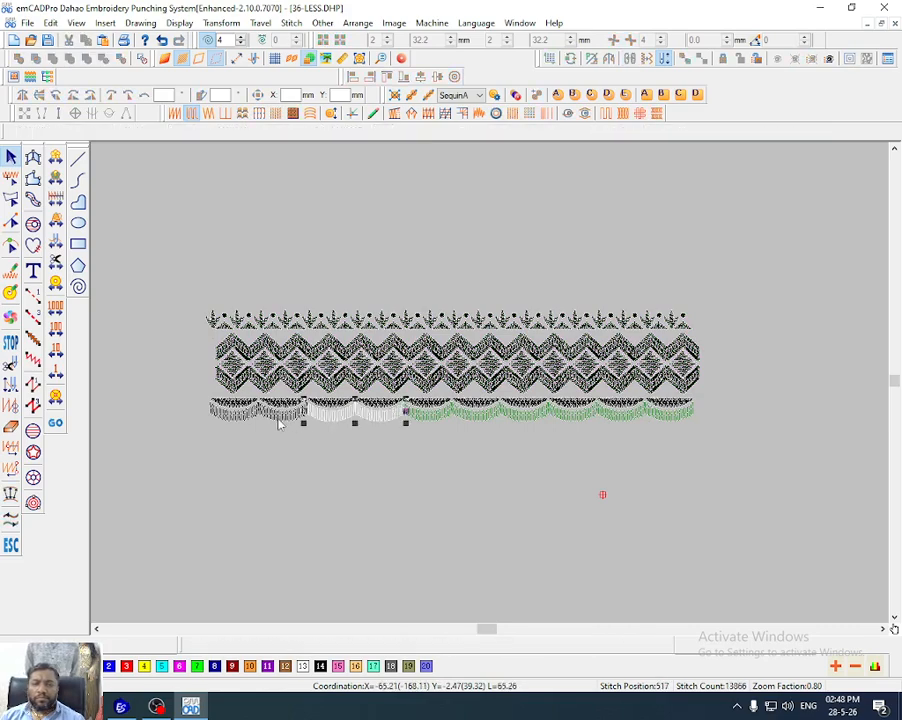
pyautogui.click(279, 421)
pyautogui.hotkey('ctrl', 'x')
pyautogui.hotkey('ctrl', 'v')
pyautogui.click(231, 422)
pyautogui.hotkey('ctrl', 'v')
pyautogui.press('b')
pyautogui.moveTo(189, 345); pyautogui.dragTo(322, 467)
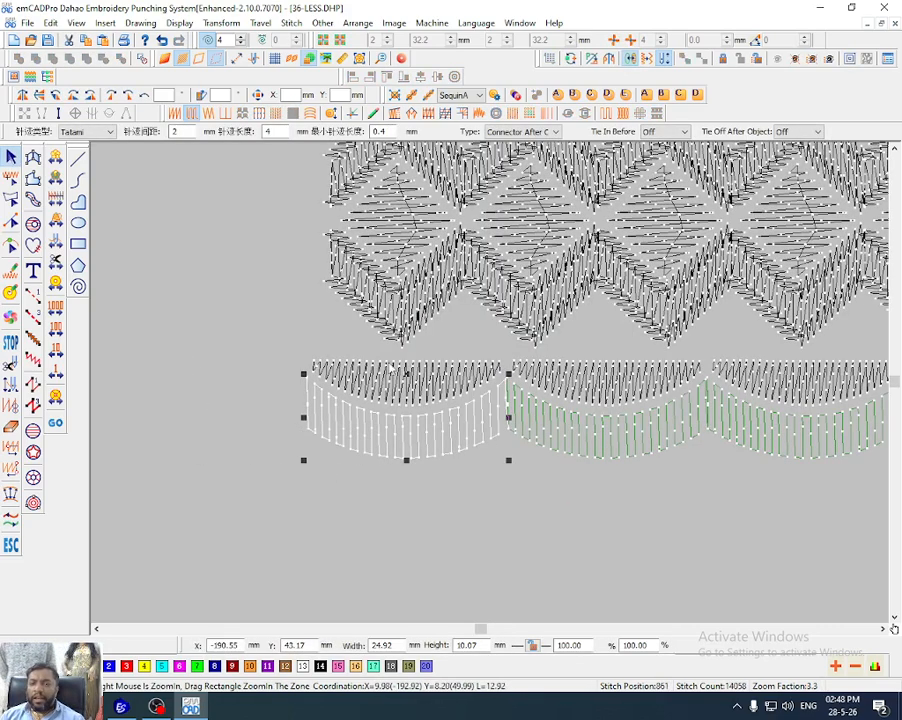
pyautogui.click(389, 367)
pyautogui.press('h')
pyautogui.press('Escape')
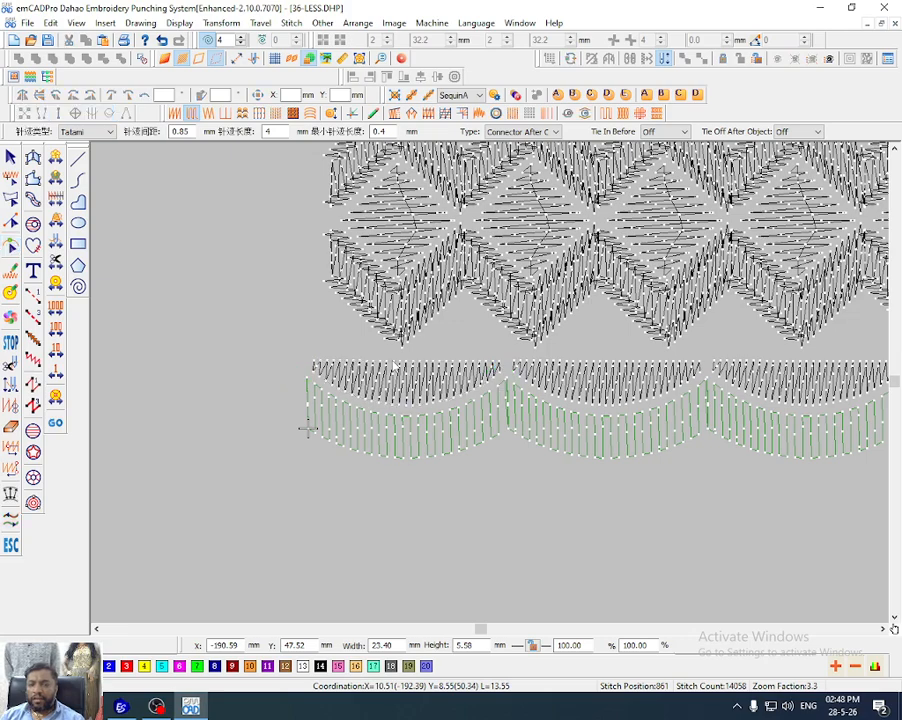
# Select all Cord objects by stitch type, show only those, and select the leftmost lower scallop edge
pyautogui.click(368, 474)
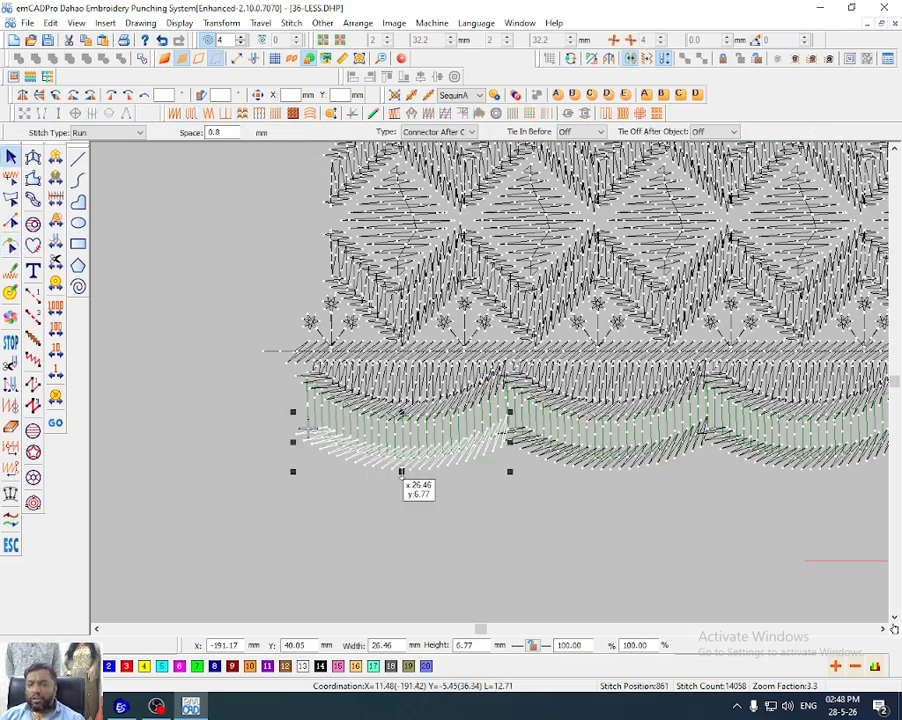
pyautogui.hotkey('ctrl', 't')
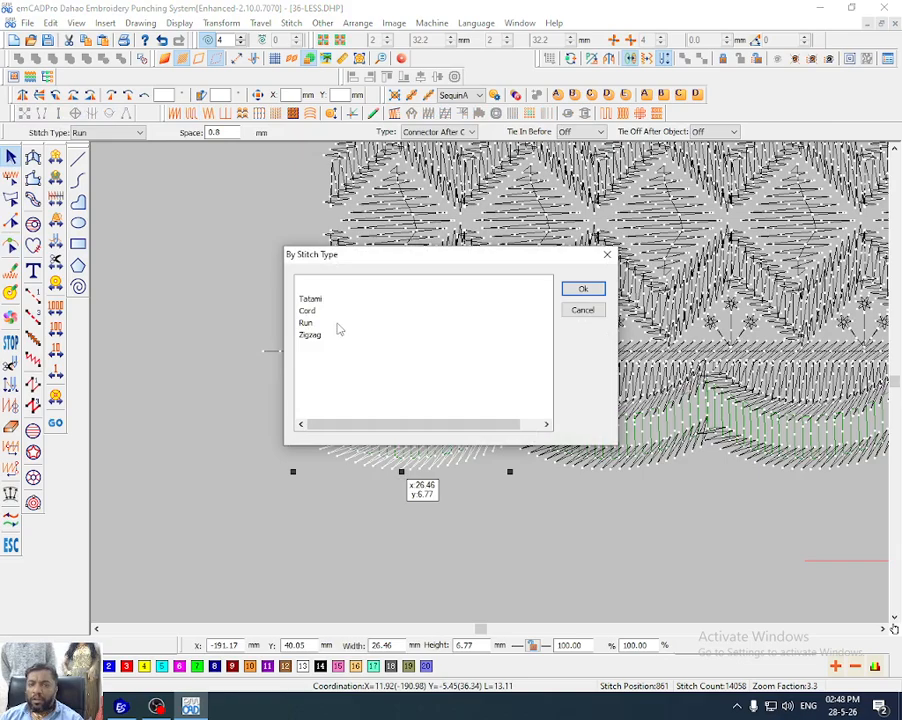
pyautogui.click(322, 336)
pyautogui.doubleClick(314, 314)
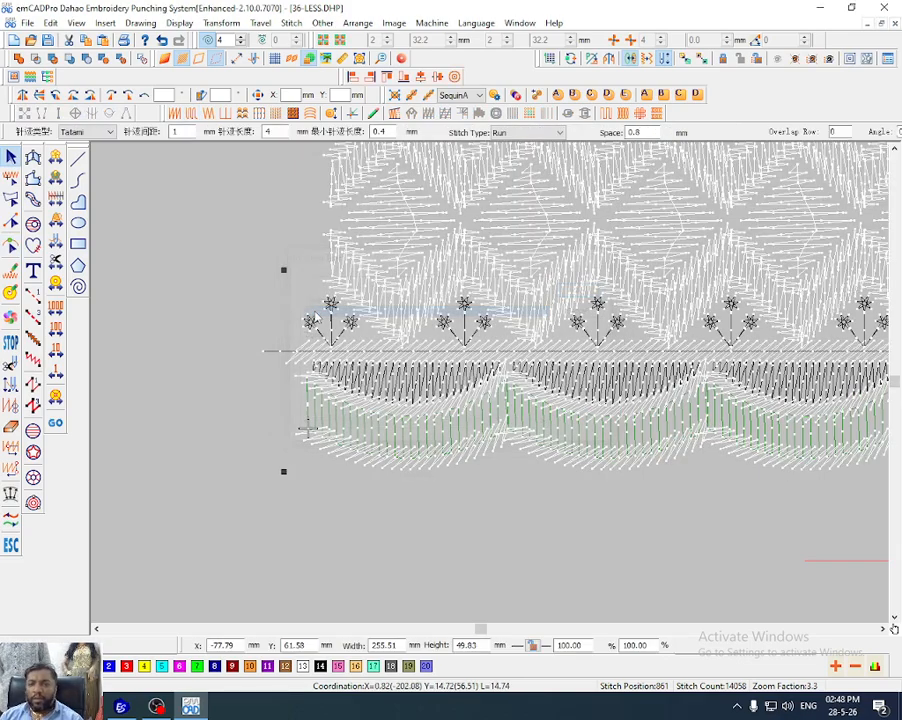
pyautogui.hotkey('shift', 's')
pyautogui.click(466, 450)
pyautogui.scroll(-2, 502, 448)
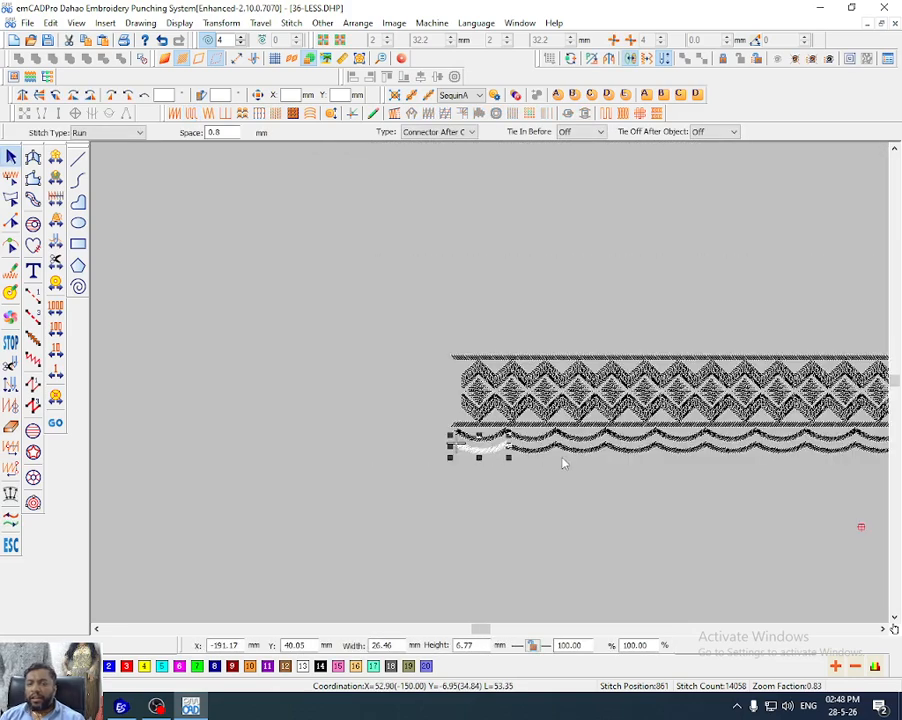
# Cut and paste the lower scallop edges one by one from left to right, placing them after the lower scallop fills in the sewing order
pyautogui.press('h')
pyautogui.press('Escape')
pyautogui.click(485, 452)
pyautogui.press('1')
pyautogui.click(550, 451)
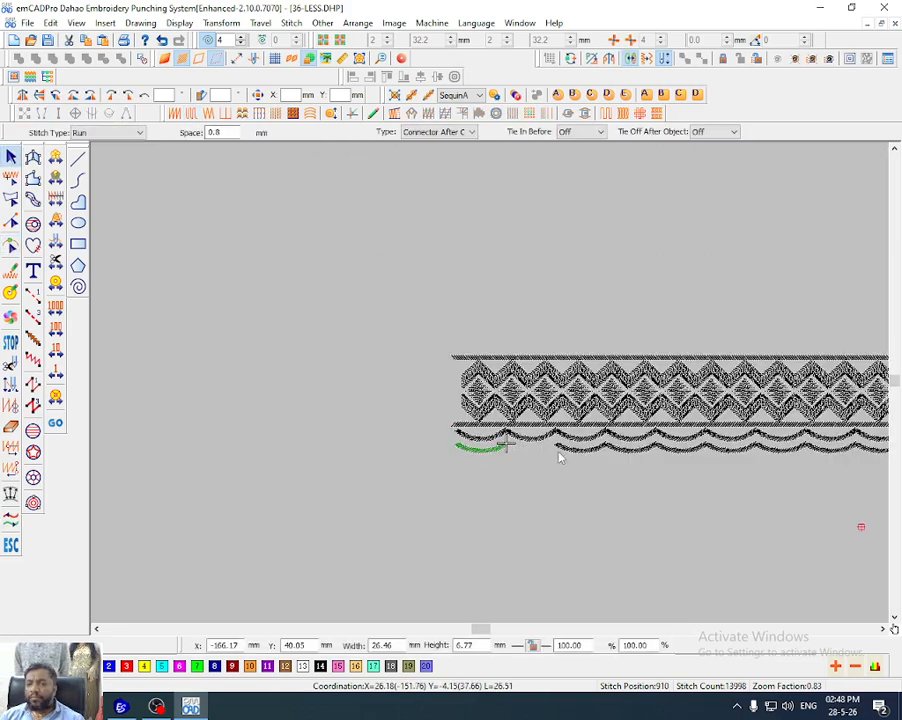
pyautogui.press('1')
pyautogui.click(590, 452)
pyautogui.moveTo(594, 459); pyautogui.dragTo(787, 460)
pyautogui.press('1')
pyautogui.click(846, 453)
pyautogui.press('1')
pyautogui.click(876, 453)
pyautogui.scroll(-1, 871, 453)
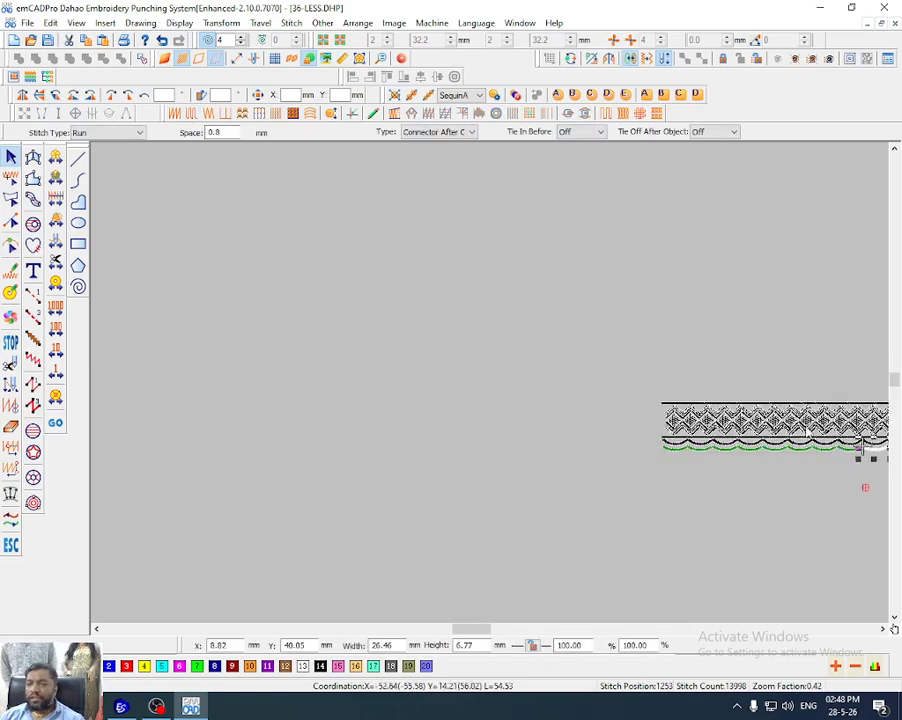
pyautogui.moveTo(830, 462); pyautogui.dragTo(473, 458, button='middle')
pyautogui.scroll(1, 788, 498)
pyautogui.press('1')
pyautogui.click(298, 393)
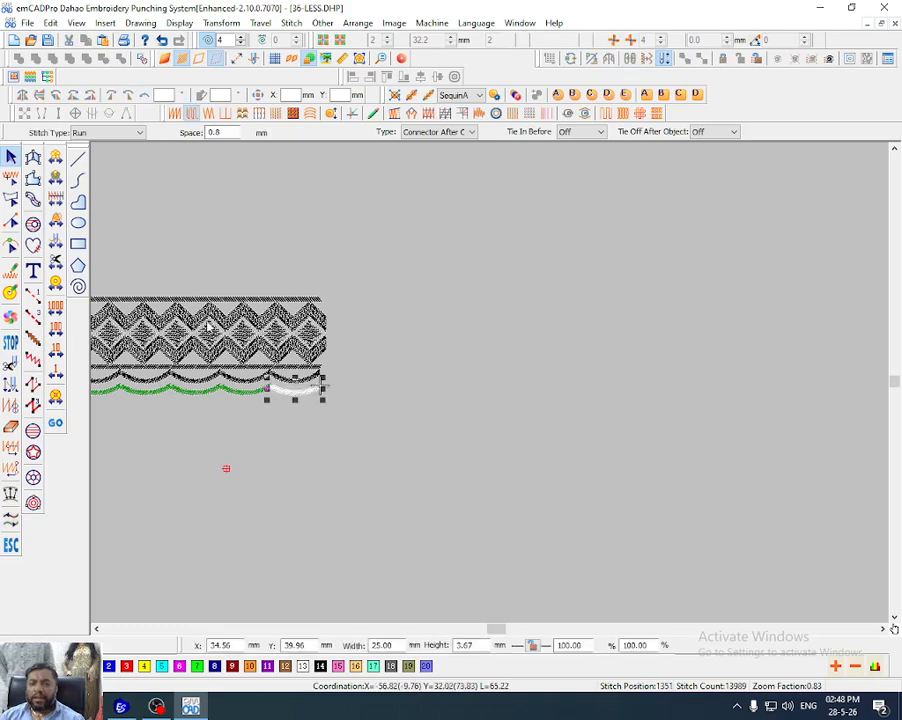
pyautogui.press('z')
pyautogui.moveTo(208, 326); pyautogui.dragTo(371, 452)
pyautogui.press('1')
# Show all objects again, select all Tatami objects by stitch type, and show only those
pyautogui.press('h')
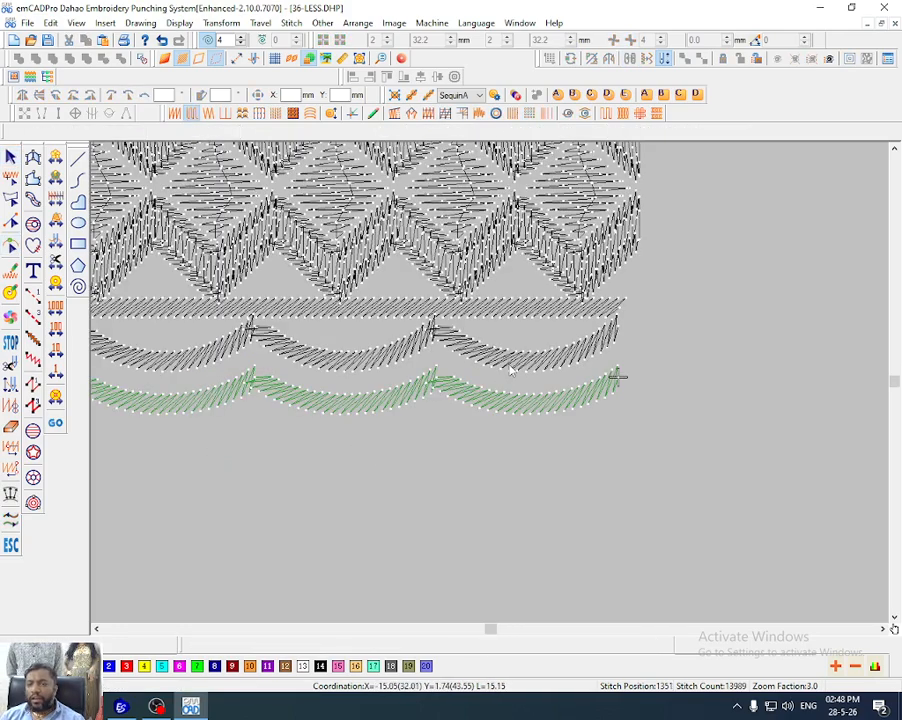
pyautogui.click(507, 373)
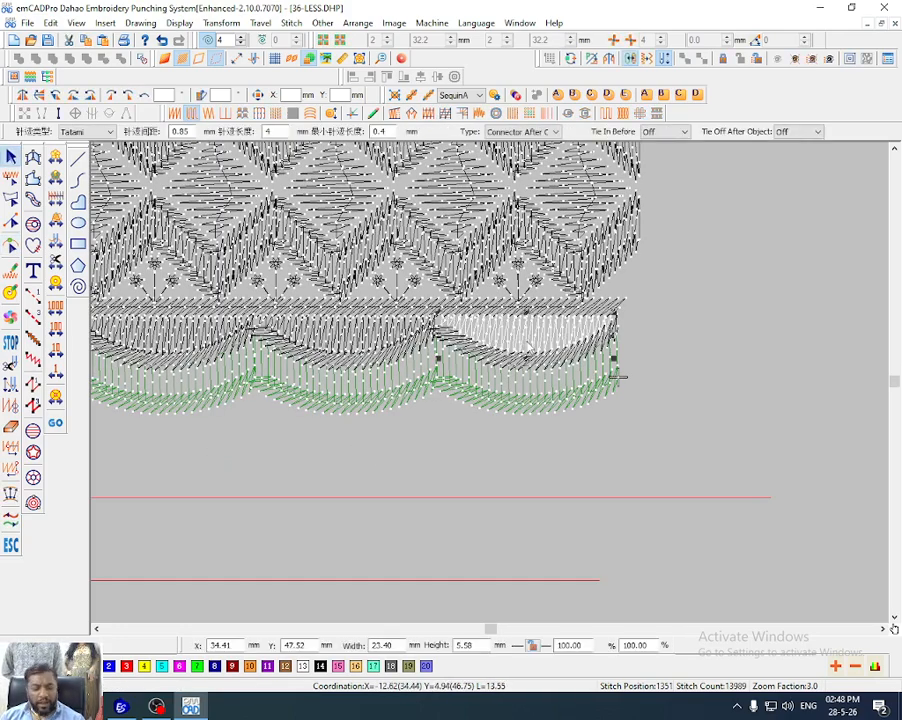
pyautogui.press('s')
pyautogui.doubleClick(311, 300)
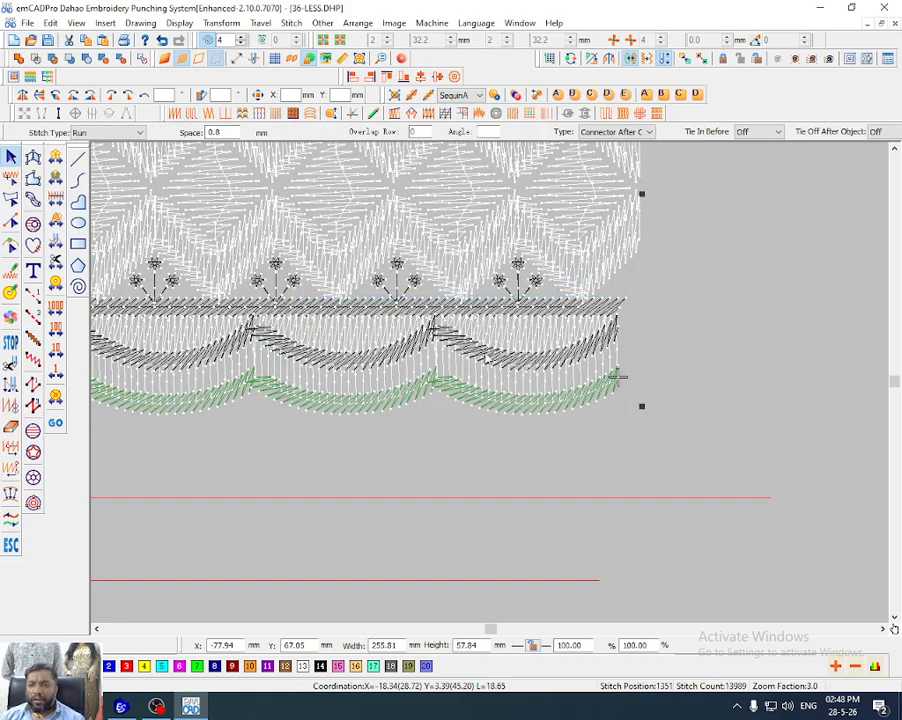
pyautogui.hotkey('shift', 's')
pyautogui.press('Escape')
# Select the whole row of upper scallop fills, and cut and paste it after the lower scallop edges in the sewing order
pyautogui.scroll(-2, 487, 357)
pyautogui.moveTo(586, 336); pyautogui.dragTo(268, 361)
pyautogui.press('Delete')
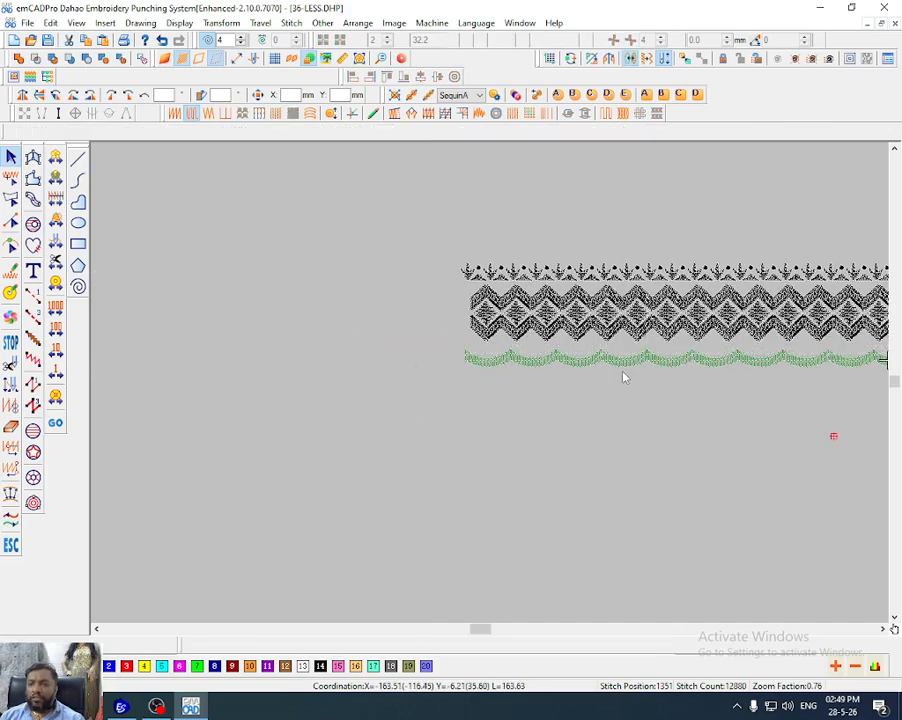
pyautogui.hotkey('ctrl', 'z')
pyautogui.press('z')
pyautogui.moveTo(688, 262); pyautogui.dragTo(808, 407)
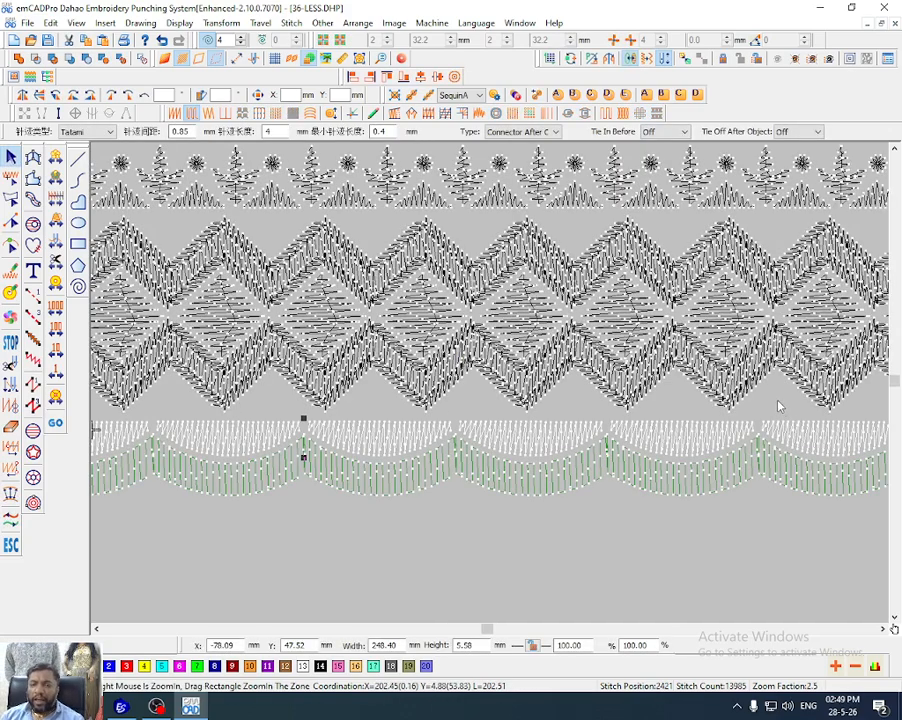
# Show the full design, select all Cord objects by stitch type, and show only those
pyautogui.hotkey('ctrl', 'z')
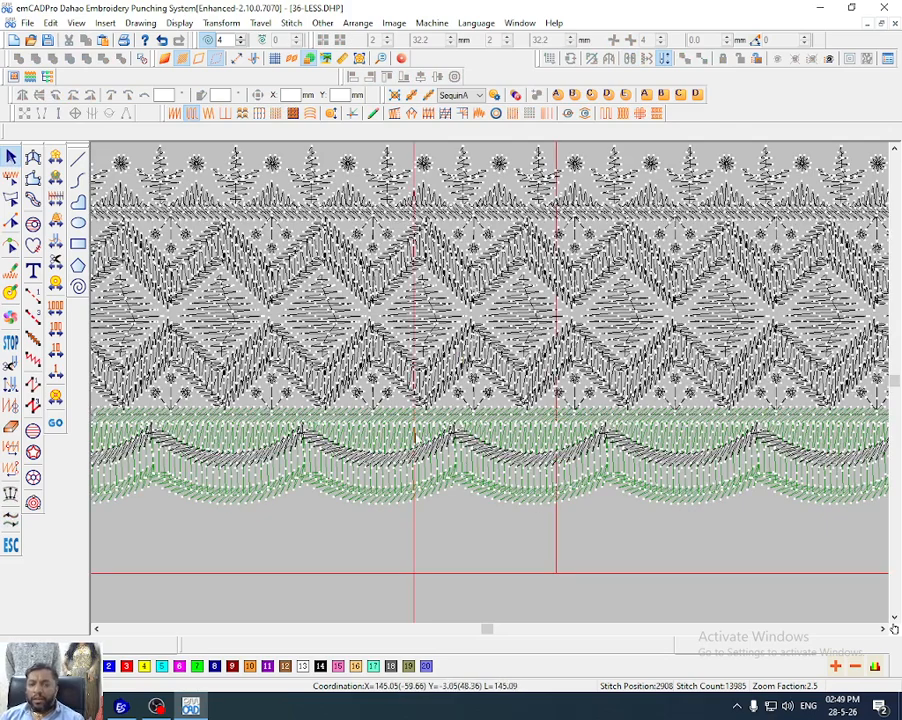
pyautogui.click(398, 458)
pyautogui.hotkey('ctrl', 't')
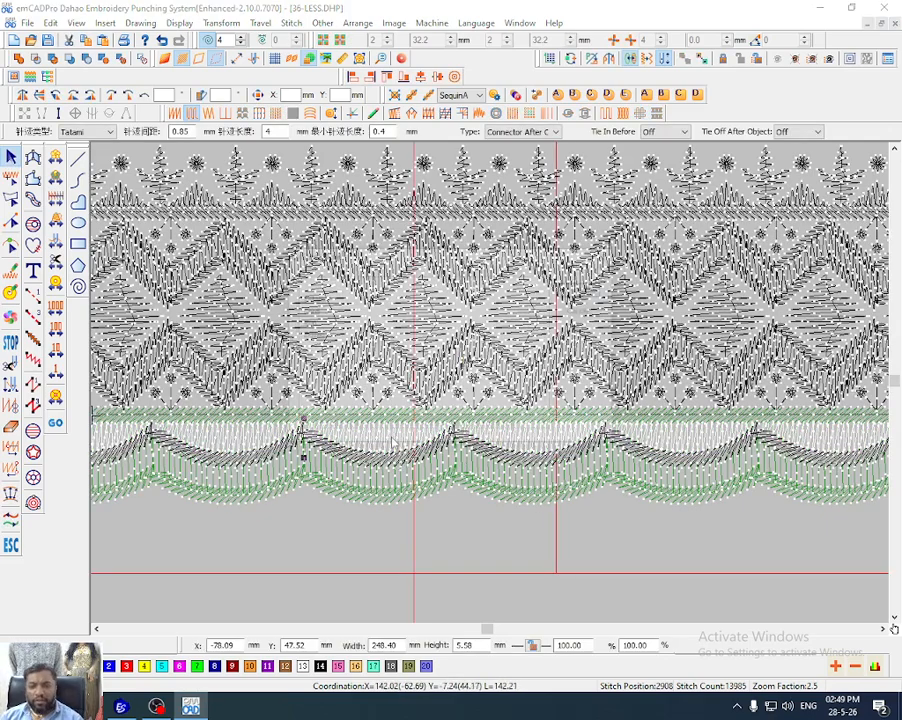
pyautogui.click(317, 320)
pyautogui.click(319, 315)
pyautogui.press('Return')
pyautogui.hotkey('shift', 's')
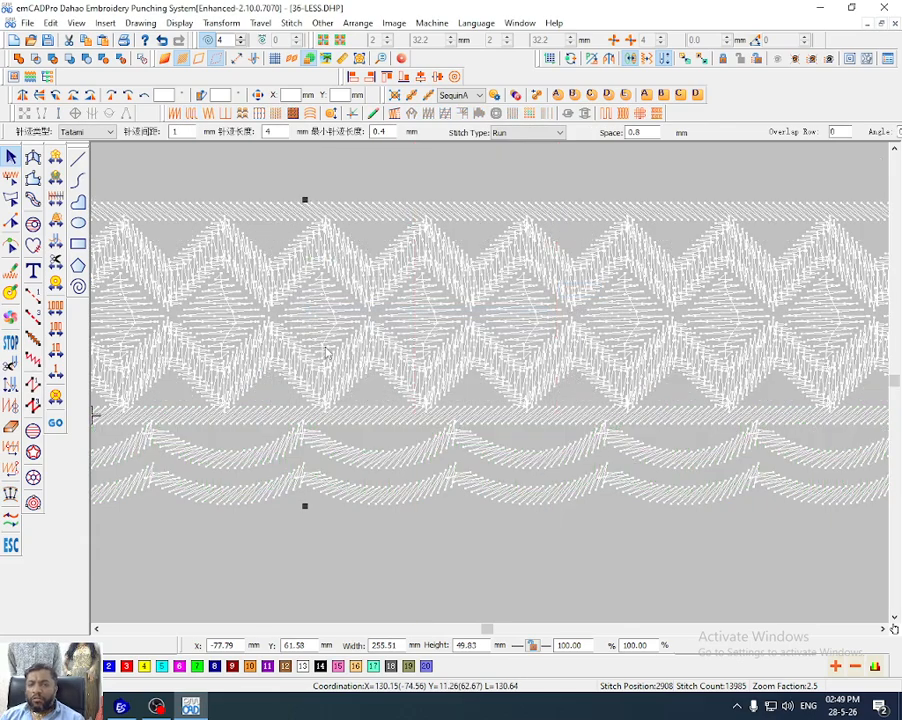
# Cut and paste the upper scallop edges one by one from left to right, placing them after the upper scallop fills in the sewing order
pyautogui.scroll(-3, 325, 350)
pyautogui.press('b')
pyautogui.moveTo(189, 295); pyautogui.dragTo(277, 409)
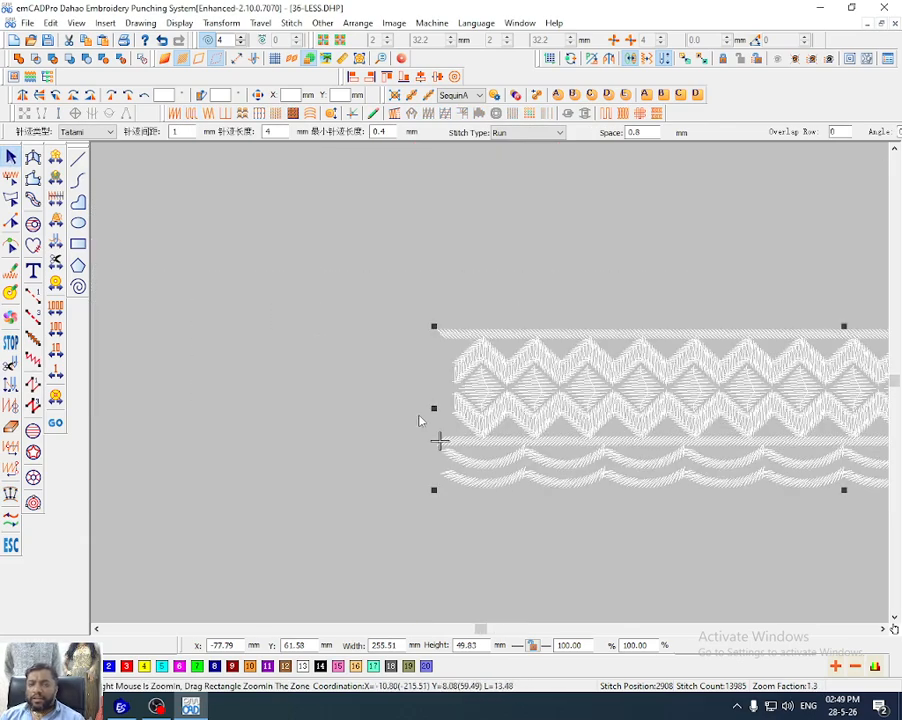
pyautogui.press('Escape')
pyautogui.click(480, 464)
pyautogui.hotkey('ctrl', 'x')
pyautogui.hotkey('ctrl', 'v')
pyautogui.click(565, 466)
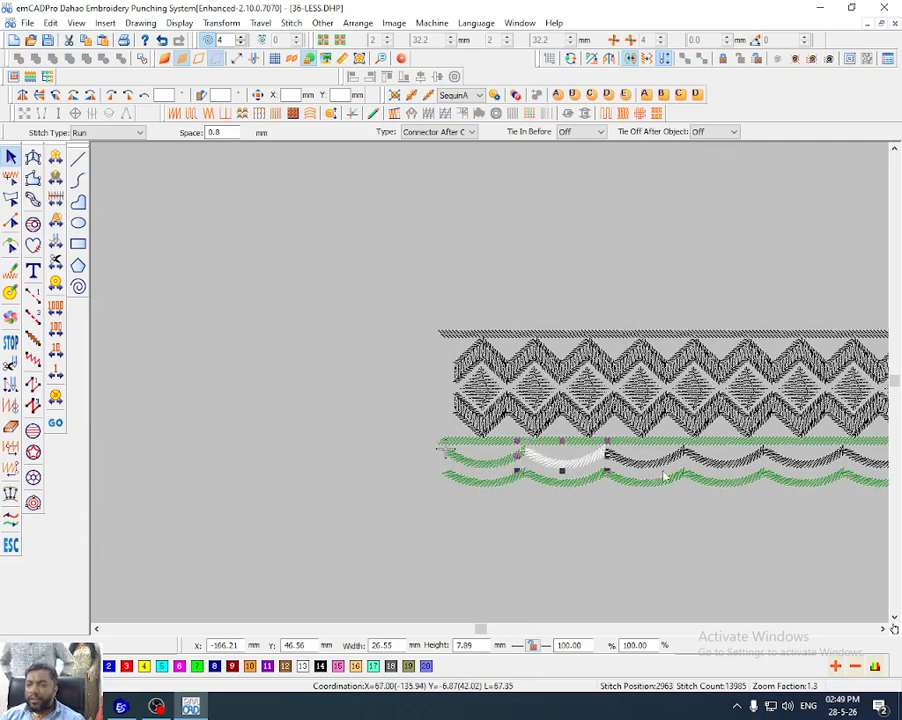
pyautogui.hotkey('ctrl', 'x')
pyautogui.hotkey('ctrl', 'v')
pyautogui.click(829, 476)
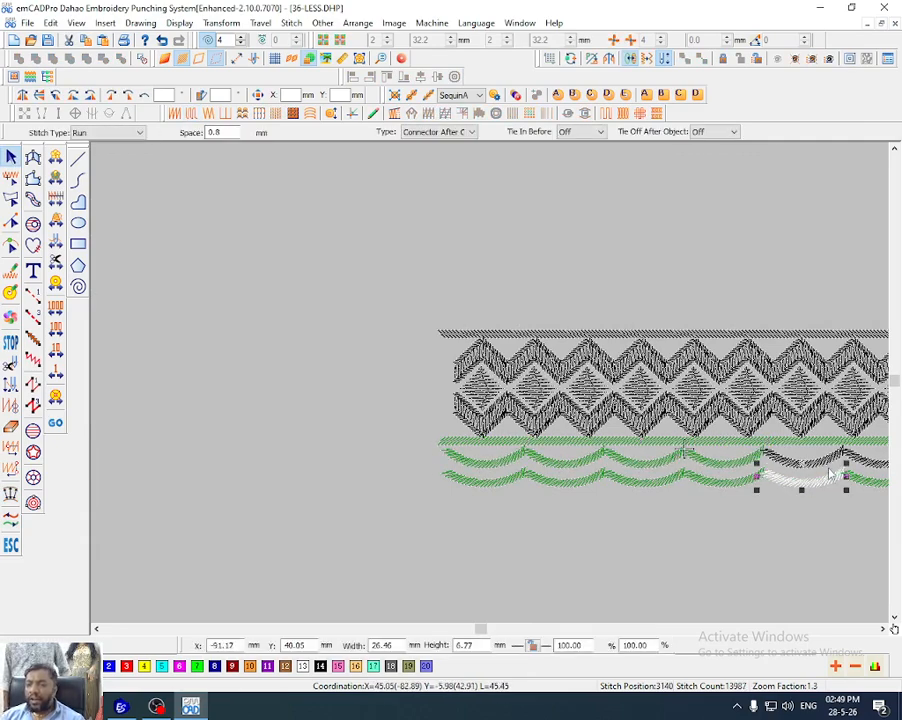
pyautogui.click(827, 463)
pyautogui.scroll(-2, 826, 463)
pyautogui.press('b')
pyautogui.moveTo(755, 382); pyautogui.dragTo(865, 506)
pyautogui.hotkey('ctrl', 'x')
pyautogui.hotkey('ctrl', 'v')
pyautogui.click(353, 423)
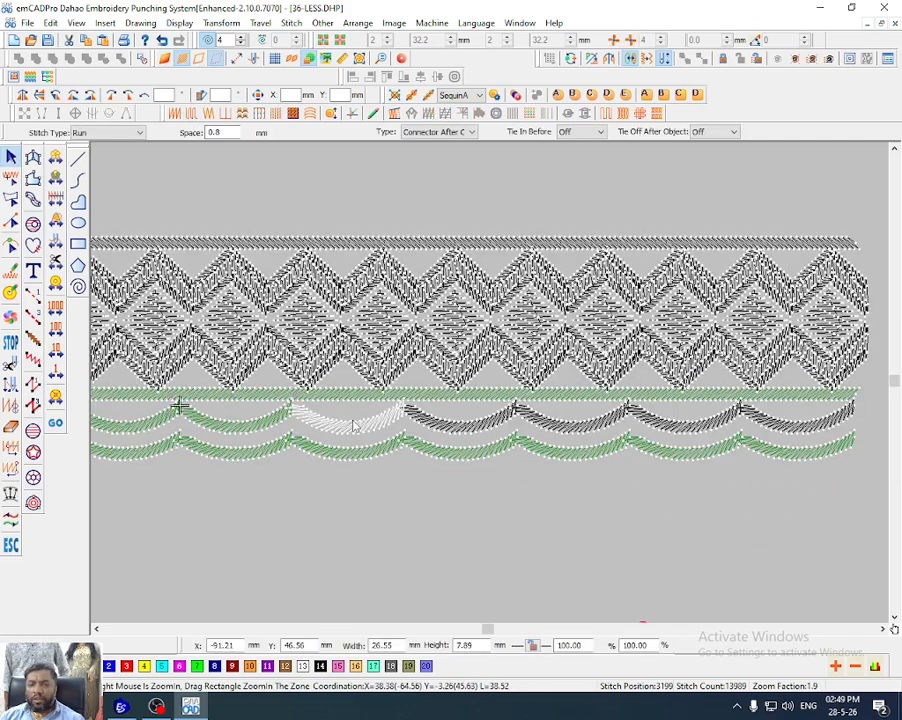
pyautogui.hotkey('ctrl', 'x')
pyautogui.hotkey('ctrl', 'v')
pyautogui.click(437, 427)
pyautogui.hotkey('ctrl', 'x')
pyautogui.hotkey('ctrl', 'v')
pyautogui.click(564, 429)
pyautogui.hotkey('ctrl', 'x')
pyautogui.hotkey('ctrl', 'v')
pyautogui.click(656, 428)
pyautogui.hotkey('ctrl', 'x')
pyautogui.hotkey('ctrl', 'v')
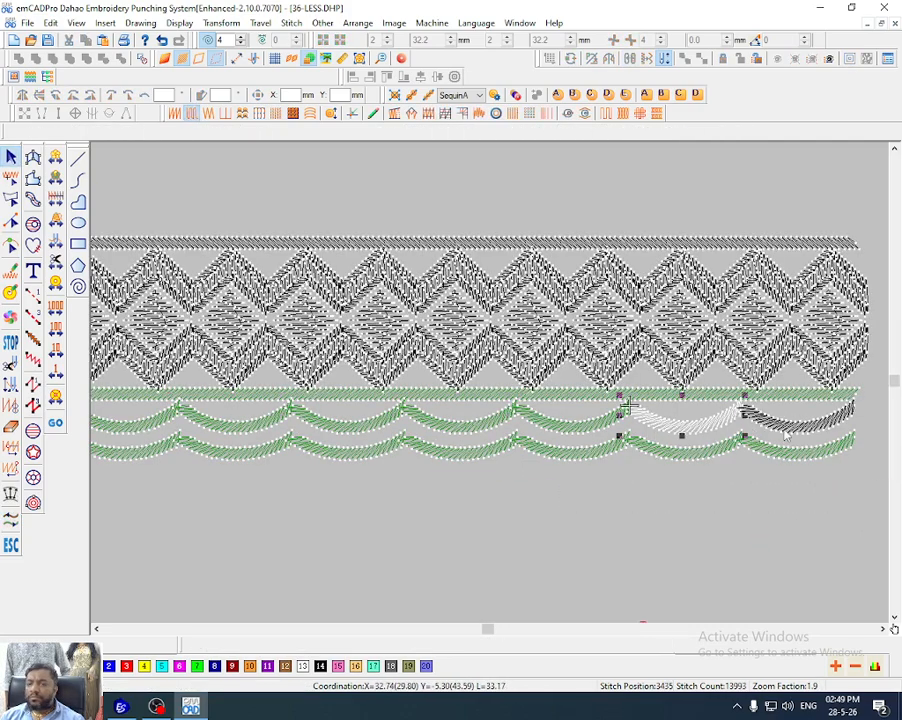
pyautogui.hotkey('ctrl', 'x')
pyautogui.hotkey('ctrl', 'v')
pyautogui.click(785, 431)
pyautogui.hotkey('ctrl', 'x')
pyautogui.hotkey('ctrl', 'v')
# Cut and paste the straight border line above the scallops so it follows the upper scallop edges in the sewing order
pyautogui.click(790, 393)
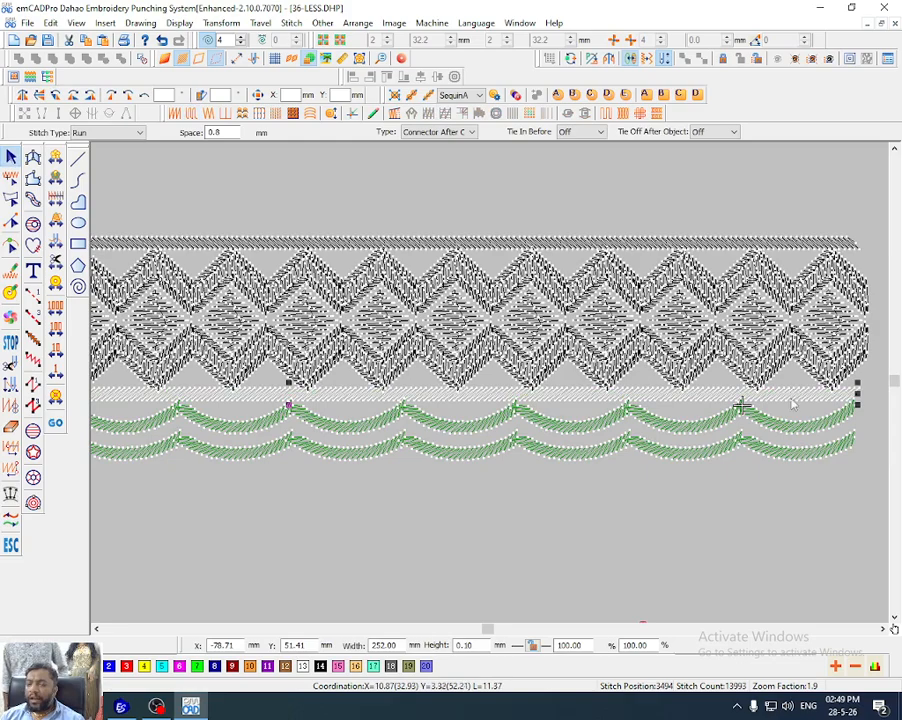
pyautogui.hotkey('ctrl', 'x')
pyautogui.hotkey('ctrl', 'v')
# Show all objects and cut and paste the lower row of small flowers after the straight border line in the sewing order
pyautogui.hotkey('shift', 's')
pyautogui.click(797, 376)
pyautogui.hotkey('ctrl', 'x')
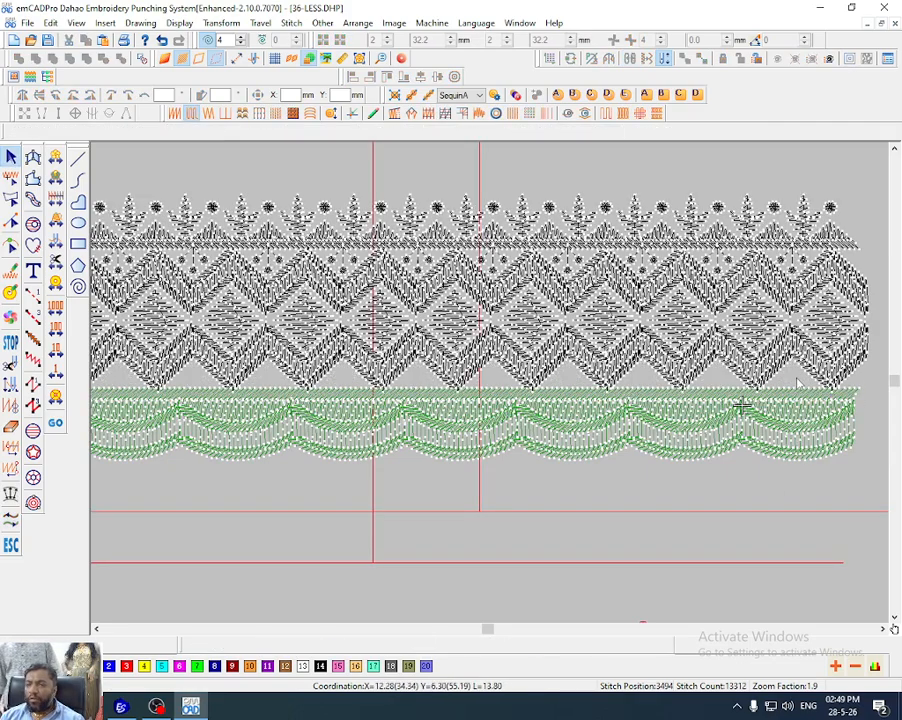
# Move the lower flower row with its connecting run line about 4 mm upward, off the straight border line
pyautogui.scroll(-2, 741, 405)
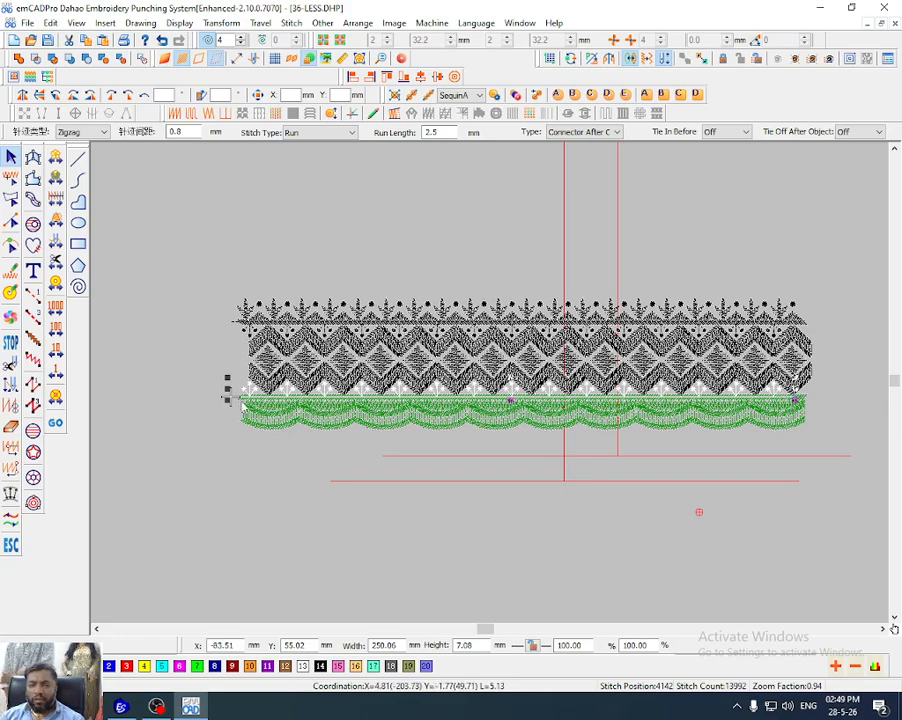
pyautogui.scroll(5, 214, 404)
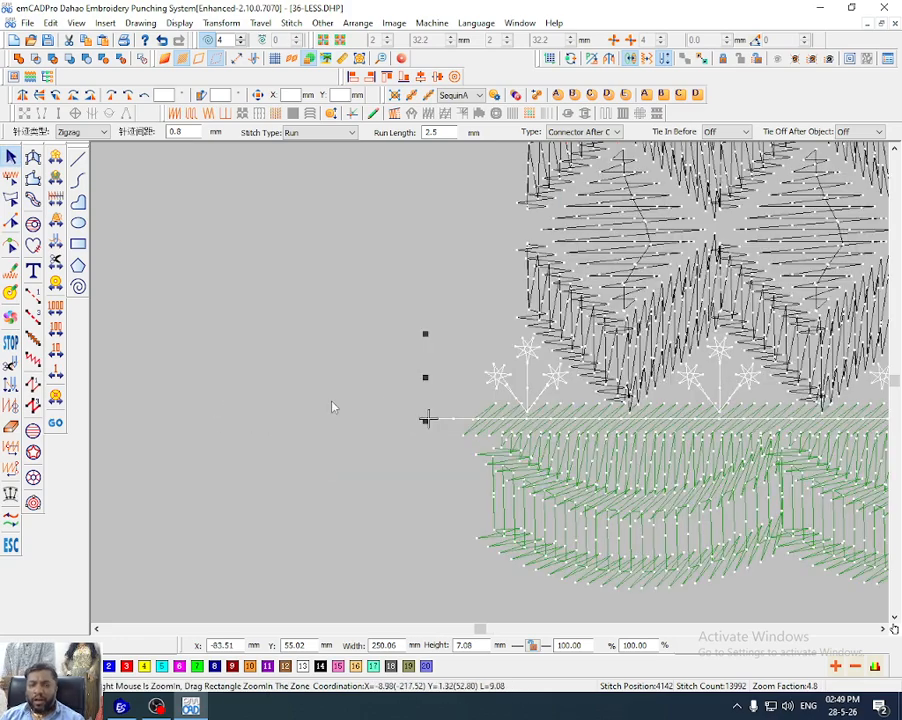
pyautogui.click(499, 418)
pyautogui.moveTo(499, 418); pyautogui.dragTo(505, 371)
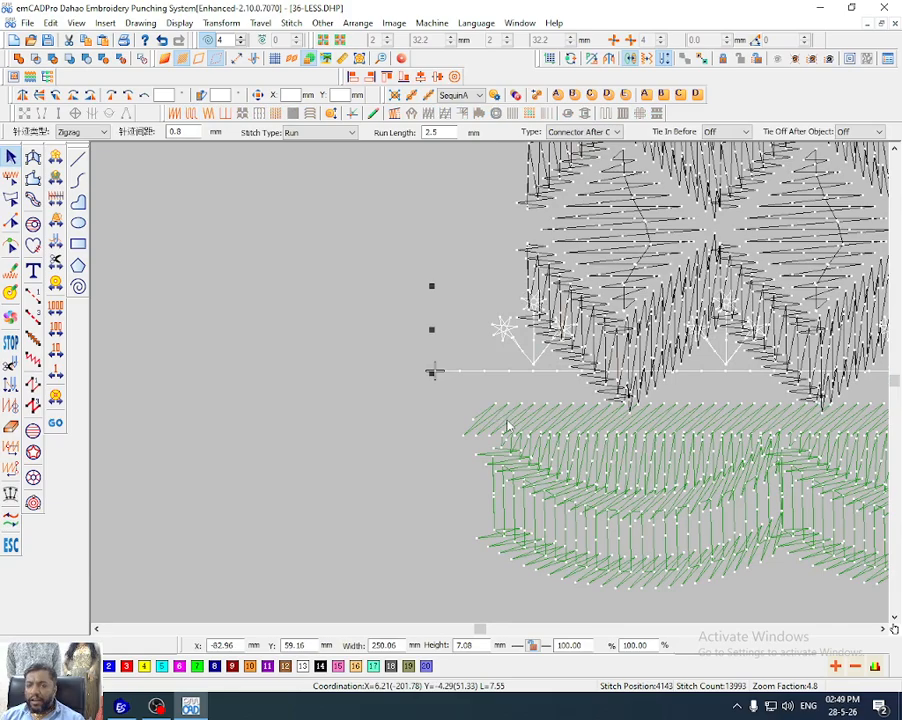
# Undo the last edit and set the straight green cord band's stitching to finish at its right-hand end
pyautogui.hotkey('ctrl', 'z')
pyautogui.click(507, 421)
pyautogui.scroll(-5, 502, 427)
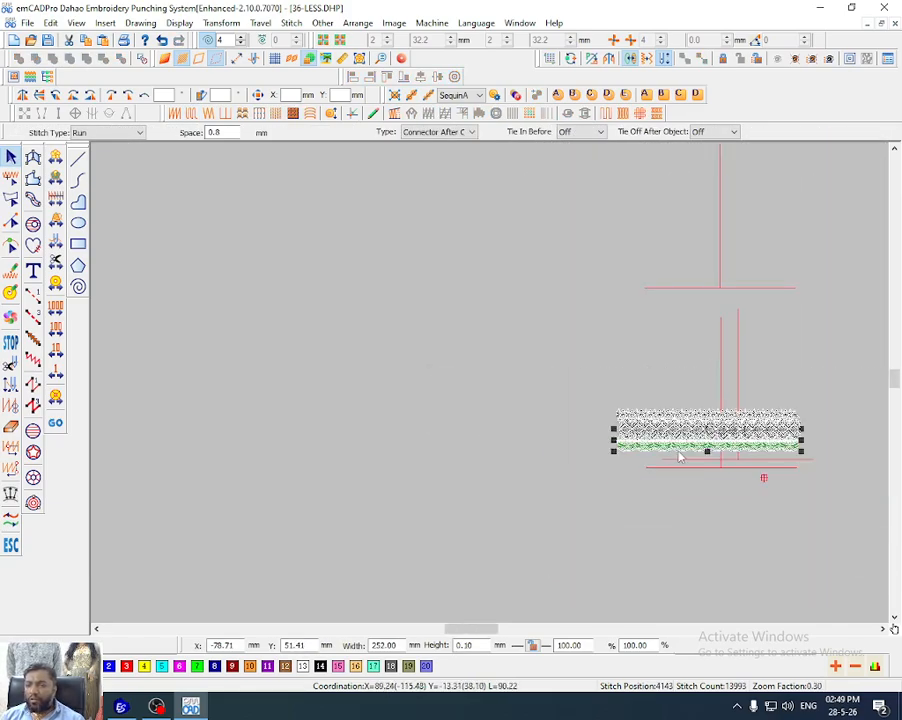
pyautogui.scroll(3, 645, 460)
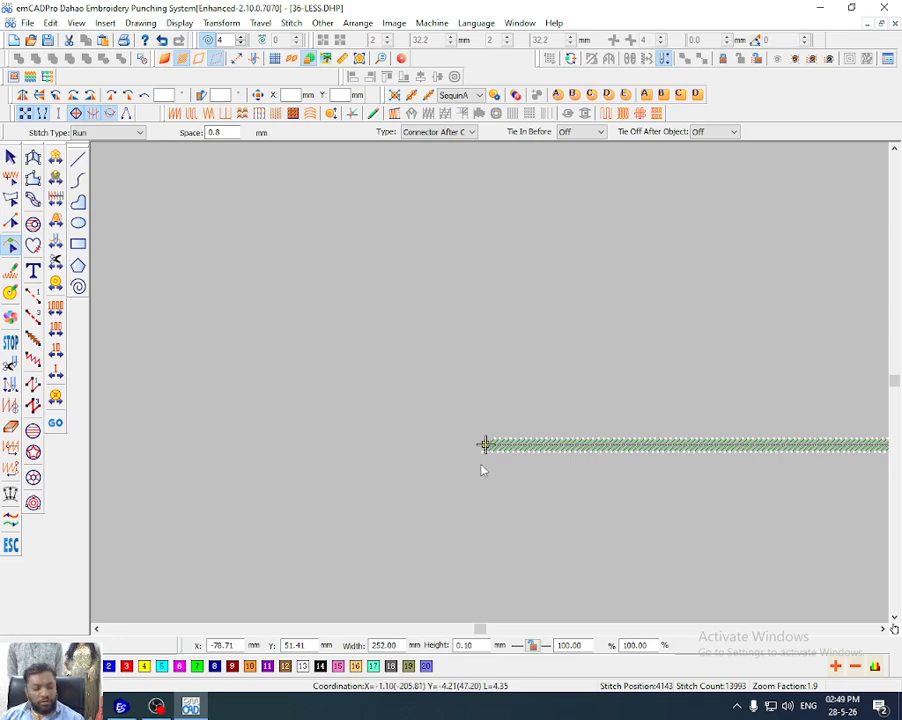
pyautogui.scroll(-2, 800, 487)
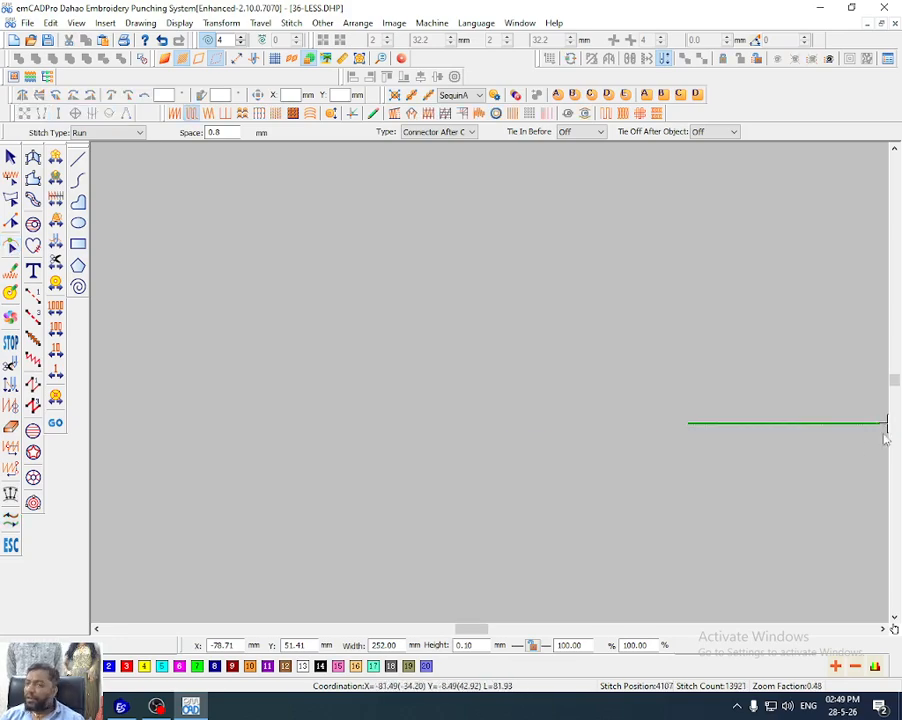
# Isolate the black diamond-and-zigzag group above the straight band and ungroup it
pyautogui.moveTo(446, 267); pyautogui.dragTo(624, 452)
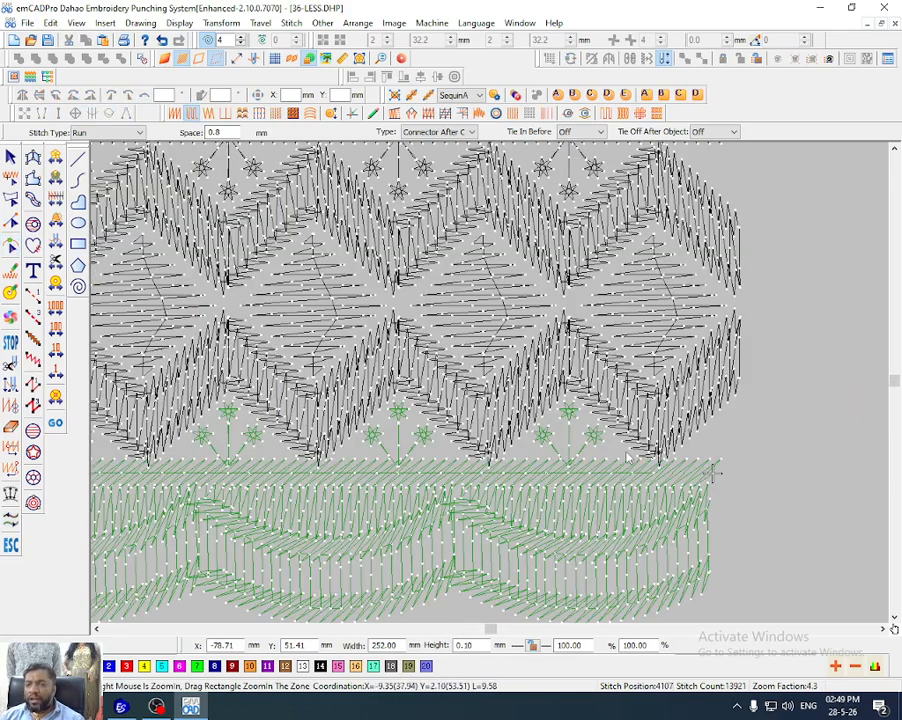
pyautogui.press('Escape')
pyautogui.click(674, 379)
pyautogui.hotkey('shift', 's')
pyautogui.hotkey('ctrl', 'u')
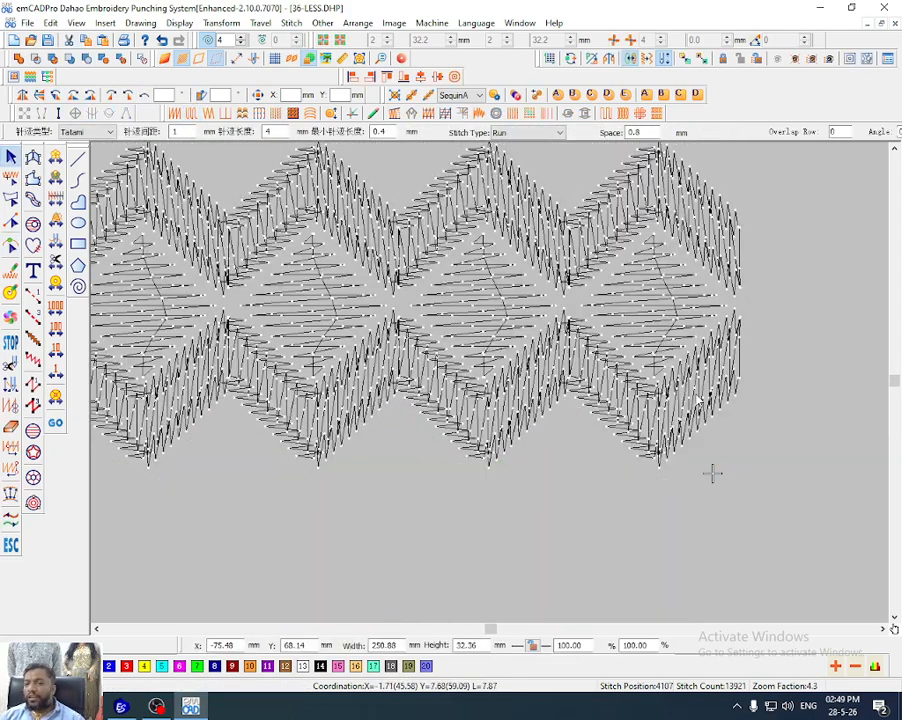
# Select all objects with the Tatami stitch type and display only those
pyautogui.click(697, 396)
pyautogui.scroll(-2, 712, 473)
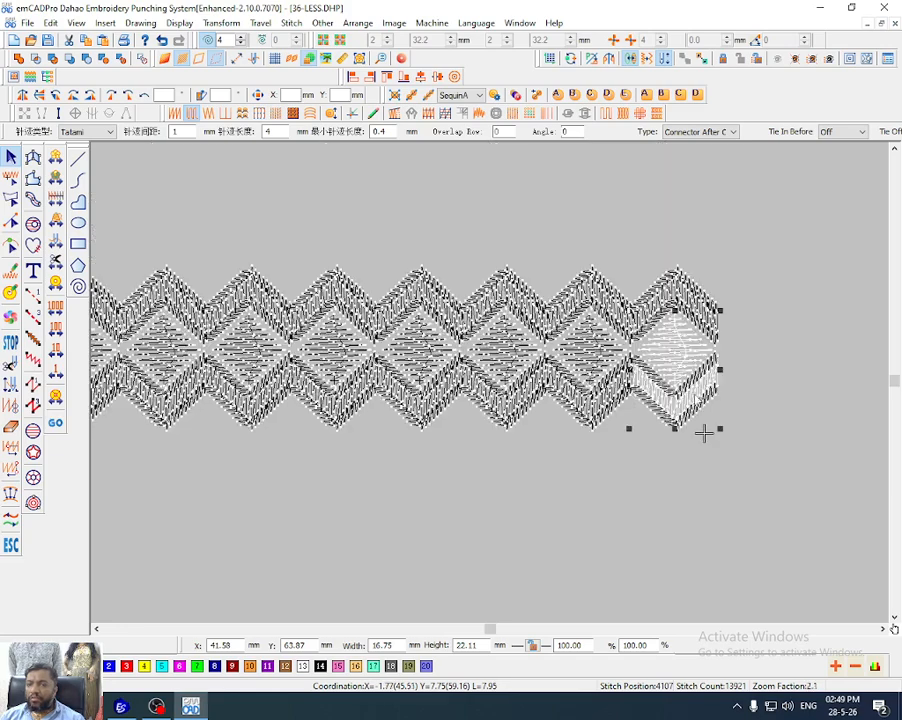
pyautogui.hotkey('ctrl', 't')
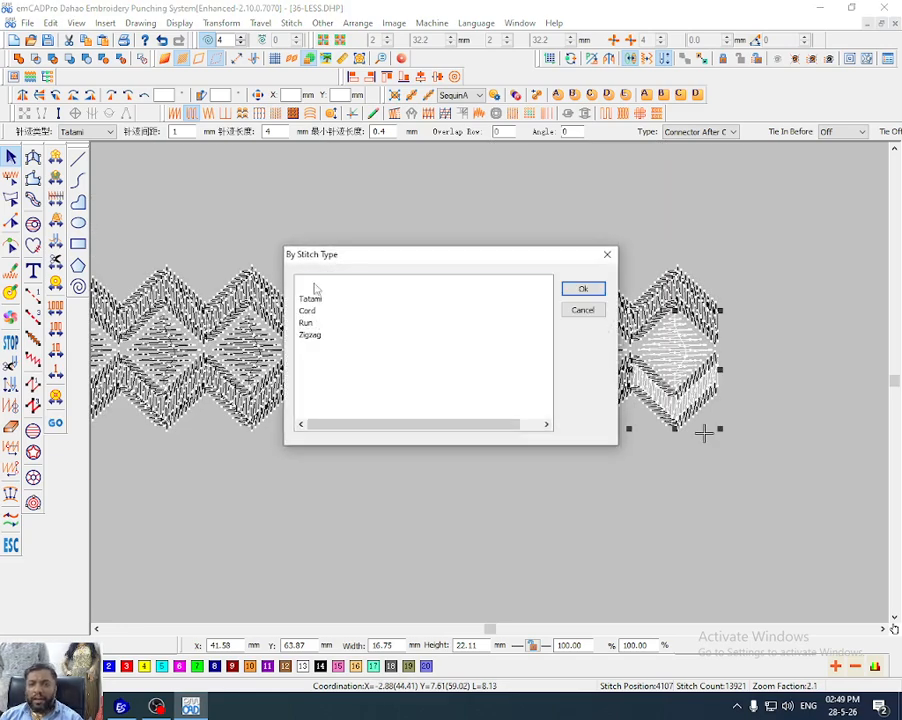
pyautogui.click(318, 299)
pyautogui.press('Return')
pyautogui.hotkey('shift', 's')
pyautogui.press('Escape')
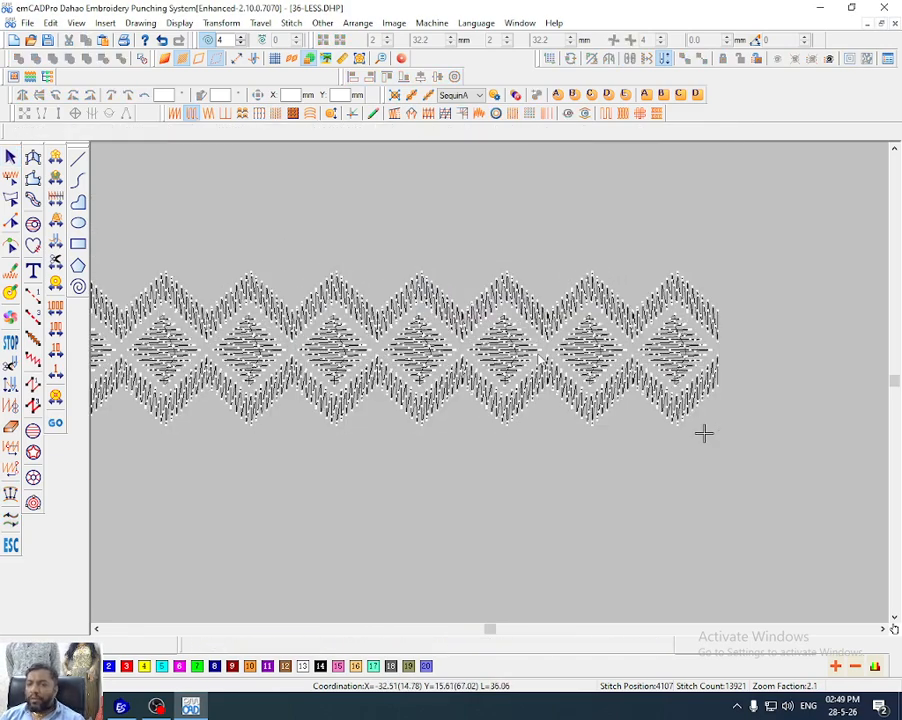
# Cut all the diamonds with the lower zigzag fills and paste them back at the current stitch position
pyautogui.scroll(-1, 645, 372)
pyautogui.moveTo(755, 454); pyautogui.dragTo(243, 334)
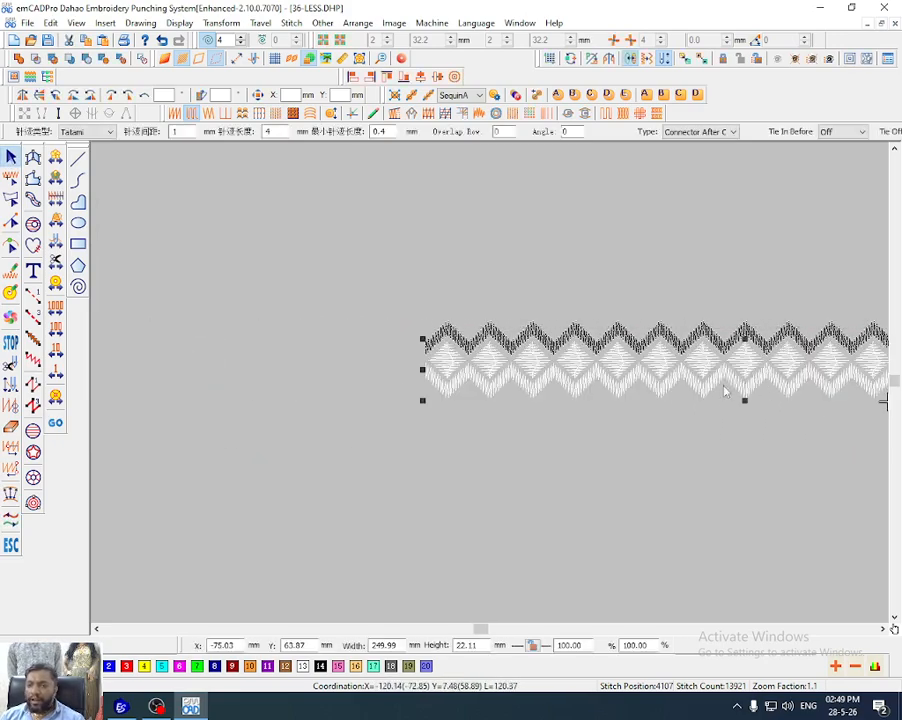
pyautogui.hotkey('ctrl', 'x')
pyautogui.hotkey('ctrl', 'v')
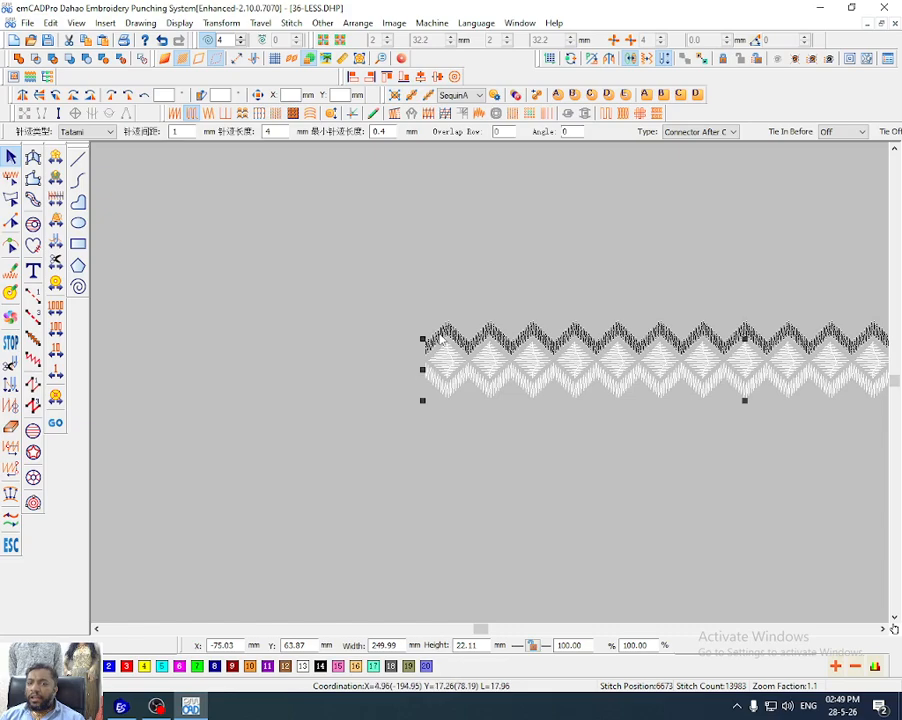
# Select the upper zigzag fill row and examine the entry and exit points of its first piece at the left-hand end
pyautogui.doubleClick(439, 335)
pyautogui.press('Escape')
pyautogui.moveTo(345, 275)
pyautogui.mouseDown()
pyautogui.moveTo(793, 402)
pyautogui.moveTo(850, 365)
pyautogui.moveTo(806, 367)
pyautogui.mouseUp()
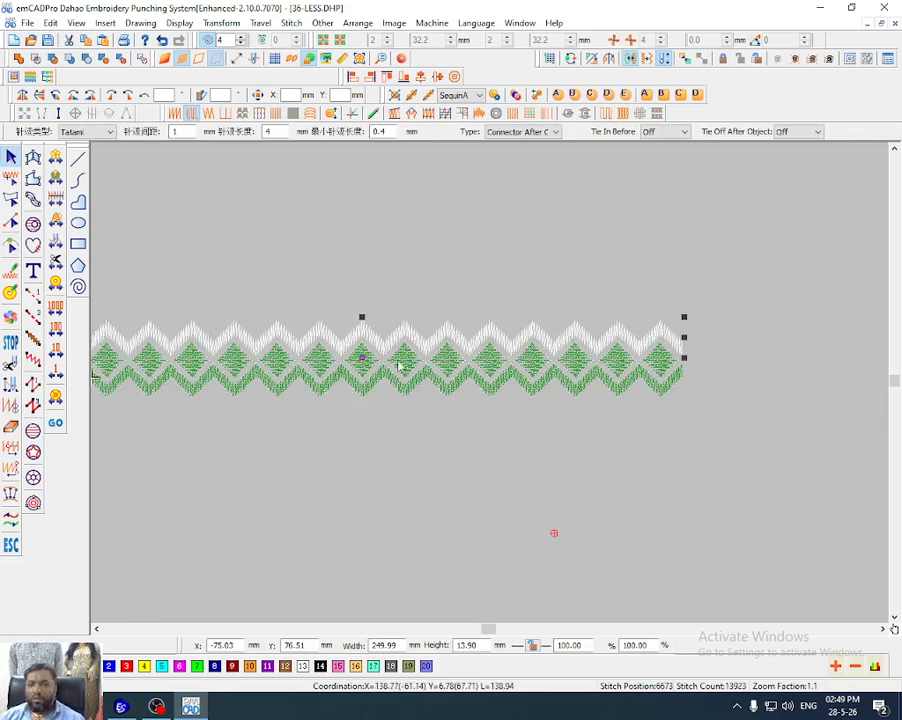
pyautogui.scroll(-1, 338, 356)
pyautogui.press('z')
pyautogui.moveTo(194, 313); pyautogui.dragTo(238, 403)
pyautogui.click(364, 318)
pyautogui.doubleClick(364, 318)
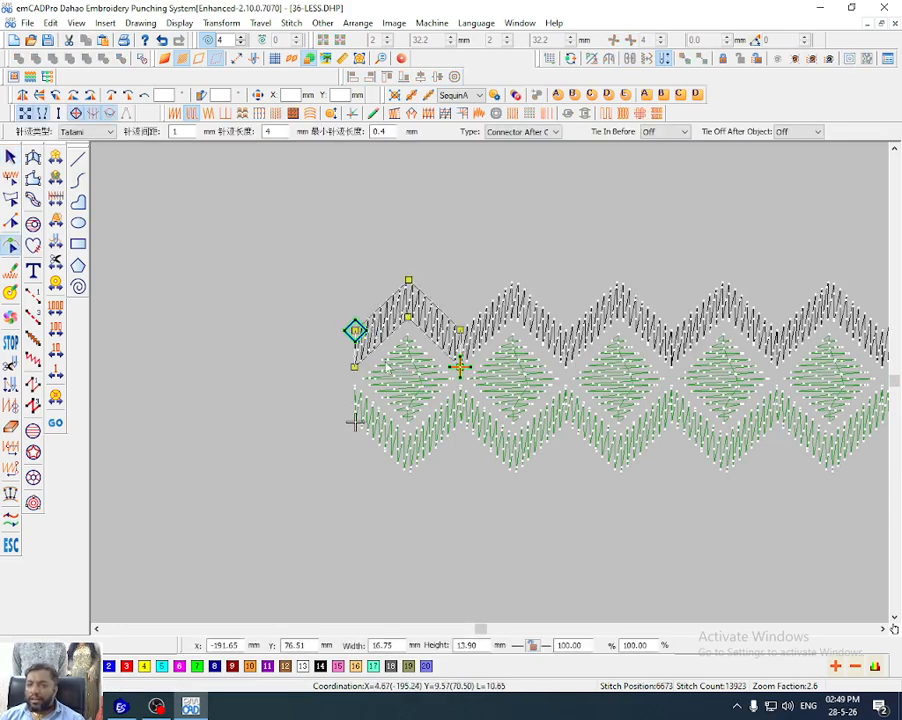
pyautogui.press('Escape')
# Resequence the first three upper zigzag fills from the left by cutting and pasting them one at a time
pyautogui.click(435, 325)
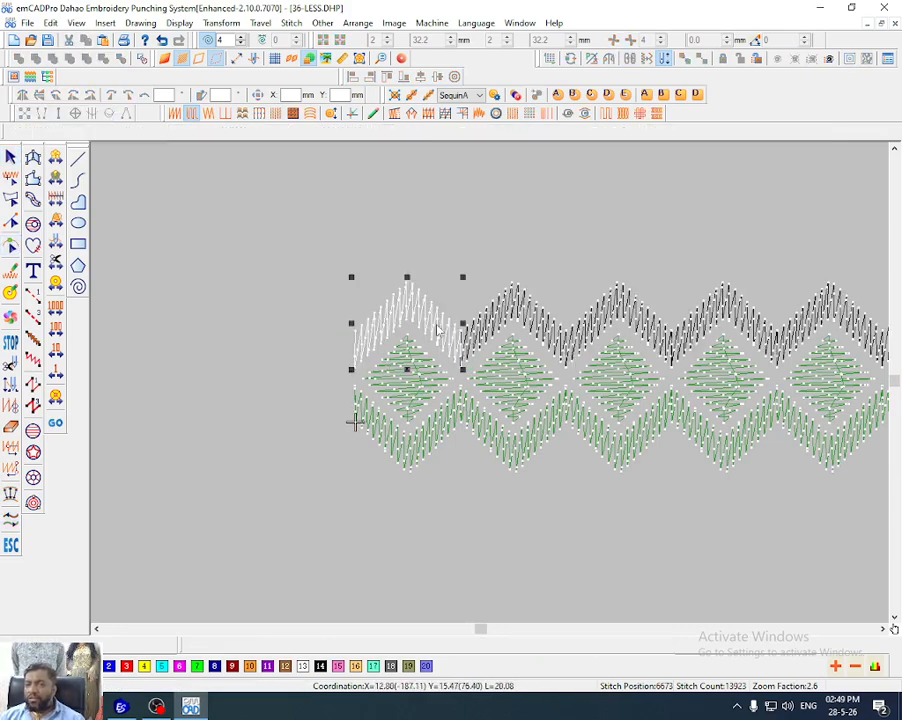
pyautogui.click(522, 313)
pyautogui.click(624, 312)
pyautogui.scroll(-1, 625, 312)
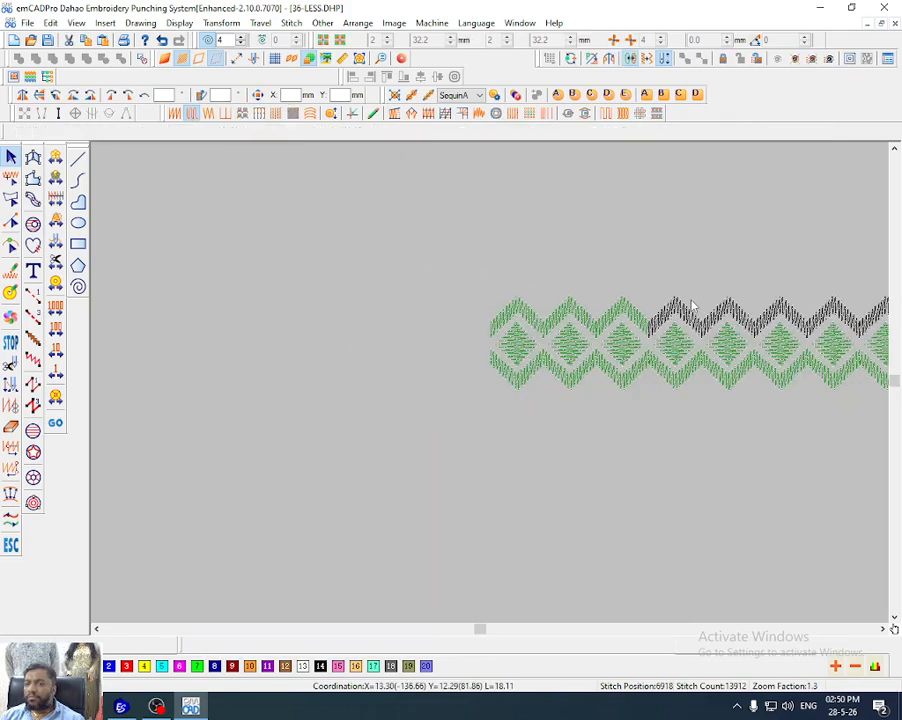
# Cut and paste the fourth through sixth upper zigzag fills one by one to continue the left-to-right stitching order
pyautogui.click(680, 318)
pyautogui.click(724, 320)
pyautogui.click(752, 340)
pyautogui.scroll(-1, 797, 317)
pyautogui.press('z')
pyautogui.moveTo(741, 264); pyautogui.dragTo(885, 400)
pyautogui.hotkey('ctrl', 'x')
pyautogui.hotkey('ctrl', 'v')
pyautogui.click(312, 311)
pyautogui.hotkey('ctrl', 'x')
pyautogui.hotkey('ctrl', 'v')
# Cut and paste the seventh, eighth and ninth upper zigzag fills individually, keeping the left-to-right sequence
pyautogui.click(374, 312)
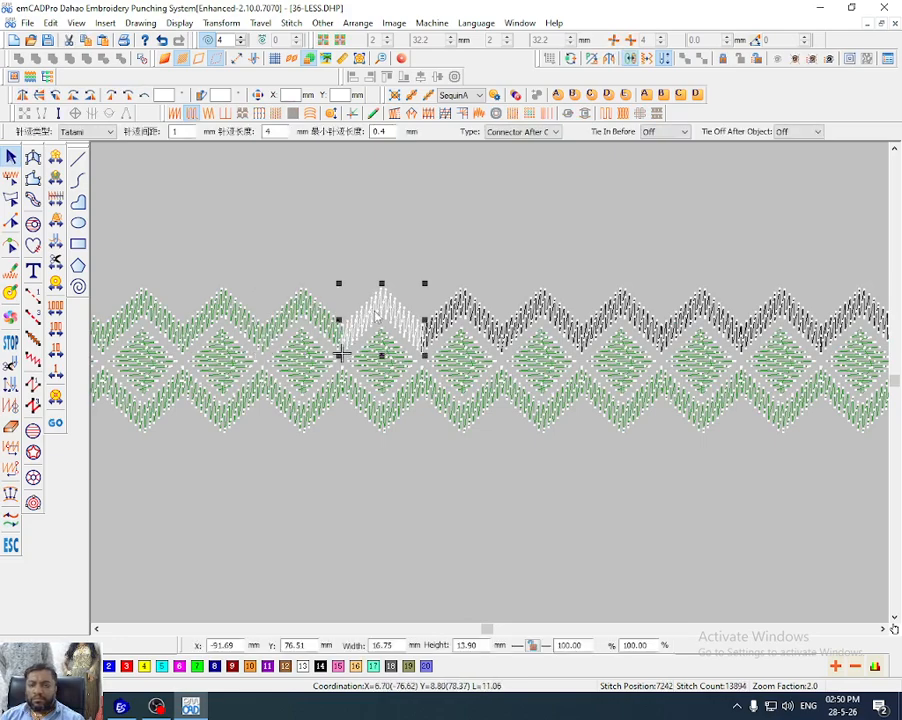
pyautogui.hotkey('ctrl', 'x')
pyautogui.hotkey('ctrl', 'v')
pyautogui.click(462, 314)
pyautogui.hotkey('ctrl', 'x')
pyautogui.hotkey('ctrl', 'v')
pyautogui.click(538, 314)
pyautogui.hotkey('ctrl', 'x')
pyautogui.hotkey('ctrl', 'v')
# Resequence the tenth through twelfth upper zigzag fills by cutting and pasting each in turn
pyautogui.click(669, 311)
pyautogui.click(650, 320)
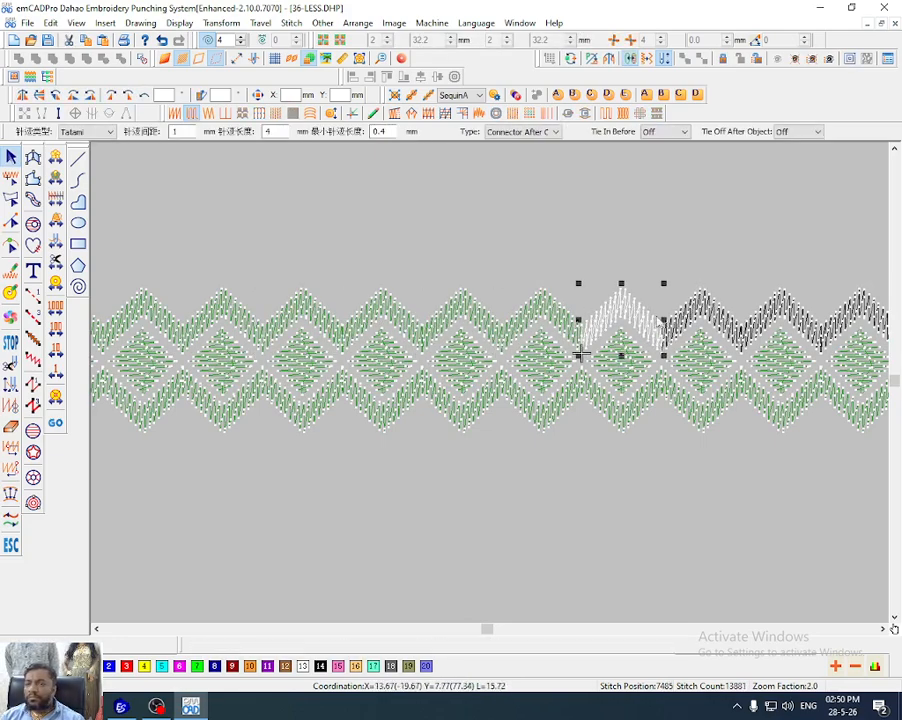
pyautogui.hotkey('ctrl', 'x')
pyautogui.hotkey('ctrl', 'v')
pyautogui.click(697, 320)
pyautogui.hotkey('ctrl', 'x')
pyautogui.hotkey('ctrl', 'v')
pyautogui.click(771, 321)
pyautogui.hotkey('ctrl', 'x')
pyautogui.hotkey('ctrl', 'v')
# Cut and paste the remaining upper zigzag fills up to the right-hand end of the row
pyautogui.scroll(-1, 763, 325)
pyautogui.press('z')
pyautogui.moveTo(548, 278); pyautogui.dragTo(692, 396)
pyautogui.click(420, 302)
pyautogui.hotkey('ctrl', 'x')
pyautogui.hotkey('ctrl', 'v')
pyautogui.click(572, 298)
pyautogui.hotkey('ctrl', 'x')
pyautogui.hotkey('ctrl', 'v')
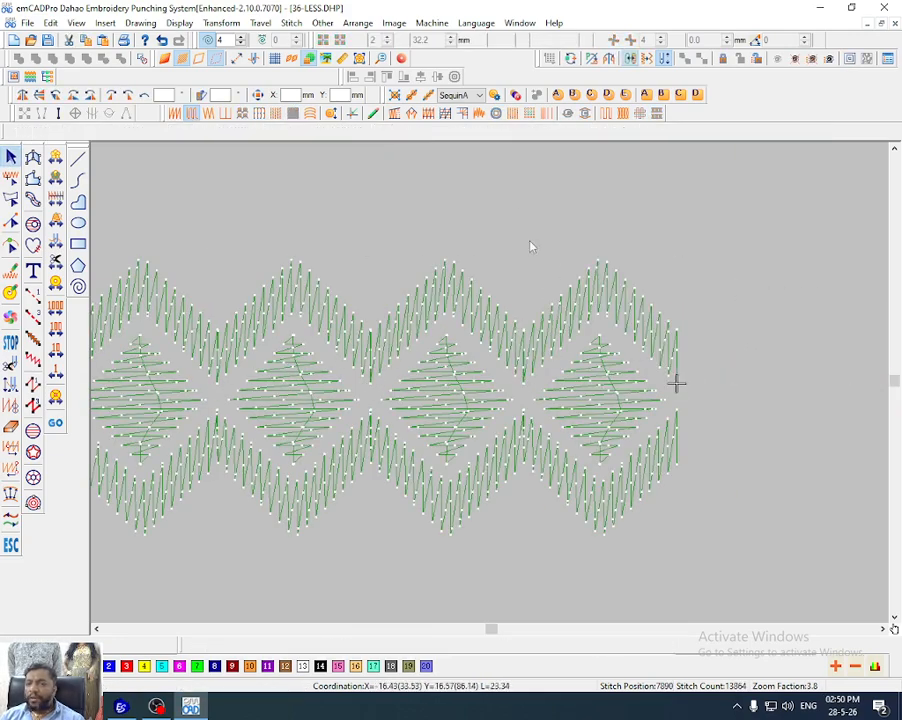
# Display all objects again and add manual run travel stitches from the straight band's right-hand end to the zigzag fills
pyautogui.press('Escape')
pyautogui.click(672, 483)
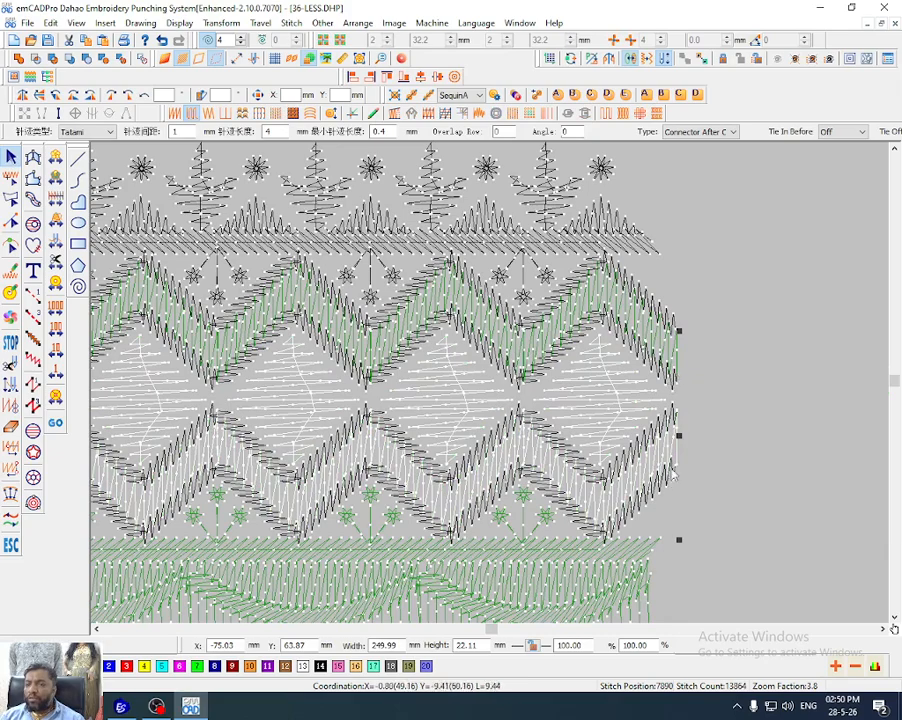
pyautogui.press('s')
pyautogui.click(678, 383)
pyautogui.scroll(-3, 676, 446)
pyautogui.press('z')
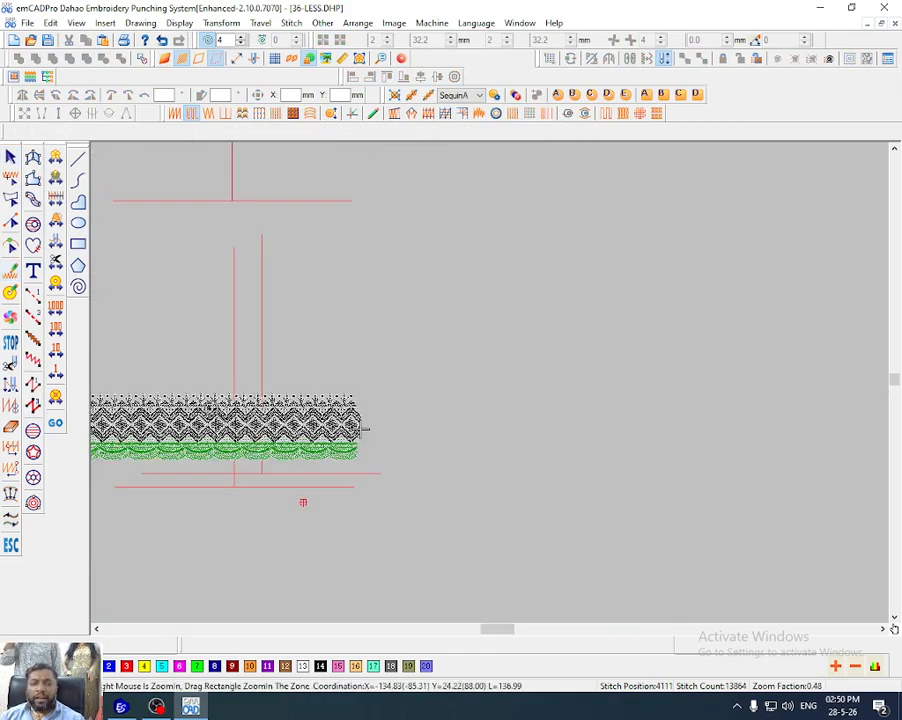
# Add manual run travel stitches at the left-hand end of the lower zigzag fill, leading up to its cord outline
pyautogui.press('Left')
pyautogui.moveTo(240, 388); pyautogui.dragTo(385, 480)
pyautogui.press('z')
pyautogui.moveTo(205, 314); pyautogui.dragTo(370, 478)
pyautogui.click(430, 297)
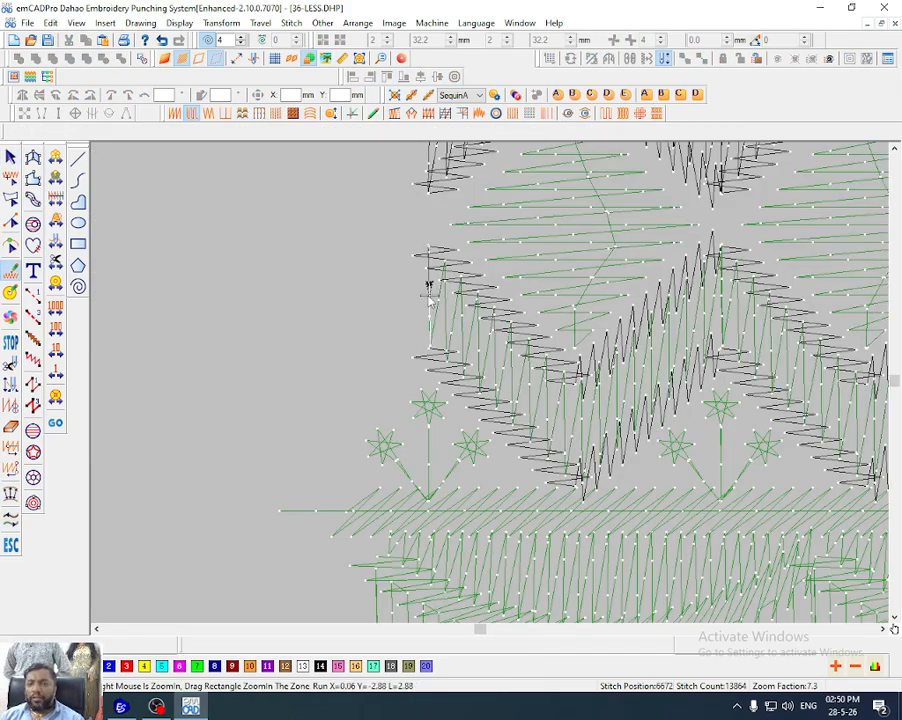
pyautogui.press('Escape')
# Select all objects with the Cord stitch type, starting from the lower zigzag's outline, and display only those
pyautogui.click(457, 260)
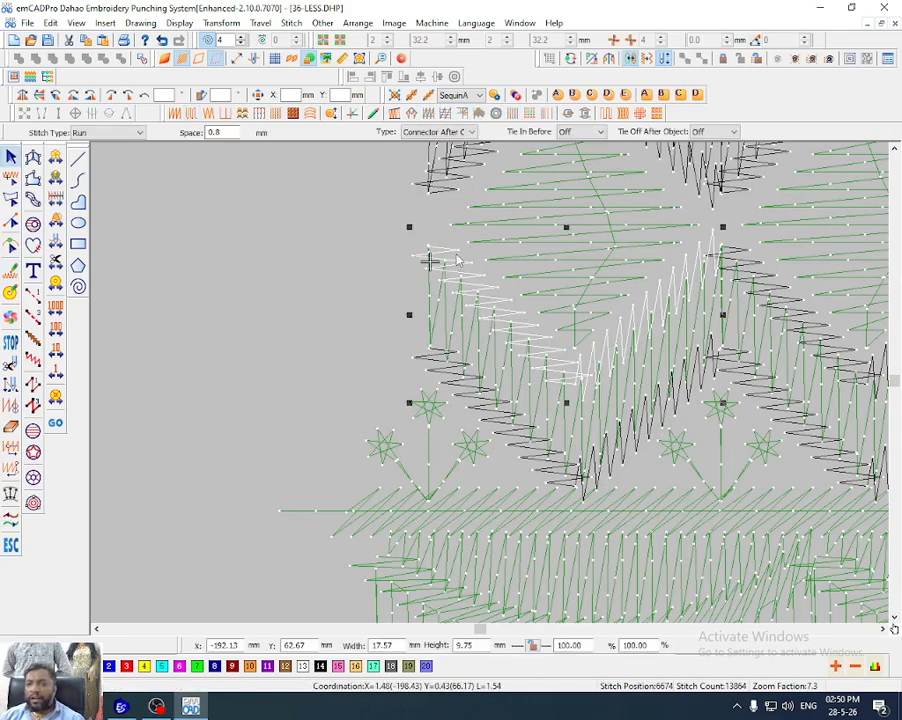
pyautogui.press('h')
pyautogui.click(458, 388)
pyautogui.press('Escape')
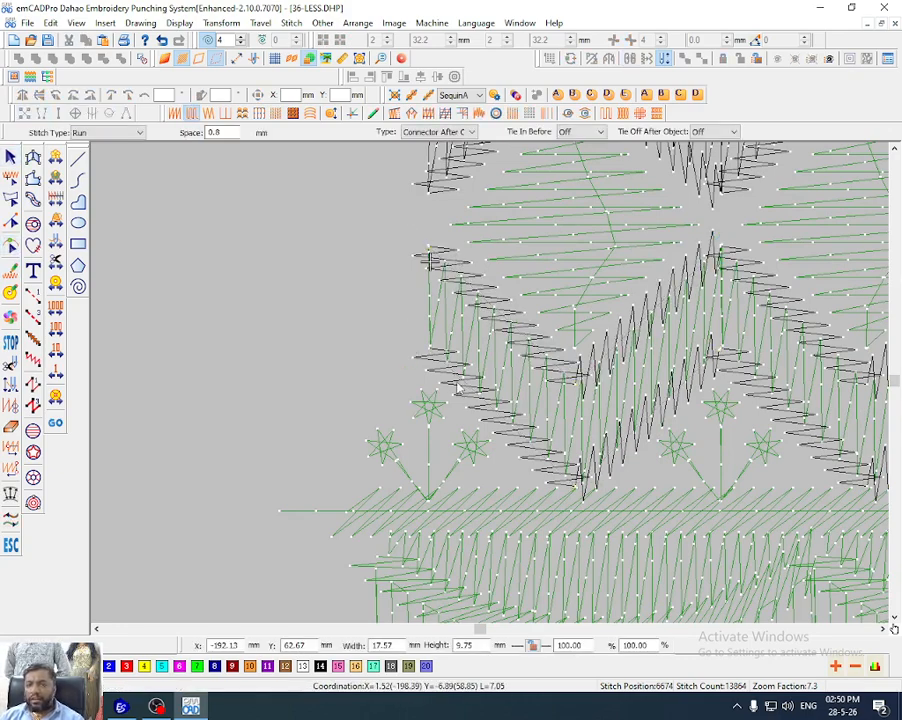
pyautogui.scroll(-2, 458, 388)
pyautogui.hotkey('ctrl', 't')
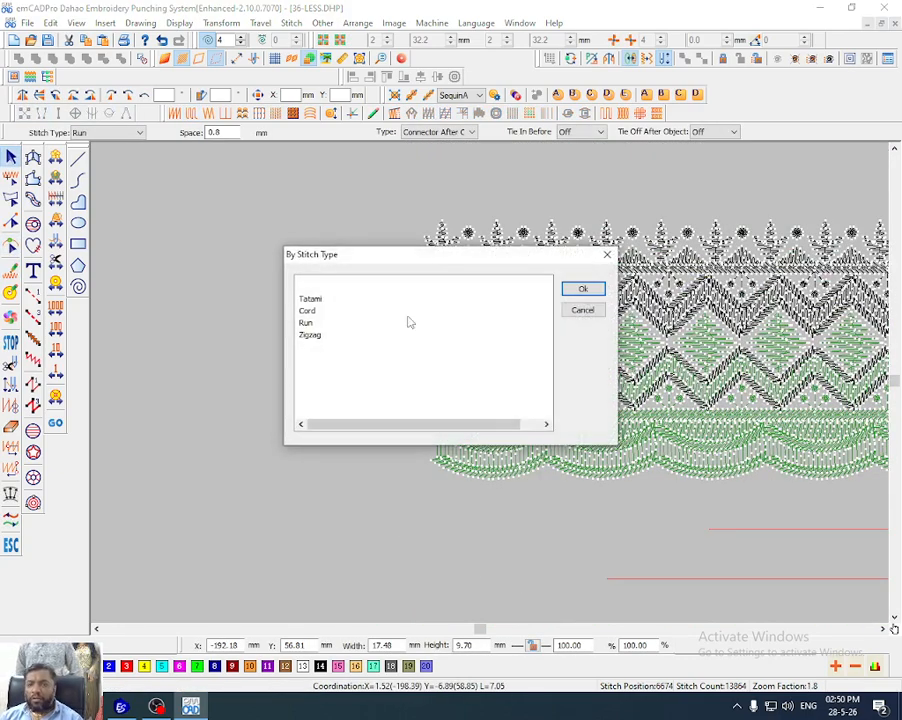
pyautogui.click(307, 311)
pyautogui.press('Return')
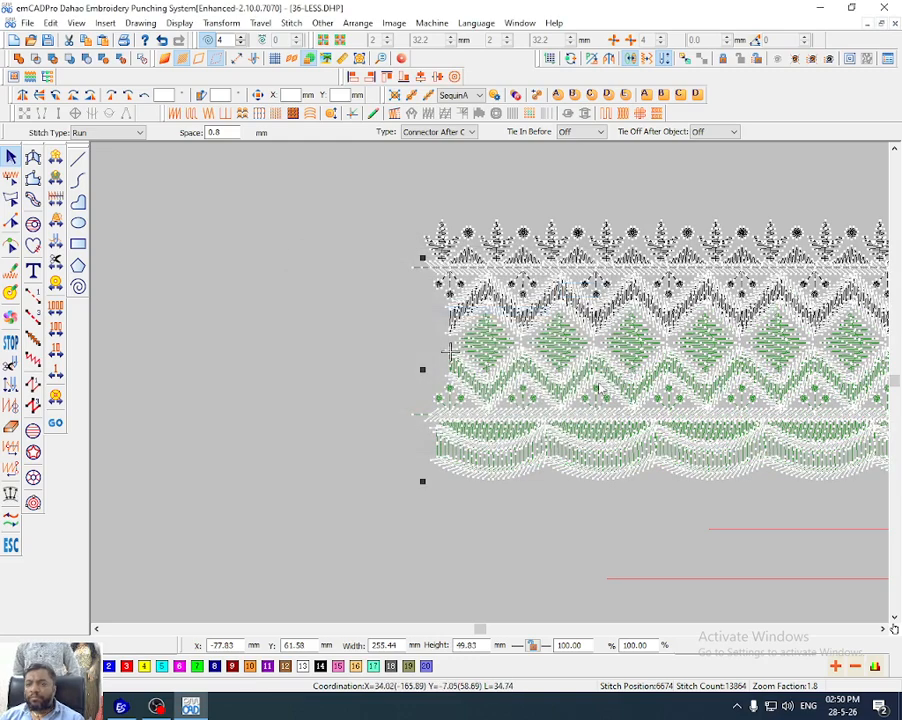
# Resequence the first three pieces of the lowest zigzag cord row by cutting and pasting each from the left
pyautogui.click(450, 352)
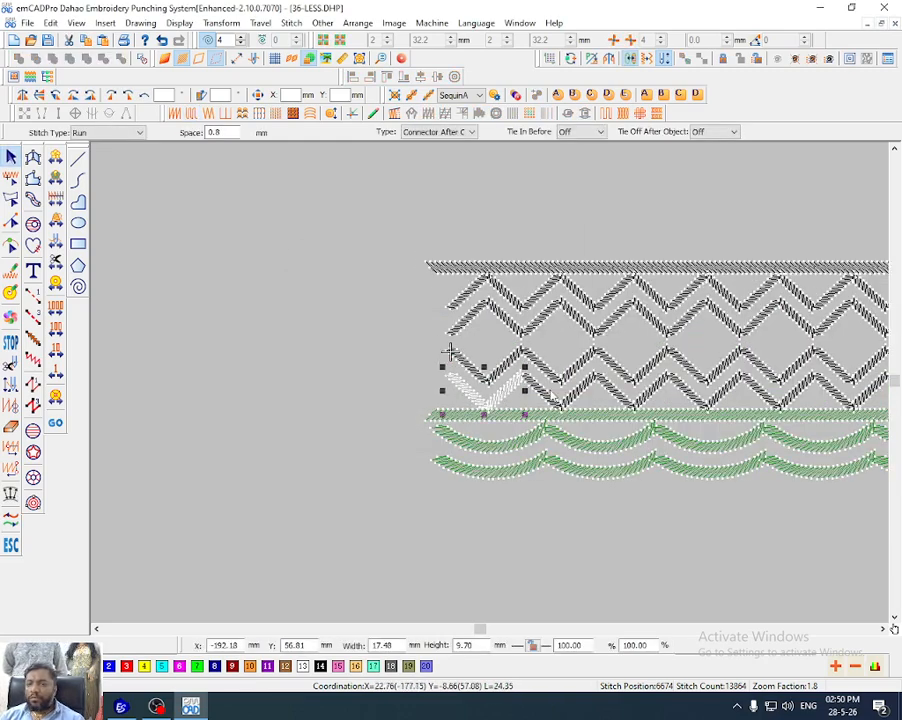
pyautogui.click(520, 372)
pyautogui.hotkey('ctrl', 'x')
pyautogui.hotkey('ctrl', 'v')
pyautogui.click(650, 396)
pyautogui.hotkey('ctrl', 'x')
pyautogui.hotkey('ctrl', 'v')
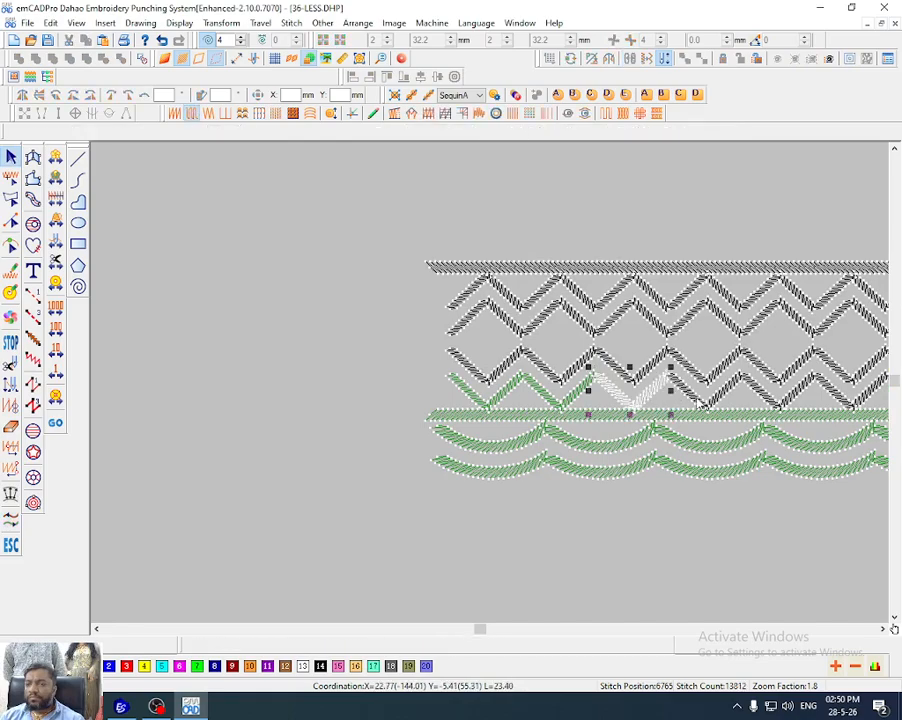
# Cut and paste the fourth through sixth pieces of the lowest zigzag cord row one by one
pyautogui.click(706, 402)
pyautogui.hotkey('ctrl', 'x')
pyautogui.hotkey('ctrl', 'v')
pyautogui.click(781, 402)
pyautogui.hotkey('ctrl', 'x')
pyautogui.hotkey('ctrl', 'v')
pyautogui.click(851, 402)
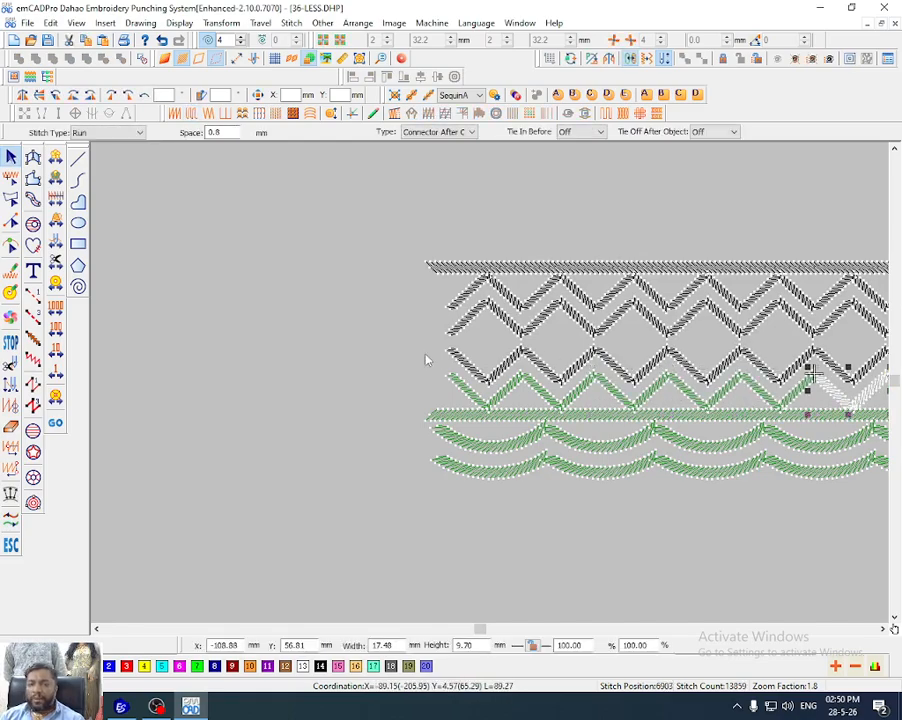
pyautogui.scroll(-3, 426, 360)
pyautogui.scroll(4, 690, 385)
pyautogui.hotkey('ctrl', 'x')
pyautogui.hotkey('ctrl', 'v')
# Cut and paste the seventh, eighth and ninth pieces of the lowest zigzag cord row in left-to-right order
pyautogui.click(330, 375)
pyautogui.hotkey('ctrl', 'x')
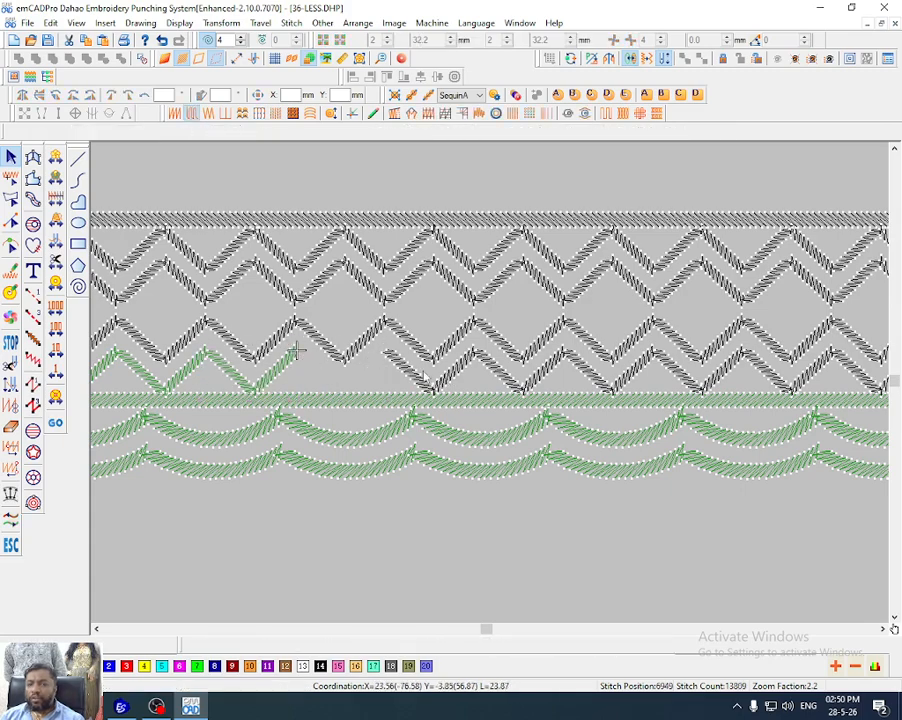
pyautogui.hotkey('ctrl', 'v')
pyautogui.click(462, 365)
pyautogui.hotkey('ctrl', 'x')
pyautogui.hotkey('ctrl', 'v')
pyautogui.click(500, 385)
pyautogui.hotkey('ctrl', 'x')
pyautogui.hotkey('ctrl', 'v')
# Resequence the tenth and eleventh pieces of the lowest zigzag cord row by cutting and pasting each
pyautogui.click(606, 376)
pyautogui.hotkey('ctrl', 'x')
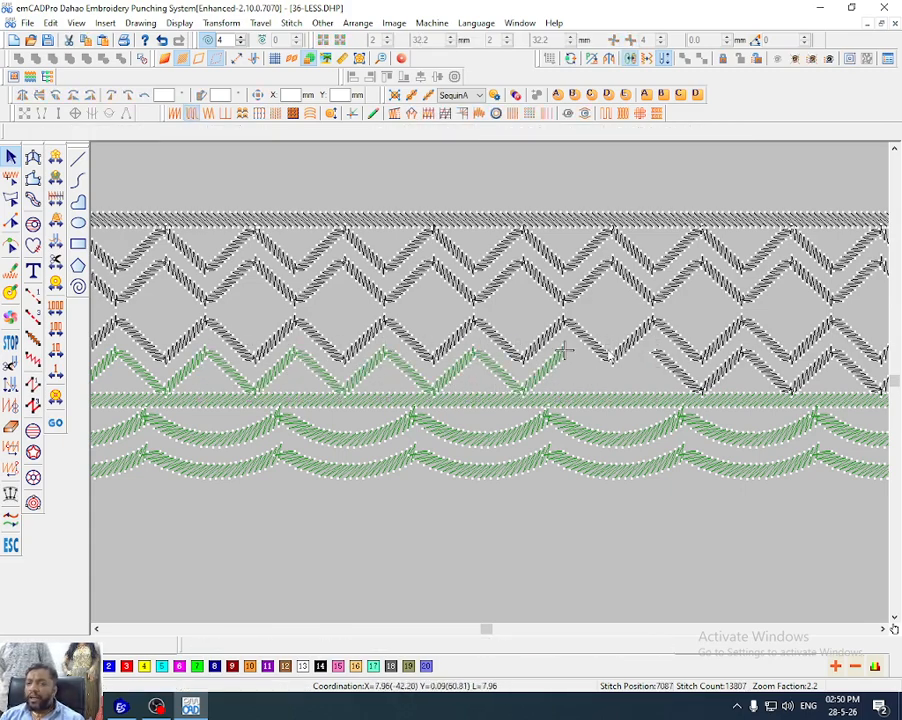
pyautogui.hotkey('ctrl', 'v')
pyautogui.click(718, 377)
pyautogui.hotkey('ctrl', 'x')
pyautogui.hotkey('ctrl', 'v')
# Cut and paste the remaining pieces of the lowest zigzag cord row through its right-hand end
pyautogui.scroll(-3, 745, 459)
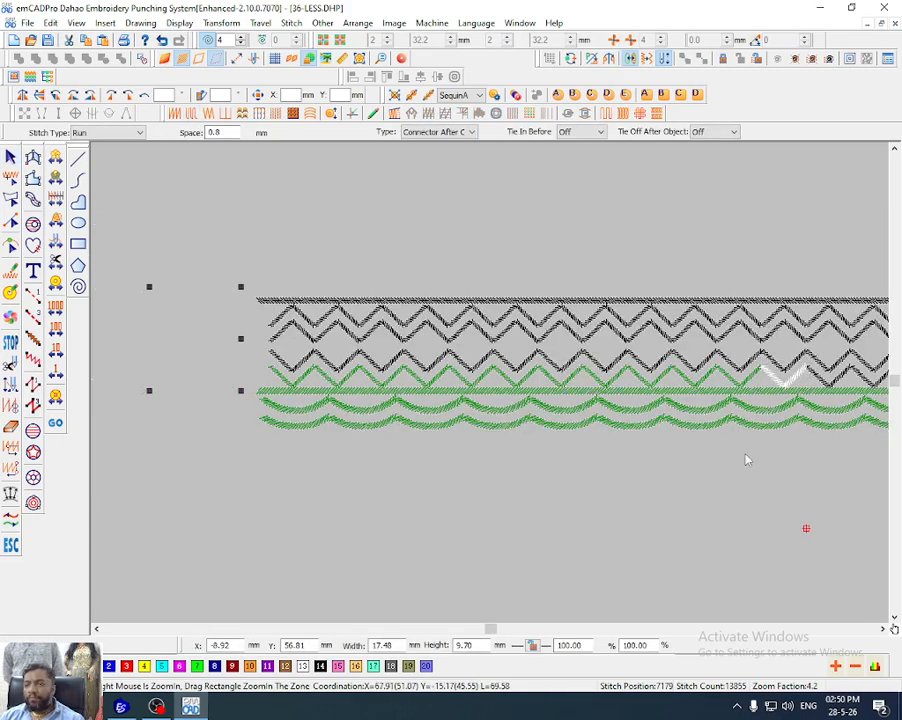
pyautogui.scroll(5, 238, 302)
pyautogui.hotkey('ctrl', 'v')
pyautogui.click(466, 362)
pyautogui.hotkey('ctrl', 'x')
pyautogui.hotkey('ctrl', 'v')
pyautogui.click(628, 350)
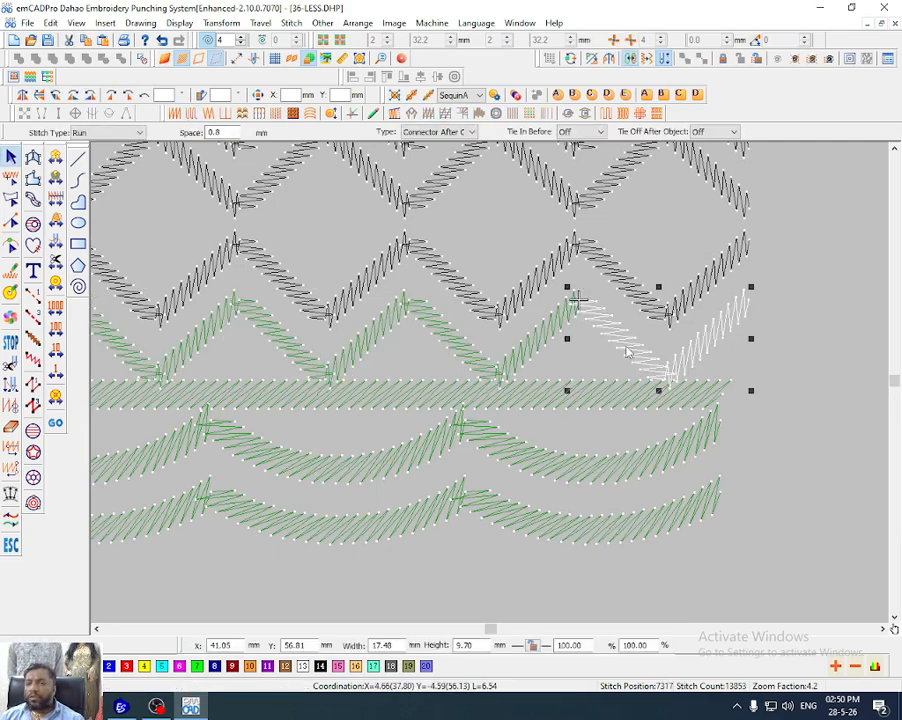
pyautogui.hotkey('ctrl', 'x')
pyautogui.hotkey('ctrl', 'v')
# Select the whole zigzag cord row just above the resequenced one, then cut and paste it at the current stitch position
pyautogui.moveTo(751, 291); pyautogui.dragTo(744, 248)
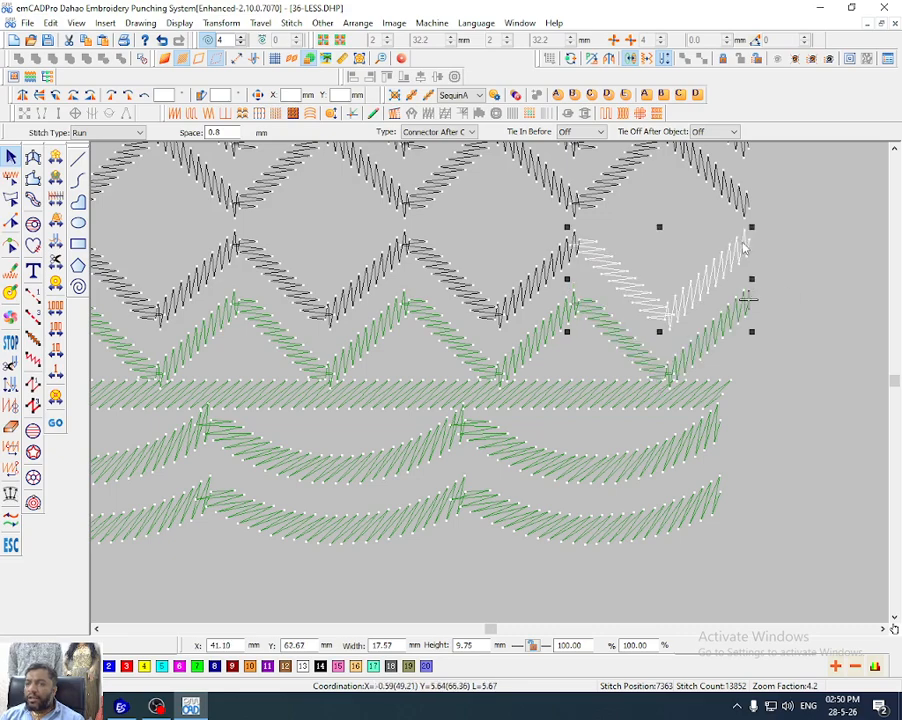
pyautogui.scroll(-4, 447, 344)
pyautogui.scroll(3, 231, 277)
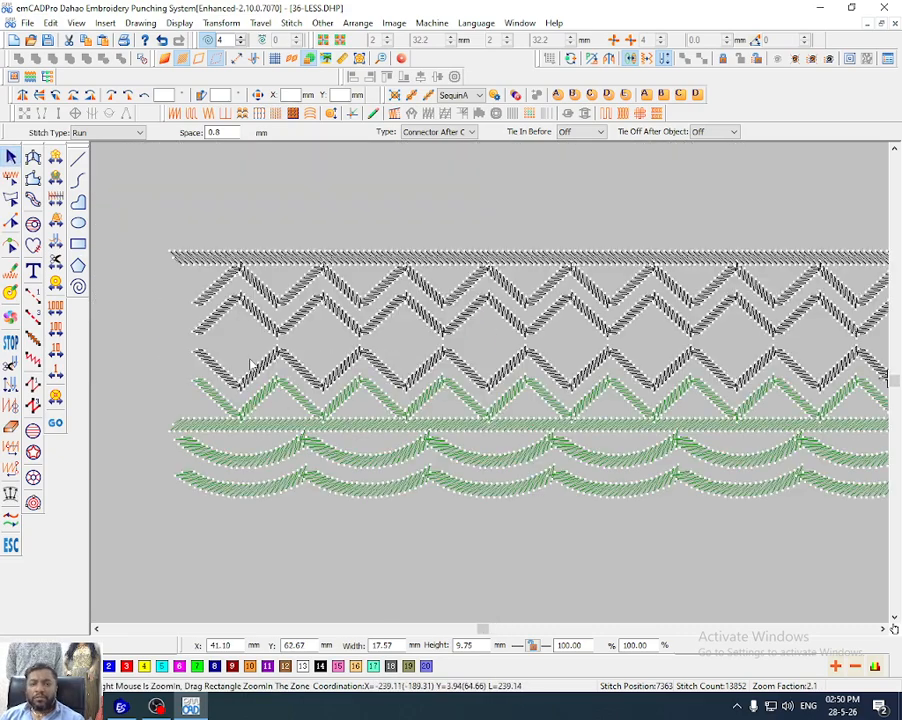
pyautogui.hotkey('ctrl', 'a')
pyautogui.moveTo(163, 321); pyautogui.dragTo(716, 398)
pyautogui.hotkey('ctrl', 'x')
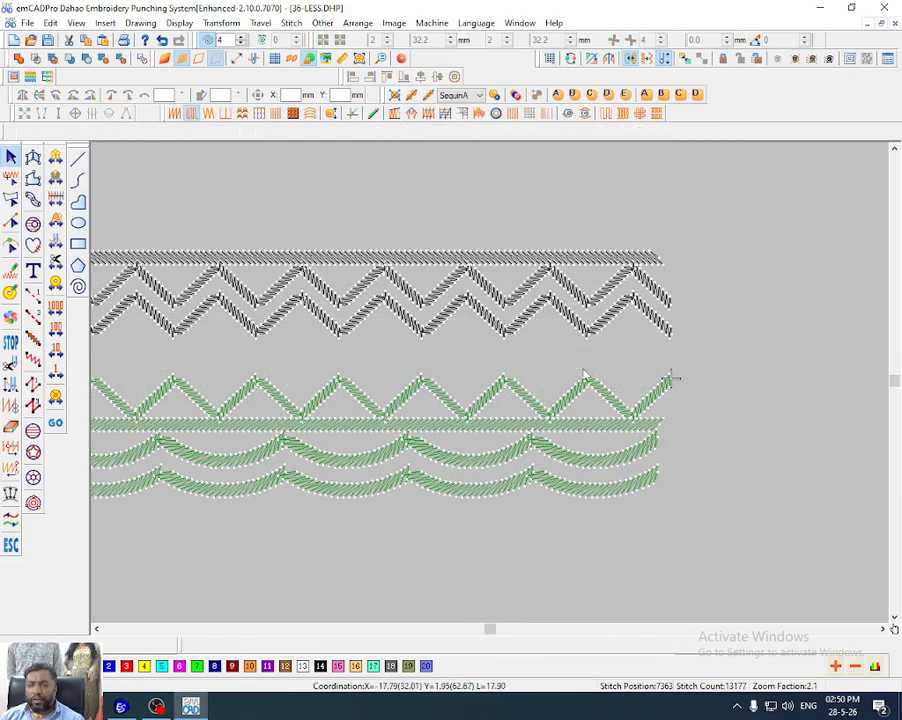
pyautogui.hotkey('ctrl', 'v')
pyautogui.scroll(-2, 474, 396)
pyautogui.press('z')
pyautogui.moveTo(122, 358); pyautogui.dragTo(212, 445)
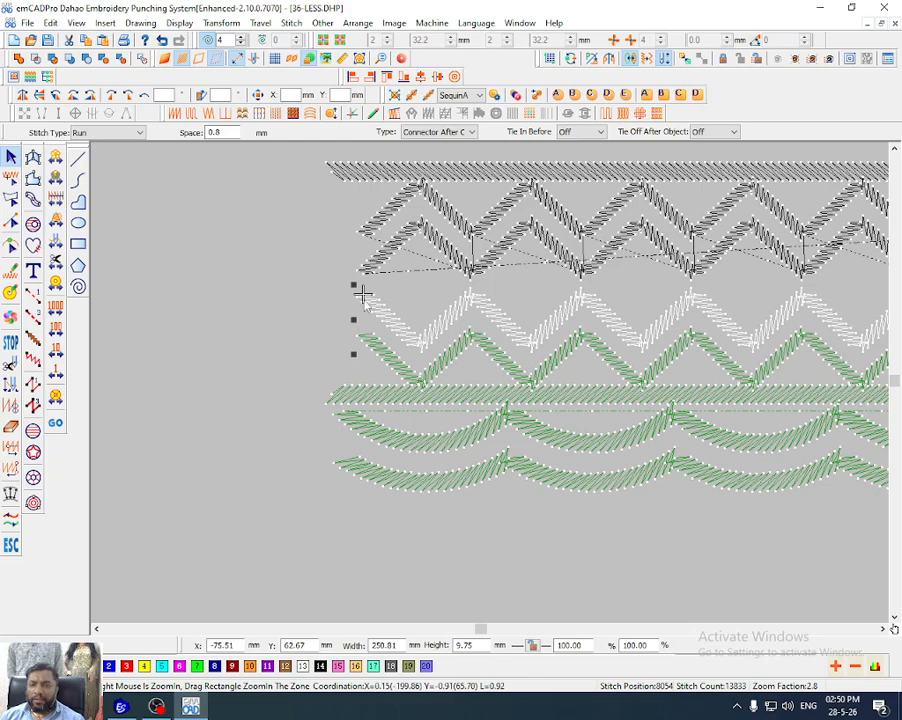
# Select the two lower zigzag cord rows together and bring the complete border back into view
pyautogui.moveTo(362, 293); pyautogui.dragTo(366, 341)
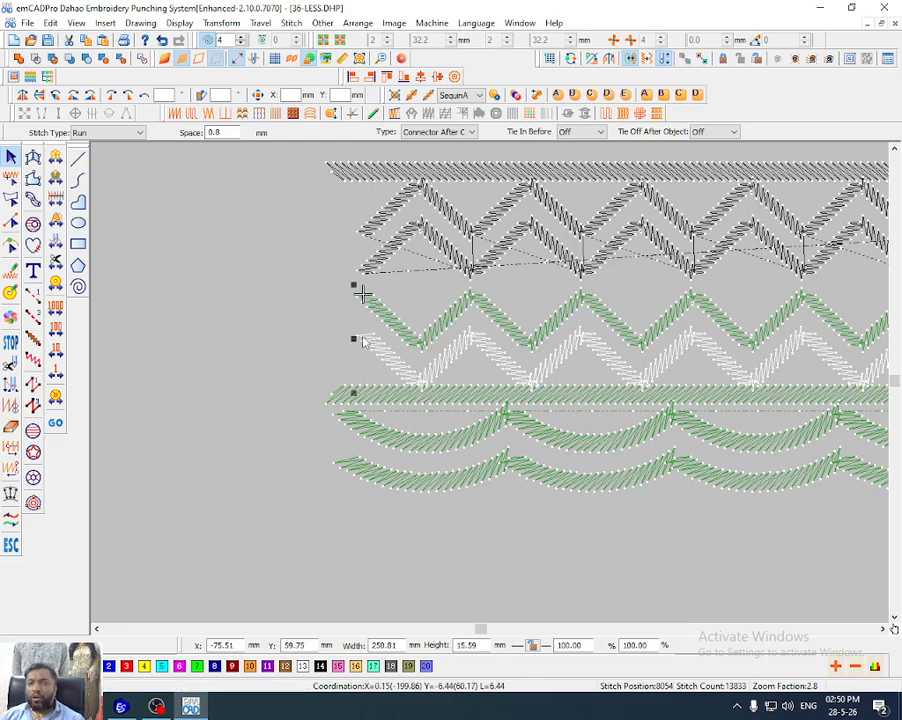
pyautogui.press('Escape')
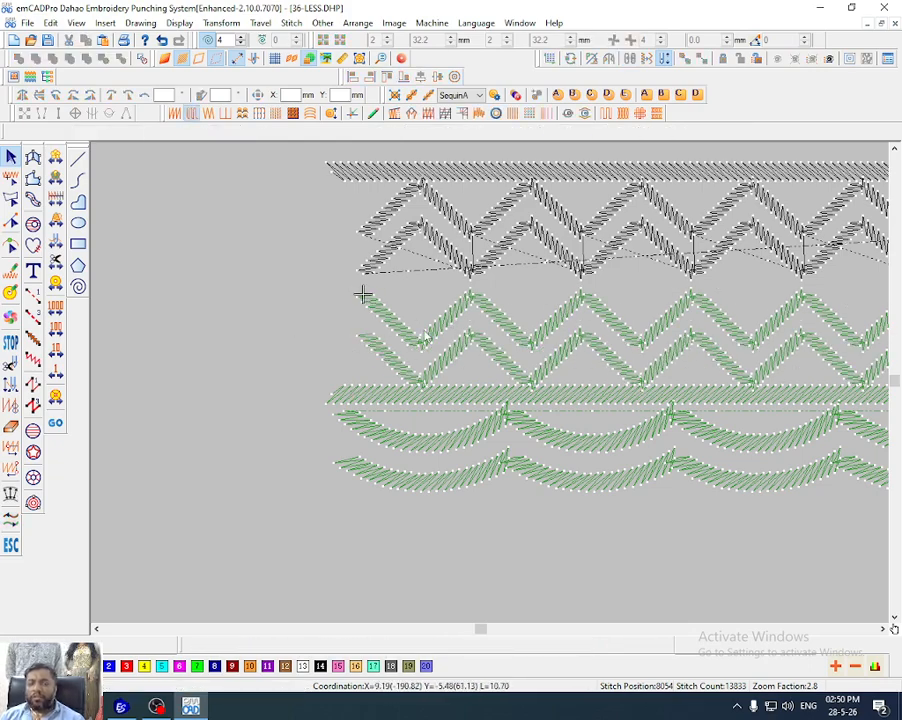
pyautogui.hotkey('shift', 'h')
pyautogui.click(408, 350)
pyautogui.click(407, 361)
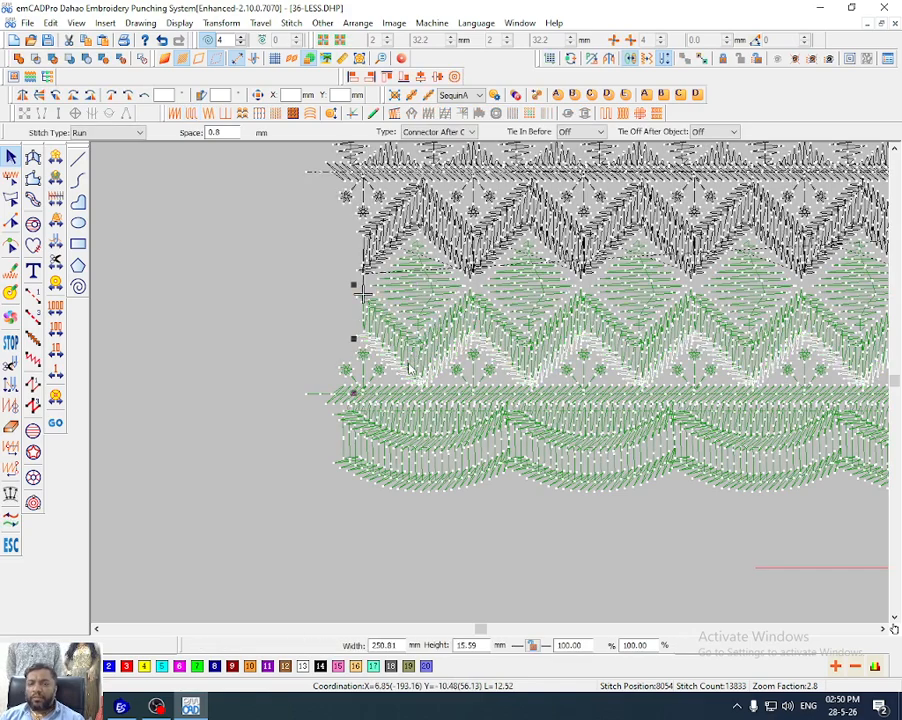
# Isolate the diamond and lower zigzag tatami fills, and select the zigzag fill row through its right-hand end
pyautogui.click(419, 293)
pyautogui.press('h')
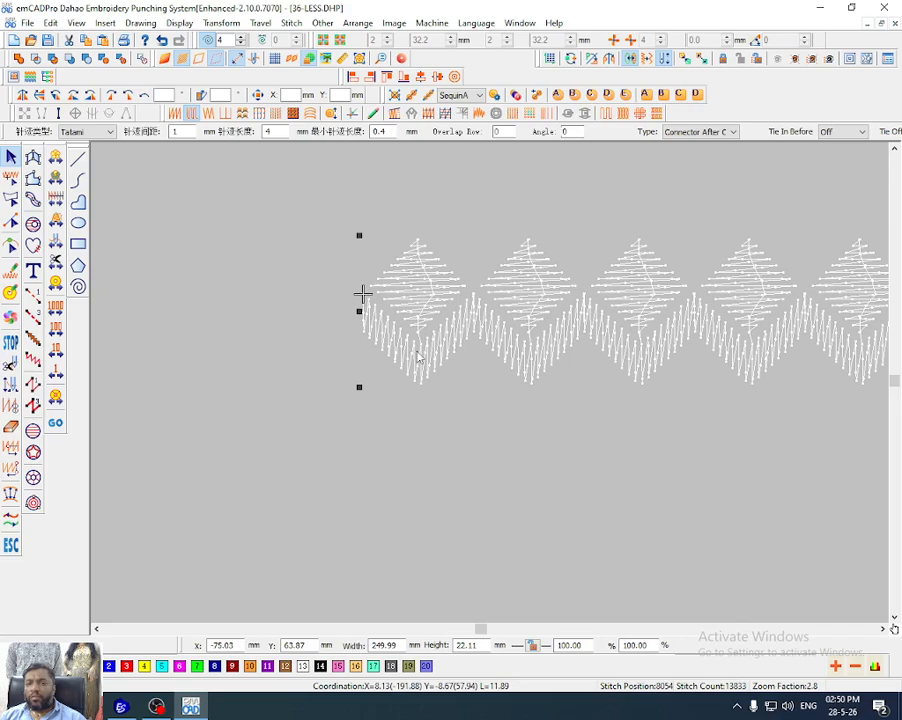
pyautogui.scroll(-1, 363, 311)
pyautogui.moveTo(301, 283); pyautogui.dragTo(762, 444)
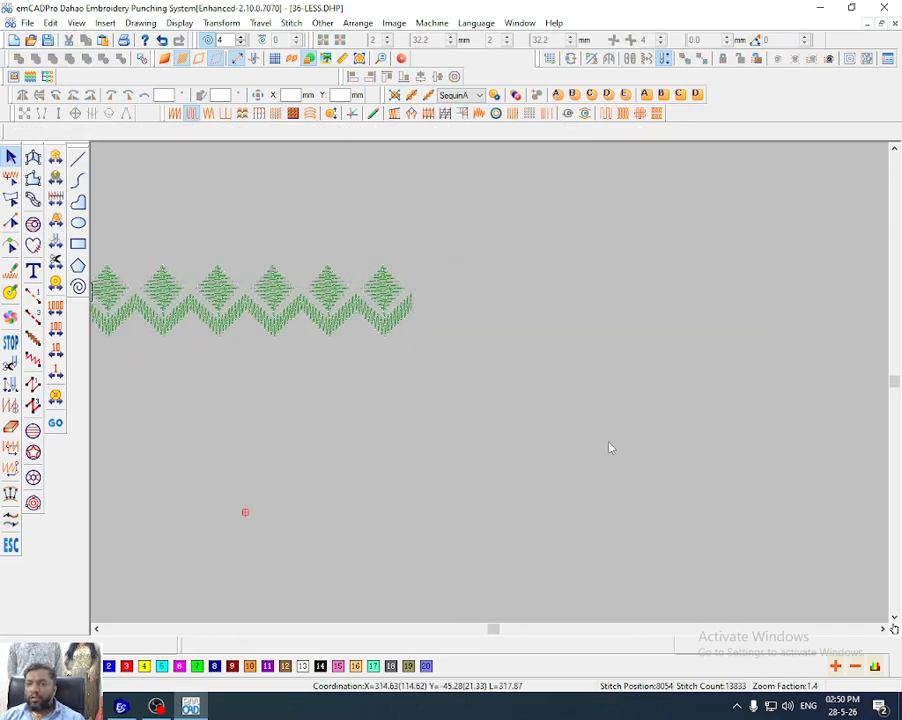
pyautogui.click(374, 342)
pyautogui.moveTo(501, 390); pyautogui.dragTo(231, 300)
pyautogui.press('Escape')
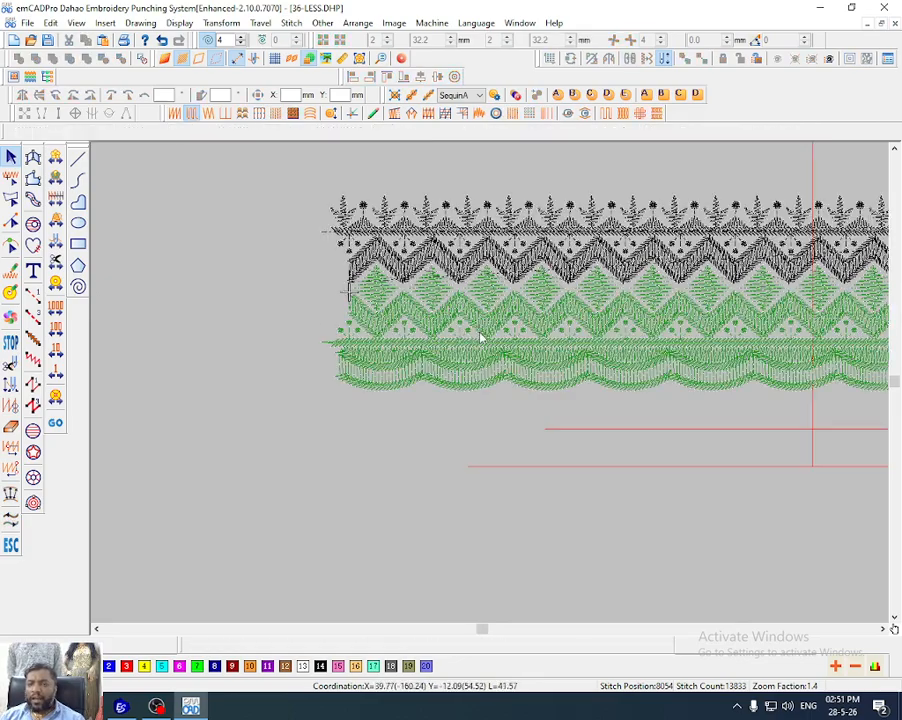
# Select the lower zigzag band's tatami fill together with both of its cord outline rows
pyautogui.press('b')
pyautogui.moveTo(329, 252); pyautogui.dragTo(403, 364)
pyautogui.click(442, 342)
pyautogui.keyDown('ctrl'); pyautogui.click(442, 390); pyautogui.keyUp('ctrl')
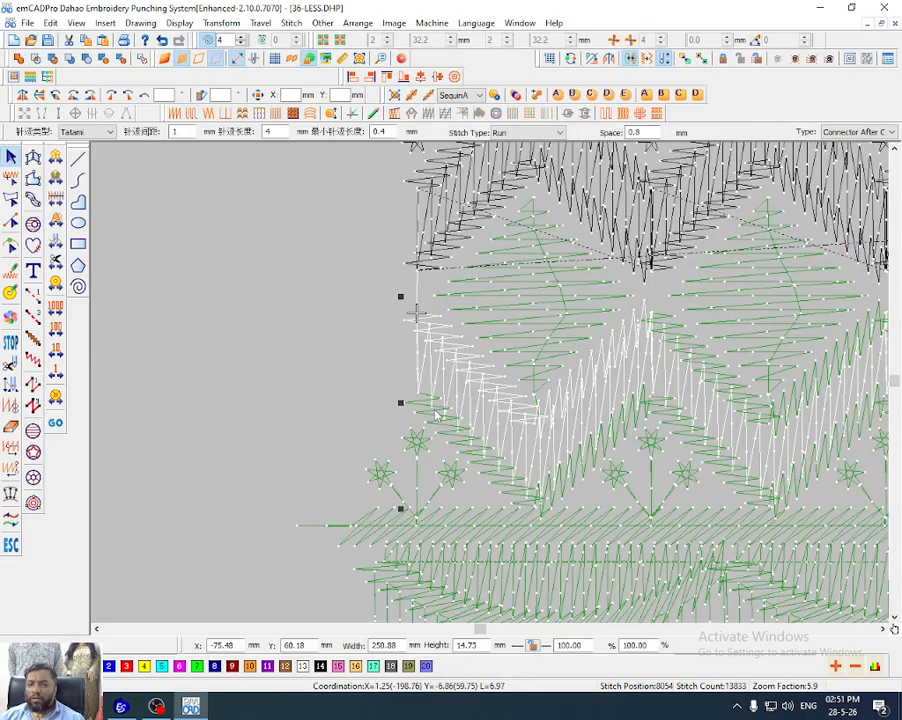
pyautogui.click(448, 342)
pyautogui.scroll(-2, 448, 340)
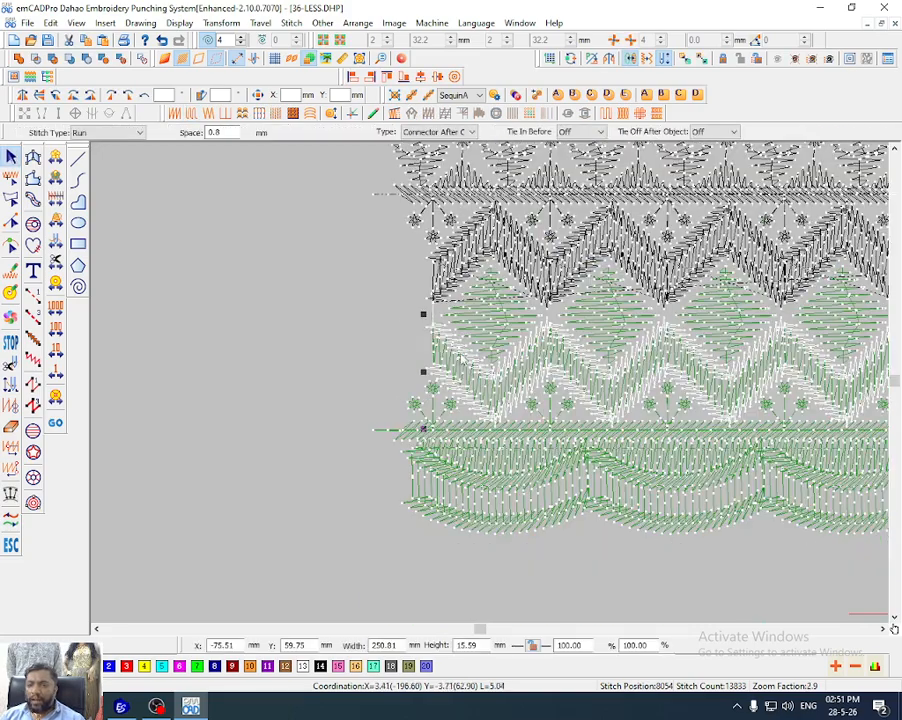
pyautogui.scroll(4, 451, 347)
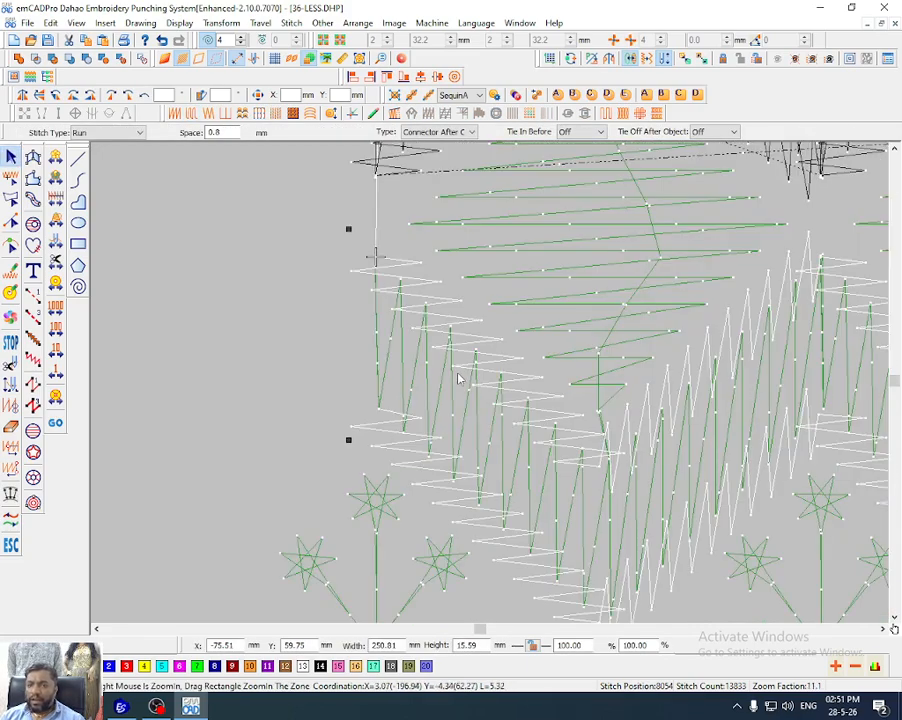
pyautogui.scroll(-6, 420, 378)
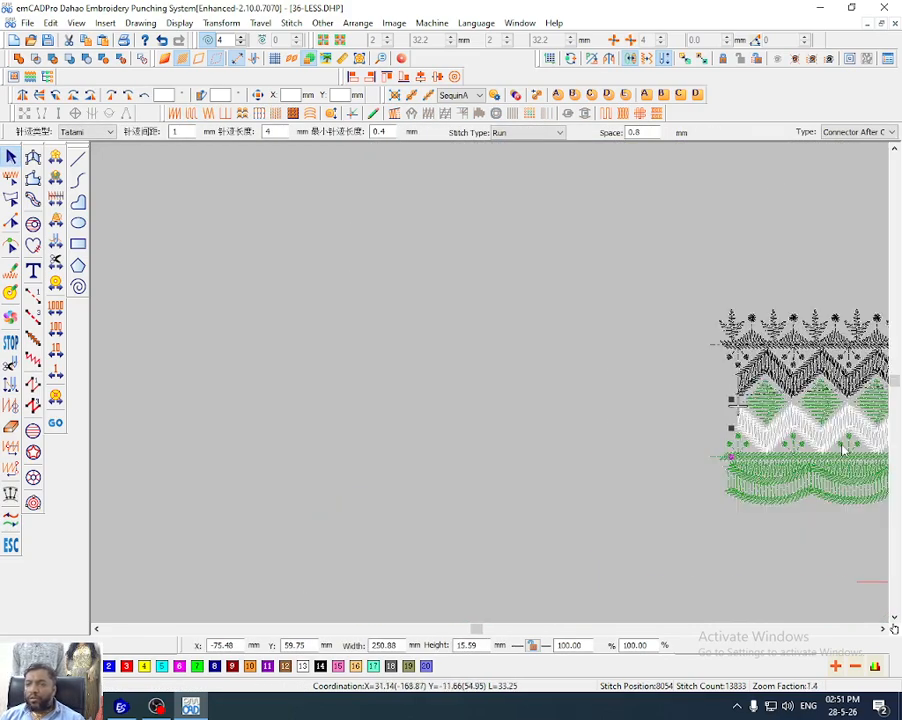
# Duplicate the lower zigzag band mirrored vertically onto the upper zigzag band, and cut the mirrored copy
pyautogui.moveTo(397, 294); pyautogui.dragTo(733, 521)
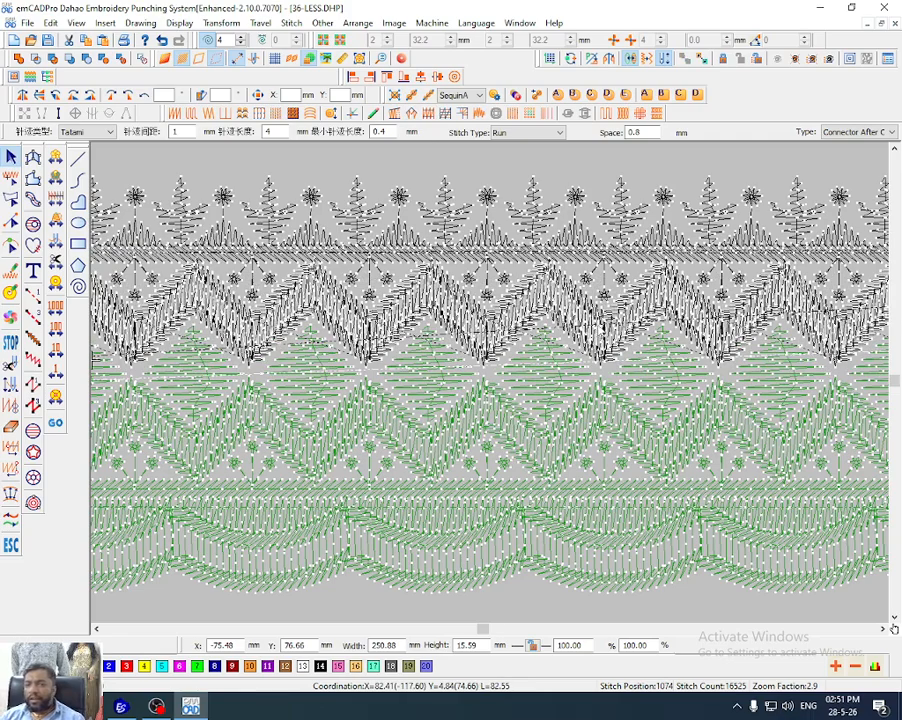
pyautogui.press('Delete')
pyautogui.scroll(-2, 597, 326)
pyautogui.press('c')
pyautogui.press('Escape')
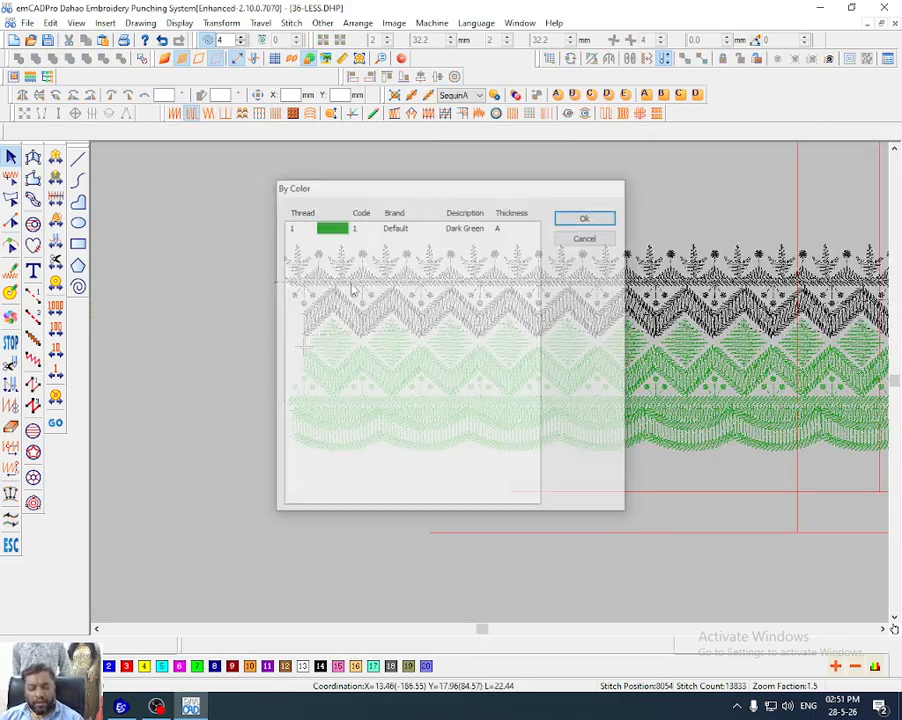
# Isolate the Tatami stitch type and delete the fill of the upper zigzag band
pyautogui.press('s')
pyautogui.click(321, 303)
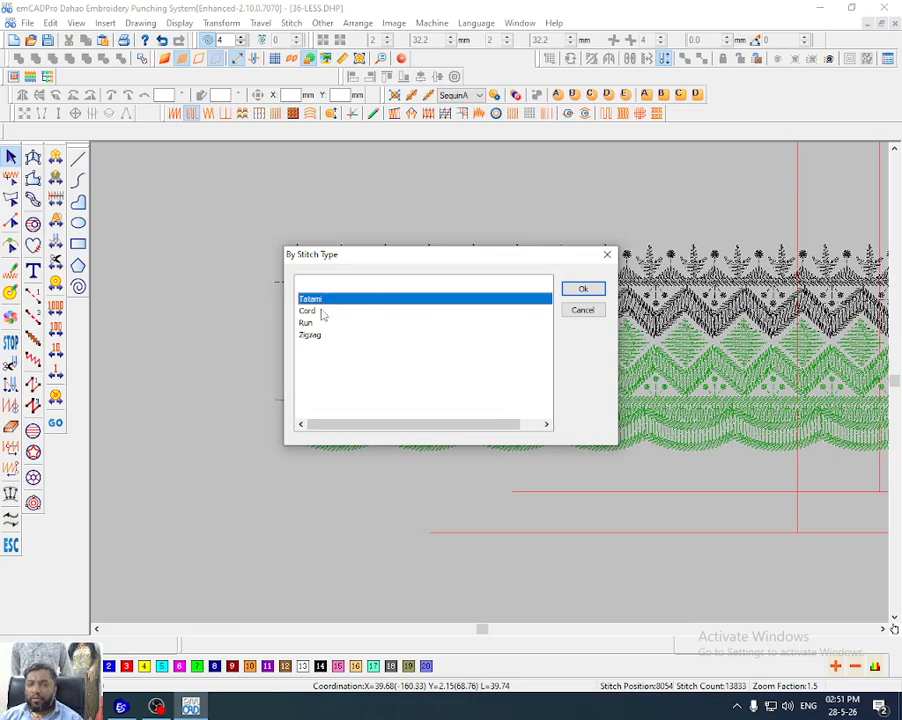
pyautogui.click(583, 289)
pyautogui.hotkey('shift', 's')
pyautogui.press('Escape')
pyautogui.moveTo(265, 283); pyautogui.dragTo(853, 346)
pyautogui.press('Delete')
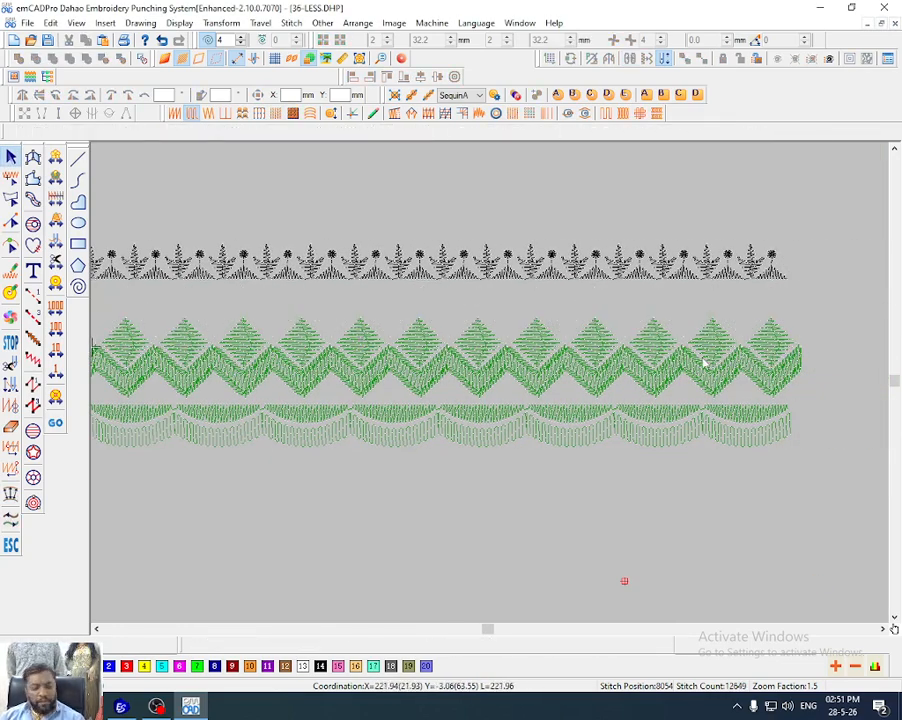
# Isolate the Cord stitch type and delete the upper zigzag cord rows, keeping the straight top row
pyautogui.hotkey('ctrl', 'b')
pyautogui.press('Escape')
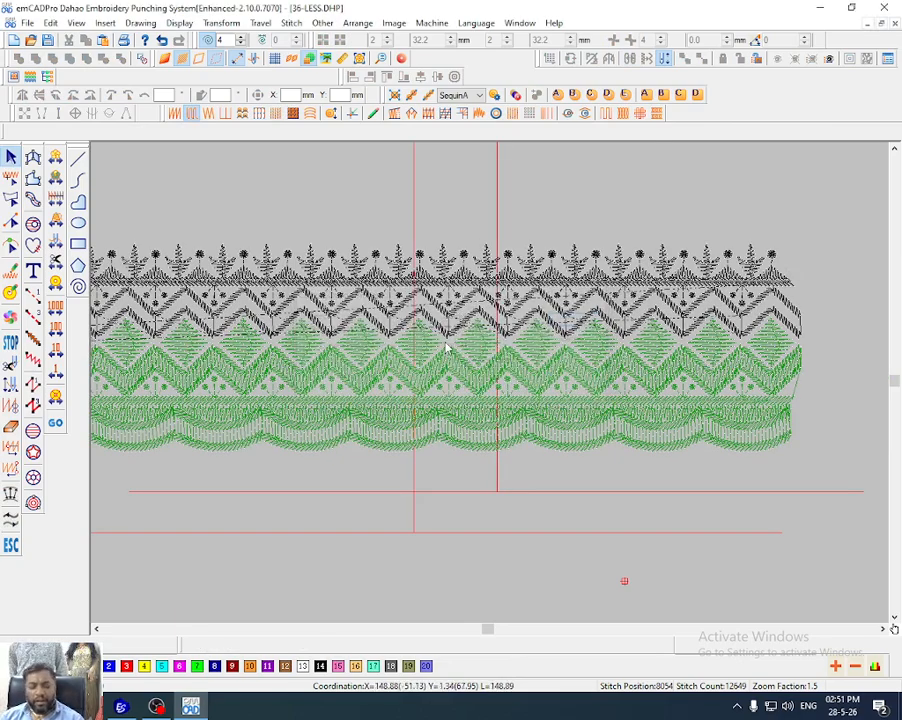
pyautogui.hotkey('ctrl', 't')
pyautogui.doubleClick(324, 313)
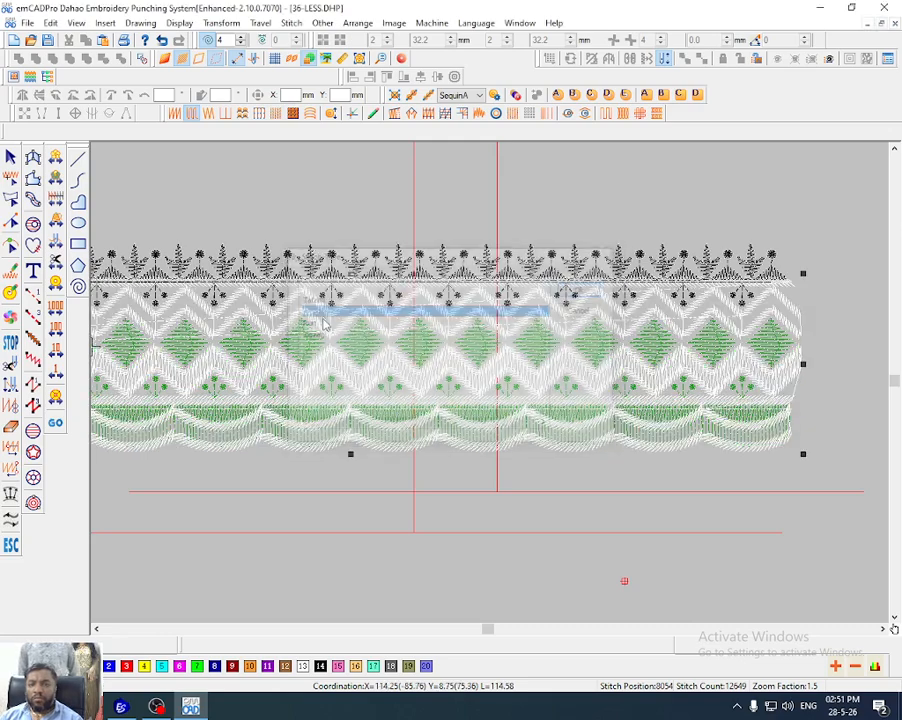
pyautogui.scroll(-2, 611, 357)
pyautogui.click(730, 349)
pyautogui.moveTo(730, 349); pyautogui.dragTo(787, 362)
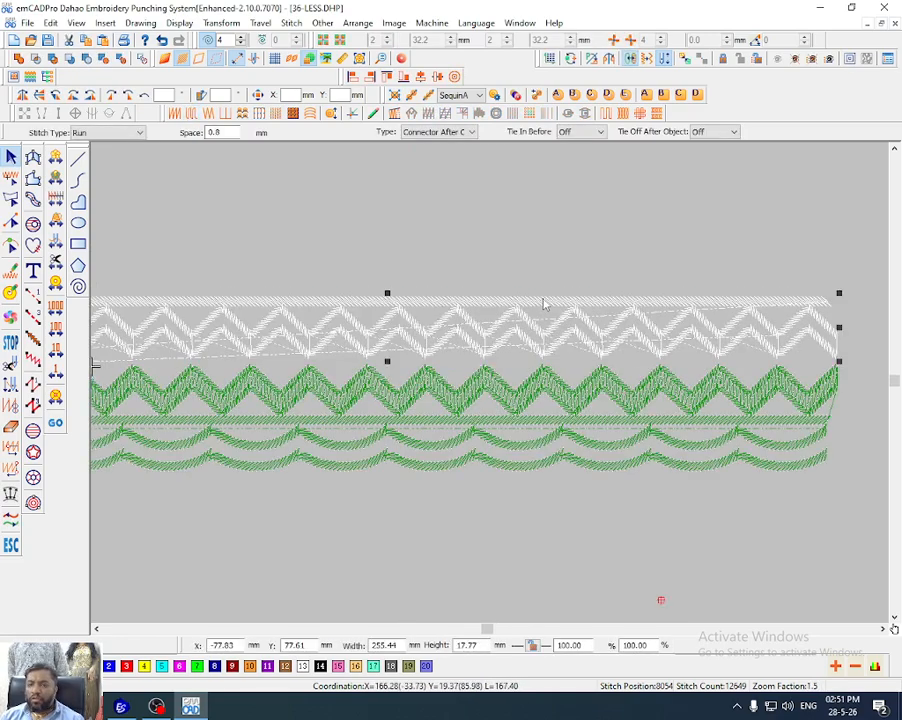
pyautogui.click(541, 300)
pyautogui.press('Delete')
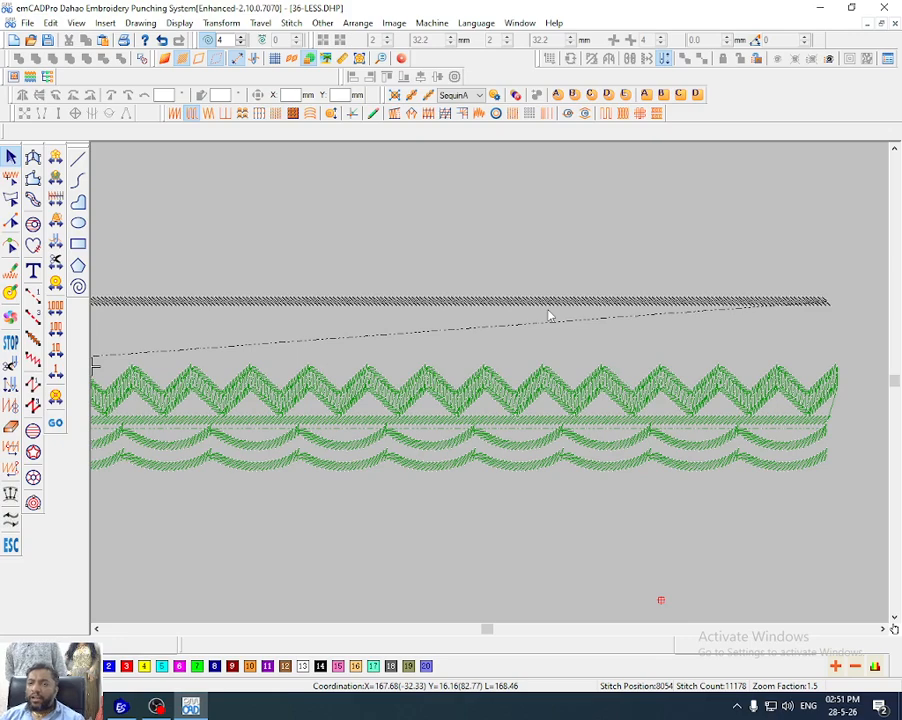
# Paste the mirrored zigzag band into the empty space below the straight top row
pyautogui.hotkey('ctrl', 'z')
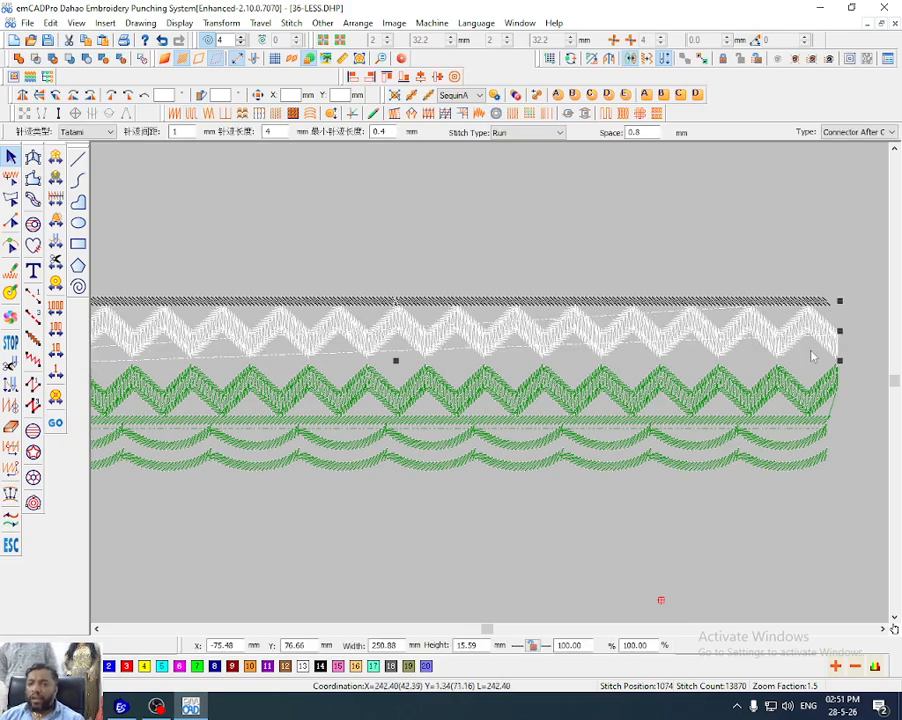
pyautogui.scroll(-2, 236, 392)
pyautogui.press('z')
pyautogui.moveTo(106, 328); pyautogui.dragTo(190, 433)
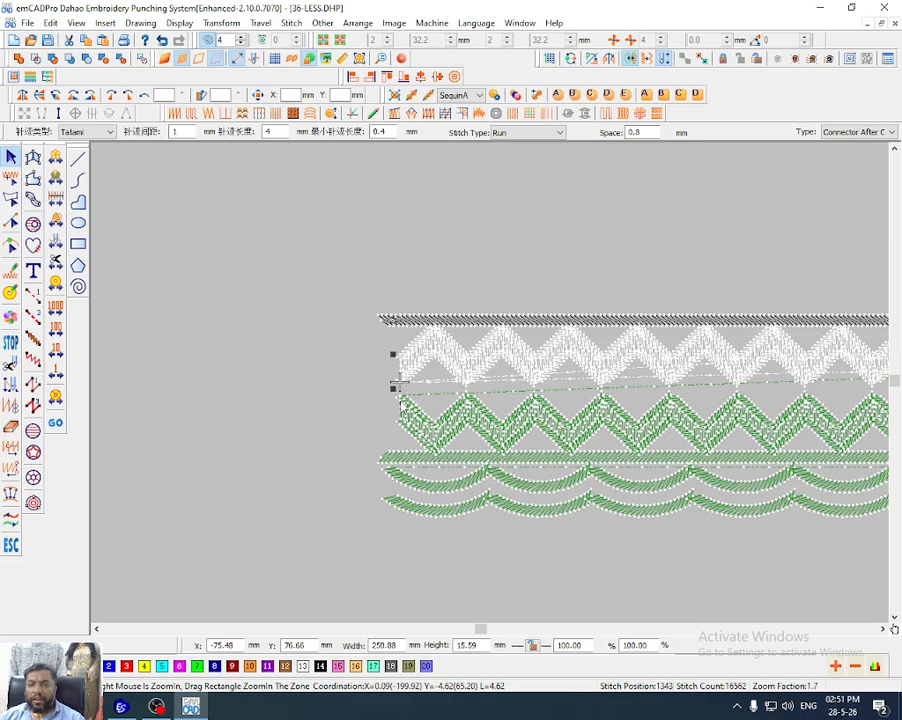
# Flip the pasted upper zigzag band horizontally, cutting the unflipped version and pasting the flipped one after the current stitch
pyautogui.moveTo(488, 289); pyautogui.dragTo(484, 412)
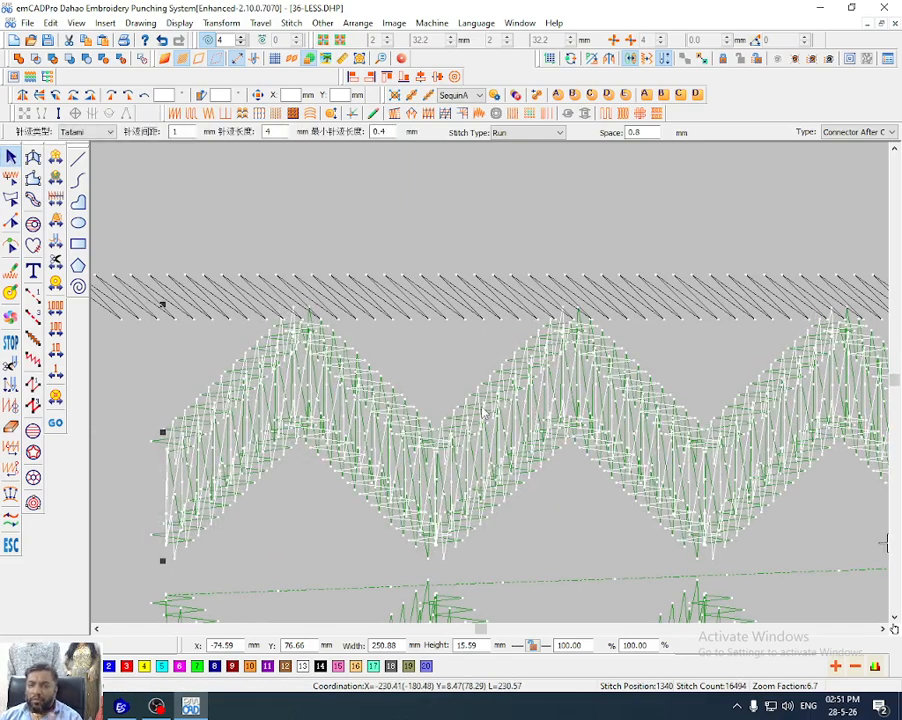
pyautogui.scroll(-2, 482, 410)
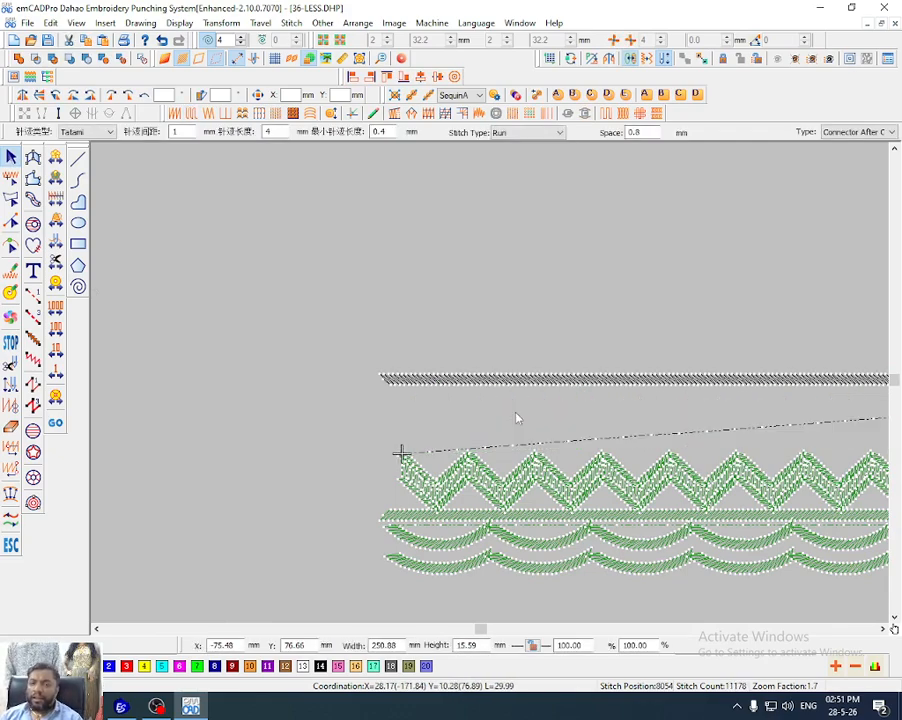
pyautogui.scroll(-2, 564, 419)
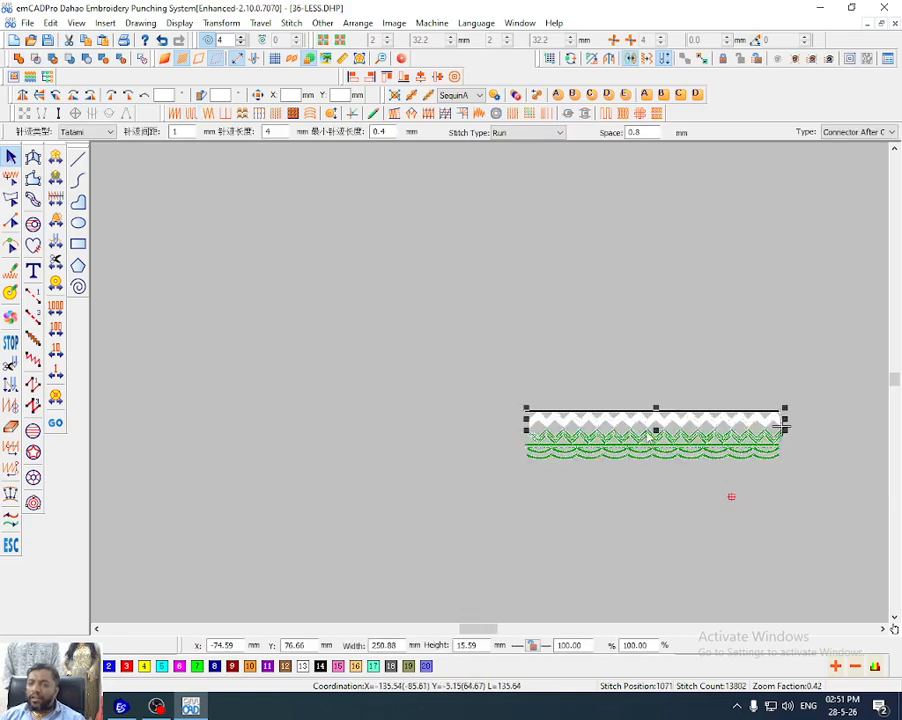
# Draw a run connector from the upper zigzag band's right end over its last peak to the straight top row's right end
pyautogui.press('z')
pyautogui.moveTo(754, 387); pyautogui.dragTo(718, 469)
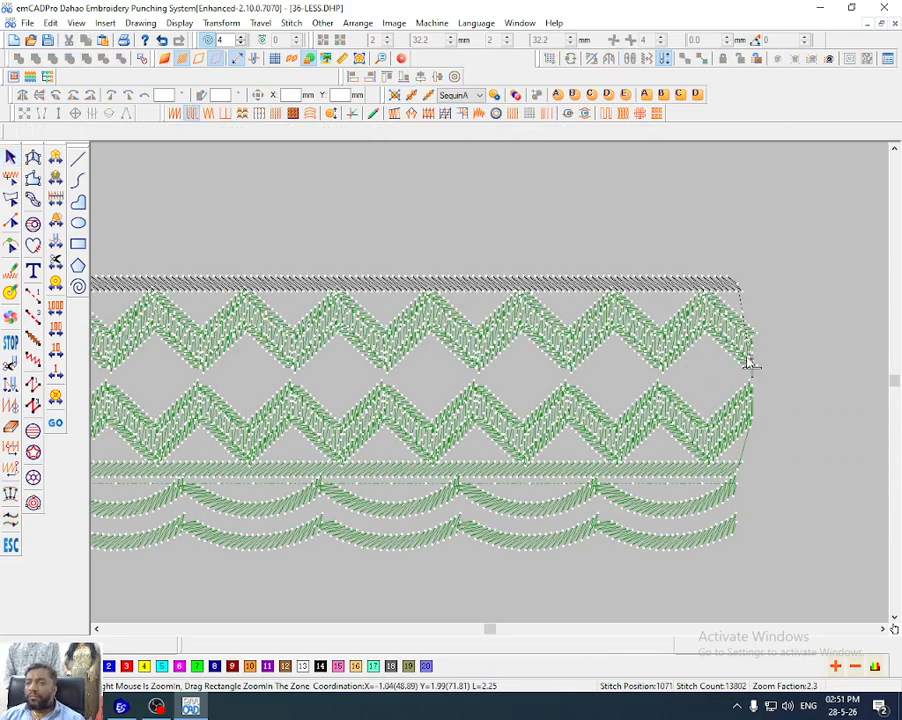
pyautogui.scroll(2, 716, 440)
pyautogui.press('1')
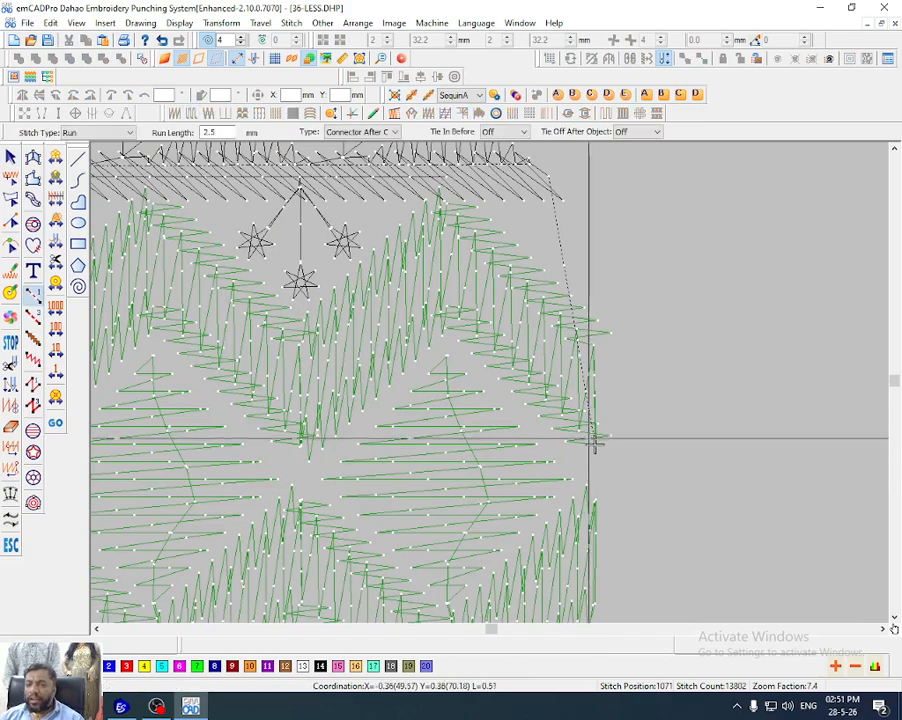
pyautogui.click(593, 441)
pyautogui.click(579, 345)
pyautogui.click(443, 219)
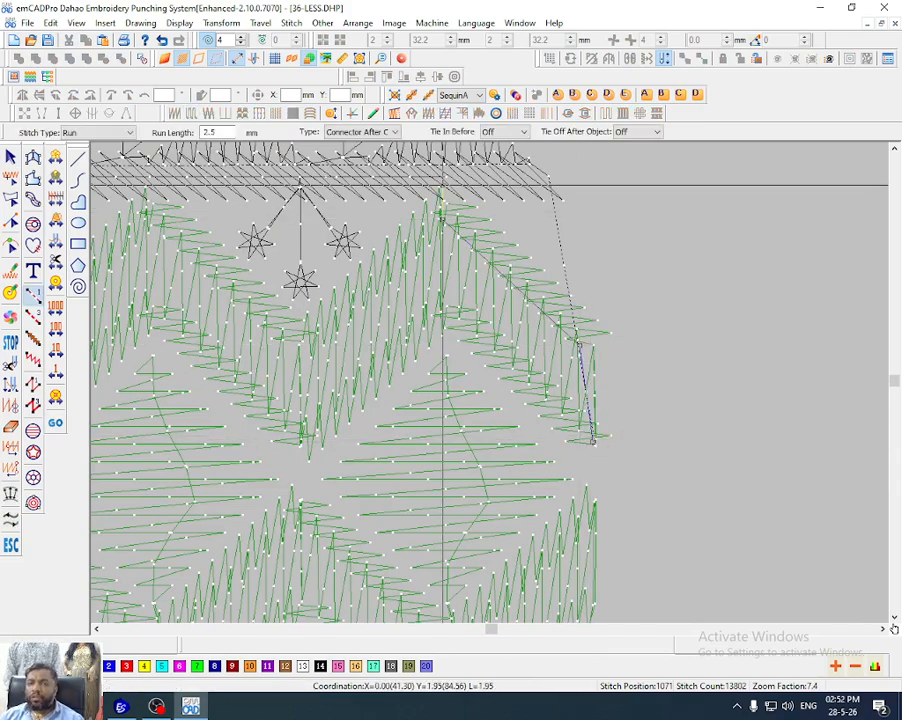
pyautogui.click(443, 184)
pyautogui.click(529, 173)
pyautogui.press('Return')
# Select the small flower sprigs below the straight top row, then cut and paste them at the current stitch position
pyautogui.scroll(-2, 420, 230)
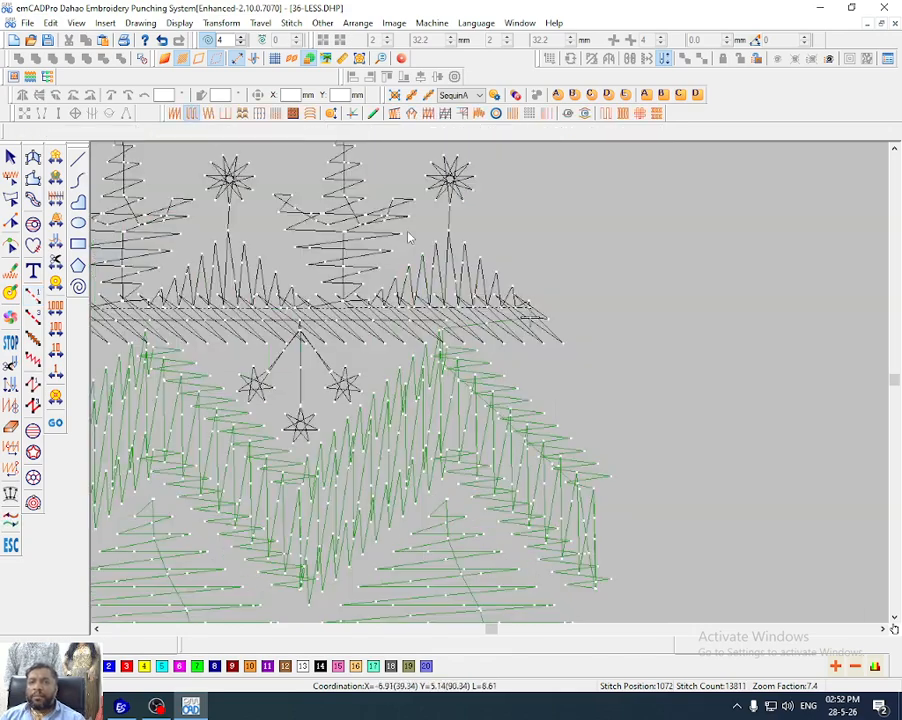
pyautogui.scroll(-4, 358, 421)
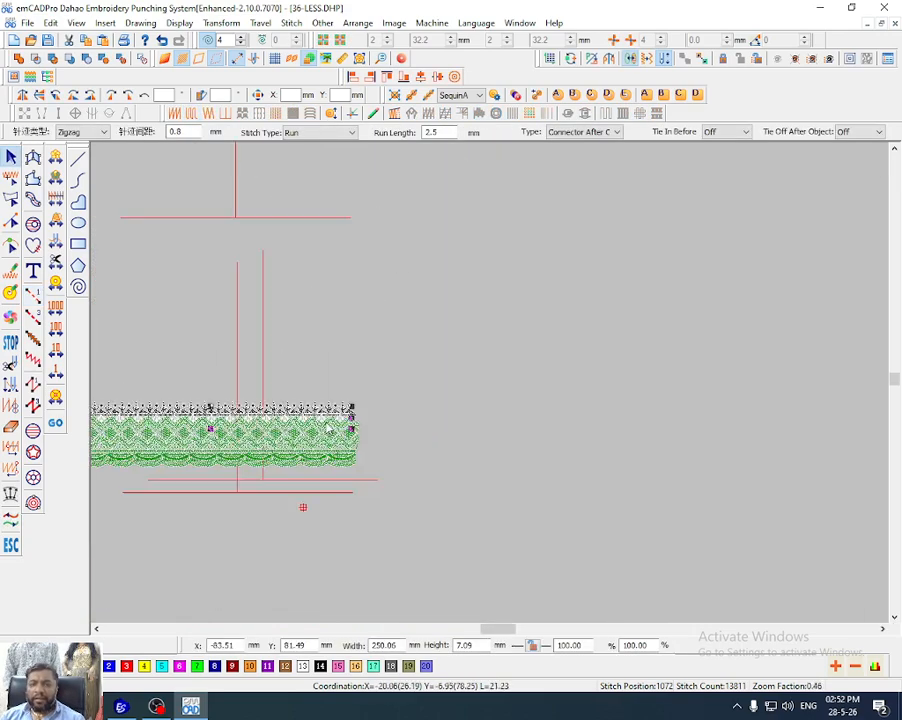
pyautogui.press('z')
pyautogui.moveTo(161, 388); pyautogui.dragTo(286, 466)
pyautogui.click(342, 343)
pyautogui.click(287, 340)
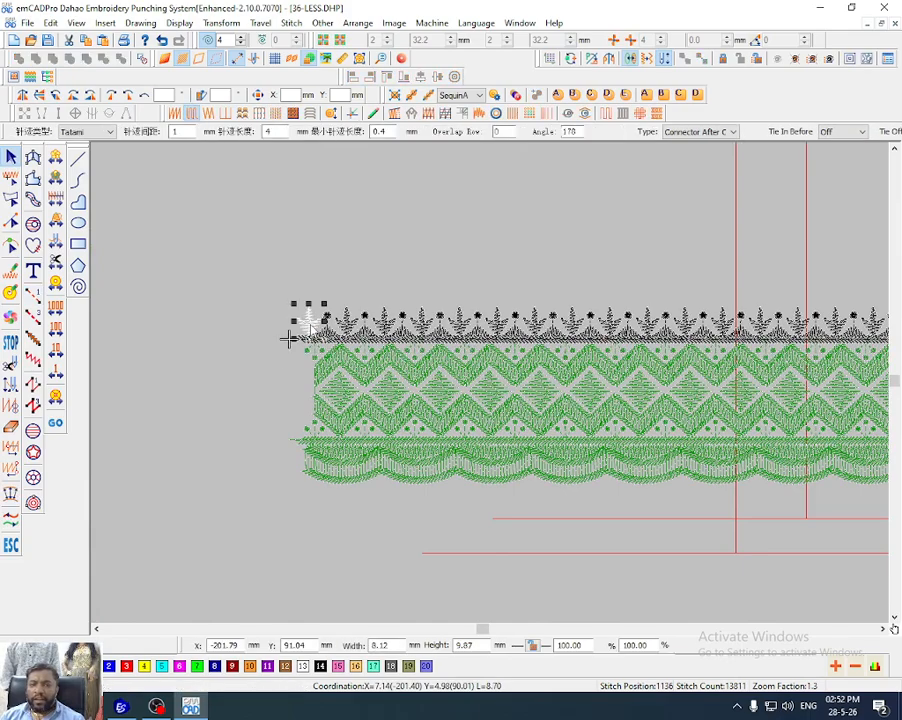
# Select the whole leaf-and-flower motif row along the top edge, from its first leaf to its right-hand end
pyautogui.scroll(-1, 424, 332)
pyautogui.press('z')
pyautogui.moveTo(576, 288); pyautogui.dragTo(728, 391)
pyautogui.keyDown('shift'); pyautogui.click(839, 352); pyautogui.keyUp('shift')
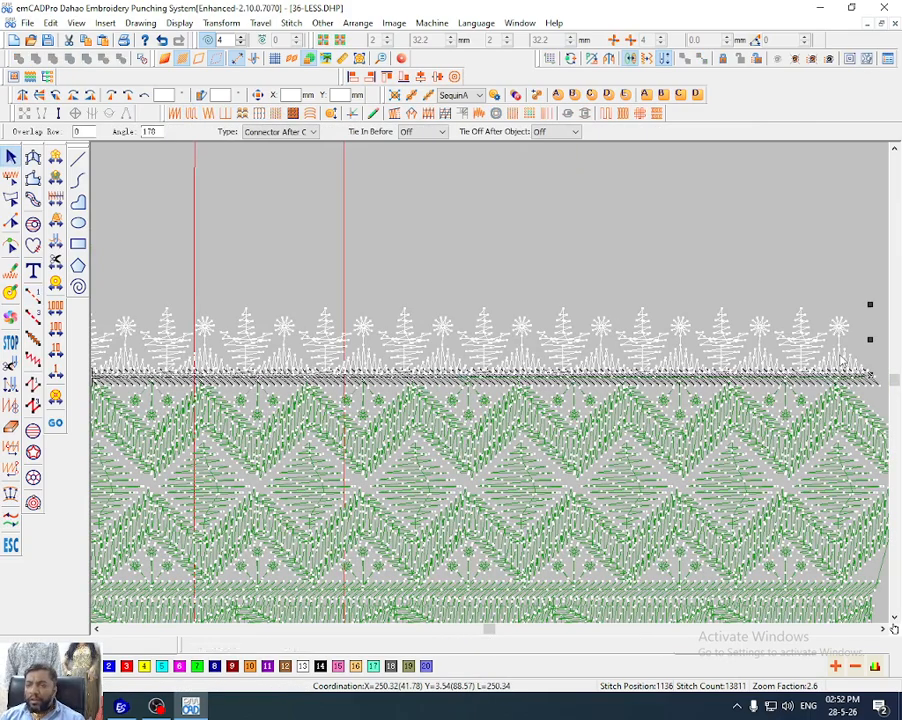
# Step through the stitches at the straight top row's left start, near the first leaf motif
pyautogui.scroll(-1, 841, 352)
pyautogui.scroll(-3, 524, 400)
pyautogui.moveTo(294, 316); pyautogui.dragTo(370, 418)
pyautogui.press('s')
pyautogui.click(367, 420)
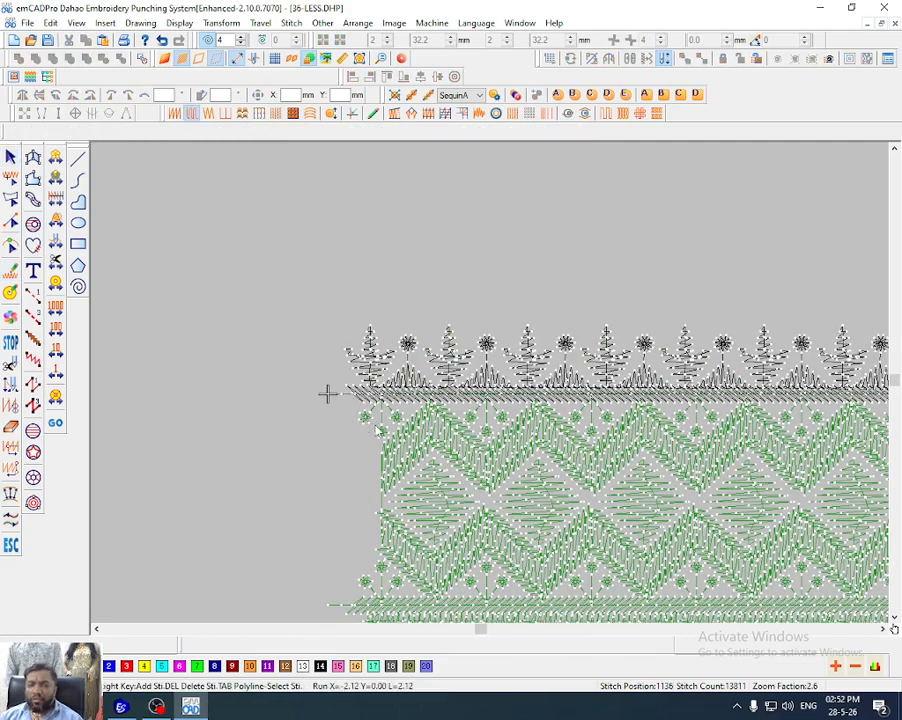
pyautogui.press('Right')
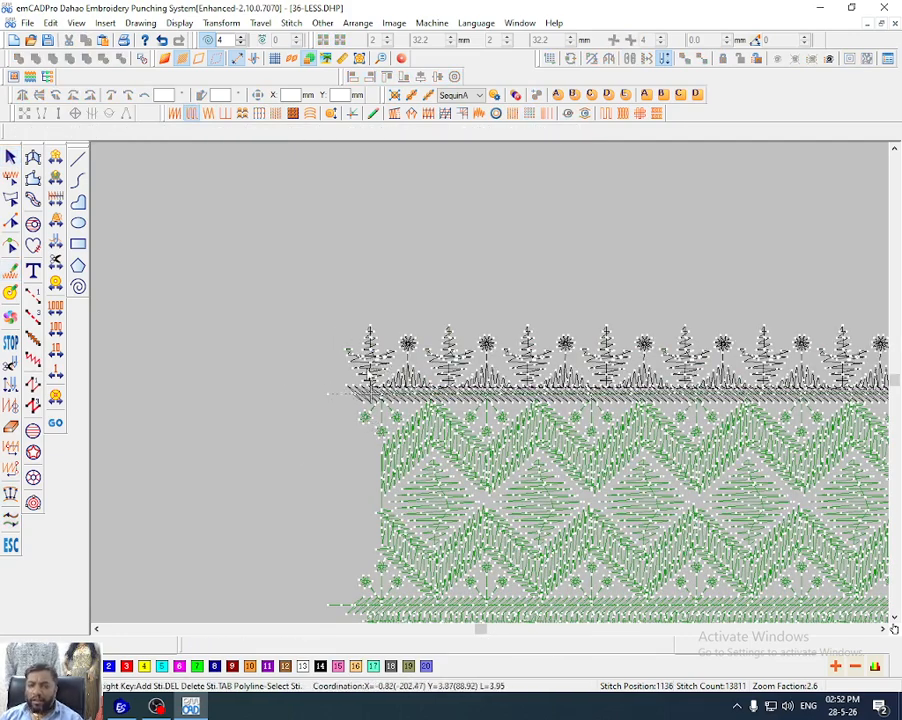
# Mirror the top leaf-and-flower motif row horizontally, then cut and paste it at the current stitch position
pyautogui.click(369, 368)
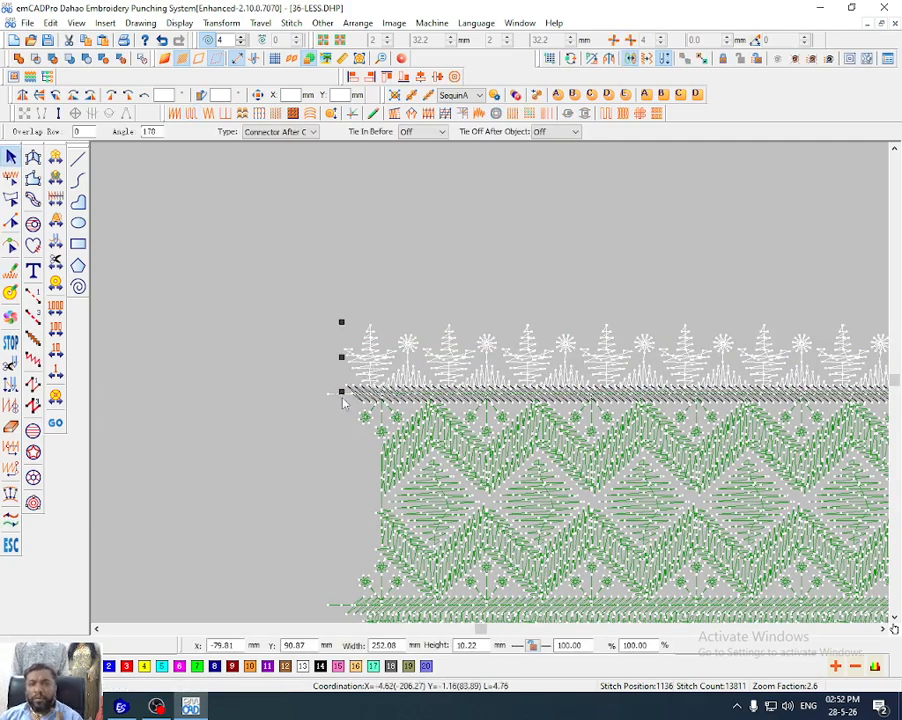
pyautogui.click(22, 95)
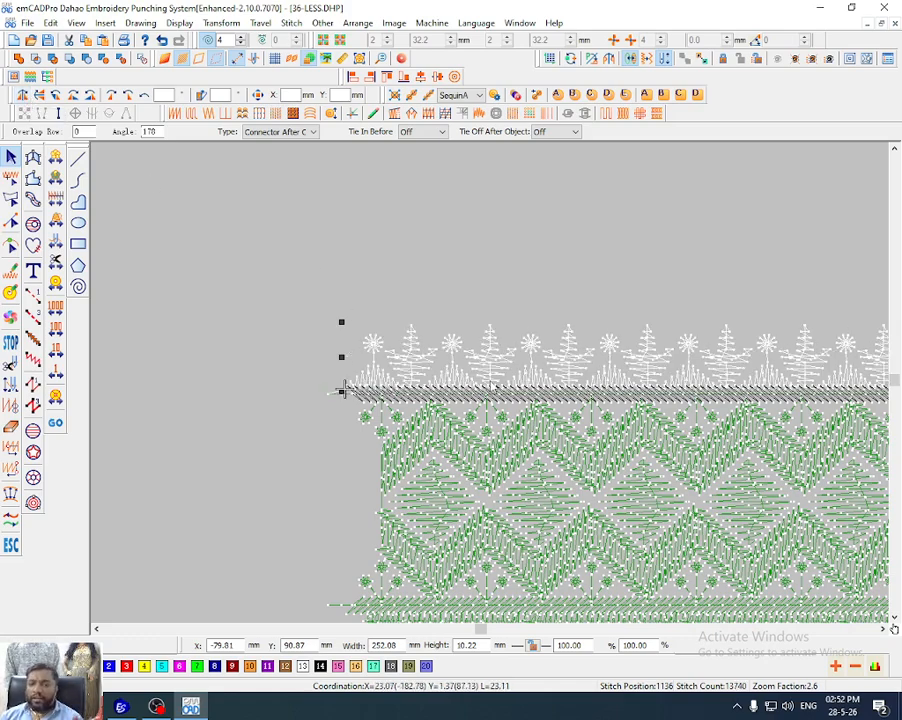
pyautogui.scroll(-3, 491, 387)
pyautogui.press('z')
pyautogui.moveTo(724, 334); pyautogui.dragTo(807, 450)
pyautogui.hotkey('ctrl', 'x')
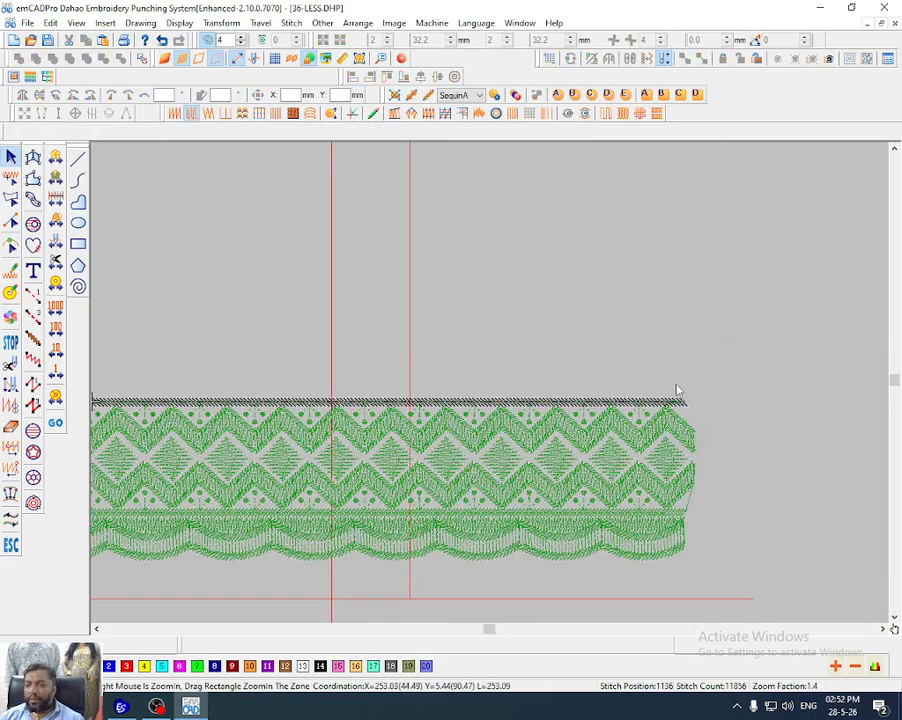
pyautogui.hotkey('ctrl', 'v')
# Examine the straight top row's right end and its start and end points in shape editing
pyautogui.click(683, 409)
pyautogui.scroll(3, 695, 414)
pyautogui.click(629, 375)
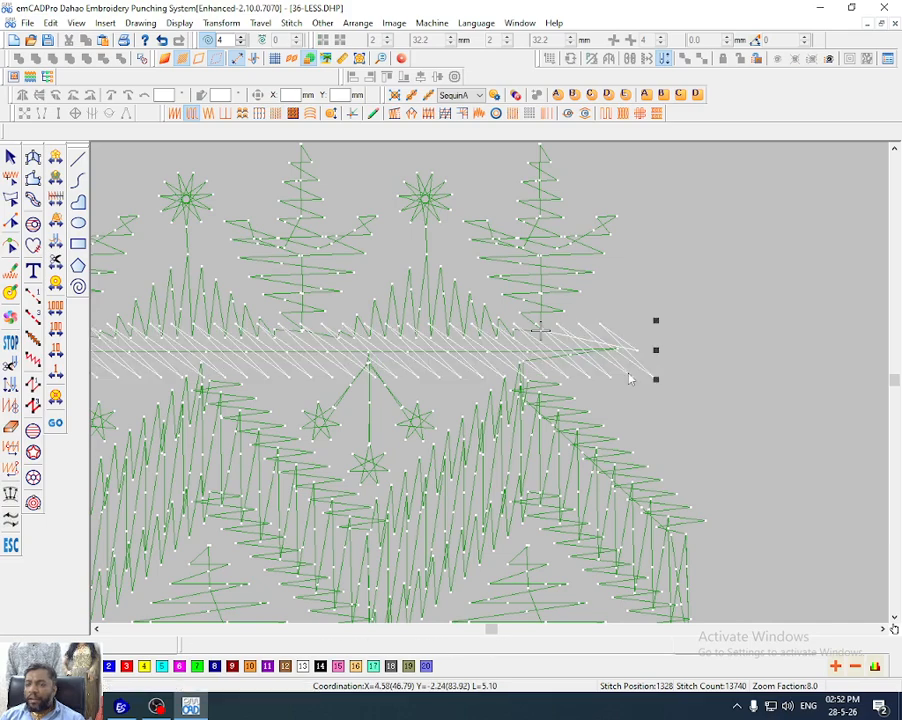
pyautogui.scroll(-1, 627, 373)
pyautogui.click(628, 377)
pyautogui.press('h')
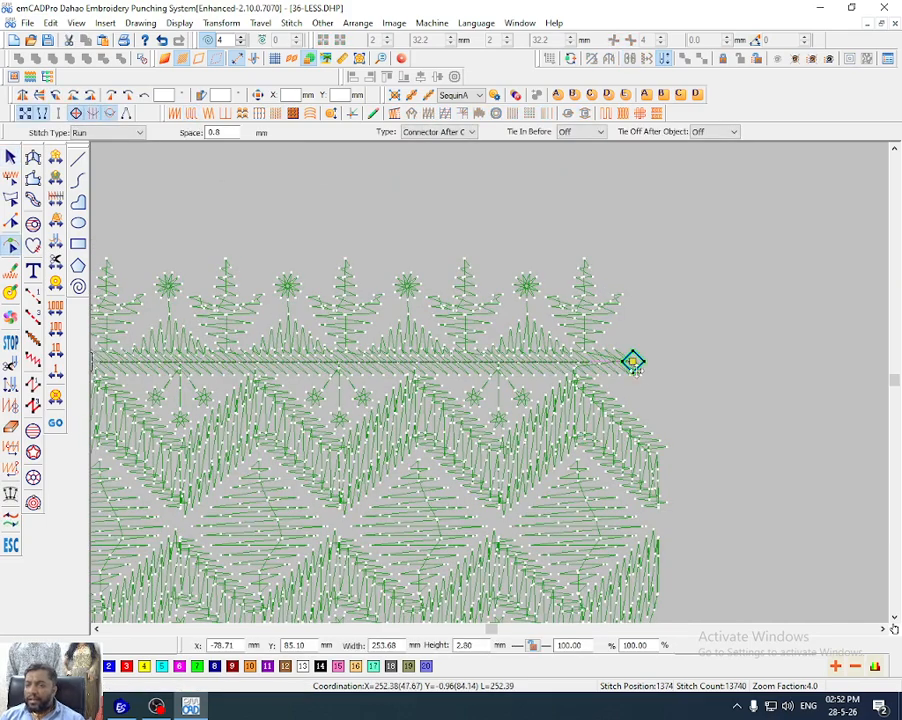
# Step through the stitch sequence of the scalloped edge and examine the upper scallops' stitches up close
pyautogui.press('0')
pyautogui.press('z')
pyautogui.moveTo(297, 523); pyautogui.dragTo(680, 622)
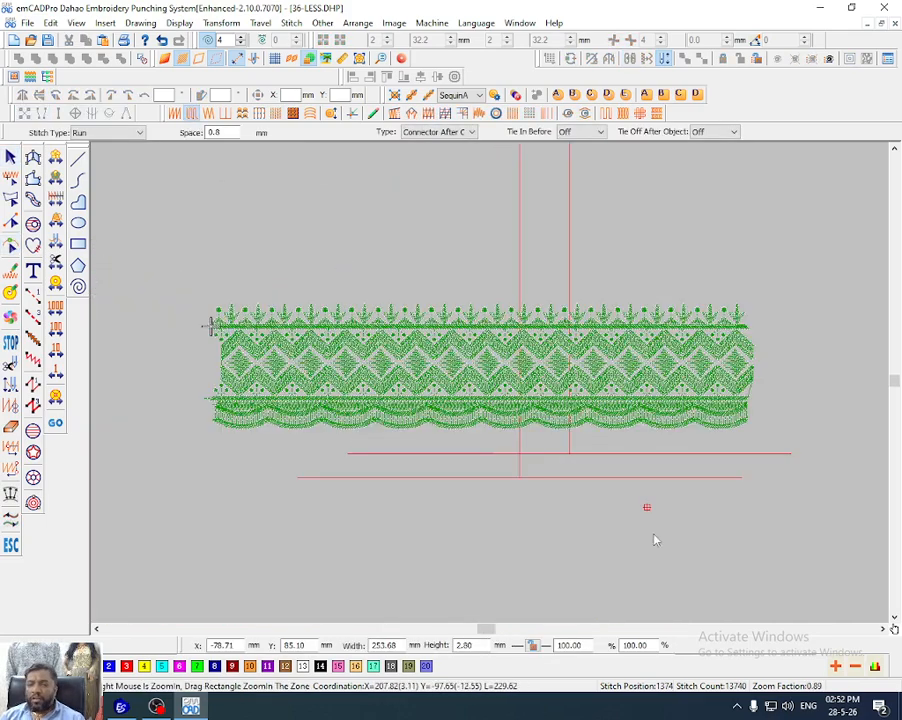
pyautogui.hotkey('shift', 'r')
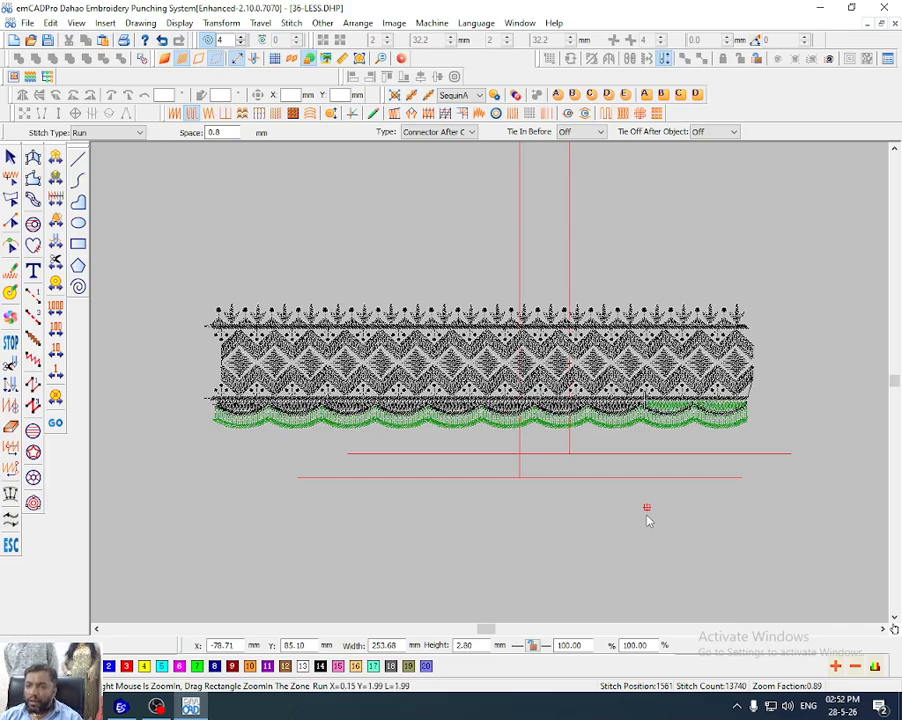
pyautogui.press('z')
pyautogui.moveTo(583, 318); pyautogui.dragTo(657, 440)
pyautogui.click(698, 510)
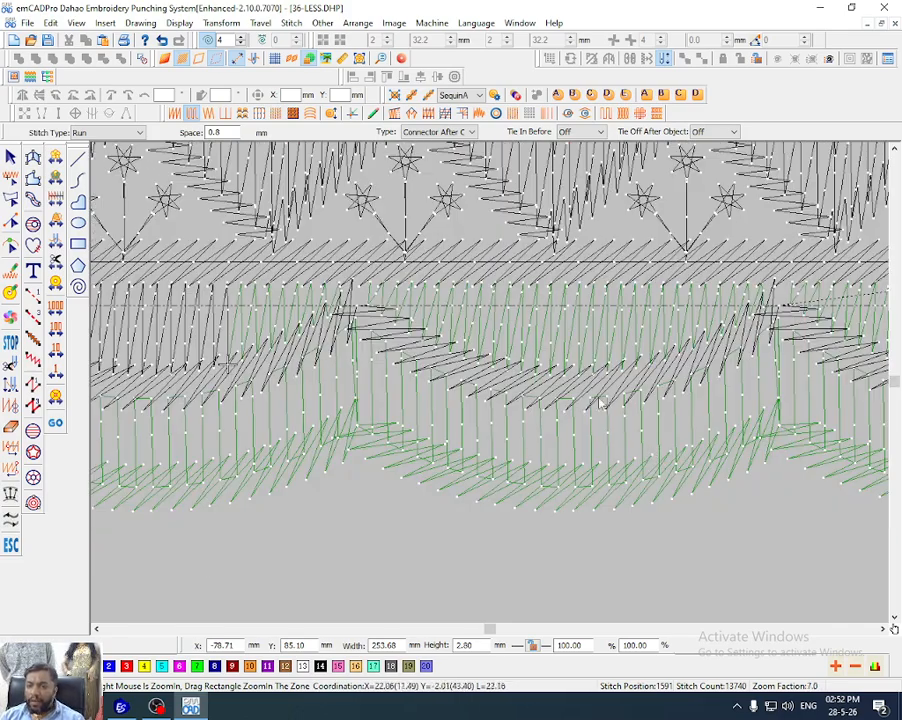
pyautogui.moveTo(545, 328); pyautogui.dragTo(584, 409)
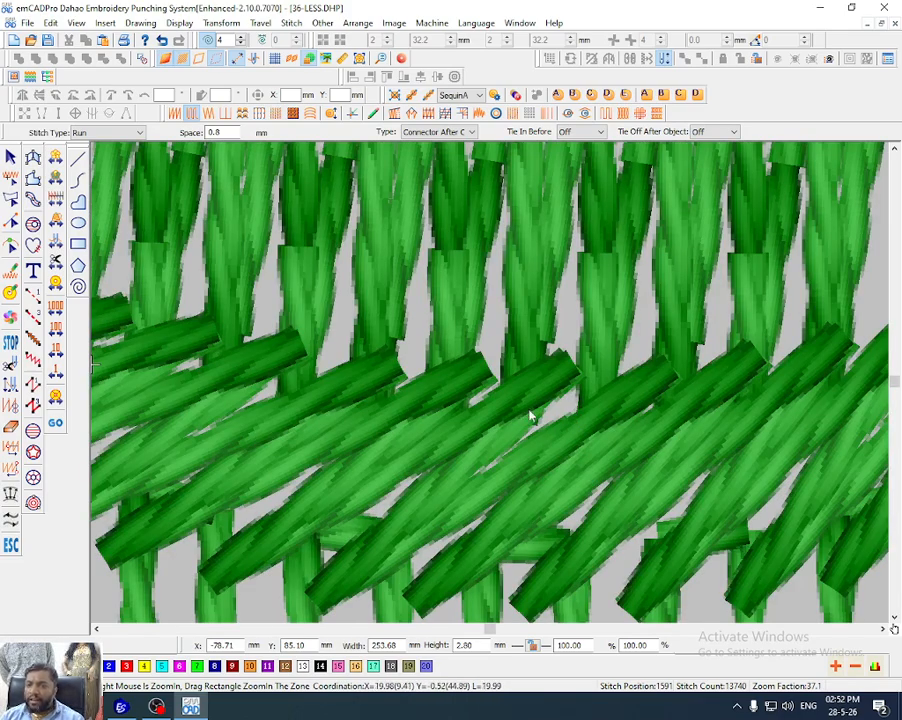
pyautogui.scroll(-6, 519, 407)
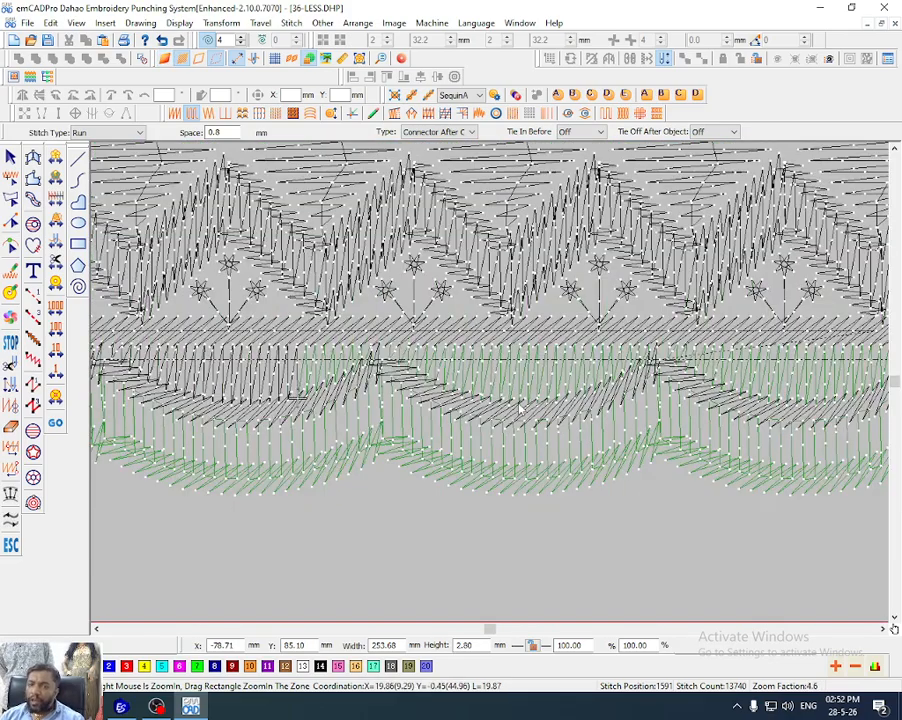
pyautogui.moveTo(249, 317); pyautogui.dragTo(461, 502)
pyautogui.press('pagedown')
pyautogui.press('pagedown')
pyautogui.press('pagedown')
pyautogui.press('pagedown')
pyautogui.press('pagedown')
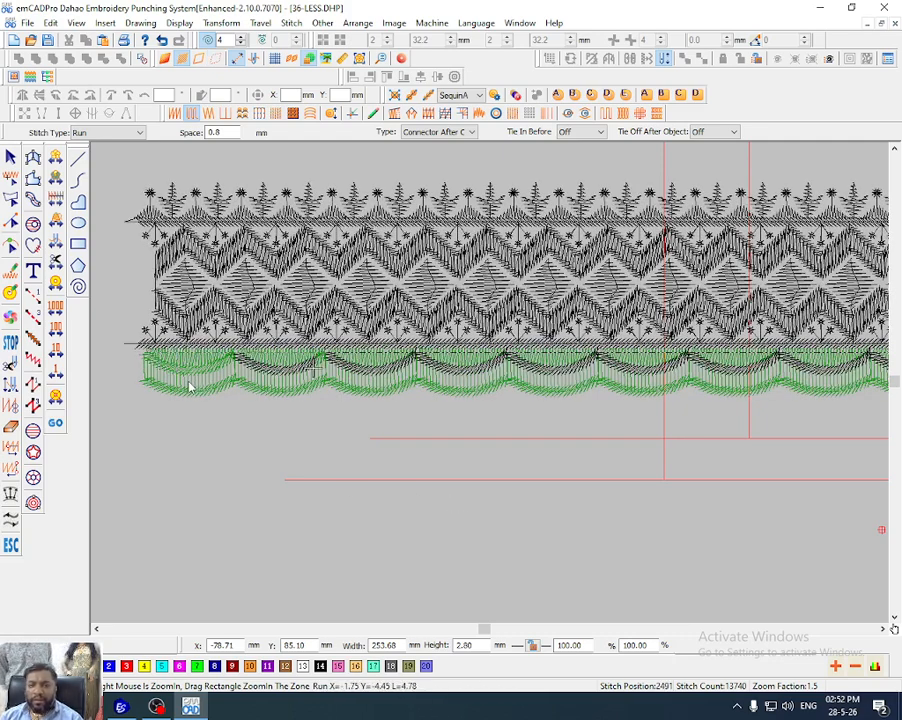
# Compare the leftmost upper and lower scallops and inspect the lower one's shape points
pyautogui.click(190, 370)
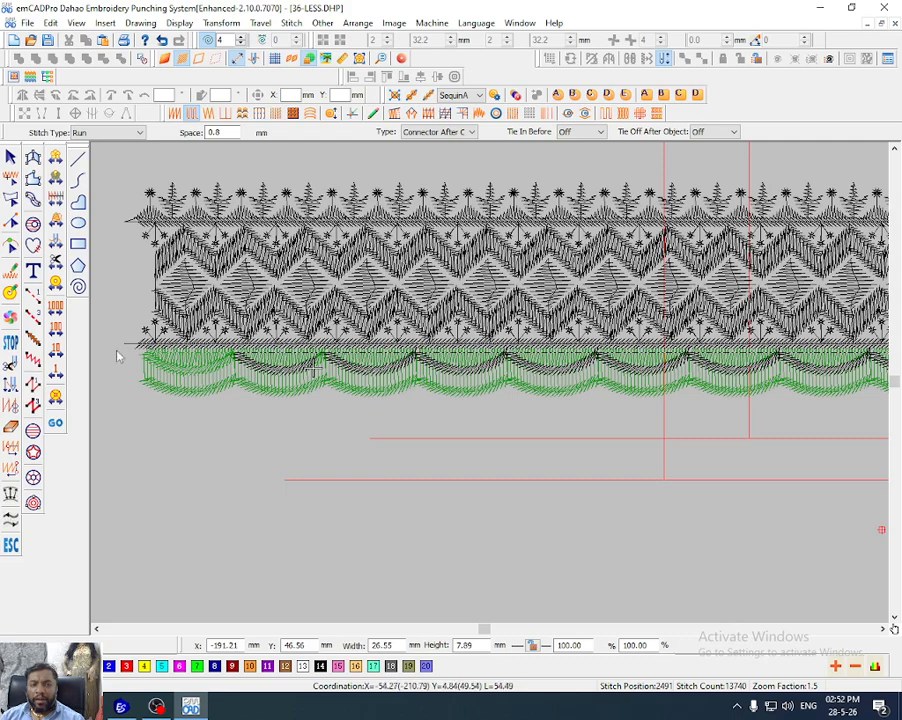
pyautogui.click(161, 395)
pyautogui.press('h')
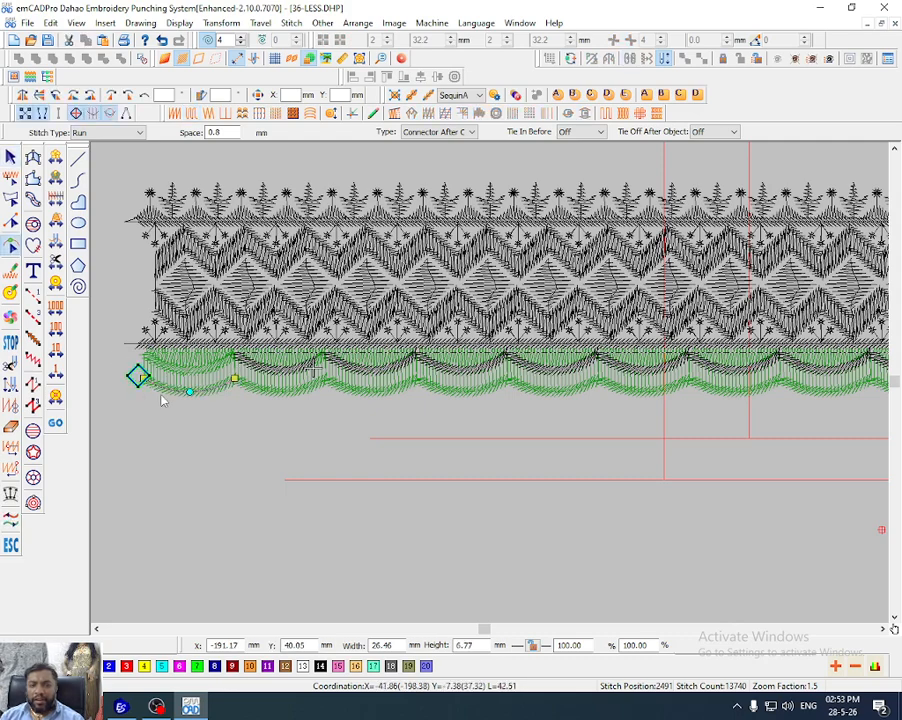
# Select the entire bottom scallop row and duplicate it in place
pyautogui.press('Escape')
pyautogui.moveTo(124, 368); pyautogui.dragTo(618, 449)
pyautogui.press('z')
pyautogui.moveTo(273, 366); pyautogui.dragTo(338, 430)
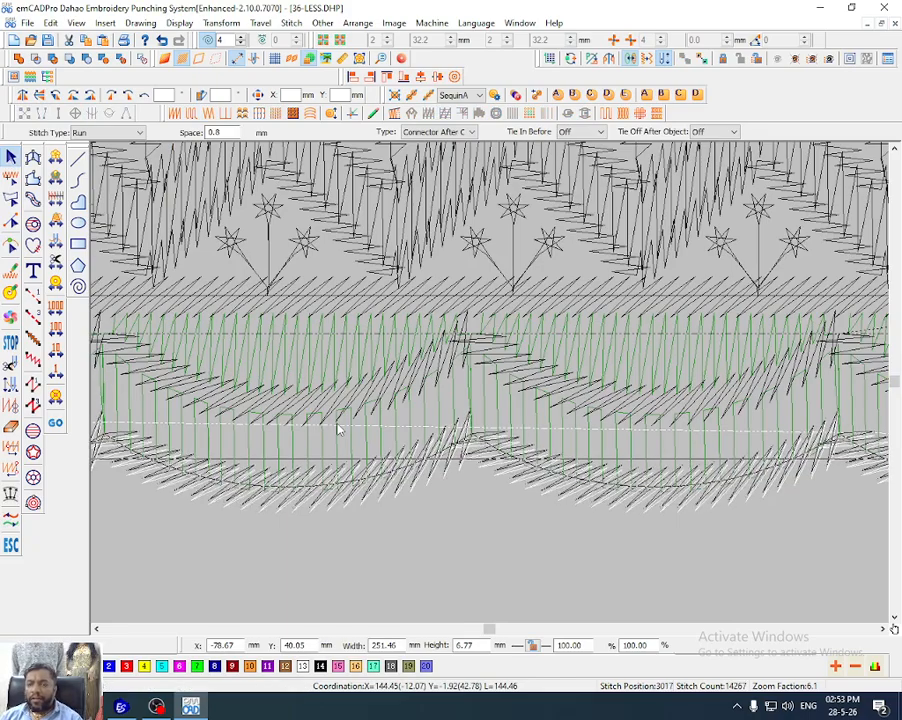
# Move the duplicated scallop row up about 6 mm onto the upper scallop row, then cut it
pyautogui.press('Up')
pyautogui.press('Up')
pyautogui.press('Up')
pyautogui.press('Up')
pyautogui.press('Up')
pyautogui.press('Up')
pyautogui.press('Up')
pyautogui.press('Up')
pyautogui.press('Up')
pyautogui.press('Up')
pyautogui.press('Up')
pyautogui.press('Up')
pyautogui.press('Up')
pyautogui.press('Up')
pyautogui.press('Up')
pyautogui.press('Up')
pyautogui.press('Up')
pyautogui.press('Up')
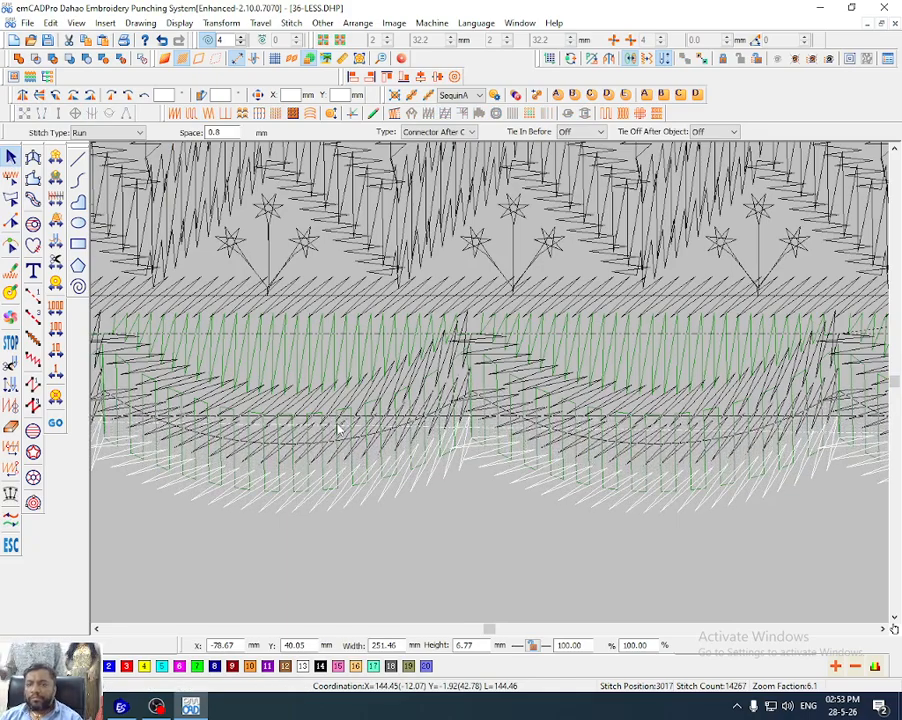
pyautogui.press('Up')
pyautogui.press('Up')
pyautogui.press('Up')
pyautogui.press('Up')
pyautogui.press('Up')
pyautogui.press('Up')
pyautogui.press('Up')
pyautogui.press('Up')
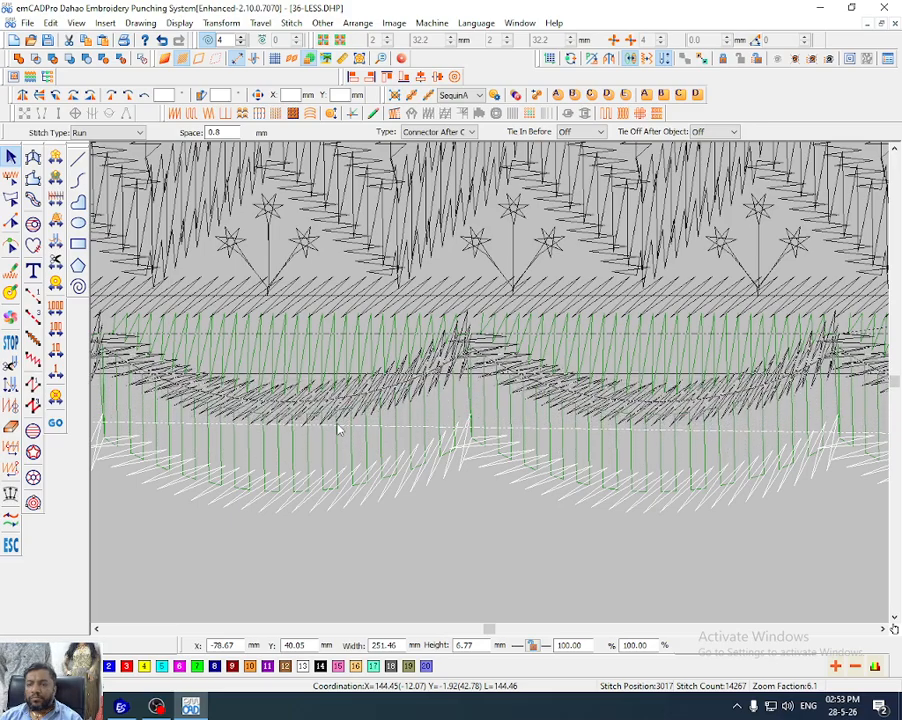
pyautogui.press('Down')
pyautogui.scroll(-3, 337, 429)
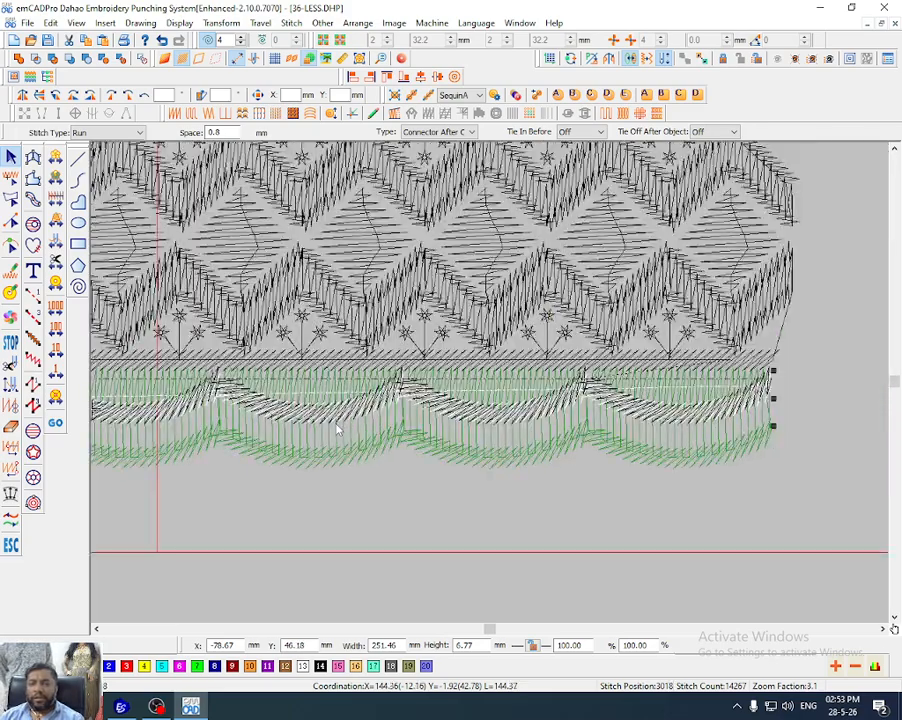
pyautogui.press('Delete')
# Select all objects with the Cord stitch type and show only those
pyautogui.hotkey('ctrl', 't')
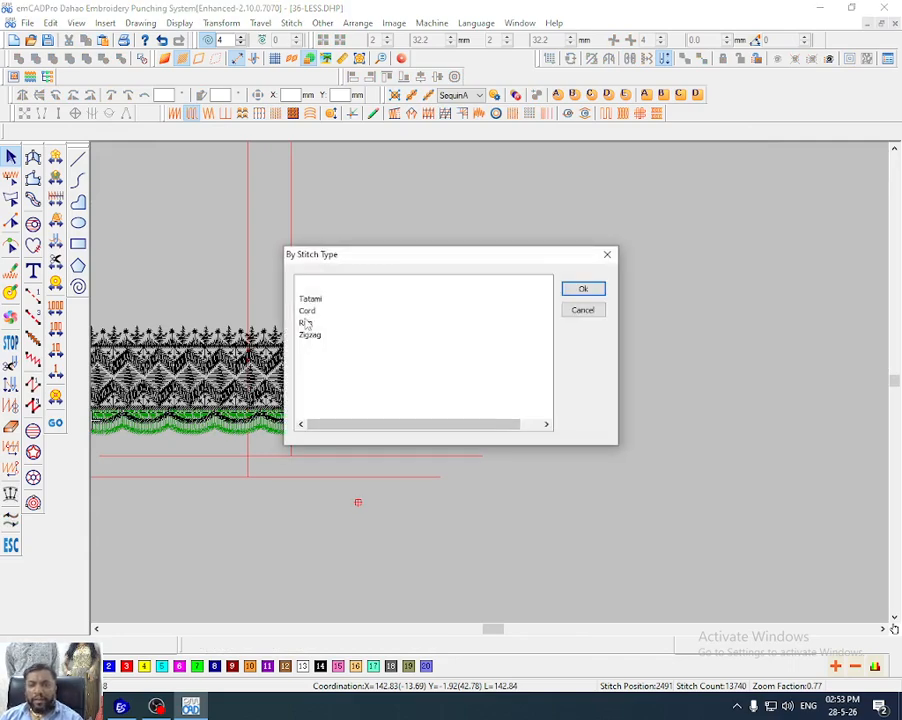
pyautogui.doubleClick(305, 311)
pyautogui.hotkey('shift', 's')
# Select the whole original upper scallop row from end to end and delete it
pyautogui.click(440, 432)
pyautogui.click(420, 426)
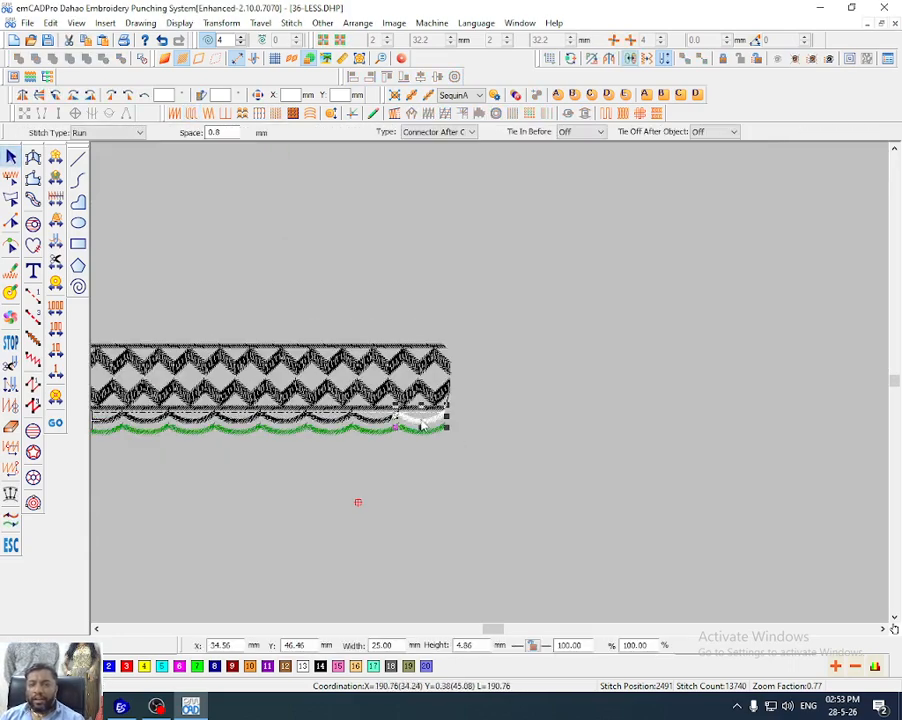
pyautogui.scroll(-1, 367, 426)
pyautogui.keyDown('ctrl'); pyautogui.click(194, 425); pyautogui.keyUp('ctrl')
pyautogui.press('z')
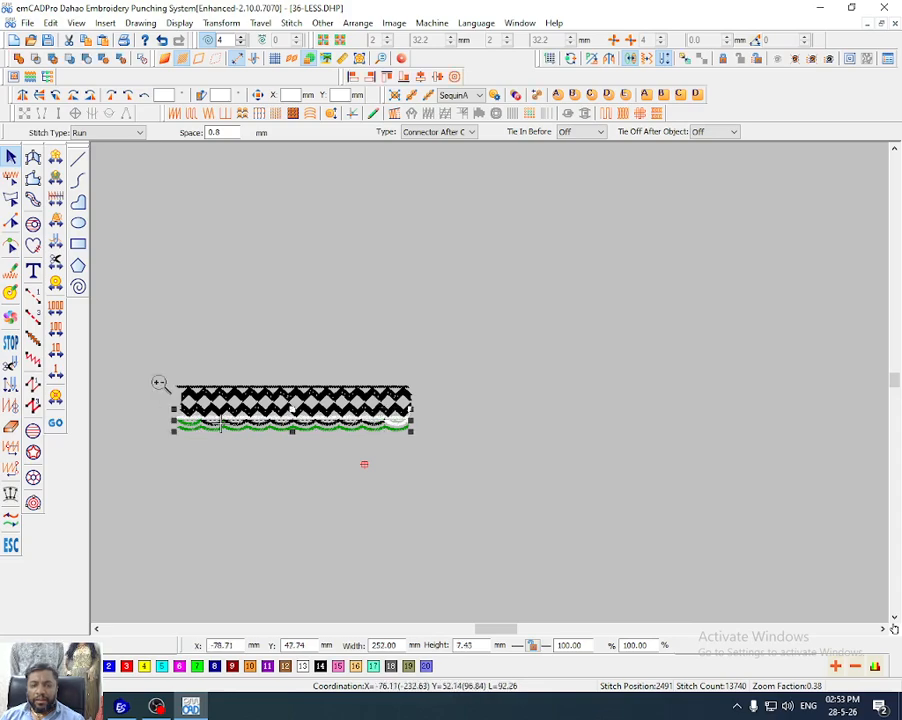
pyautogui.moveTo(160, 378); pyautogui.dragTo(271, 466)
pyautogui.moveTo(276, 358); pyautogui.dragTo(690, 414)
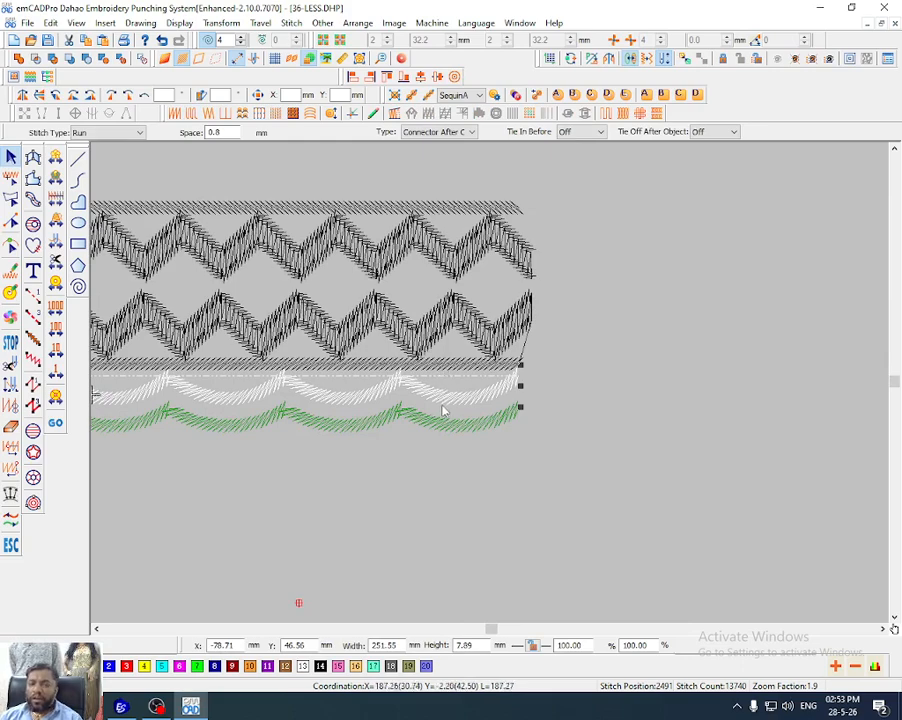
pyautogui.scroll(-3, 420, 415)
pyautogui.scroll(-3, 419, 423)
pyautogui.press('z')
pyautogui.moveTo(217, 336); pyautogui.dragTo(365, 493)
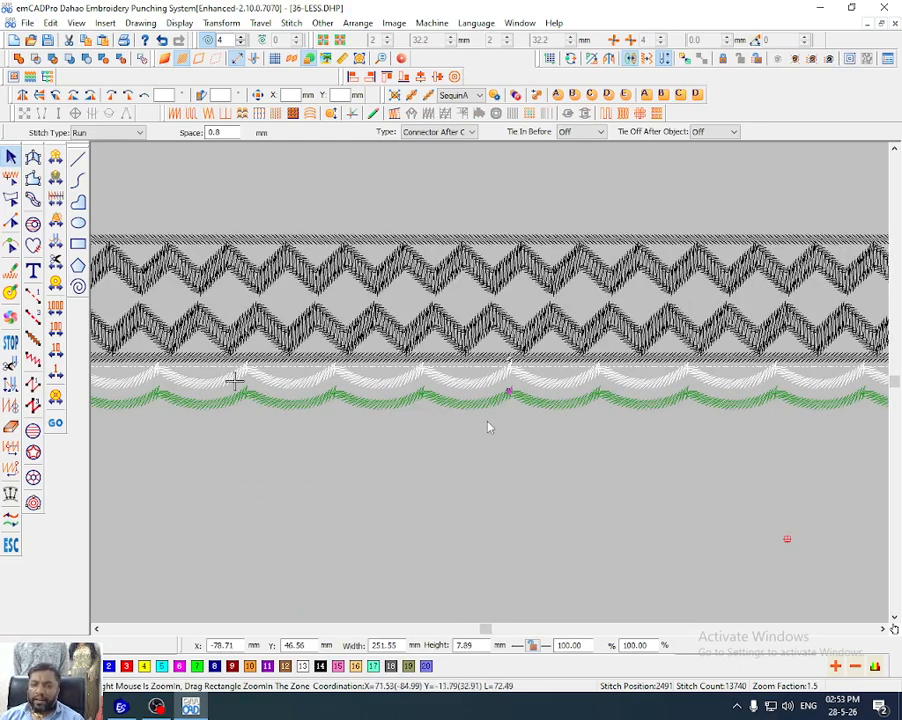
pyautogui.press('Delete')
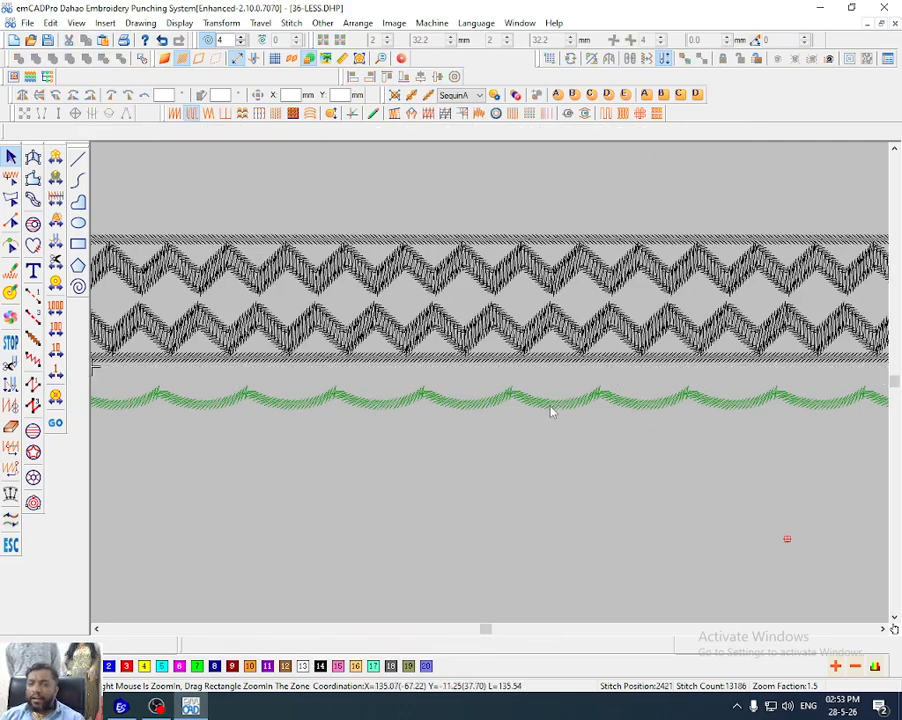
# Paste the cut scallop row above the bottom scallops and check its right end
pyautogui.hotkey('ctrl', 'z')
pyautogui.scroll(-1, 668, 450)
pyautogui.click(666, 468)
pyautogui.press('z')
pyautogui.moveTo(666, 339); pyautogui.dragTo(707, 458)
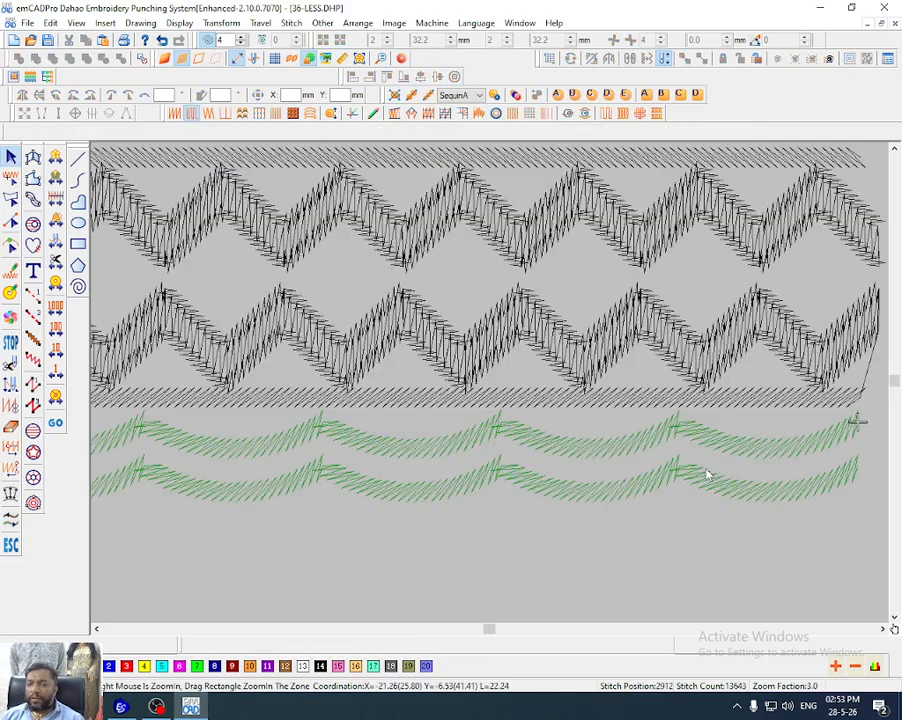
# Show the full design and step through its stitches row by row to examine the stitching travel
pyautogui.scroll(-2, 818, 447)
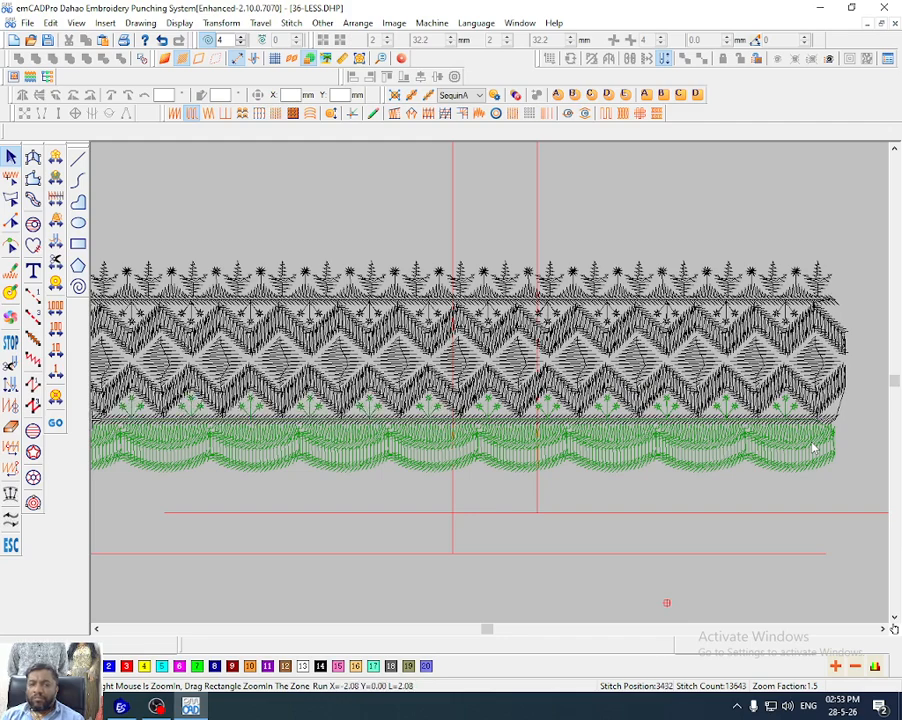
pyautogui.scroll(-1, 818, 447)
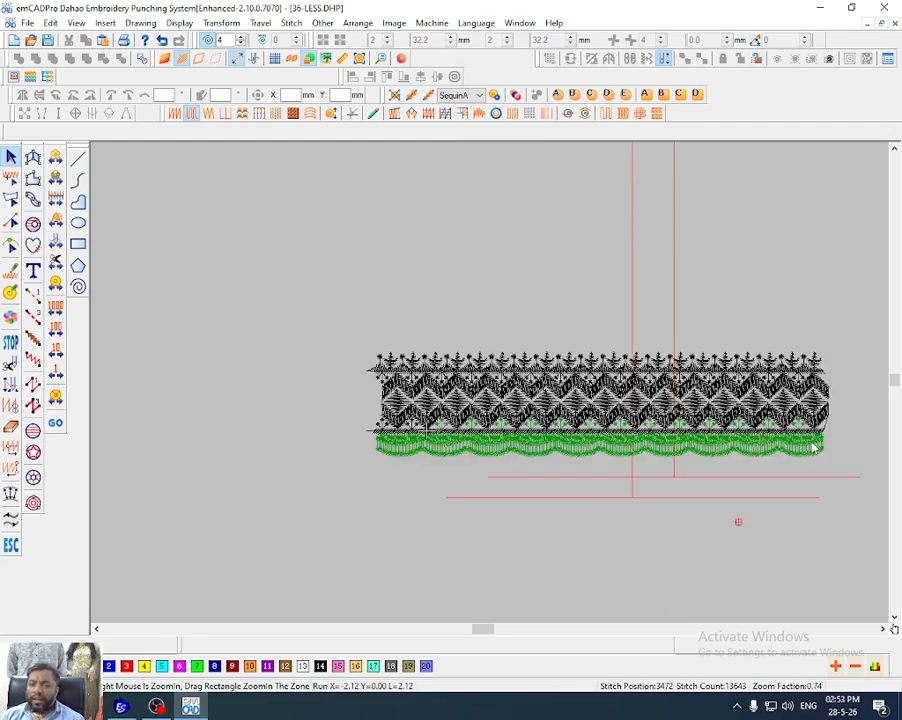
pyautogui.scroll(2, 374, 326)
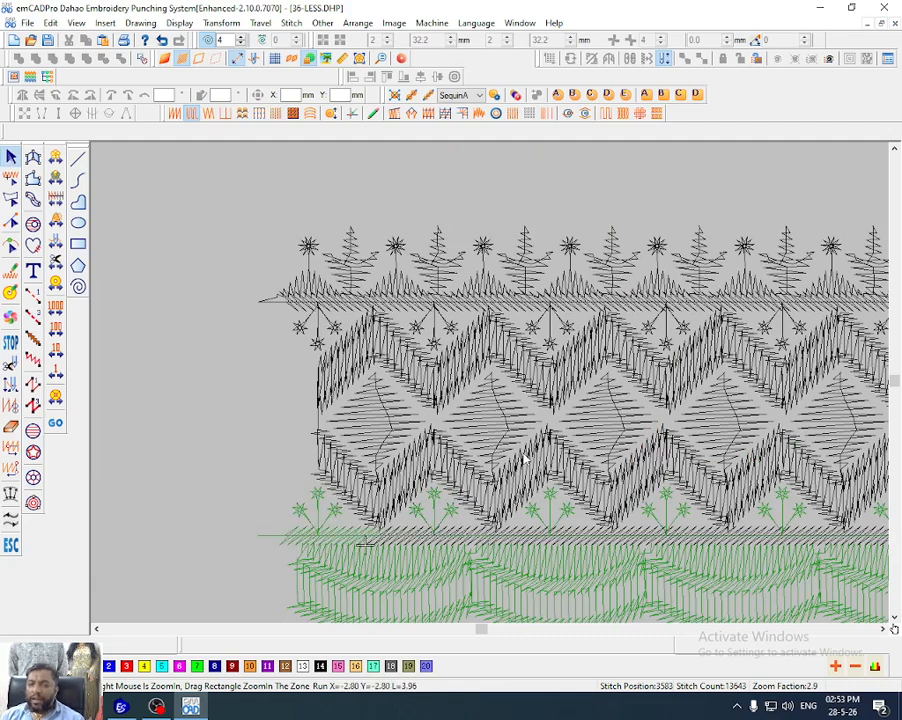
pyautogui.scroll(-1, 523, 458)
pyautogui.scroll(-1, 523, 458)
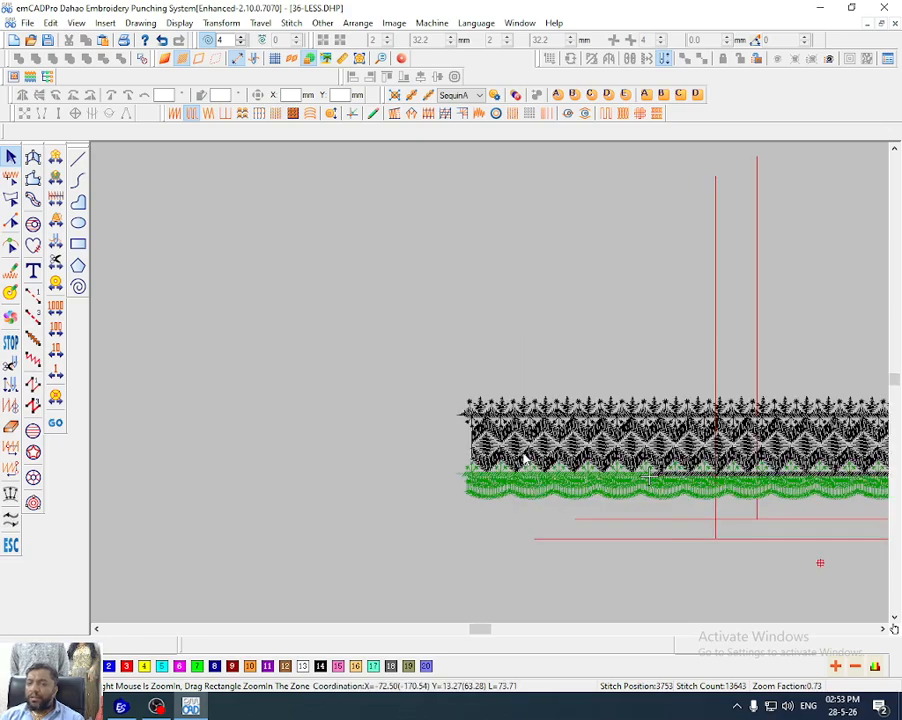
pyautogui.scroll(3, 524, 457)
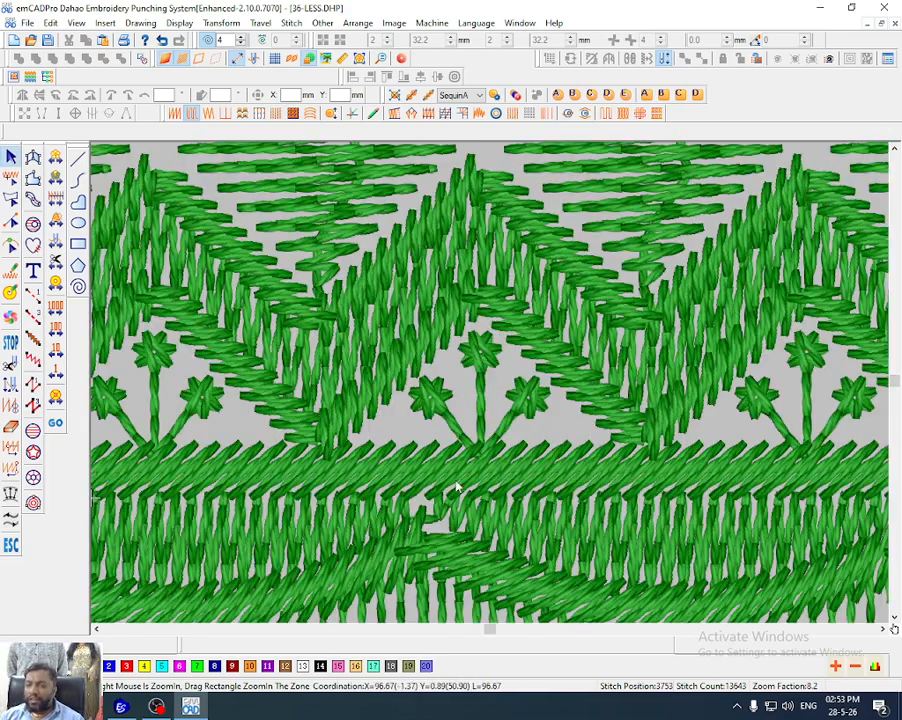
pyautogui.scroll(-3, 455, 487)
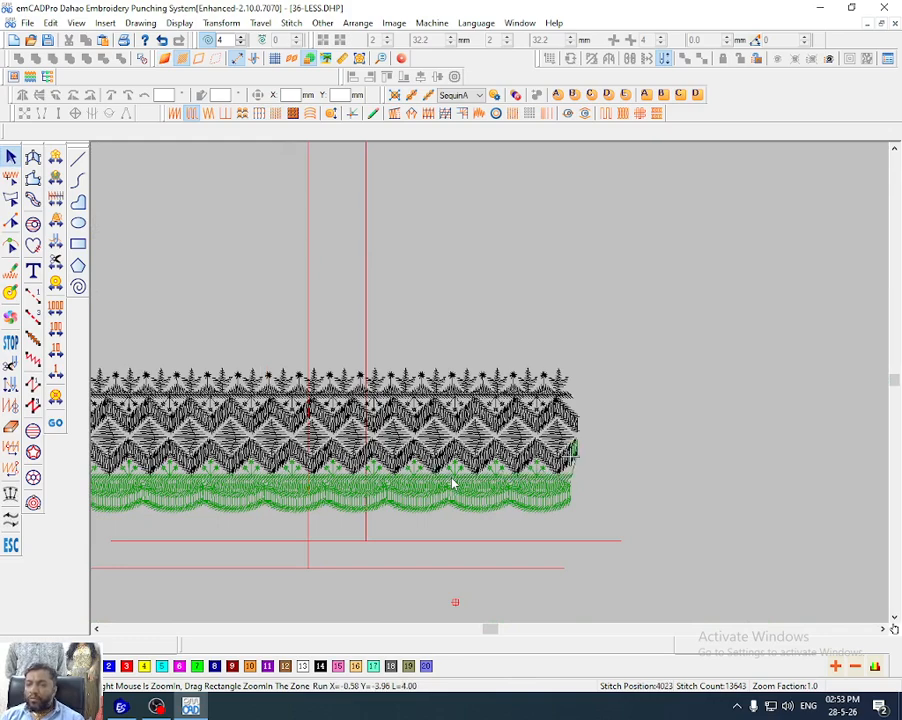
pyautogui.scroll(1, 452, 484)
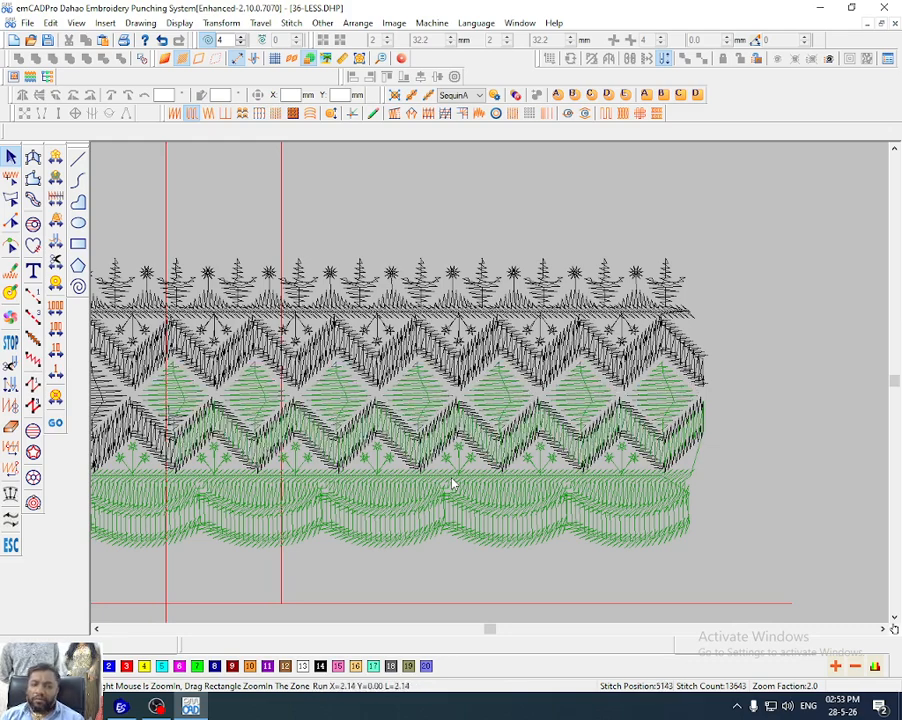
pyautogui.scroll(-2, 452, 484)
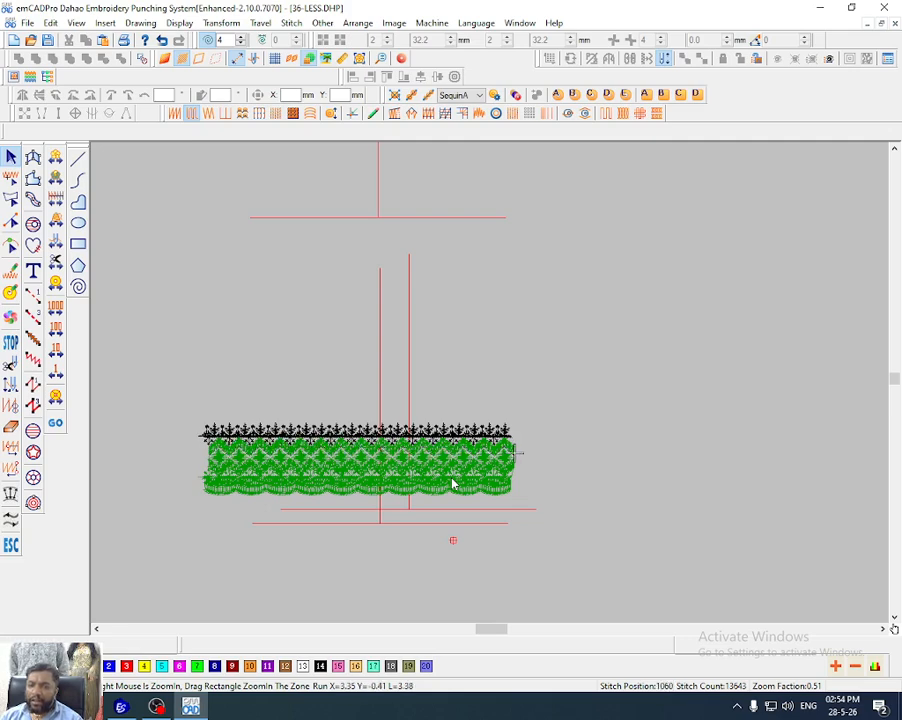
# Follow the stitching along the straight top row, then show the reference photos behind the border
pyautogui.press('z')
pyautogui.moveTo(422, 363); pyautogui.dragTo(504, 512)
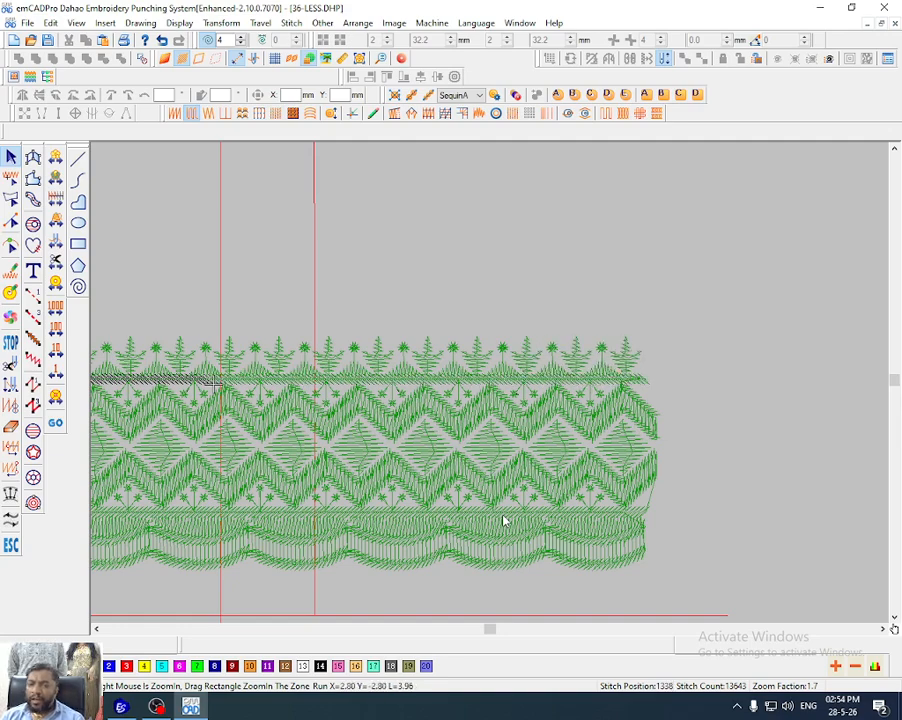
pyautogui.scroll(-4, 505, 521)
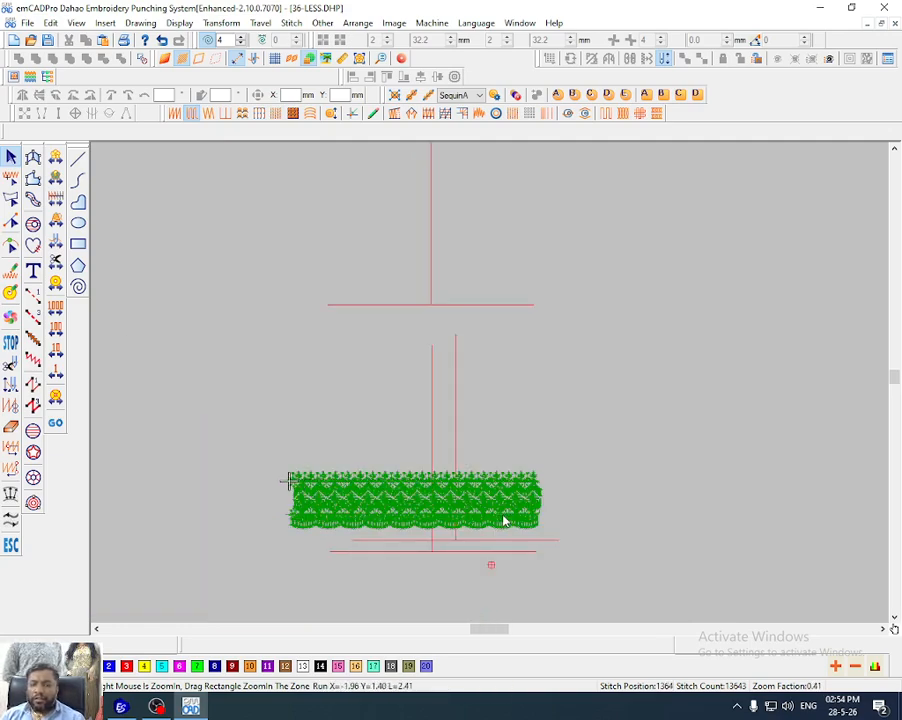
pyautogui.press('d')
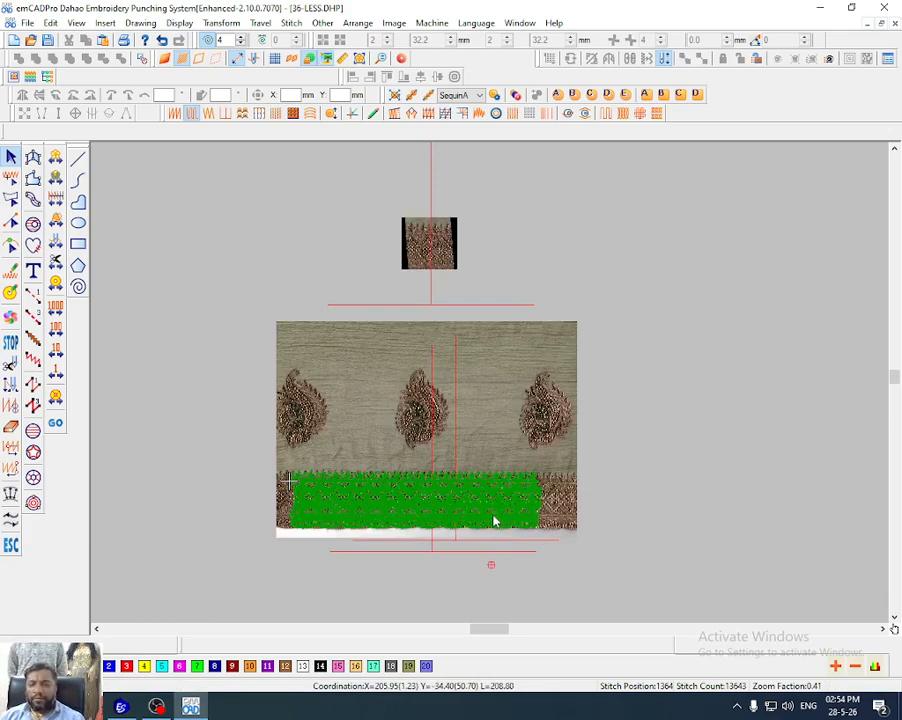
# Examine the right end of the solid-stitch border, and then the lower lobe of the paisley motif in the reference photo
pyautogui.hotkey('shift', 'd')
pyautogui.press('t')
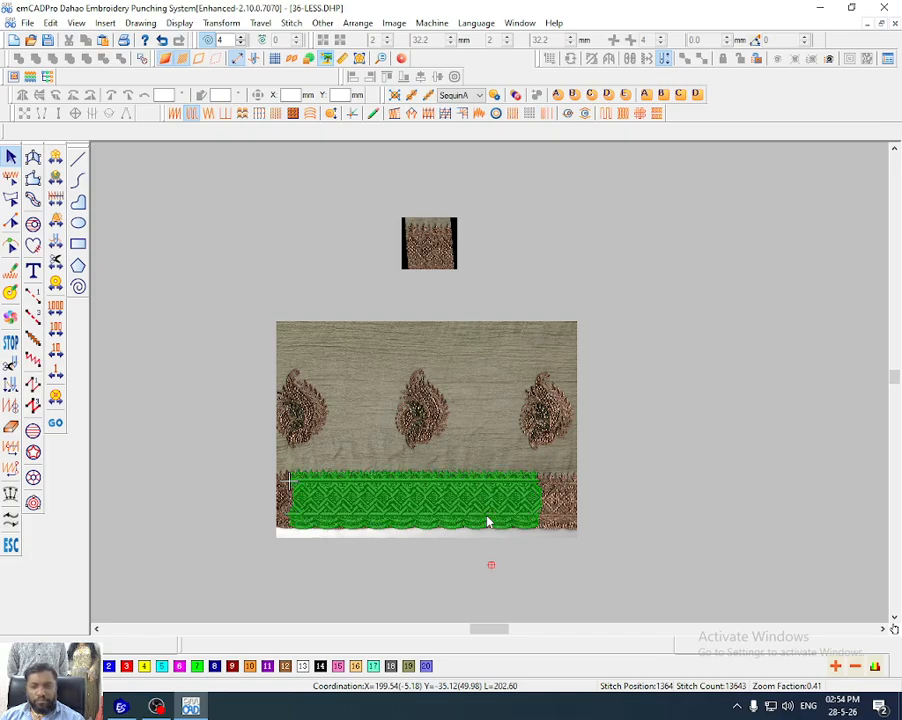
pyautogui.press('0')
pyautogui.press('z')
pyautogui.moveTo(519, 532); pyautogui.dragTo(583, 615)
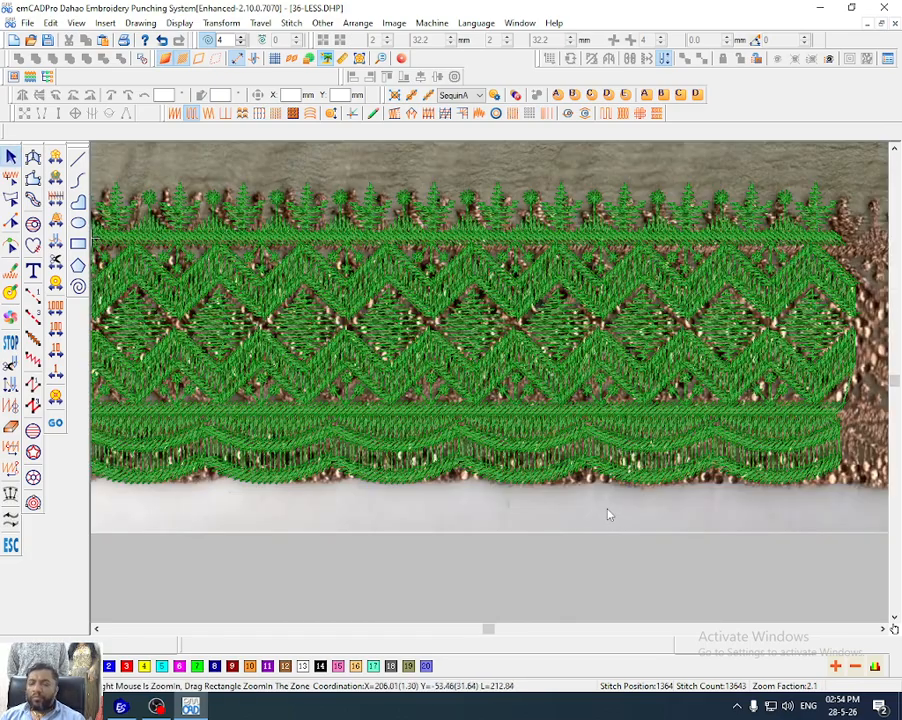
pyautogui.scroll(3, 600, 505)
pyautogui.press('z')
pyautogui.moveTo(222, 208); pyautogui.dragTo(338, 463)
pyautogui.keyDown('ctrl'); pyautogui.scroll(-1, 355, 463); pyautogui.keyUp('ctrl')
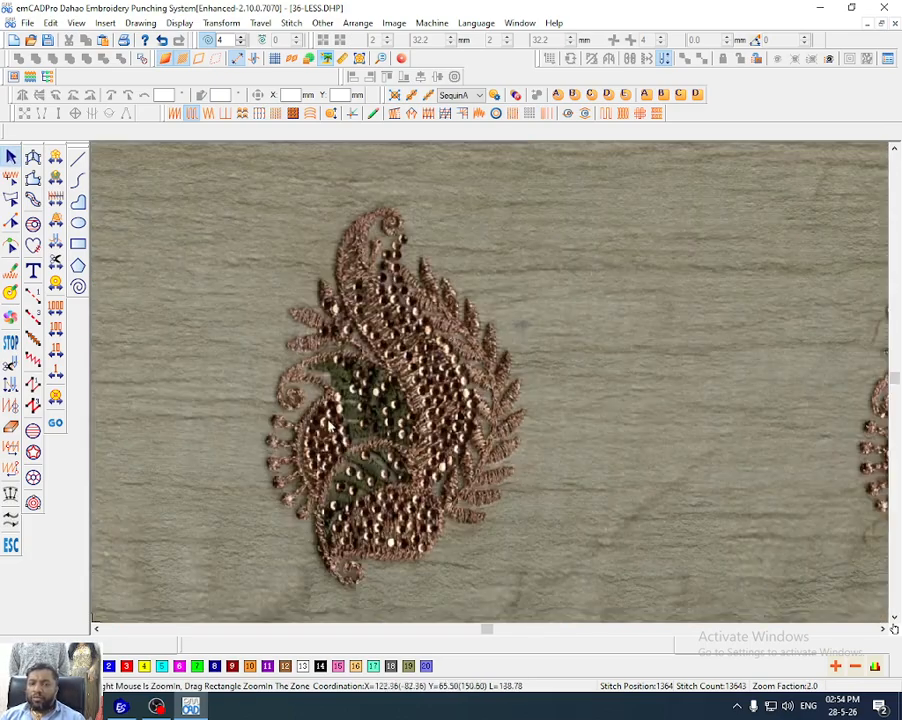
pyautogui.scroll(2, 402, 457)
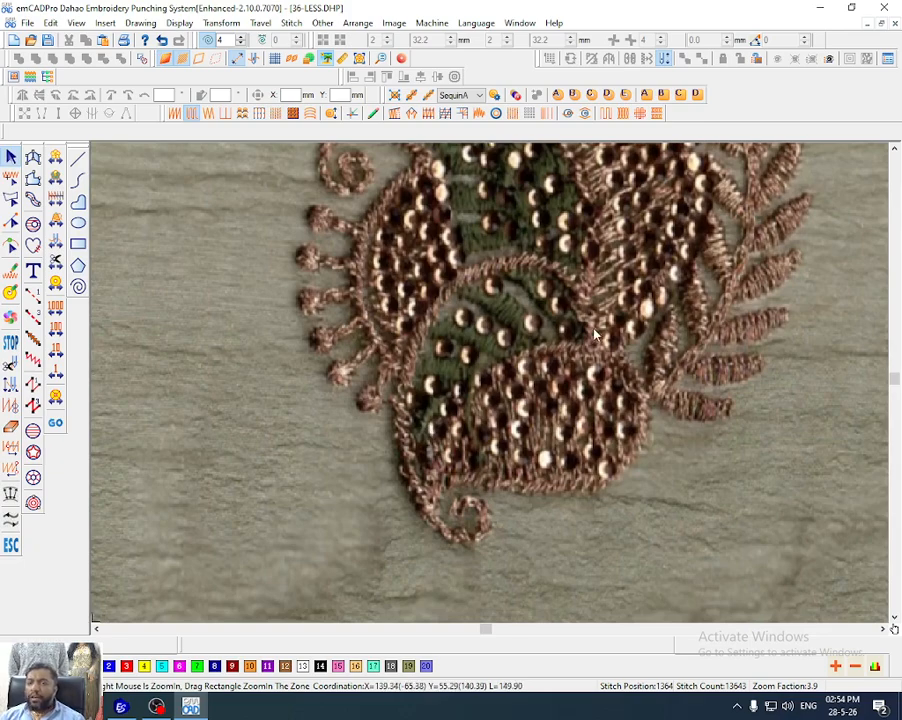
# Trace the sequined lower lobe of the paisley as a closed Run outline about 23 by 16 mm, with 2.5 mm run length
pyautogui.press('r')
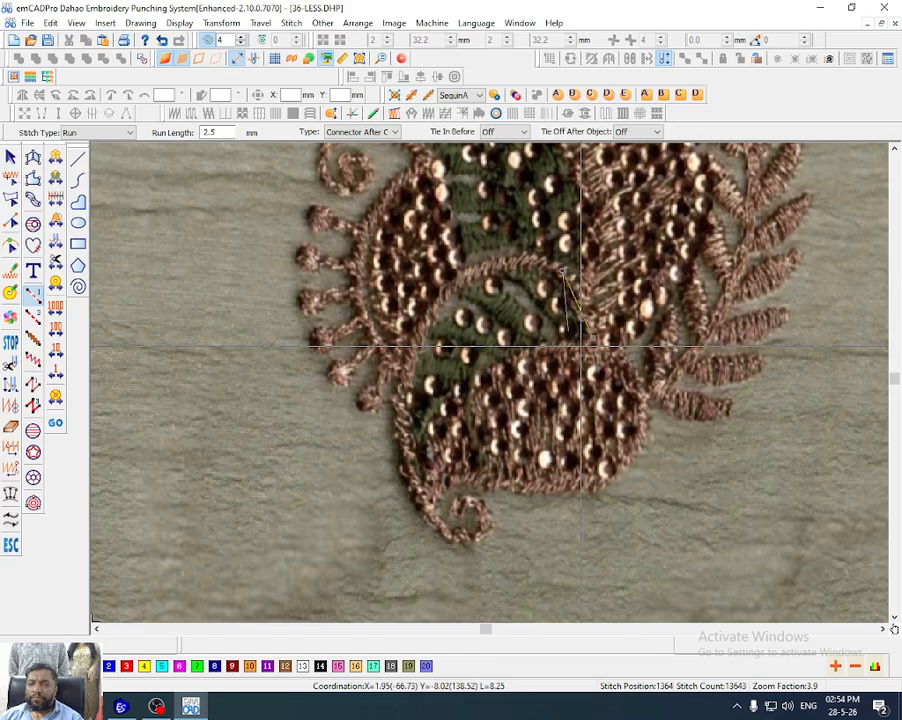
pyautogui.click(643, 393)
pyautogui.rightClick(597, 347)
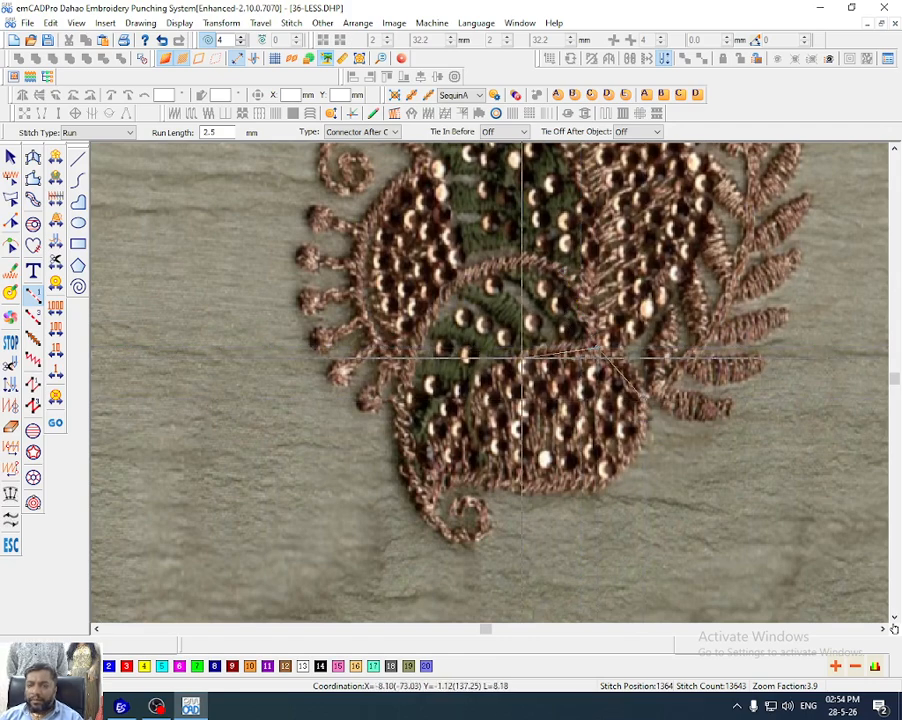
pyautogui.rightClick(516, 358)
pyautogui.rightClick(459, 396)
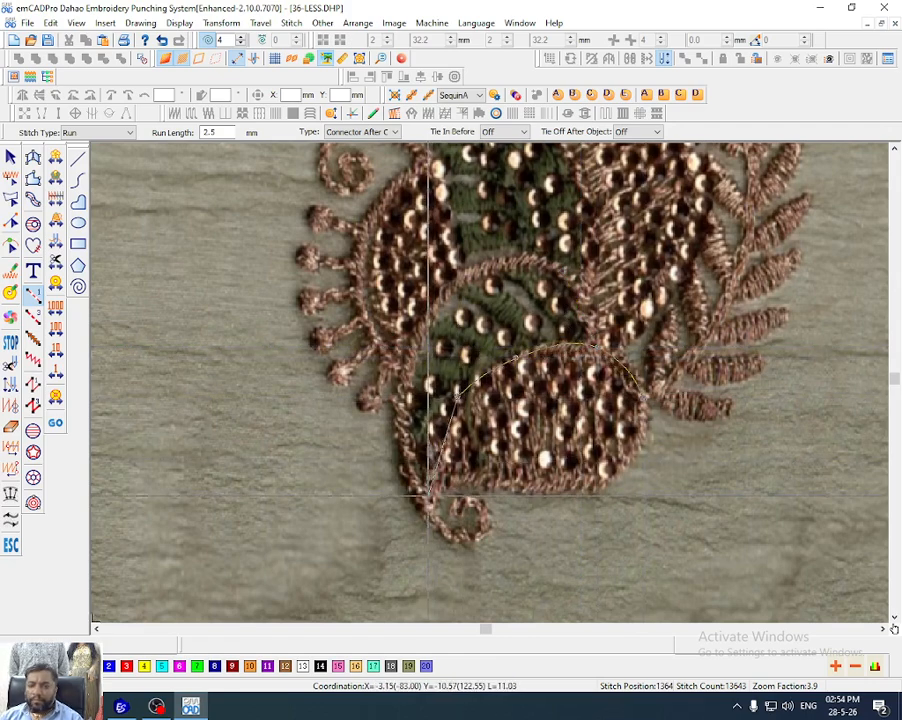
pyautogui.click(429, 495)
pyautogui.rightClick(456, 480)
pyautogui.rightClick(506, 485)
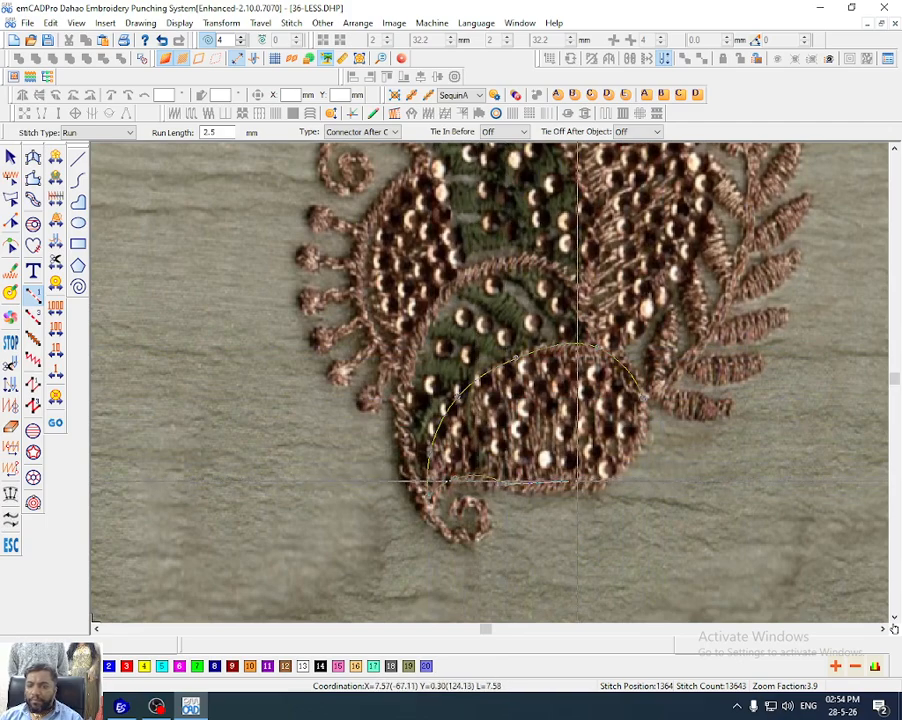
pyautogui.rightClick(578, 482)
pyautogui.rightClick(624, 460)
pyautogui.click(640, 401)
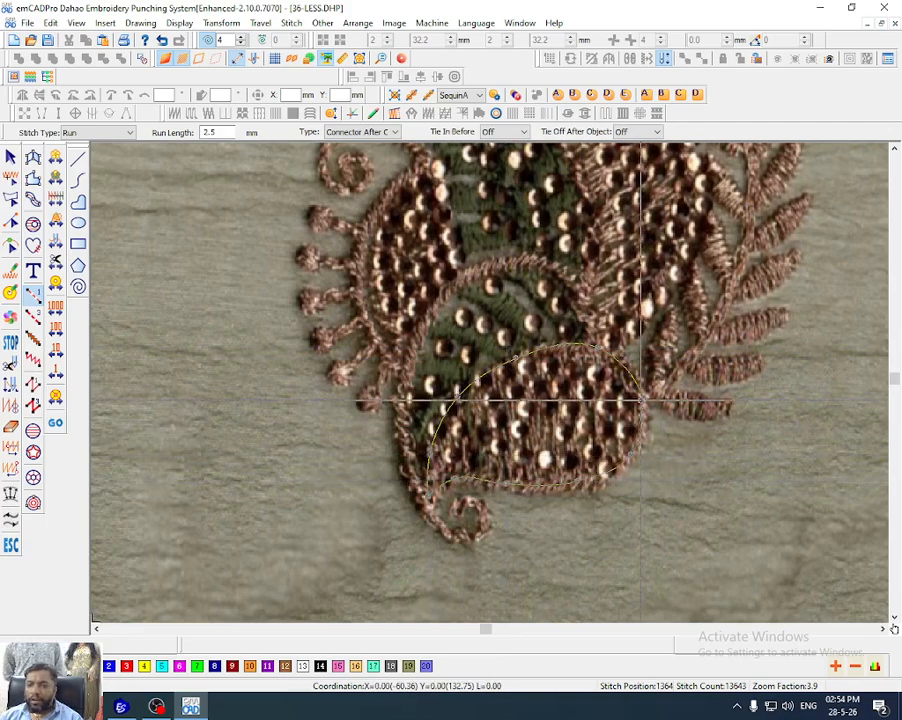
pyautogui.press('Return')
# Reshape the lobe outline by nudging its upper, side and lower curve points into a smoother teardrop
pyautogui.press('h')
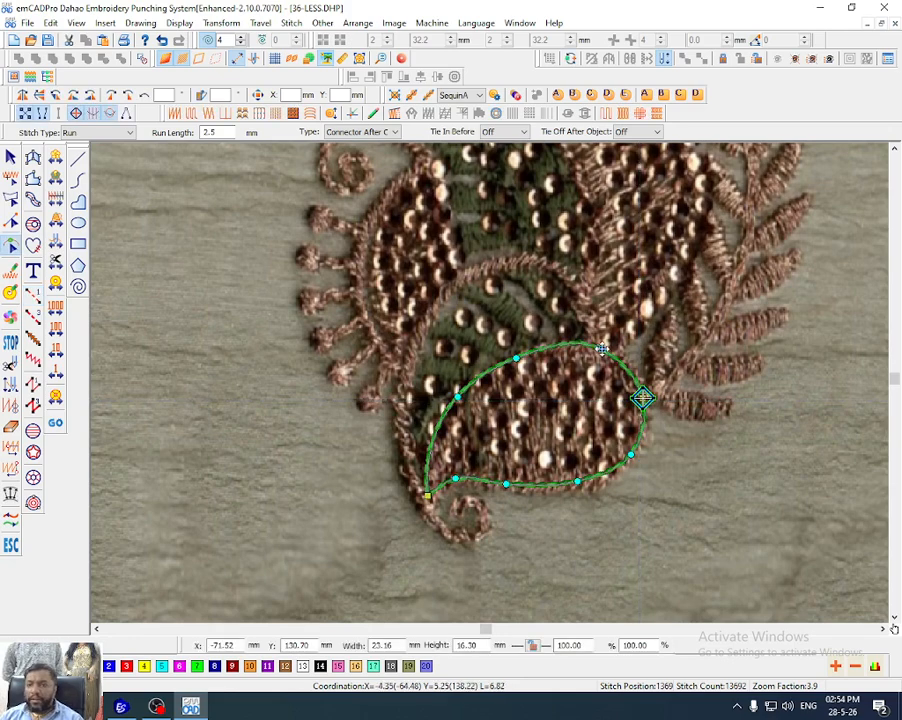
pyautogui.moveTo(601, 349); pyautogui.dragTo(592, 350)
pyautogui.press('d')
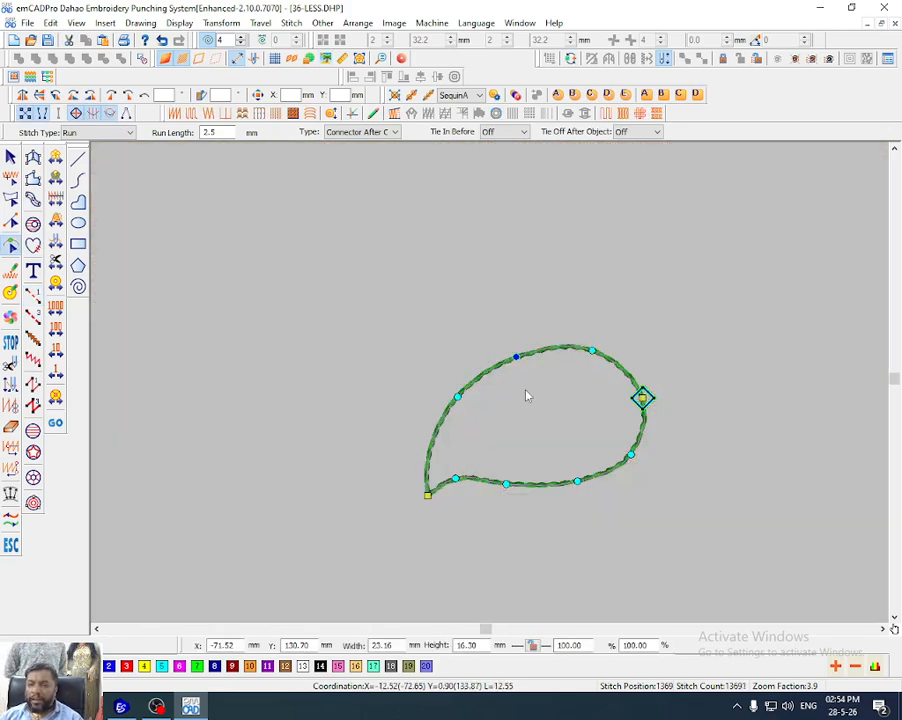
pyautogui.click(422, 383)
pyautogui.moveTo(580, 433); pyautogui.dragTo(646, 481)
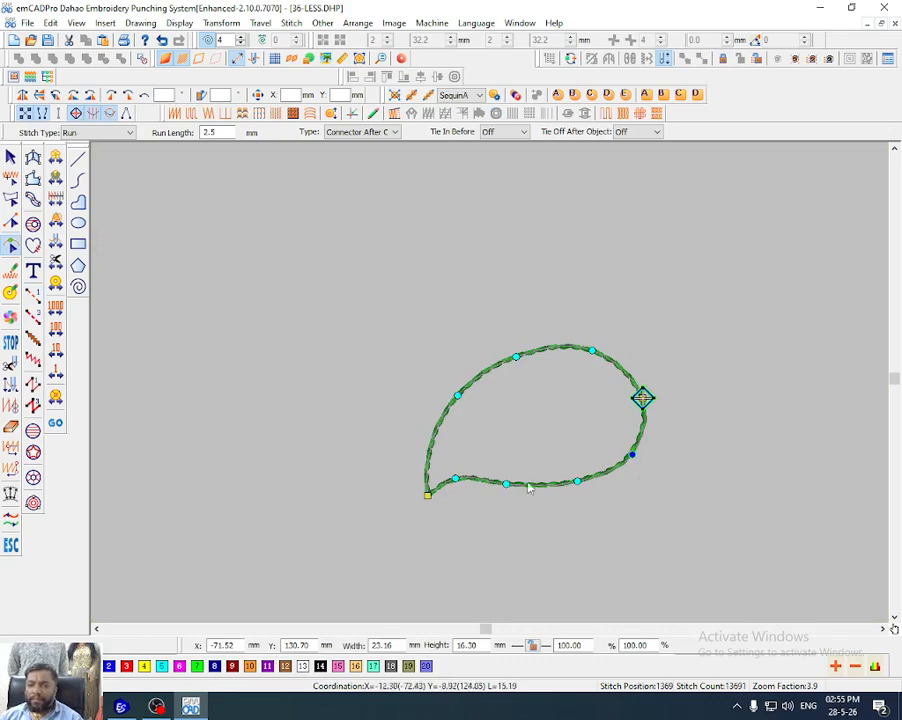
pyautogui.moveTo(465, 450); pyautogui.dragTo(528, 521)
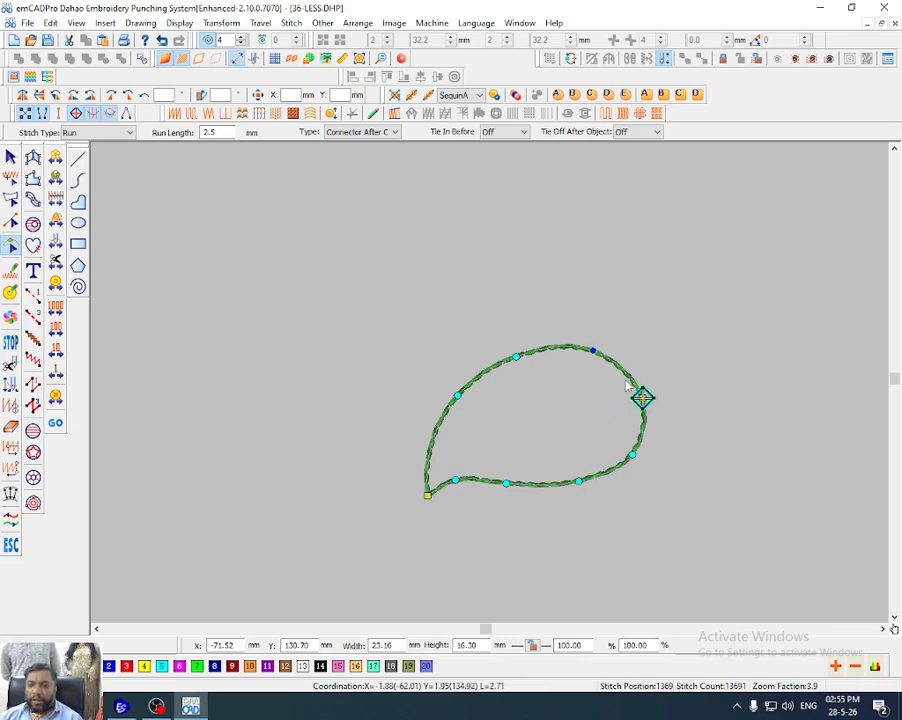
pyautogui.press('Escape')
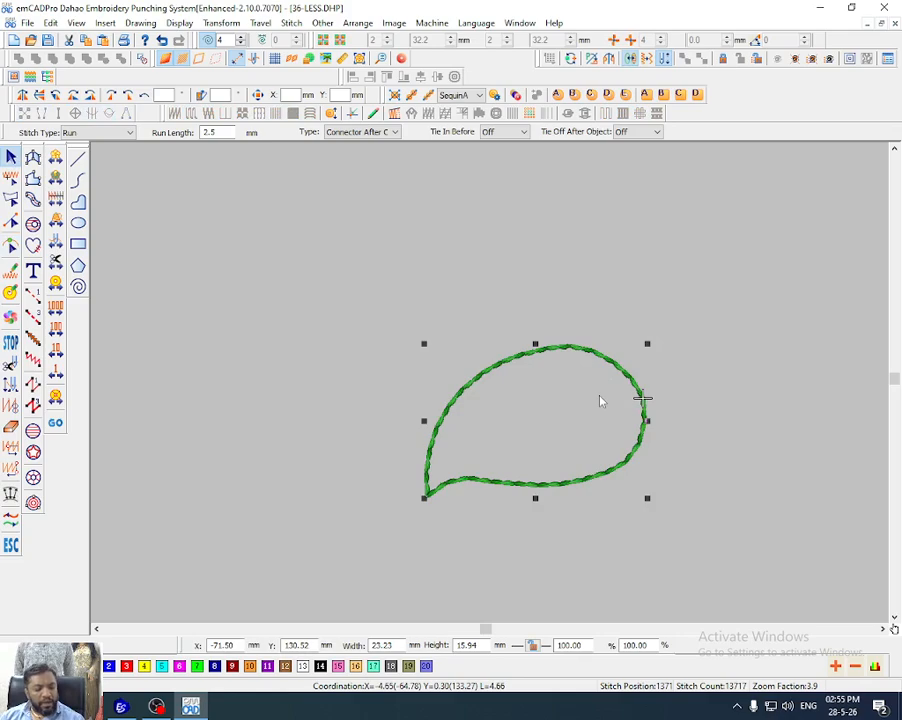
# Duplicate the lobe outline in place as a Cord border and give the lobe a Tatami fill with 1 mm spacing and 4 mm length
pyautogui.hotkey('ctrl', 'v')
pyautogui.moveTo(609, 380); pyautogui.dragTo(587, 442)
pyautogui.click(600, 354)
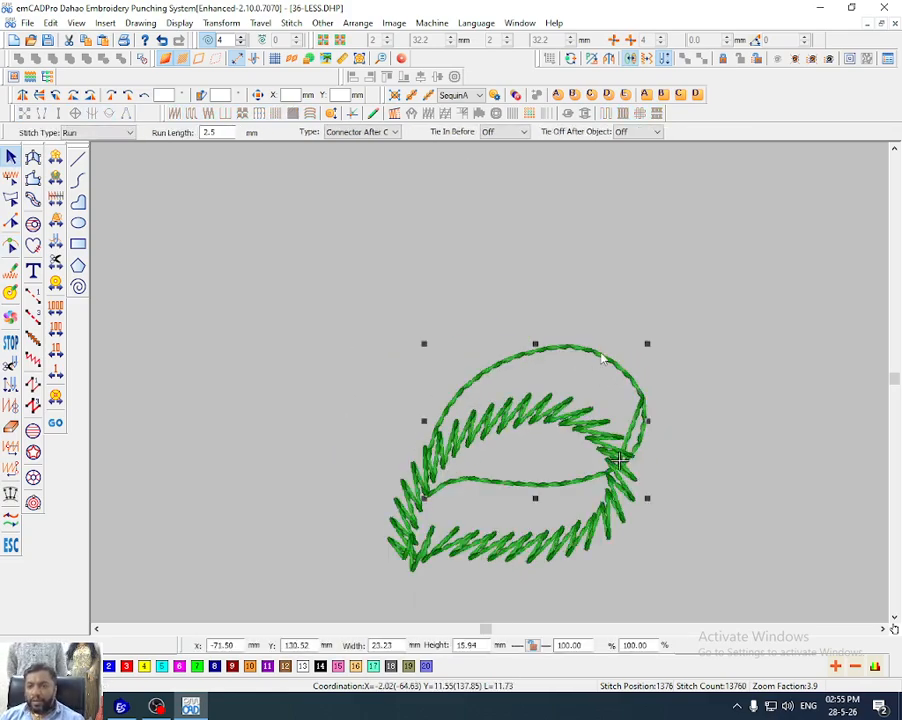
pyautogui.hotkey('ctrl', 'z')
pyautogui.press('t')
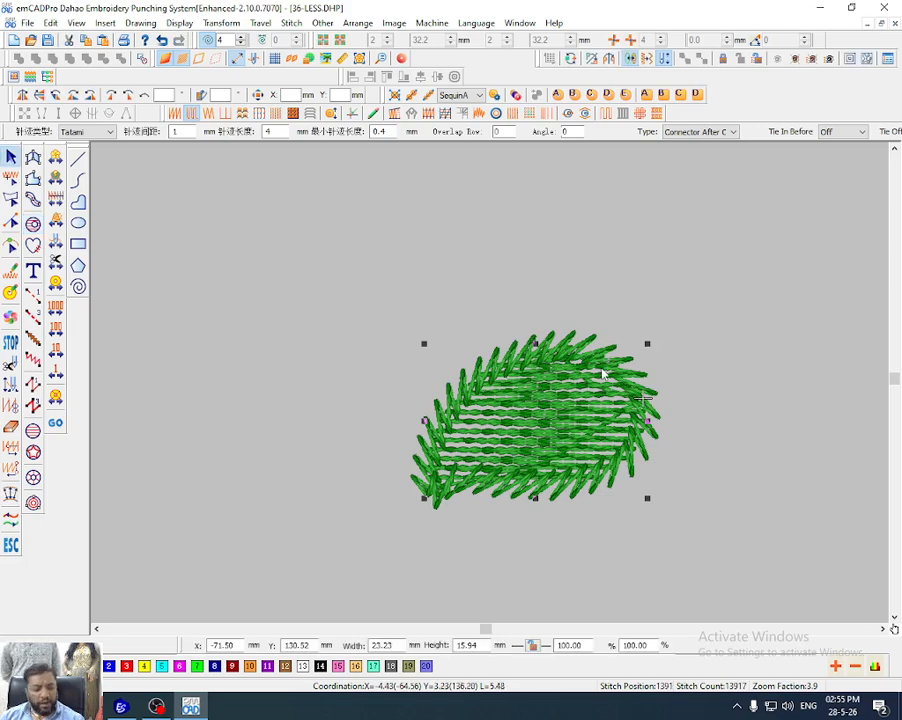
# Rotate the lobe's Tatami fill to a 106 degree stitch angle and compare it with the photo
pyautogui.click(549, 420)
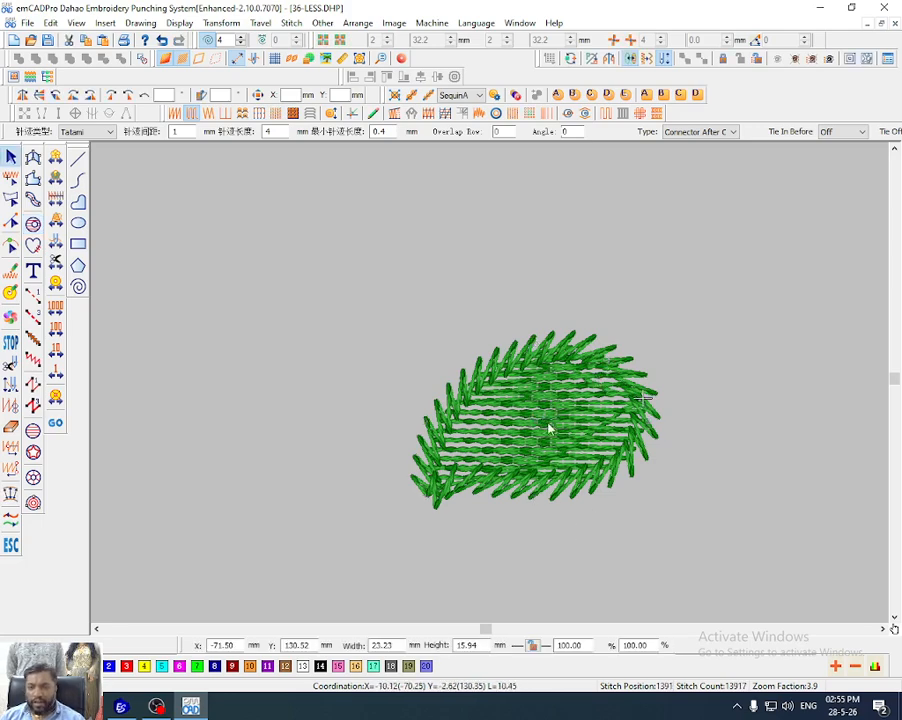
pyautogui.press('h')
pyautogui.moveTo(319, 496); pyautogui.dragTo(487, 330)
pyautogui.press('Escape')
pyautogui.press('t')
pyautogui.press('s')
pyautogui.press('s')
pyautogui.press('s')
pyautogui.press('s')
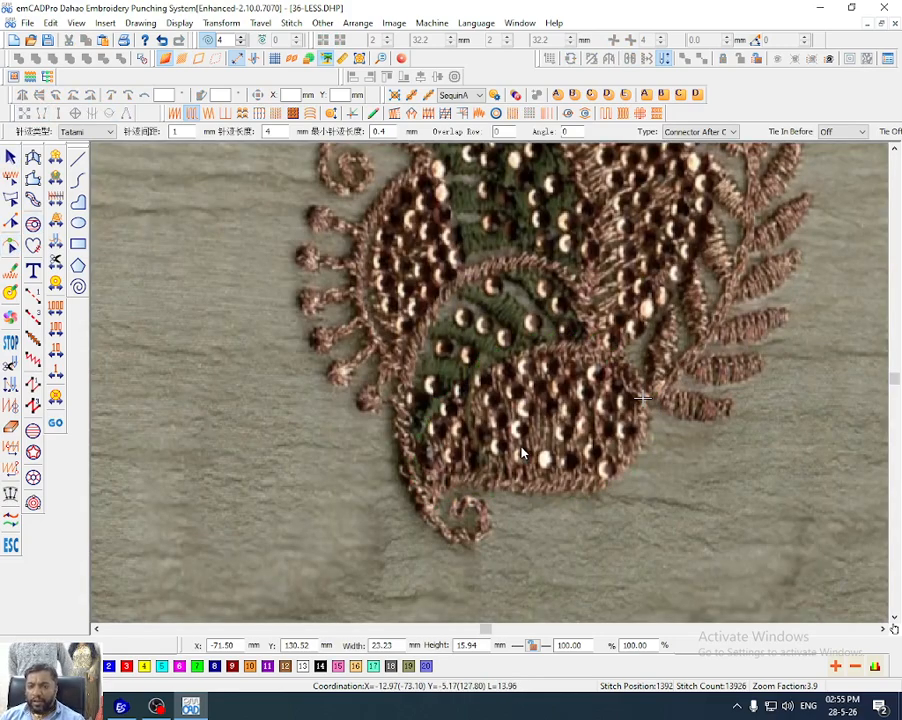
pyautogui.press('d')
pyautogui.press('Escape')
# Turn the lobe's Tatami stitch direction to vertical and show the stitches as thin lines over the photo
pyautogui.click(530, 418)
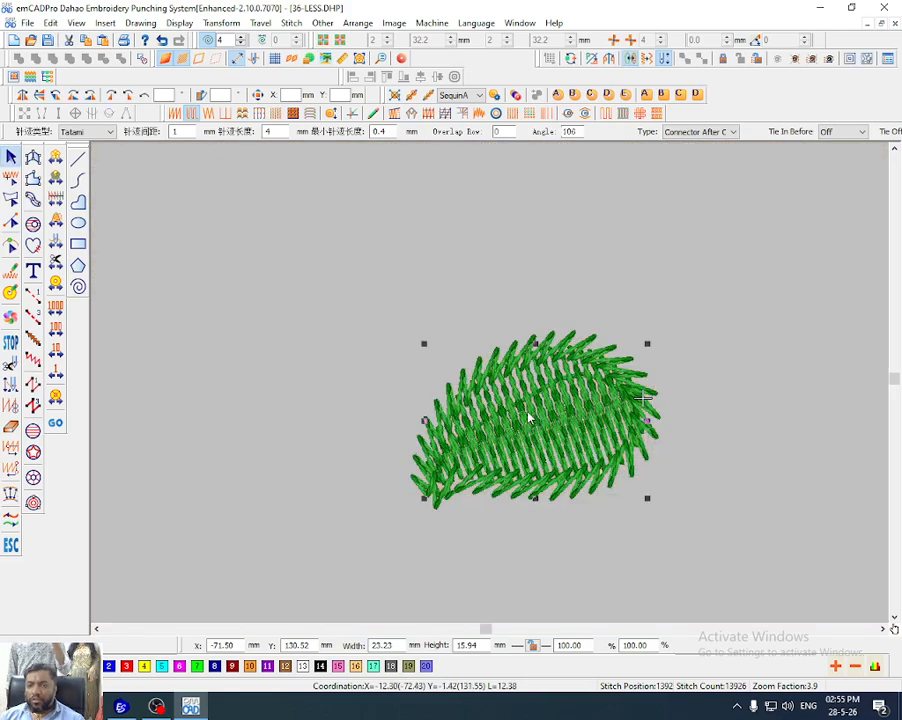
pyautogui.press('h')
pyautogui.moveTo(487, 331); pyautogui.dragTo(536, 304)
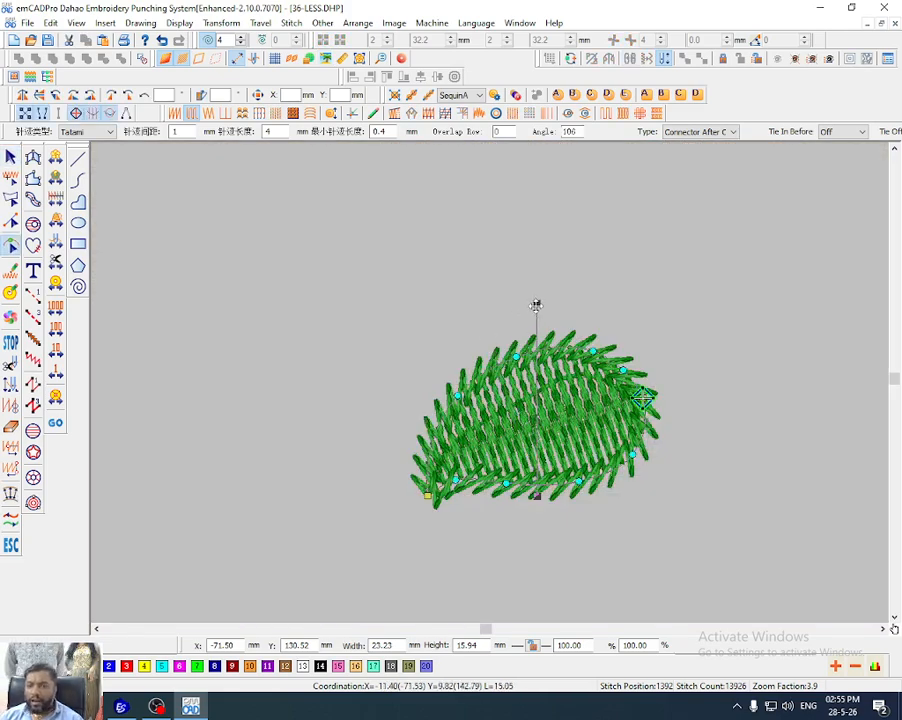
pyautogui.press('t')
pyautogui.press('Escape')
pyautogui.press('d')
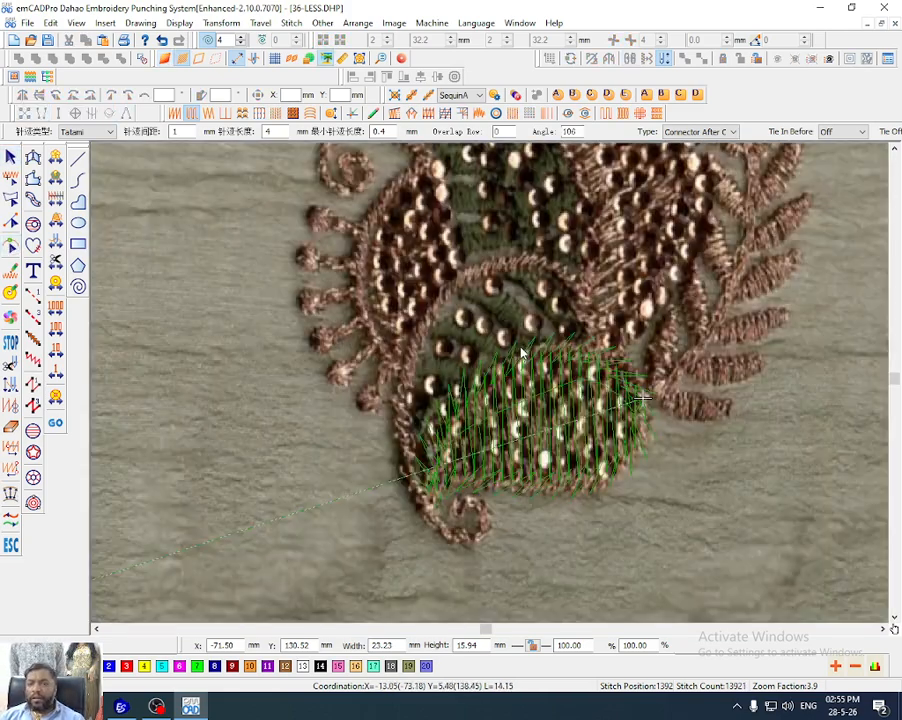
# Set the lobe's Cord border to a spacing of 0.80 mm in its object properties
pyautogui.doubleClick(512, 351)
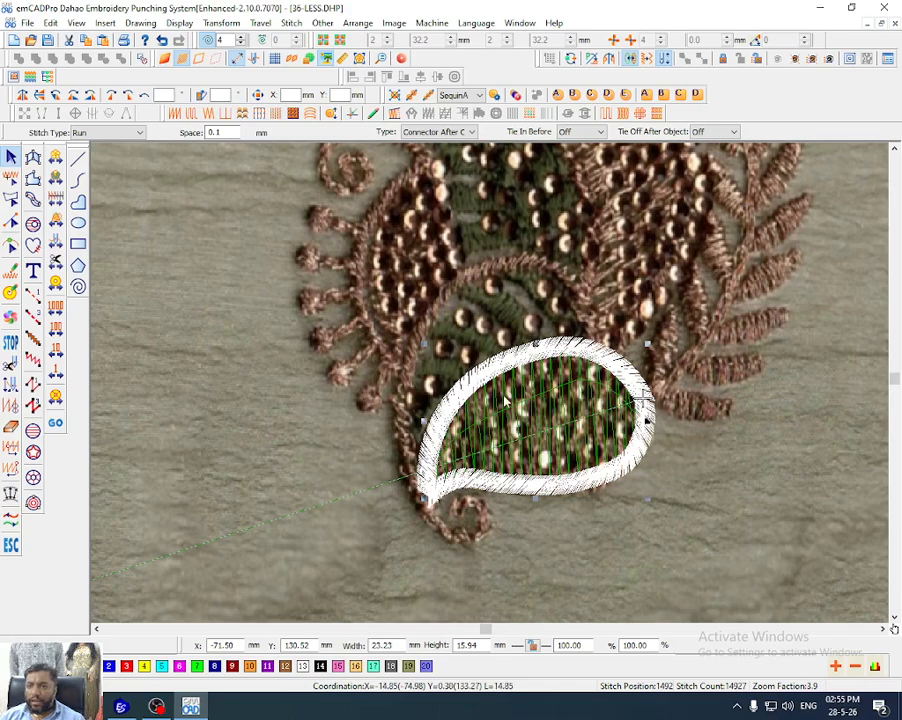
pyautogui.doubleClick(624, 297)
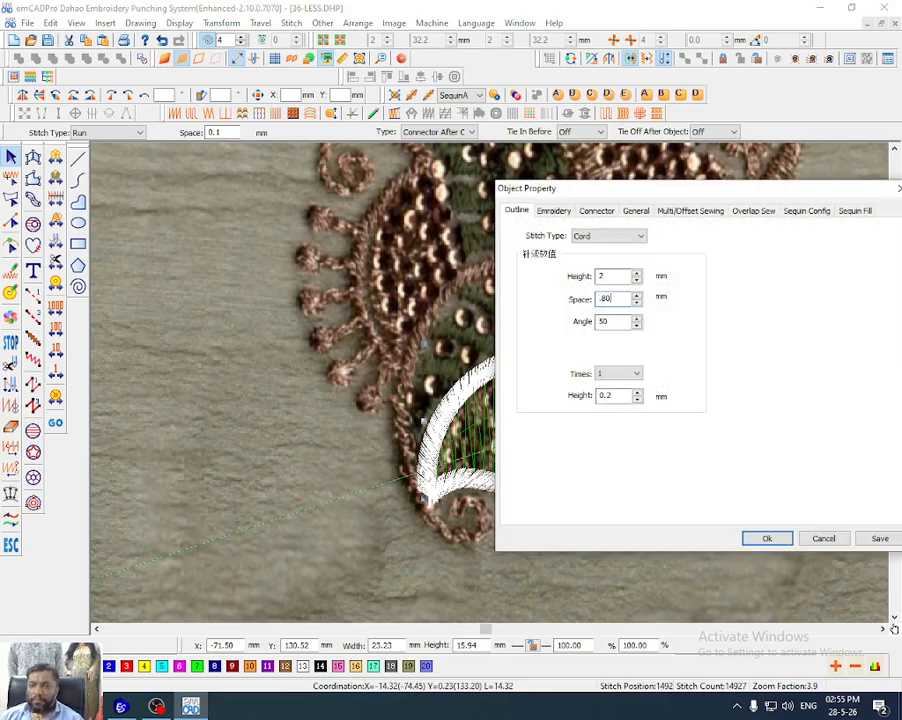
pyautogui.press('Return')
pyautogui.press('Escape')
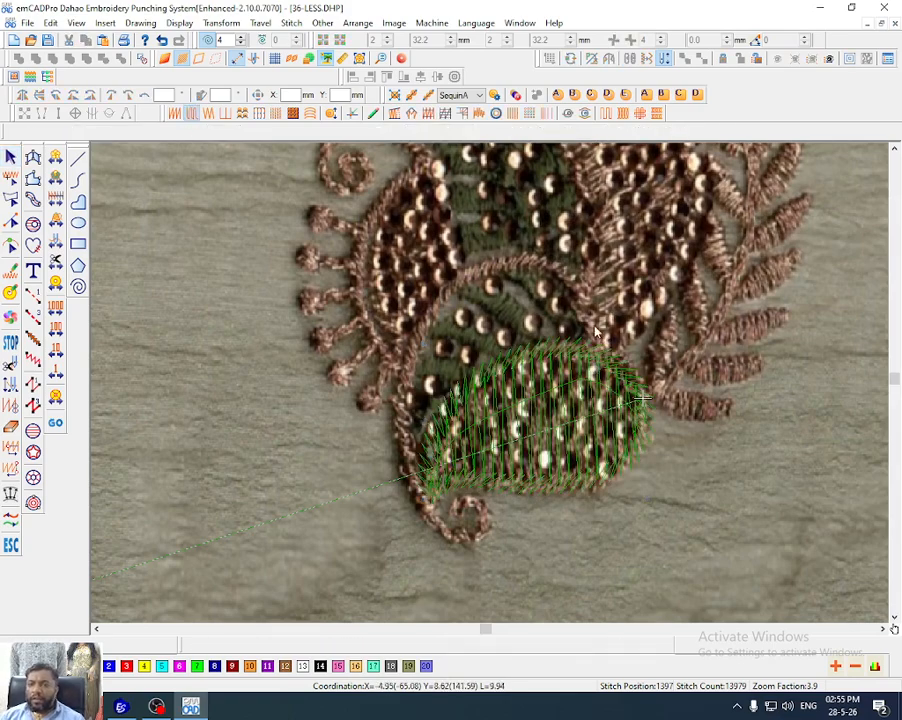
pyautogui.click(592, 352)
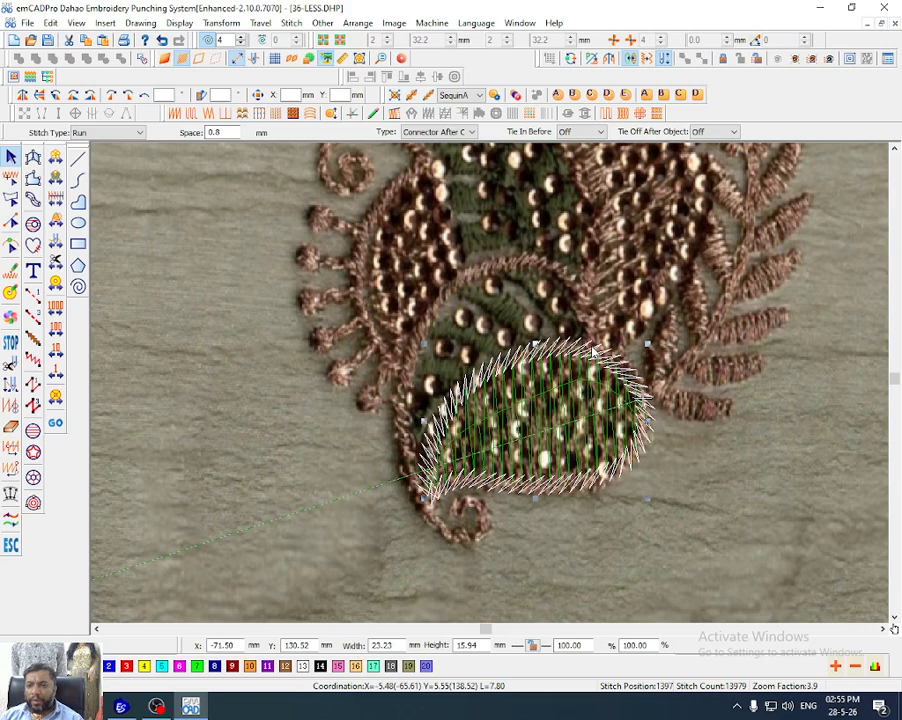
pyautogui.press('Escape')
# Trace a Cord line with 0.8 mm spacing from the lobe's upper edge, over the green area and down the outer edge to the curl
pyautogui.press('r')
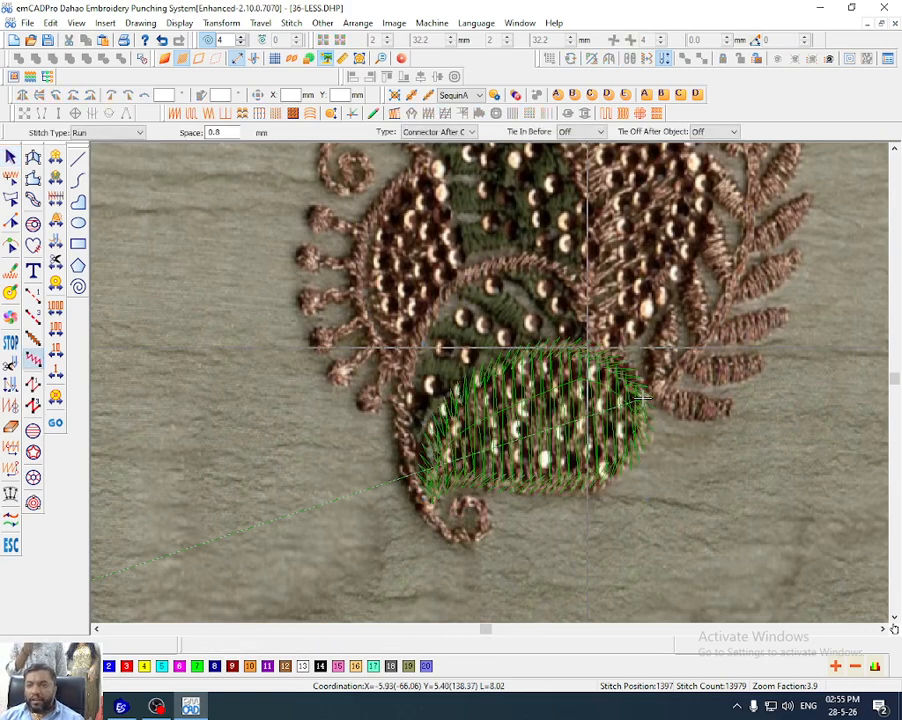
pyautogui.click(598, 349)
pyautogui.rightClick(562, 273)
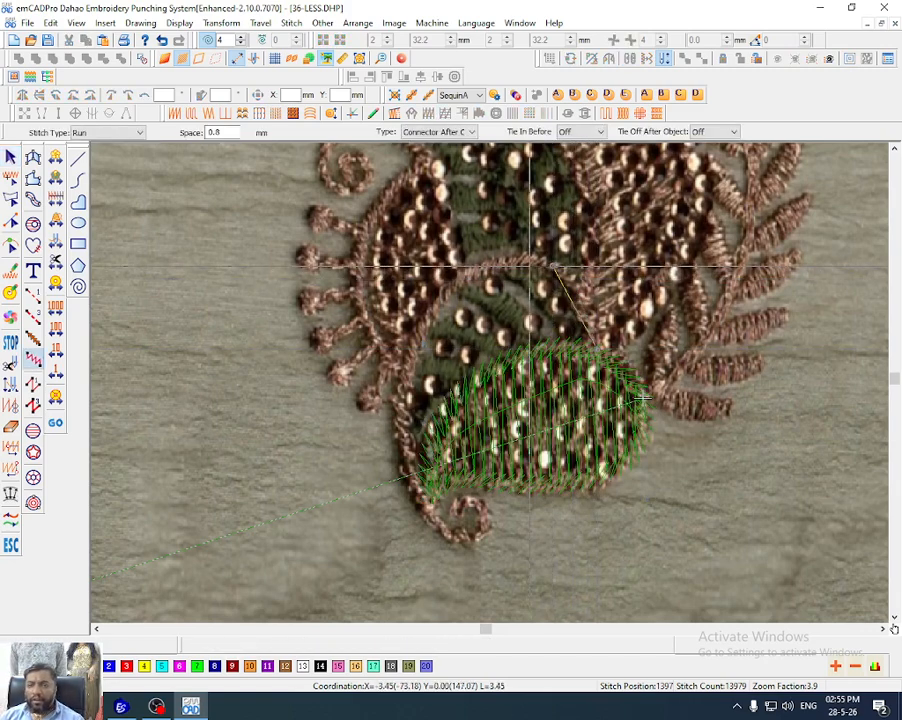
pyautogui.rightClick(451, 288)
pyautogui.rightClick(410, 361)
pyautogui.press('z')
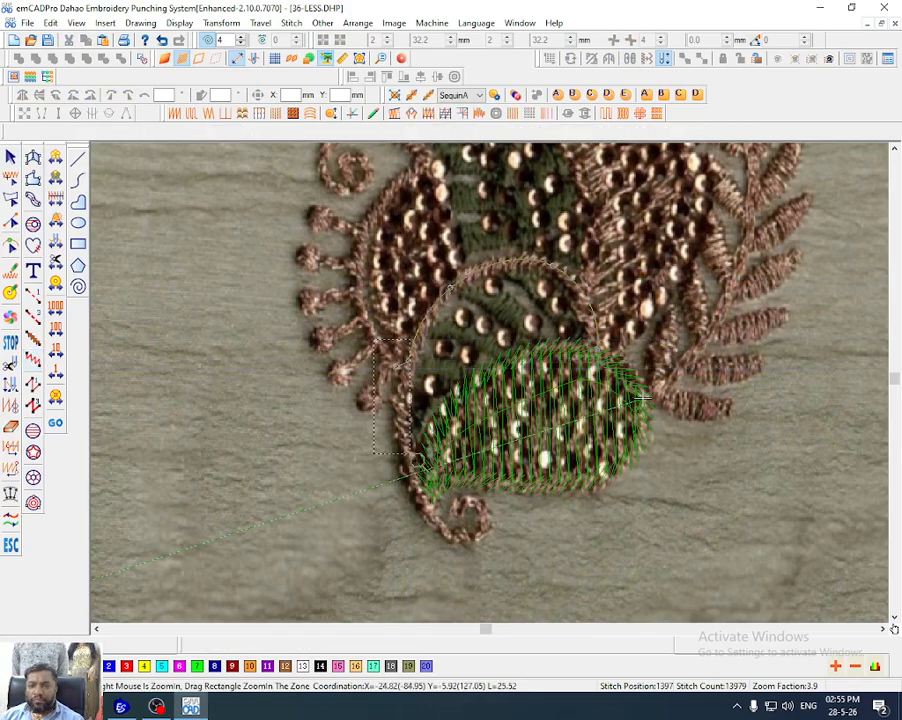
pyautogui.moveTo(350, 340); pyautogui.dragTo(441, 483)
pyautogui.rightClick(524, 464)
pyautogui.scroll(-2, 525, 464)
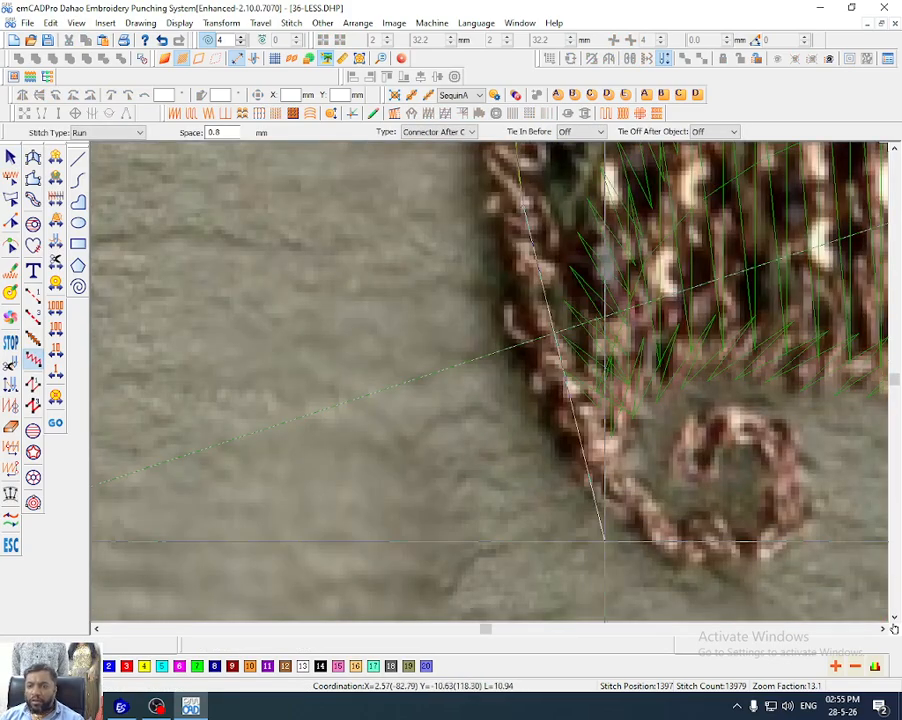
pyautogui.rightClick(580, 421)
pyautogui.rightClick(621, 497)
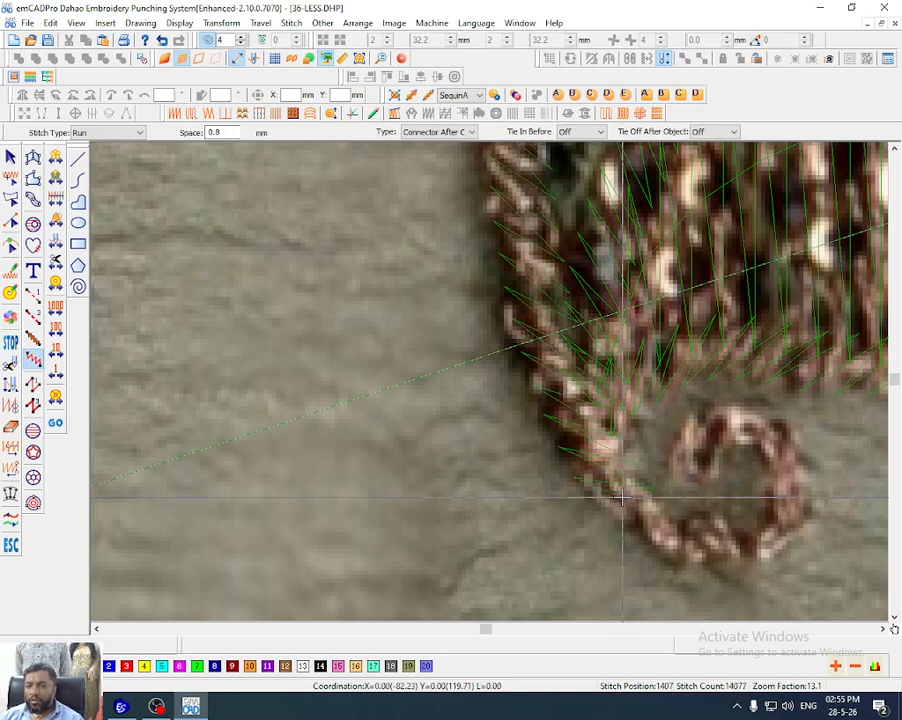
pyautogui.press('Return')
# Trace the small curl below the lobe with a Run line about 6 by 4.5 mm, starting from the Cord line's end
pyautogui.rightClick(765, 555)
pyautogui.rightClick(806, 501)
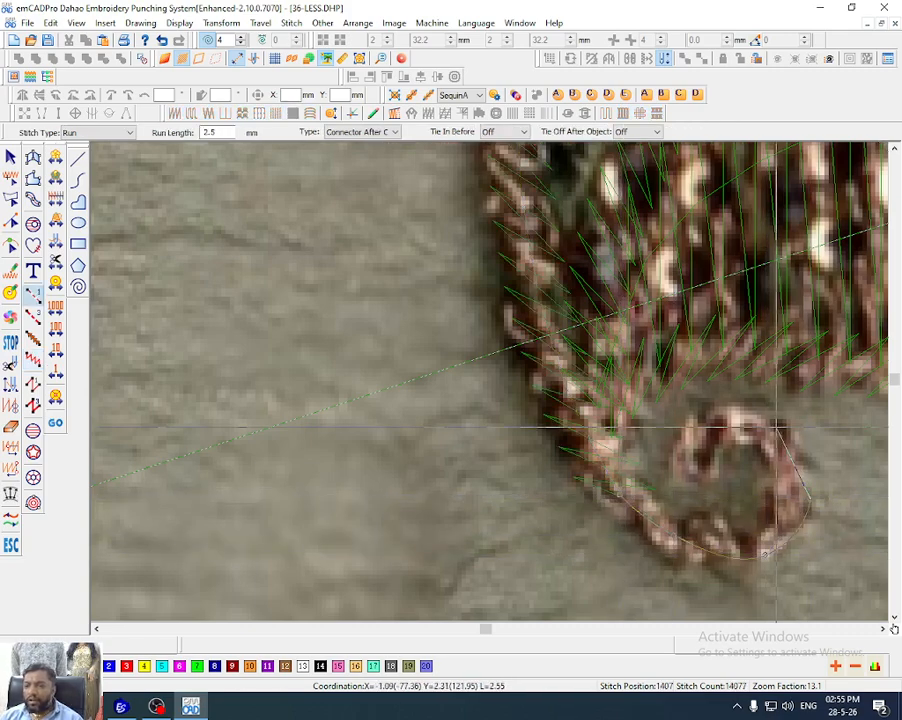
pyautogui.rightClick(774, 427)
pyautogui.rightClick(698, 428)
pyautogui.click(690, 479)
pyautogui.press('Return')
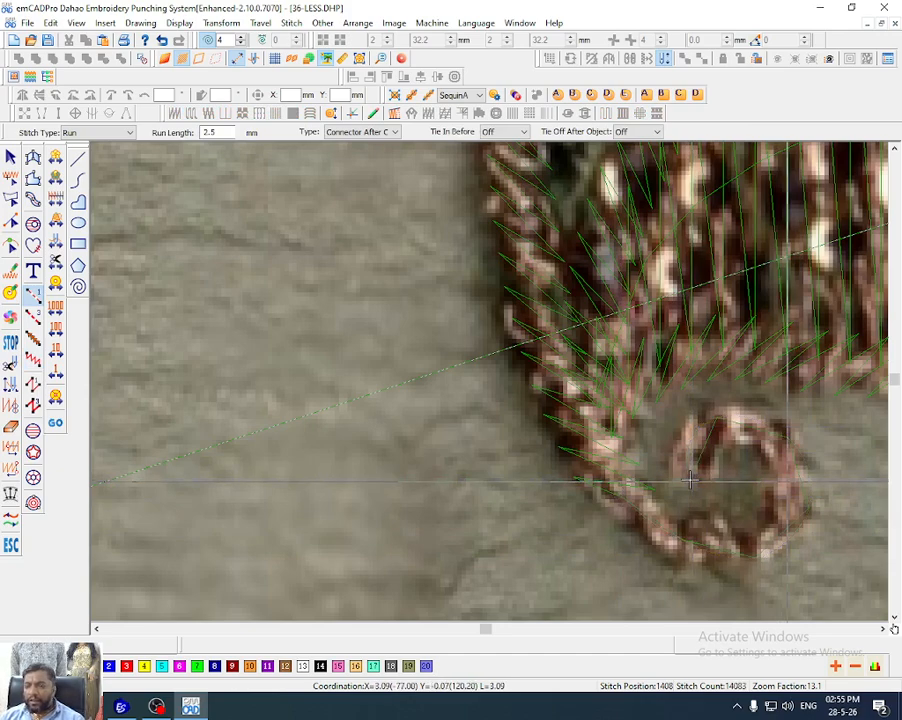
# Adjust the curl's curve points for a rounder spiral and backtrack its Run line to the starting point
pyautogui.press('d')
pyautogui.press('h')
pyautogui.moveTo(775, 428); pyautogui.dragTo(783, 423)
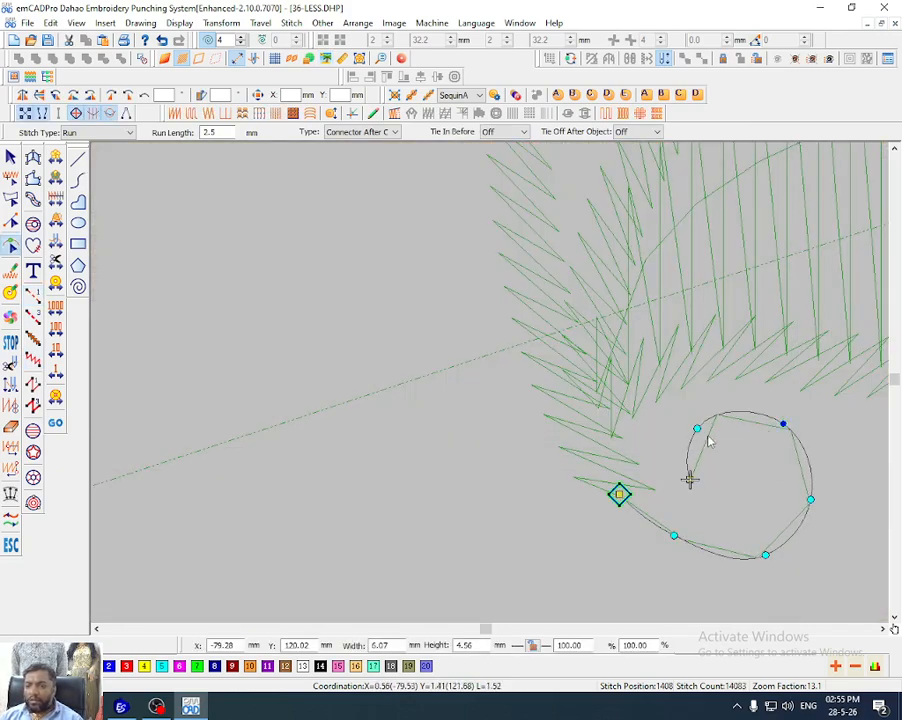
pyautogui.moveTo(697, 428); pyautogui.dragTo(703, 429)
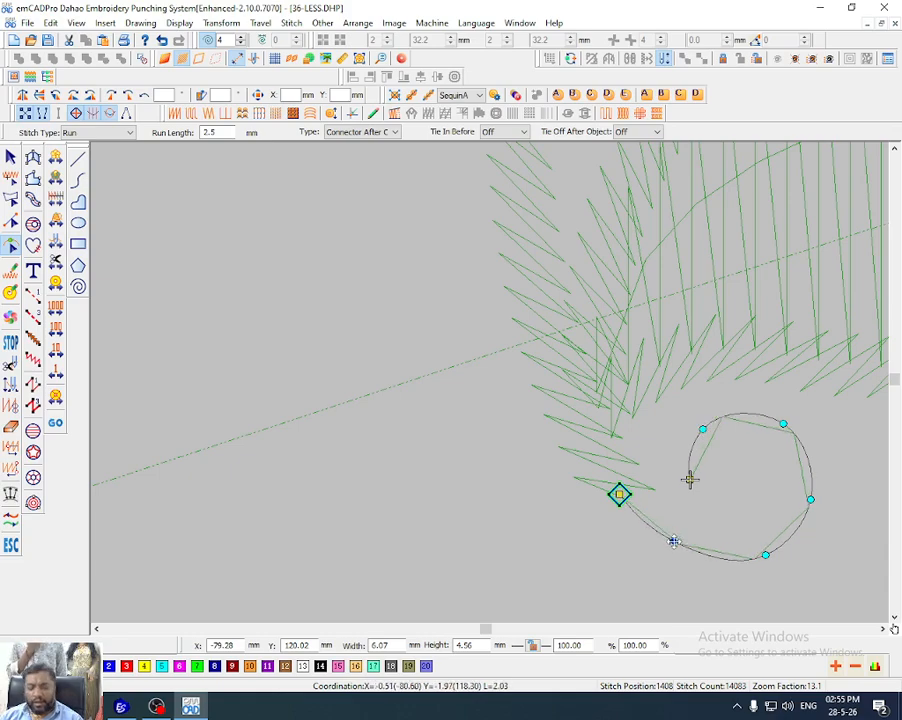
pyautogui.press('Escape')
pyautogui.press('b')
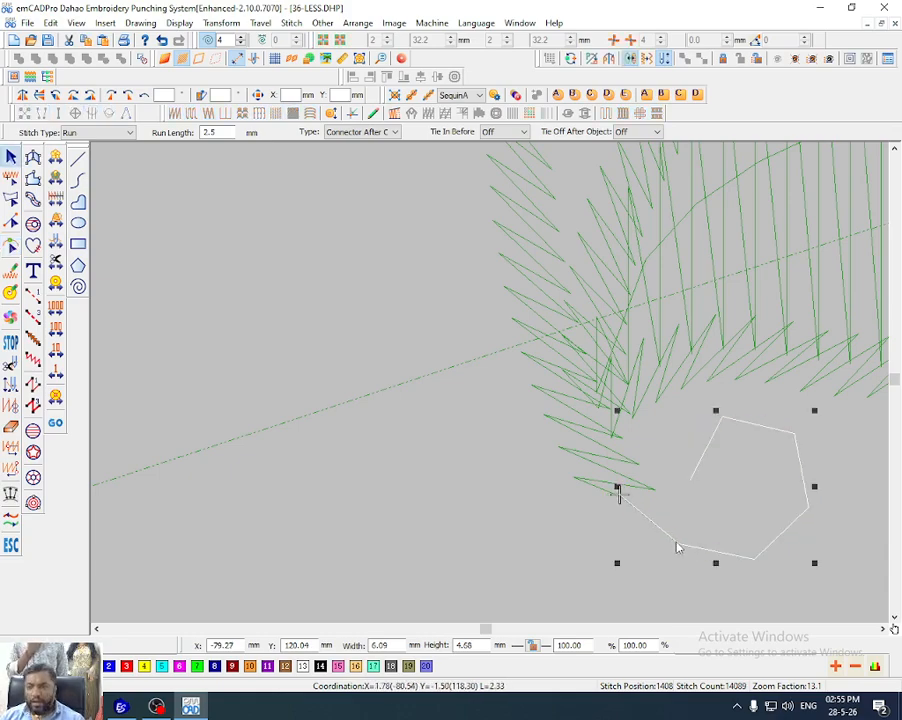
# Change the backtracked curl line to Triple Run and enable Change Stitch Length in its object properties
pyautogui.click(127, 132)
pyautogui.click(75, 150)
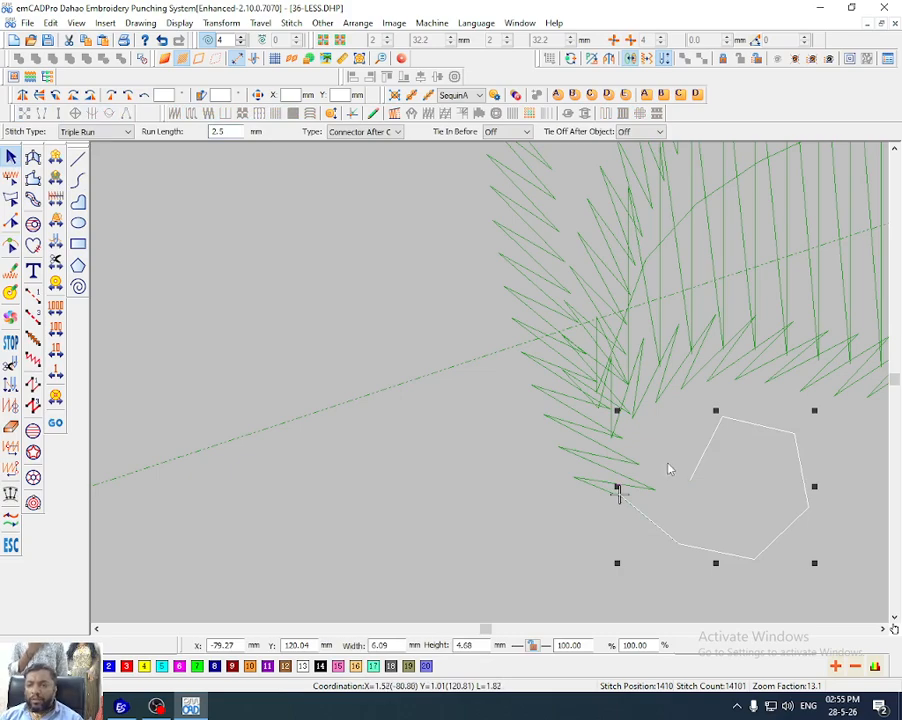
pyautogui.scroll(-5, 669, 469)
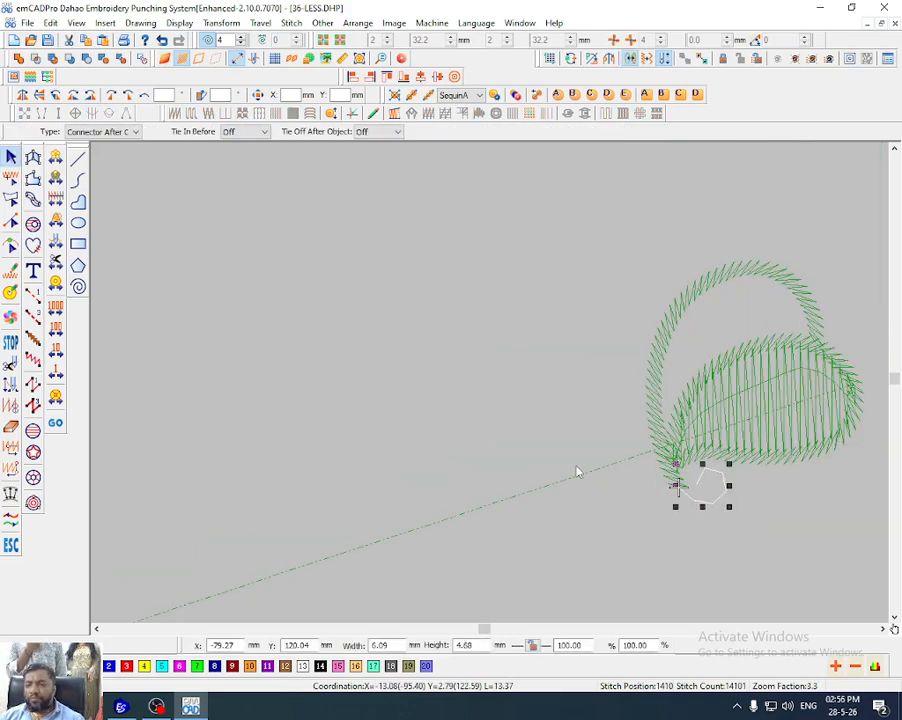
pyautogui.click(739, 505)
pyautogui.moveTo(739, 505); pyautogui.dragTo(689, 484)
pyautogui.click(713, 507)
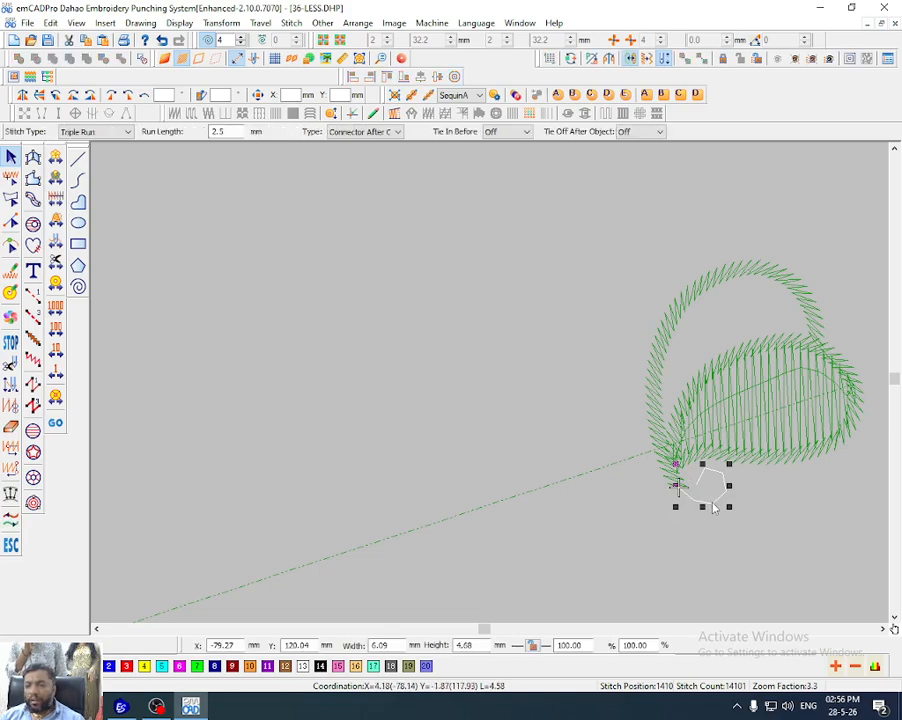
pyautogui.doubleClick(713, 508)
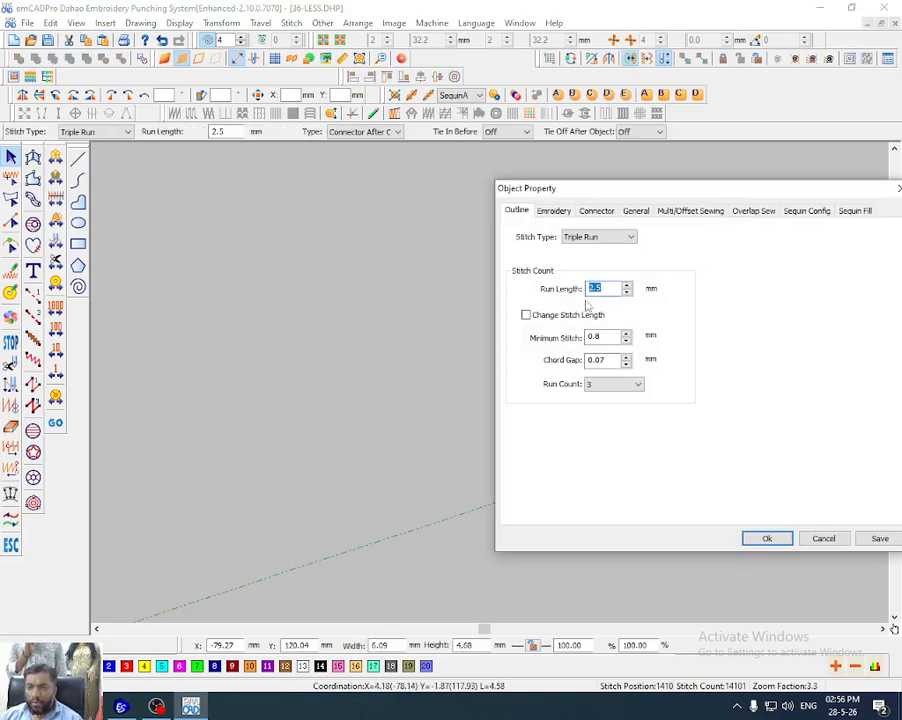
pyautogui.click(529, 316)
pyautogui.press('Return')
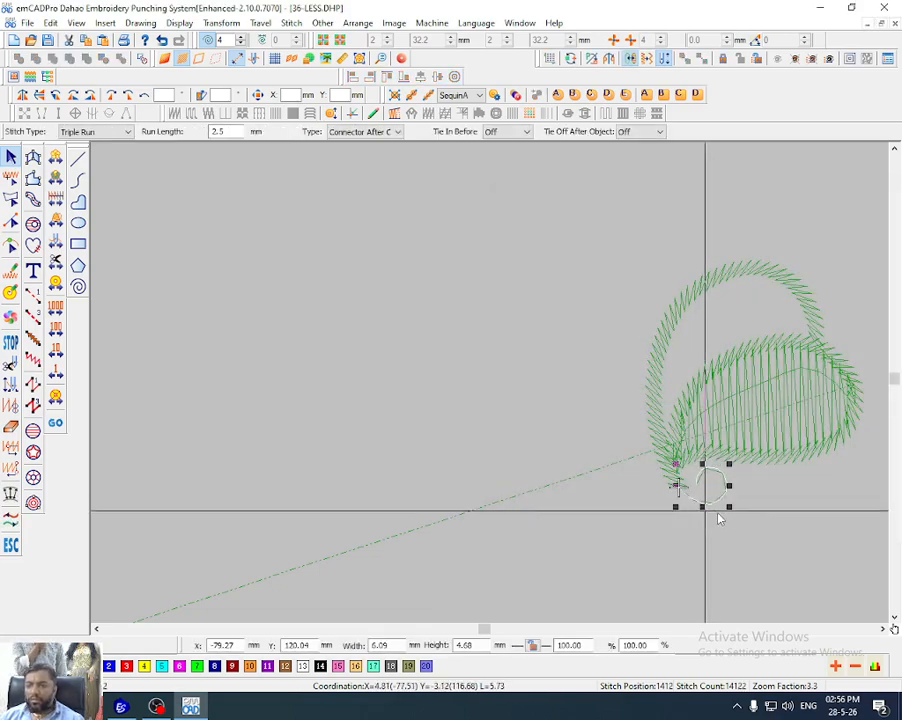
# Enable Change Stitch Length in the object properties of the curl's other Run line
pyautogui.click(719, 514)
pyautogui.doubleClick(728, 487)
pyautogui.click(530, 314)
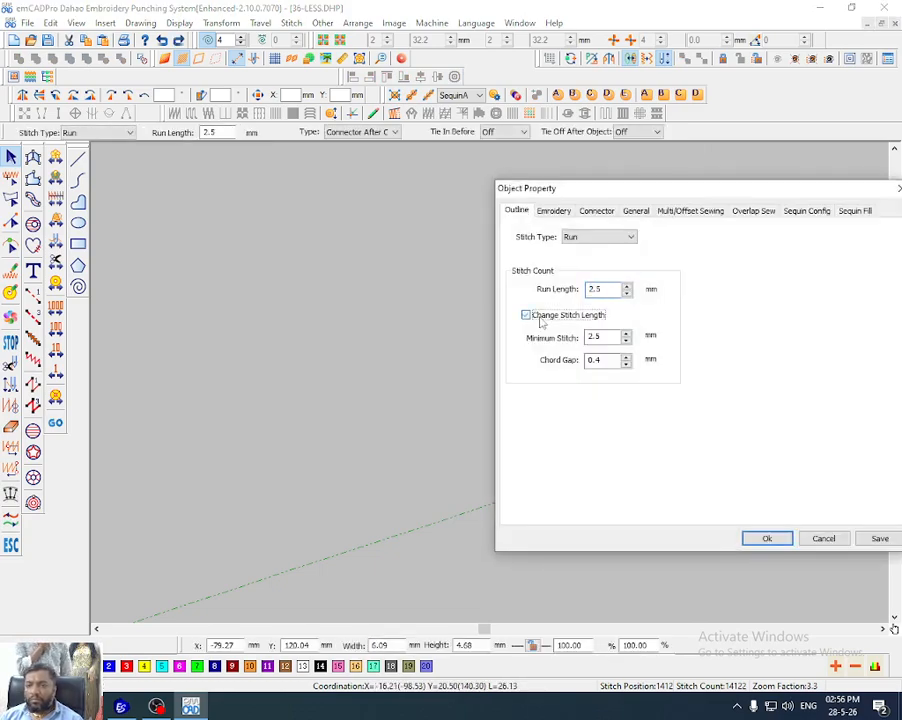
pyautogui.press('Return')
# Show the reference photo again and examine the paisley's sequinned body from its curled tip to the lowest leaves
pyautogui.moveTo(741, 507); pyautogui.dragTo(621, 459)
pyautogui.press('d')
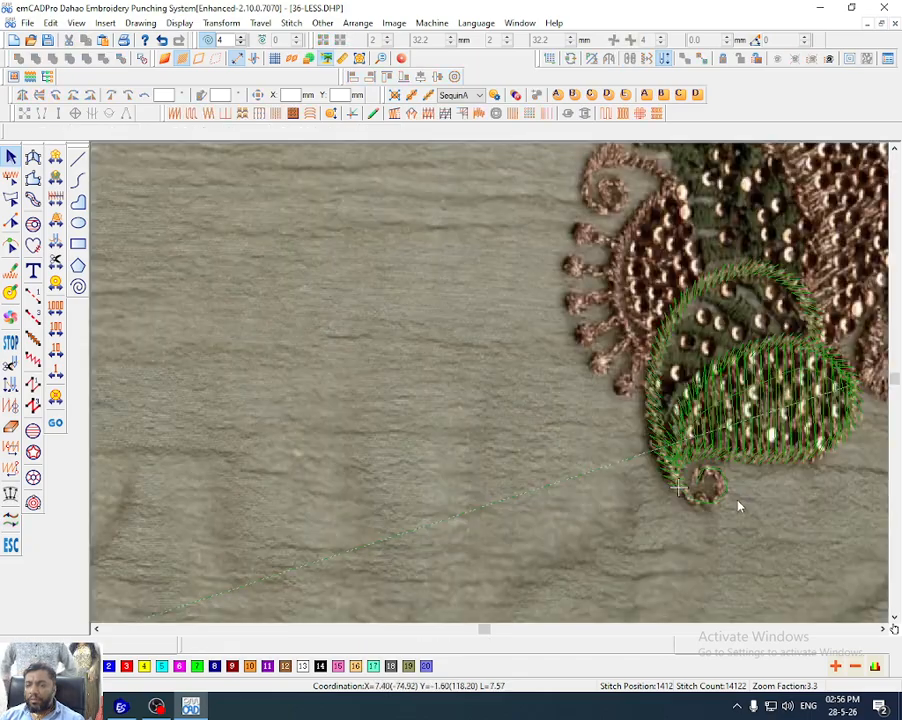
pyautogui.press('z')
pyautogui.moveTo(713, 302); pyautogui.dragTo(600, 412)
pyautogui.hotkey('shift', 'z')
pyautogui.hotkey('shift', 'z')
pyautogui.hotkey('shift', 'z')
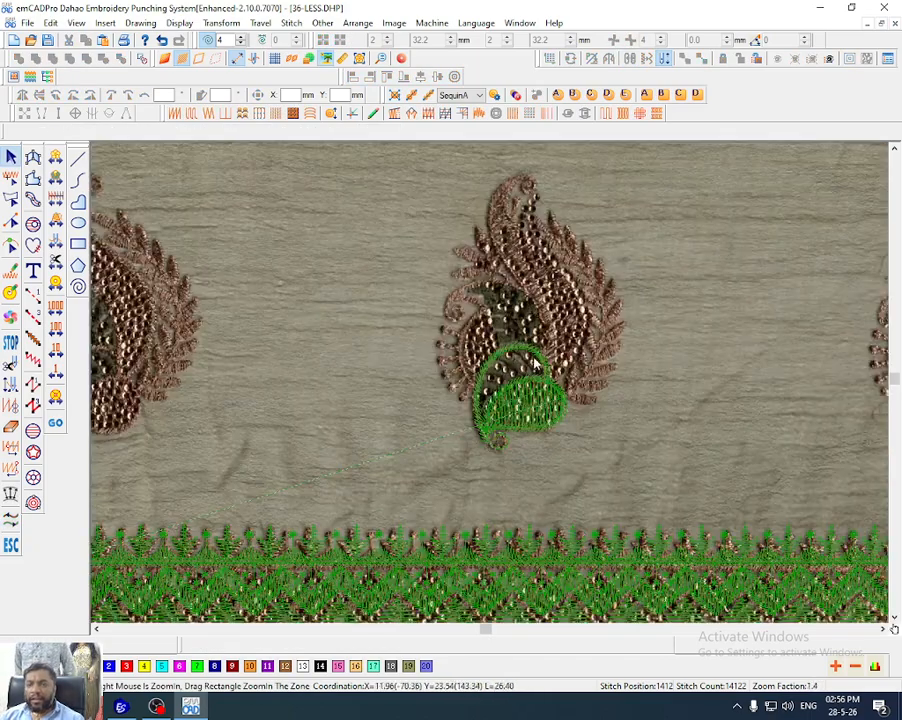
pyautogui.press('z')
pyautogui.moveTo(565, 236); pyautogui.dragTo(481, 415)
pyautogui.scroll(2, 583, 450)
pyautogui.scroll(2, 585, 459)
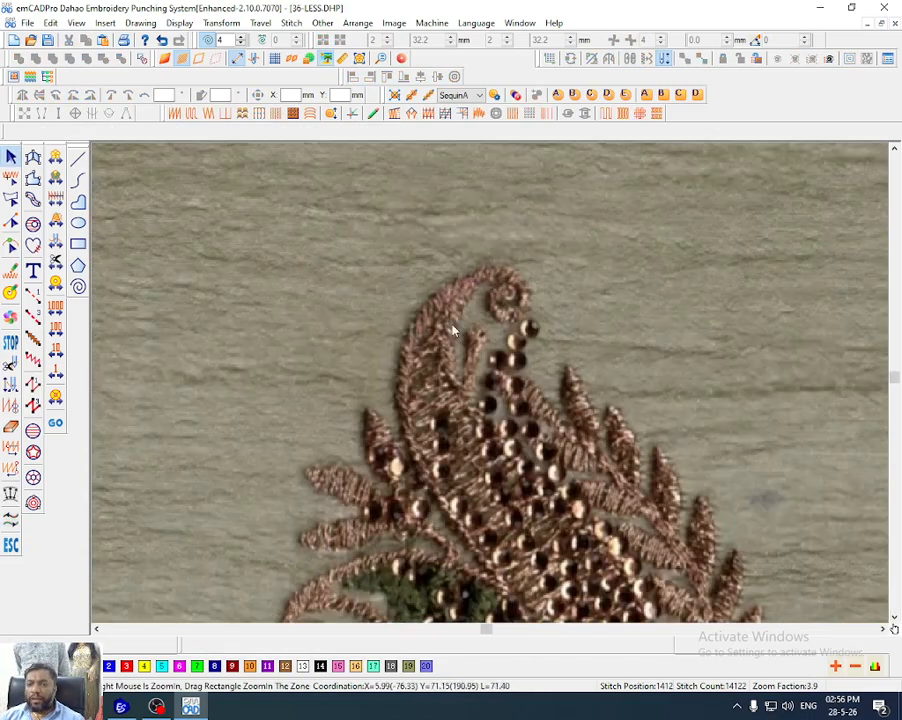
pyautogui.scroll(-2, 448, 402)
pyautogui.moveTo(408, 242); pyautogui.dragTo(511, 467)
pyautogui.press('z')
pyautogui.moveTo(637, 469); pyautogui.dragTo(722, 661)
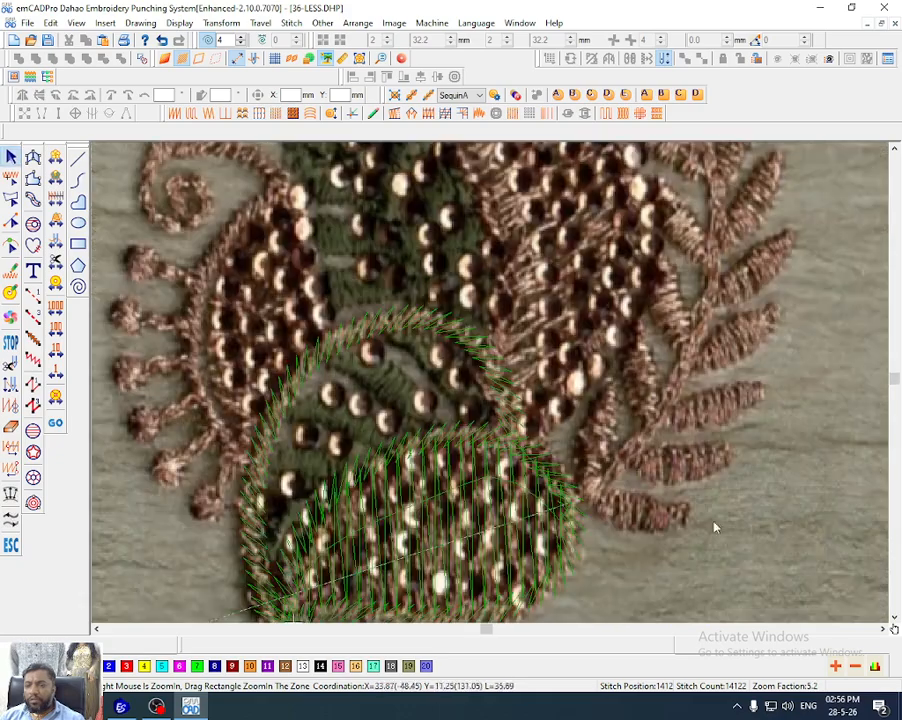
# Trace a Cord line with 0.8 mm spacing from the lobe's upper edge along the body's inner edge toward the tip
pyautogui.press('1')
pyautogui.press('Escape')
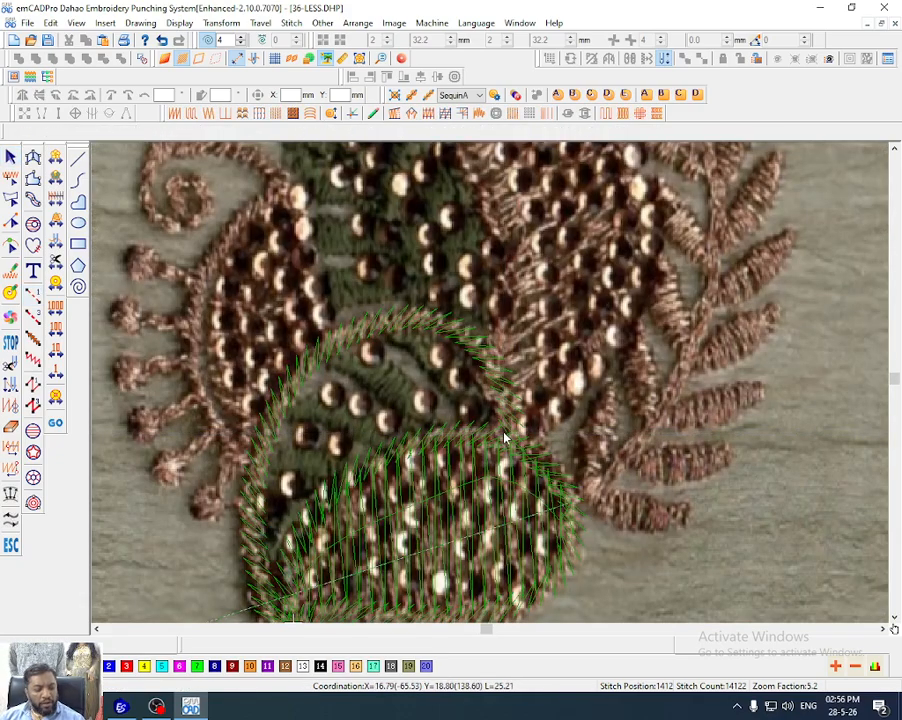
pyautogui.press('4')
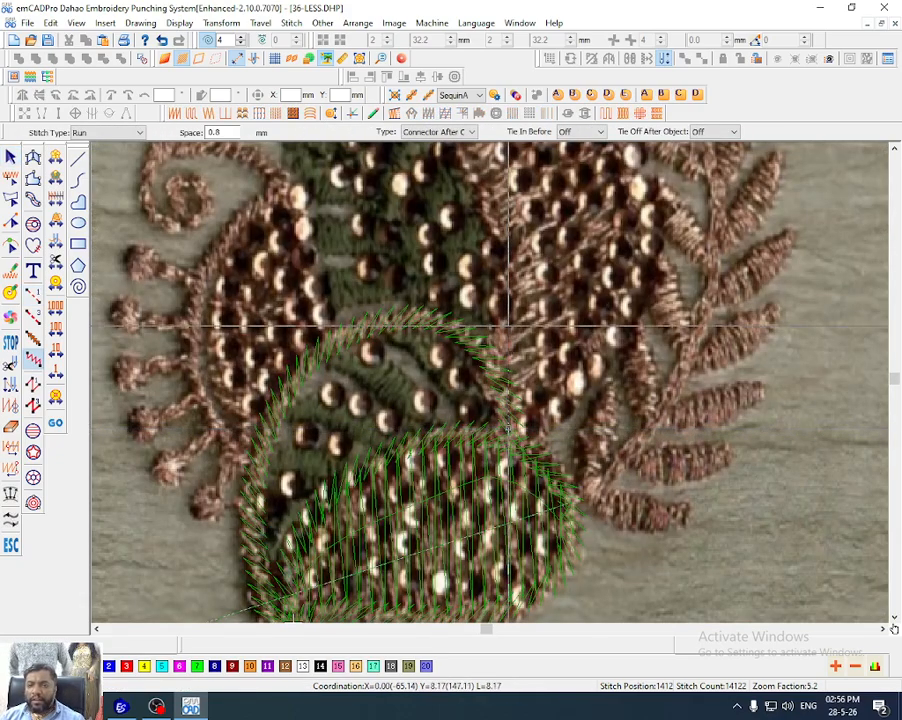
pyautogui.scroll(1, 490, 366)
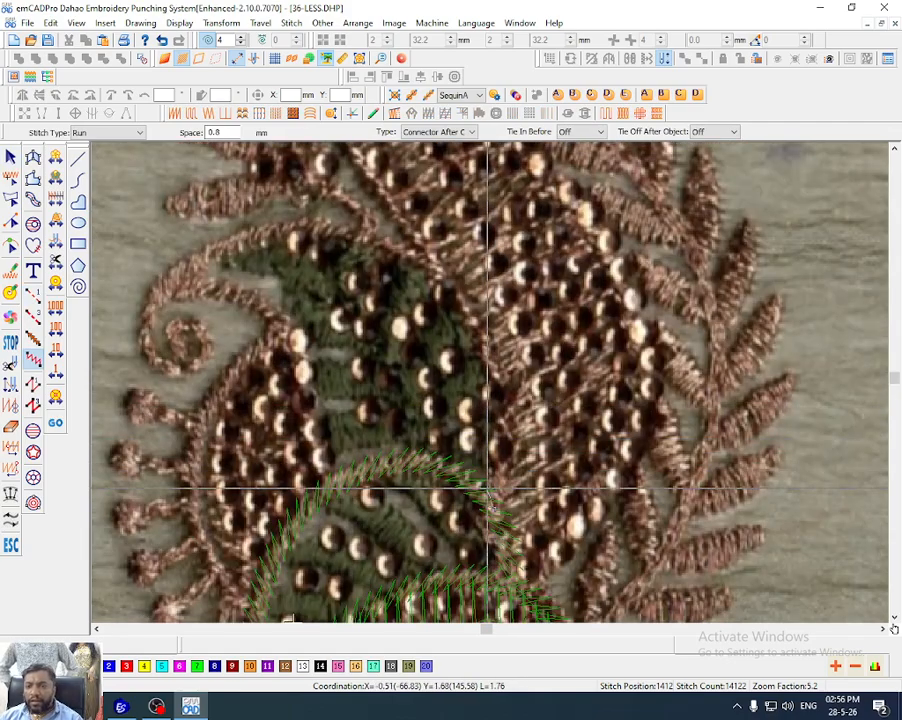
pyautogui.scroll(2, 488, 490)
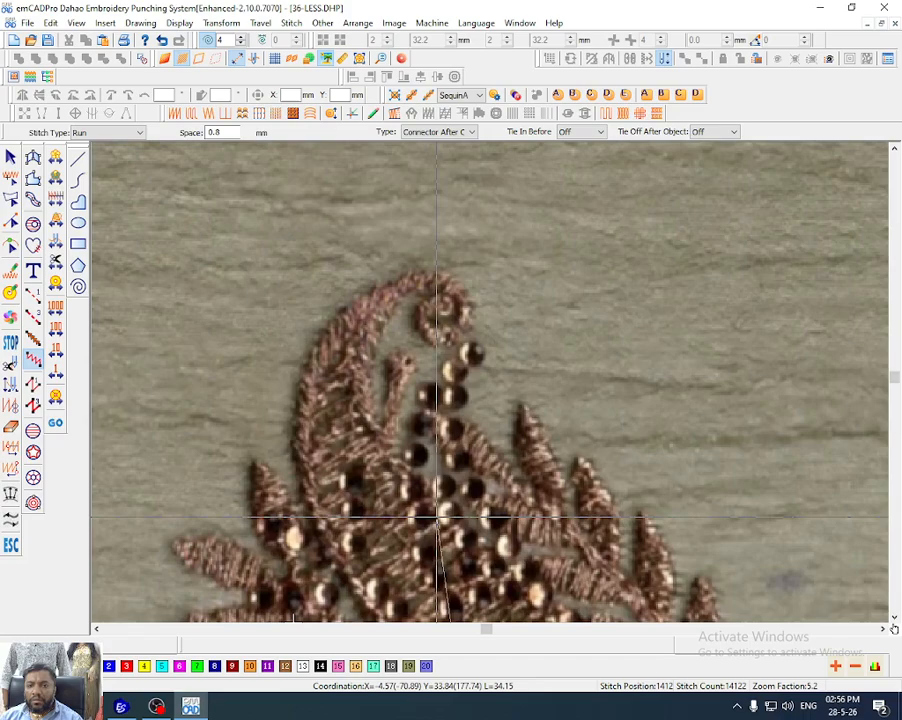
pyautogui.scroll(-1, 432, 522)
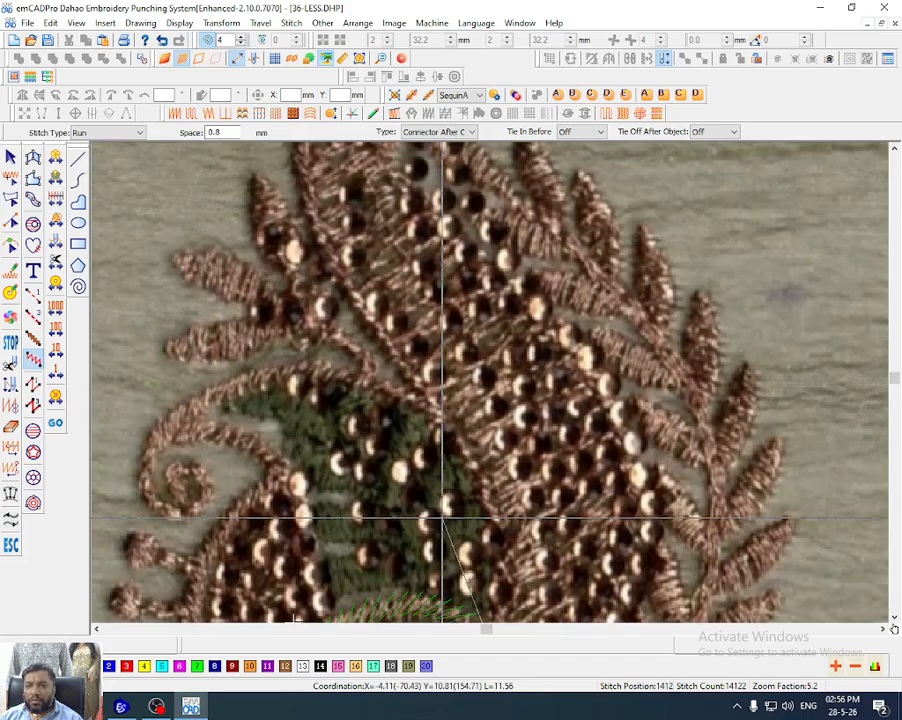
pyautogui.scroll(-2, 509, 390)
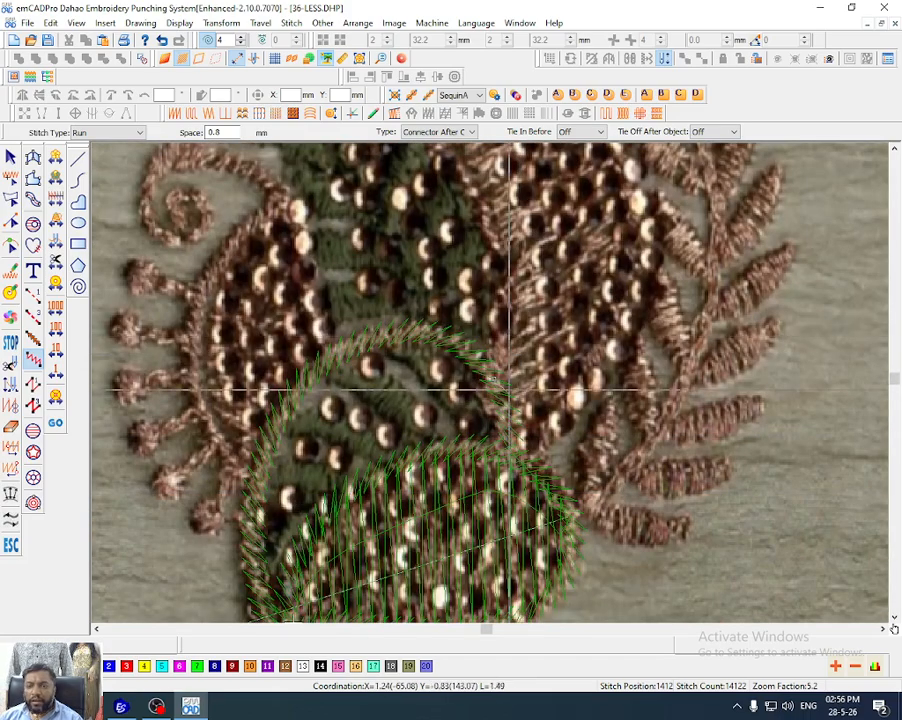
pyautogui.rightClick(499, 294)
pyautogui.scroll(1, 479, 368)
pyautogui.rightClick(468, 331)
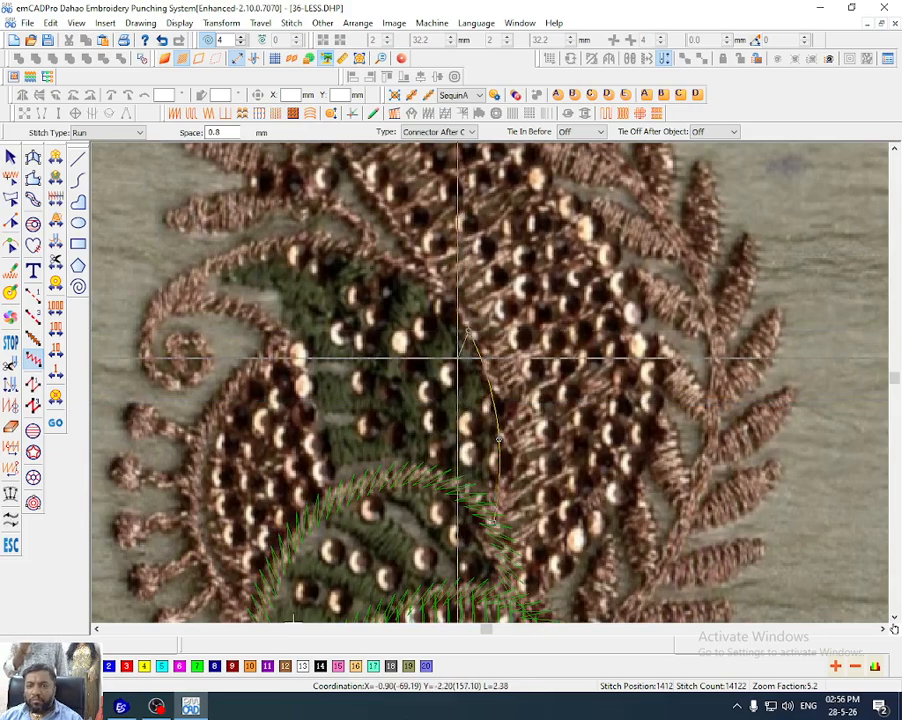
pyautogui.scroll(1, 458, 355)
pyautogui.click(396, 369)
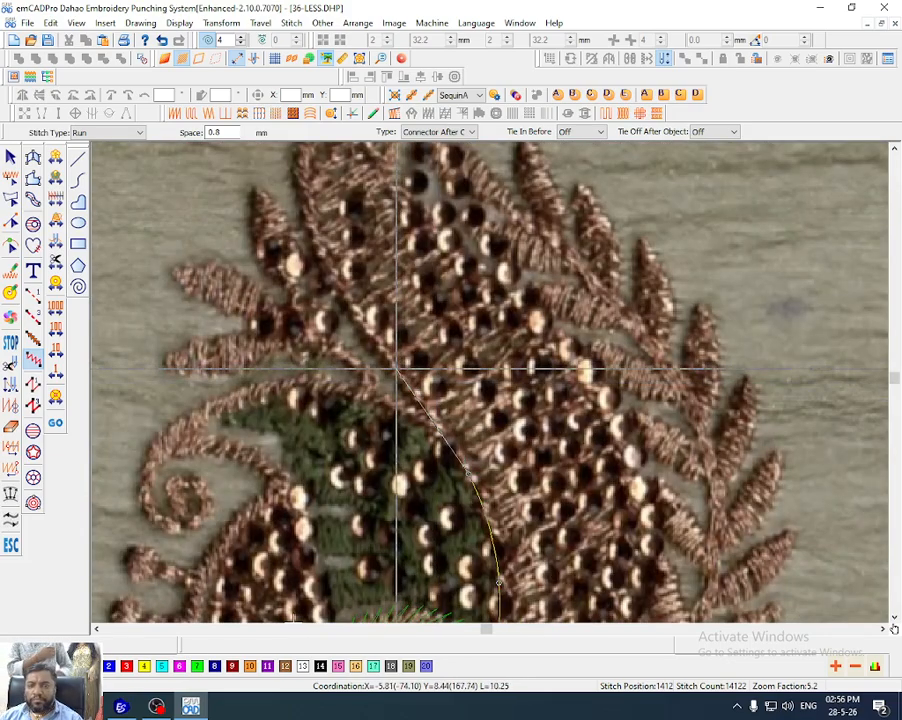
pyautogui.click(345, 312)
pyautogui.scroll(1, 345, 310)
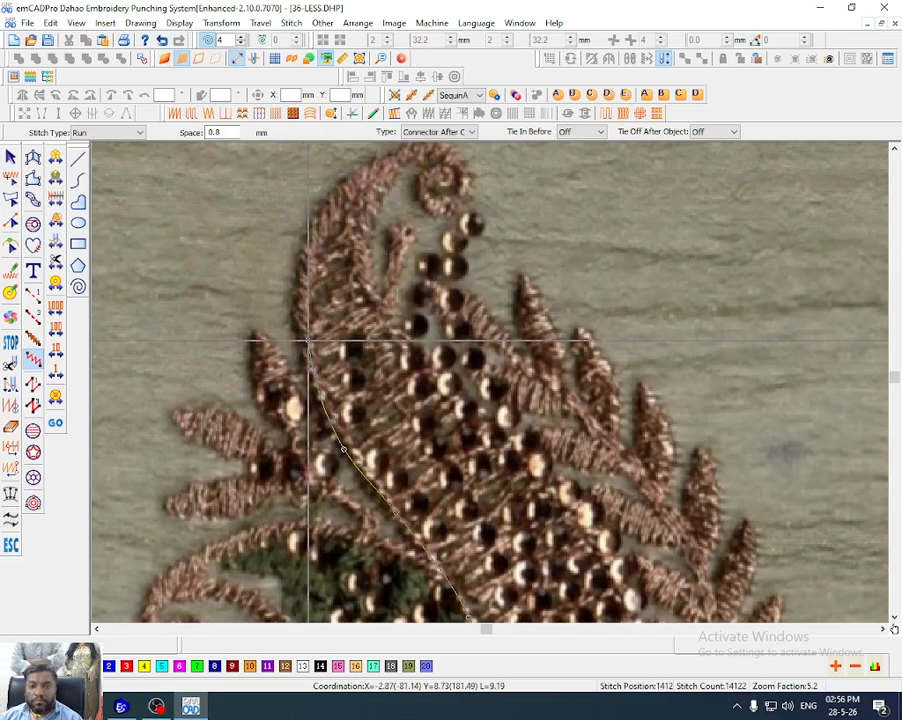
pyautogui.click(305, 346)
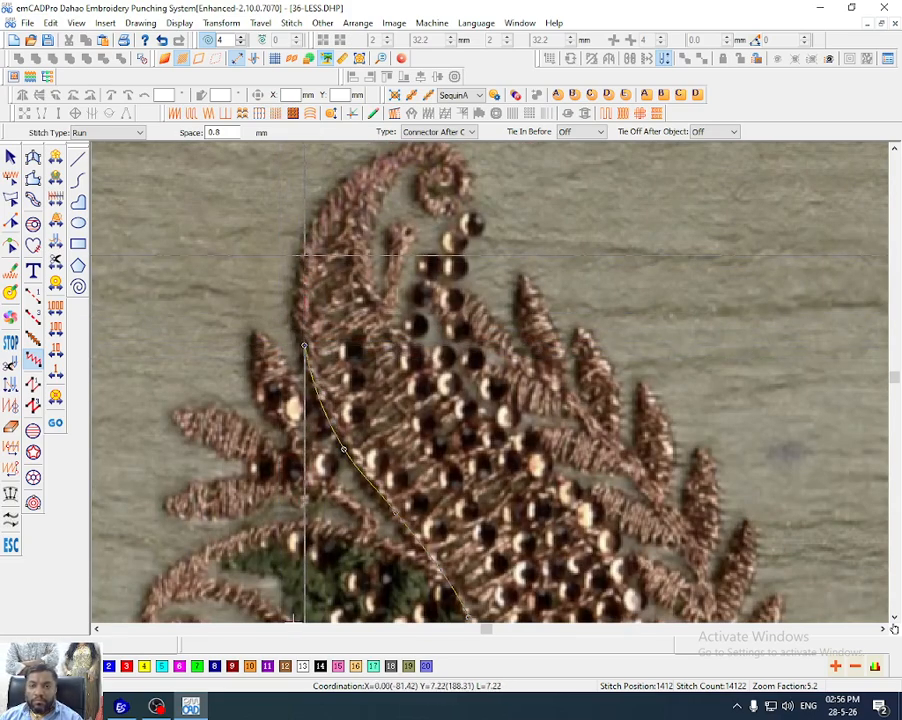
pyautogui.click(305, 256)
pyautogui.scroll(1, 300, 256)
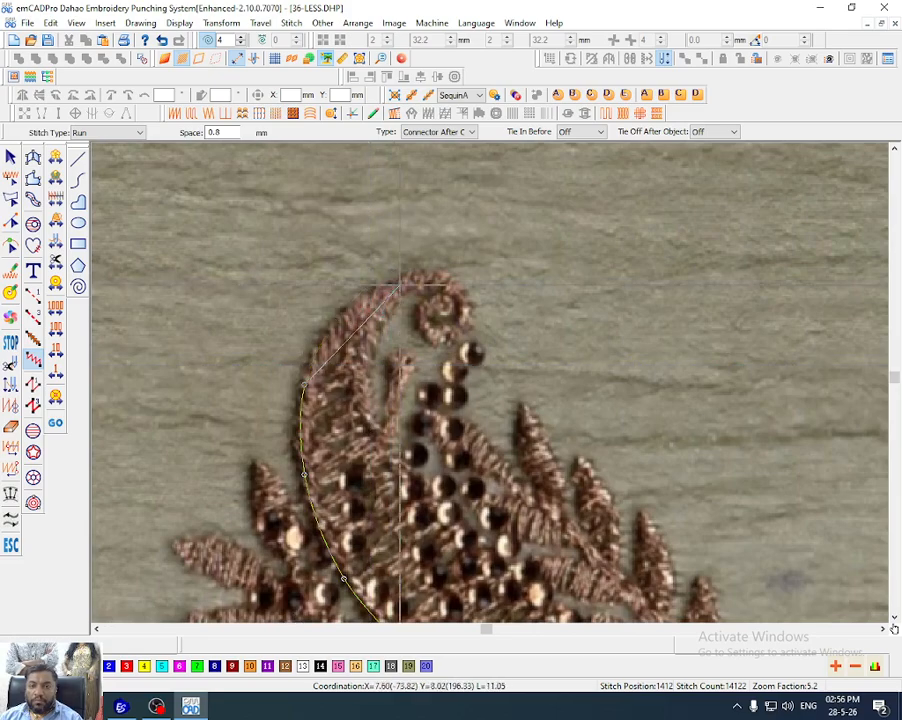
# Continue the Cord line from the tip down the body's leaf side to the green lobe, making the outline about 29 by 59 mm
pyautogui.scroll(-2, 322, 189)
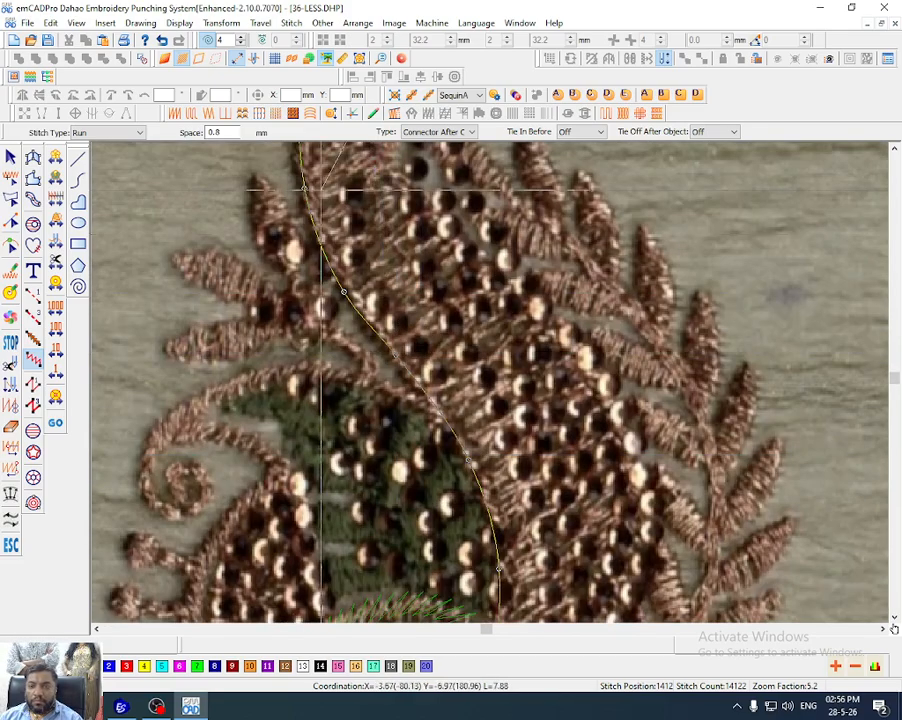
pyautogui.scroll(1, 322, 189)
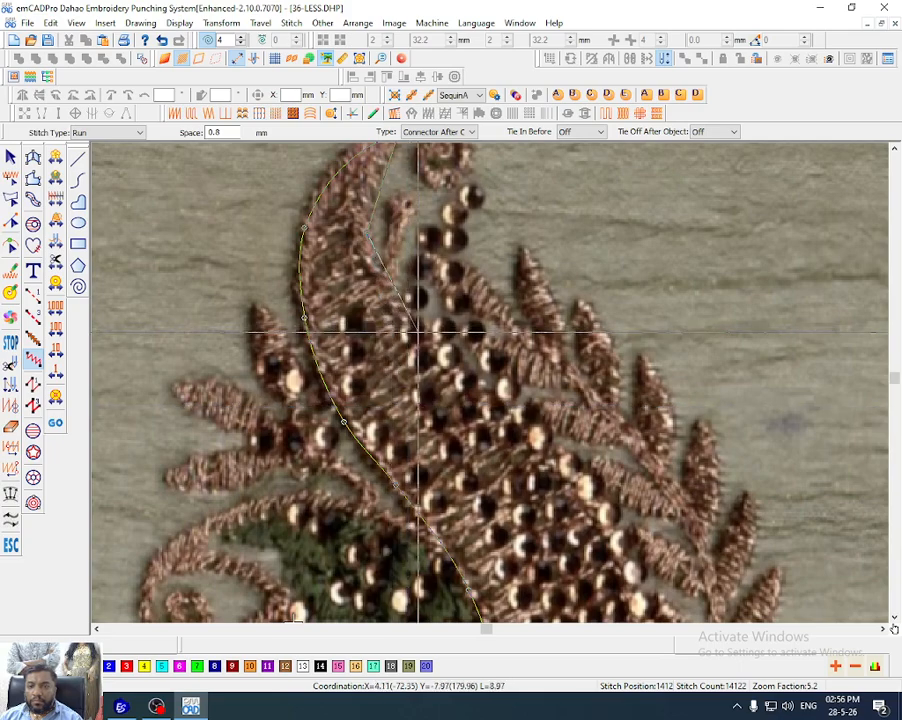
pyautogui.click(420, 331)
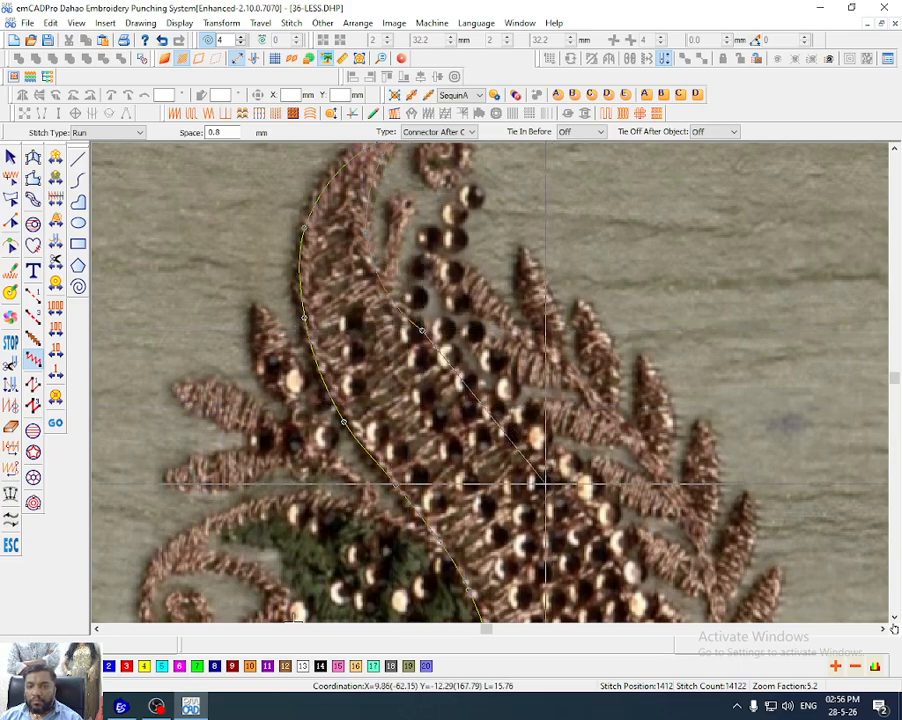
pyautogui.scroll(-1, 545, 484)
pyautogui.click(494, 258)
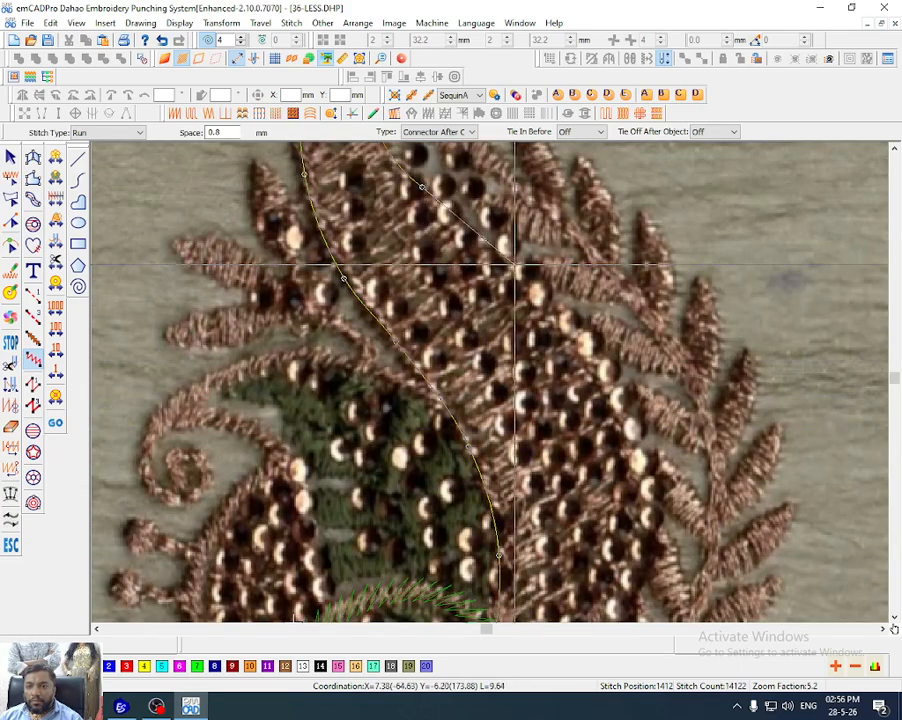
pyautogui.click(589, 347)
pyautogui.click(635, 466)
pyautogui.scroll(-1, 635, 465)
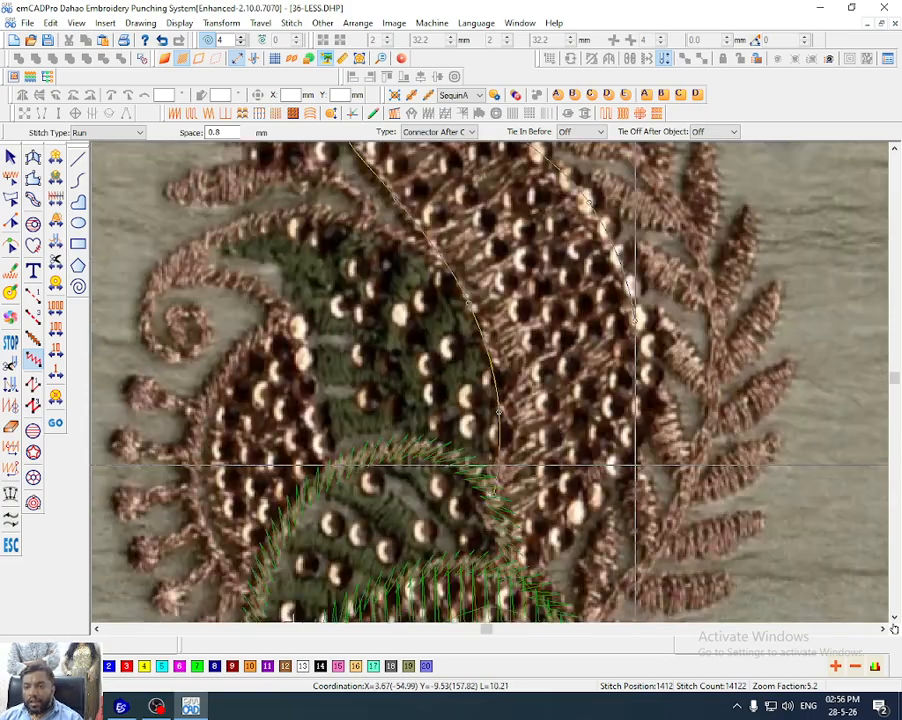
pyautogui.scroll(-1, 636, 465)
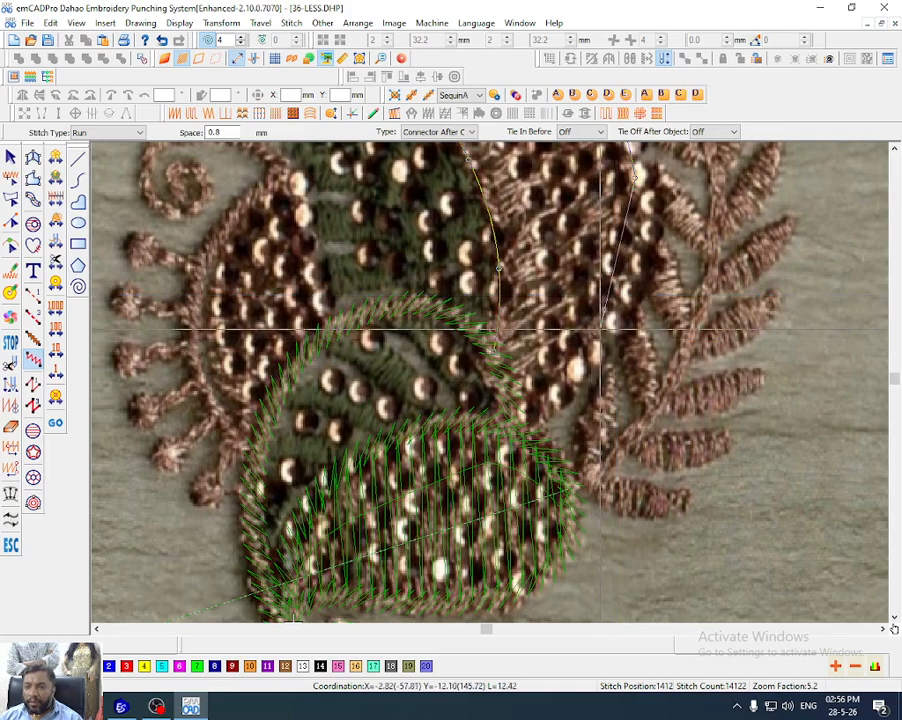
pyautogui.click(599, 325)
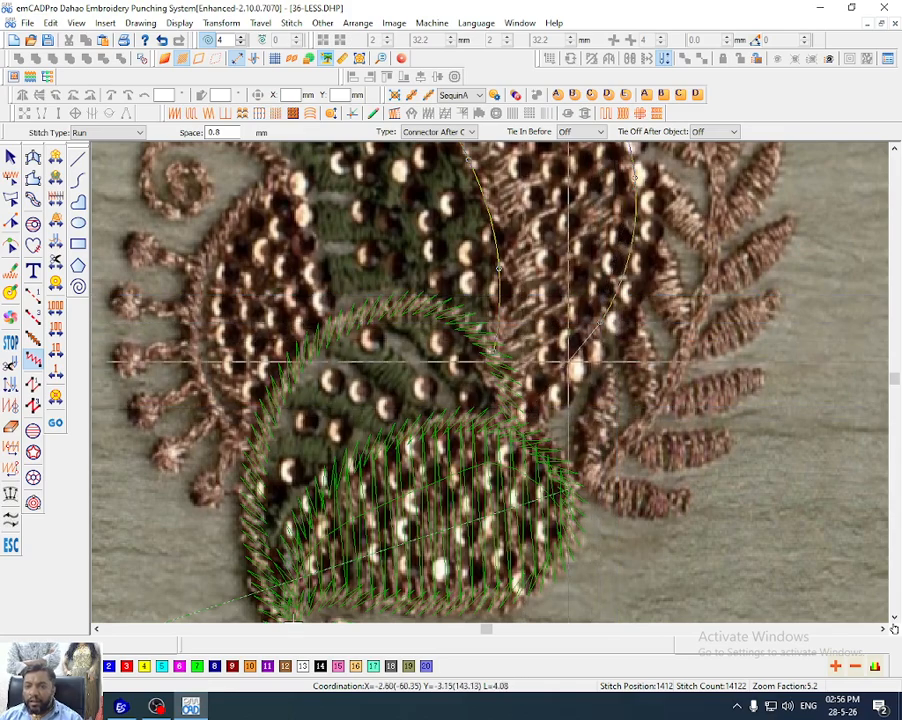
pyautogui.press('z')
pyautogui.moveTo(549, 293)
pyautogui.mouseDown()
pyautogui.moveTo(606, 395)
pyautogui.moveTo(612, 433)
pyautogui.mouseUp()
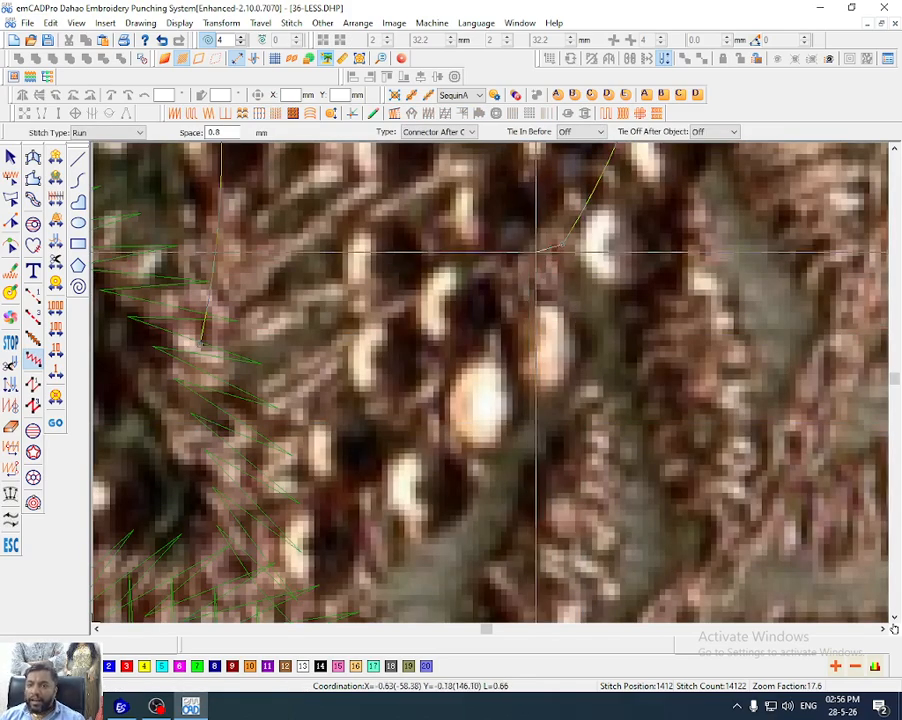
pyautogui.keyDown('ctrl'); pyautogui.scroll(-1, 525, 319); pyautogui.keyUp('ctrl')
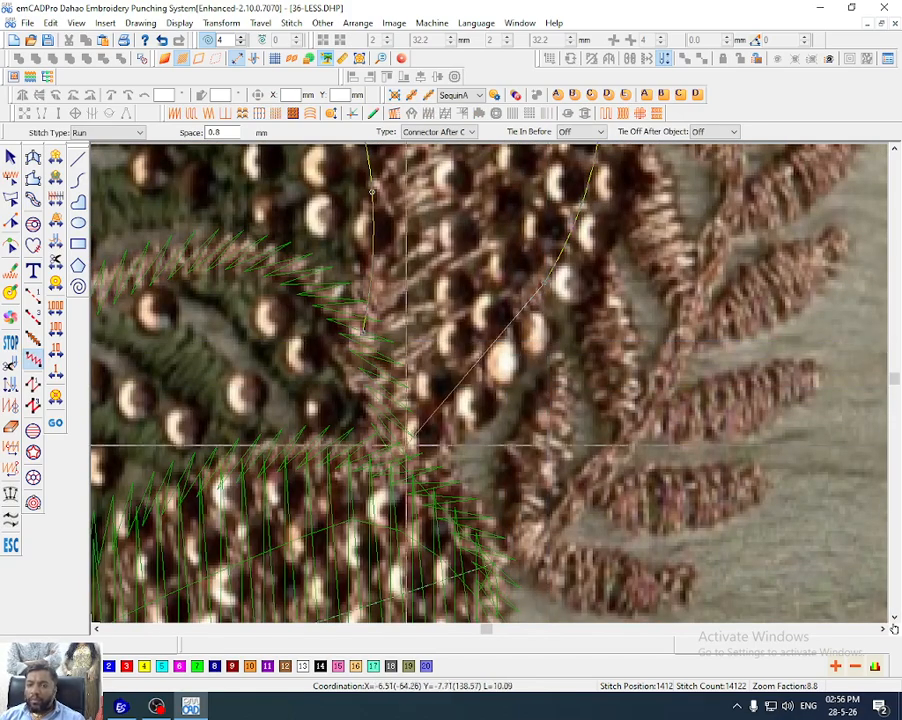
pyautogui.press('Return')
# Hide the reference photo and adjust the curve points of the body's Cord outline for smoother edges
pyautogui.hotkey('shift', 'z')
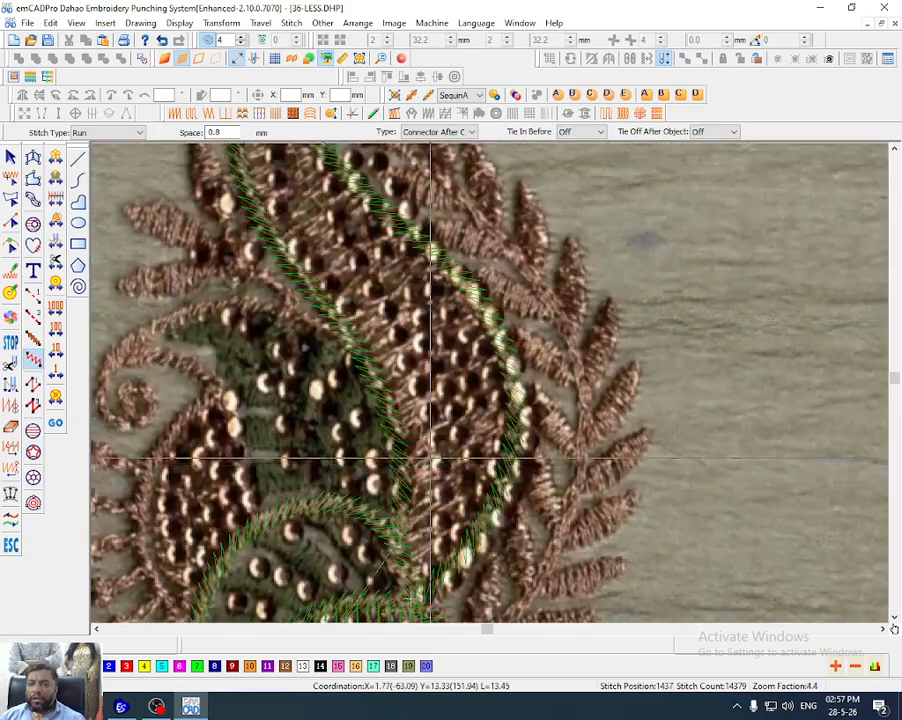
pyautogui.scroll(-1, 430, 458)
pyautogui.press('d')
pyautogui.scroll(1, 363, 434)
pyautogui.press('h')
pyautogui.scroll(-1, 551, 370)
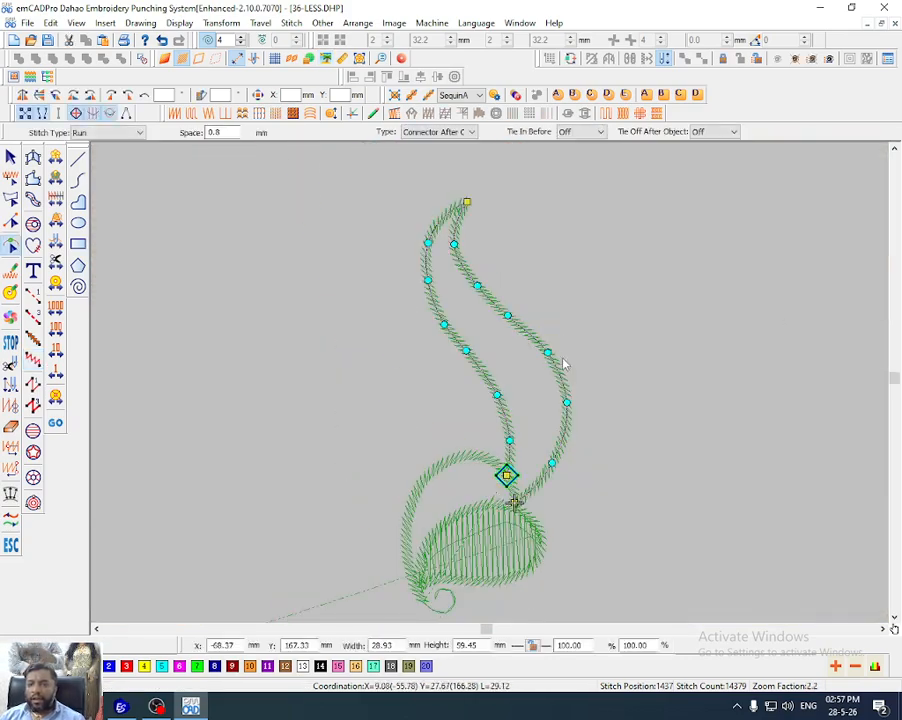
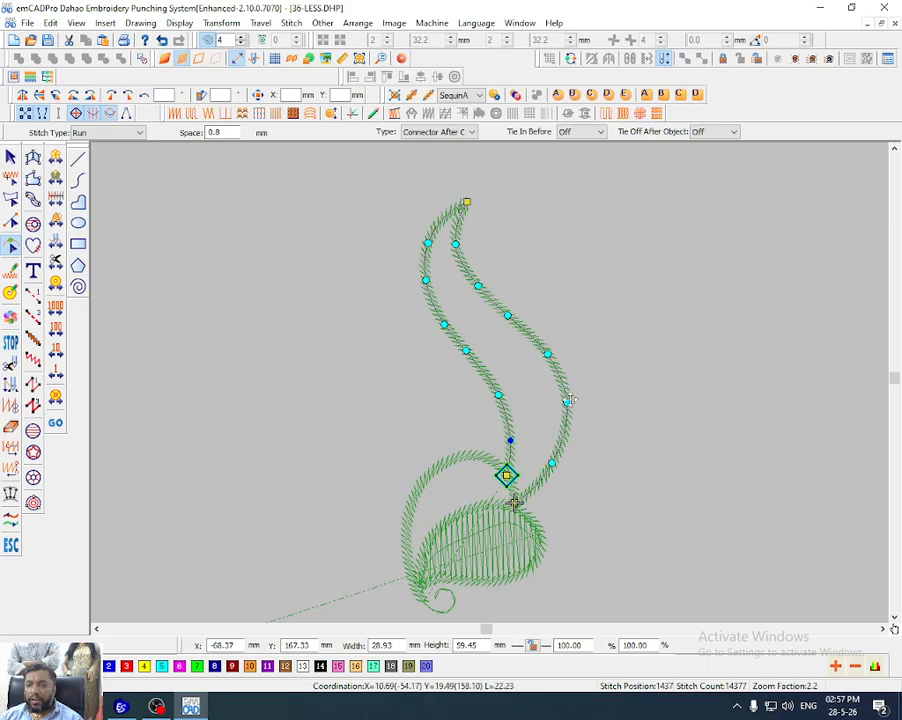
pyautogui.press('Escape')
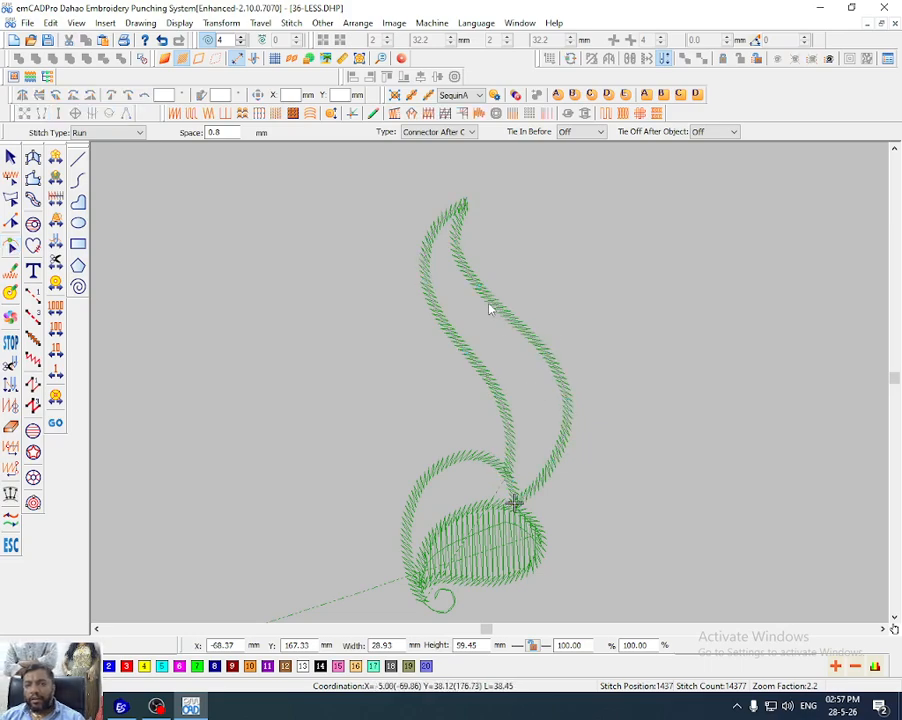
# Select the body's Cord outline and duplicate it in place
pyautogui.press('d')
pyautogui.click(489, 313)
pyautogui.press('d')
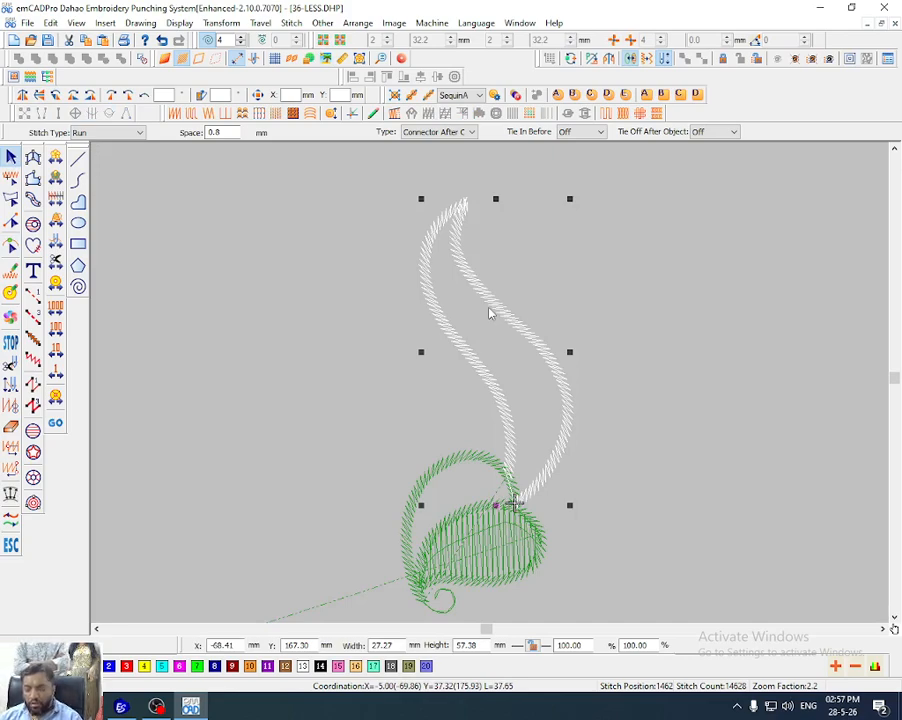
# Convert the duplicated body outline into a Run line with 2.5 mm run length
pyautogui.press('space')
pyautogui.press('space')
pyautogui.click(493, 313)
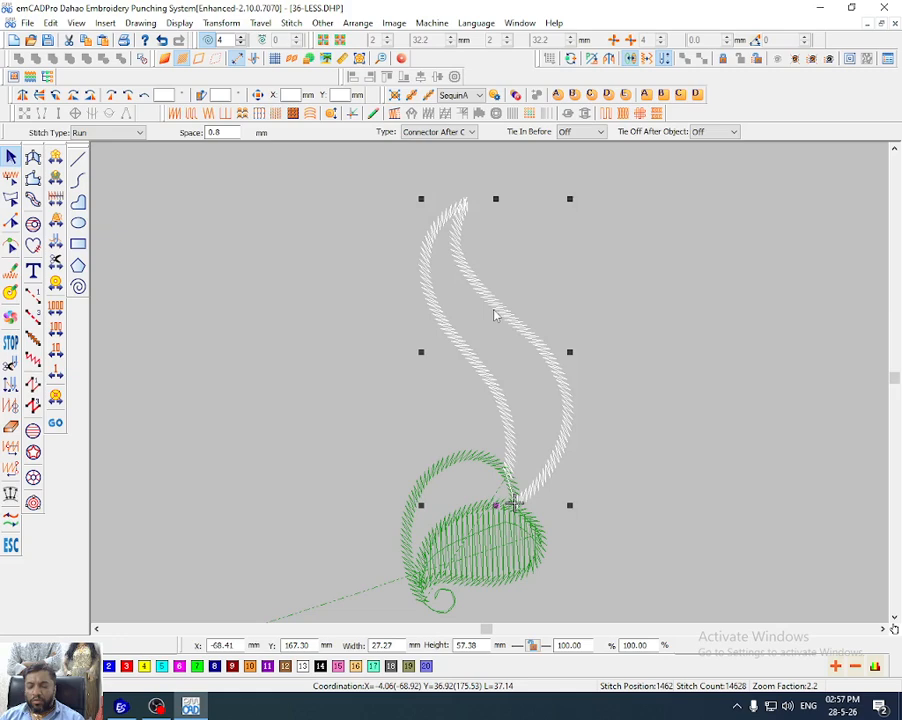
pyautogui.press('d')
pyautogui.press('space')
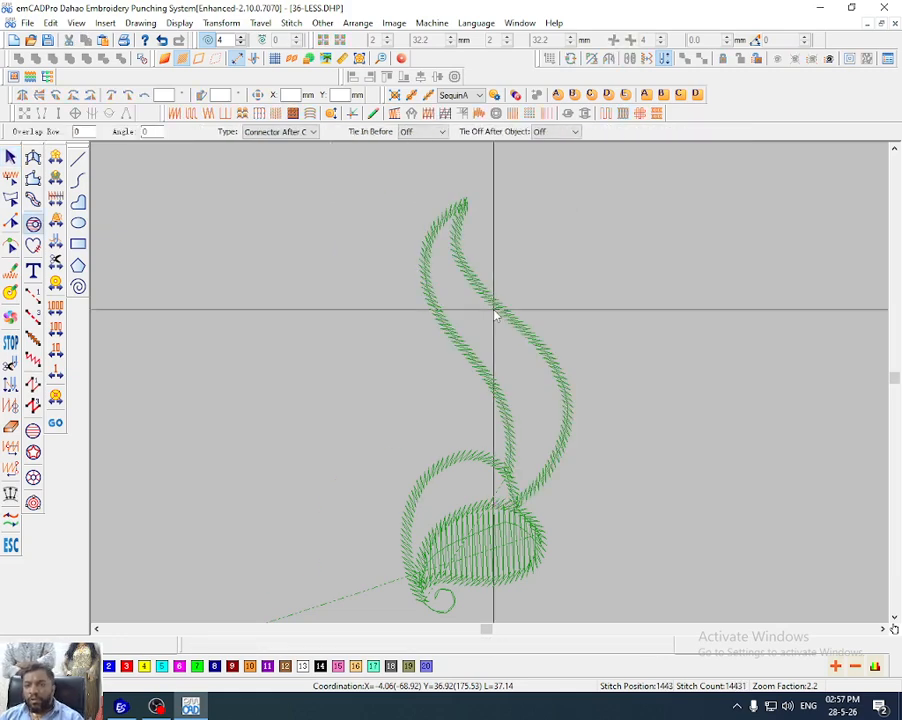
pyautogui.press('space')
pyautogui.click(493, 315)
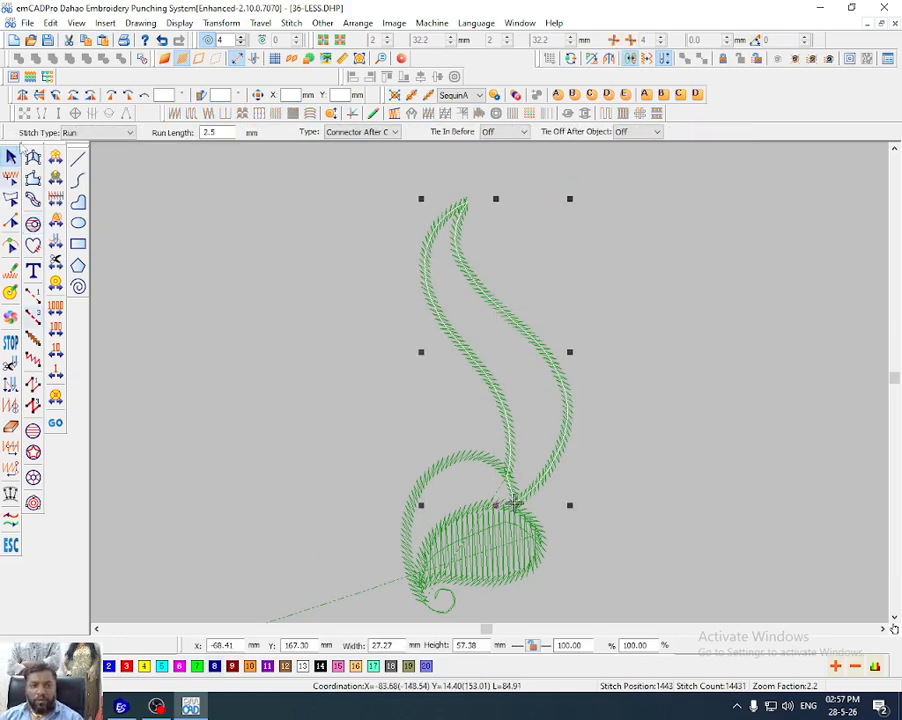
pyautogui.press('space')
pyautogui.press('space')
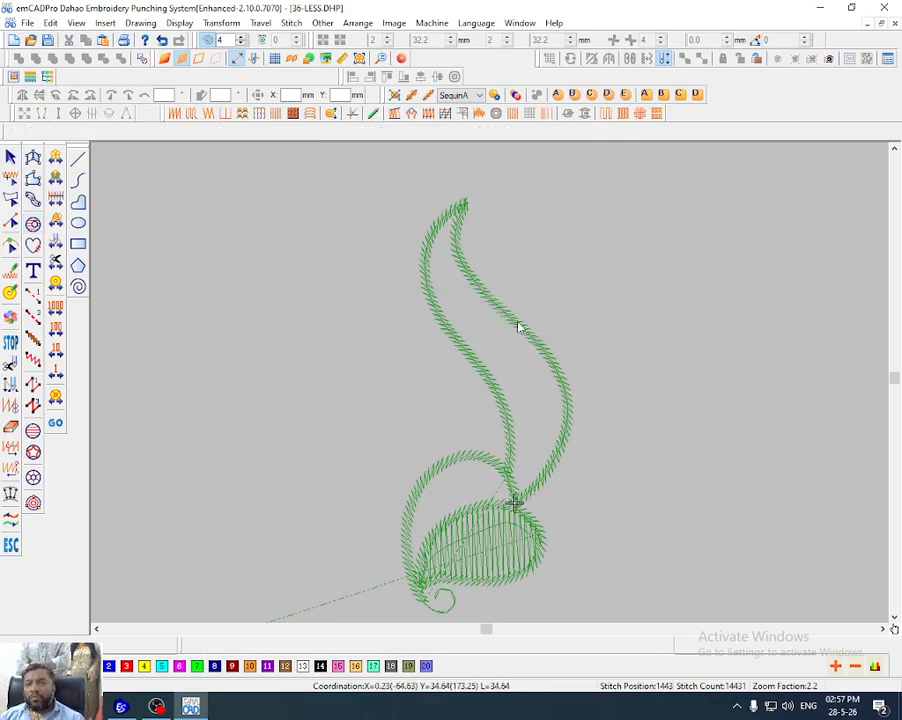
# Isolate the body's Run line copy and edit its lower end point to form a closed outline
pyautogui.click(519, 327)
pyautogui.press('b')
pyautogui.moveTo(372, 306); pyautogui.dragTo(525, 531)
pyautogui.press('s')
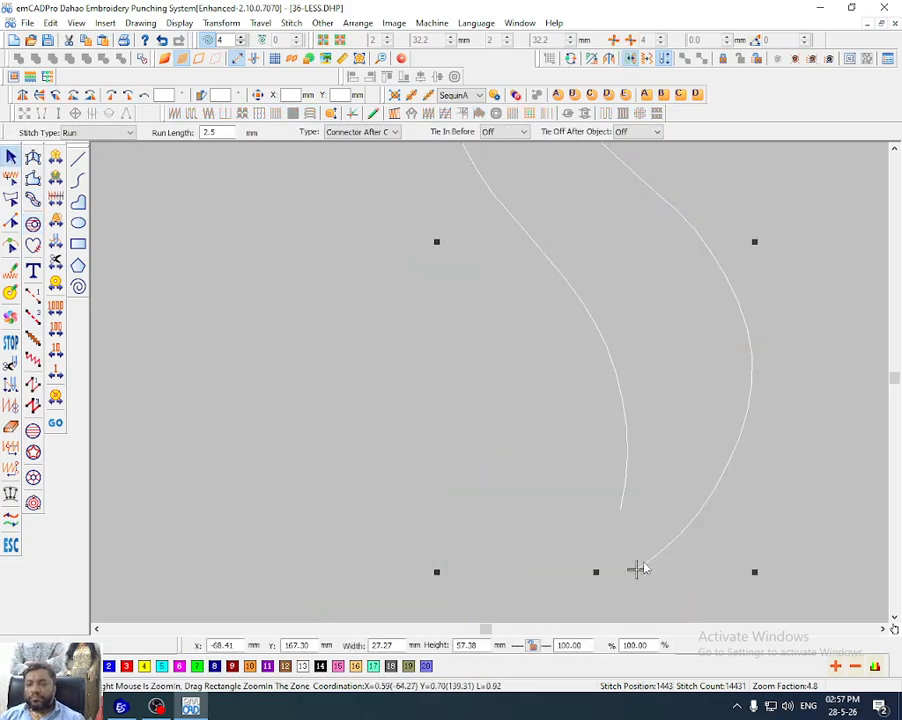
pyautogui.press('h')
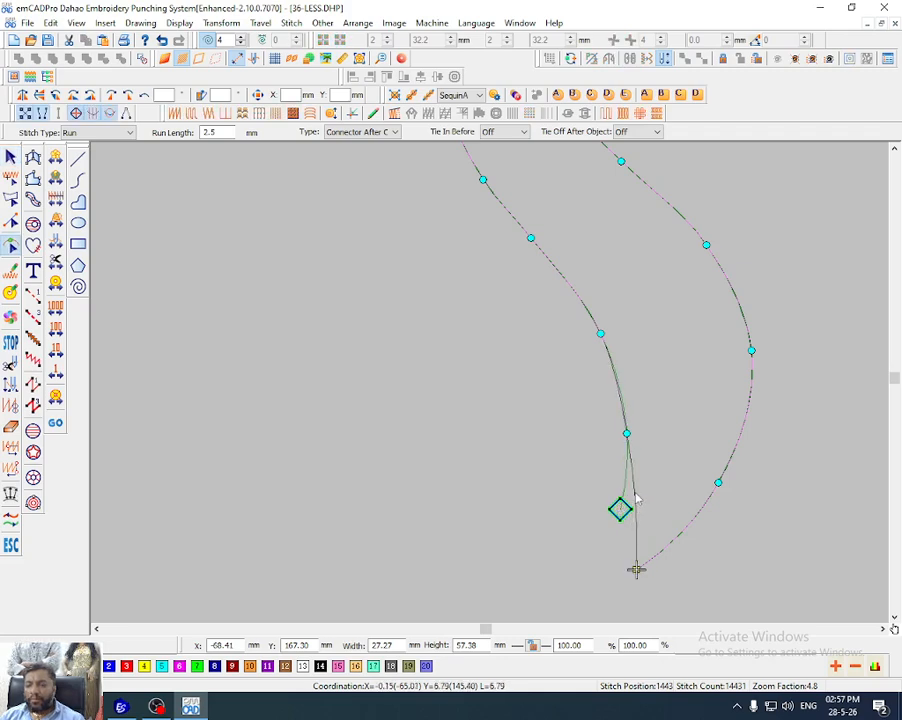
pyautogui.press('space')
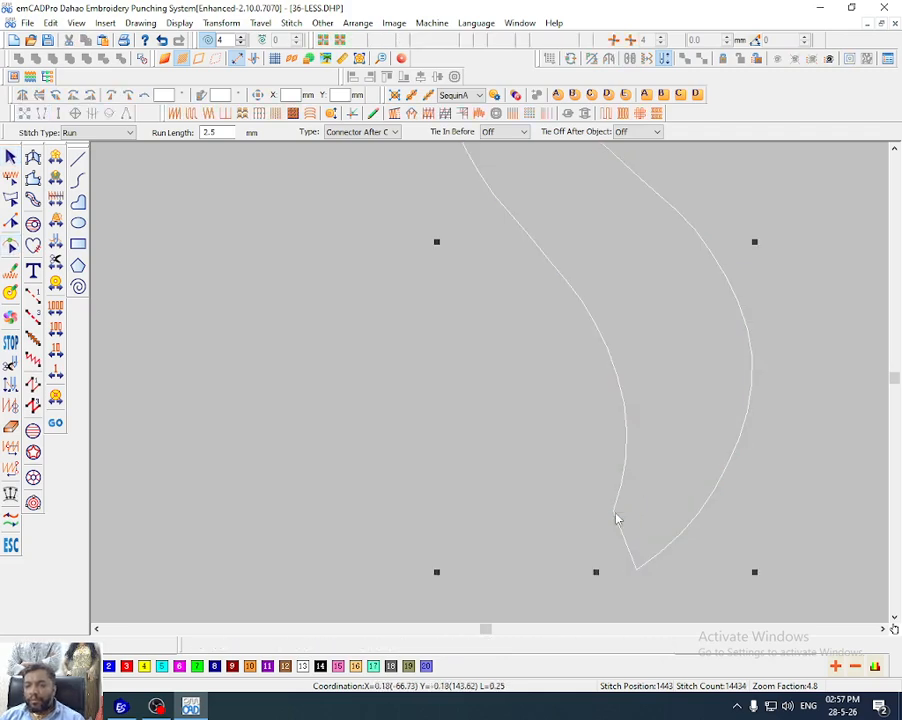
# Convert the closed body outline into a Complex Fill with Tatami stitch and 1.25 mm stitch distance
pyautogui.press('space')
pyautogui.press('space')
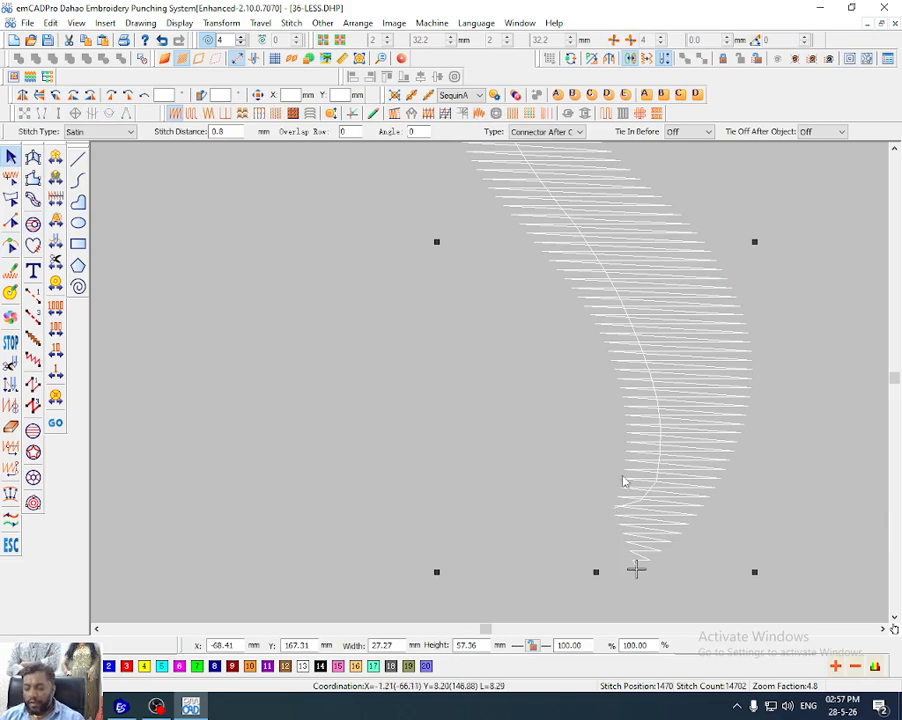
pyautogui.doubleClick(619, 482)
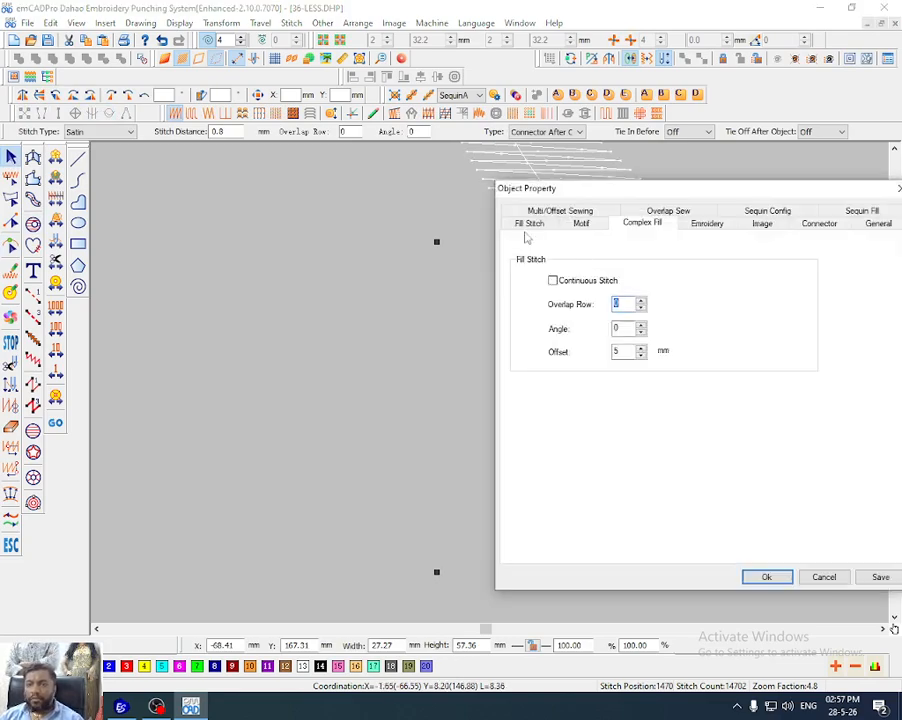
pyautogui.click(529, 223)
pyautogui.click(592, 249)
pyautogui.click(574, 266)
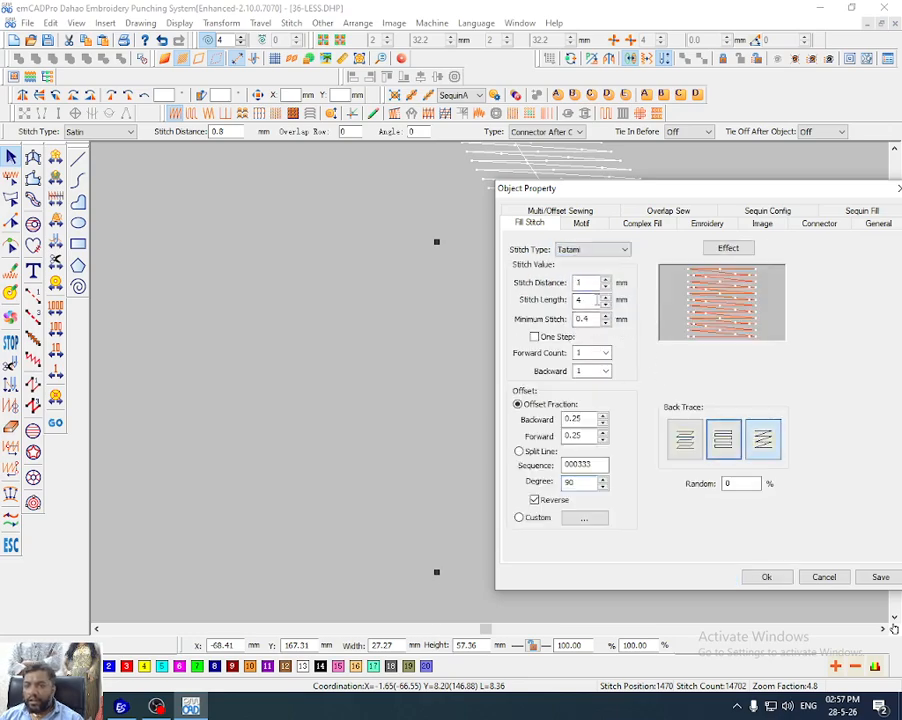
pyautogui.write('1.25')
pyautogui.press('Return')
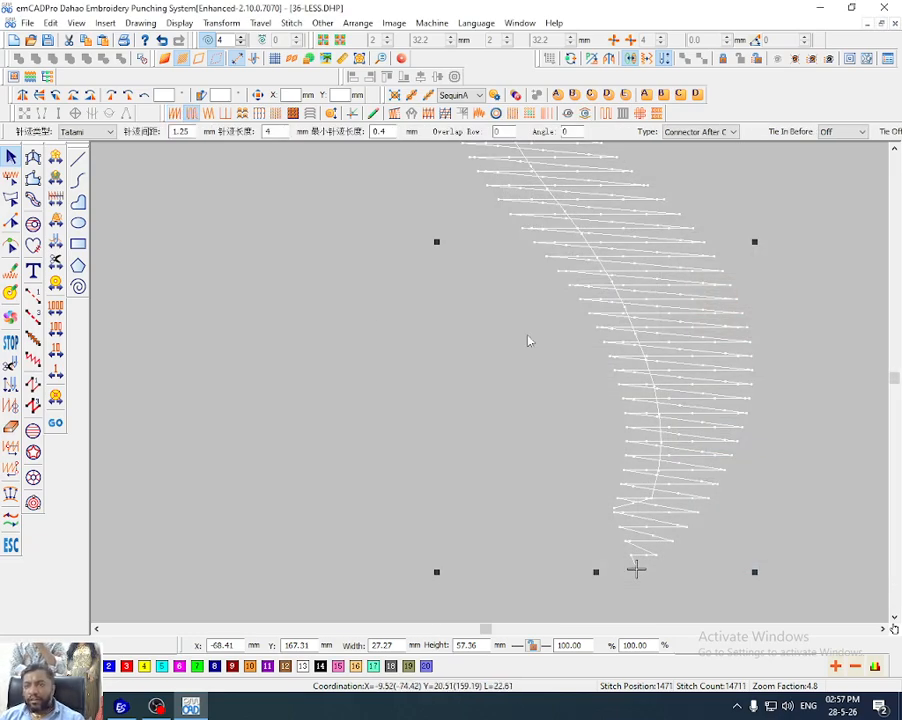
# Show all objects over the reference photo and examine the direction of the body's fill stitches
pyautogui.click(559, 410)
pyautogui.press('d')
pyautogui.scroll(-1, 672, 302)
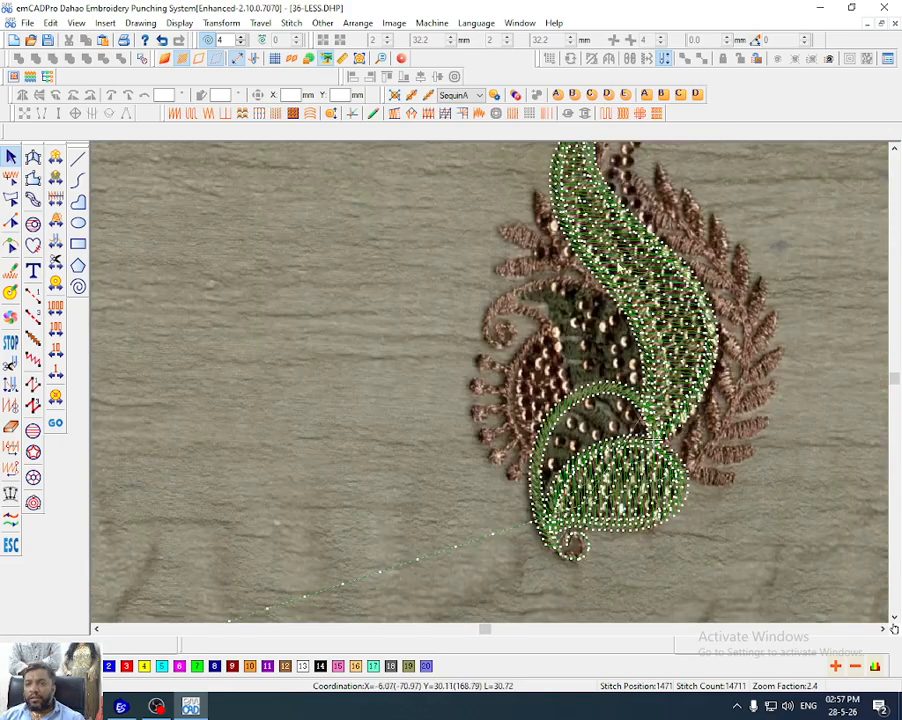
pyautogui.press('z')
pyautogui.moveTo(572, 218); pyautogui.dragTo(695, 348)
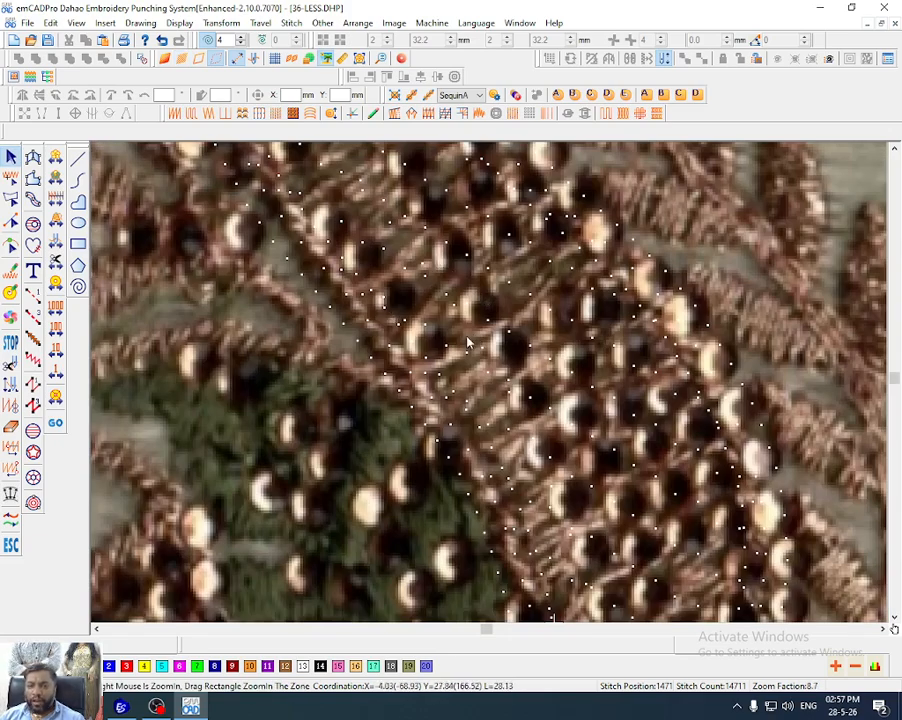
pyautogui.press('d')
pyautogui.scroll(-1, 520, 382)
# Slant the body's Tatami fill by drawing a stitch-direction line rising diagonally across its middle
pyautogui.click(517, 381)
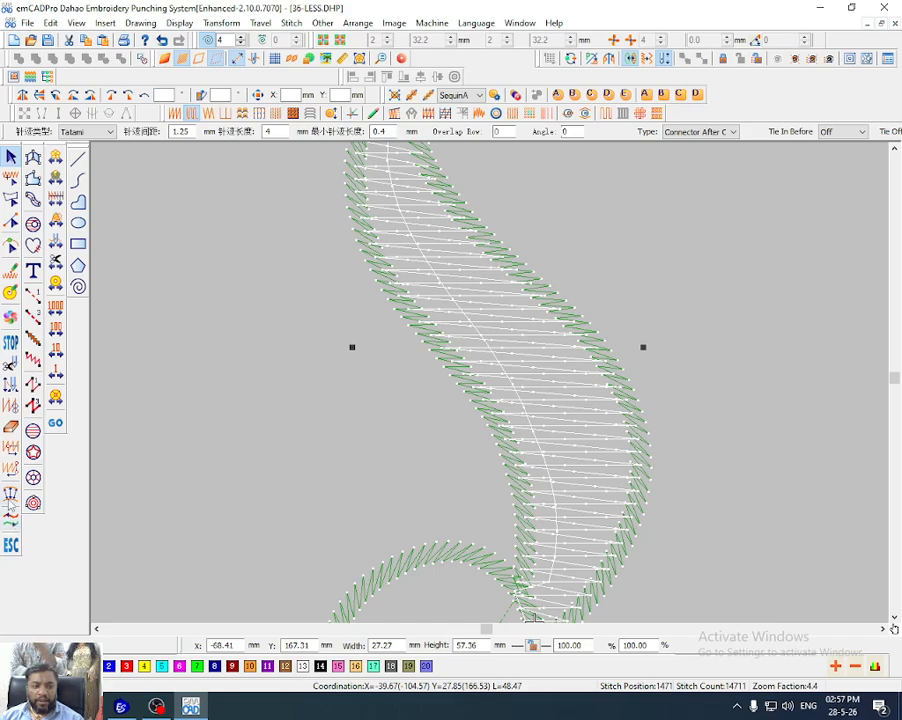
pyautogui.click(10, 494)
pyautogui.click(371, 432)
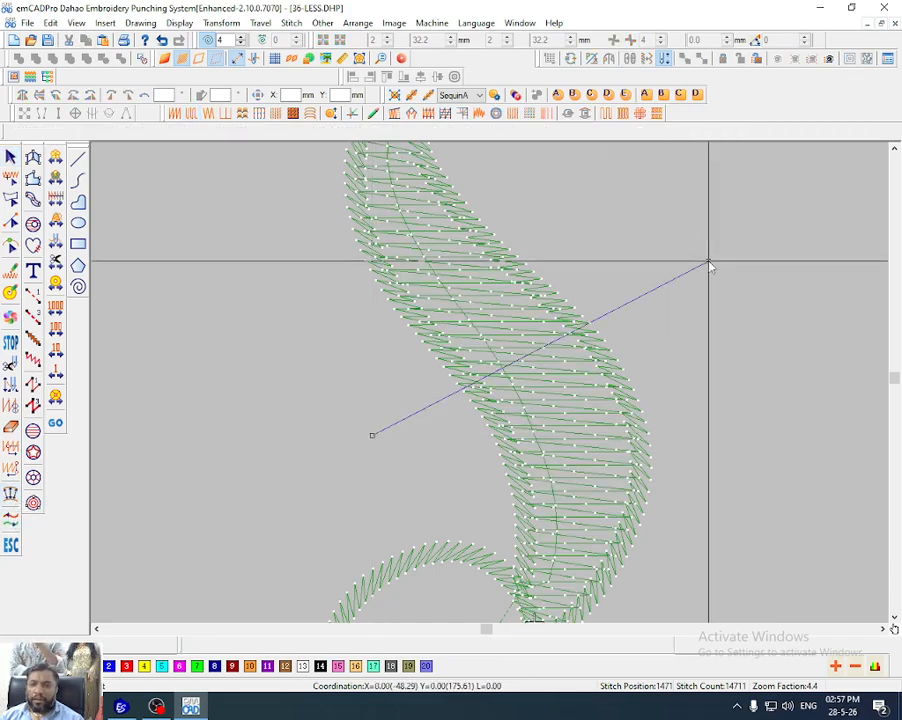
pyautogui.click(705, 265)
pyautogui.press('d')
pyautogui.press('d')
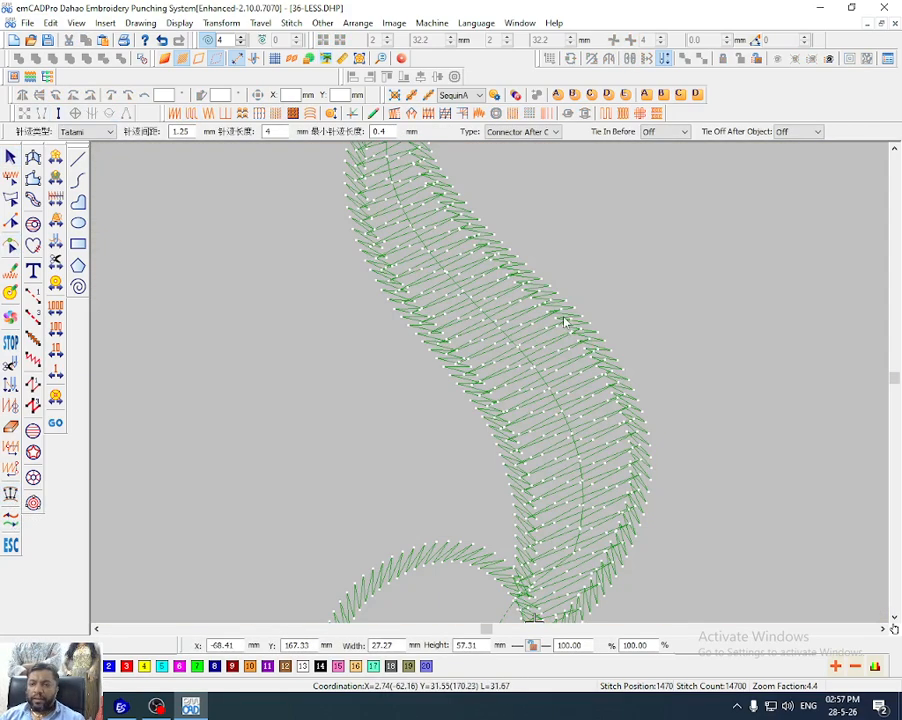
# Delete the body's Cord outline and undo the deletion
pyautogui.click(567, 312)
pyautogui.click(573, 311)
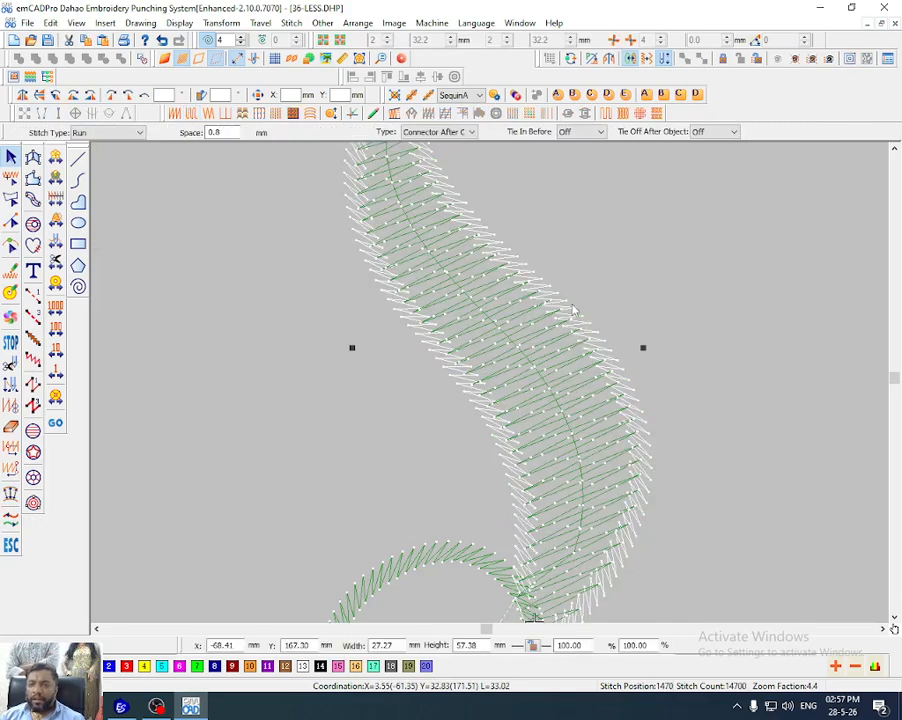
pyautogui.press('Delete')
pyautogui.hotkey('ctrl', 'z')
# Display the stitches as realistic thread without point markers and show the reference photo behind the motif
pyautogui.press('t')
pyautogui.press('b')
pyautogui.moveTo(474, 228); pyautogui.dragTo(545, 335)
pyautogui.scroll(-4, 453, 314)
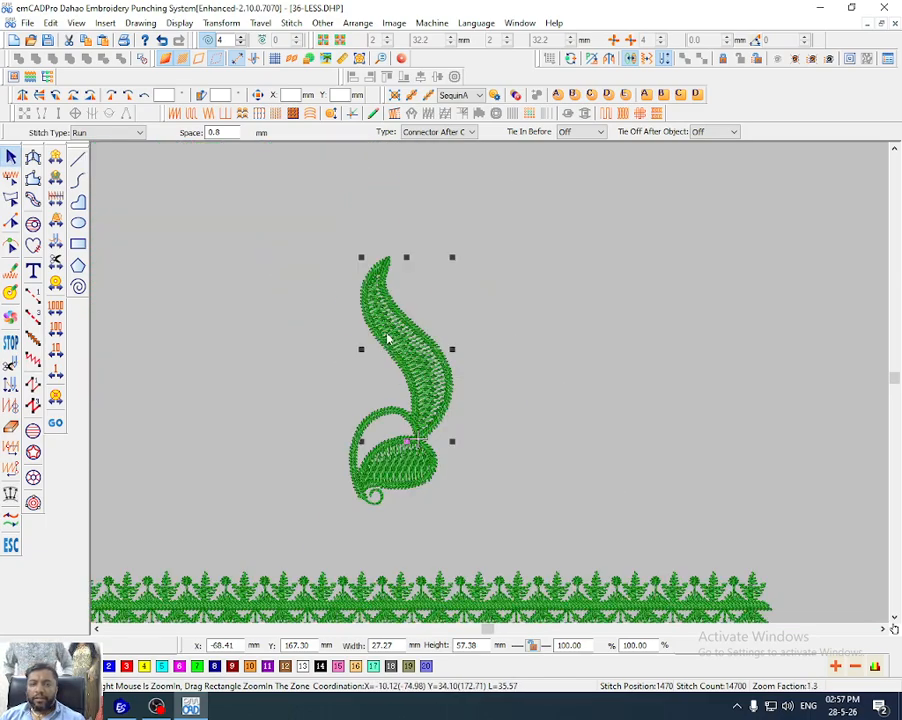
pyautogui.press('d')
pyautogui.moveTo(443, 465); pyautogui.dragTo(443, 465)
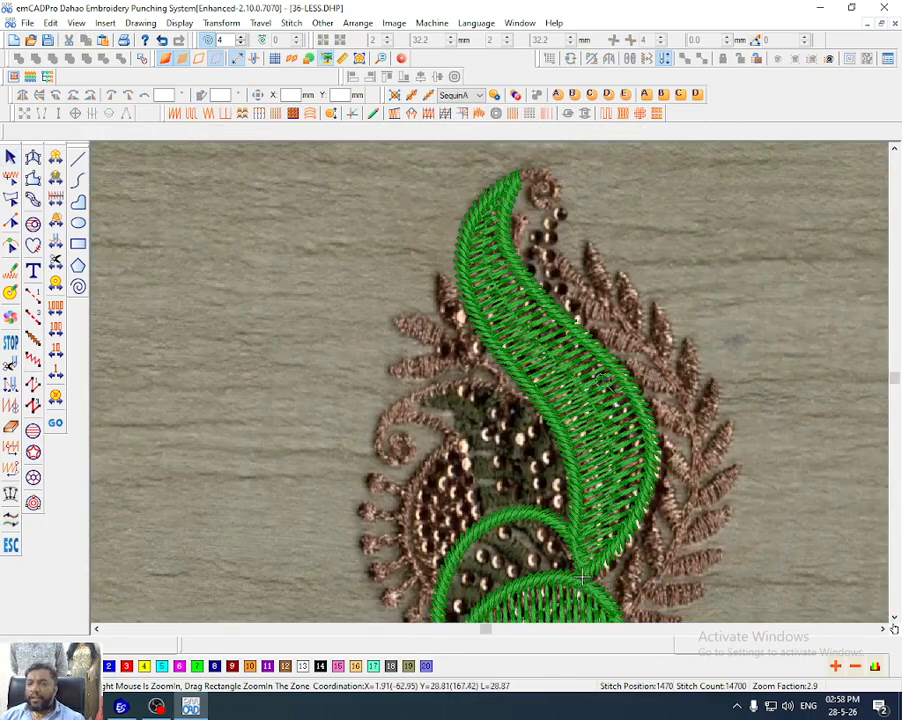
# Trace the outer leaf spray's stem as a Run line about 16 by 48 mm and adjust a curve point
pyautogui.moveTo(598, 379); pyautogui.dragTo(704, 650)
pyautogui.press('r')
pyautogui.click(440, 555)
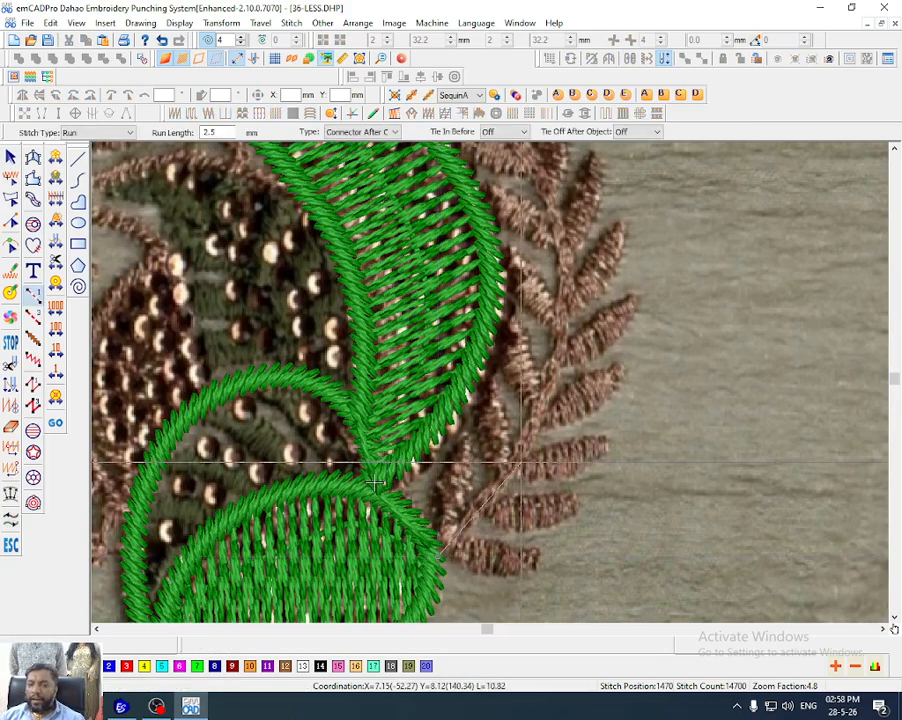
pyautogui.rightClick(523, 448)
pyautogui.rightClick(568, 279)
pyautogui.scroll(1, 568, 279)
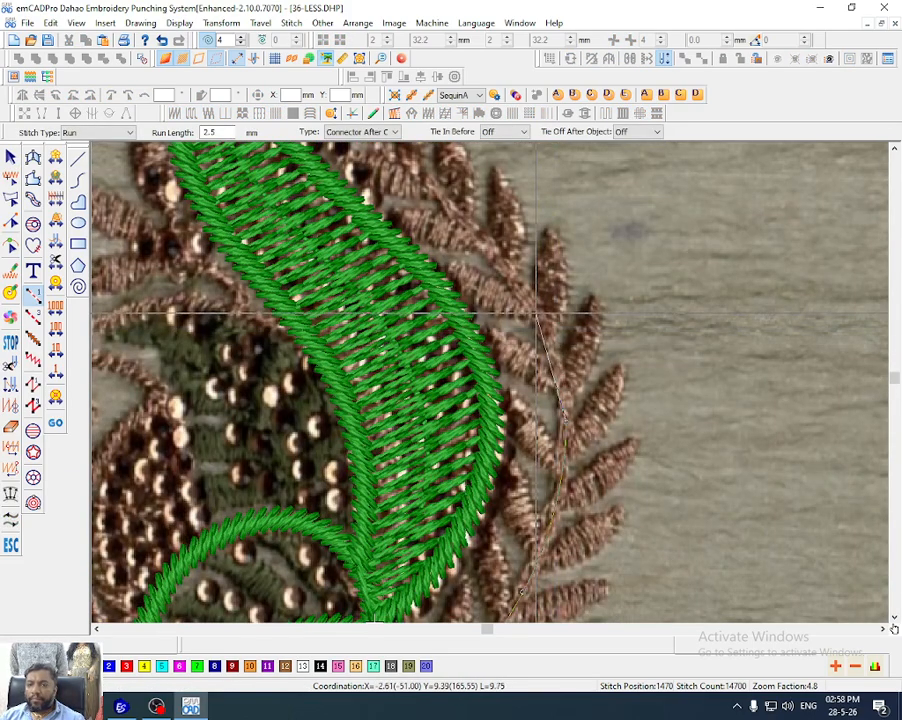
pyautogui.rightClick(535, 300)
pyautogui.scroll(1, 535, 300)
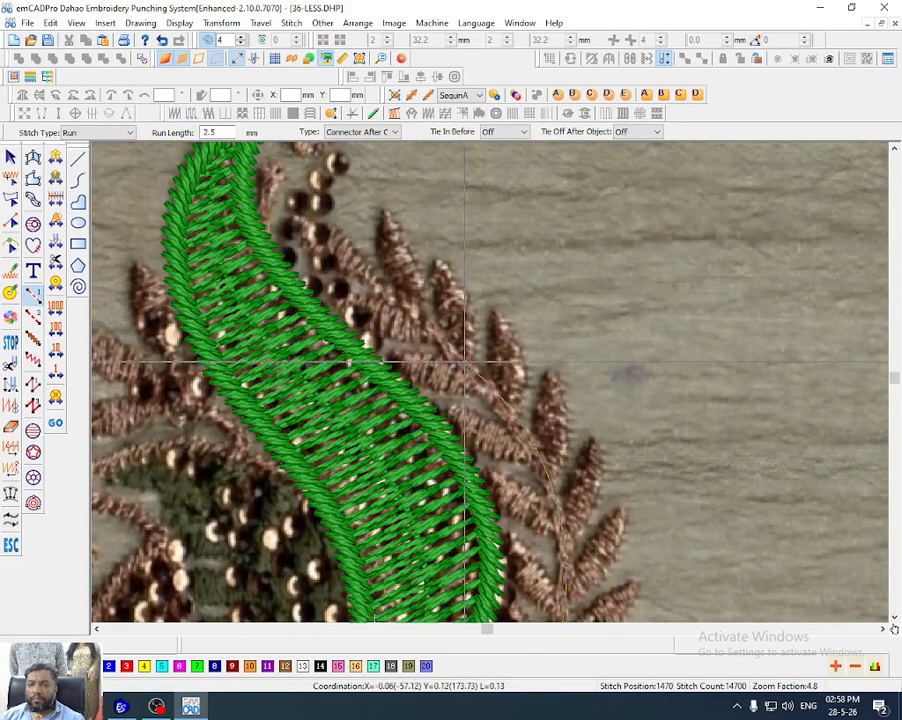
pyautogui.click(382, 292)
pyautogui.press('Return')
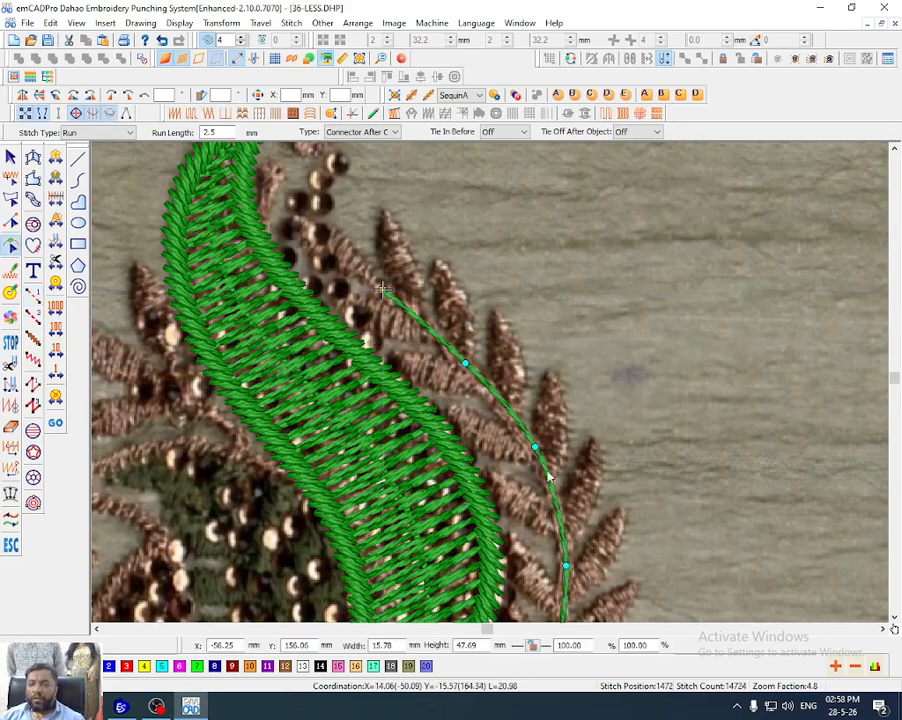
pyautogui.moveTo(534, 460); pyautogui.dragTo(532, 460)
pyautogui.scroll(-2, 280, 408)
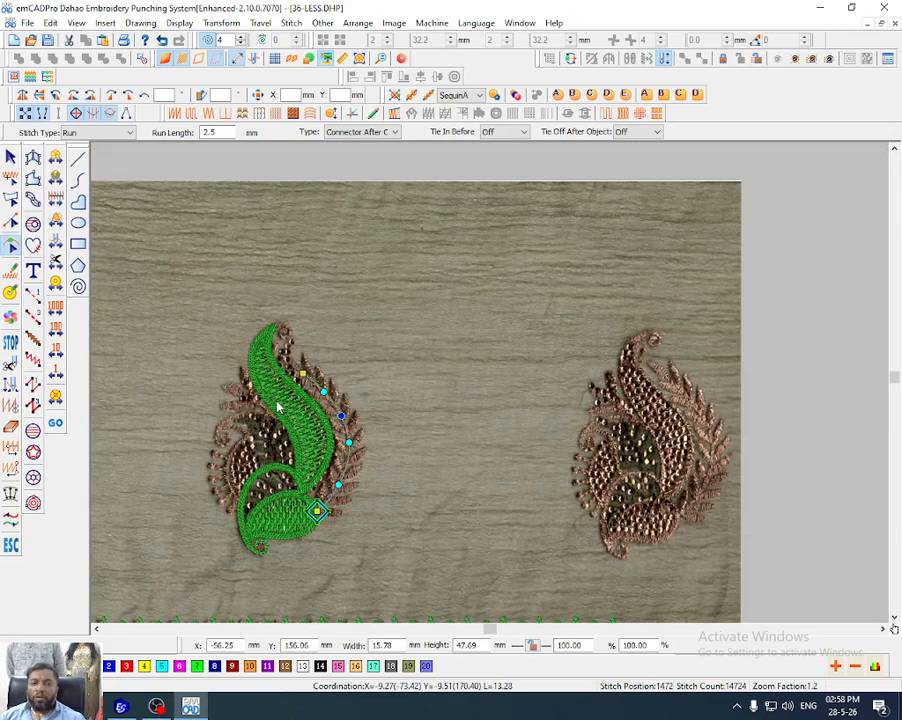
# Start a Run line at the green lobe's outline and trace the sequin pod's inner edge toward the scroll
pyautogui.press('z')
pyautogui.moveTo(178, 305); pyautogui.dragTo(328, 515)
pyautogui.press('z')
pyautogui.moveTo(421, 410); pyautogui.dragTo(547, 583)
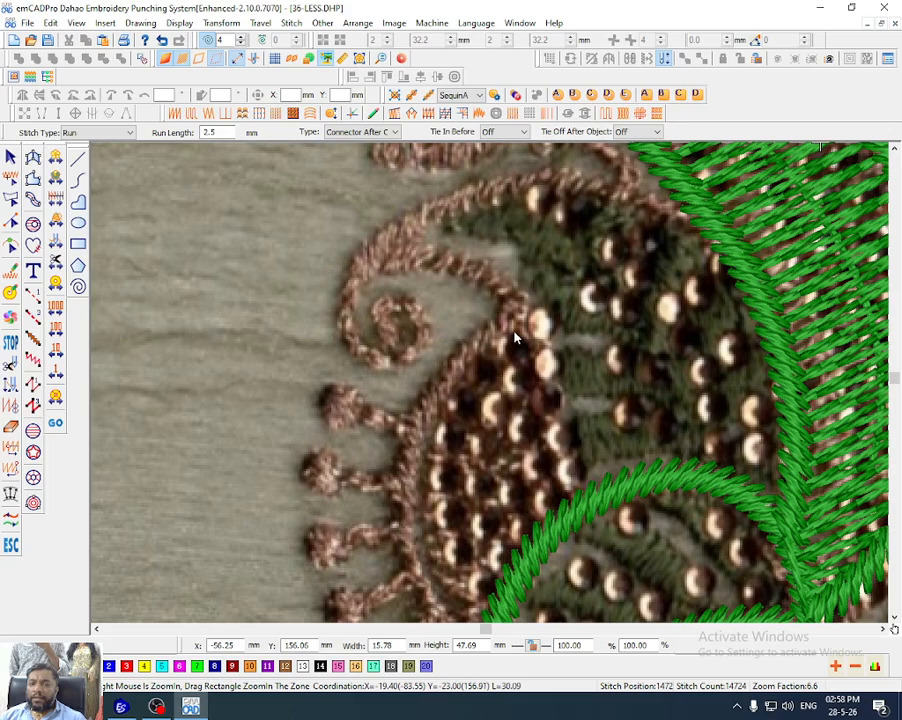
pyautogui.press('1')
pyautogui.click(575, 498)
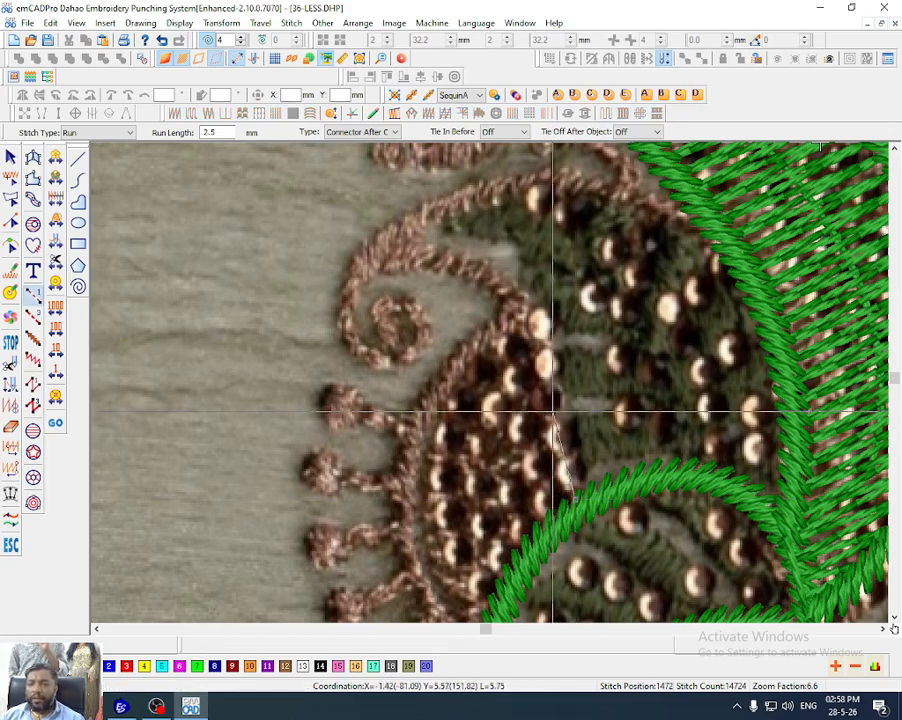
pyautogui.rightClick(543, 405)
pyautogui.rightClick(522, 310)
pyautogui.rightClick(437, 259)
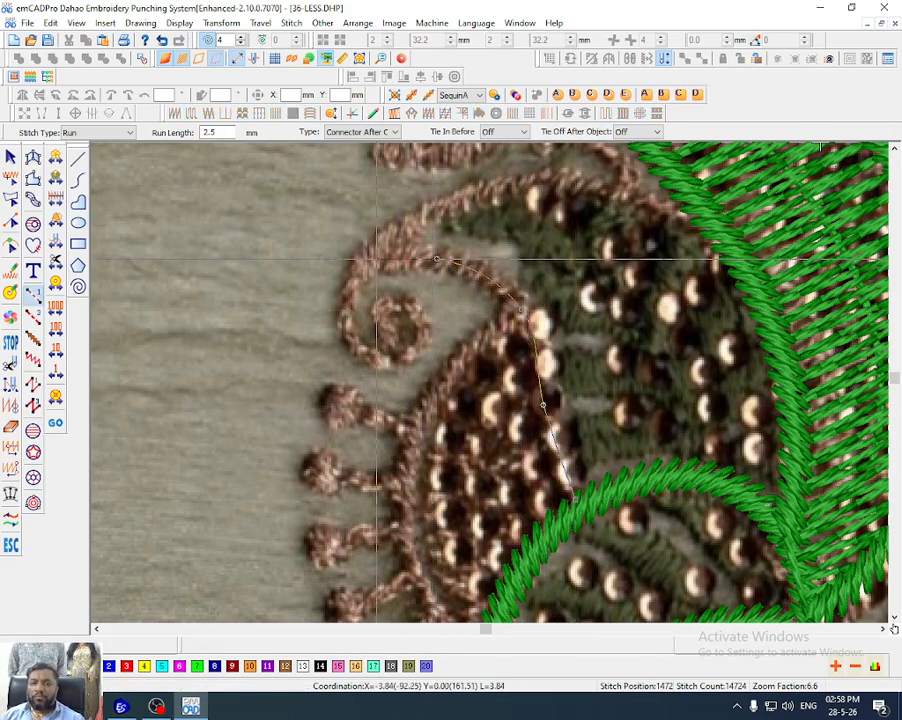
# Corner the Run line at the scroll and continue it along the dark green area's upper edge to the body
pyautogui.click(366, 261)
pyautogui.rightClick(461, 201)
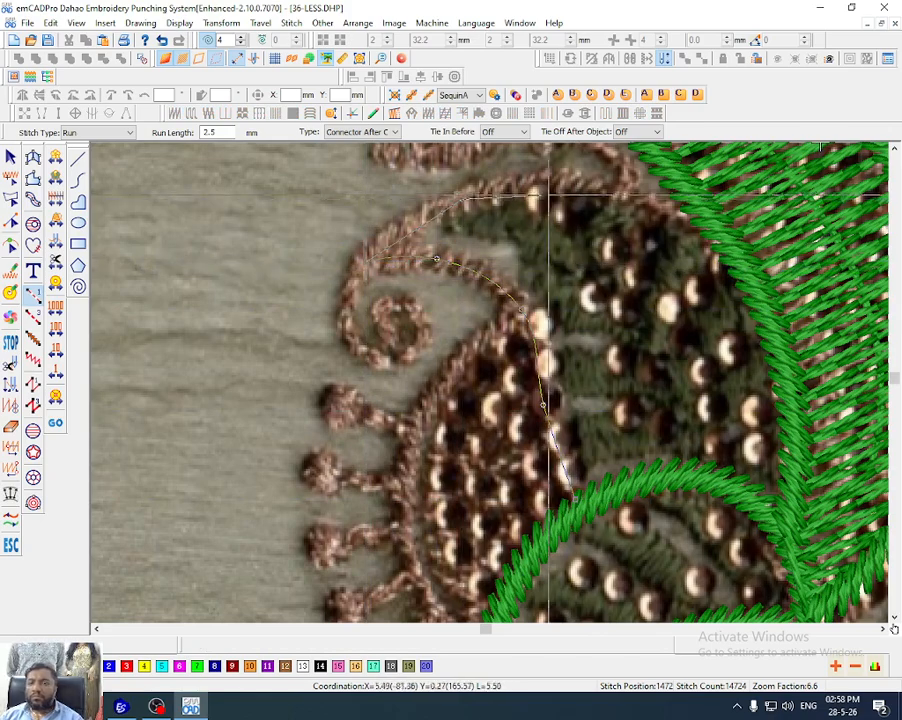
pyautogui.rightClick(633, 198)
pyautogui.click(721, 241)
pyautogui.press('Return')
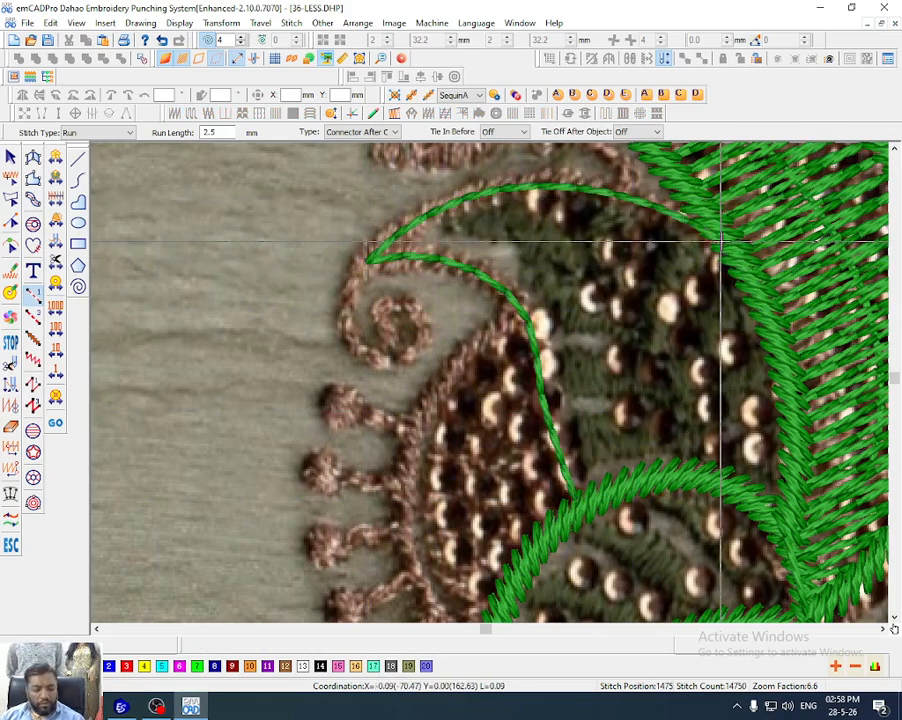
# Convert the dark green area's outline to Cord with 0.8 mm spacing and adjust the curve point beside the pod
pyautogui.press('Escape')
pyautogui.press('3')
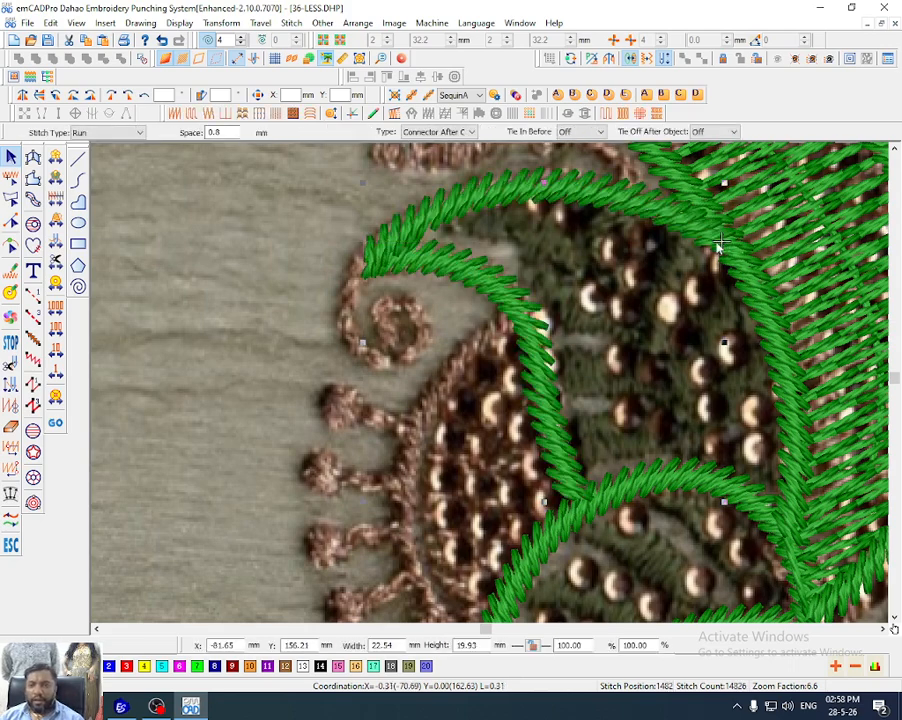
pyautogui.press('h')
pyautogui.click(557, 427)
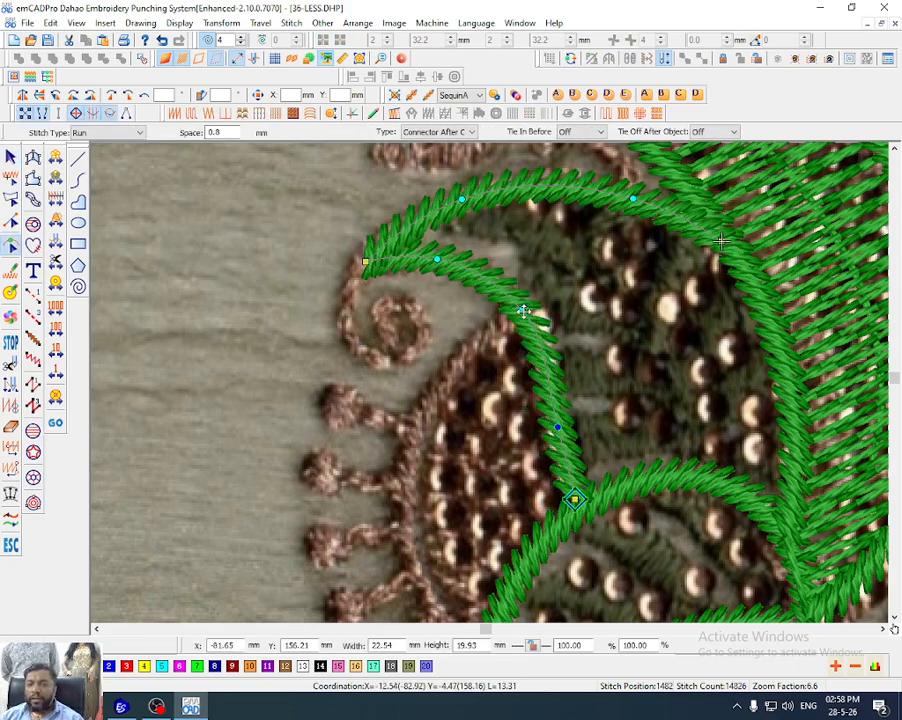
# Trace the sequin pod's outer edge as a 0.8 mm Cord line curving down to the lobe's outline
pyautogui.press('Escape')
pyautogui.press('space')
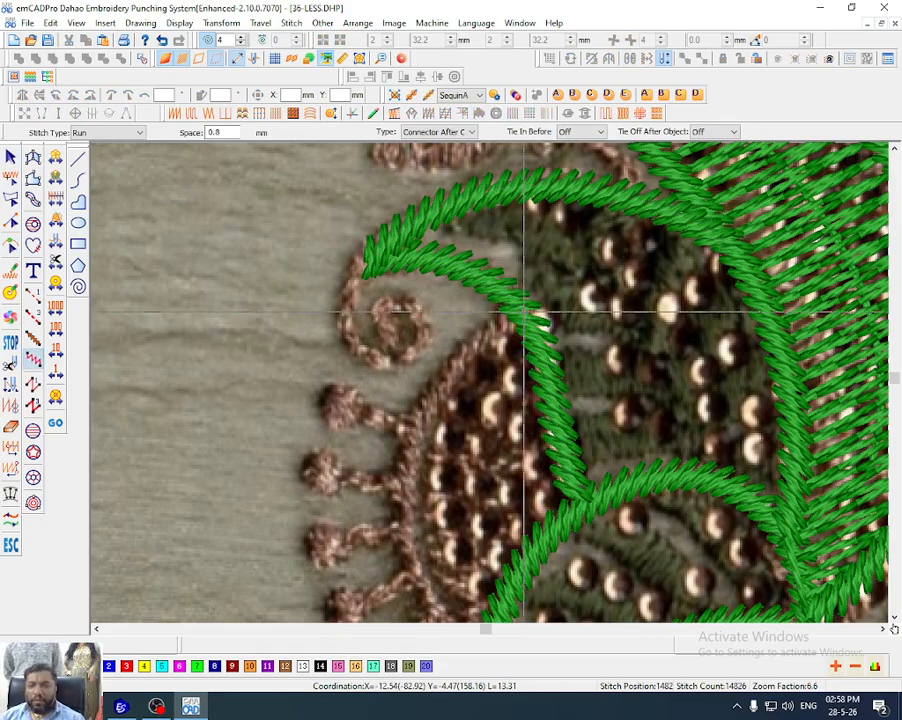
pyautogui.click(523, 313)
pyautogui.click(403, 496)
pyautogui.scroll(-3, 403, 496)
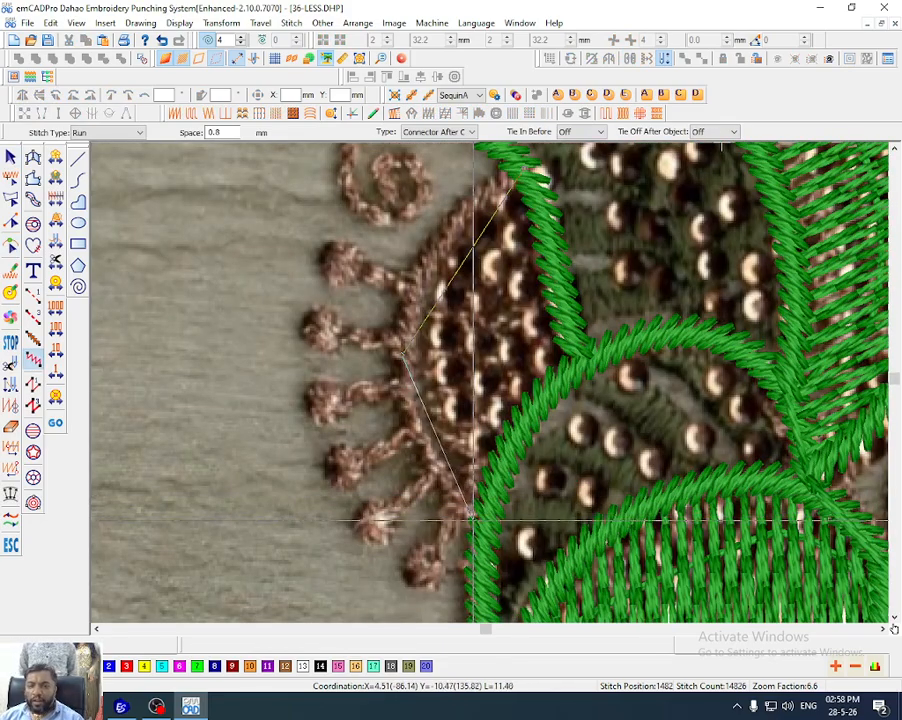
pyautogui.click(475, 524)
pyautogui.press('Return')
pyautogui.press('Escape')
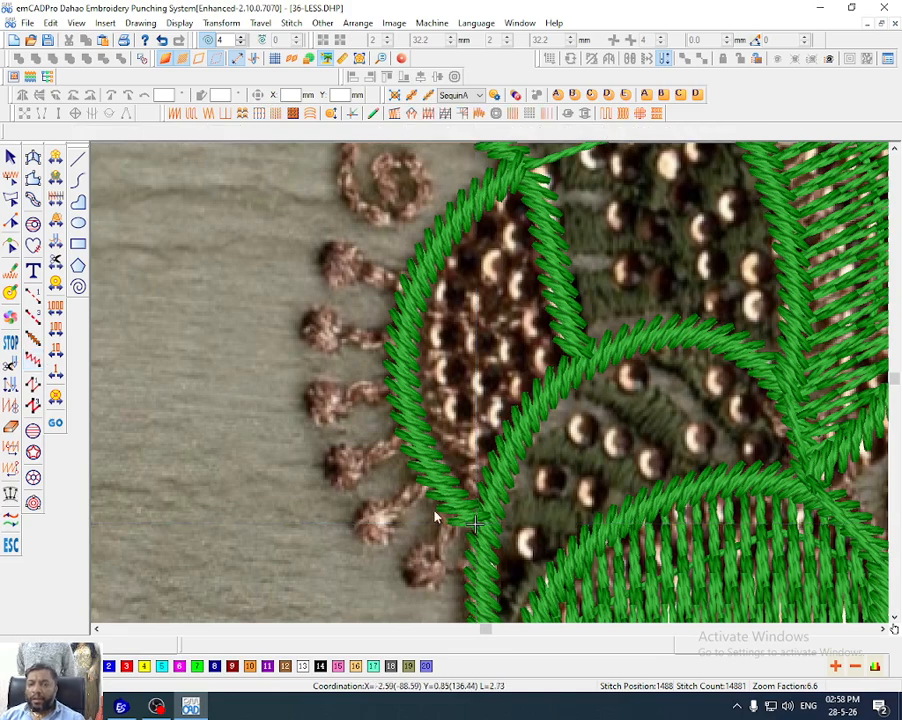
# Finish the stem at the pod's second-lowest knot and cover the knot with a circular Zigzag fill about 3.1 mm wide
pyautogui.click(395, 508)
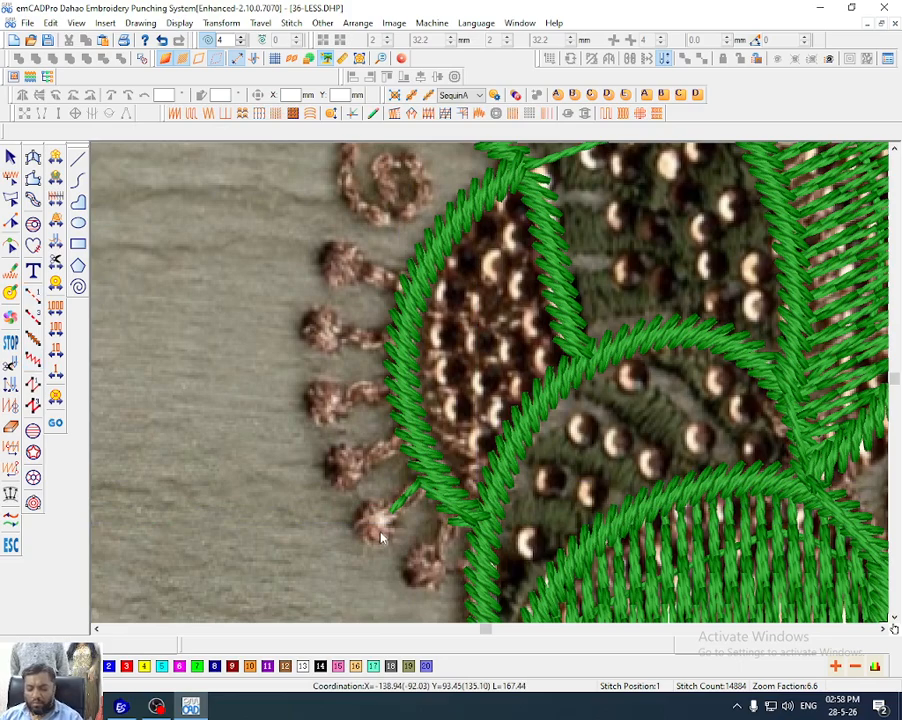
pyautogui.press('c')
pyautogui.click(376, 523)
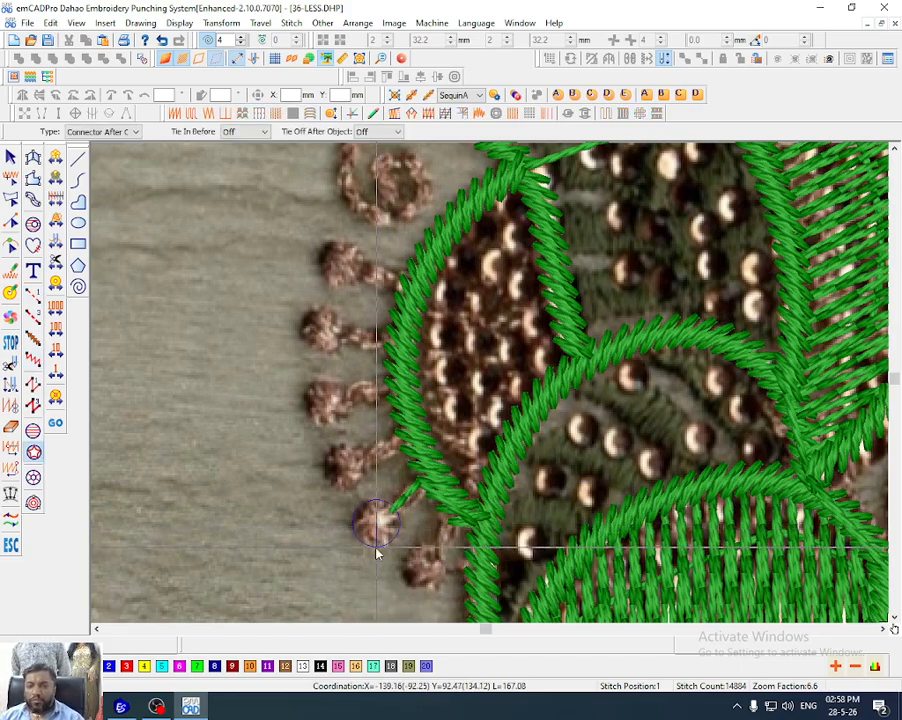
pyautogui.click(377, 550)
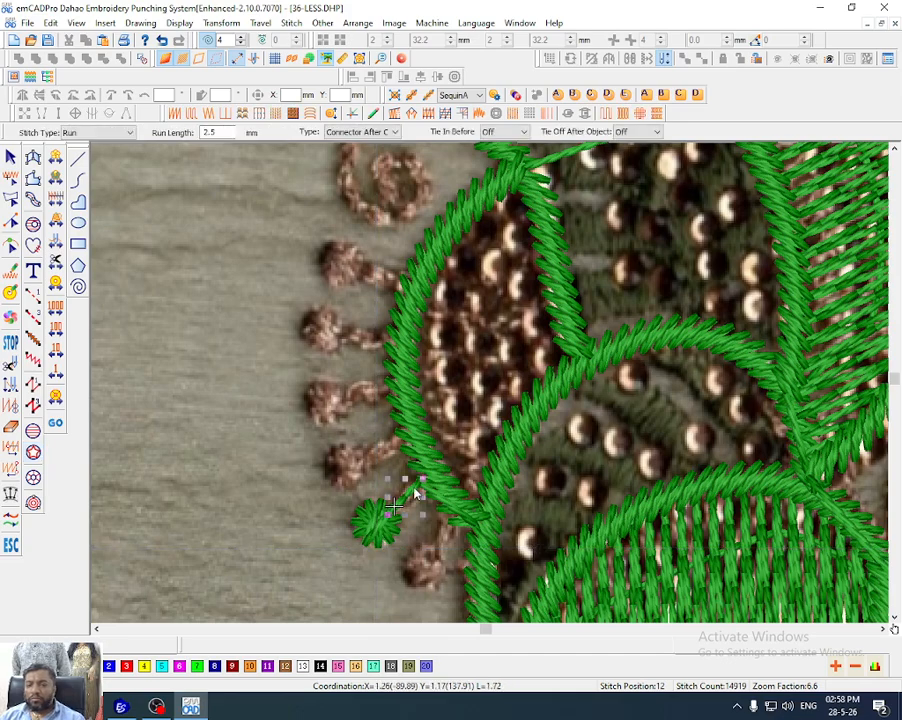
# Switch off the realistic stitch view and set the knot stem's stitch type to Triple Run
pyautogui.press('h')
pyautogui.press('Escape')
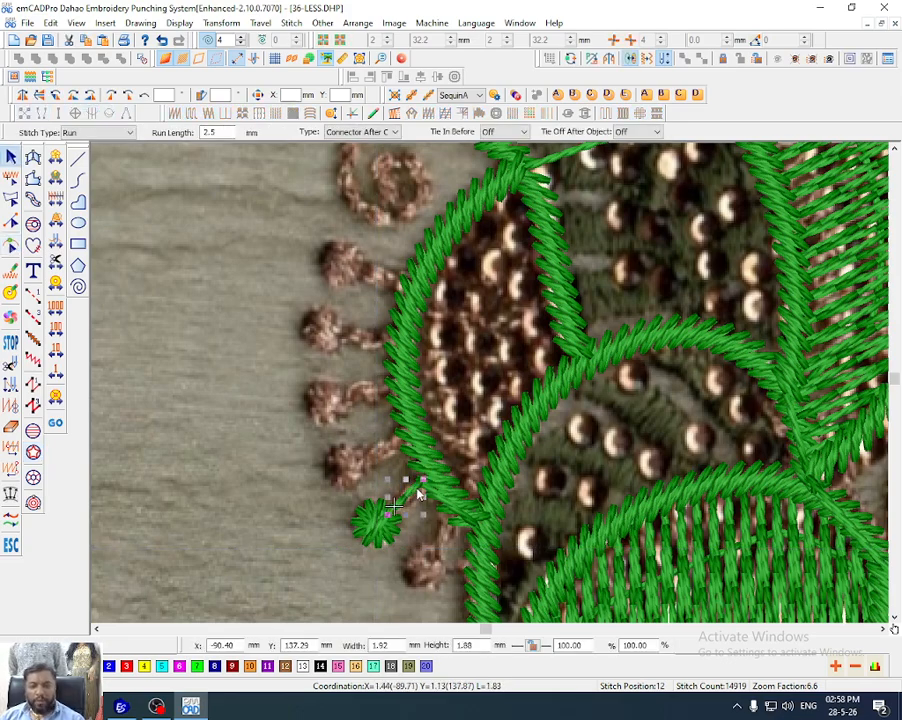
pyautogui.press('Escape')
pyautogui.press('t')
pyautogui.click(402, 501)
pyautogui.hotkey('ctrl', 'b')
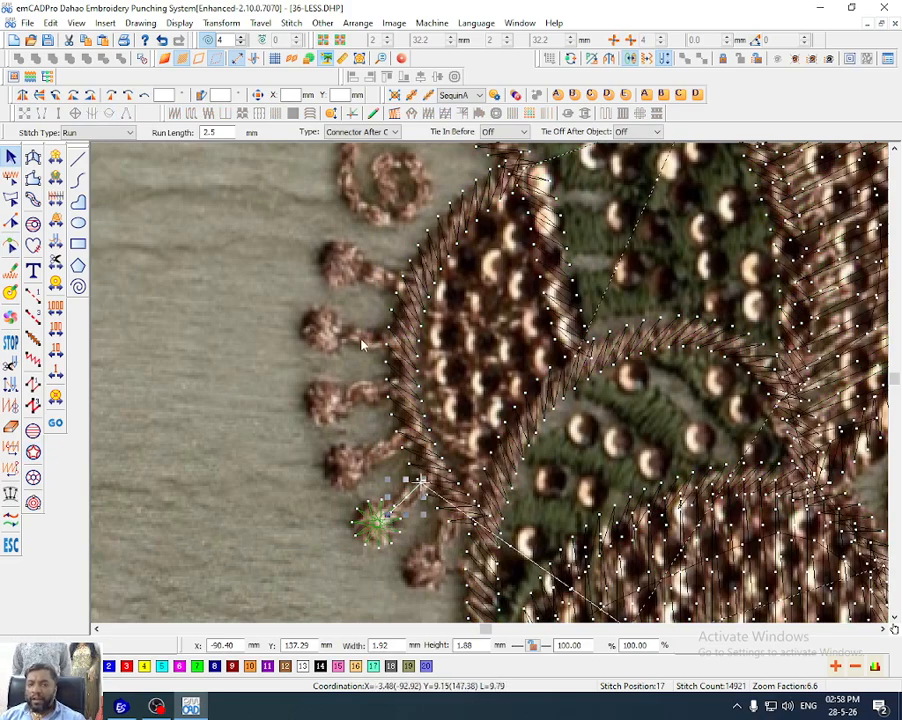
pyautogui.press('Return')
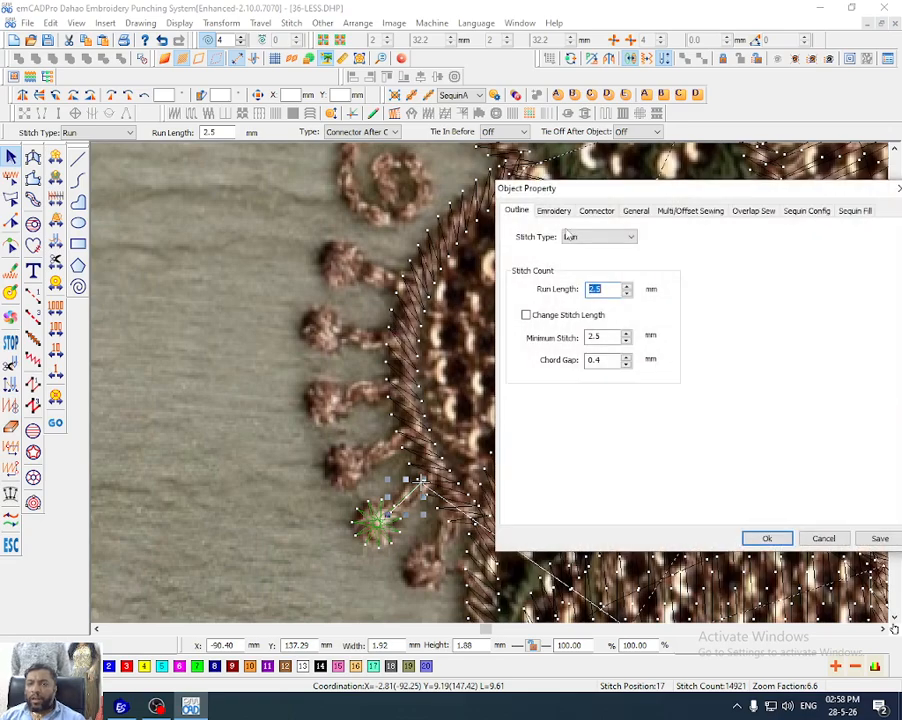
pyautogui.click(568, 236)
pyautogui.click(565, 260)
pyautogui.press('Return')
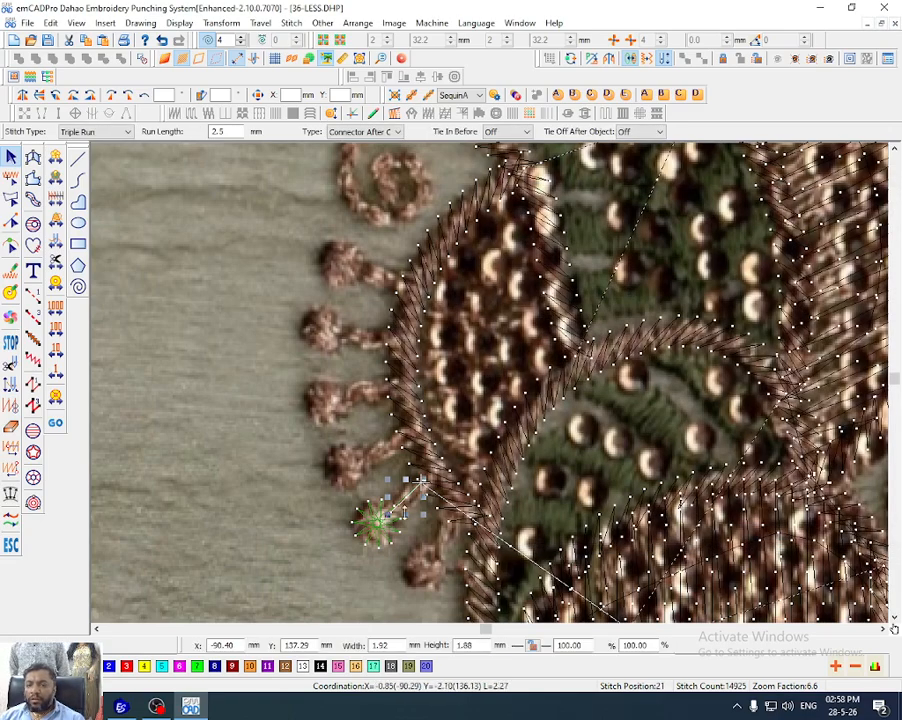
# Move the knot's fill in the sewing order by cutting it and pasting it at the stem's outer end
pyautogui.press('d')
pyautogui.moveTo(407, 500); pyautogui.dragTo(406, 522)
pyautogui.keyDown('ctrl'); pyautogui.click(406, 499); pyautogui.keyUp('ctrl')
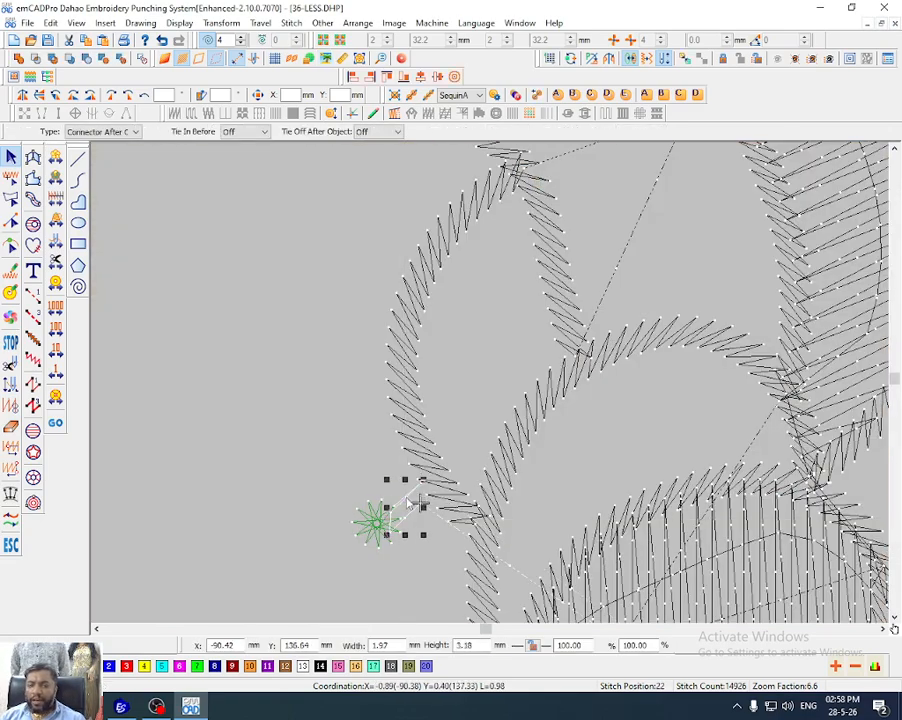
pyautogui.click(383, 525)
pyautogui.hotkey('ctrl', 'x')
pyautogui.press('e')
pyautogui.click(389, 512)
pyautogui.hotkey('ctrl', 'v')
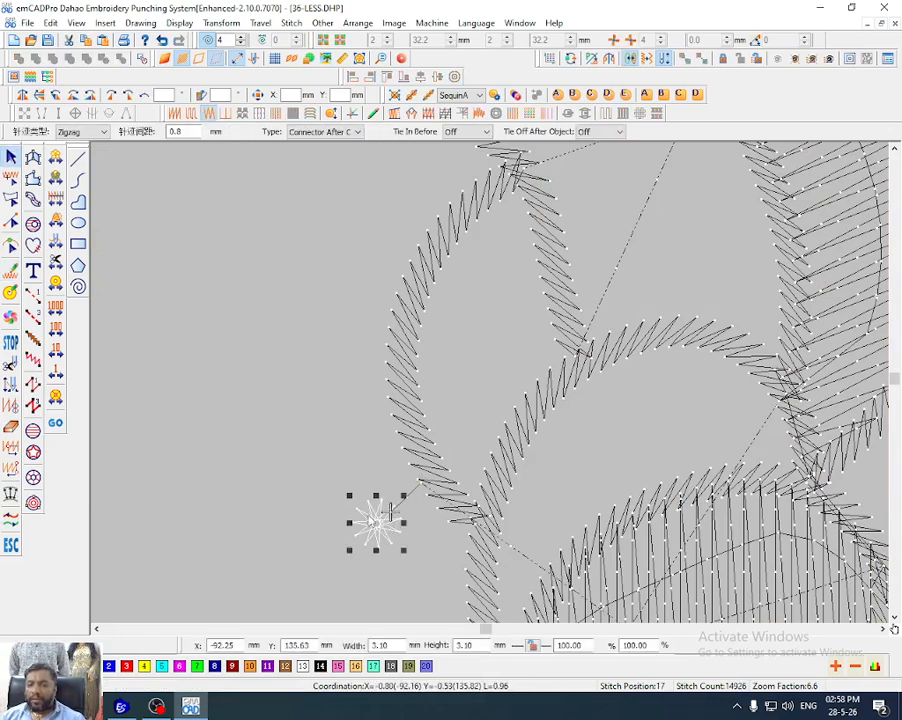
# Duplicate the stemmed knot onto the neighbouring photo knots below and above it, with the stems meeting the pod's outline
pyautogui.moveTo(308, 448); pyautogui.dragTo(434, 586)
pyautogui.press('d')
pyautogui.moveTo(385, 522); pyautogui.dragTo(350, 474, button='right')
pyautogui.press('b')
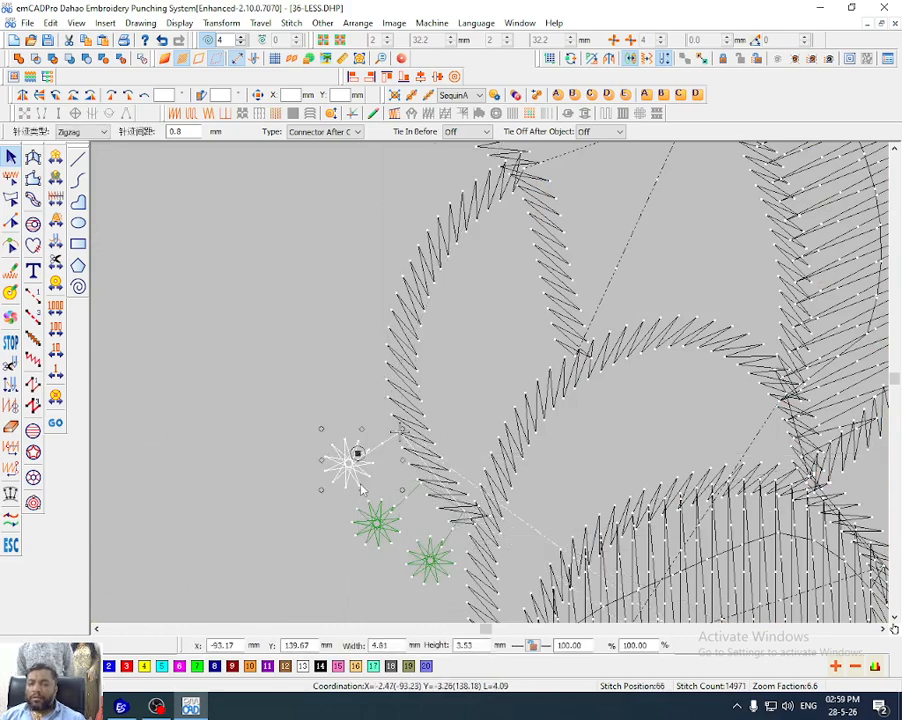
pyautogui.press('b')
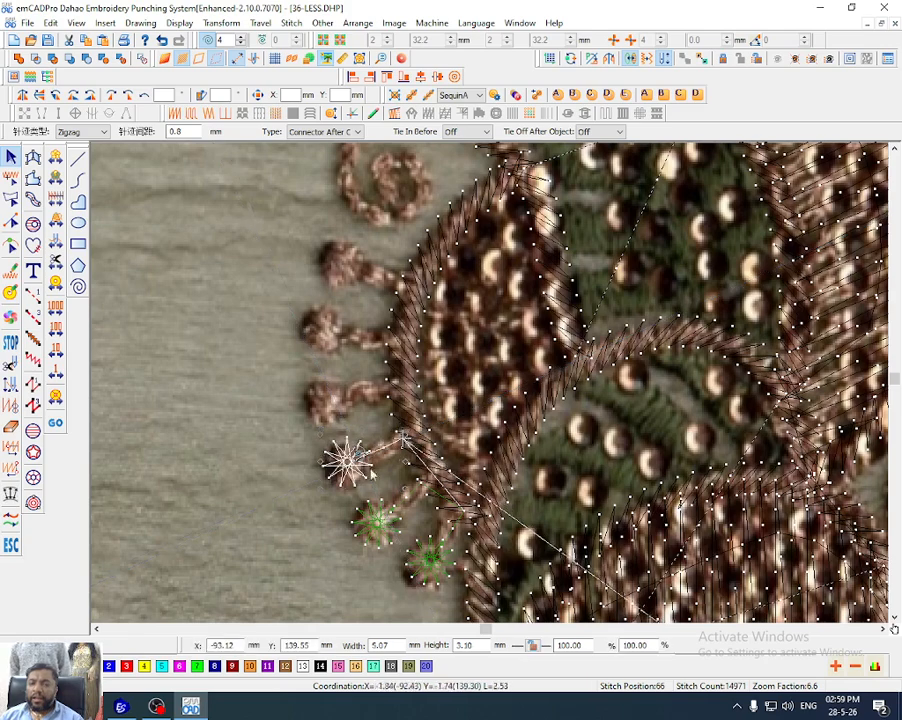
pyautogui.click(402, 440)
# Place further copies of the stemmed knot on the three uppermost photo knots along the pod's outer edge
pyautogui.hotkey('ctrl', 'v')
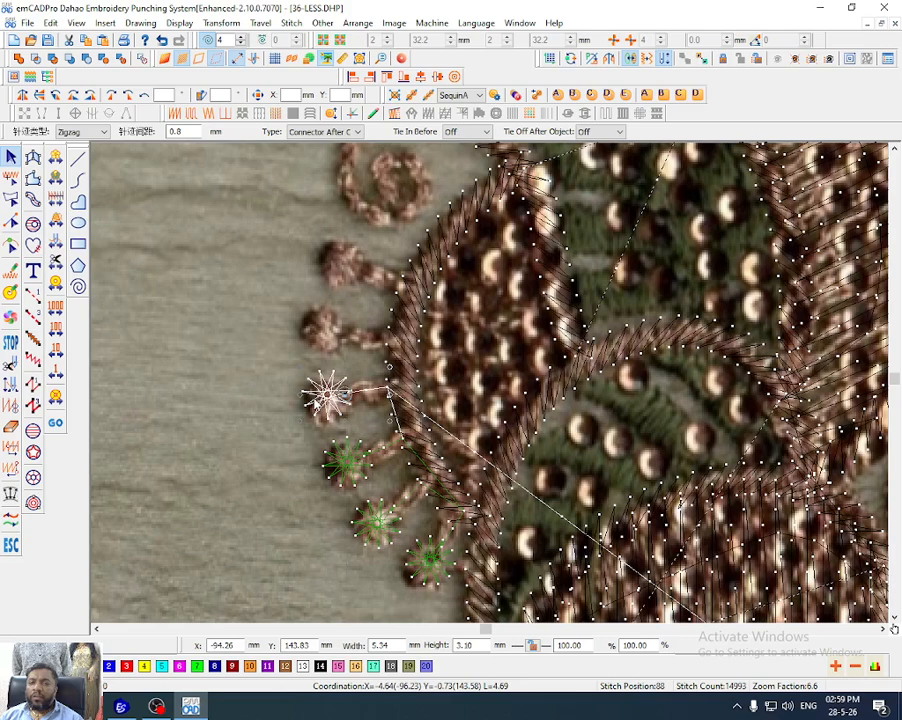
pyautogui.click(390, 392)
pyautogui.hotkey('ctrl', 'v')
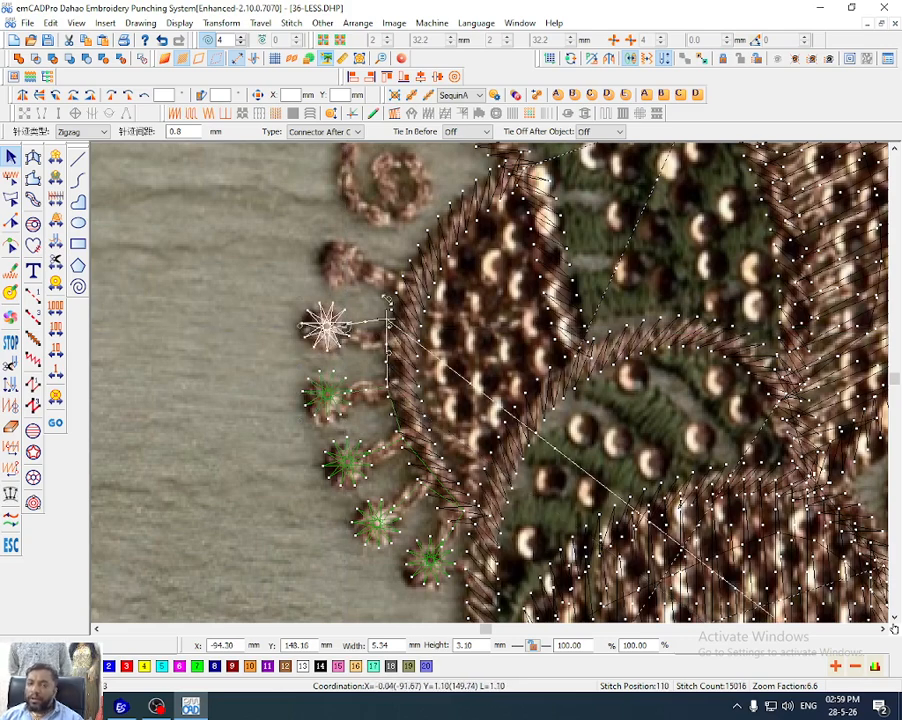
pyautogui.press('d')
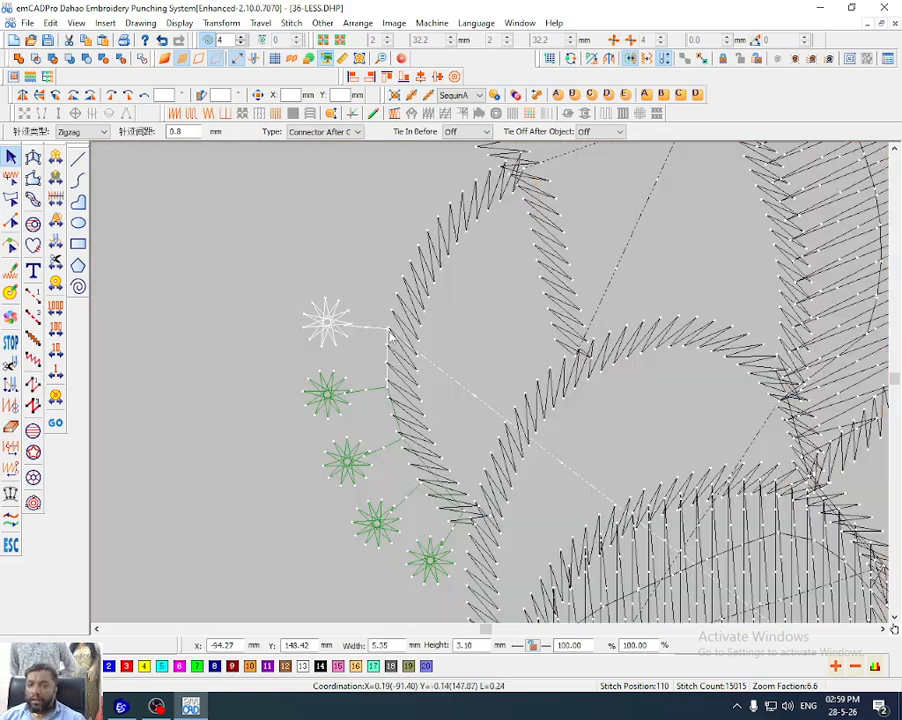
pyautogui.press('z')
pyautogui.moveTo(355, 308); pyautogui.dragTo(407, 370)
pyautogui.scroll(-4, 537, 310)
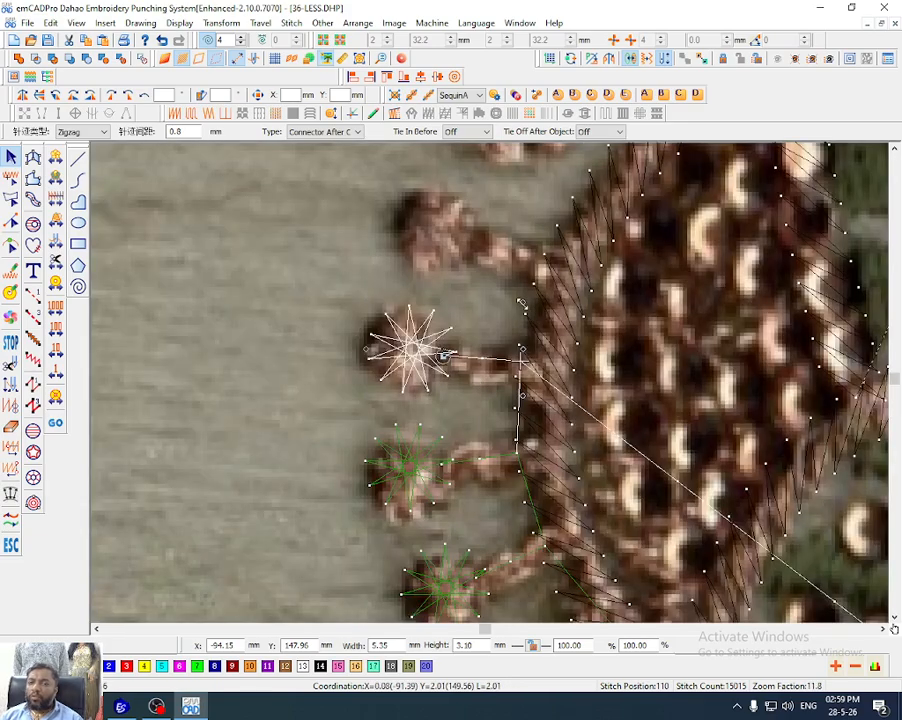
pyautogui.click(449, 236)
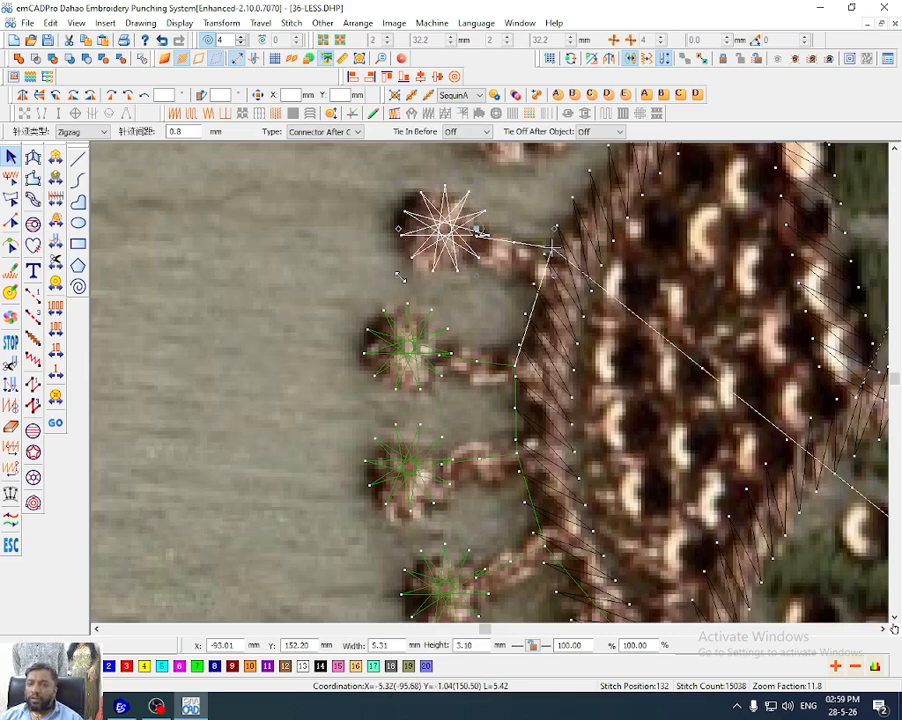
# Rotate the topmost stemmed knot slightly and shift it to match the knot and stem in the photo
pyautogui.moveTo(401, 276); pyautogui.dragTo(375, 275)
pyautogui.moveTo(453, 262); pyautogui.dragTo(453, 267)
pyautogui.scroll(3, 453, 352)
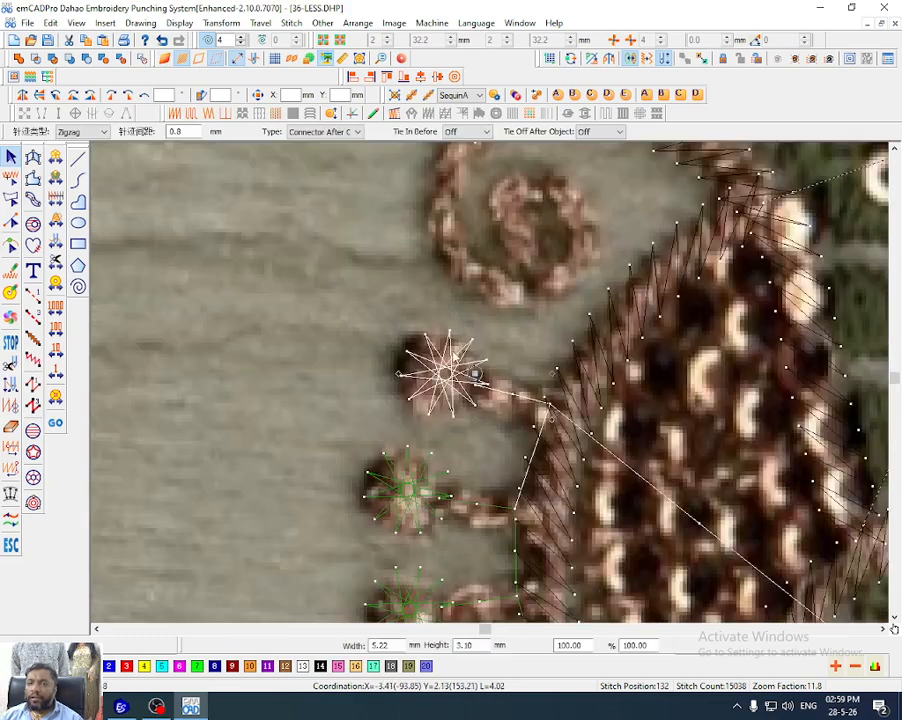
pyautogui.moveTo(444, 380); pyautogui.dragTo(443, 379)
pyautogui.scroll(-1, 483, 296)
# Trace the scroll's spiral curl as a Run line about 5.4 mm wide and 6.6 mm high from the scroll's tip inward
pyautogui.click(548, 229)
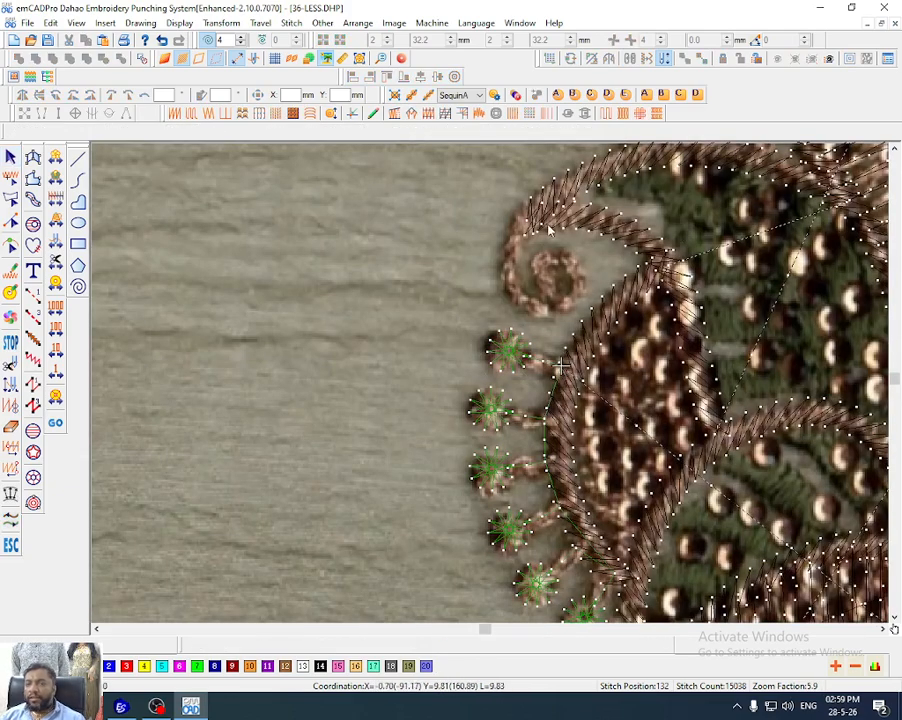
pyautogui.press('1')
pyautogui.click(528, 220)
pyautogui.click(507, 255)
pyautogui.click(512, 300)
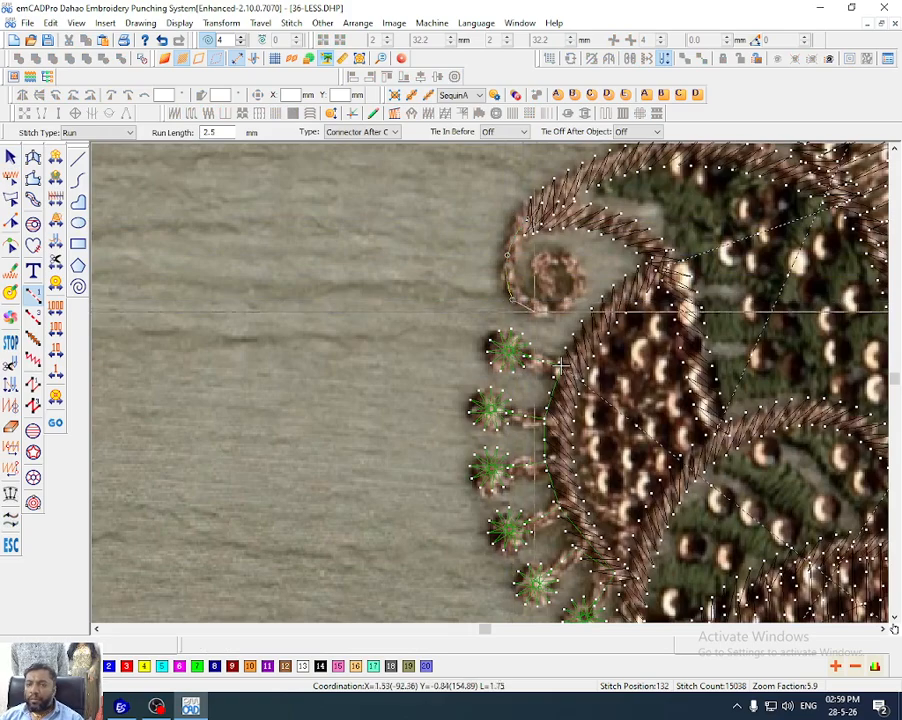
pyautogui.click(558, 292)
pyautogui.press('Return')
# Adjust the spiral Run line's curve points to follow the curl in the photo
pyautogui.press('h')
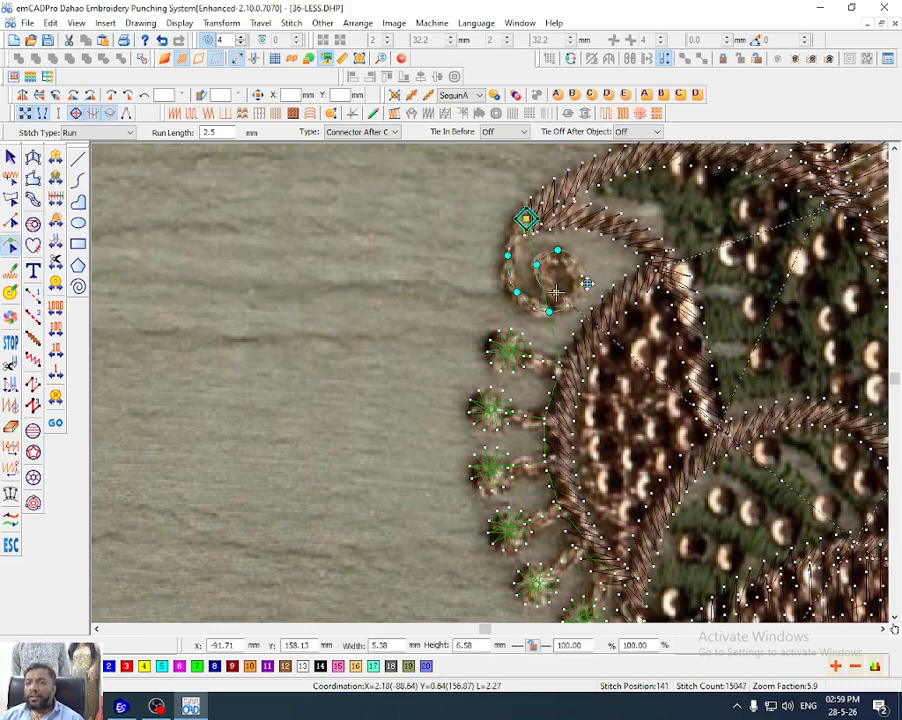
pyautogui.press('Escape')
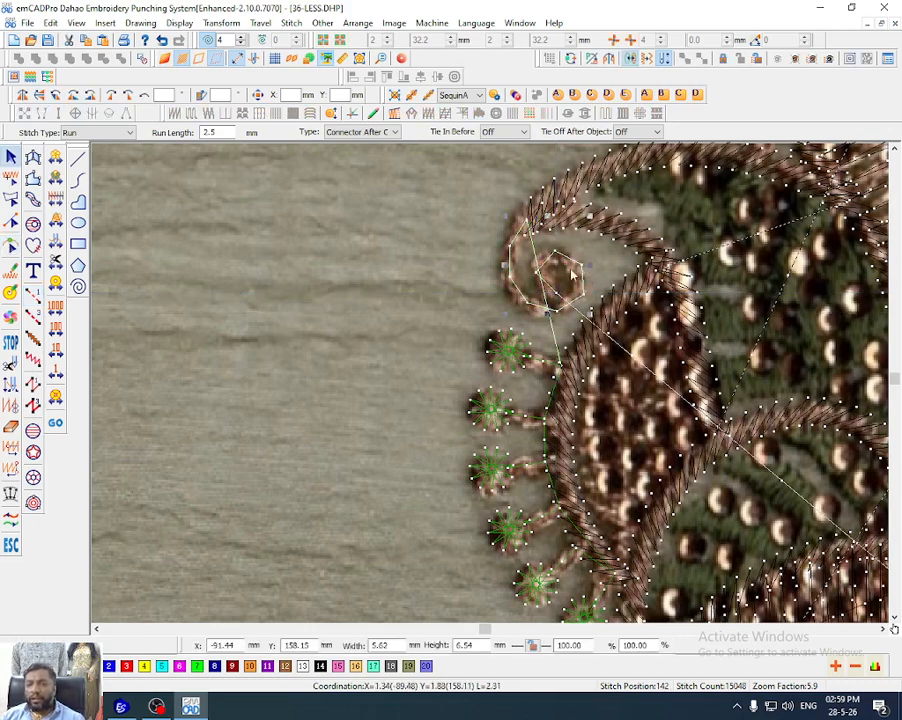
pyautogui.doubleClick(572, 267)
pyautogui.press('Escape')
pyautogui.press('Escape')
pyautogui.press('d')
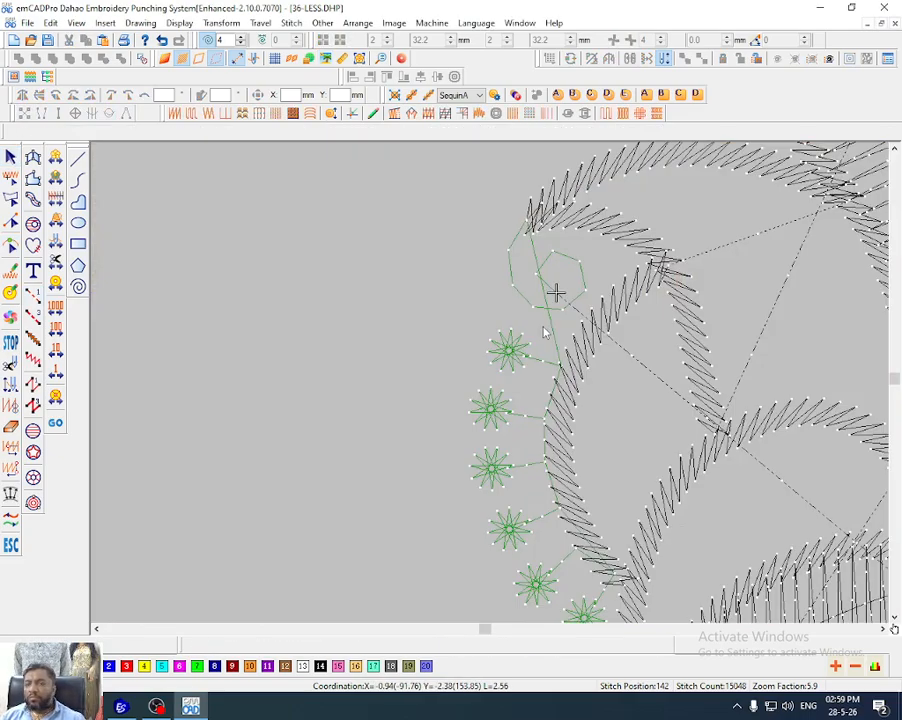
# Trace the small flower's stem as a curved Run line from the dark green area's upper outline to the flower's centre
pyautogui.scroll(-4, 543, 330)
pyautogui.press('b')
pyautogui.moveTo(575, 232); pyautogui.dragTo(616, 378)
pyautogui.press('d')
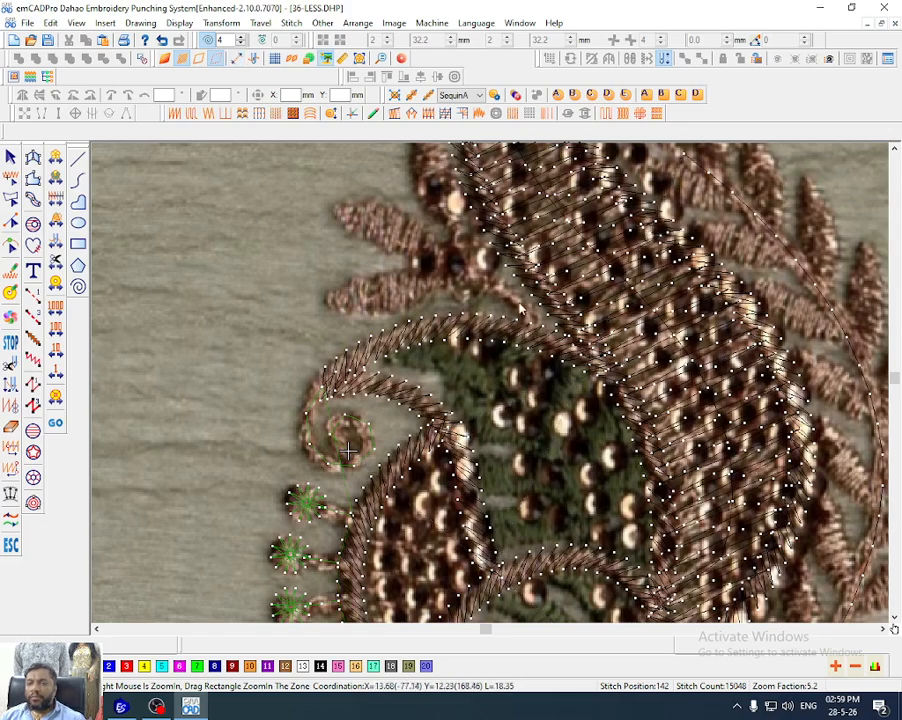
pyautogui.press('1')
pyautogui.click(534, 324)
pyautogui.click(497, 288)
pyautogui.click(439, 247)
pyautogui.press('Return')
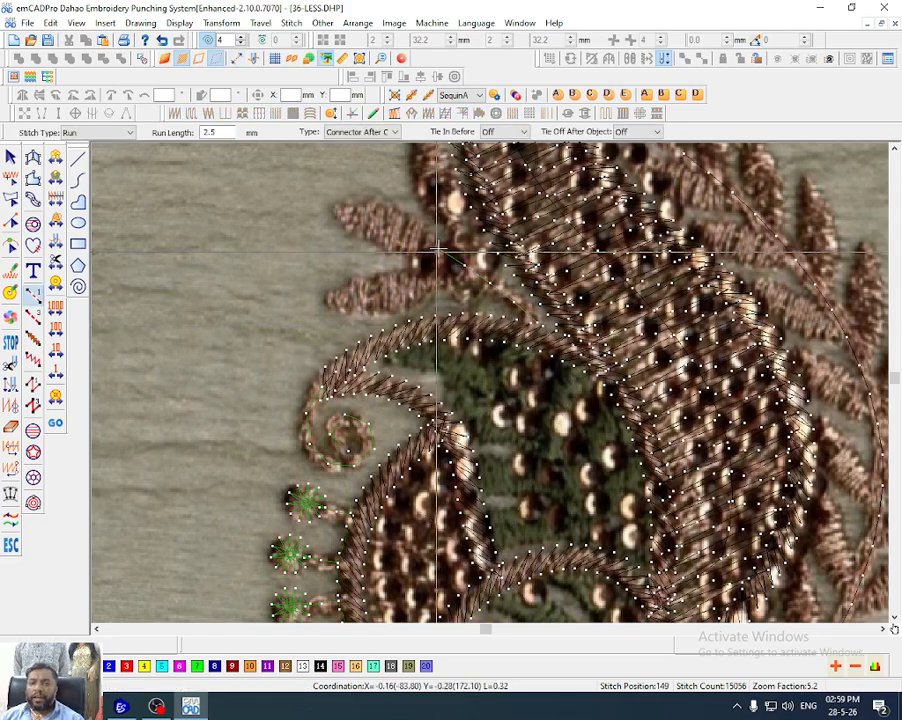
# Draw a guide curve about 8.7 mm wide and 3.6 mm high along the lower edge of the flower's upper petal
pyautogui.press('b')
pyautogui.moveTo(382, 192); pyautogui.dragTo(452, 298)
pyautogui.scroll(-1, 578, 401)
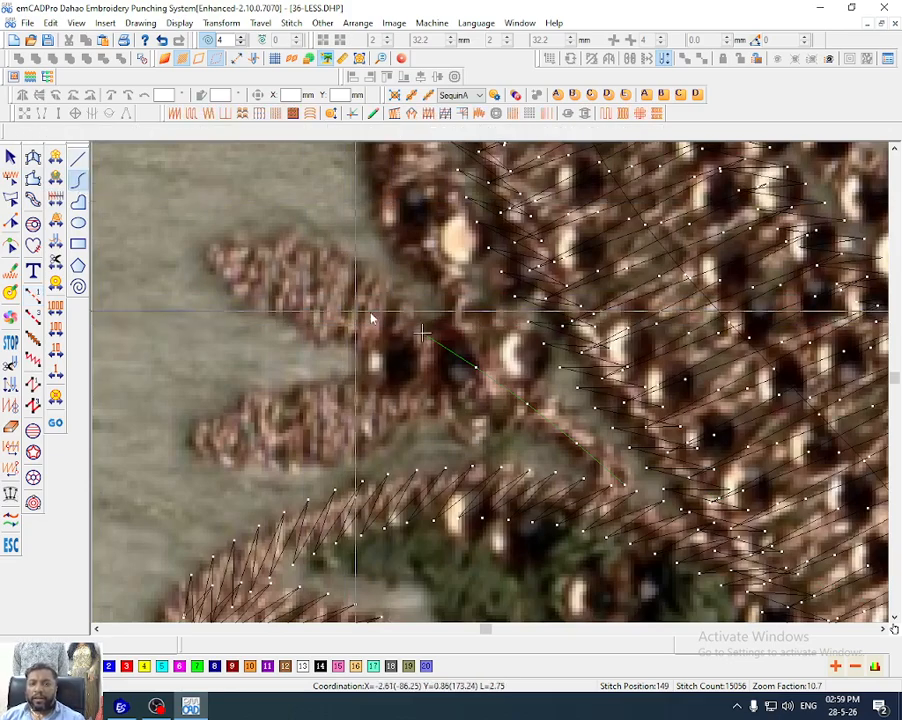
pyautogui.click(315, 338)
pyautogui.click(200, 254)
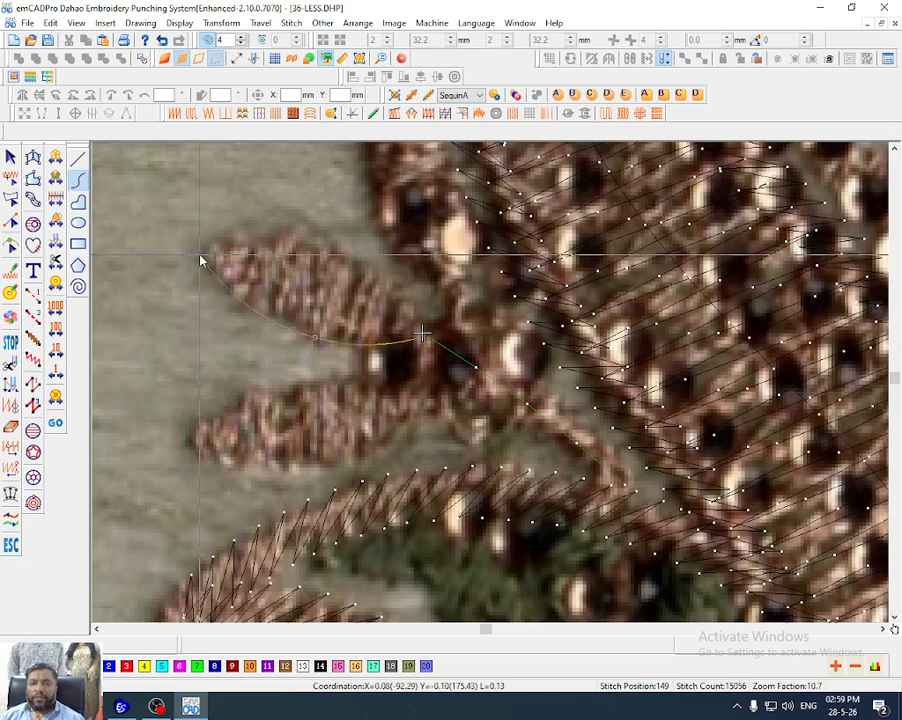
pyautogui.press('Escape')
pyautogui.press('Escape')
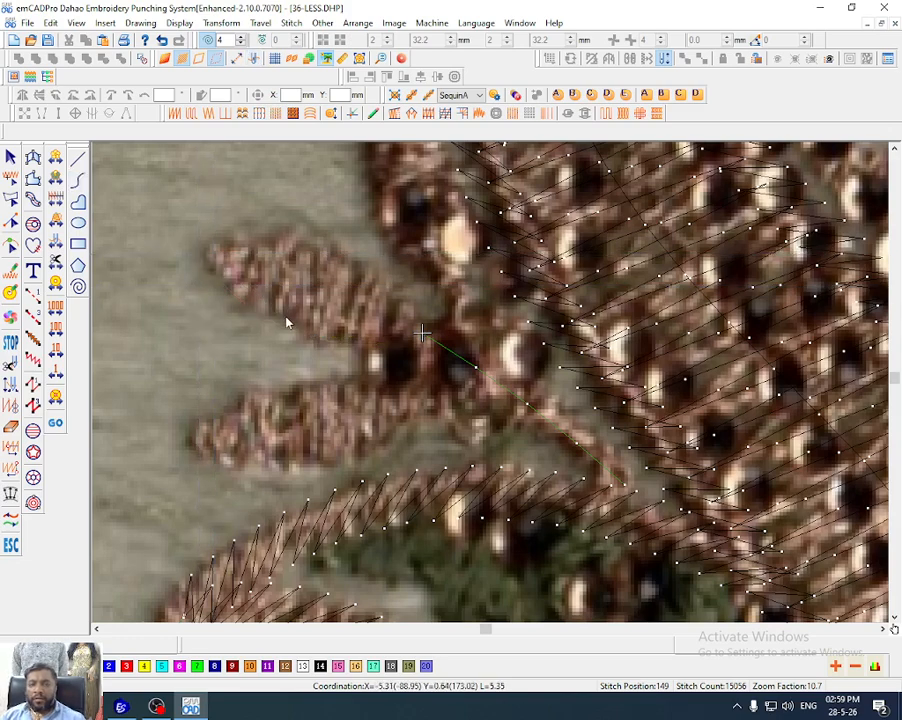
# Mirror a copy of the guide curve across the petal's long axis to form the petal's upper edge
pyautogui.press('d')
pyautogui.click(284, 322)
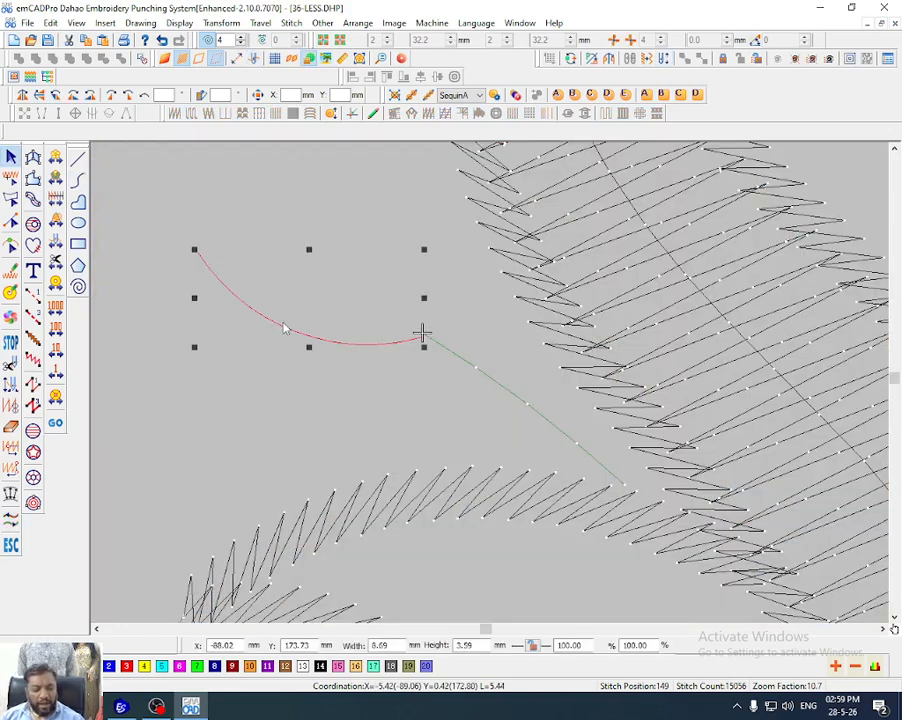
pyautogui.press('m')
pyautogui.click(424, 327)
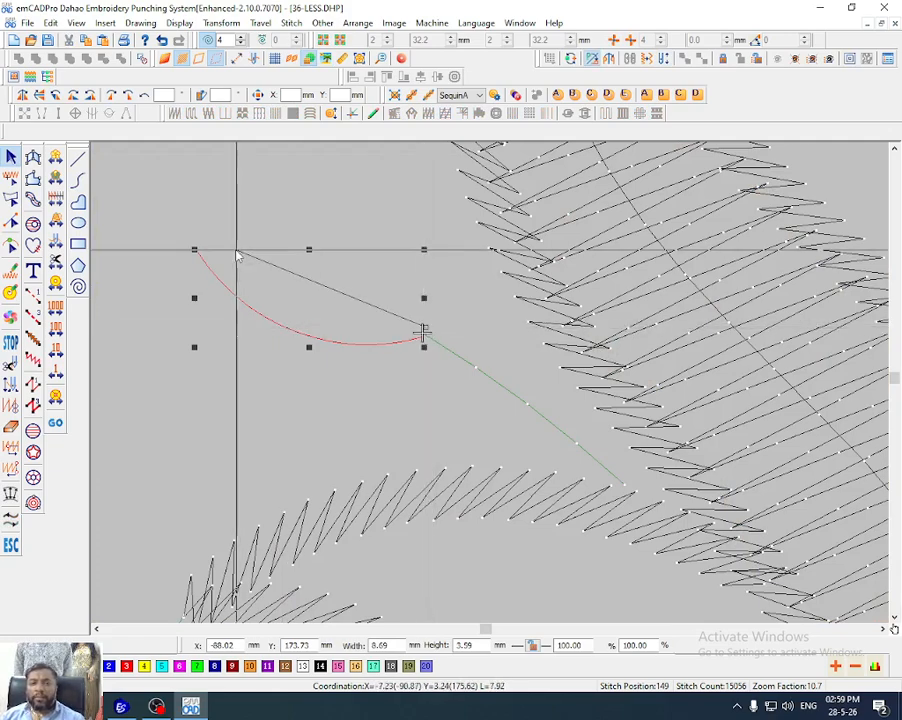
pyautogui.click(200, 253)
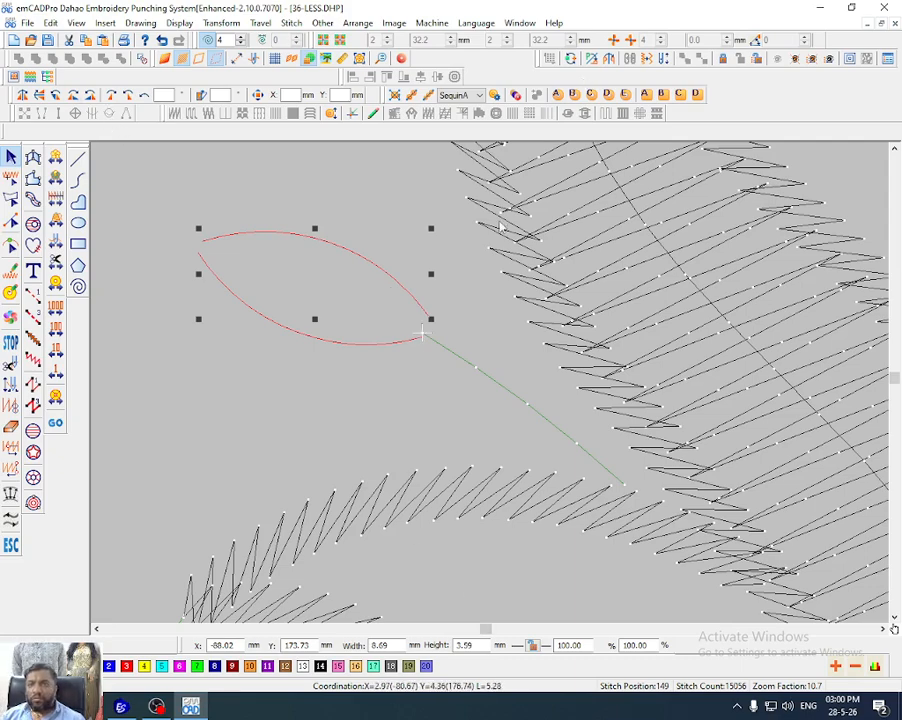
pyautogui.click(440, 206)
pyautogui.press('d')
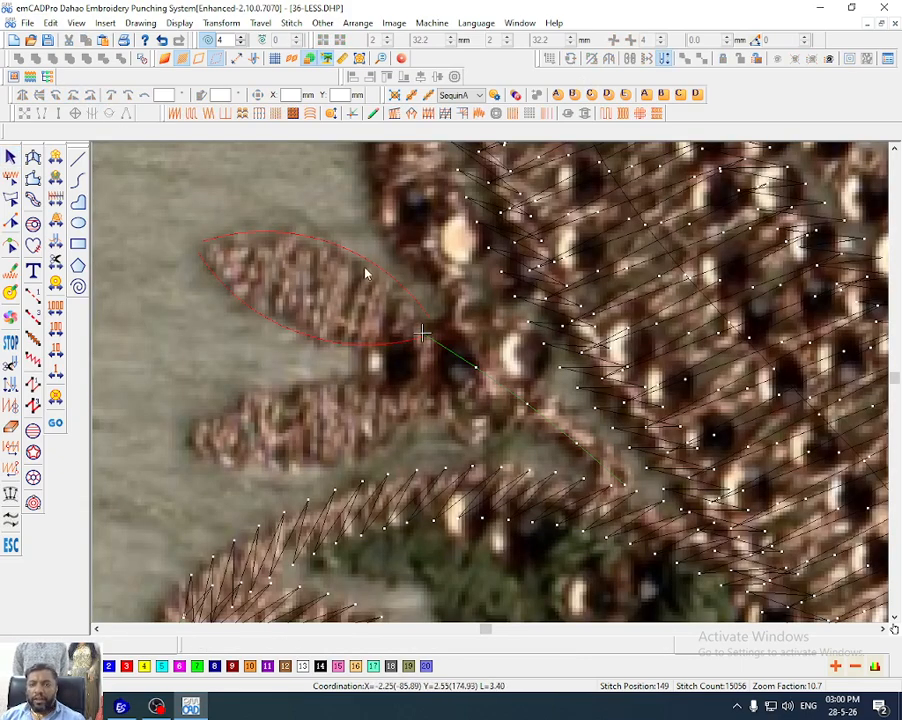
# Nudge the mirrored guide curve down toward the petal's upper edge in the photo
pyautogui.click(369, 266)
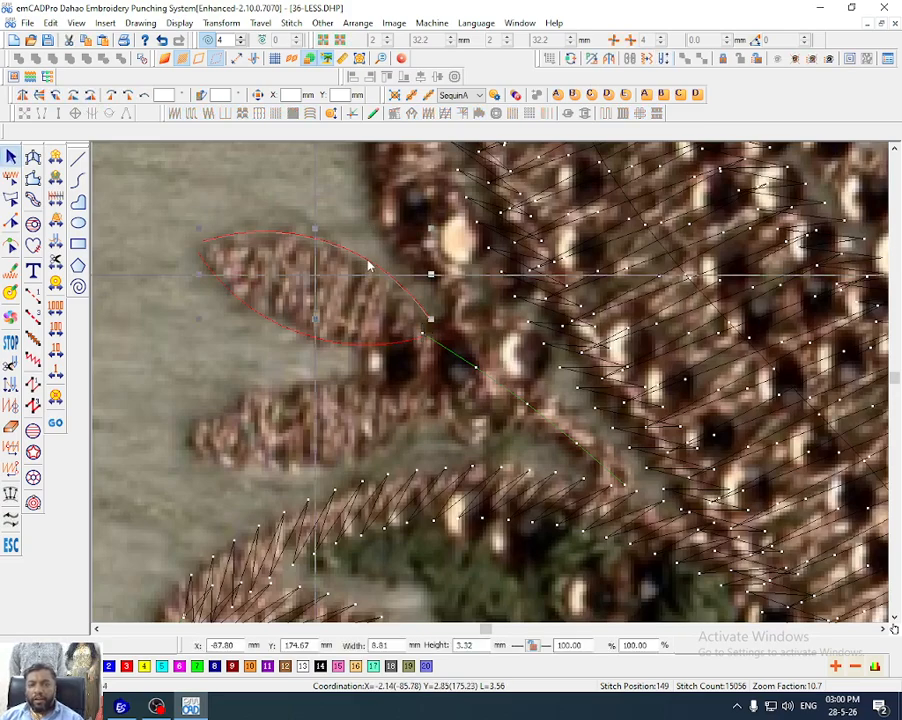
pyautogui.press('Down')
pyautogui.press('Down')
pyautogui.press('Down')
# Outline a Tatami fill about 9 mm wide and 4.3 mm high along the two guide curves of the flower's upper-left petal
pyautogui.press('d')
pyautogui.press('z')
pyautogui.moveTo(265, 225); pyautogui.dragTo(419, 372)
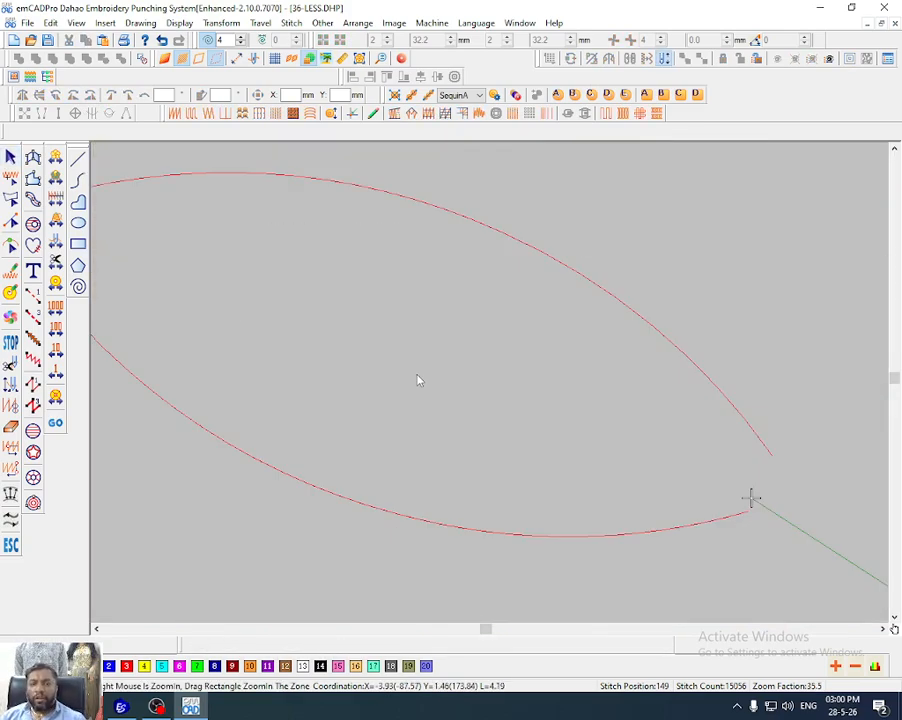
pyautogui.press('space')
pyautogui.click(748, 509)
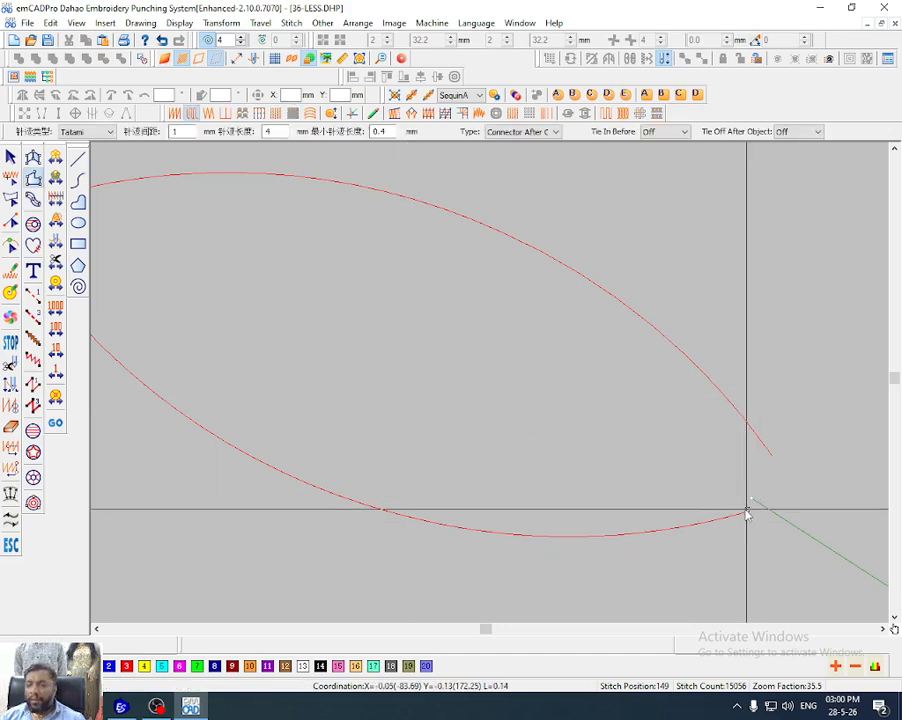
pyautogui.rightClick(311, 483)
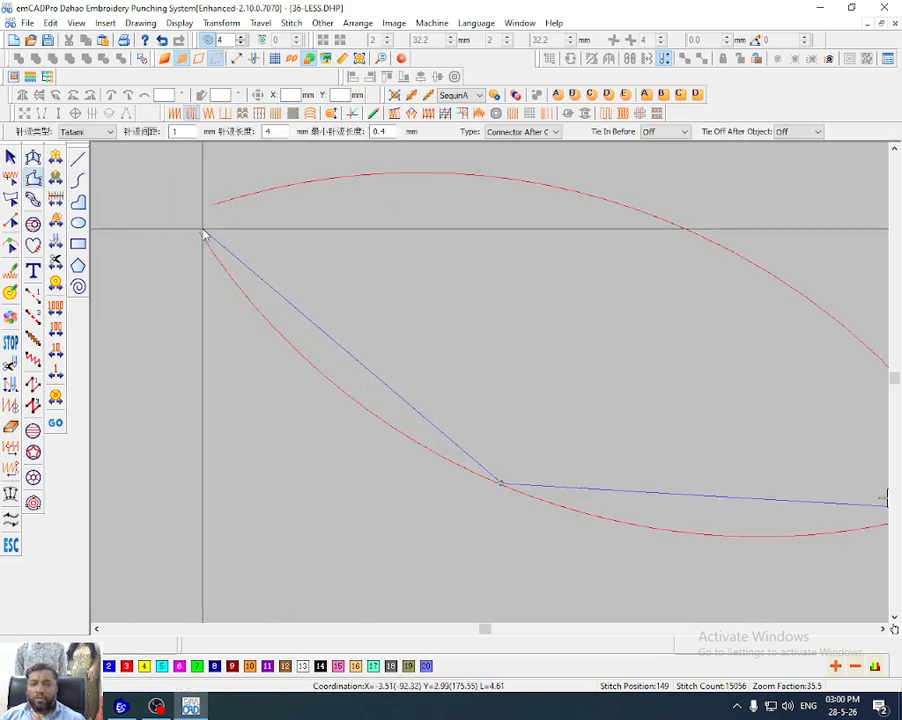
pyautogui.click(199, 231)
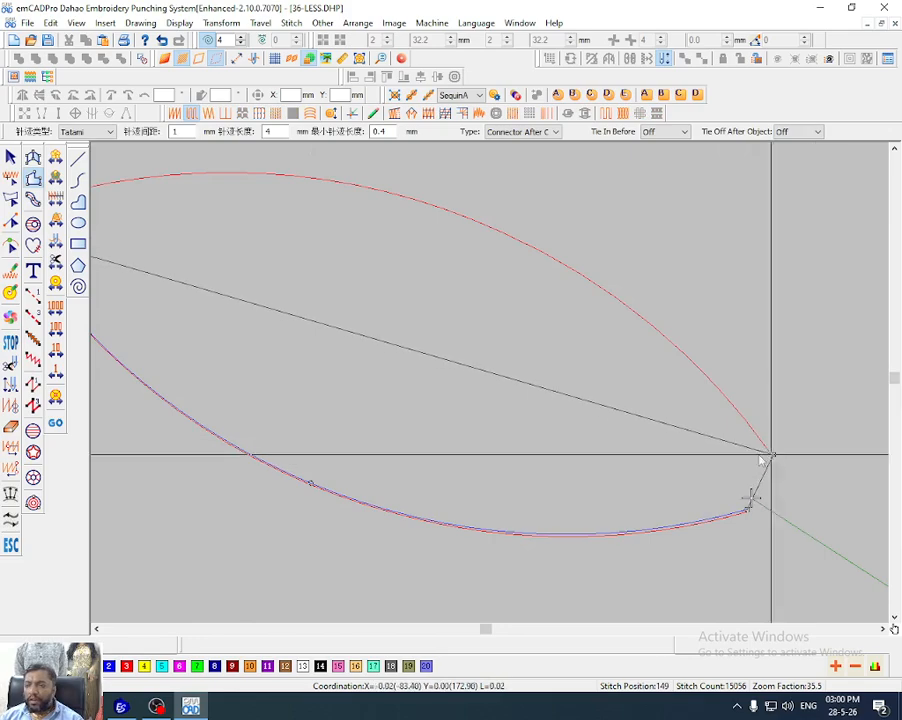
pyautogui.click(772, 455)
pyautogui.rightClick(453, 212)
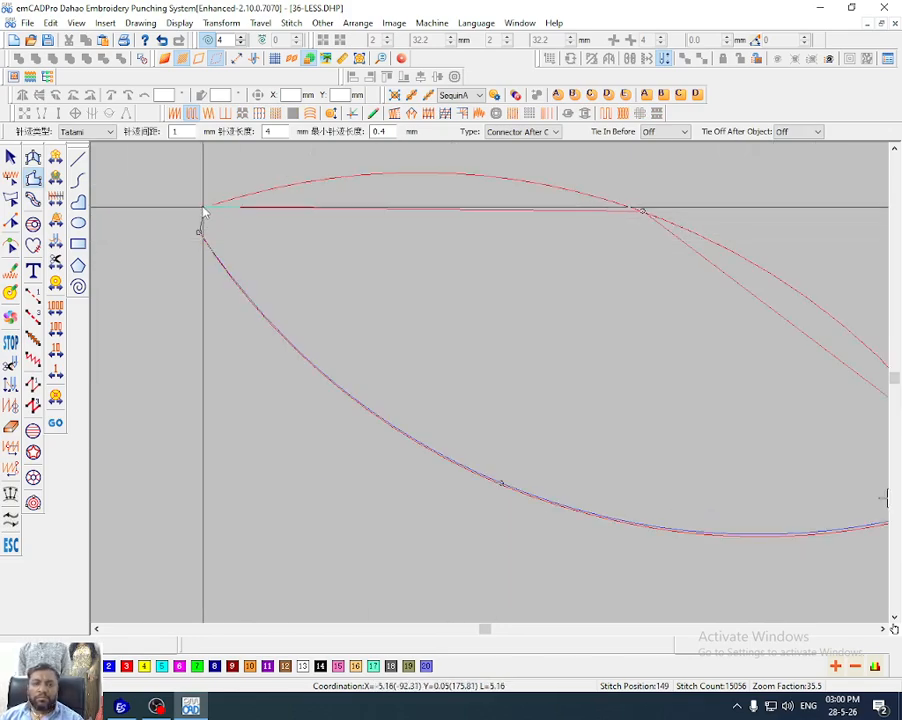
pyautogui.click(207, 205)
pyautogui.press('Return')
pyautogui.scroll(-1, 433, 323)
pyautogui.press('h')
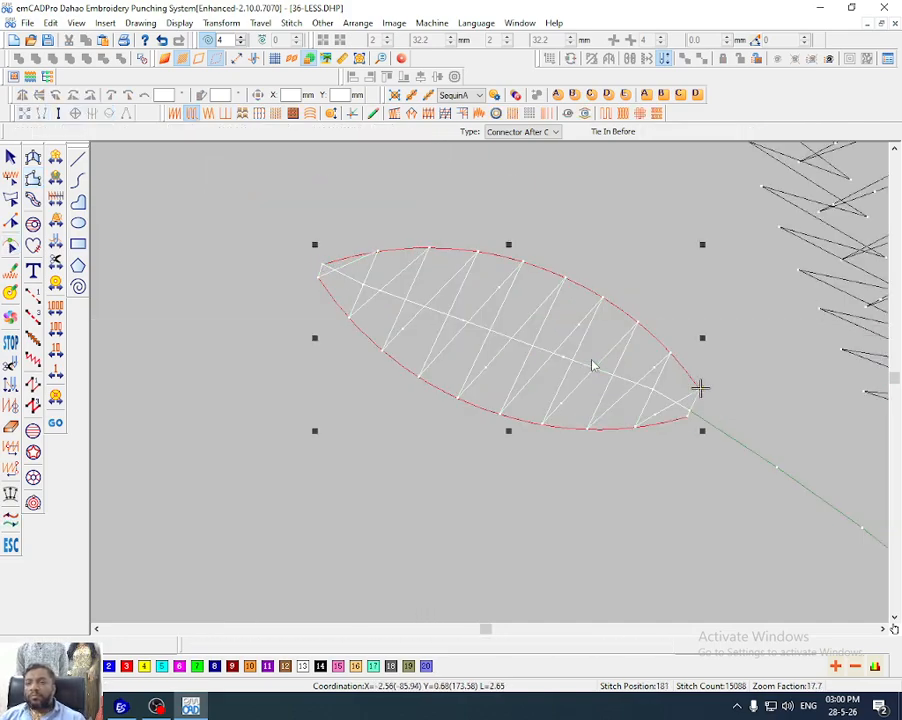
# Remove the petal's guide curves and change its fill to Satin with a 0.8 mm stitch distance
pyautogui.scroll(-2, 590, 383)
pyautogui.hotkey('ctrl', 'z')
pyautogui.doubleClick(538, 356)
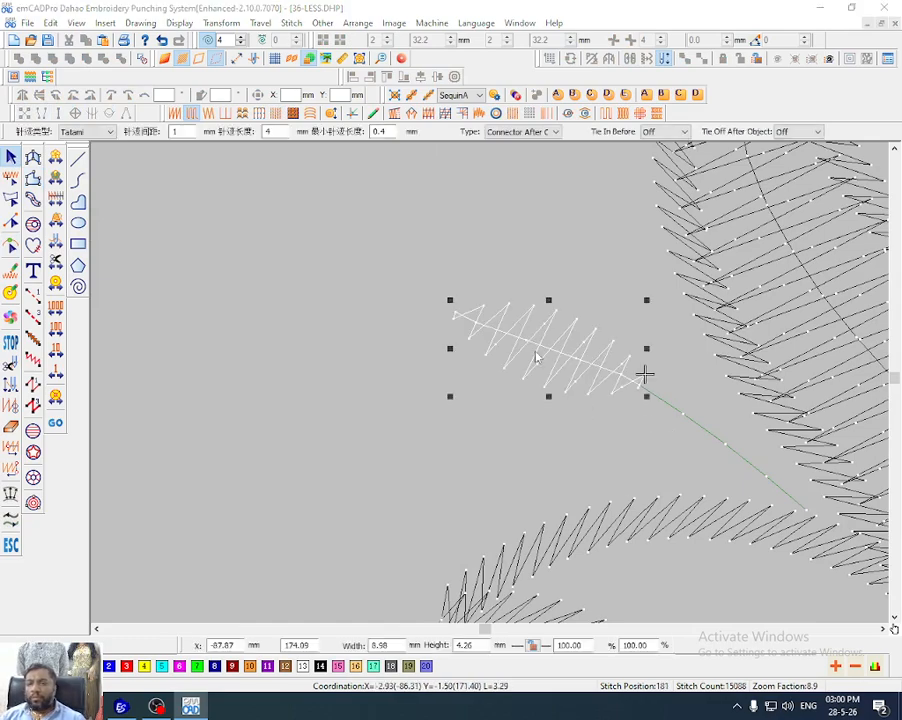
pyautogui.moveTo(590, 284); pyautogui.dragTo(555, 288)
pyautogui.write('5')
pyautogui.click(593, 249)
pyautogui.click(578, 261)
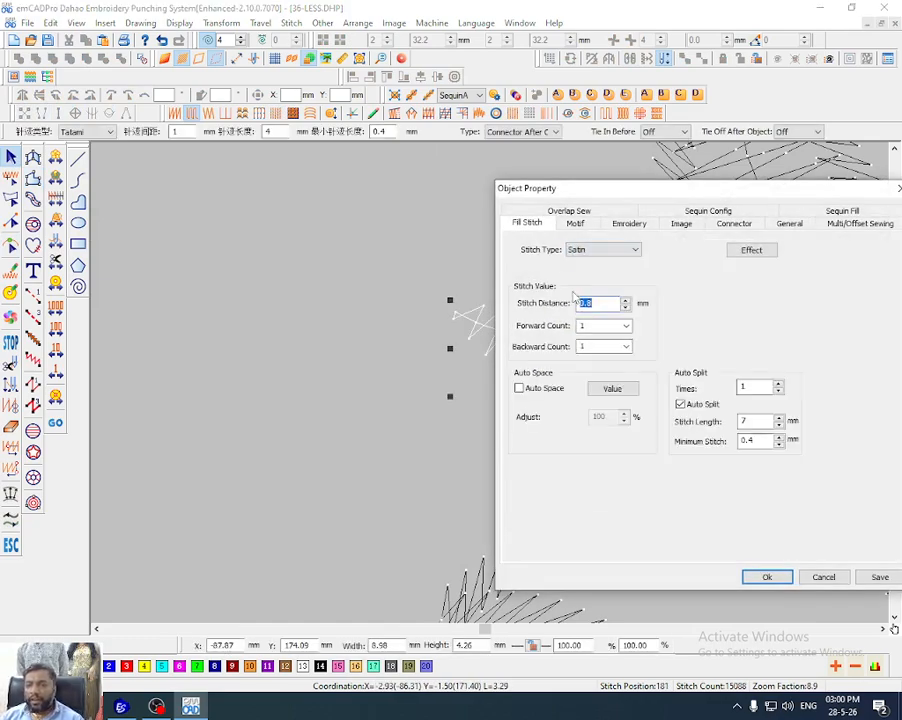
pyautogui.press('Return')
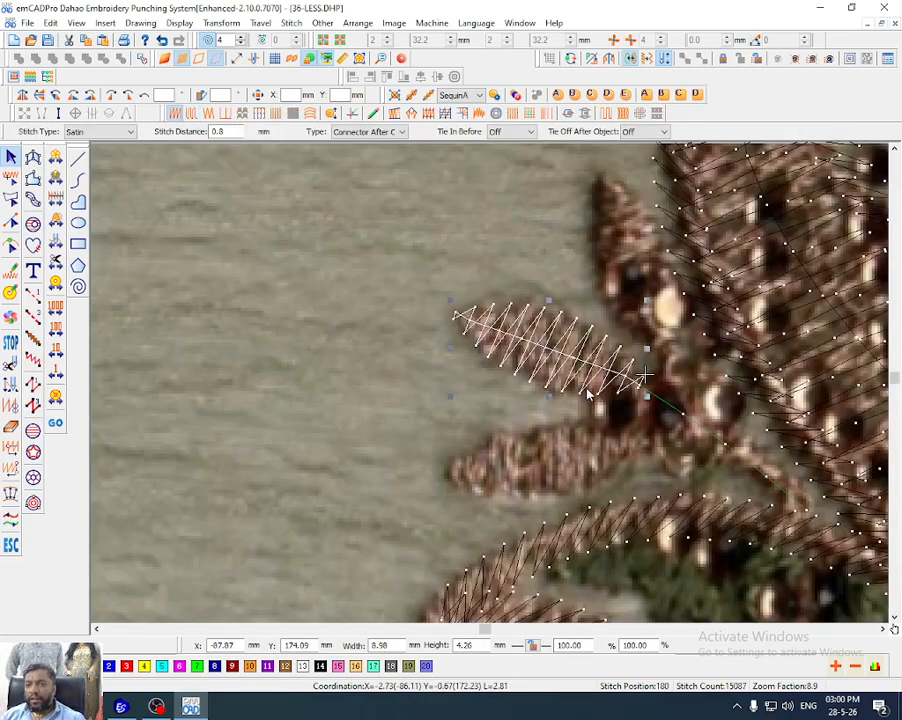
# Copy the satin petal onto the flower's lower petal and topmost petal, rotating each copy to match the photo
pyautogui.keyDown('ctrl'); pyautogui.moveTo(582, 443); pyautogui.dragTo(573, 463); pyautogui.keyUp('ctrl')
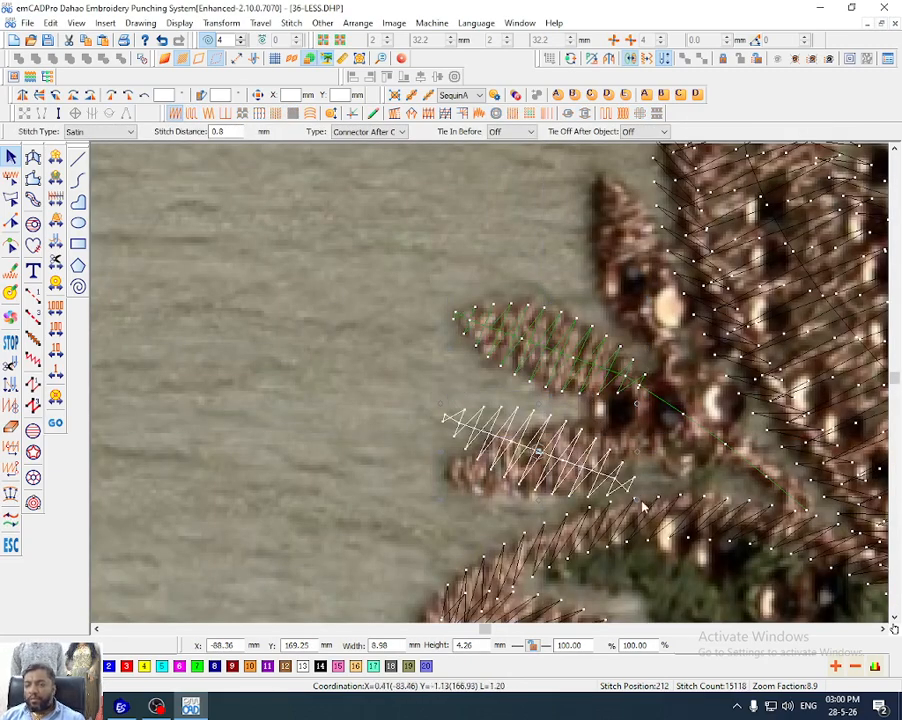
pyautogui.moveTo(636, 497); pyautogui.dragTo(680, 257)
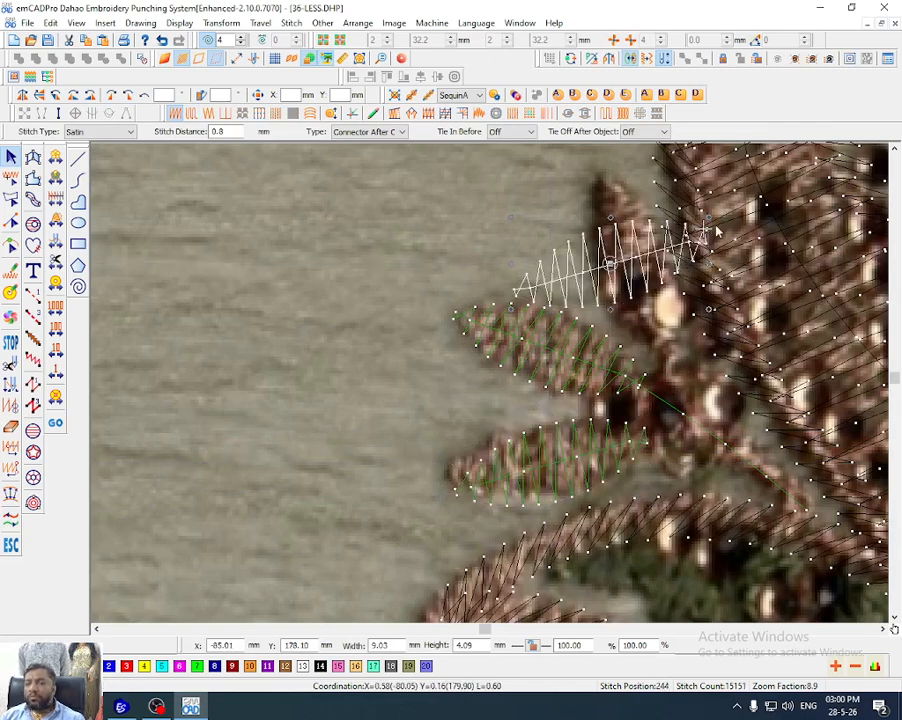
pyautogui.moveTo(709, 217); pyautogui.dragTo(639, 342)
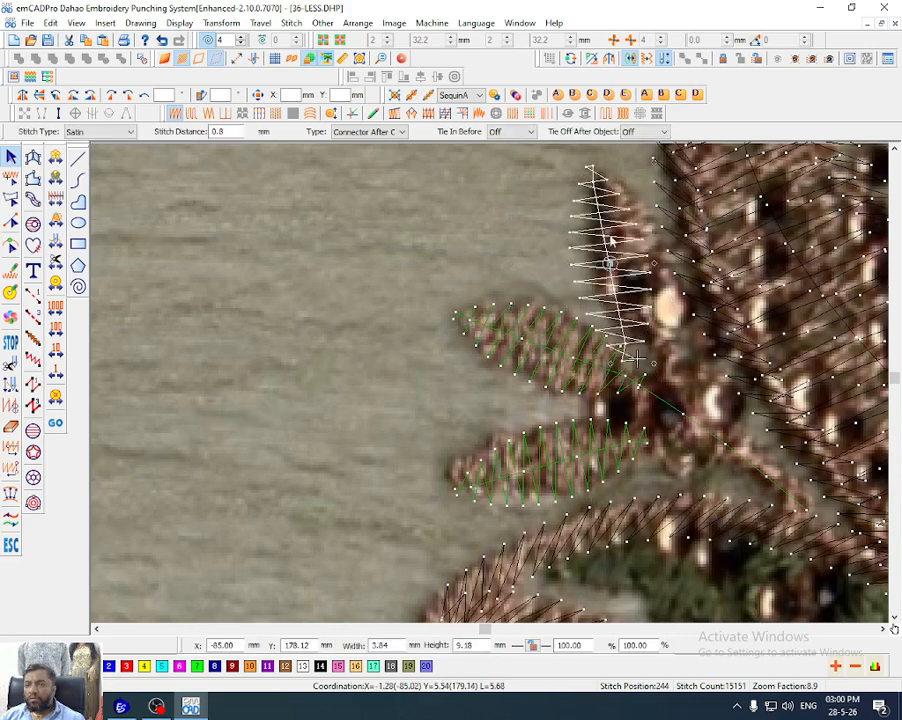
pyautogui.moveTo(610, 234); pyautogui.dragTo(628, 195)
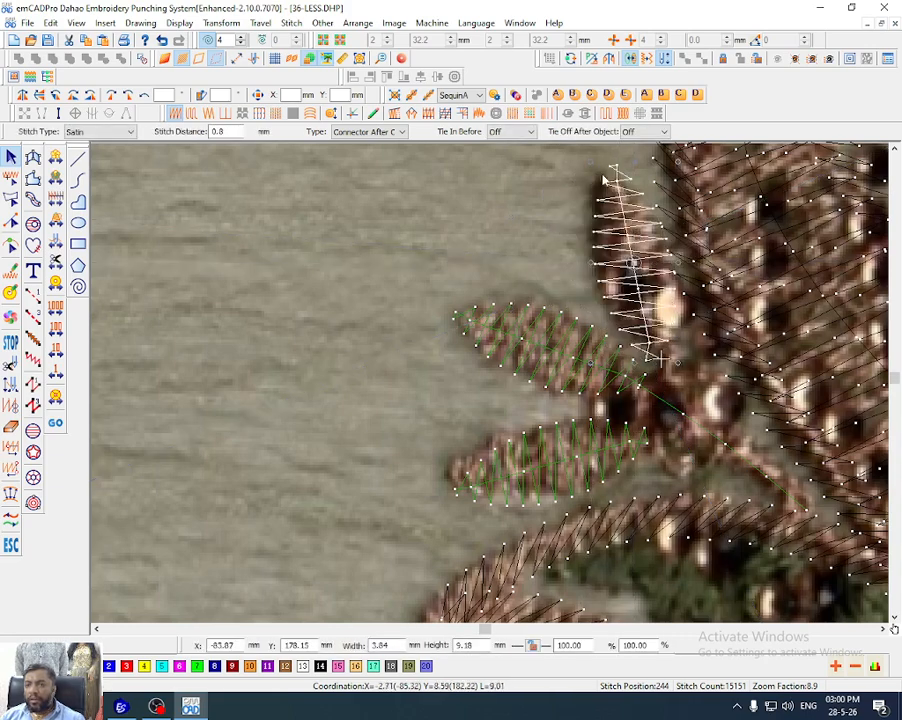
pyautogui.moveTo(590, 162); pyautogui.dragTo(579, 298)
pyautogui.press('Escape')
# Draw a Run line with 2.5 mm run length from the flower's stem to the base of the topmost petal
pyautogui.press('d')
pyautogui.press('1')
pyautogui.click(712, 564)
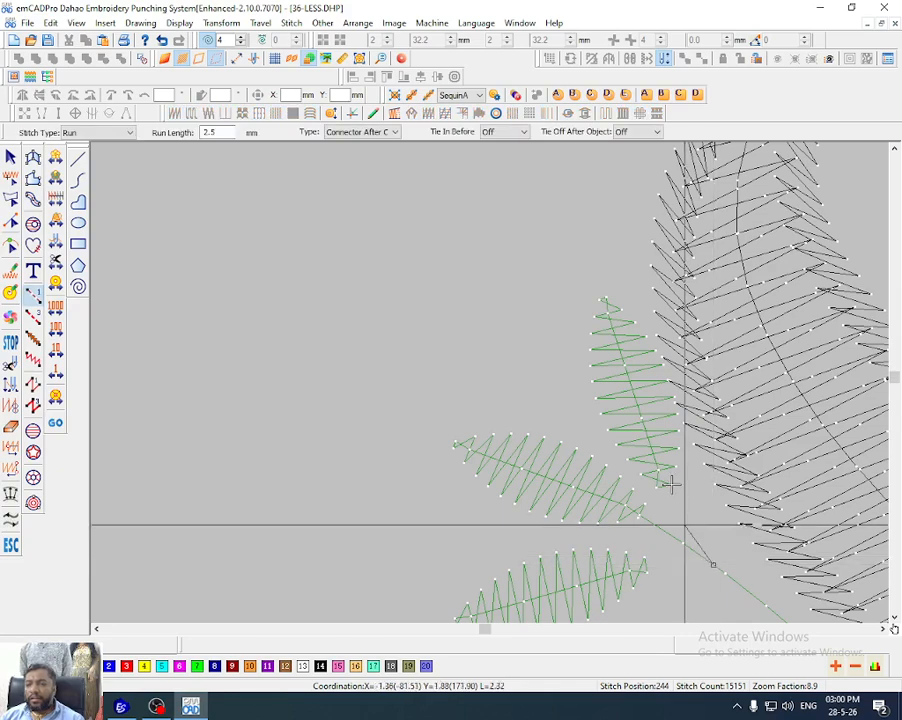
pyautogui.click(685, 525)
pyautogui.click(666, 484)
pyautogui.press('Return')
# Draw a Run line with 2.5 mm run length from the flower's stem to the base of the lower petal
pyautogui.click(712, 564)
pyautogui.click(676, 560)
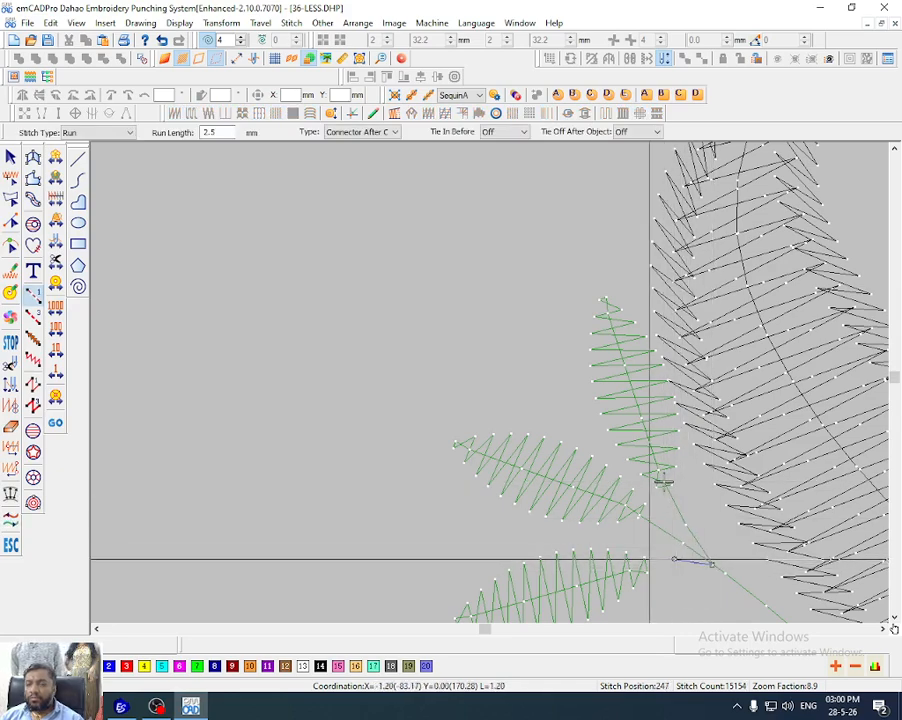
pyautogui.click(634, 561)
pyautogui.press('Return')
pyautogui.press('Escape')
# Copy the flower's topmost satin petal onto the second and third outer leaves of the leafy branch beside the paisley
pyautogui.scroll(-1, 664, 490)
pyautogui.press('z')
pyautogui.moveTo(666, 370); pyautogui.dragTo(752, 569)
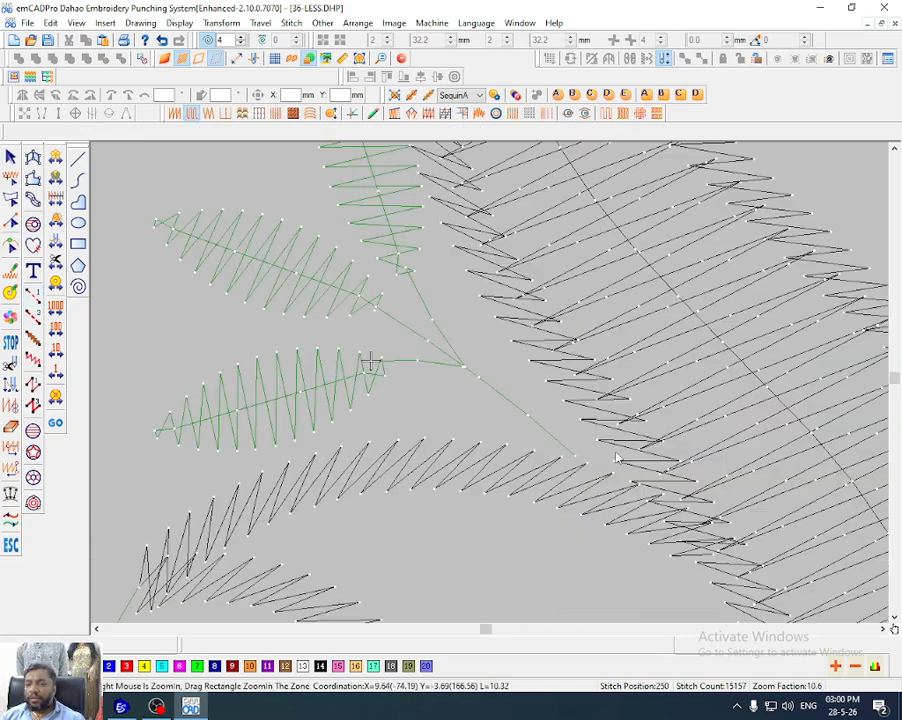
pyautogui.press('d')
pyautogui.scroll(-2, 538, 420)
pyautogui.moveTo(577, 277); pyautogui.dragTo(646, 471)
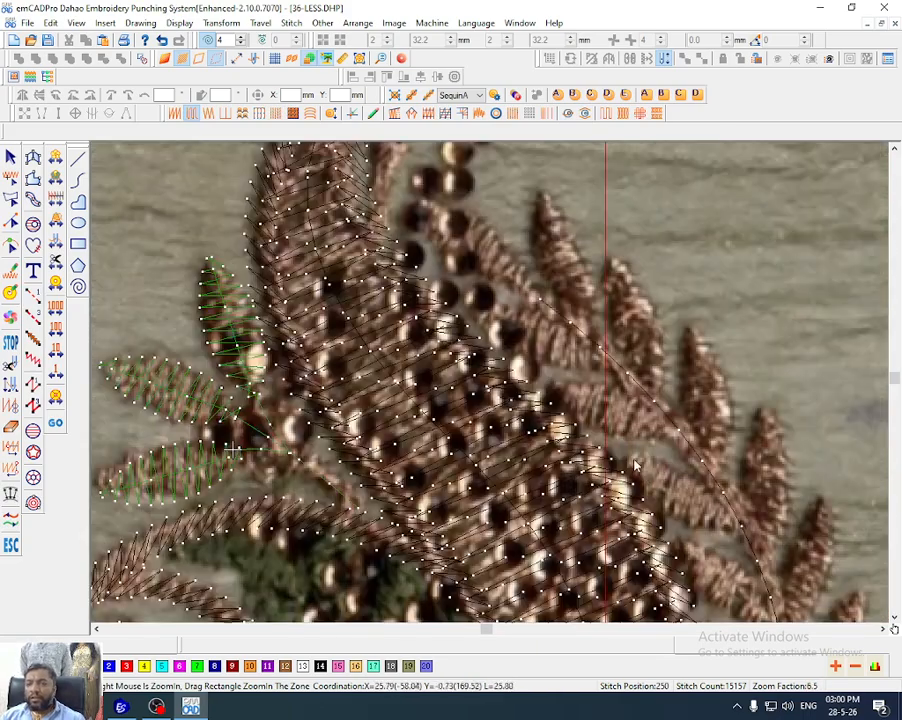
pyautogui.scroll(-3, 707, 416)
pyautogui.scroll(5, 633, 370)
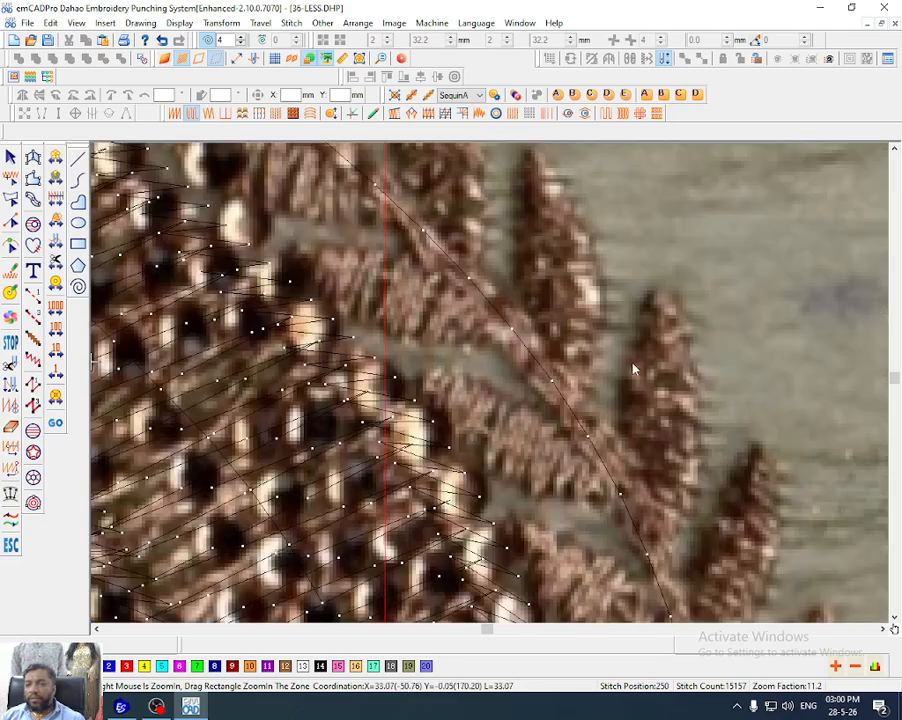
pyautogui.scroll(3, 512, 345)
pyautogui.scroll(-2, 566, 498)
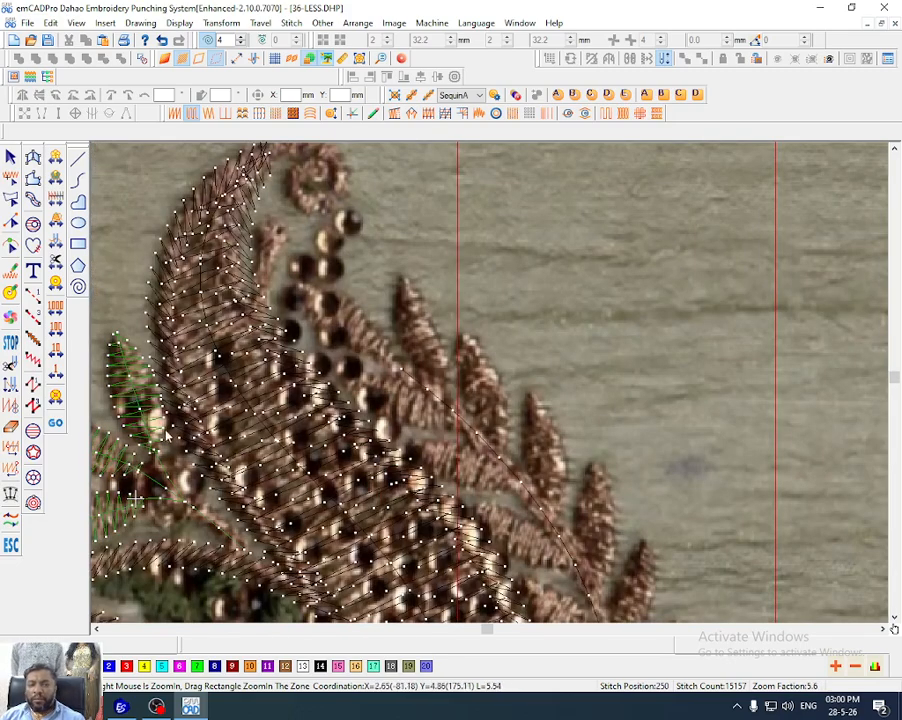
pyautogui.click(136, 405)
pyautogui.moveTo(136, 405); pyautogui.dragTo(483, 400, button='right')
pyautogui.moveTo(513, 328); pyautogui.dragTo(535, 392)
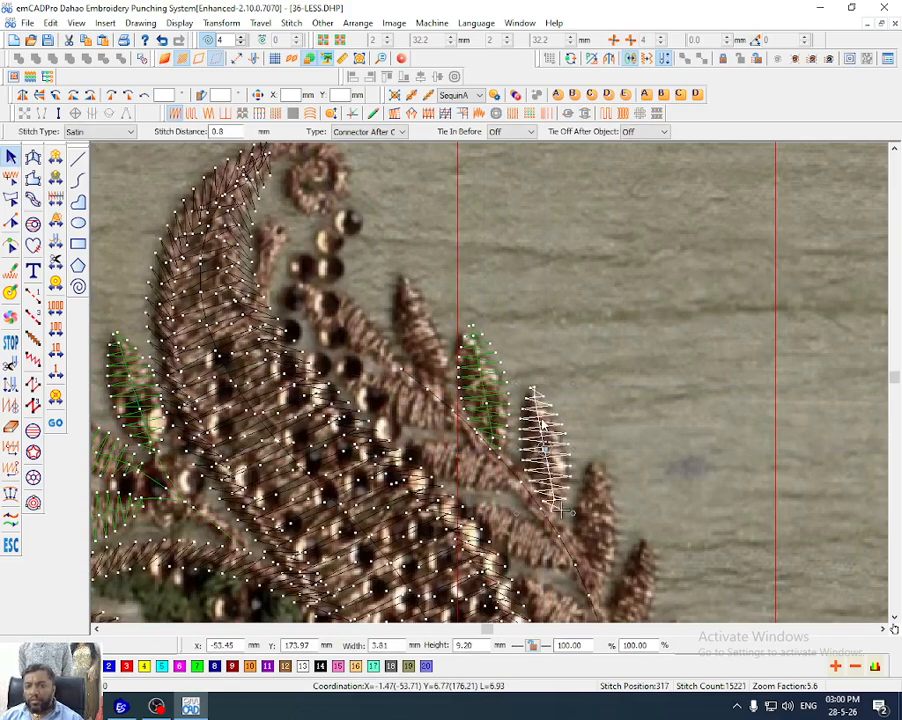
# Place two more leaf copies on the next outer leaves down the branch, rotating each to follow the photo
pyautogui.keyDown('ctrl'); pyautogui.moveTo(545, 450); pyautogui.dragTo(603, 515); pyautogui.keyUp('ctrl')
pyautogui.moveTo(630, 457); pyautogui.dragTo(658, 245)
pyautogui.scroll(-3, 611, 494)
pyautogui.scroll(2, 509, 176)
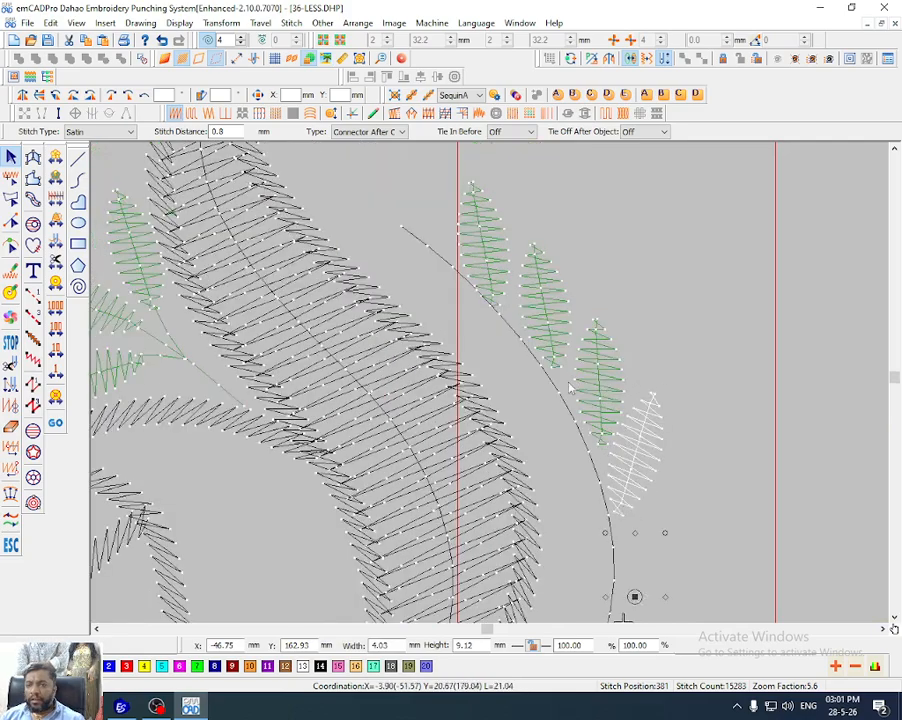
# Measure the spacing between the first two leaf copies on the branch's outer side
pyautogui.click(540, 457)
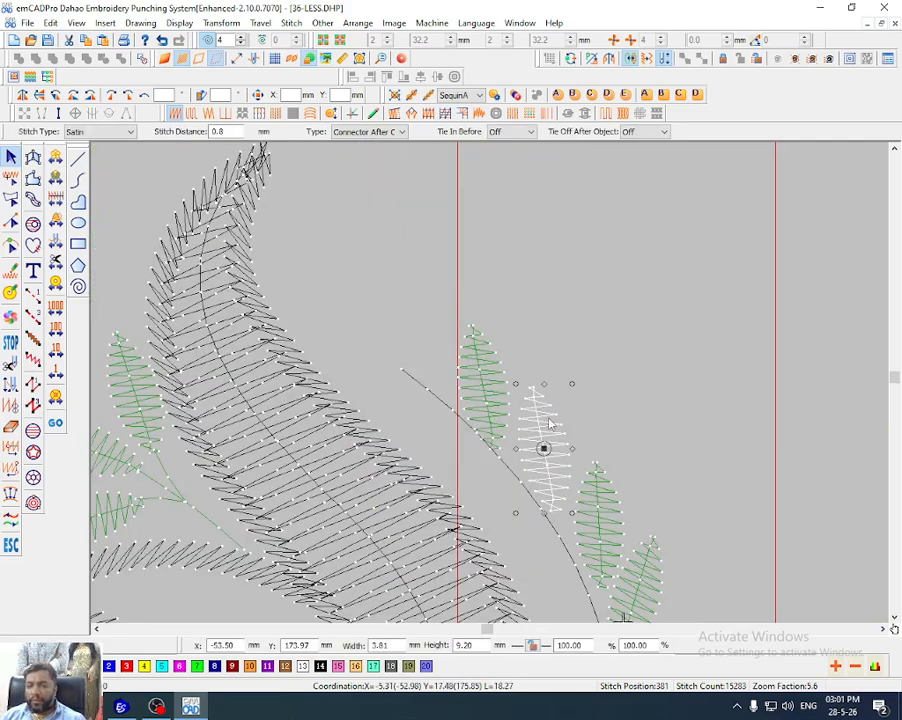
pyautogui.press('z')
pyautogui.moveTo(551, 418); pyautogui.dragTo(567, 527)
pyautogui.click(526, 448)
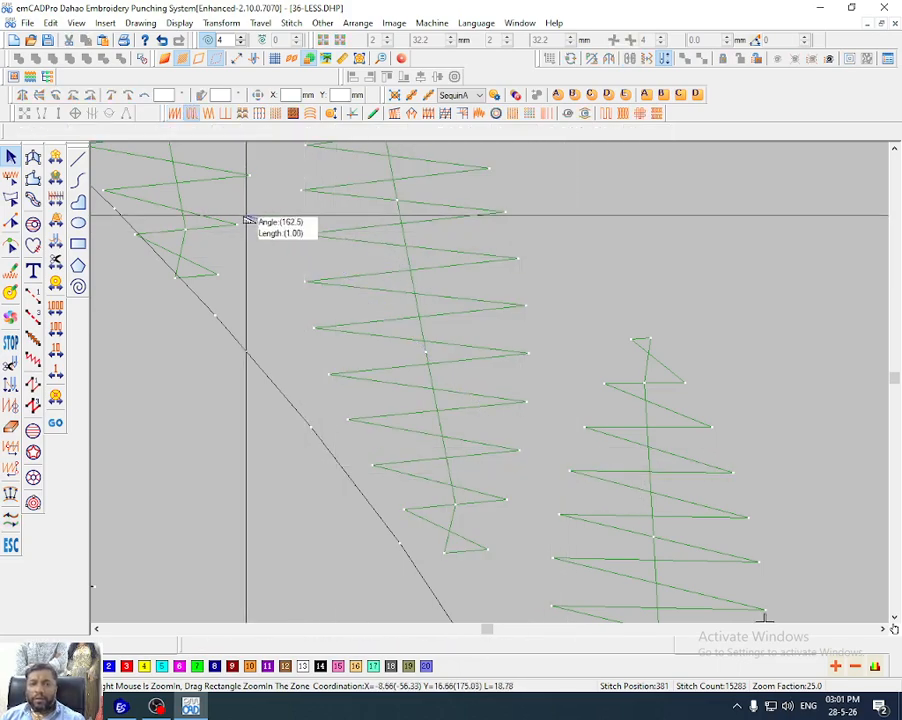
pyautogui.scroll(-1, 242, 218)
pyautogui.scroll(-1, 530, 416)
pyautogui.press('Escape')
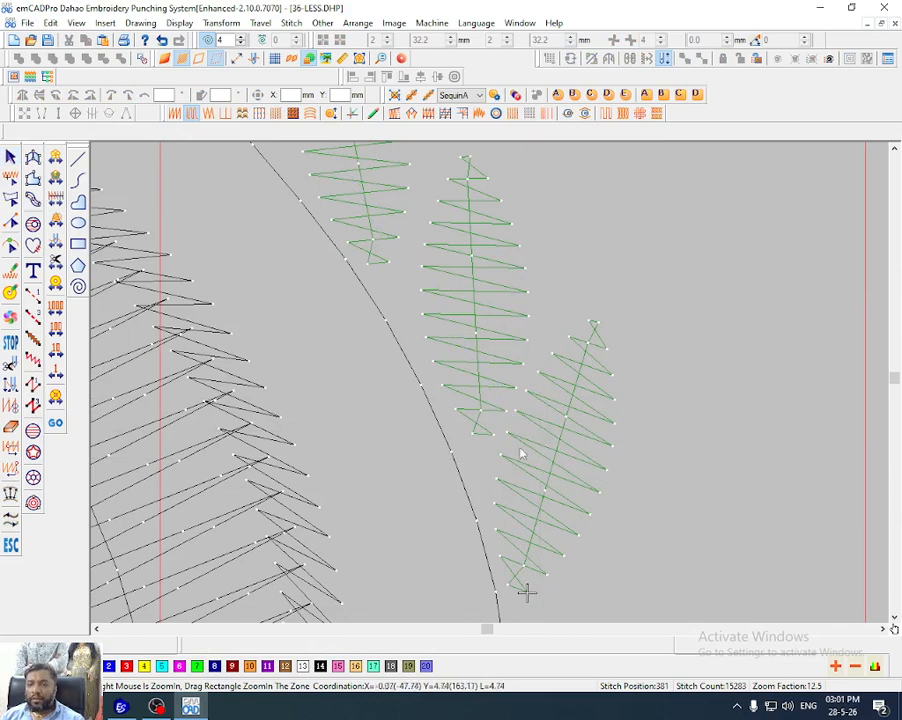
# Nudge the third leaf copy slightly toward the branch stem and fine-tune its rotation
pyautogui.click(459, 316)
pyautogui.click(459, 316)
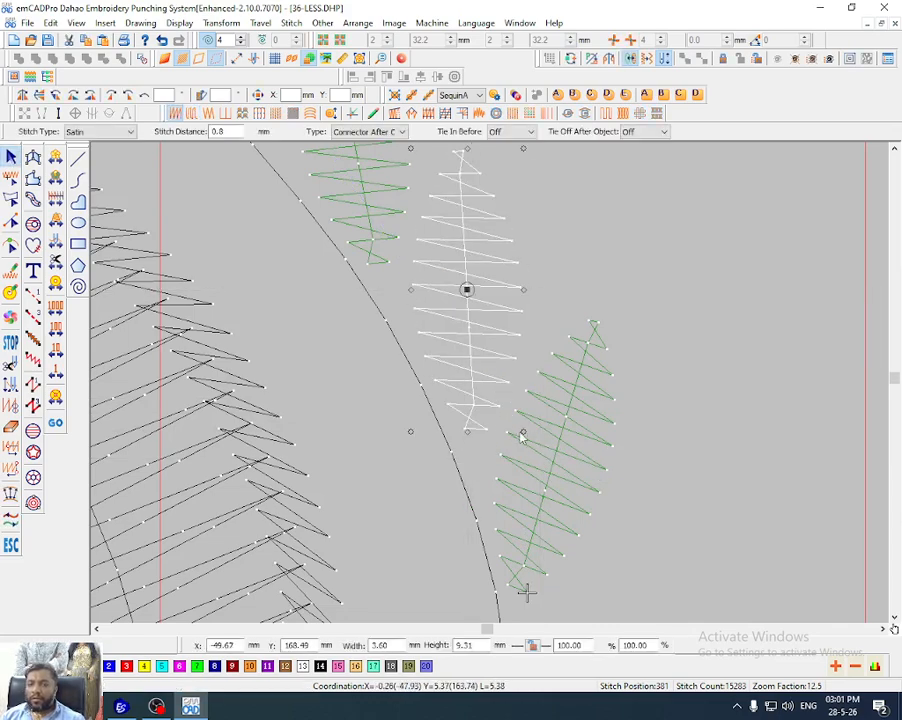
pyautogui.moveTo(523, 432); pyautogui.dragTo(517, 437)
# Copy the lowest digitized leaf onto the next outer leaf below and rotate it outward to match the photo
pyautogui.scroll(-1, 515, 443)
pyautogui.press('d')
pyautogui.click(539, 445)
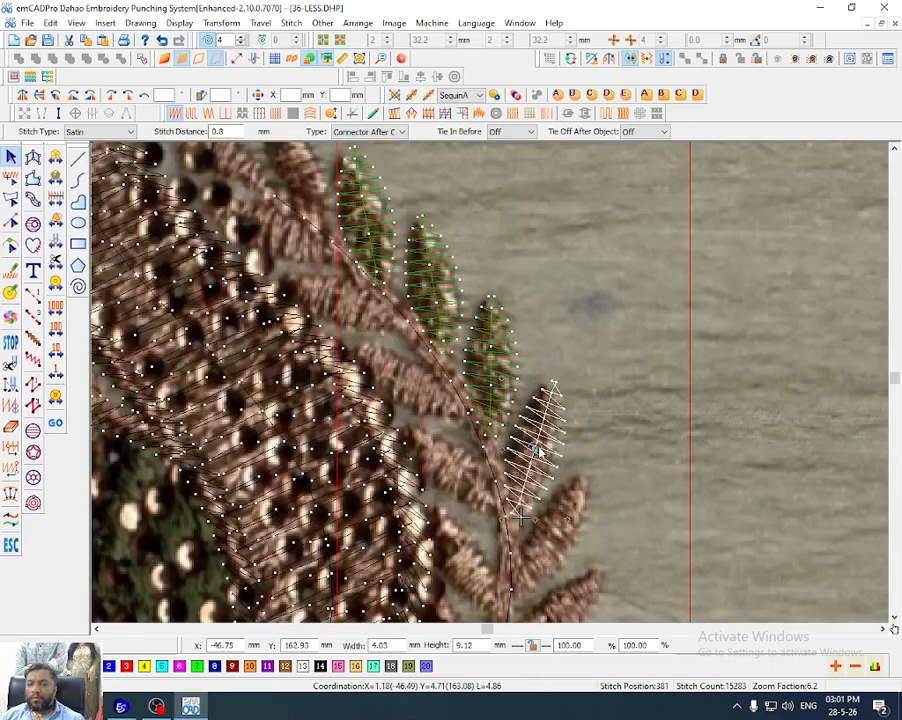
pyautogui.scroll(-2, 545, 440)
pyautogui.moveTo(540, 444); pyautogui.dragTo(558, 243, button='right')
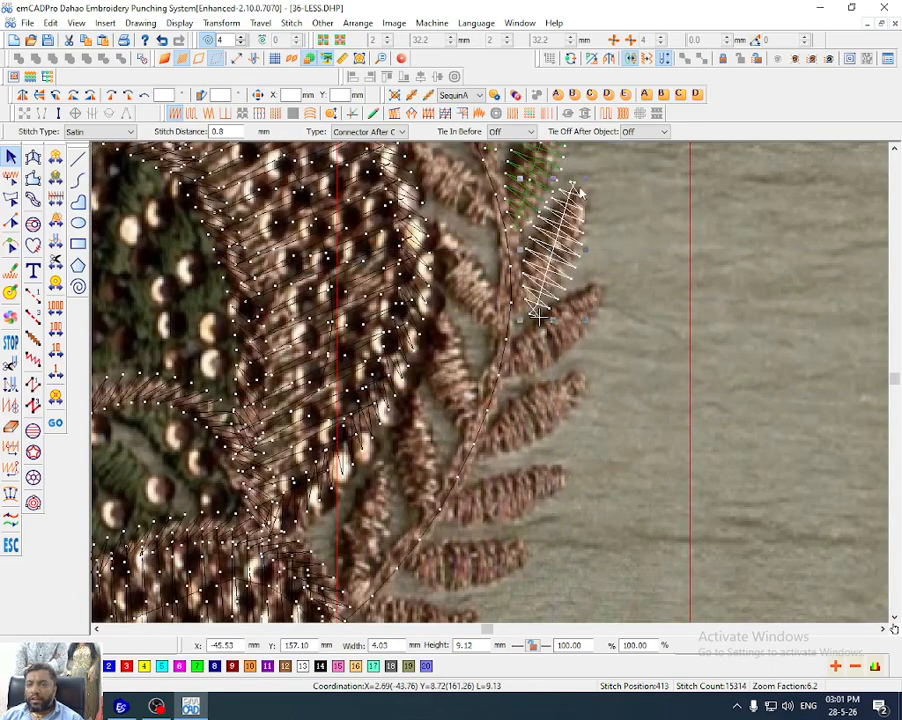
pyautogui.moveTo(586, 180); pyautogui.dragTo(592, 209)
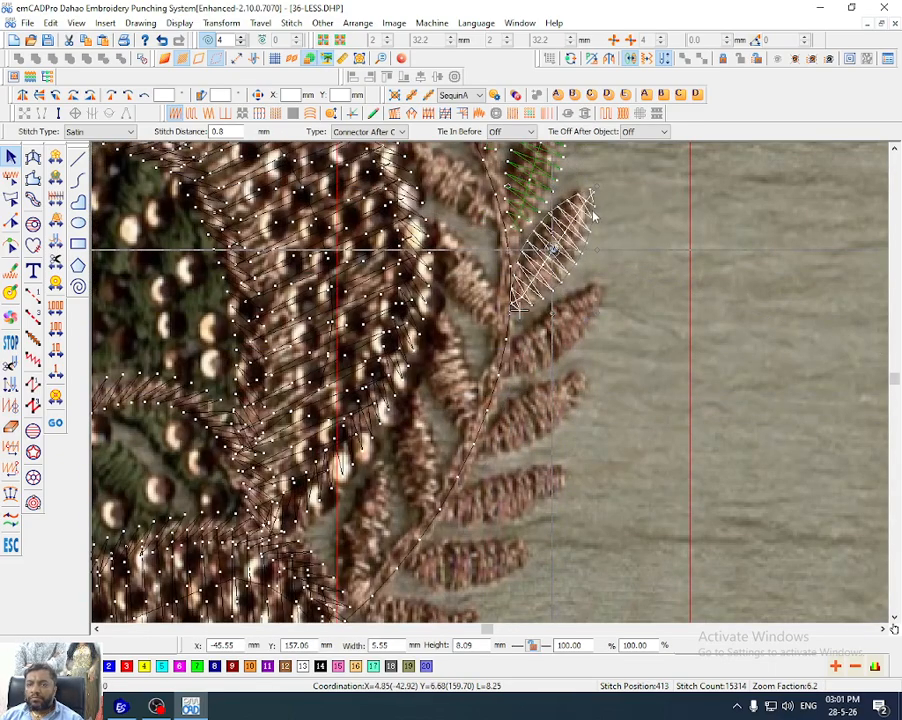
# Mirror a copy of the leaf onto the branch's inner side, rotate it to fit, and repeat it on the two inner leaves above
pyautogui.moveTo(549, 249); pyautogui.dragTo(402, 373, button='right')
pyautogui.scroll(1, 455, 295)
pyautogui.scroll(3, 450, 335)
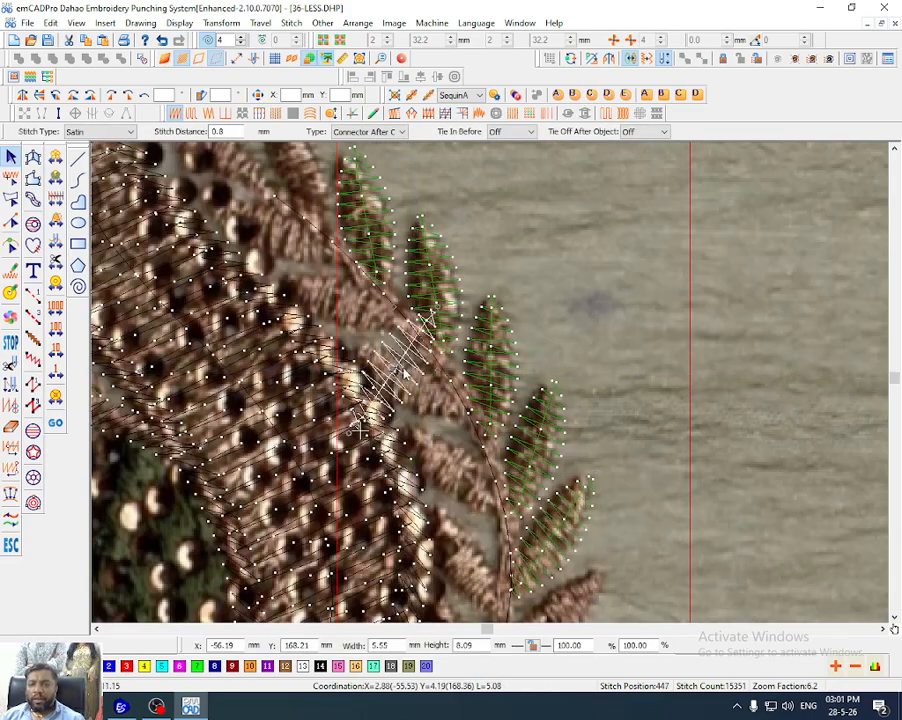
pyautogui.press('h')
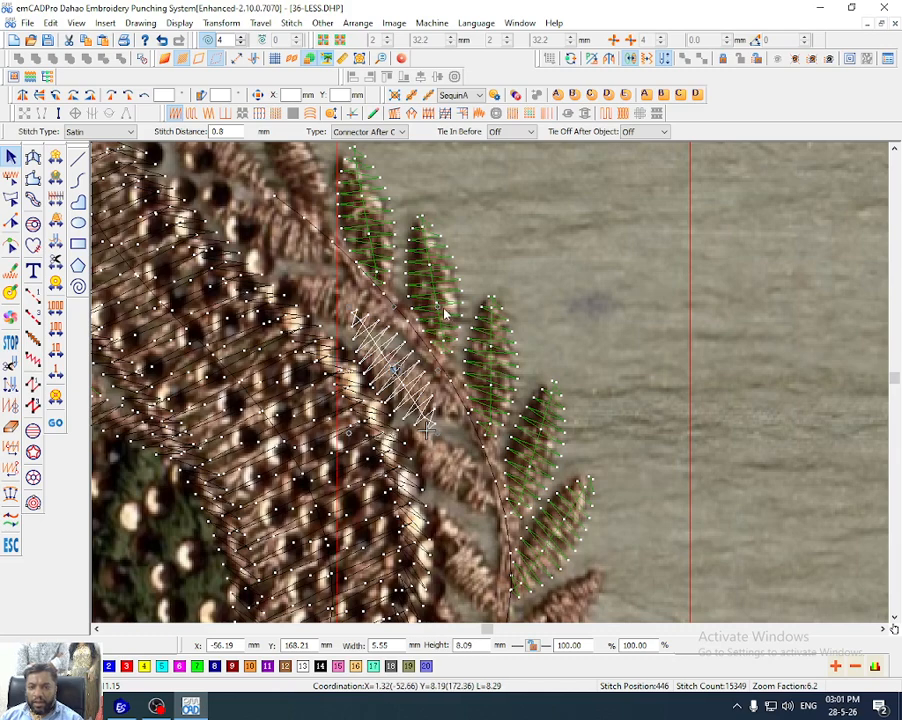
pyautogui.moveTo(439, 307); pyautogui.dragTo(400, 299)
pyautogui.moveTo(415, 383); pyautogui.dragTo(330, 250)
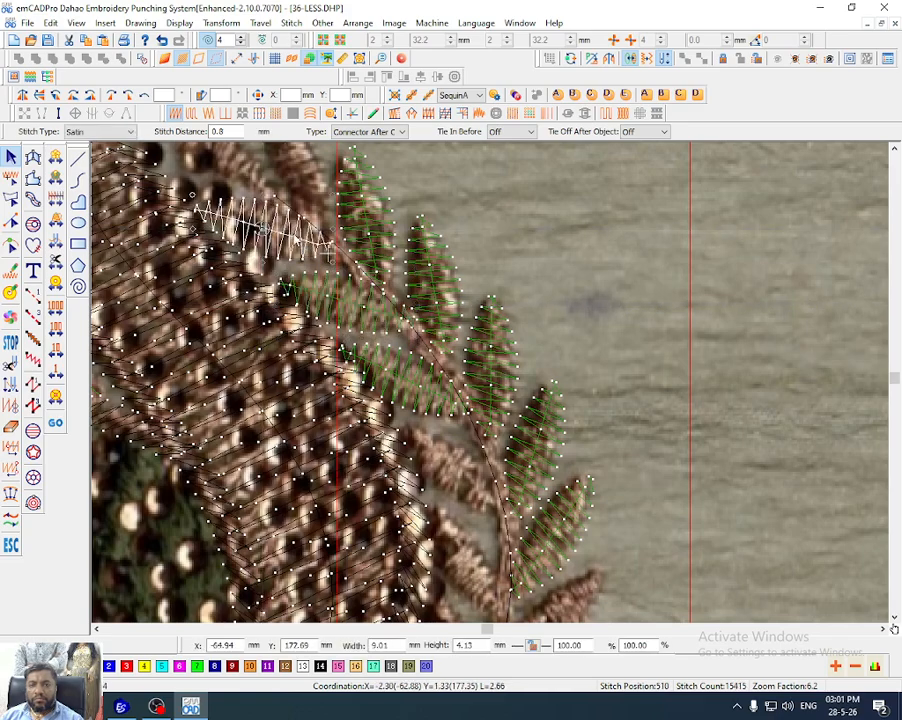
# Copy the uppermost digitized outer leaf onto the topmost outer leaf and, rotated, onto the leaf at the branch's tip
pyautogui.scroll(3, 323, 285)
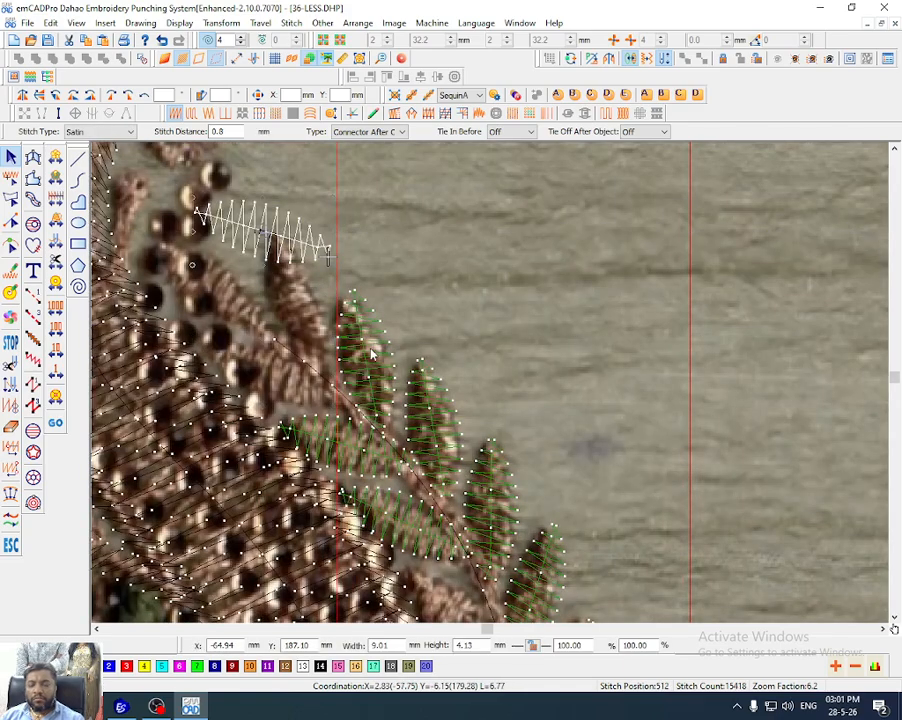
pyautogui.click(370, 353)
pyautogui.moveTo(370, 353); pyautogui.dragTo(307, 294, button='right')
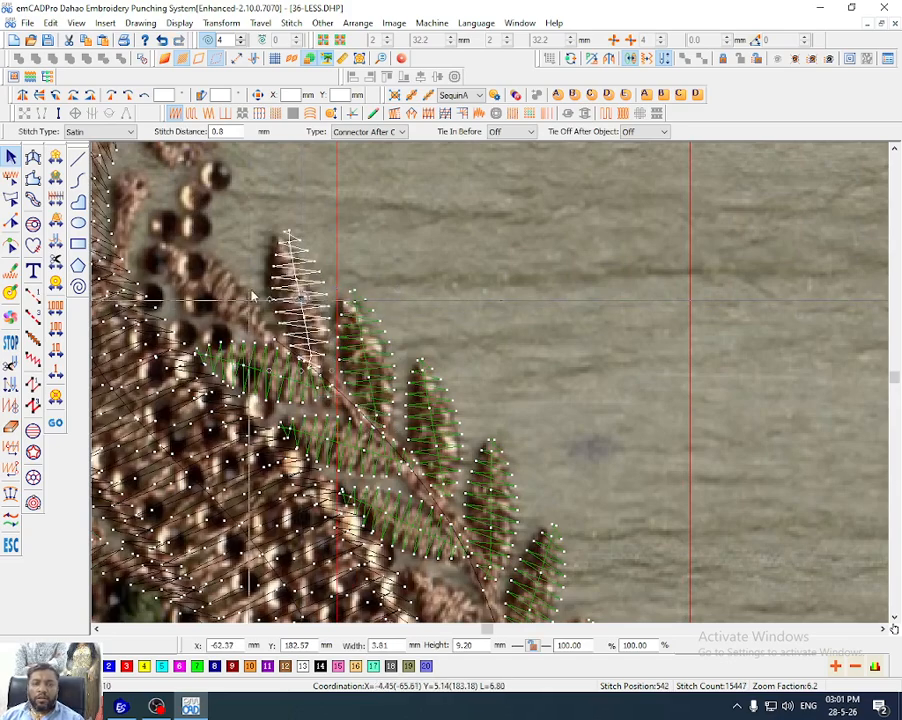
pyautogui.moveTo(252, 296); pyautogui.dragTo(228, 289, button='right')
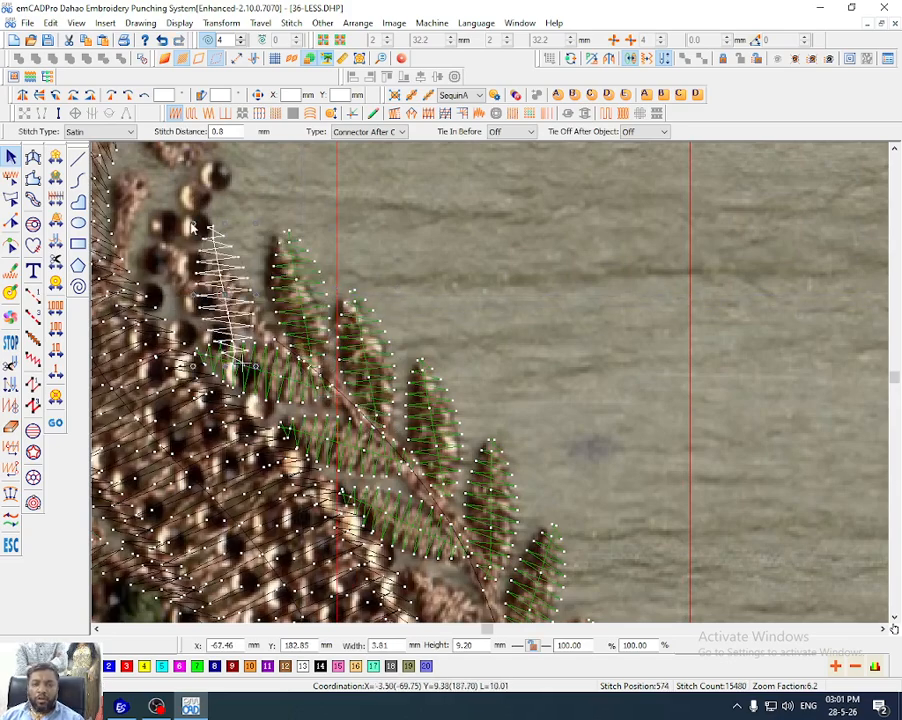
pyautogui.moveTo(163, 241); pyautogui.dragTo(149, 260)
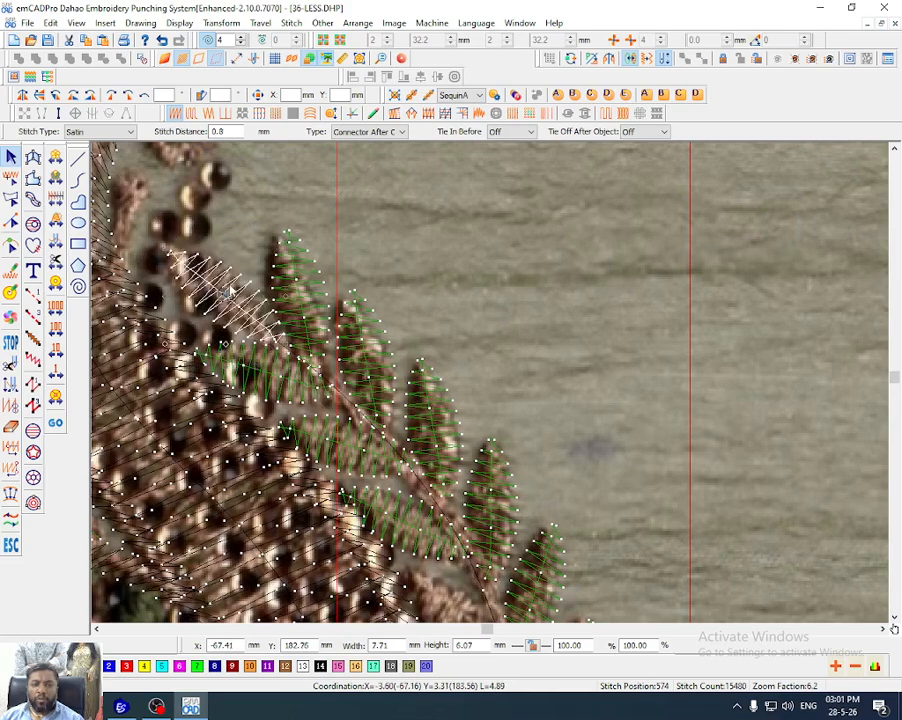
# Copy a small stemmed star from the paisley's outer edge into the hook beneath its tip and rotate it to match the photo
pyautogui.scroll(-2, 280, 288)
pyautogui.press('z')
pyautogui.moveTo(221, 227); pyautogui.dragTo(342, 385)
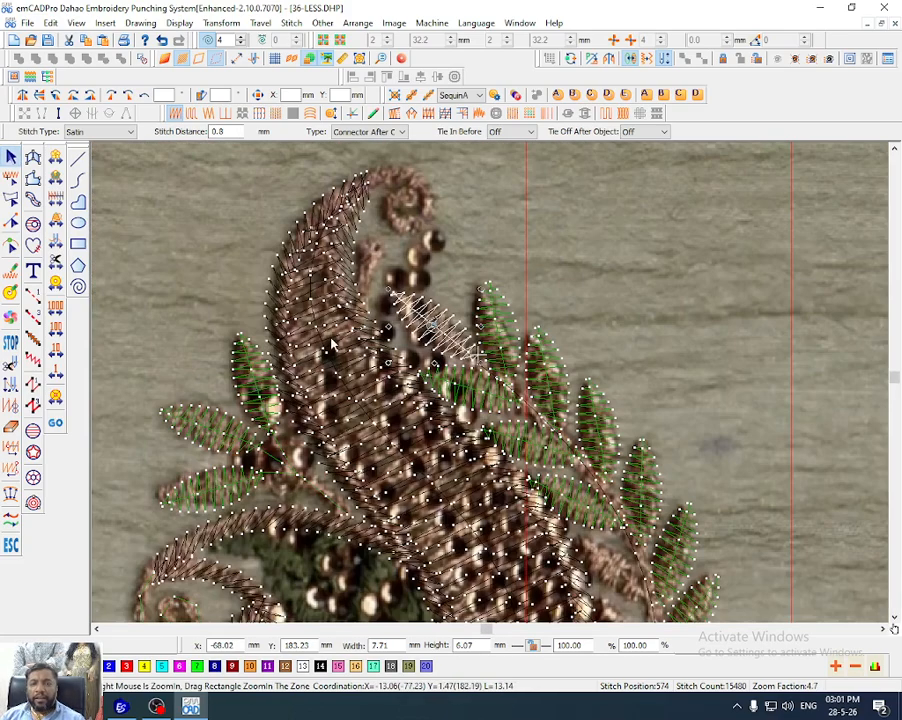
pyautogui.press('Escape')
pyautogui.scroll(-3, 195, 503)
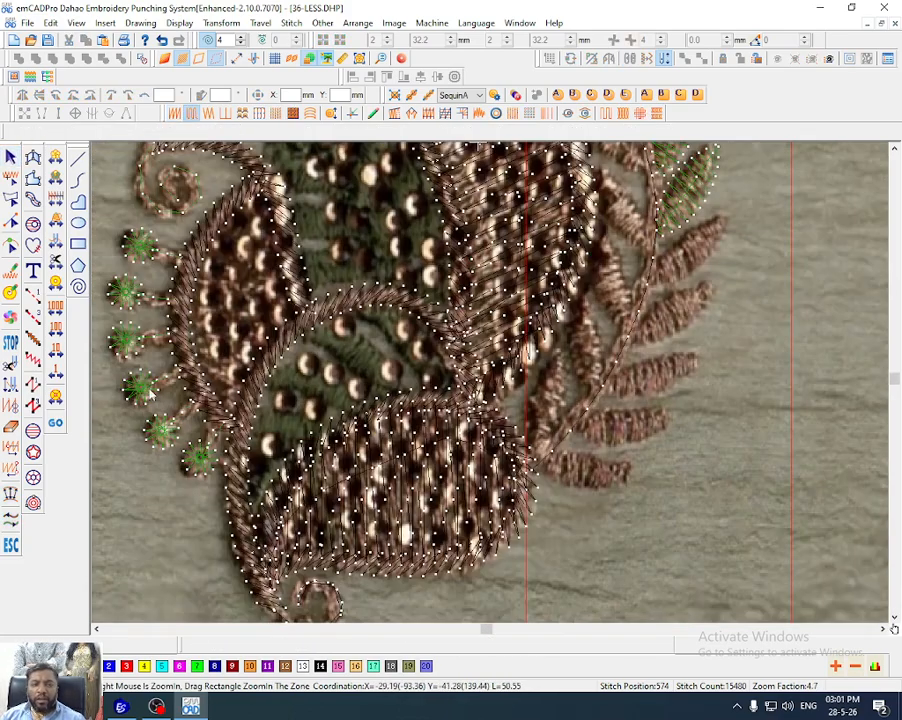
pyautogui.click(150, 394)
pyautogui.moveTo(150, 394); pyautogui.dragTo(366, 262, button='right')
pyautogui.scroll(3, 139, 468)
pyautogui.press('d')
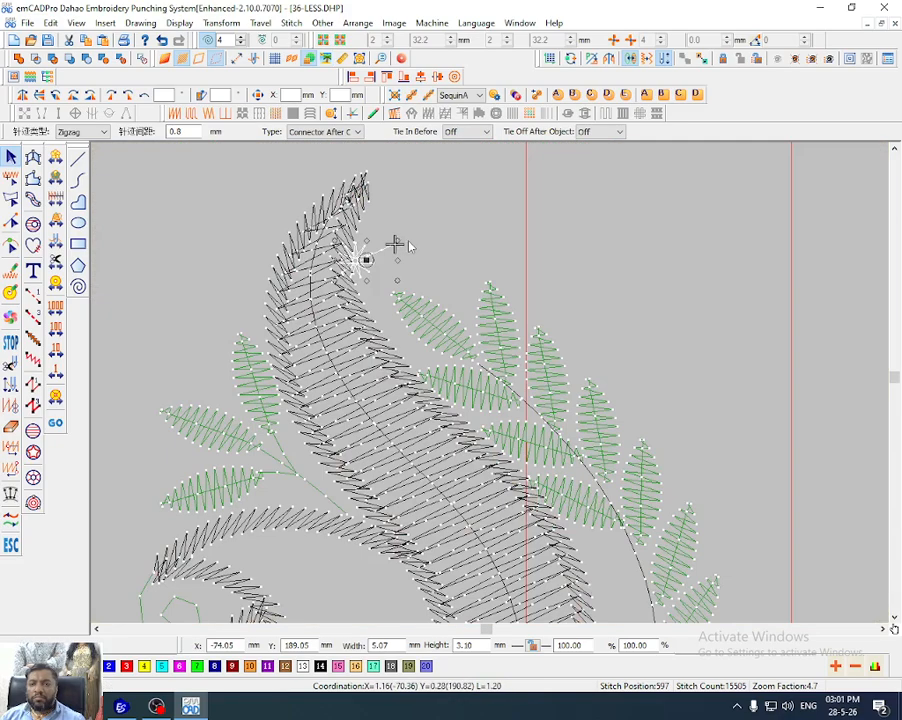
pyautogui.moveTo(395, 243); pyautogui.dragTo(356, 305)
pyautogui.press('d')
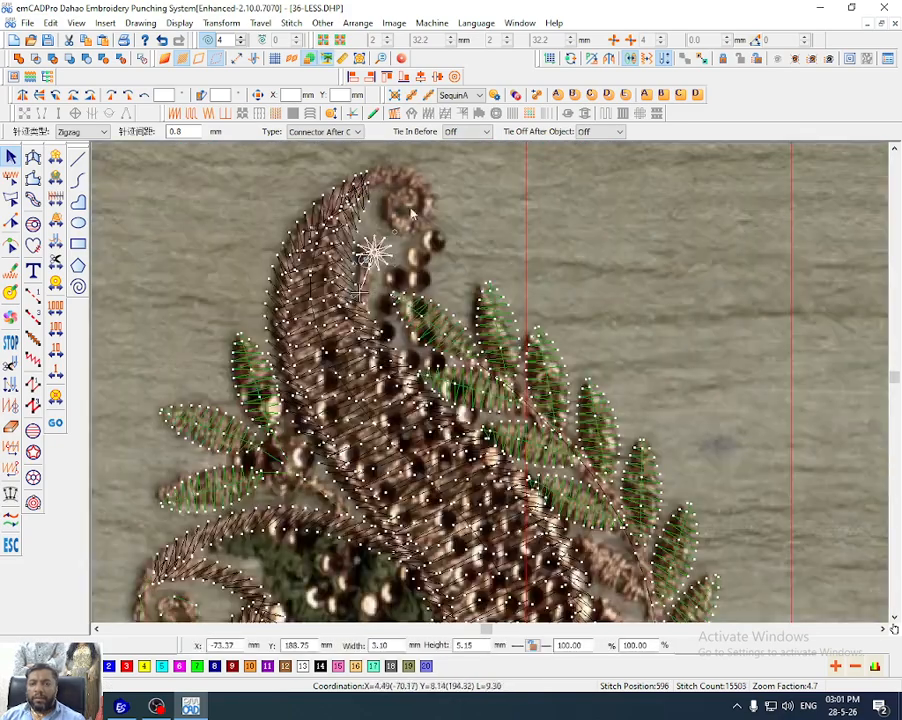
pyautogui.press('Escape')
# Trace the spiral curl at the paisley's upper tip with a run stitch and check its nodes
pyautogui.press('1')
pyautogui.click(367, 183)
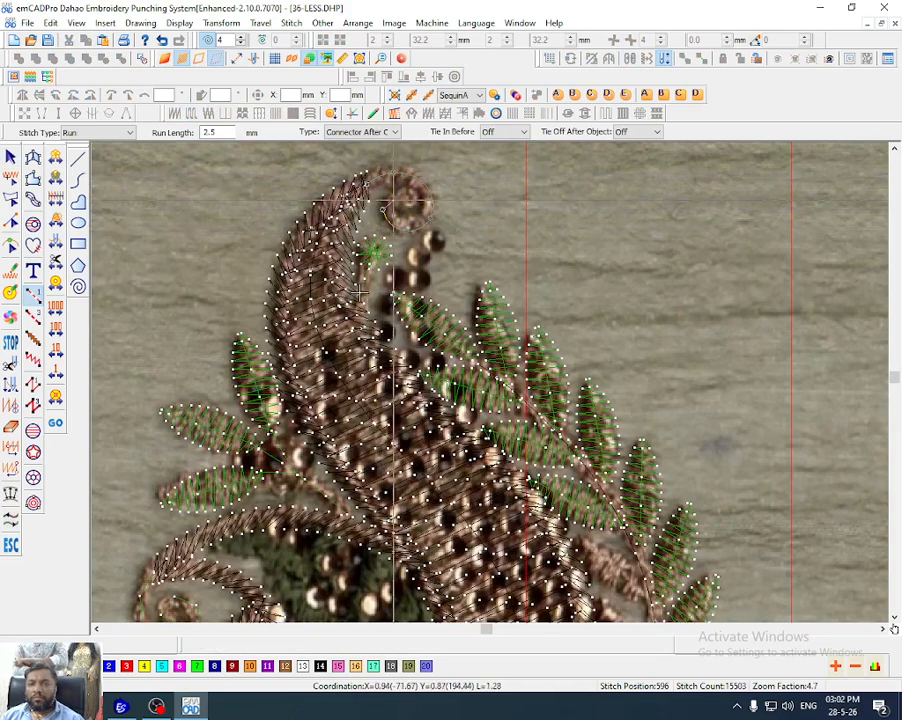
pyautogui.click(408, 195)
pyautogui.press('Return')
pyautogui.press('h')
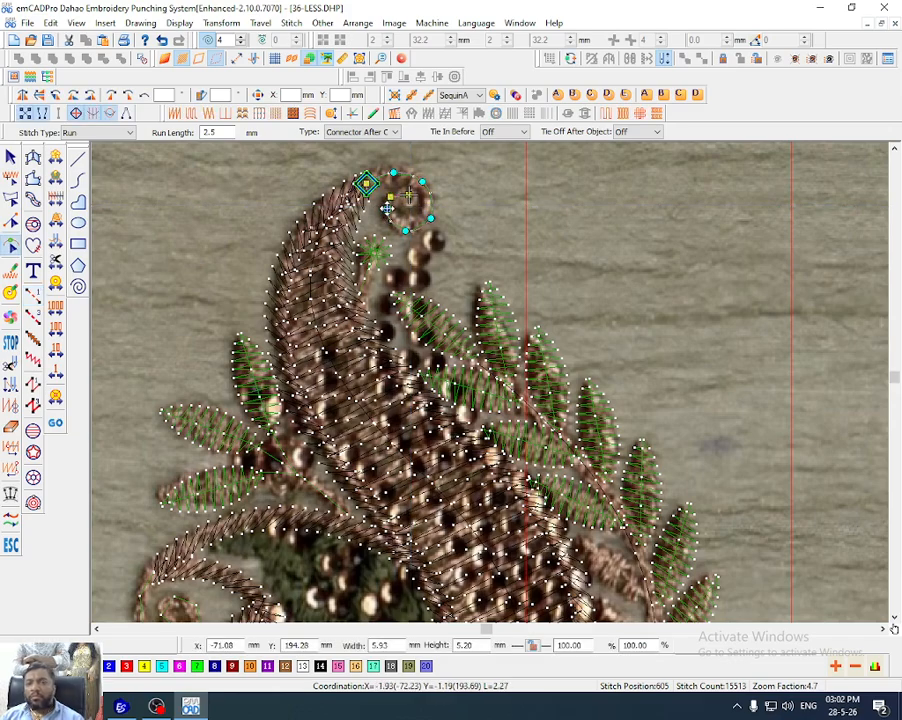
# Convert the tip's spiral curl to a cord stitch and reduce its cord height
pyautogui.press('Escape')
pyautogui.rightClick(388, 208)
pyautogui.press('Escape')
pyautogui.press('2')
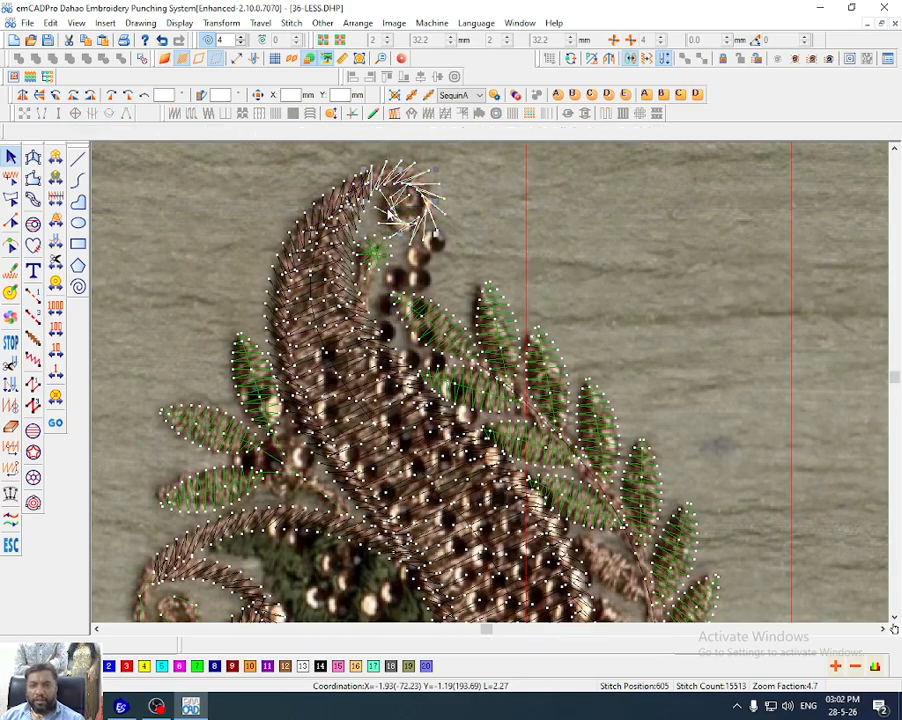
pyautogui.doubleClick(388, 212)
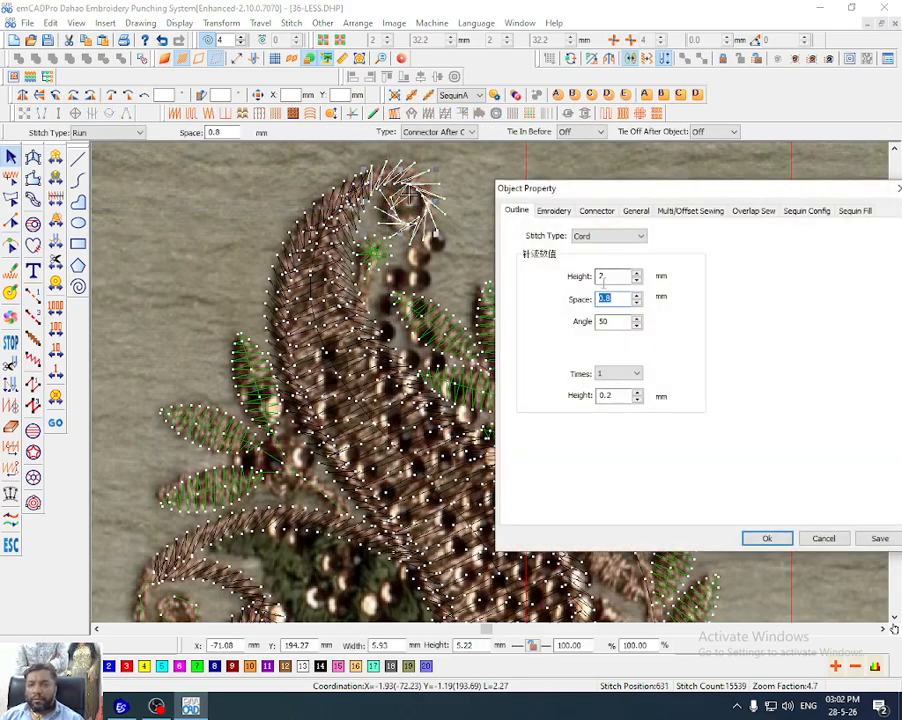
pyautogui.write('1.')
pyautogui.press('Return')
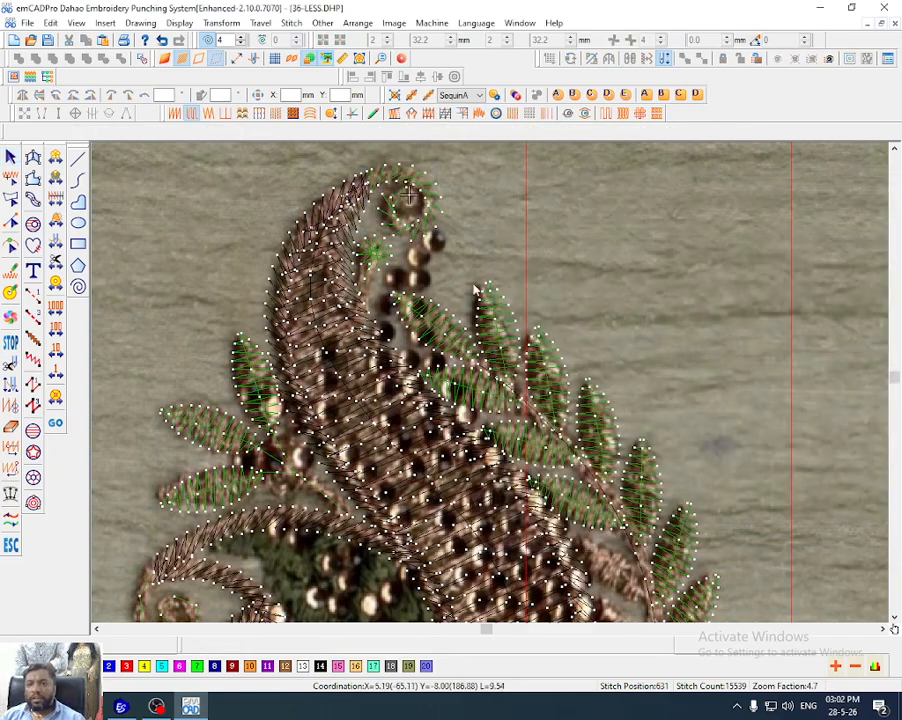
# Draw a curved run stitch dividing the upper green sequin area, from its lower border up toward the scroll
pyautogui.scroll(-3, 482, 288)
pyautogui.keyDown('ctrl'); pyautogui.scroll(-1, 495, 306); pyautogui.keyUp('ctrl')
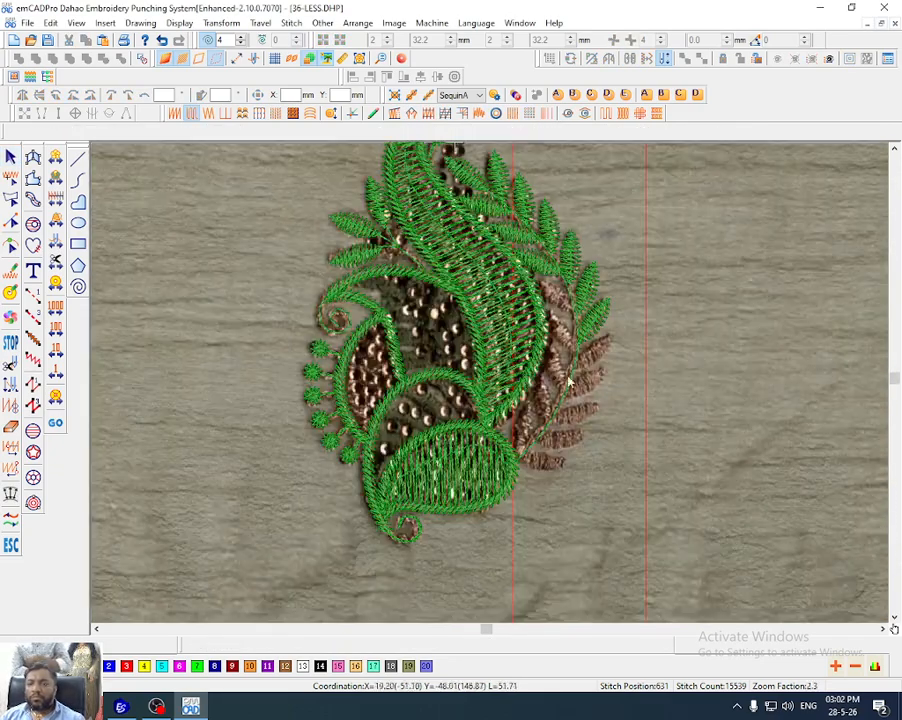
pyautogui.press('t')
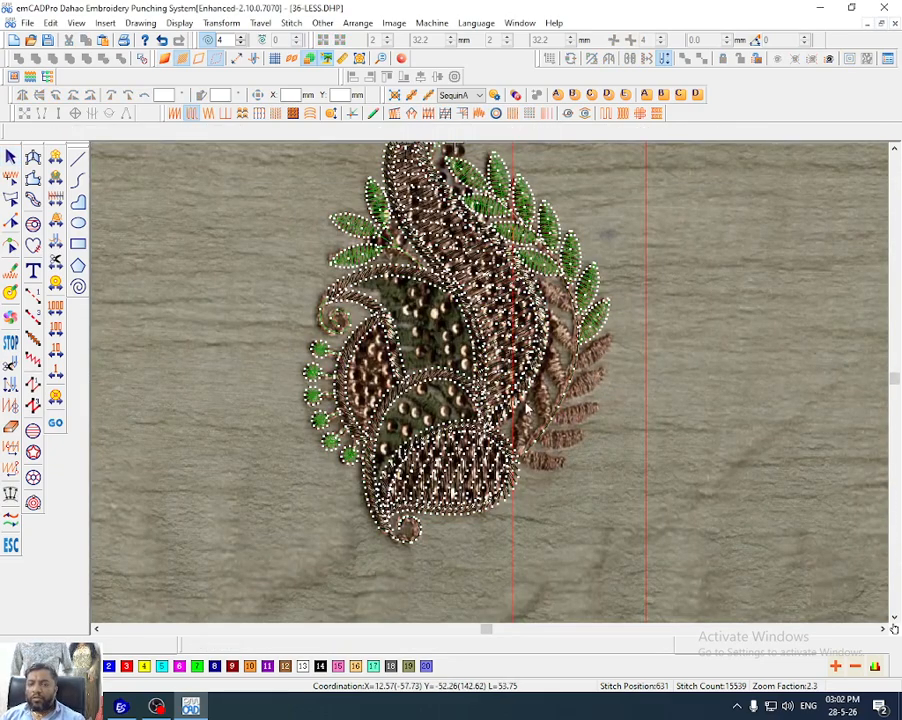
pyautogui.scroll(3, 477, 447)
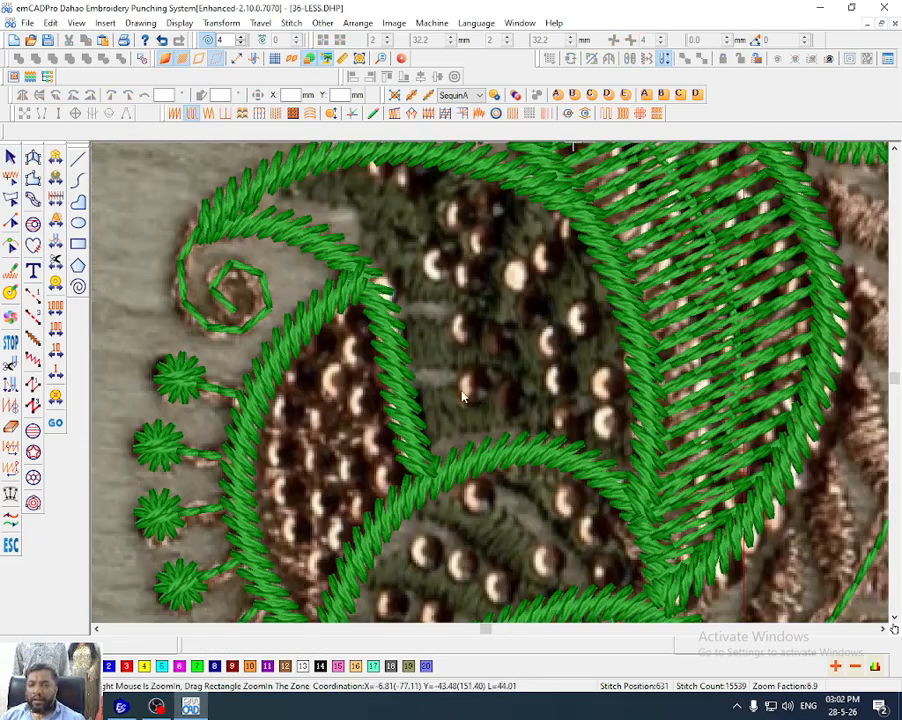
pyautogui.press('r')
pyautogui.click(553, 435)
pyautogui.click(499, 295)
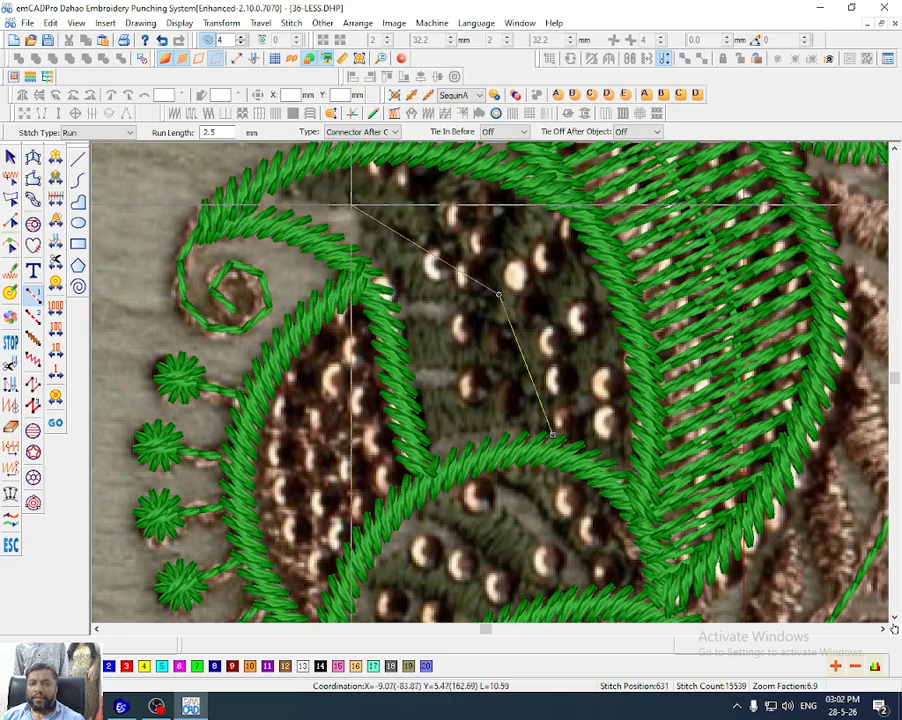
pyautogui.click(385, 217)
pyautogui.press('Return')
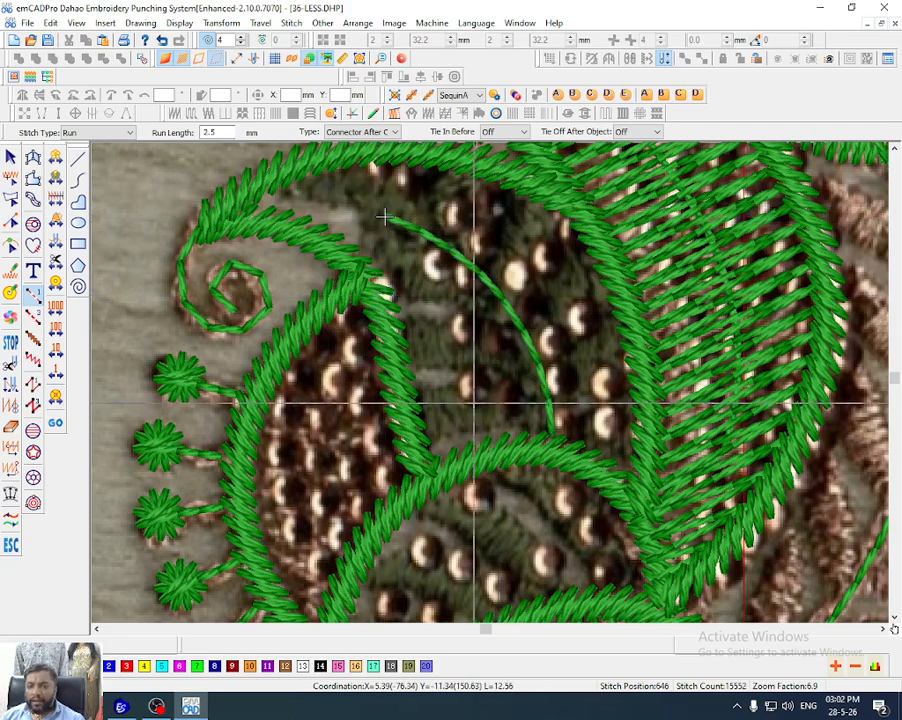
# Digitize the lowest green band between the inner brown border and the dividing curve as a Tatami fill
pyautogui.press('t')
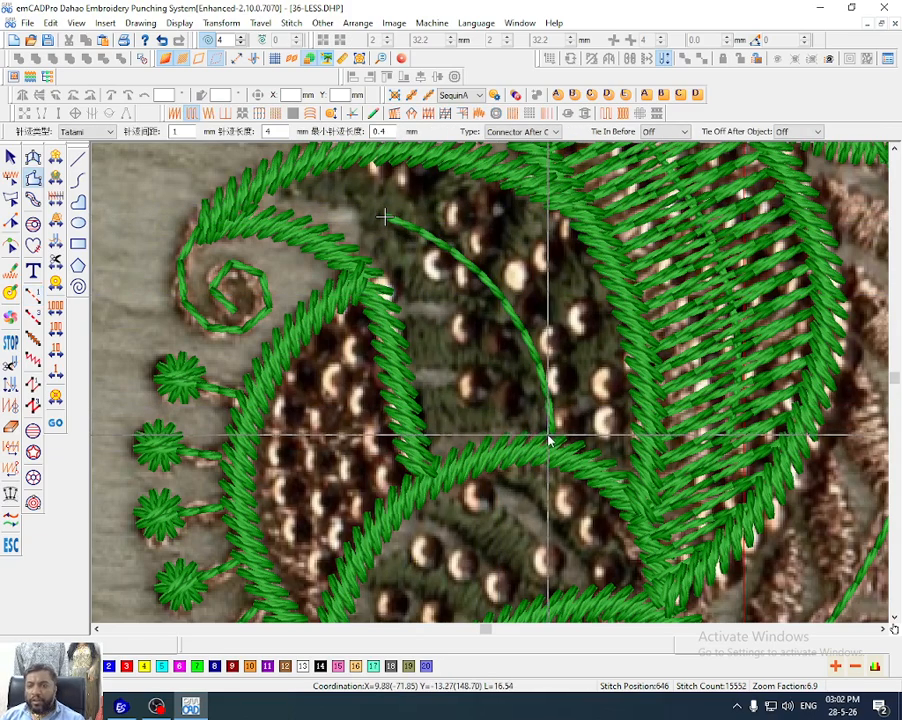
pyautogui.click(550, 432)
pyautogui.press('Return')
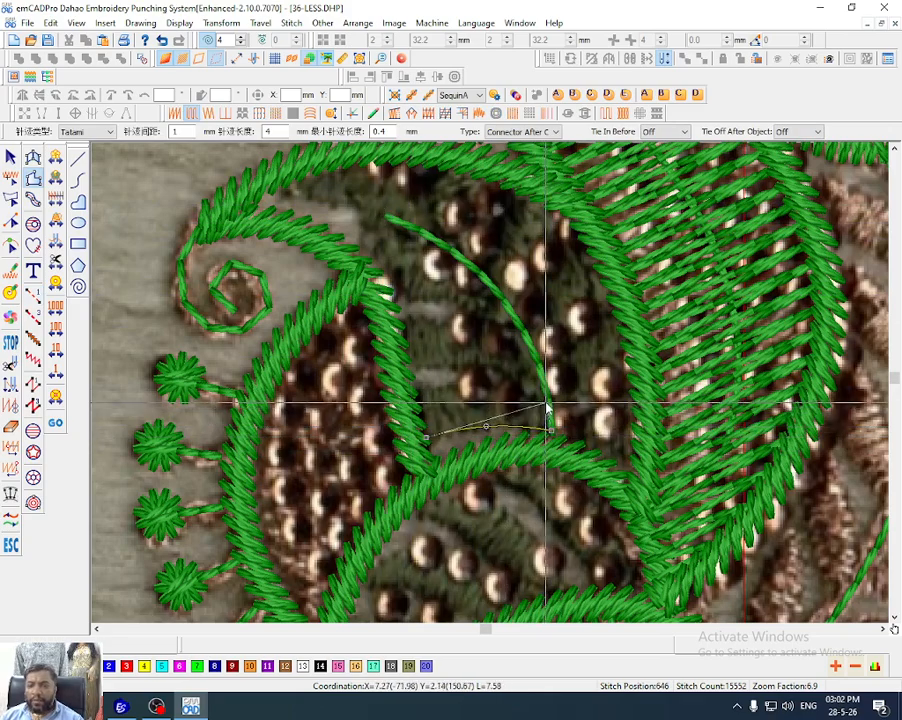
pyautogui.click(545, 399)
pyautogui.rightClick(487, 380)
pyautogui.click(413, 384)
pyautogui.press('Return')
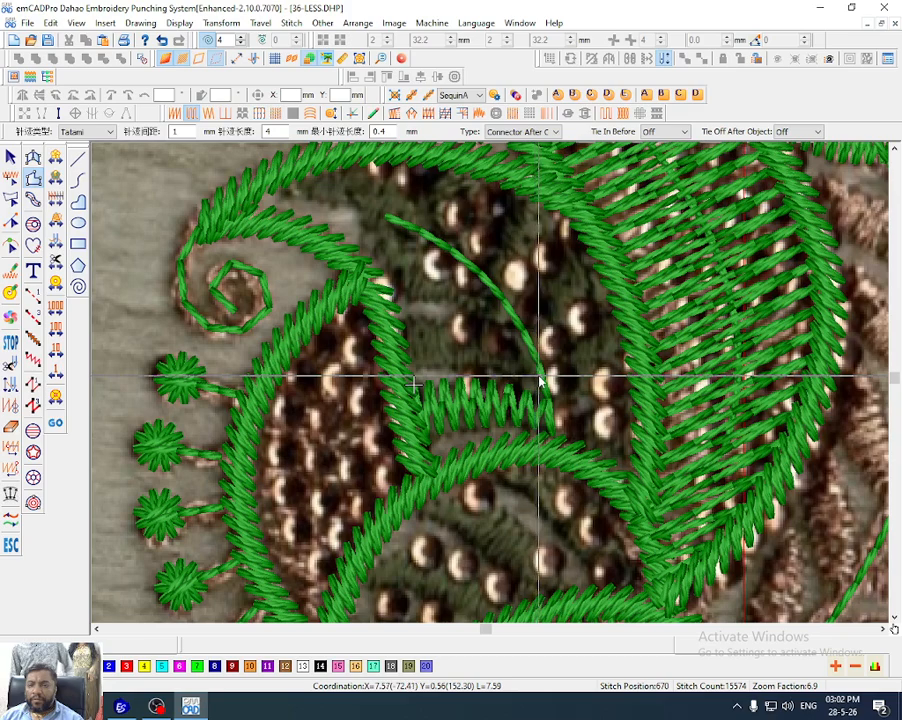
# Digitize the middle green band on the inner side of the dividing curve as a Tatami fill
pyautogui.click(540, 375)
pyautogui.rightClick(458, 366)
pyautogui.click(406, 371)
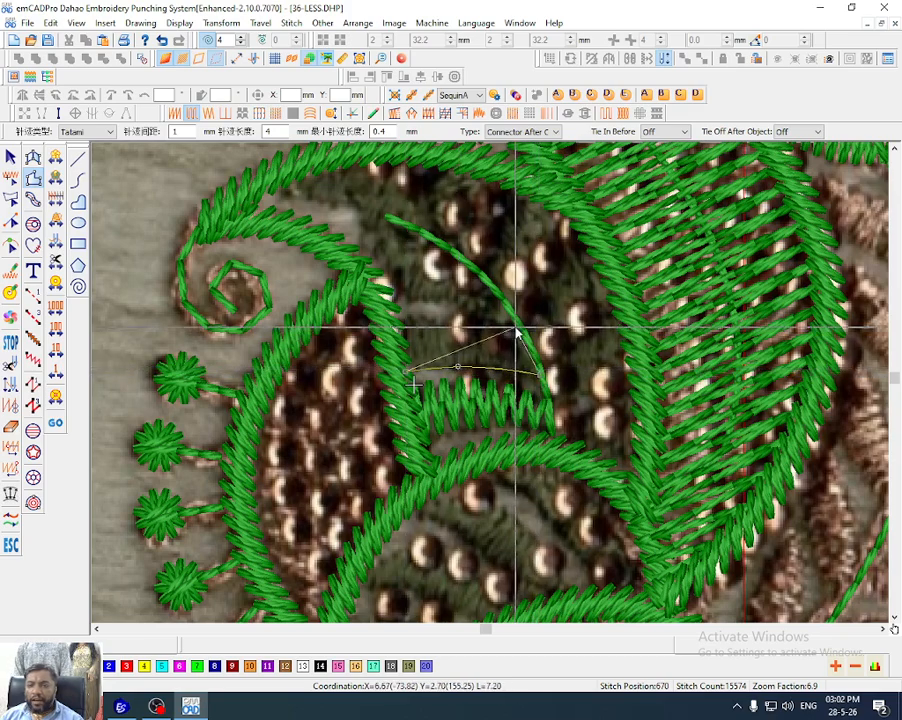
pyautogui.click(515, 326)
pyautogui.rightClick(443, 311)
pyautogui.click(390, 318)
pyautogui.press('Return')
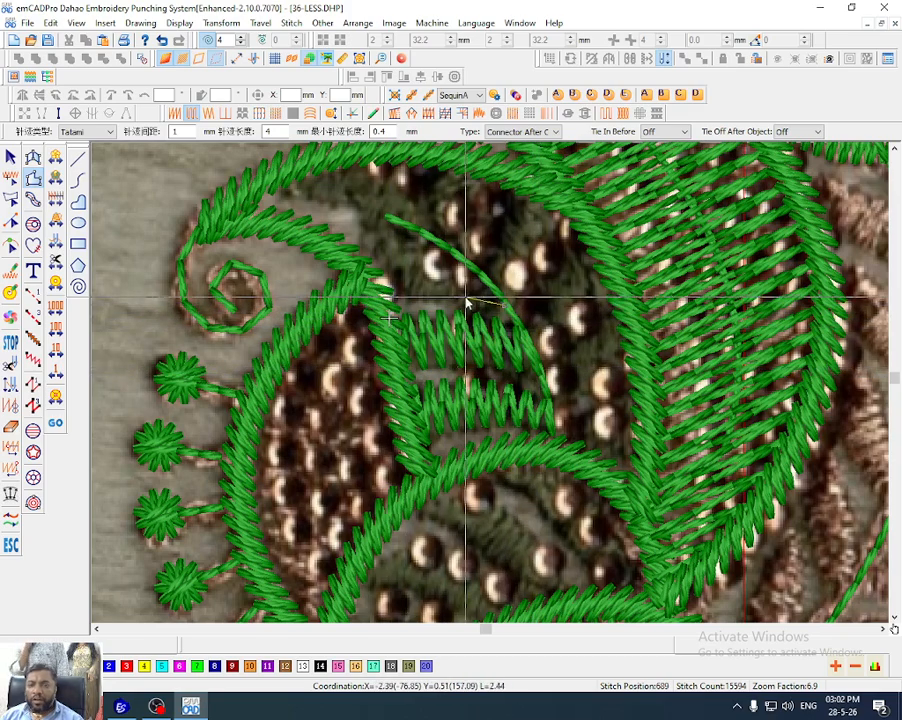
# Digitize the third green band, just below the end of the dividing curve, as a Tatami fill
pyautogui.click(385, 292)
pyautogui.click(486, 284)
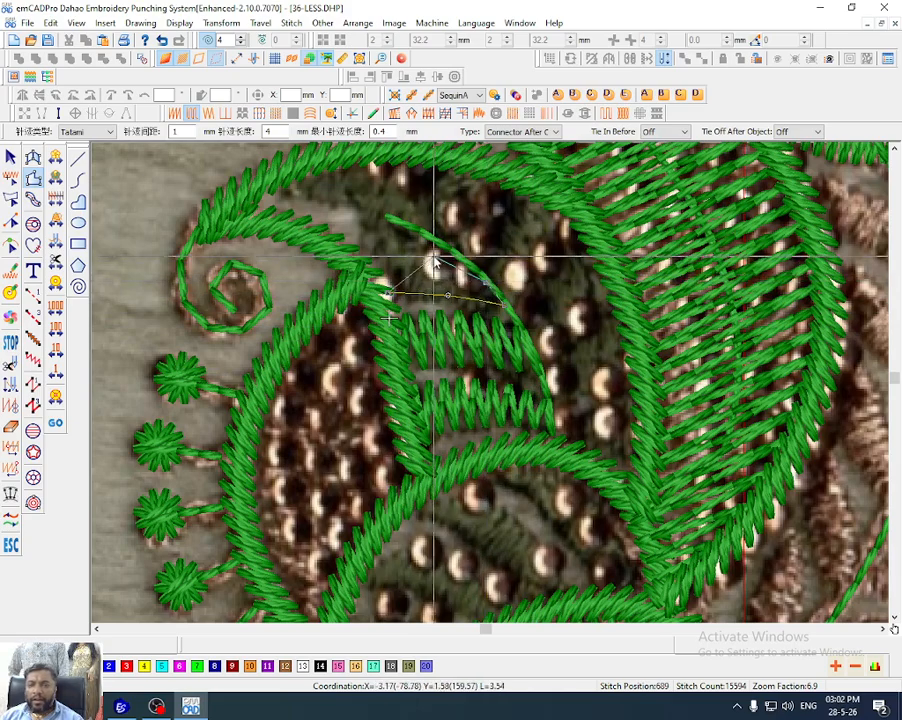
pyautogui.rightClick(433, 258)
pyautogui.click(365, 260)
pyautogui.press('Return')
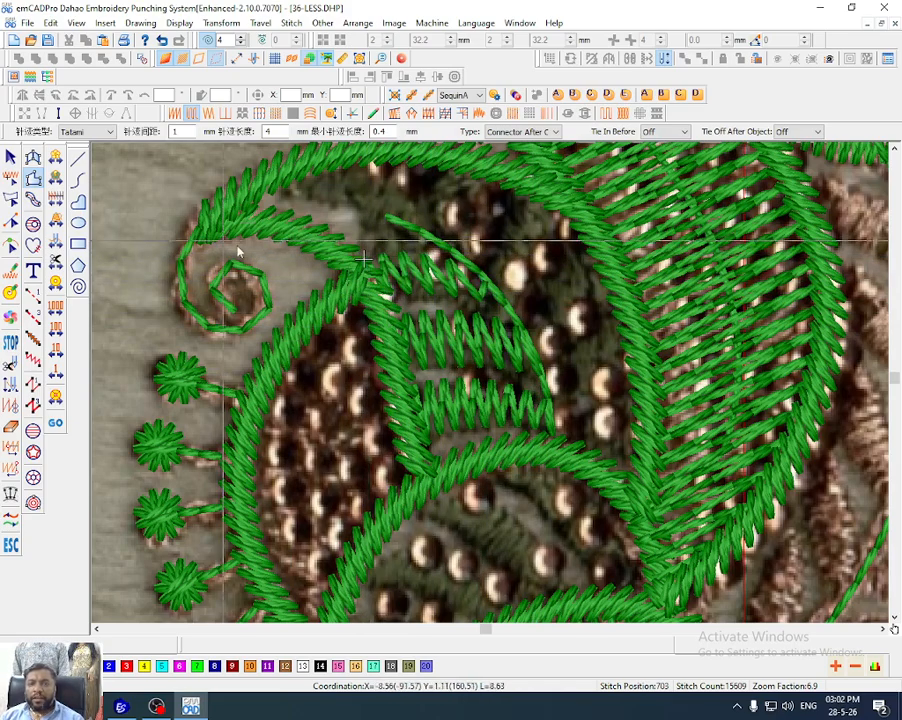
pyautogui.click(431, 244)
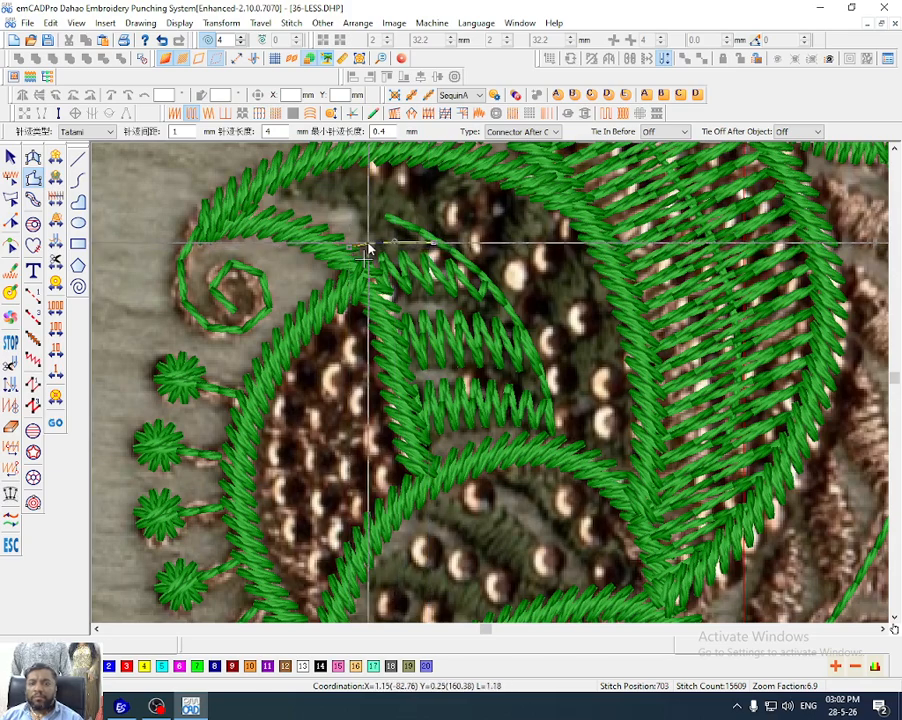
pyautogui.press('Escape')
# Change the three green band fills to Satin with a stitch distance of 0.7 mm
pyautogui.click(430, 279)
pyautogui.press('h')
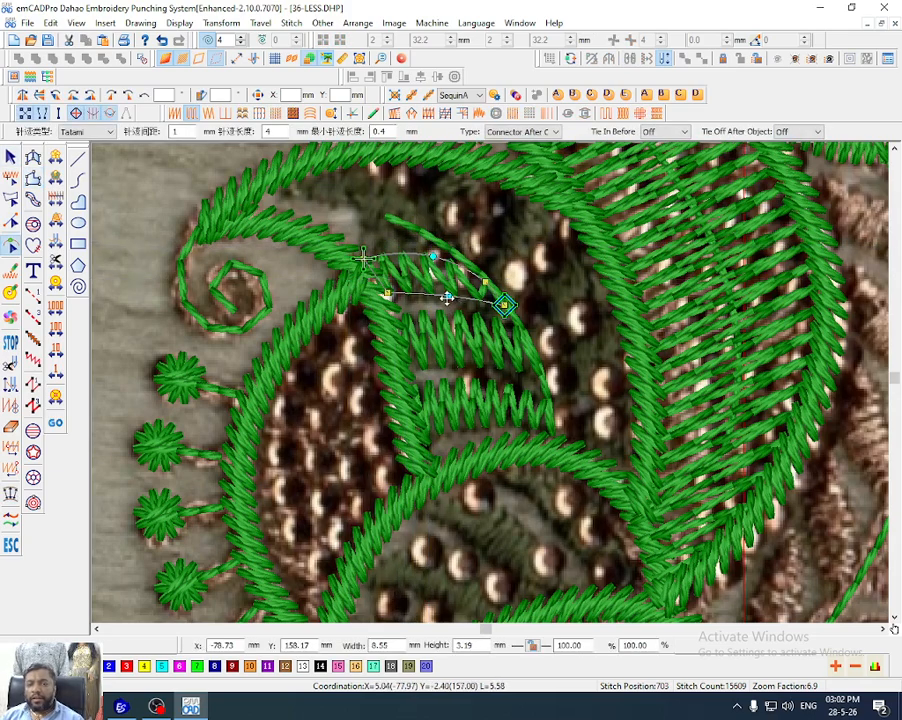
pyautogui.press('Escape')
pyautogui.press('t')
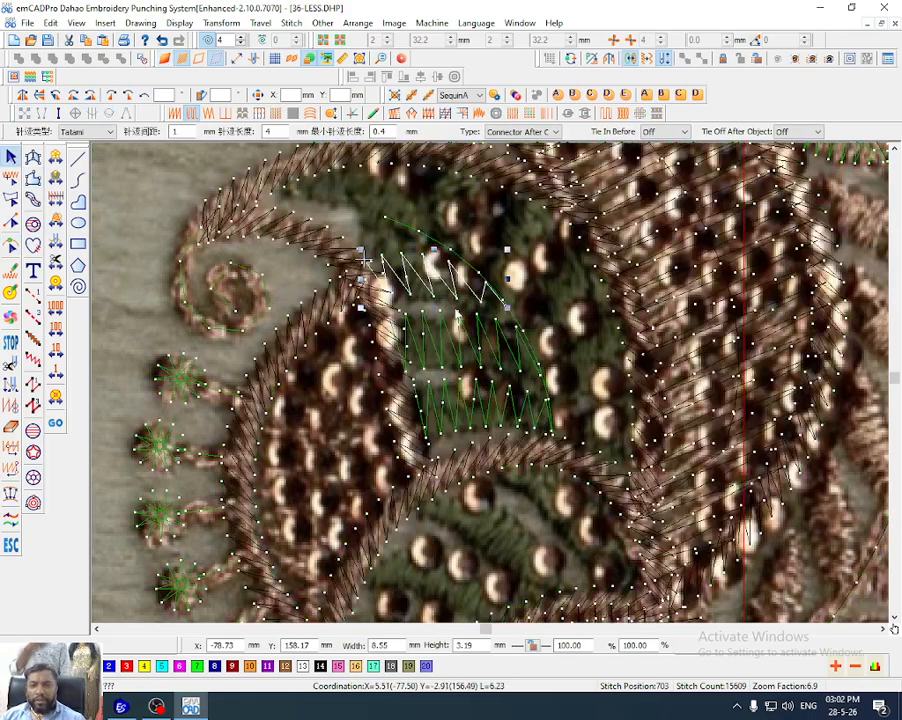
pyautogui.press('d')
pyautogui.keyDown('ctrl'); pyautogui.click(453, 340); pyautogui.keyUp('ctrl')
pyautogui.keyDown('ctrl'); pyautogui.click(475, 407); pyautogui.keyUp('ctrl')
pyautogui.doubleClick(485, 309)
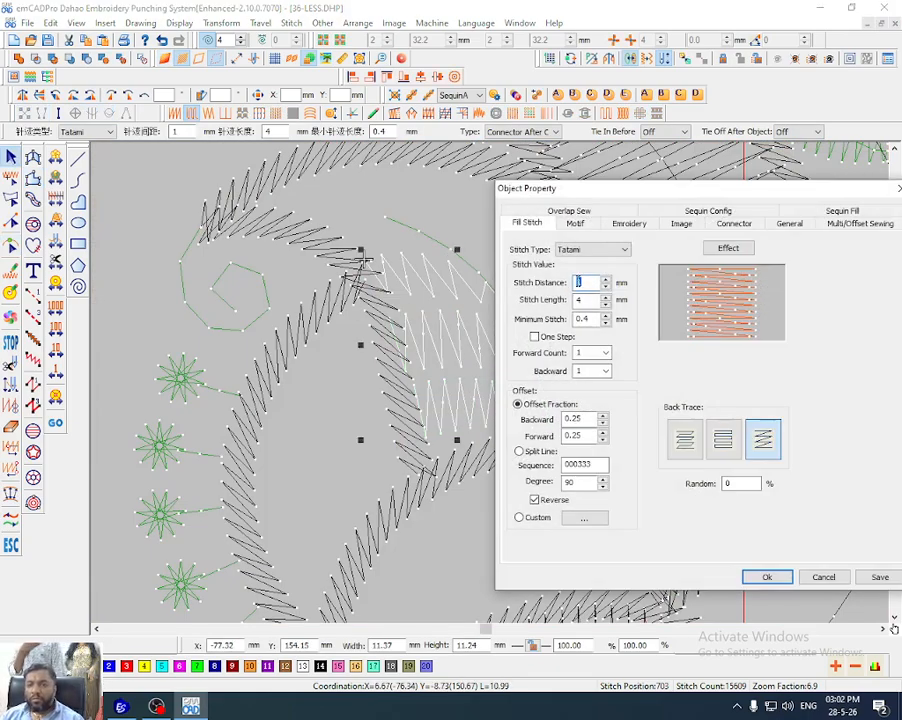
pyautogui.click(579, 252)
pyautogui.click(577, 263)
pyautogui.write('.')
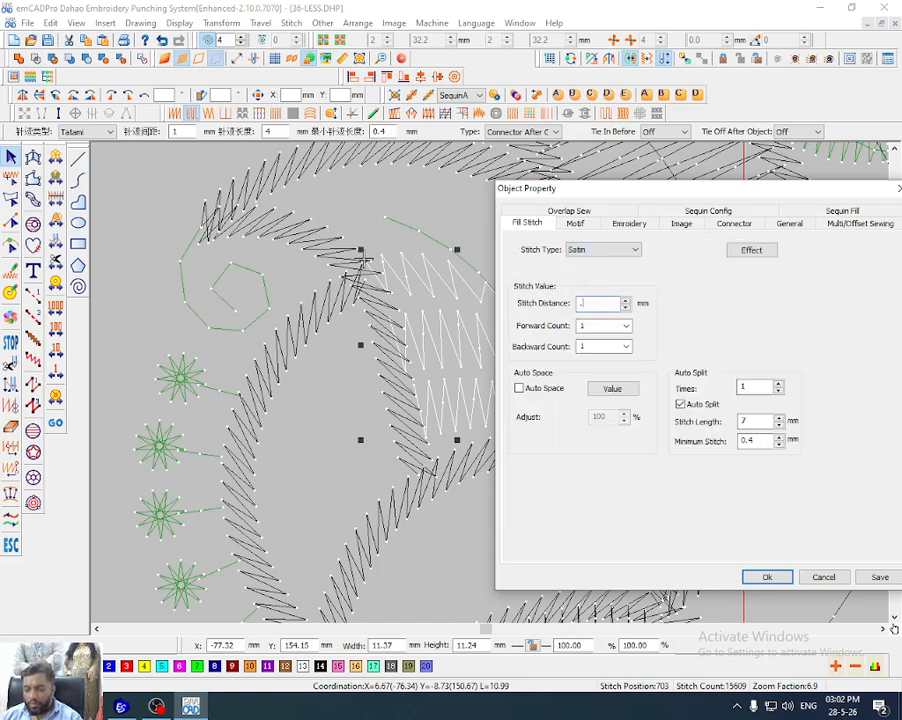
pyautogui.write('7')
pyautogui.press('Return')
pyautogui.press('d')
pyautogui.press('Escape')
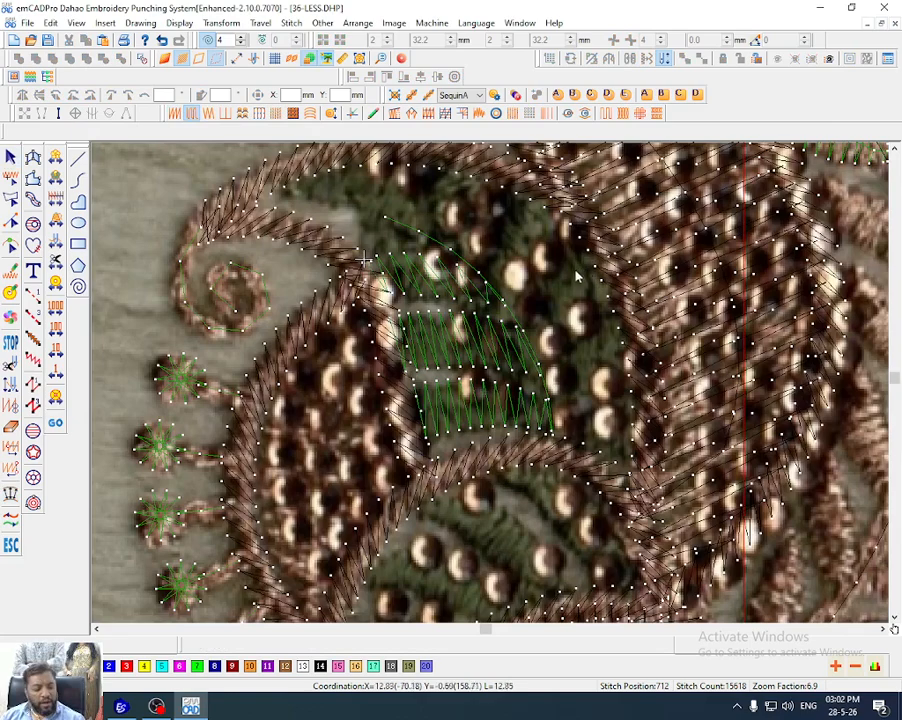
# Try a cord stitch across the lowest green band on the outer side of the dividing curve
pyautogui.press('r')
pyautogui.click(558, 422)
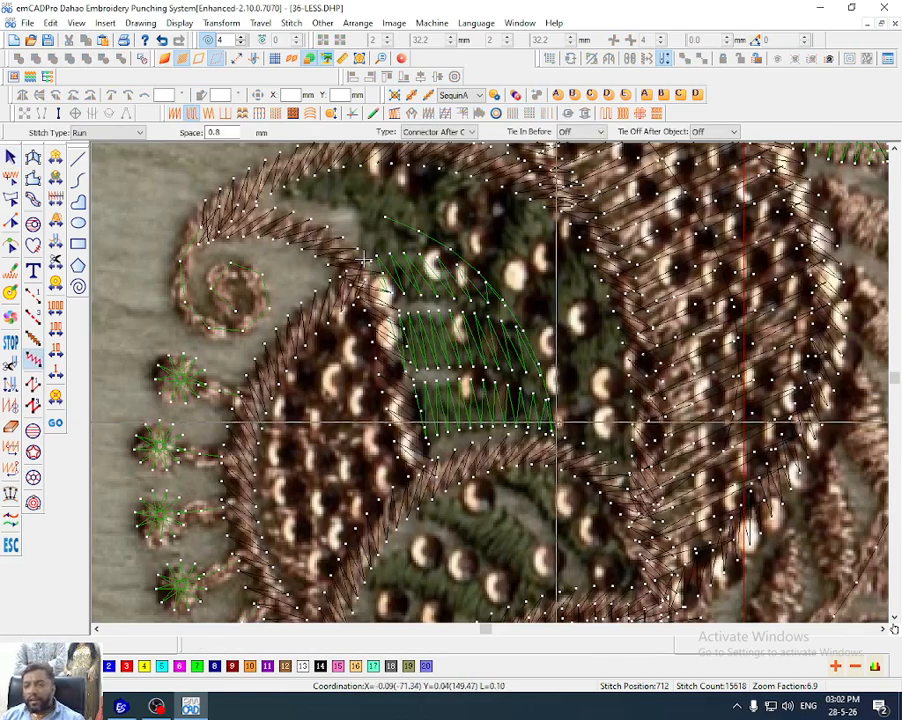
pyautogui.click(590, 404)
pyautogui.click(640, 392)
pyautogui.rightClick(640, 392)
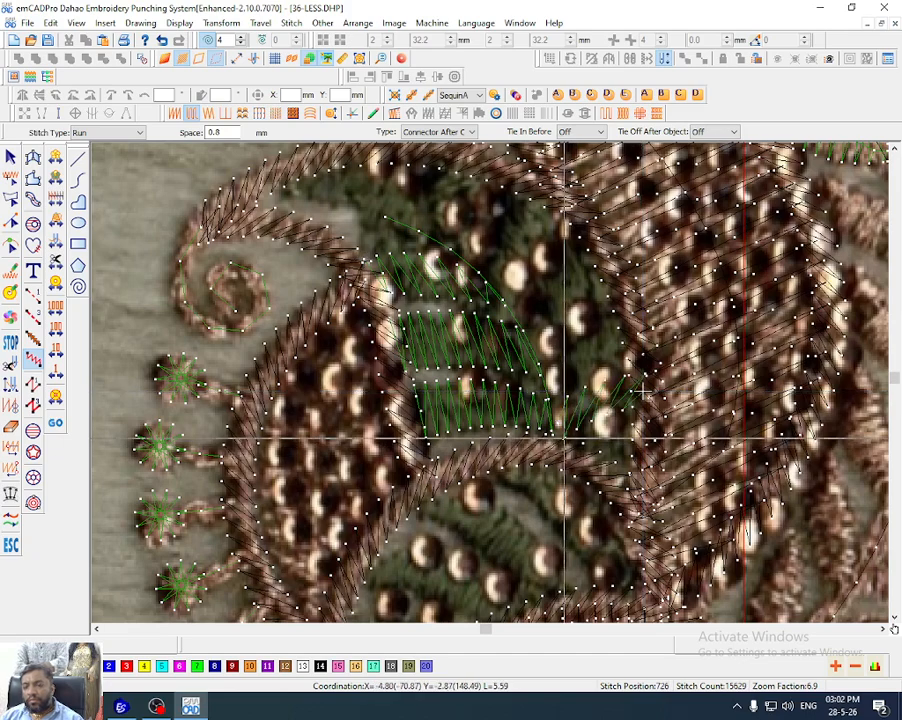
pyautogui.press('Escape')
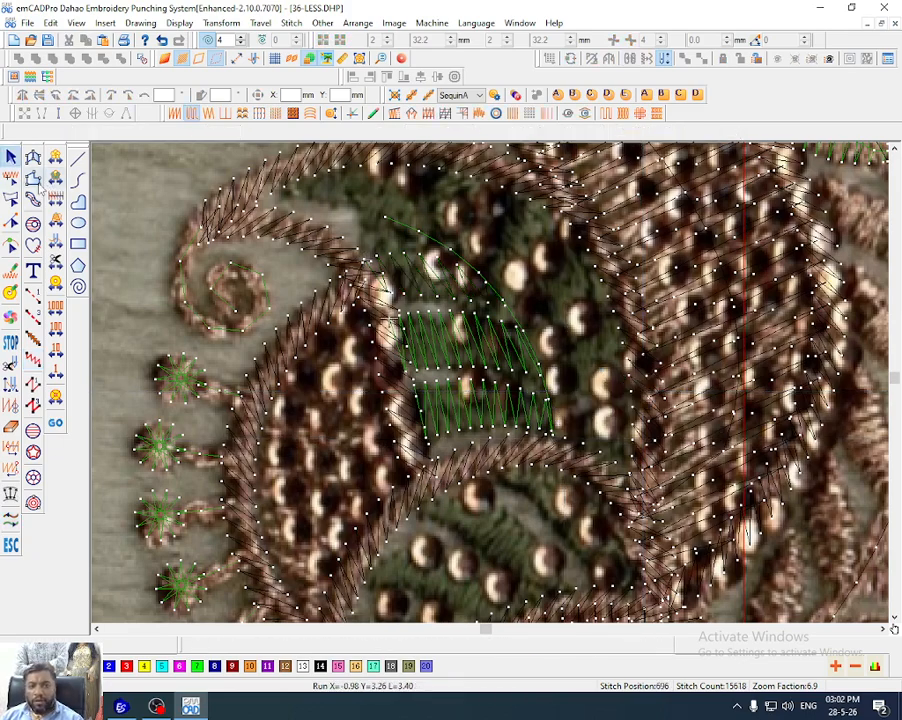
# Digitize the lowest green band between the dividing curve and the paisley's main stem as a Tatami fill
pyautogui.click(33, 178)
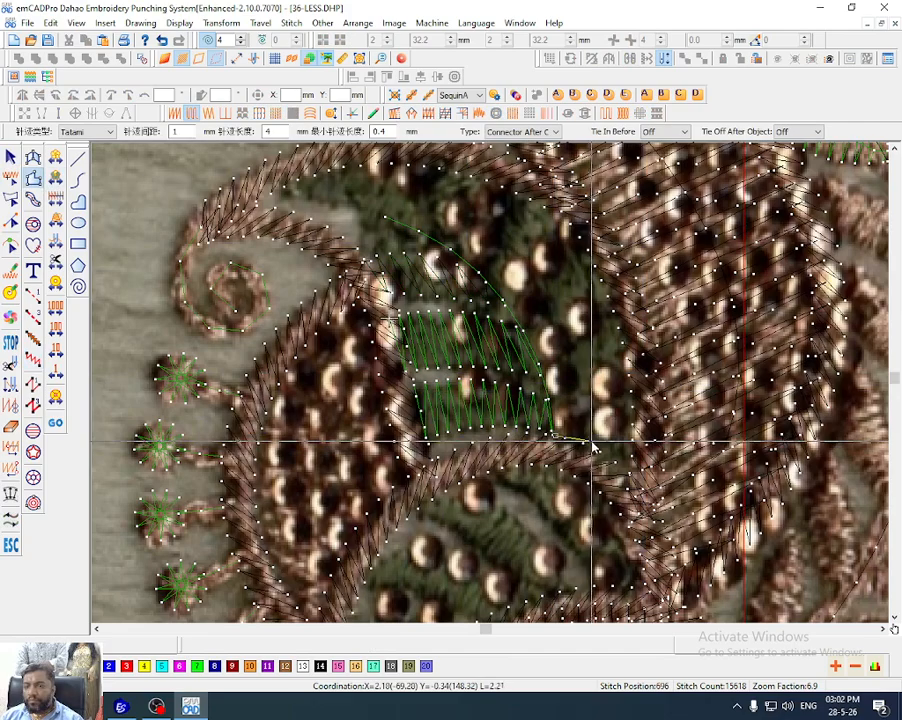
pyautogui.click(558, 428)
pyautogui.rightClick(589, 410)
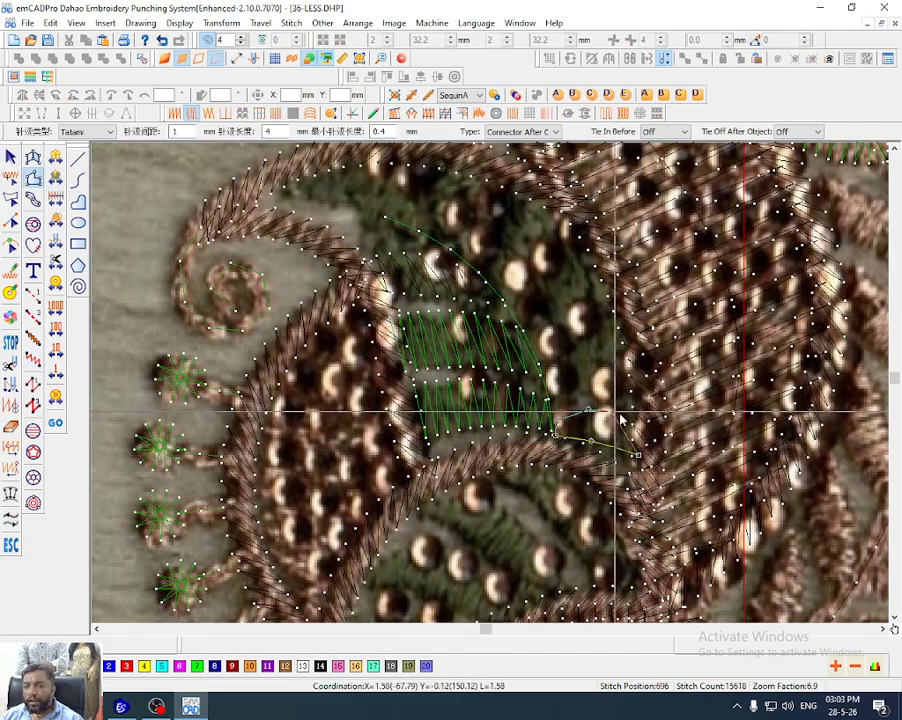
pyautogui.click(638, 412)
pyautogui.press('Return')
# Digitize the second green band up on the outer side of the dividing curve as a Tatami fill
pyautogui.click(555, 401)
pyautogui.rightClick(588, 388)
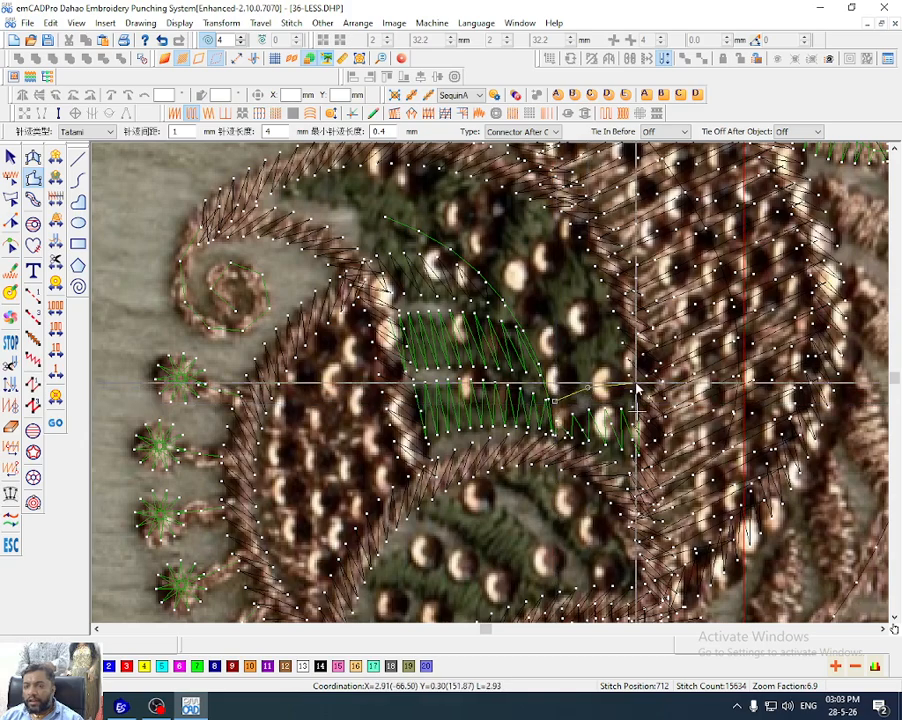
pyautogui.click(636, 383)
pyautogui.press('Return')
pyautogui.click(541, 371)
pyautogui.rightClick(581, 334)
pyautogui.click(619, 321)
pyautogui.press('Return')
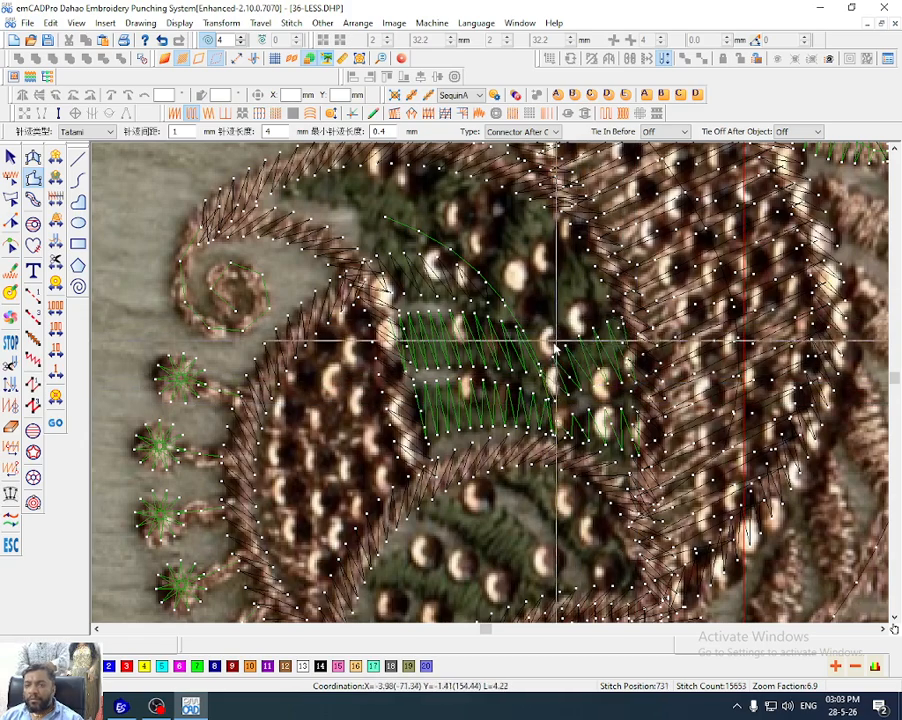
# Digitize the third green band up on the outer side of the dividing curve as a Tatami fill
pyautogui.click(540, 358)
pyautogui.rightClick(572, 319)
pyautogui.click(613, 294)
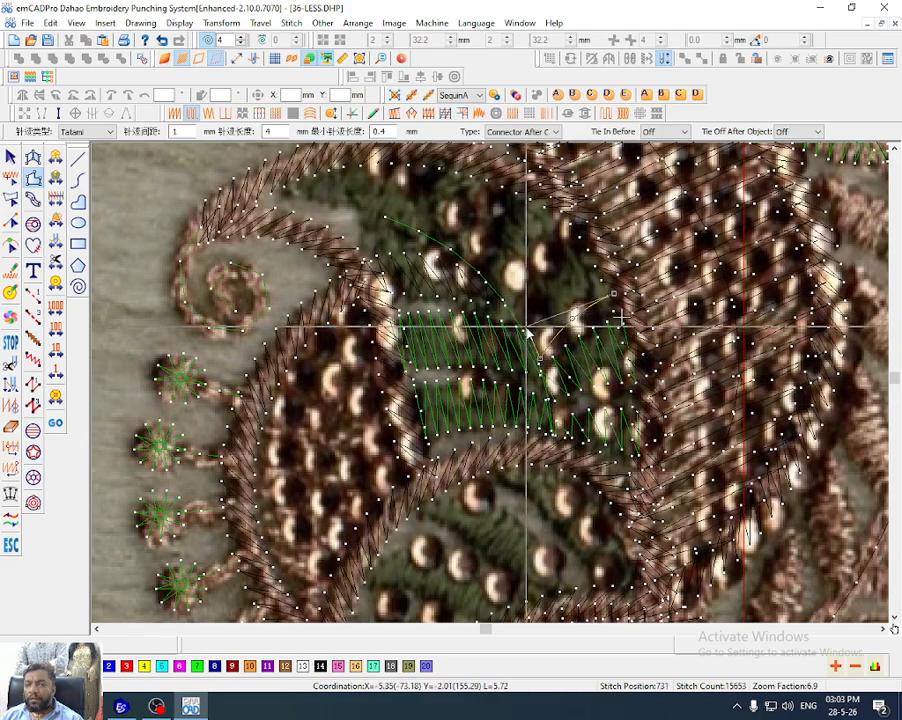
pyautogui.click(527, 328)
pyautogui.rightClick(545, 288)
pyautogui.click(586, 241)
pyautogui.press('Return')
# Digitize the fourth green band up between the dividing curve and the paisley outline as a Tatami fill about 4.6 by 7.5 mm
pyautogui.click(520, 312)
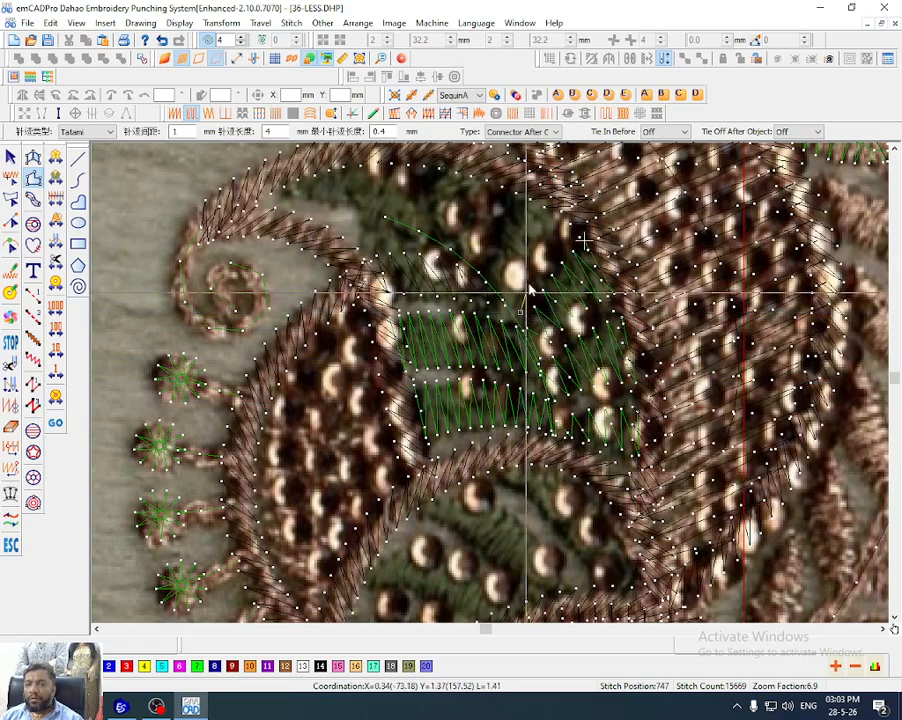
pyautogui.rightClick(532, 271)
pyautogui.click(568, 218)
pyautogui.press('Return')
pyautogui.click(493, 286)
pyautogui.rightClick(503, 241)
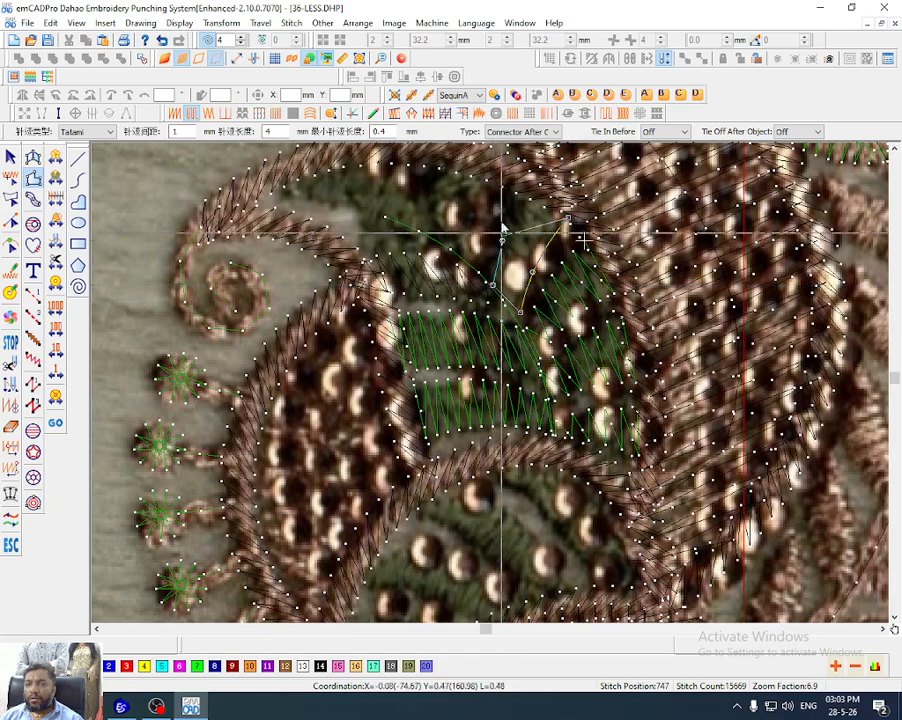
pyautogui.click(514, 189)
pyautogui.press('Return')
# Bow the tip-facing edge of the fourth band outward by moving its middle curve node
pyautogui.press('h')
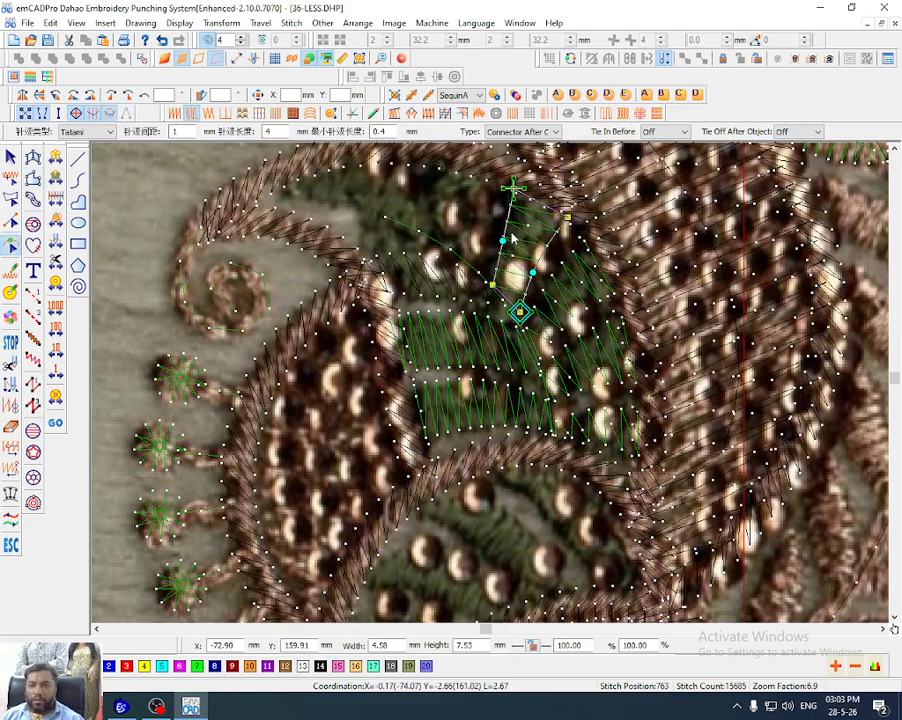
pyautogui.moveTo(504, 241); pyautogui.dragTo(498, 243)
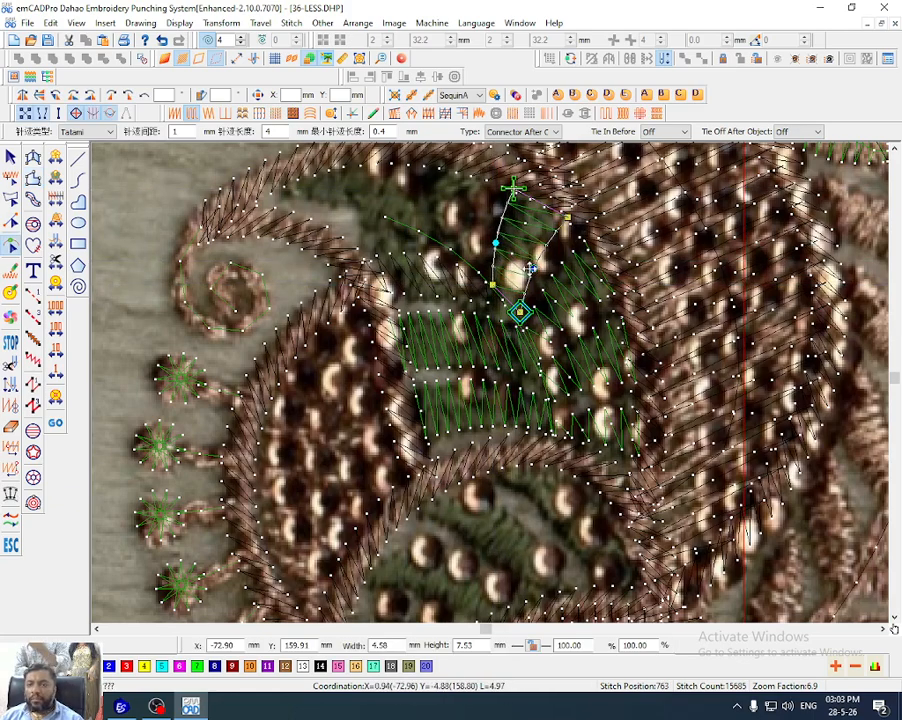
pyautogui.press('Escape')
# Digitize the fifth green band up beside the fourth as a Tatami fill about 4 by 8 mm
pyautogui.press('space')
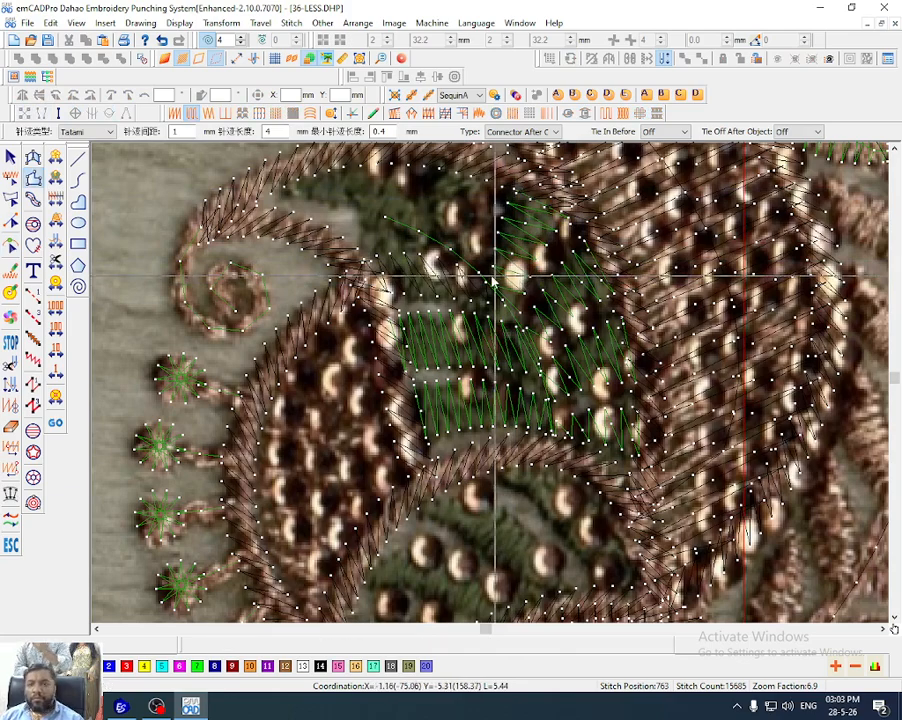
pyautogui.click(479, 274)
pyautogui.rightClick(481, 232)
pyautogui.click(497, 180)
pyautogui.press('Return')
pyautogui.click(456, 257)
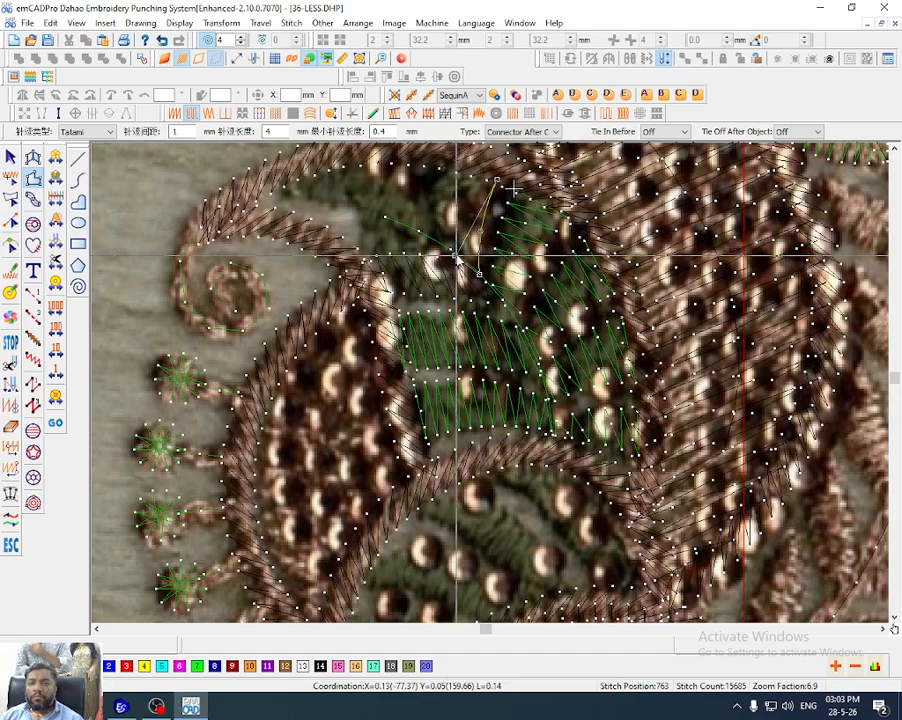
pyautogui.rightClick(438, 210)
pyautogui.scroll(1, 437, 177)
pyautogui.click(436, 282)
pyautogui.press('Return')
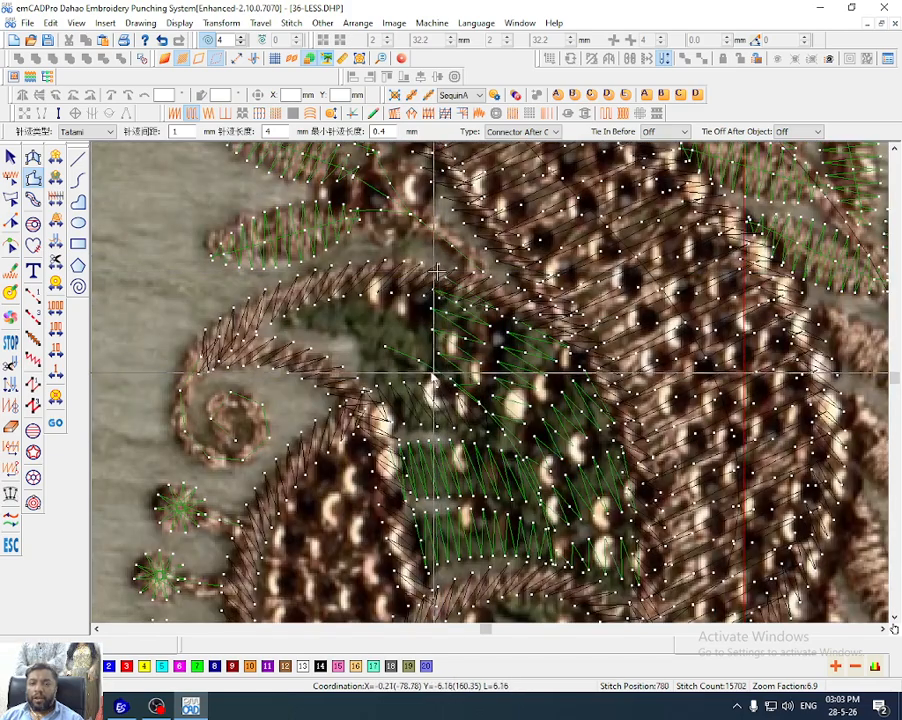
# Digitize the tapering green area toward the motif's curled tip as a Tatami fill about 10 by 4 mm
pyautogui.rightClick(382, 364)
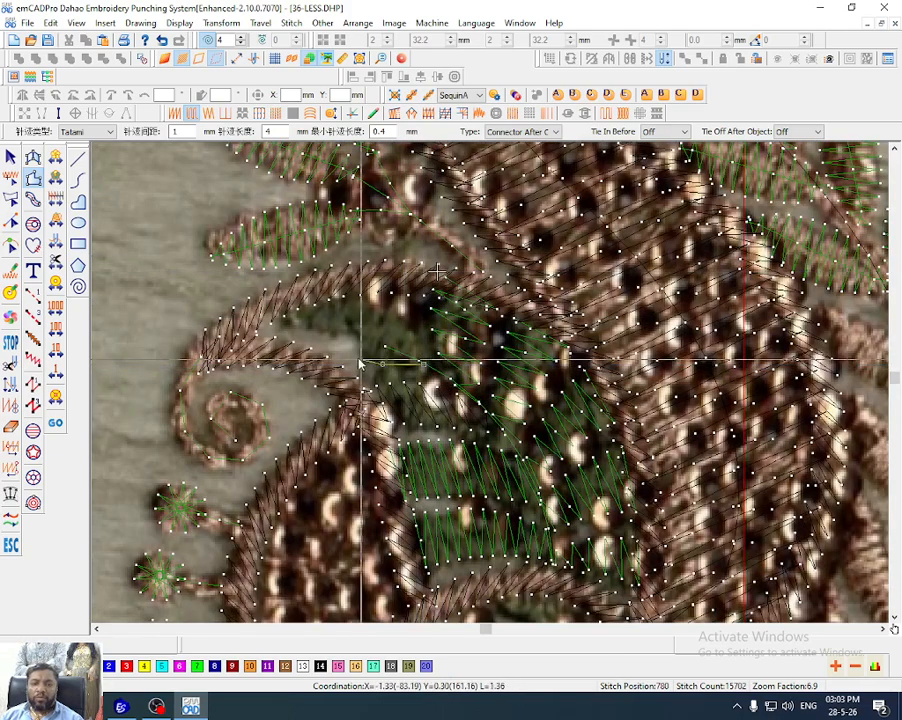
pyautogui.rightClick(332, 342)
pyautogui.click(263, 335)
pyautogui.click(423, 361)
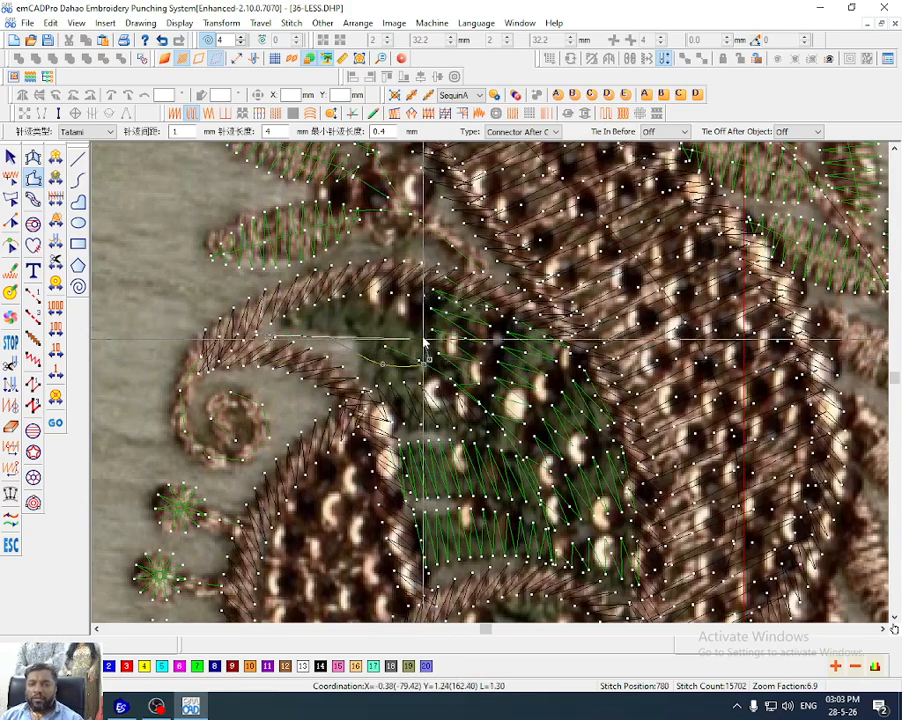
pyautogui.click(264, 329)
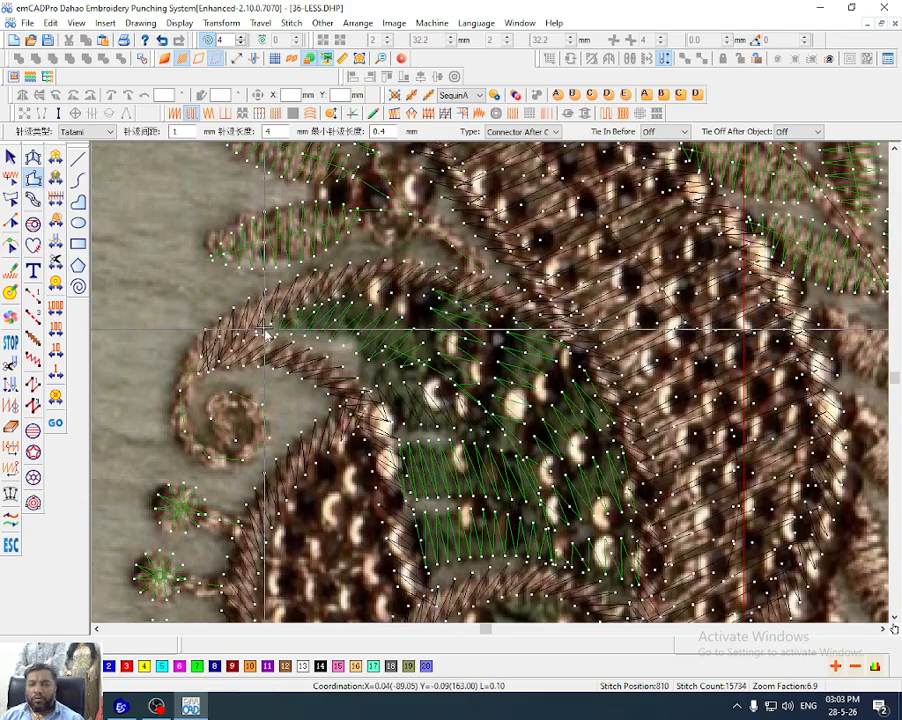
# Hide the reference photo and refine the tip fill's outline, shifting its curve nodes and adding one on each long edge
pyautogui.press('d')
pyautogui.press('h')
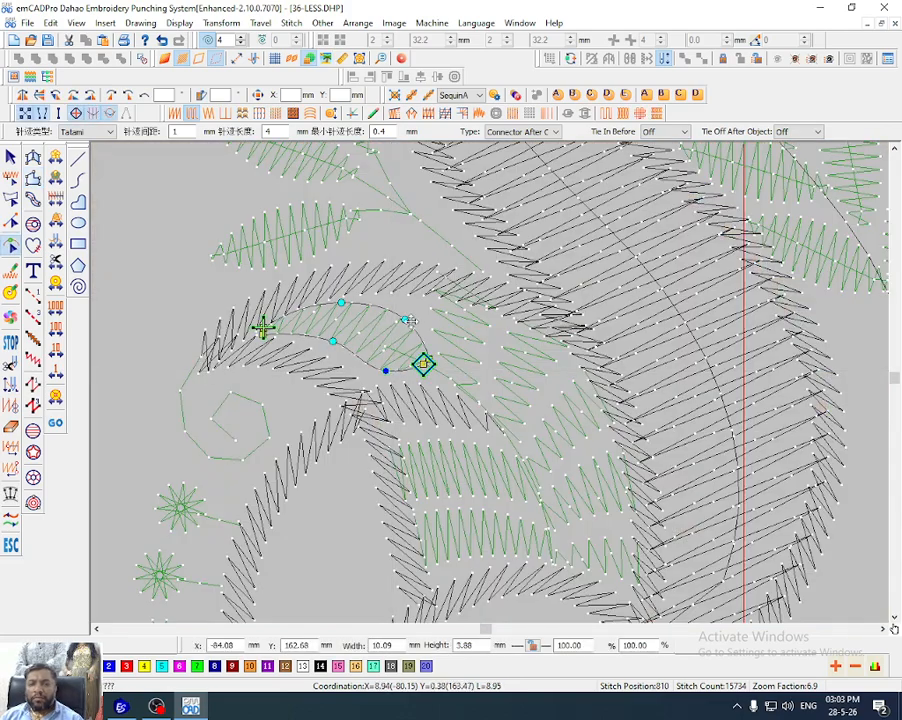
pyautogui.moveTo(406, 320); pyautogui.dragTo(411, 319)
pyautogui.moveTo(341, 303); pyautogui.dragTo(334, 347)
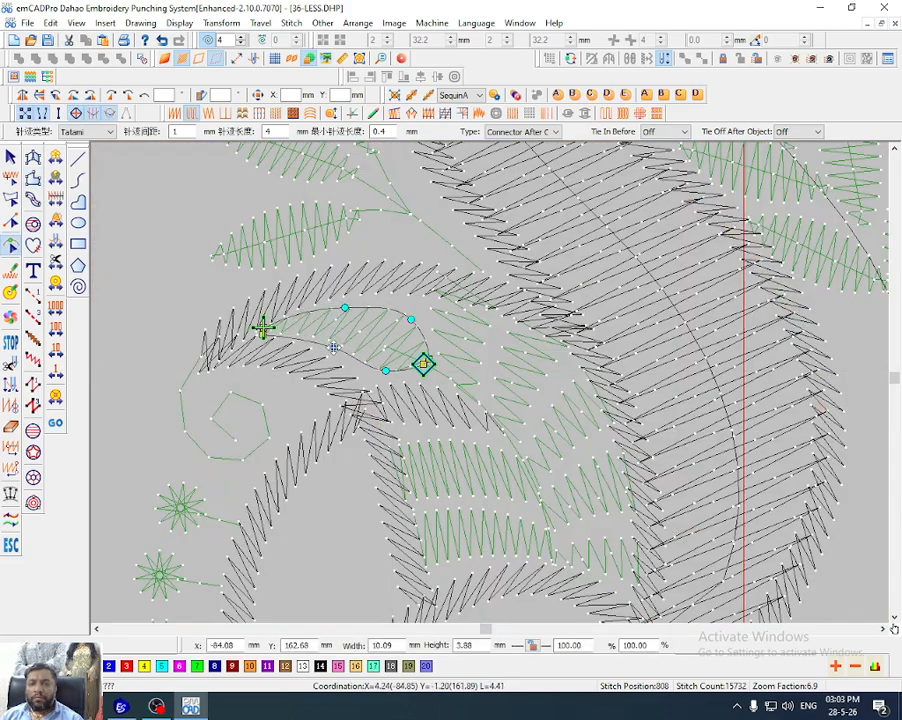
pyautogui.click(366, 364)
pyautogui.click(383, 309)
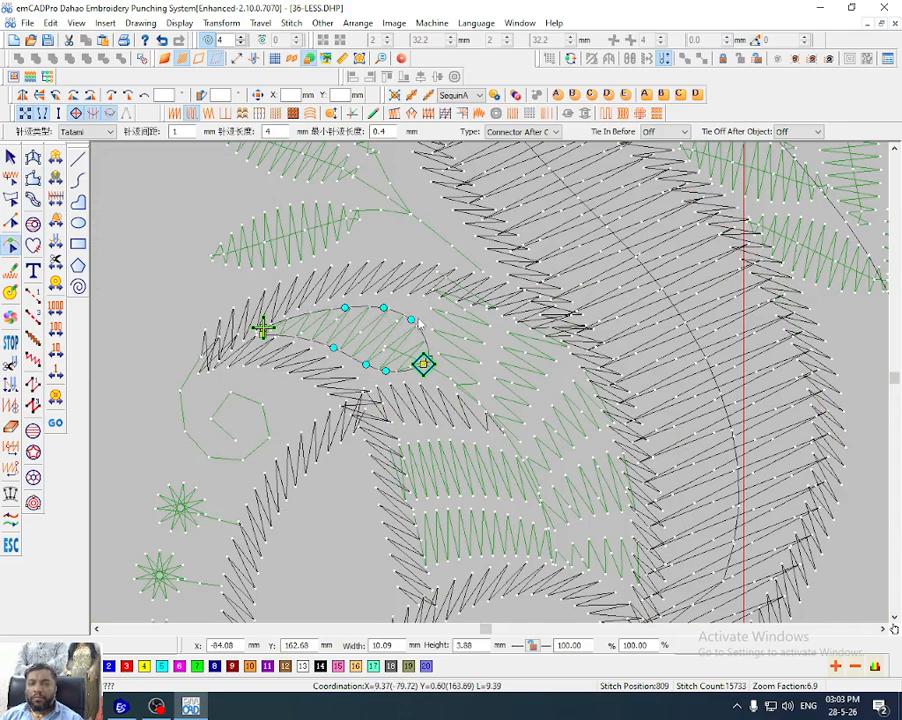
# Open the dividing curve for node editing and adjust its upper end beside the tip fill
pyautogui.click(436, 376)
pyautogui.press('h')
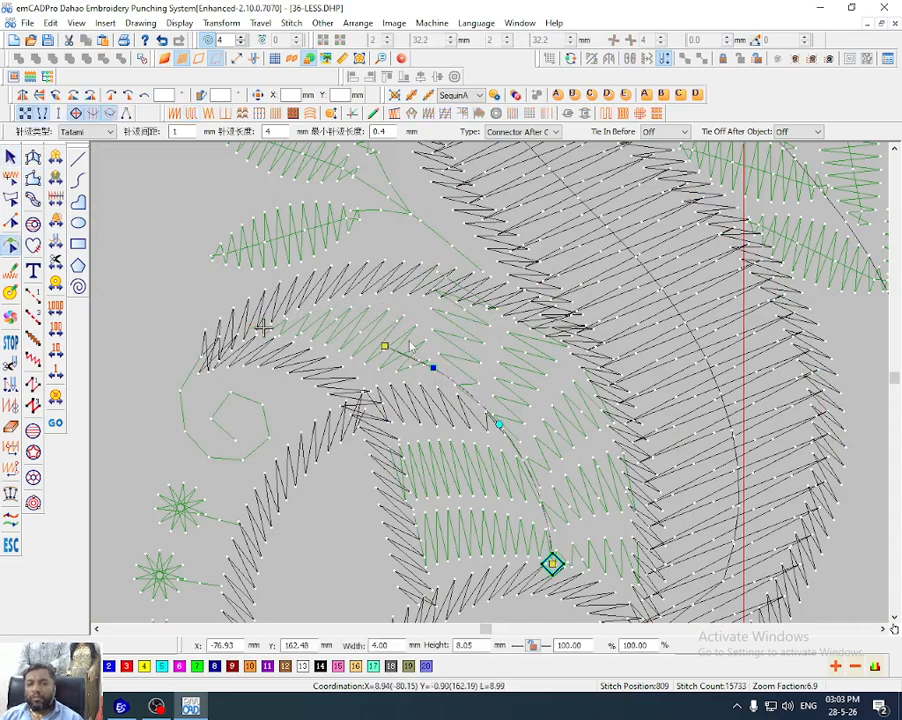
pyautogui.click(407, 378)
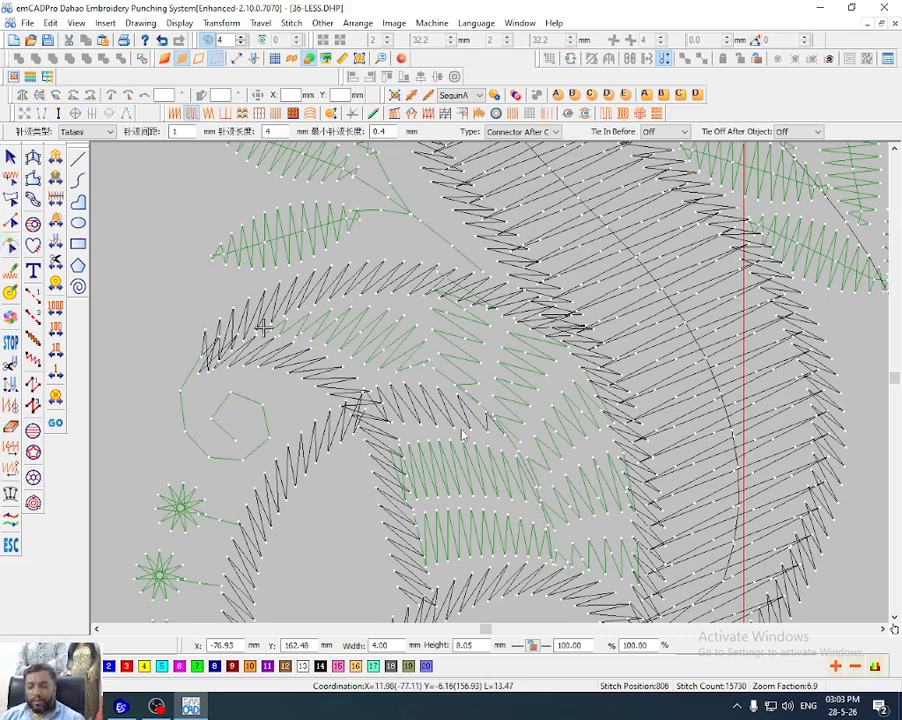
# Select all the banded fills together with the dividing curve and recolour them to colour 8
pyautogui.moveTo(219, 284); pyautogui.dragTo(648, 597)
pyautogui.scroll(-1, 570, 440)
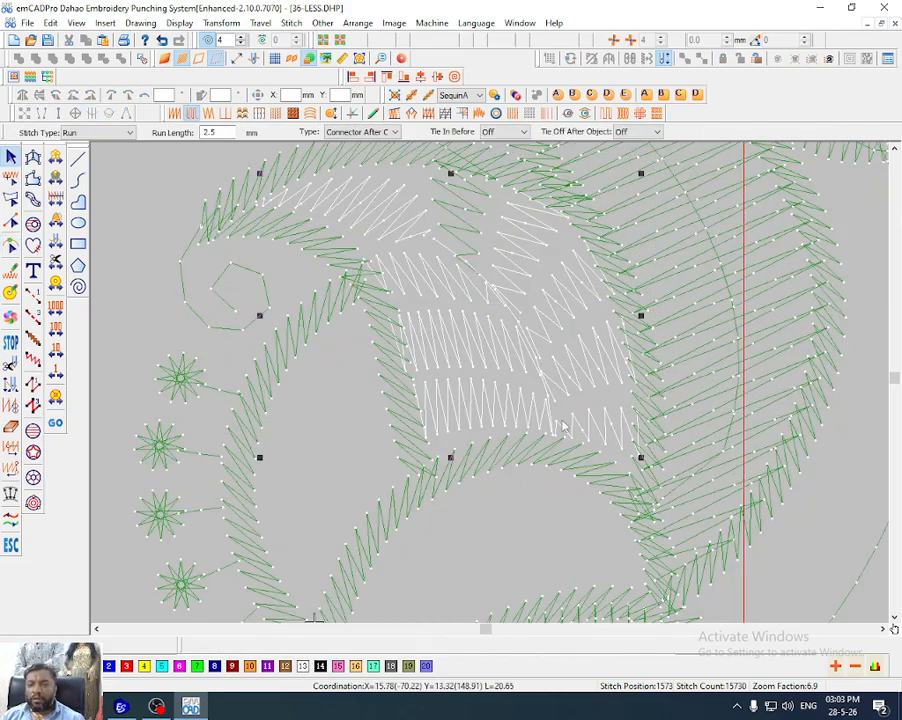
pyautogui.keyDown('ctrl'); pyautogui.click(454, 203); pyautogui.keyUp('ctrl')
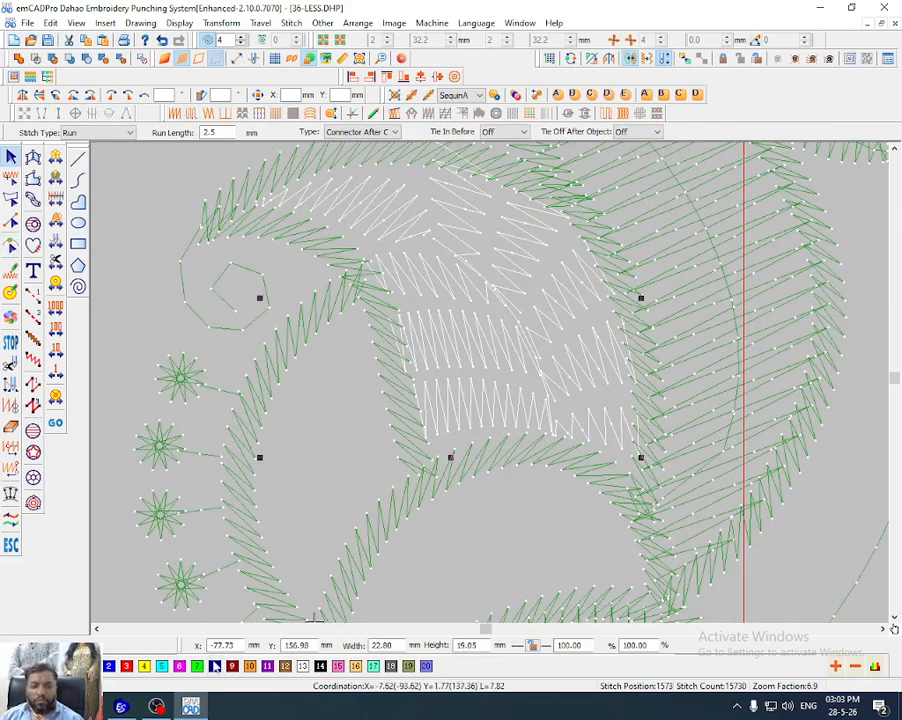
pyautogui.click(484, 475)
# Show the stitches in 3D over the reference photo at the green pocket below the recoloured bands
pyautogui.press('t')
pyautogui.scroll(-2, 484, 475)
pyautogui.press('b')
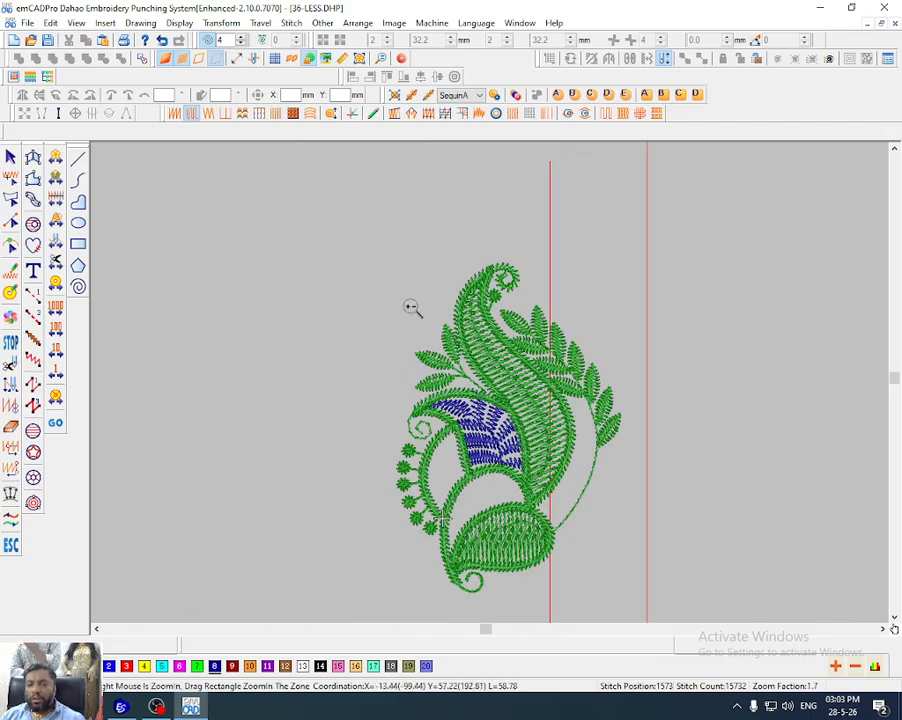
pyautogui.moveTo(408, 304); pyautogui.dragTo(509, 514)
pyautogui.press('d')
pyautogui.scroll(-2, 517, 551)
pyautogui.moveTo(461, 236); pyautogui.dragTo(601, 312)
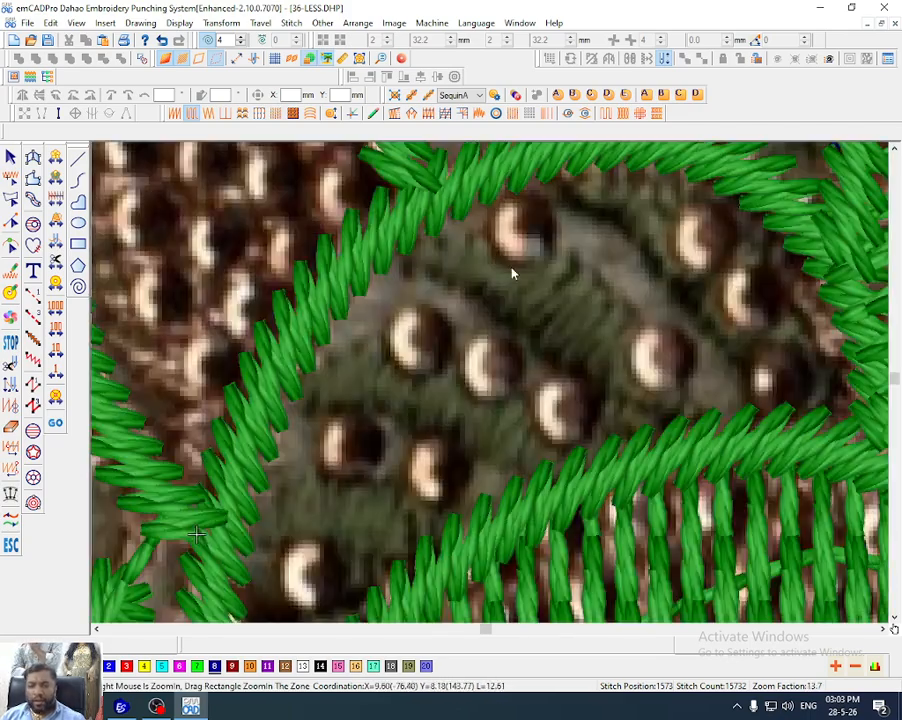
# Digitize the middle green band of the pocket below the recoloured bands as a Tatami fill about 8.9 by 6 mm
pyautogui.press('p')
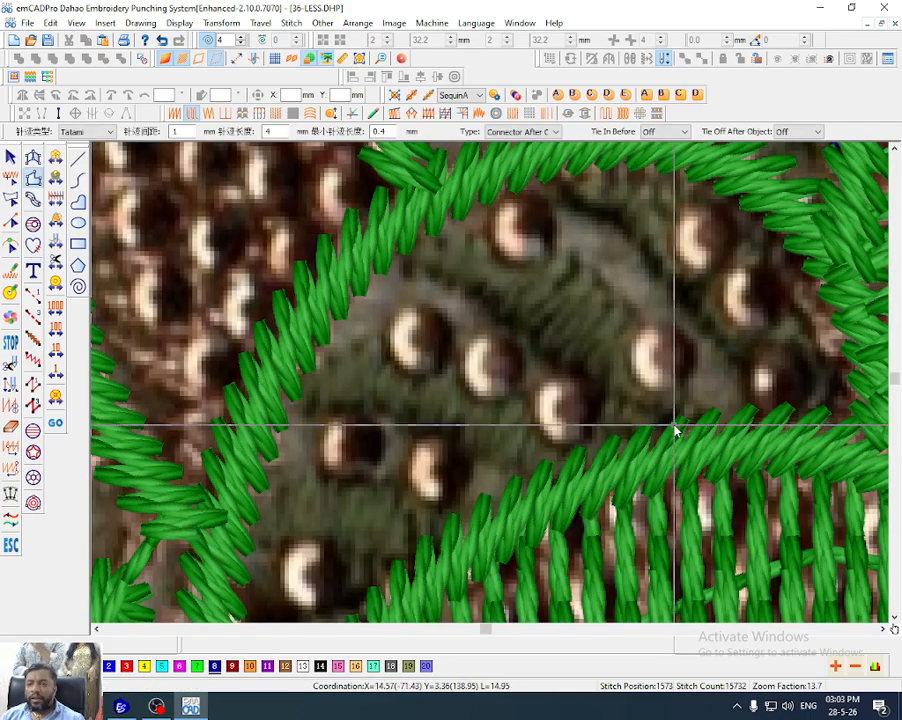
pyautogui.click(674, 425)
pyautogui.click(606, 407)
pyautogui.click(511, 330)
pyautogui.click(443, 285)
pyautogui.click(395, 267)
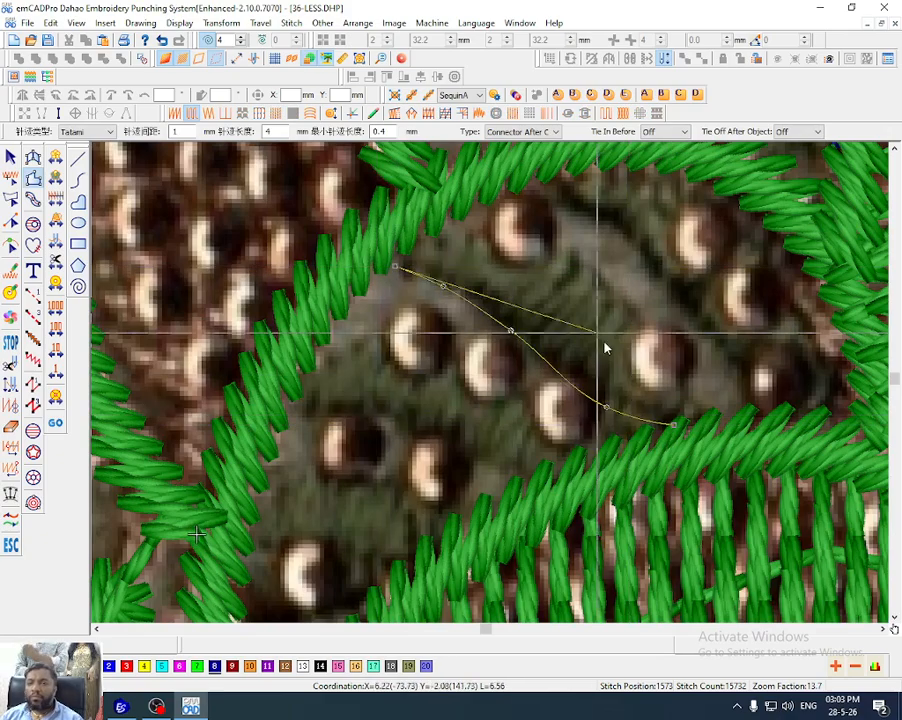
pyautogui.click(686, 411)
pyautogui.click(652, 321)
pyautogui.click(524, 230)
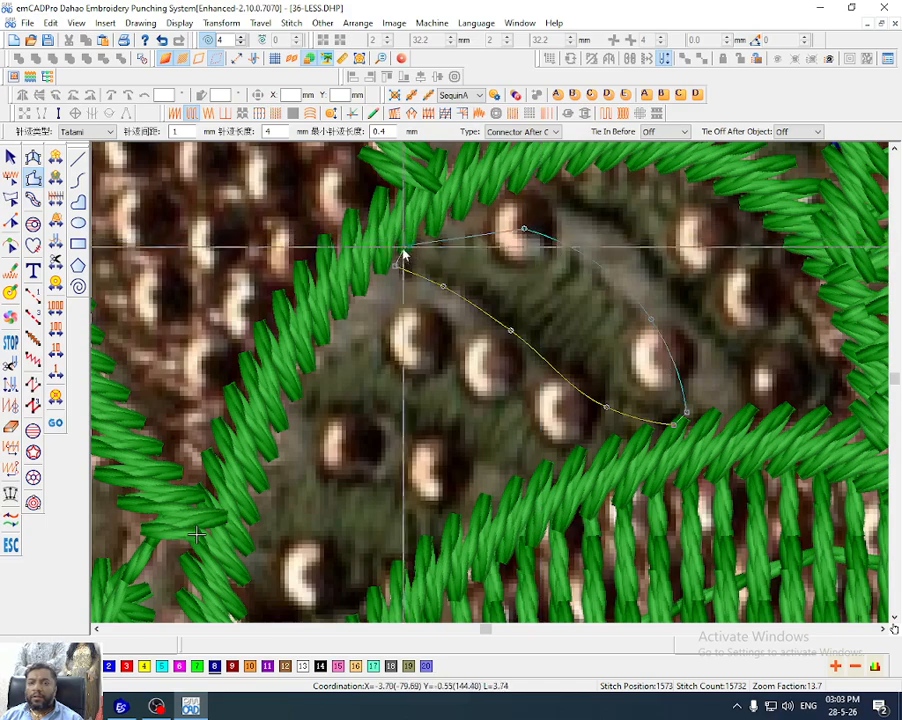
pyautogui.click(401, 258)
pyautogui.press('Return')
# Reshape the new pocket band's outline to the photo by moving its edge nodes and adding one on the outer curve
pyautogui.press('h')
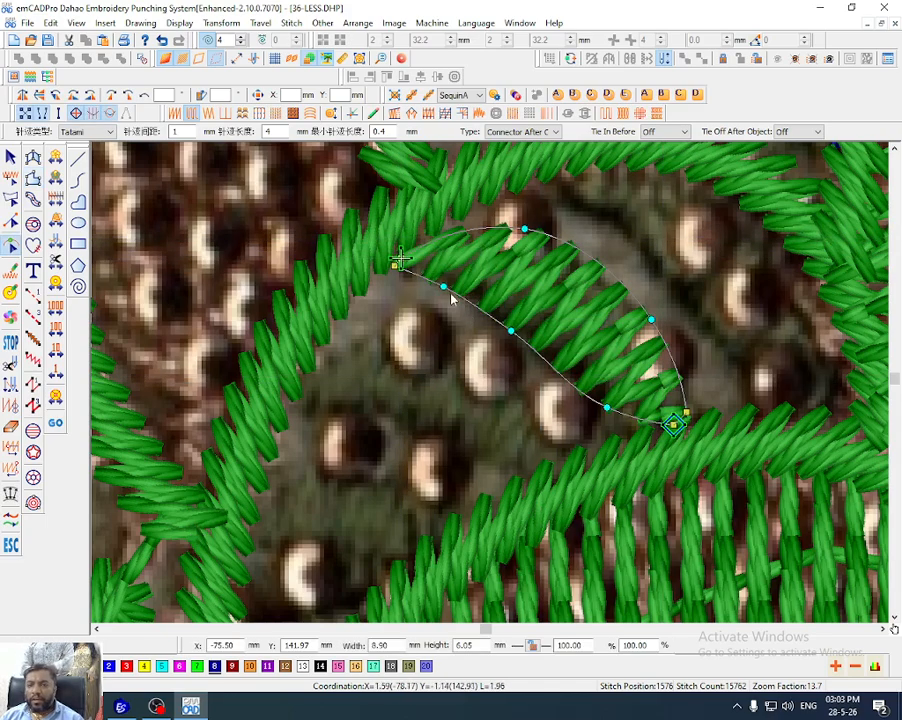
pyautogui.moveTo(444, 286); pyautogui.dragTo(464, 298)
pyautogui.moveTo(511, 331); pyautogui.dragTo(526, 356)
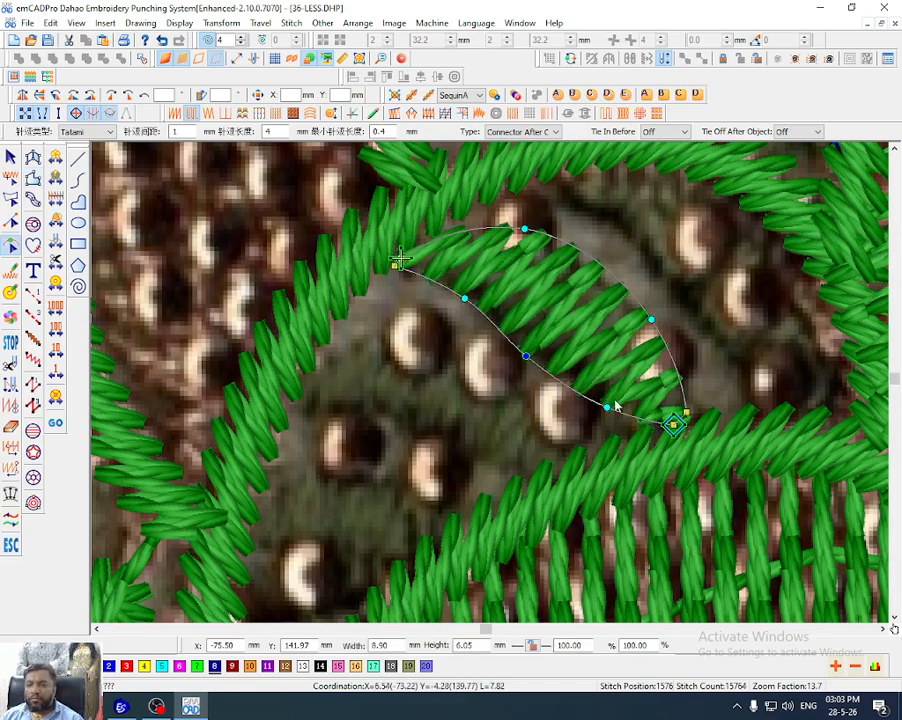
pyautogui.moveTo(680, 412); pyautogui.dragTo(690, 415)
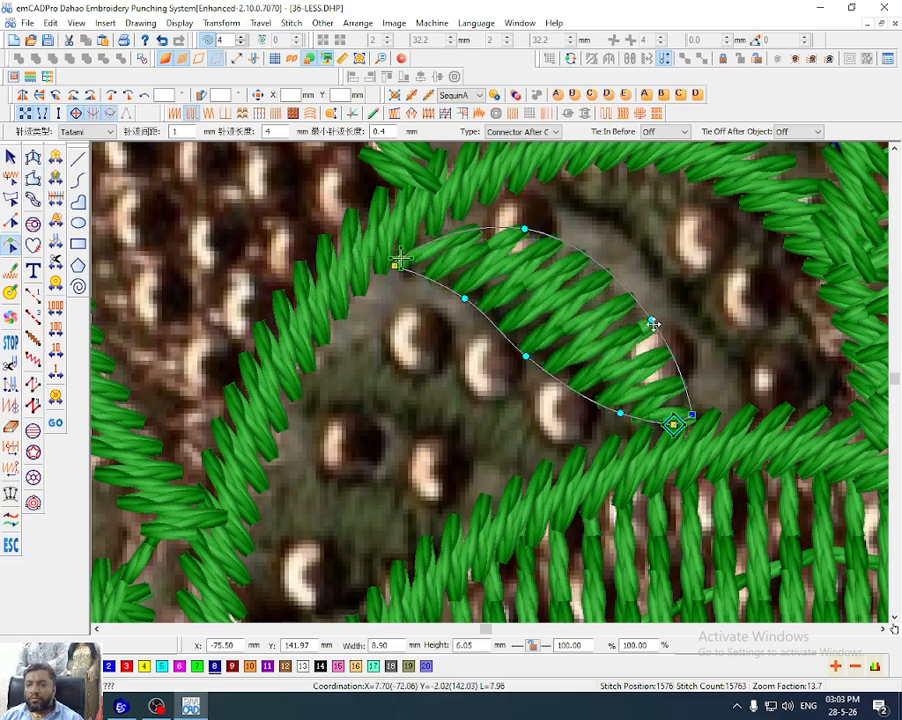
pyautogui.moveTo(650, 321); pyautogui.dragTo(650, 312)
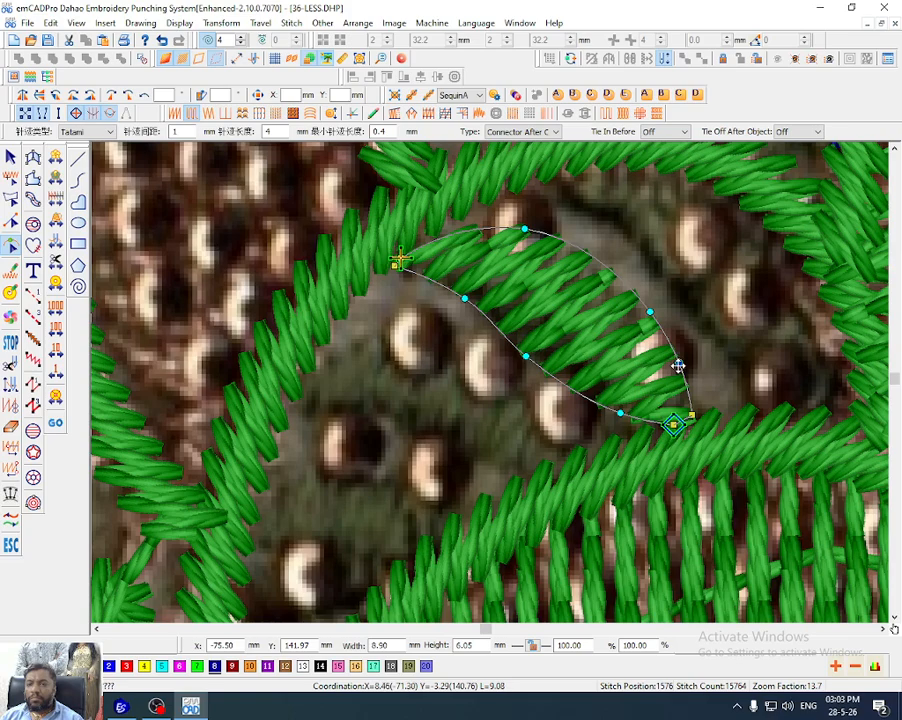
pyautogui.moveTo(678, 366); pyautogui.dragTo(681, 367)
pyautogui.moveTo(523, 231); pyautogui.dragTo(520, 232)
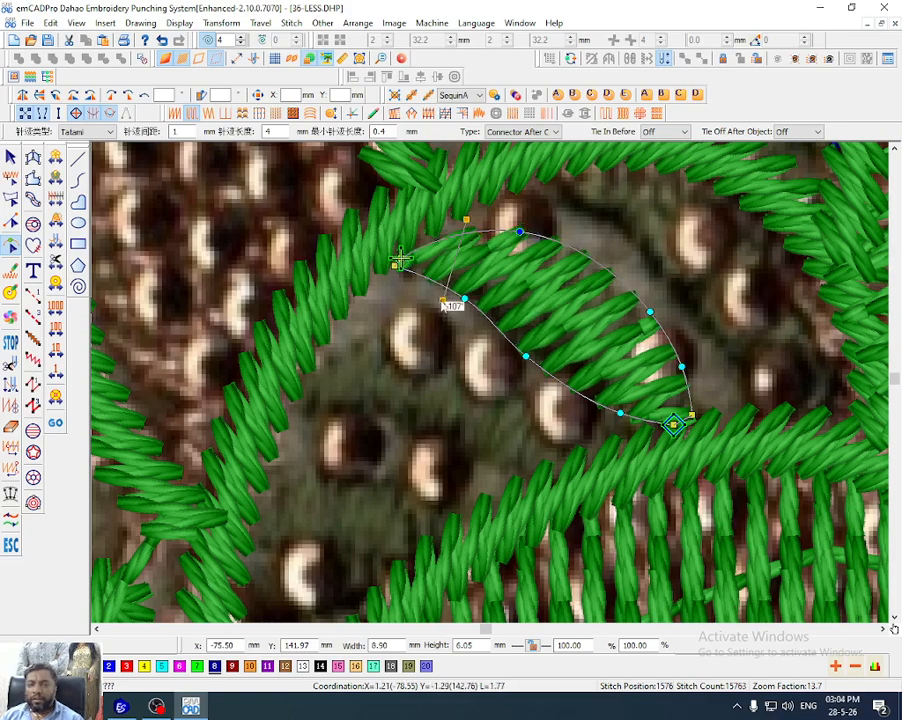
# Adjust the two stitch-direction lines of the pocket band and shift the lower edge node between them
pyautogui.moveTo(445, 302); pyautogui.dragTo(458, 308)
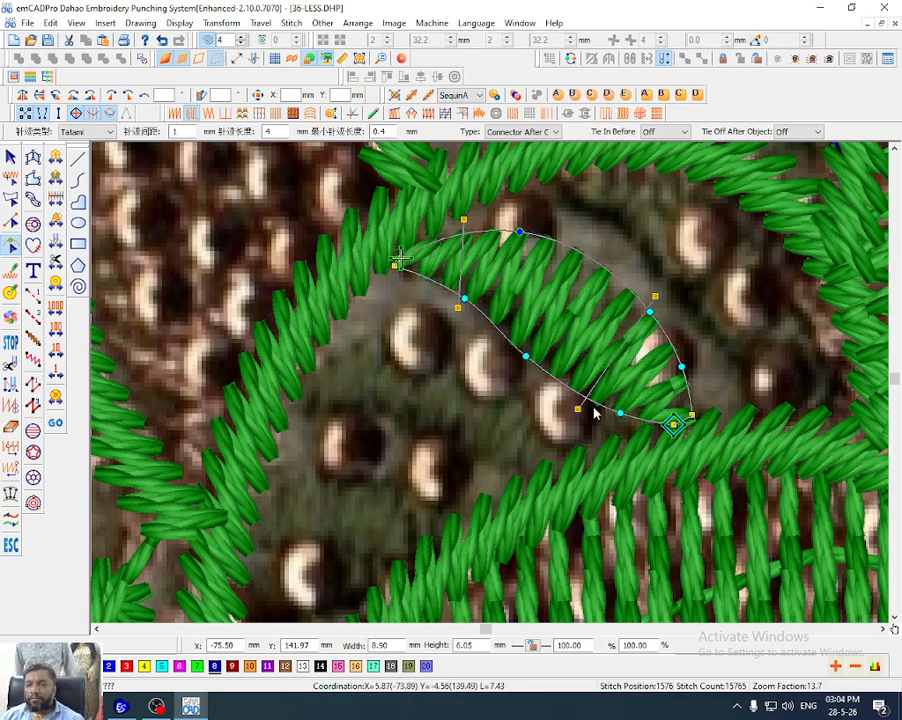
pyautogui.moveTo(620, 413); pyautogui.dragTo(590, 402)
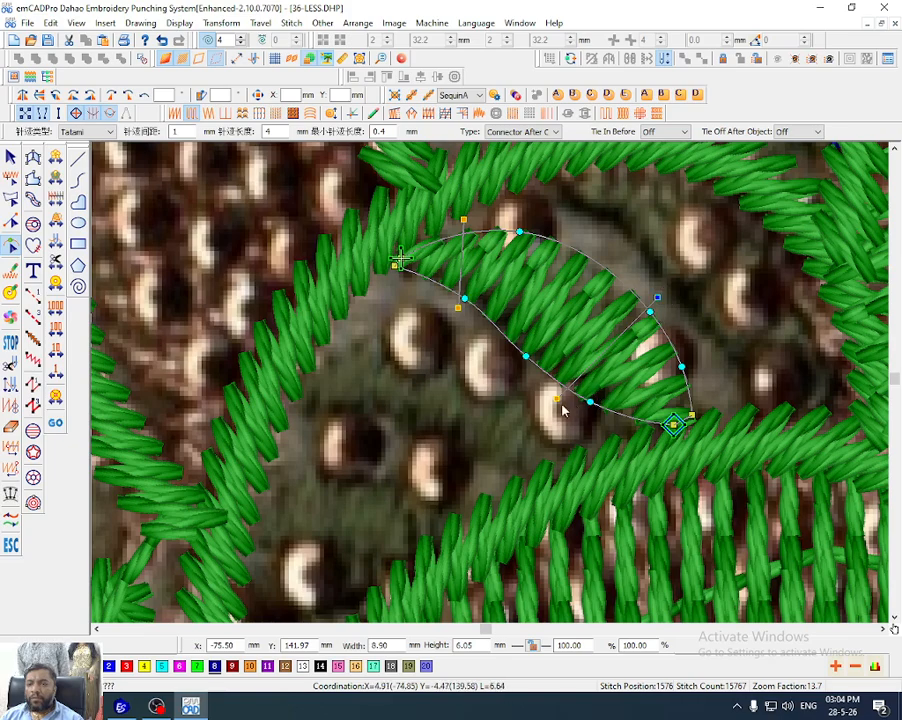
pyautogui.moveTo(559, 401); pyautogui.dragTo(589, 416)
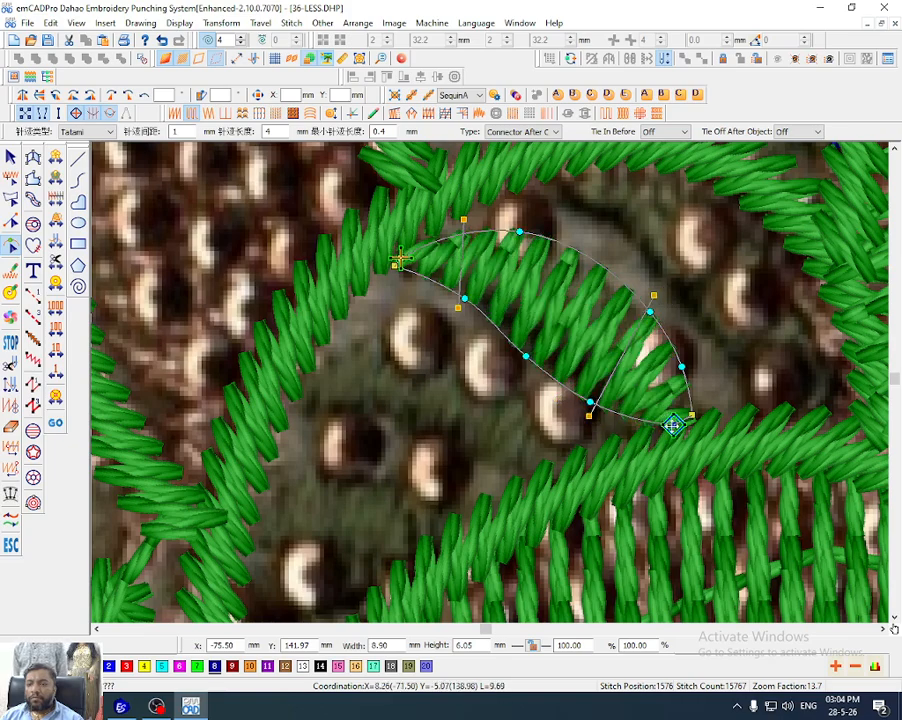
# Refine the pocket band's lower tip and side curves by moving its edge nodes, and bring its stitch entry and exit together at the lower tip
pyautogui.moveTo(672, 426); pyautogui.dragTo(676, 438)
pyautogui.click(697, 427)
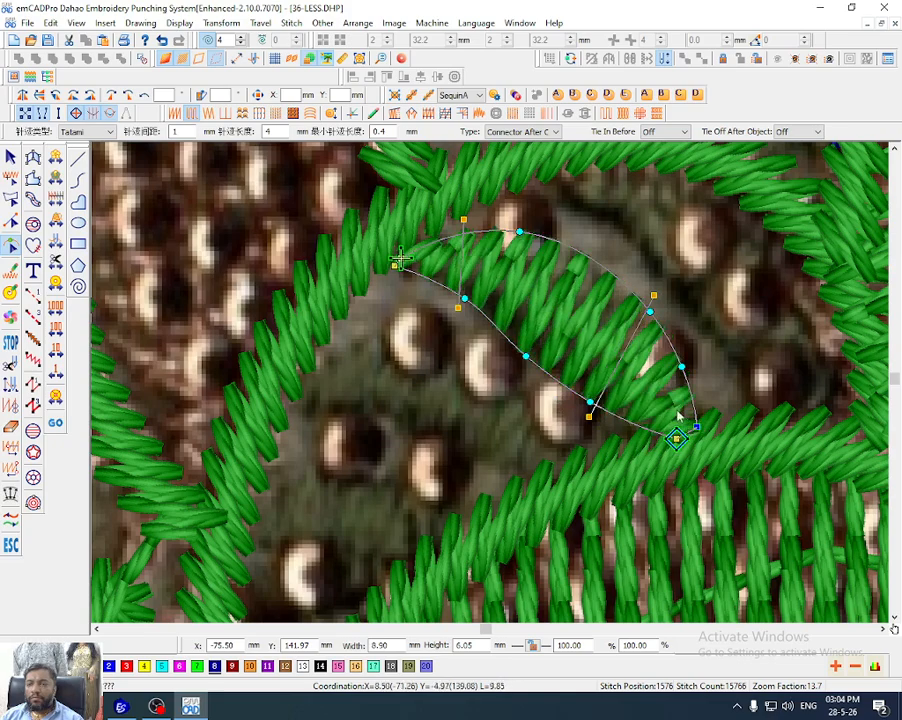
pyautogui.click(656, 317)
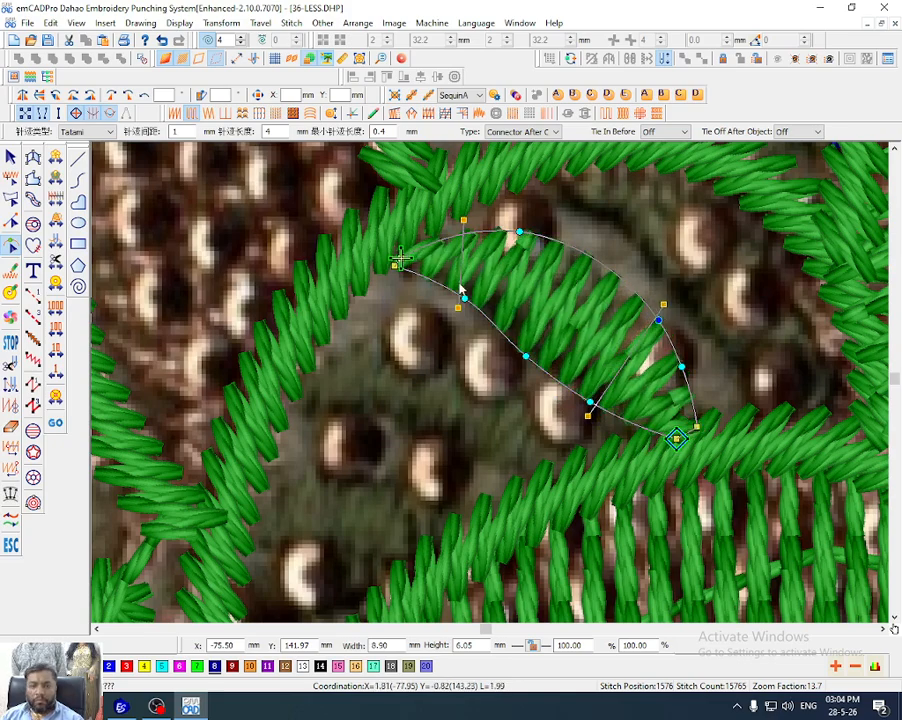
pyautogui.moveTo(409, 267); pyautogui.dragTo(690, 443)
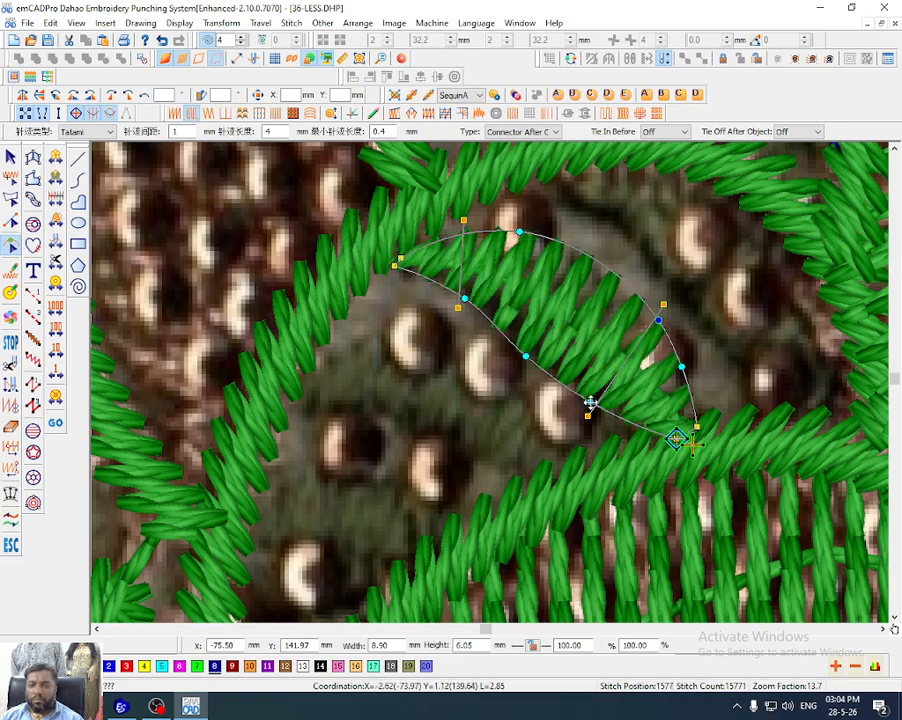
pyautogui.moveTo(590, 402); pyautogui.dragTo(594, 409)
pyautogui.click(629, 427)
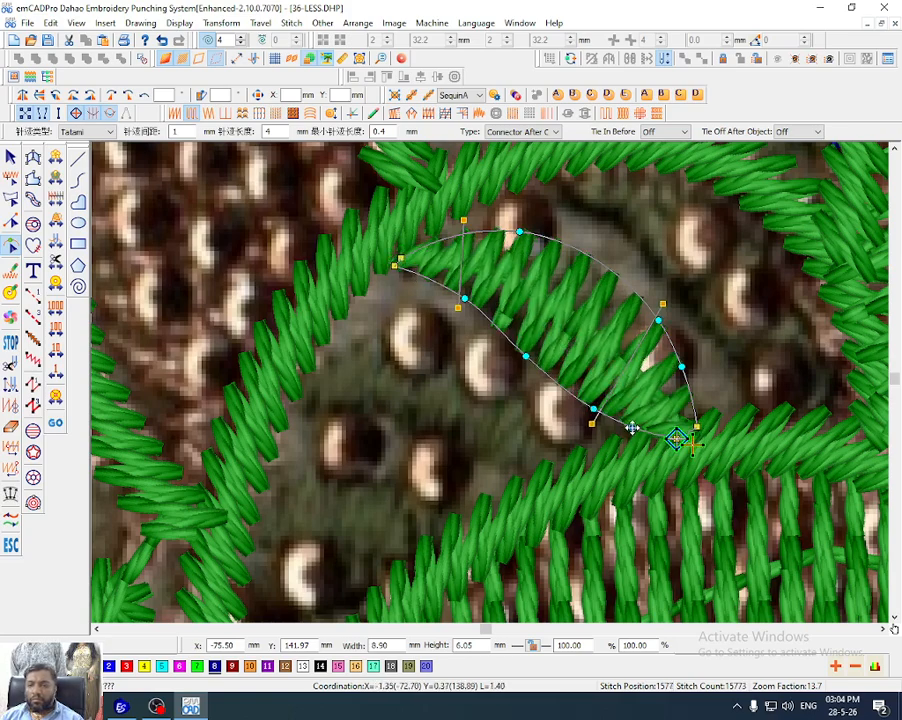
pyautogui.press('Escape')
pyautogui.press('t')
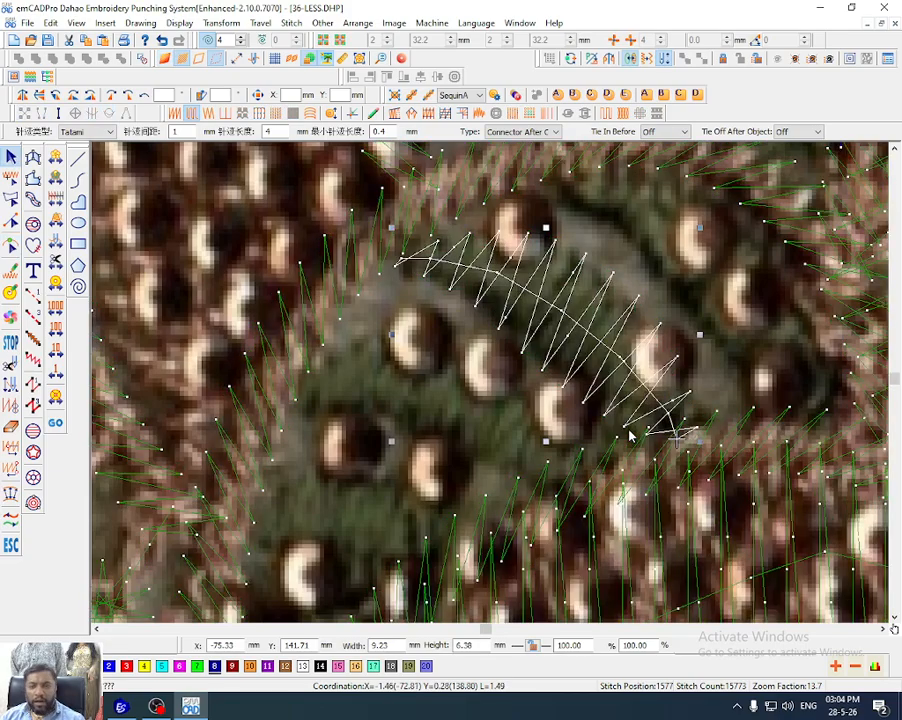
# Place a copy of the pocket band over the green stripe just below it and rotate the copy to follow the photo
pyautogui.scroll(-1, 630, 431)
pyautogui.moveTo(603, 380); pyautogui.dragTo(562, 425)
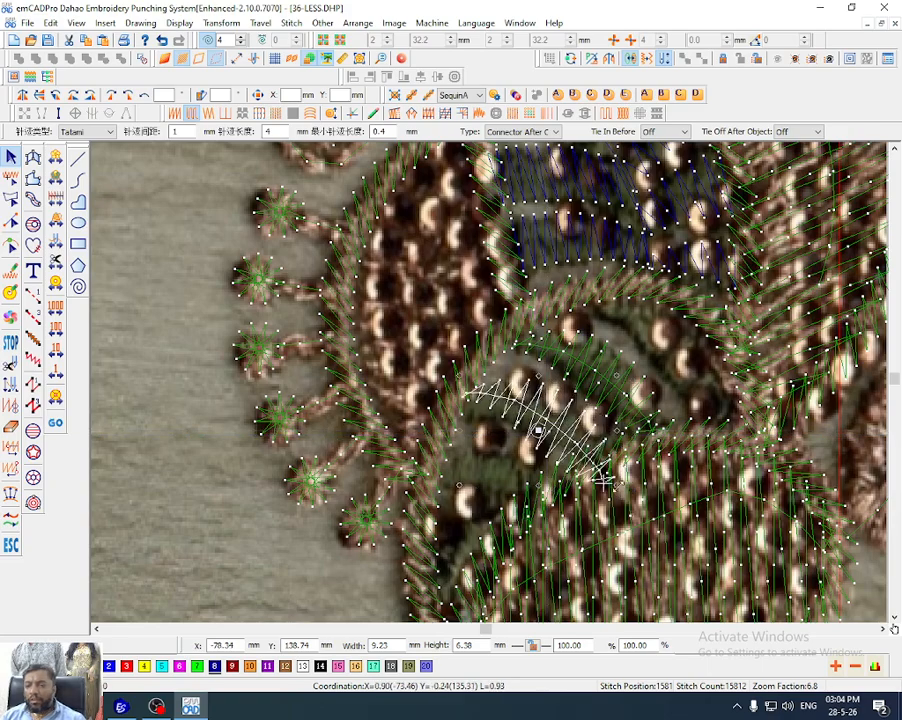
pyautogui.moveTo(621, 487); pyautogui.dragTo(583, 436)
pyautogui.press('d')
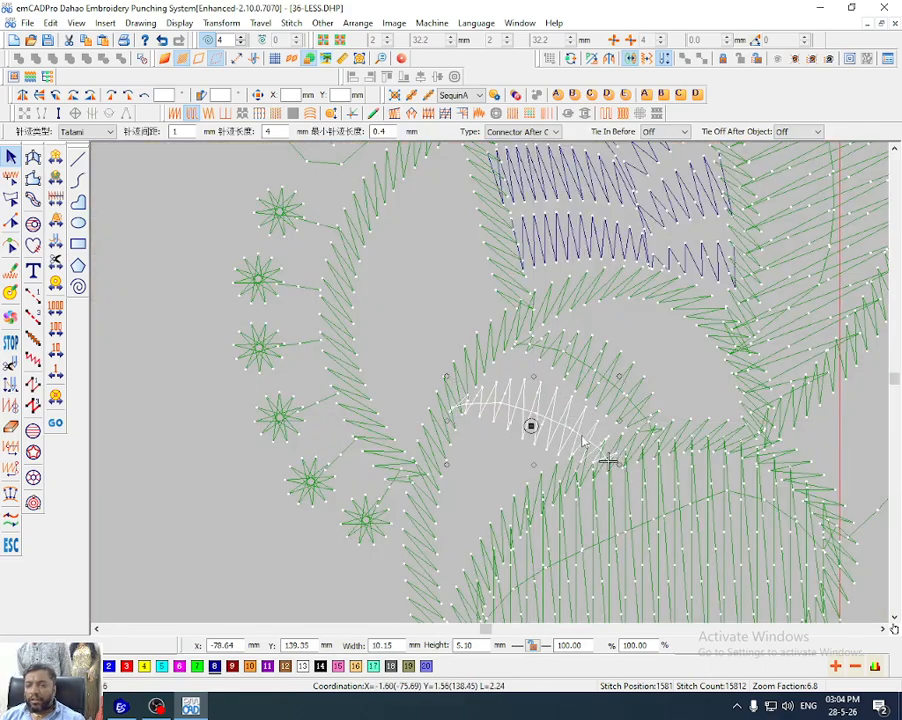
pyautogui.press('d')
pyautogui.press('s')
pyautogui.press('s')
# Add a third band copy below the second, scale it to about 7.3 by 4.2 mm and fit it to the photo
pyautogui.moveTo(576, 441); pyautogui.dragTo(570, 523, button='right')
pyautogui.press('d')
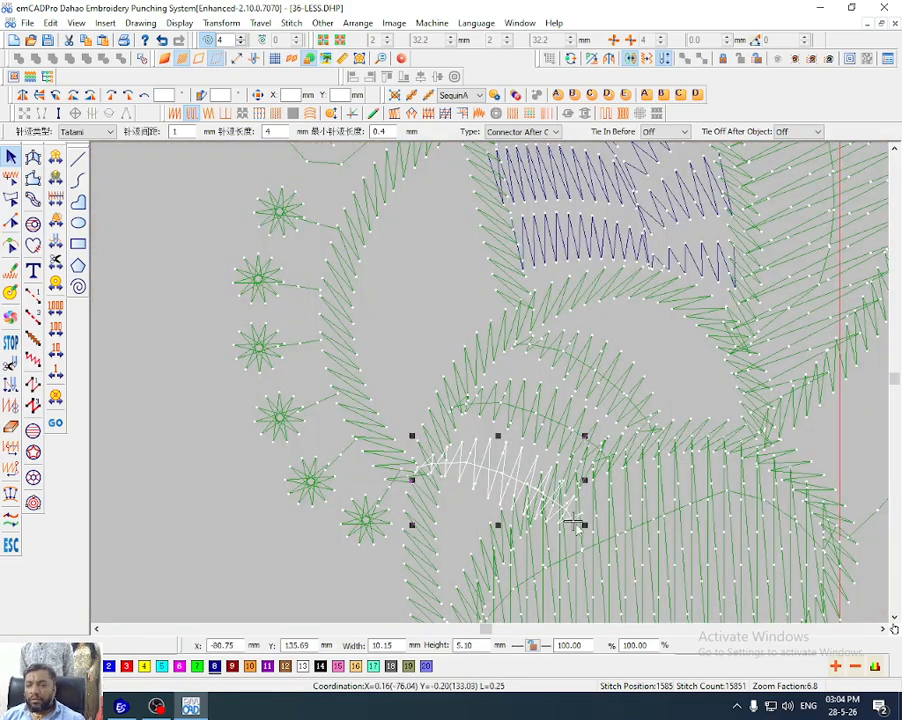
pyautogui.click(561, 513)
pyautogui.moveTo(587, 524); pyautogui.dragTo(564, 480)
pyautogui.click(518, 464)
pyautogui.press('d')
pyautogui.moveTo(505, 478); pyautogui.dragTo(492, 479)
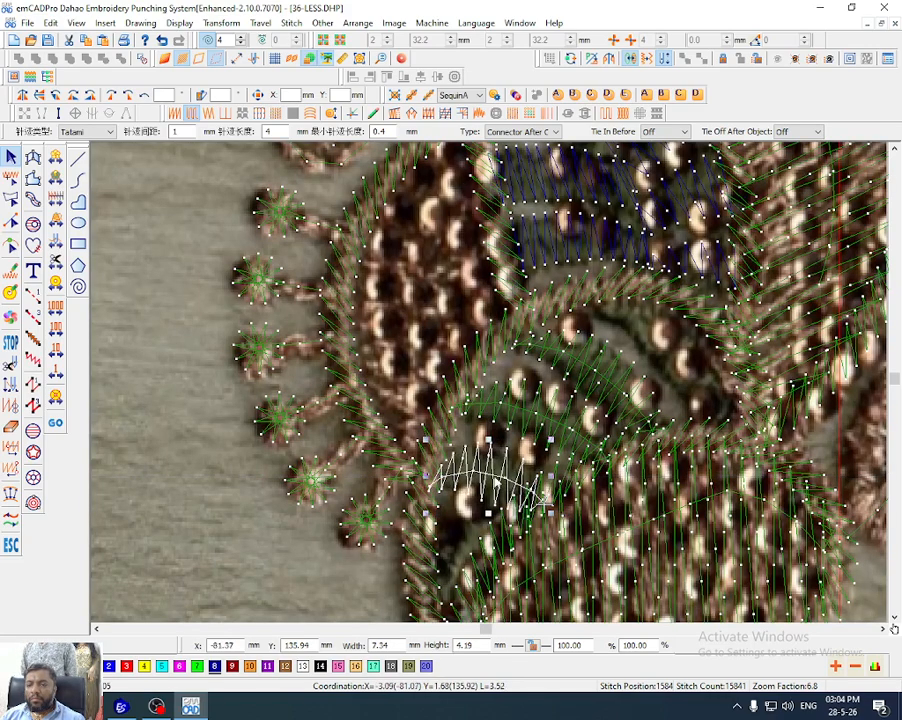
# Add a rotated copy of the small band in the pocket's lowest corner and nudge the third band over its stripe in the photo
pyautogui.press('d')
pyautogui.moveTo(493, 478); pyautogui.dragTo(473, 543, button='right')
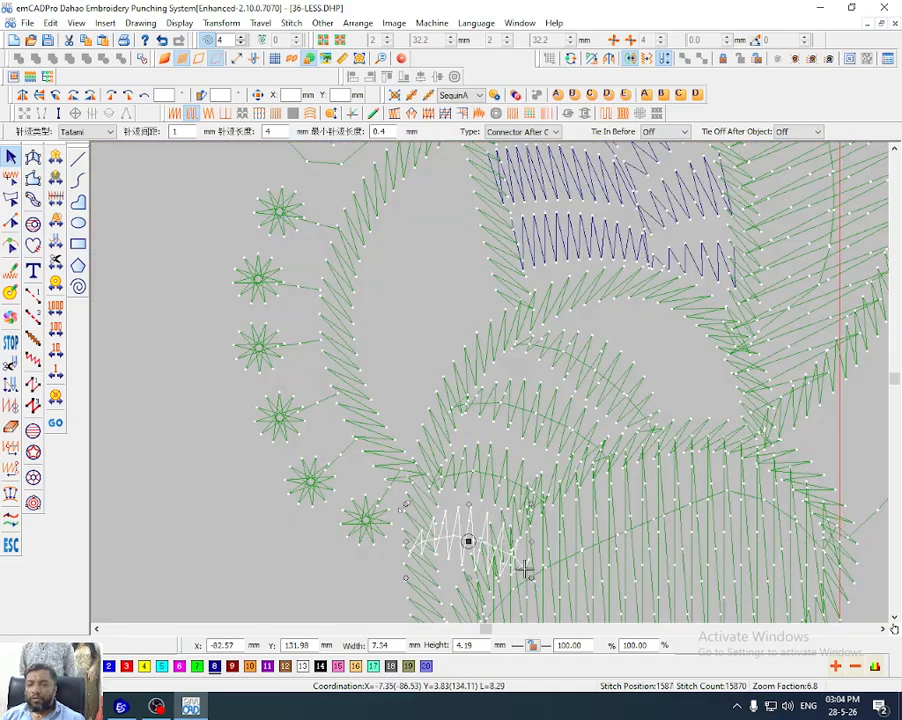
pyautogui.moveTo(524, 569); pyautogui.dragTo(514, 465)
pyautogui.click(461, 529)
pyautogui.click(514, 466)
pyautogui.press('d')
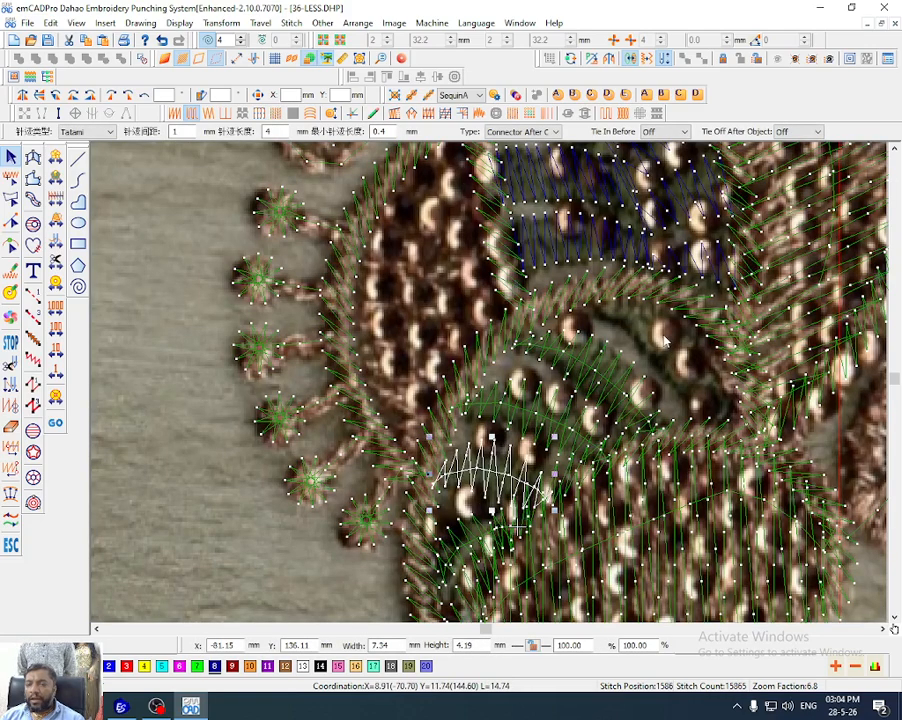
# Copy the first pocket band to the upper-right stripe of the pocket and rotate the copy to match the photo
pyautogui.click(686, 405)
pyautogui.click(589, 391)
pyautogui.moveTo(597, 385); pyautogui.dragTo(671, 362, button='right')
pyautogui.click(671, 362)
pyautogui.press('d')
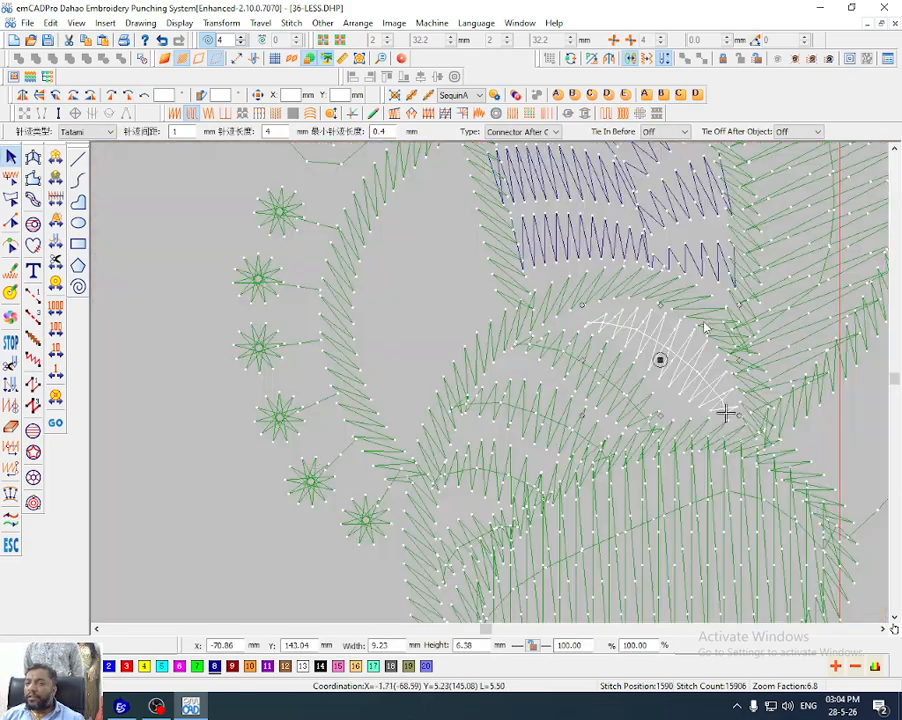
pyautogui.moveTo(726, 412); pyautogui.dragTo(709, 427)
# Recolour the five pocket bands with blue thread 2 and set their fill to Satin with a 0.7 mm stitch distance
pyautogui.moveTo(614, 407); pyautogui.dragTo(468, 552)
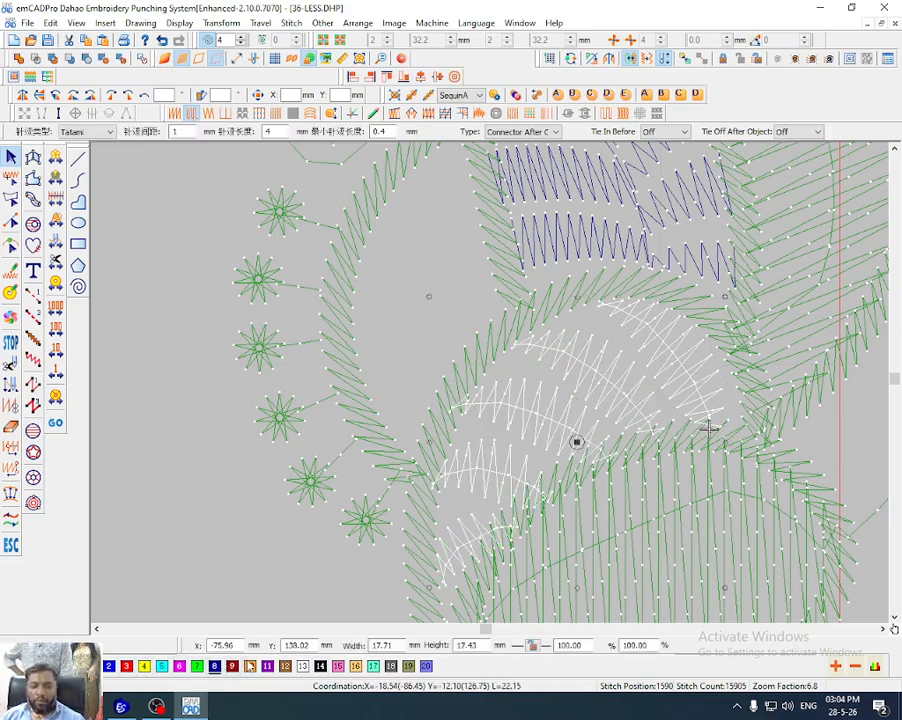
pyautogui.click(108, 667)
pyautogui.rightClick(543, 344)
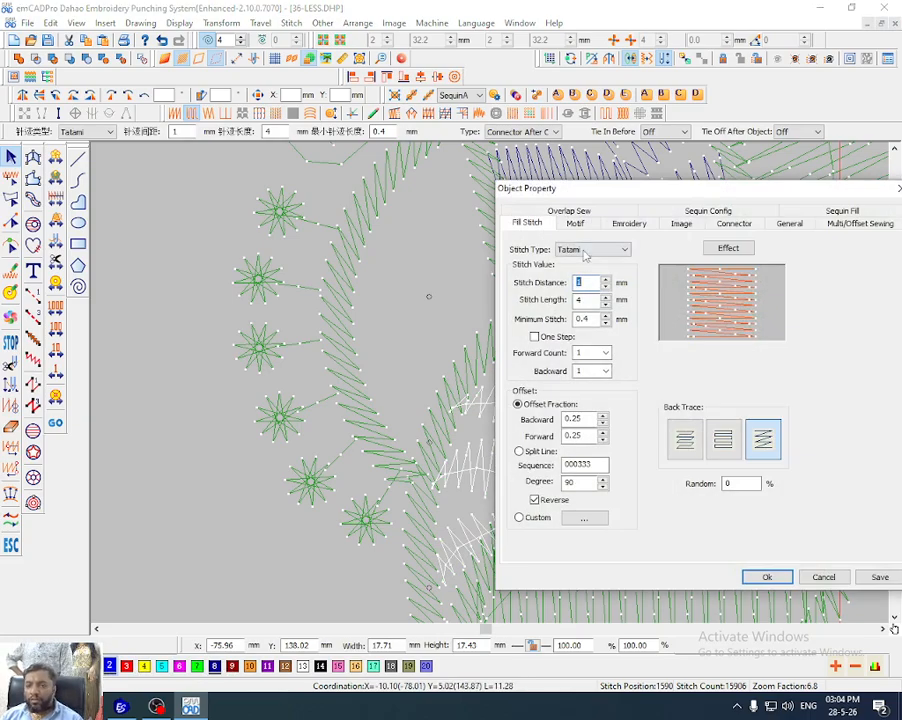
pyautogui.click(586, 255)
pyautogui.click(574, 268)
pyautogui.write('.7')
pyautogui.press('Return')
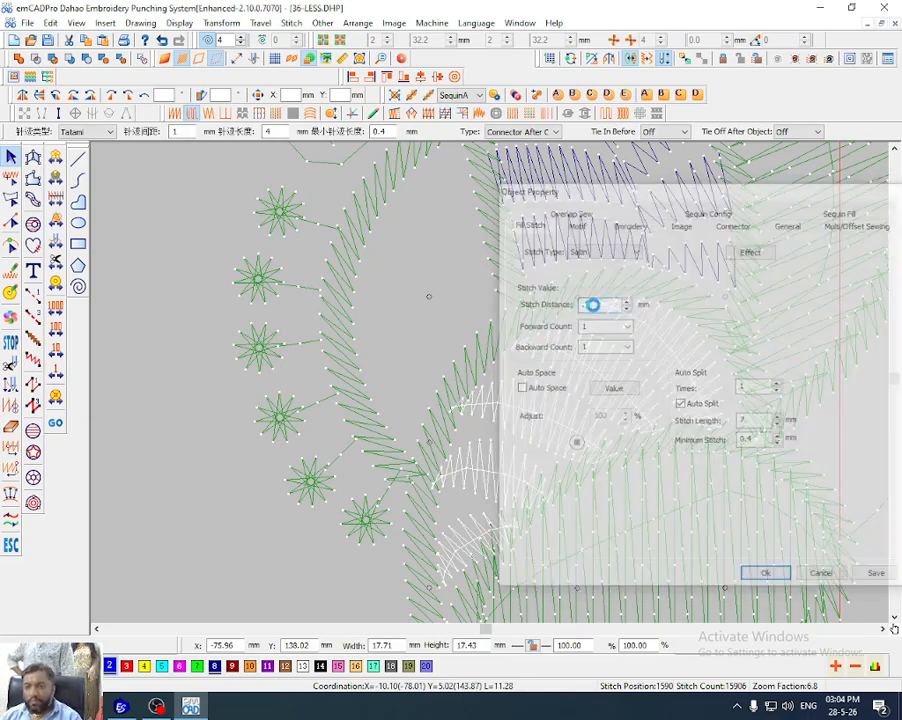
# Examine the recoloured pocket bands in 3D stitch view, with and without the reference photo
pyautogui.press('Escape')
pyautogui.press('t')
pyautogui.scroll(-2, 612, 392)
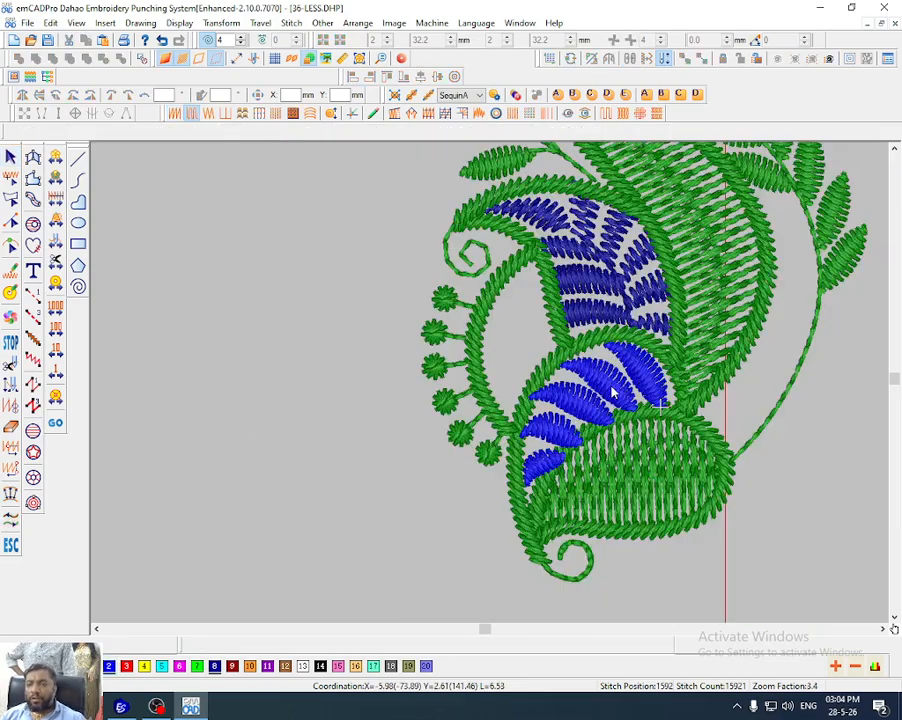
pyautogui.press('z')
pyautogui.moveTo(529, 264); pyautogui.dragTo(671, 466)
pyautogui.press('d')
pyautogui.press('s')
pyautogui.press('s')
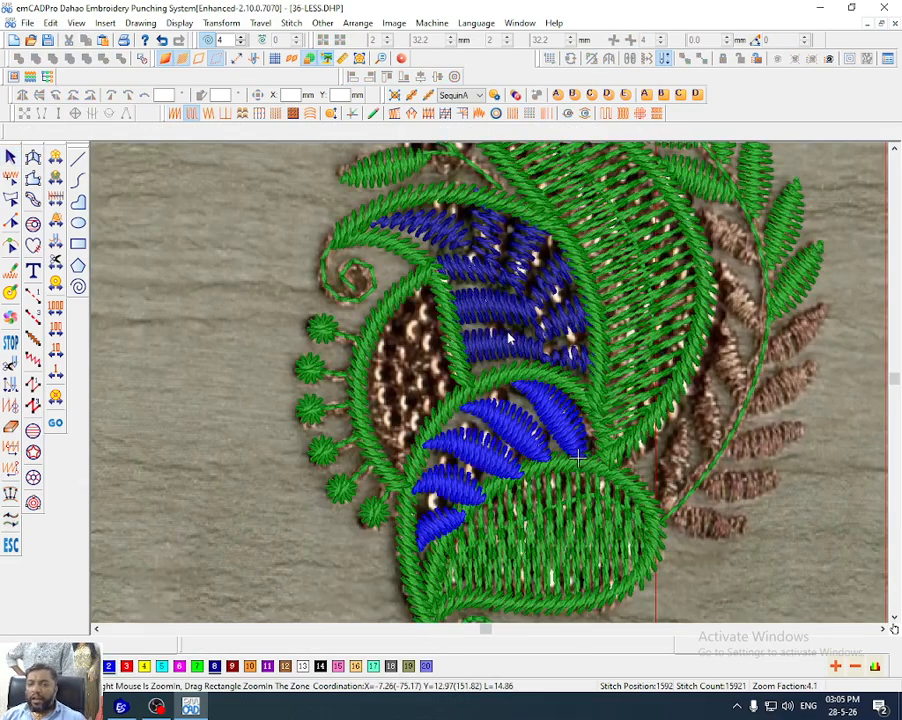
pyautogui.scroll(-1, 580, 454)
# Show only the Dark Blue and Blue thread objects without the photo and select them all
pyautogui.press('c')
pyautogui.moveTo(318, 241); pyautogui.dragTo(321, 264)
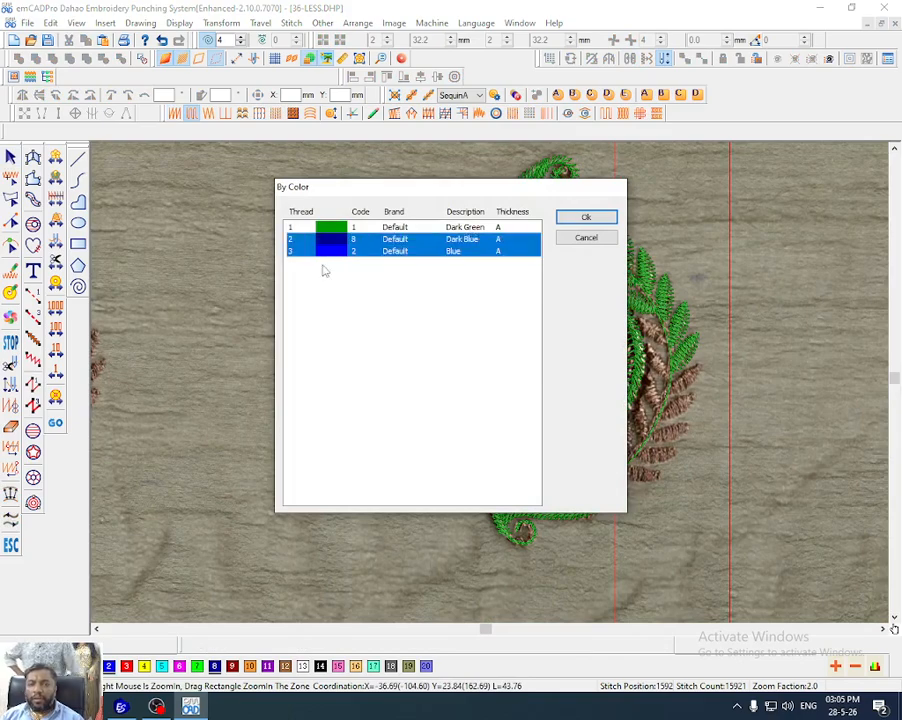
pyautogui.press('Return')
pyautogui.press('d')
pyautogui.hotkey('ctrl', 'a')
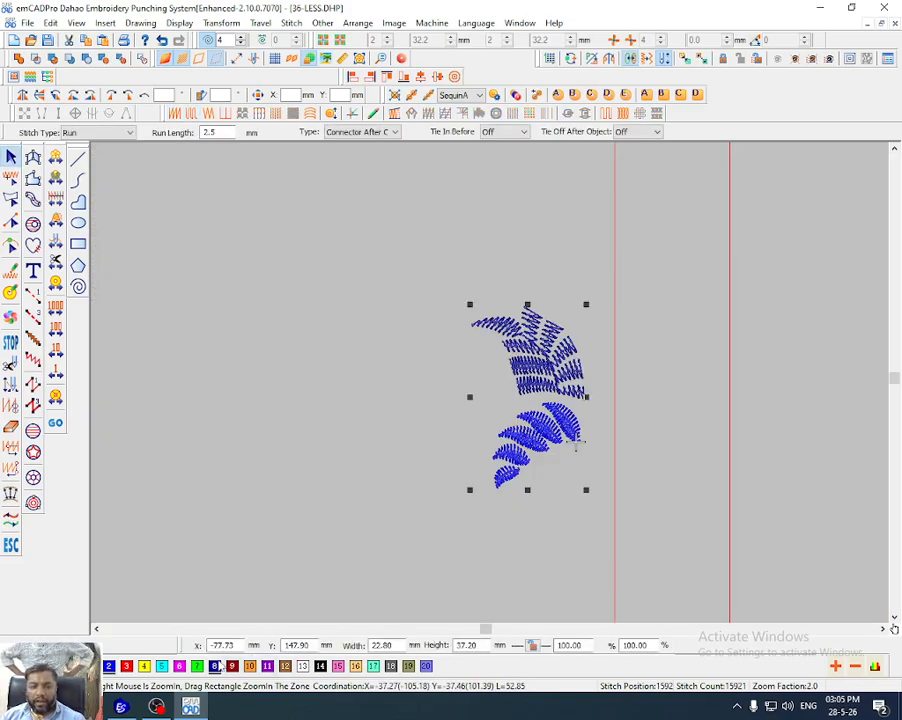
# Recolour all the isolated bands with dark blue thread 8 and set their fill type to Satin
pyautogui.rightClick(592, 395)
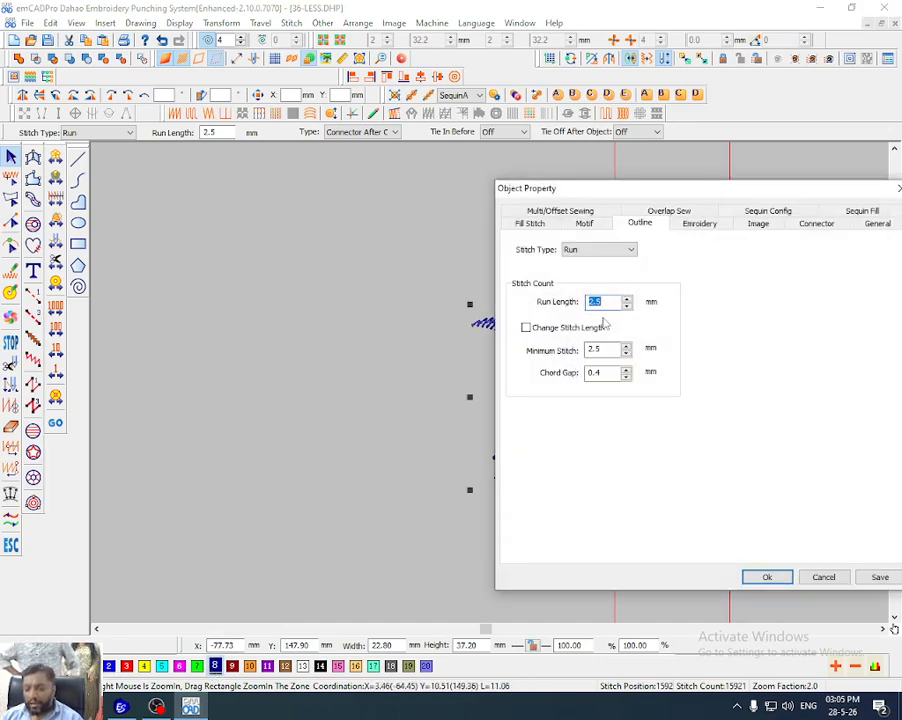
pyautogui.click(530, 223)
pyautogui.click(598, 249)
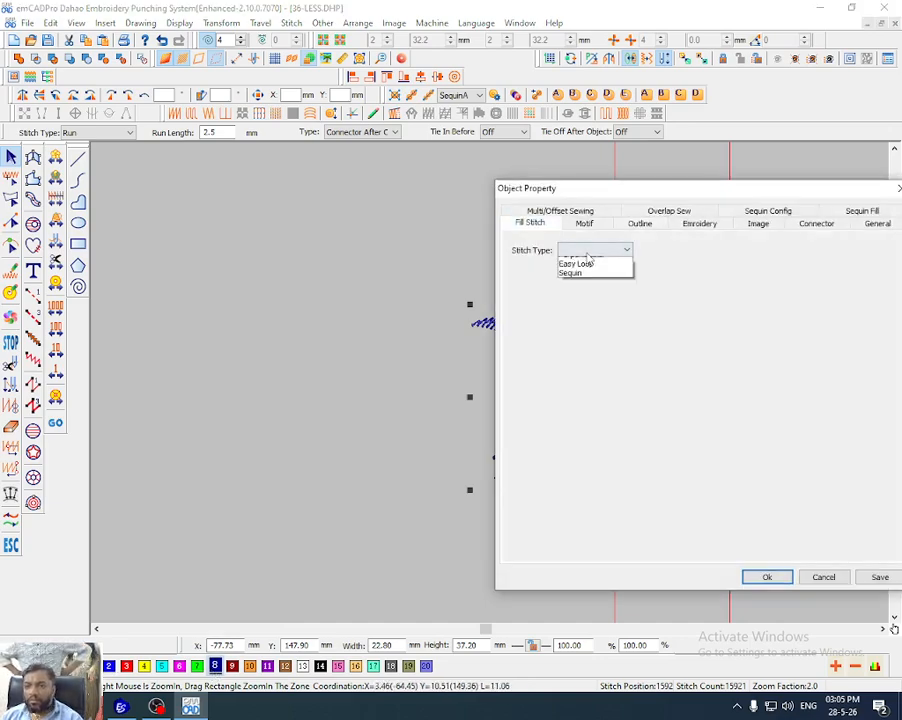
pyautogui.click(586, 262)
pyautogui.press('Return')
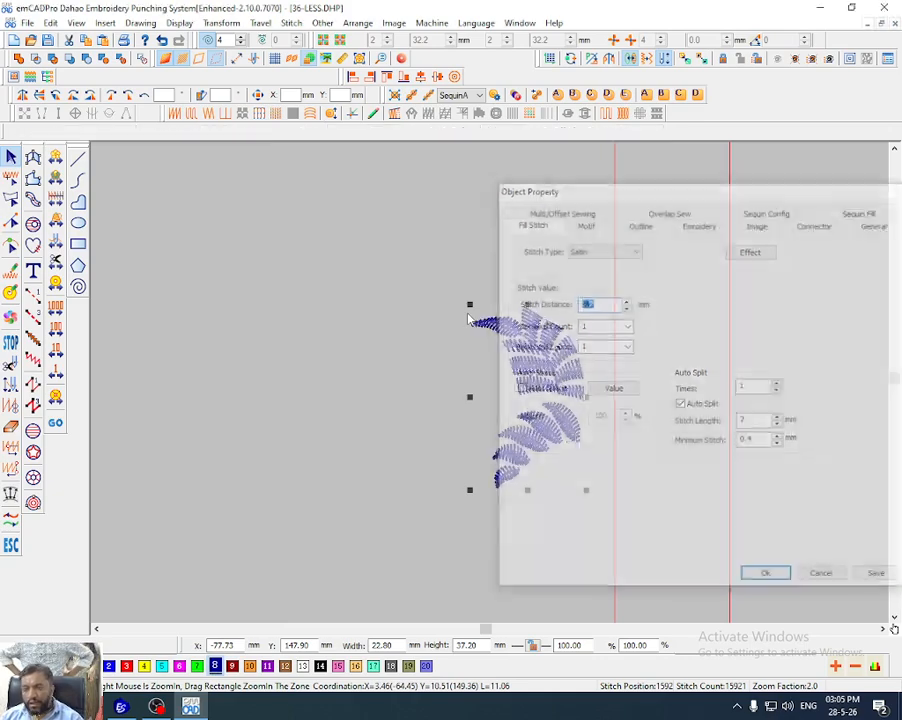
pyautogui.press('Escape')
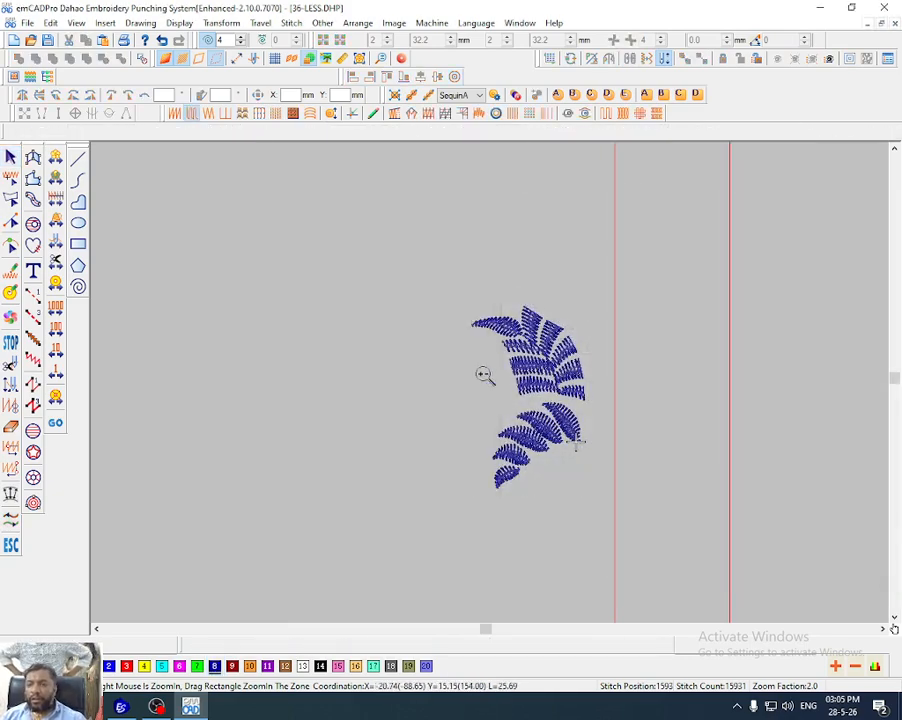
# Digitize a curved Run line about 12.4 by 6 mm linking the lower tips of the five pocket bands, ending at the smallest one
pyautogui.moveTo(483, 374); pyautogui.dragTo(546, 471)
pyautogui.press('1')
pyautogui.click(791, 481)
pyautogui.press('s')
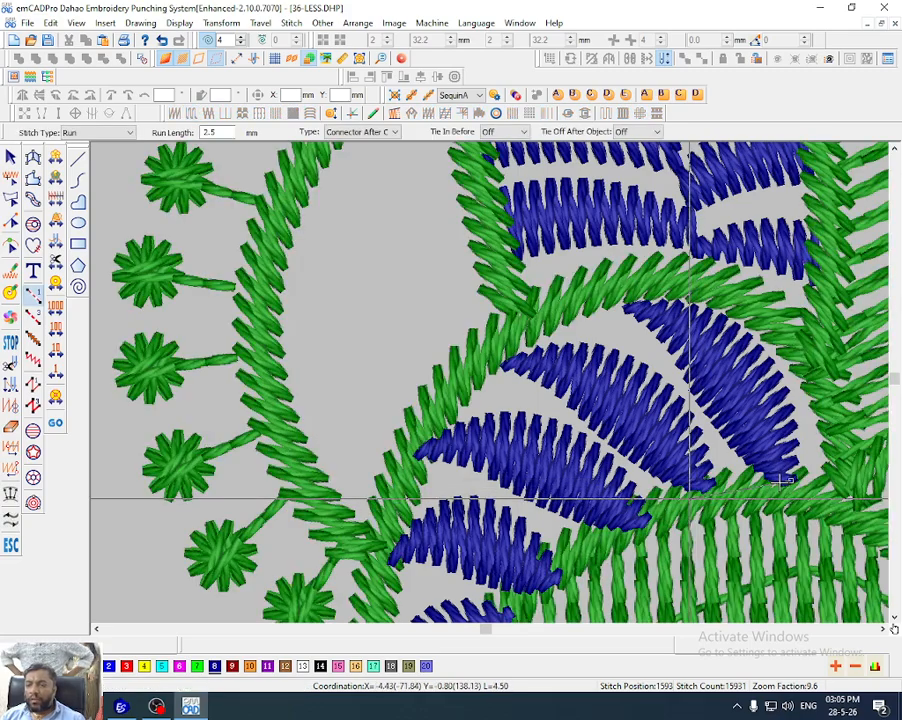
pyautogui.rightClick(689, 498)
pyautogui.scroll(-2, 542, 515)
pyautogui.press('d')
pyautogui.click(508, 343)
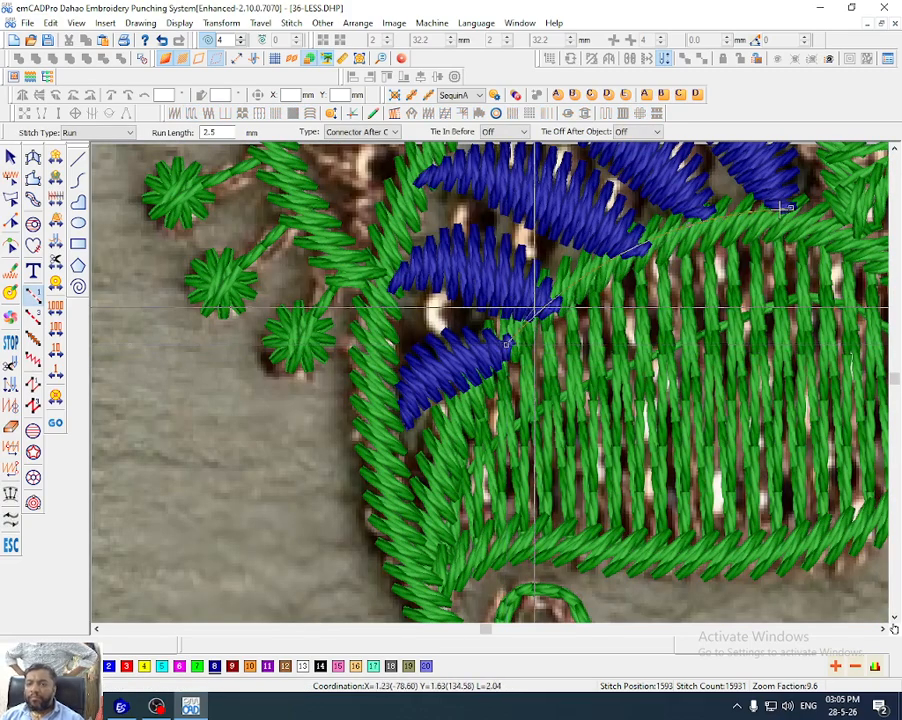
pyautogui.press('Return')
pyautogui.press('d')
pyautogui.click(505, 347)
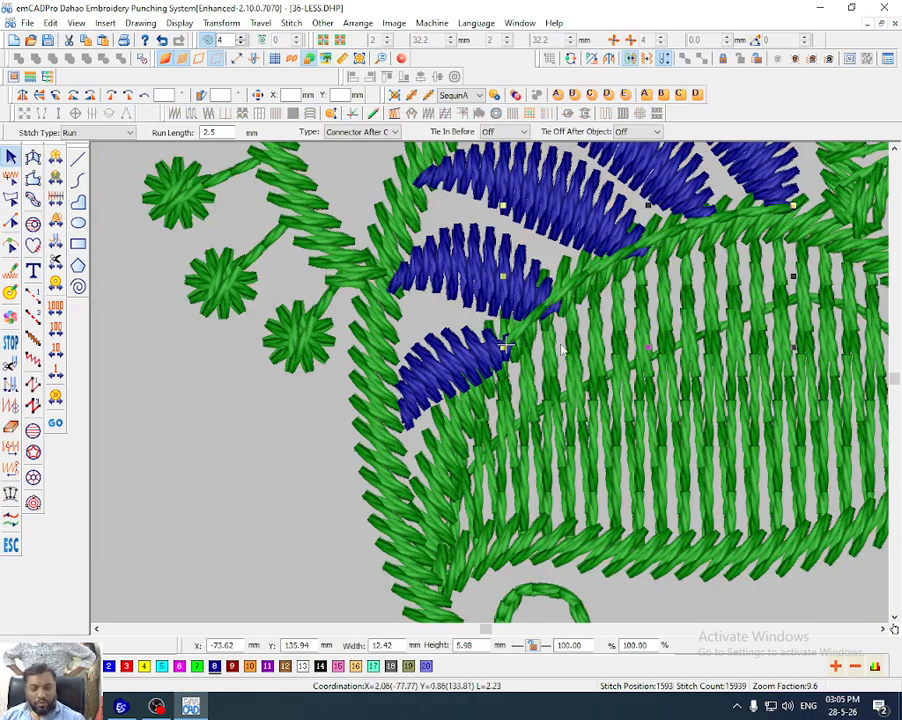
# Recolour the new run line with dark blue thread 8 and show only the Dark Blue objects
pyautogui.press('t')
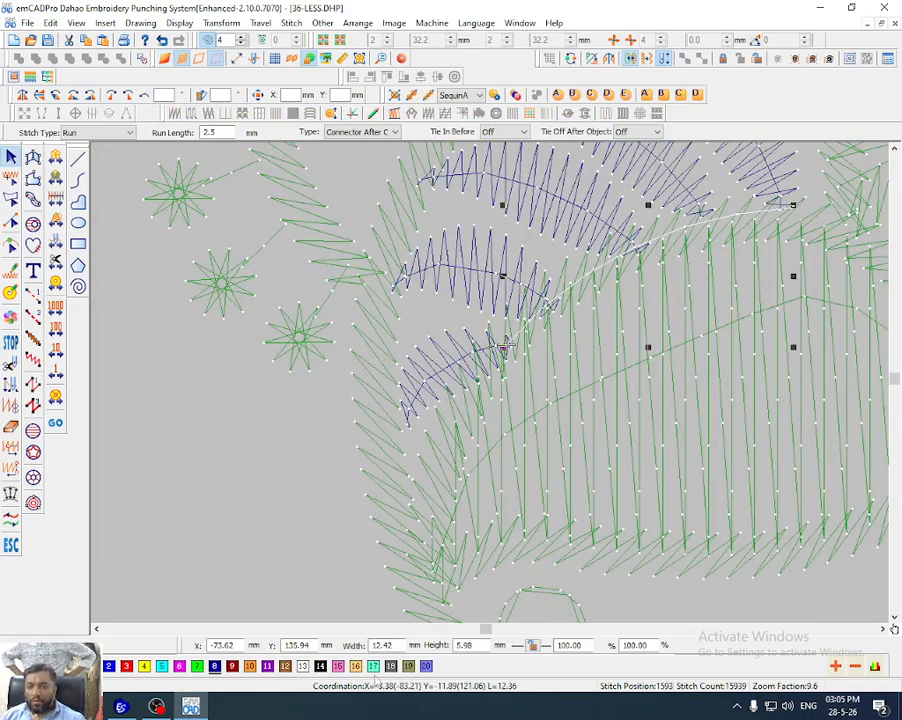
pyautogui.click(215, 667)
pyautogui.press('c')
pyautogui.click(306, 241)
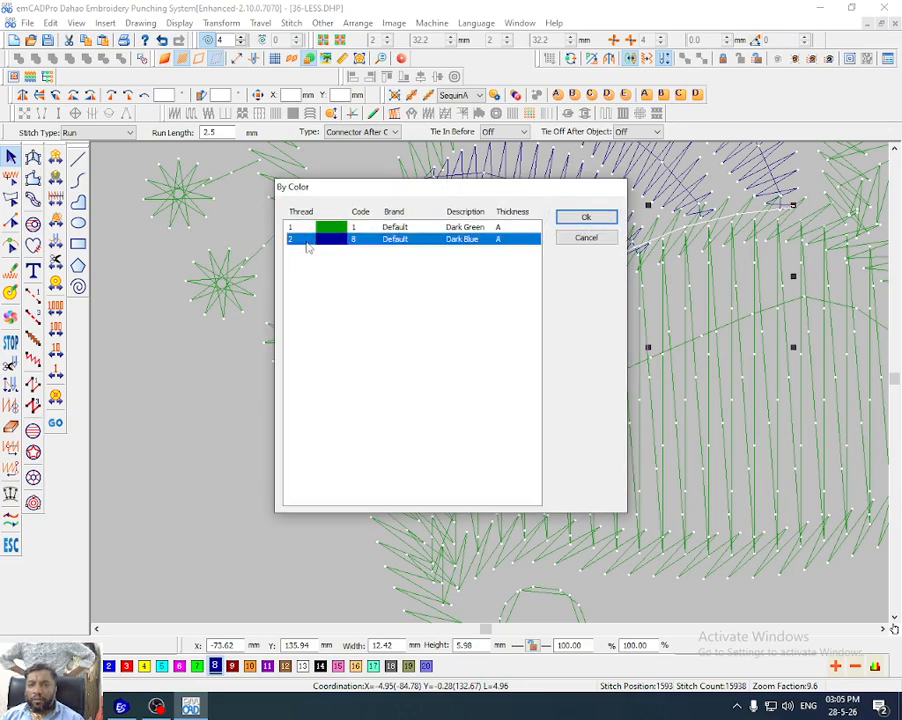
pyautogui.press('Return')
# Re-sequence the three largest lower pocket bands, cutting each and reinserting it at its nearest point on the curved run line
pyautogui.click(672, 244)
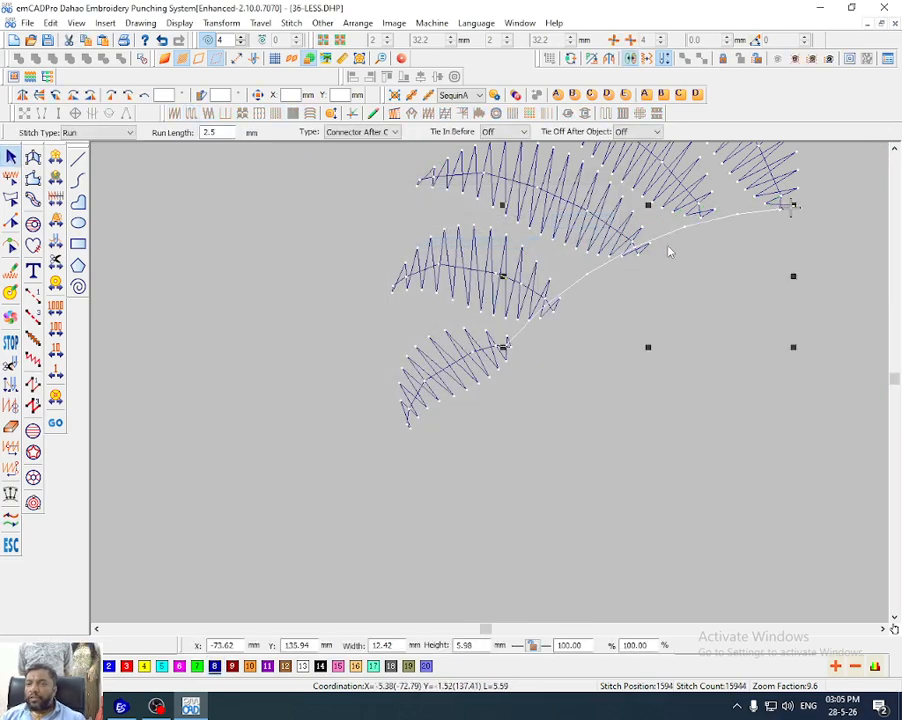
pyautogui.scroll(3, 668, 290)
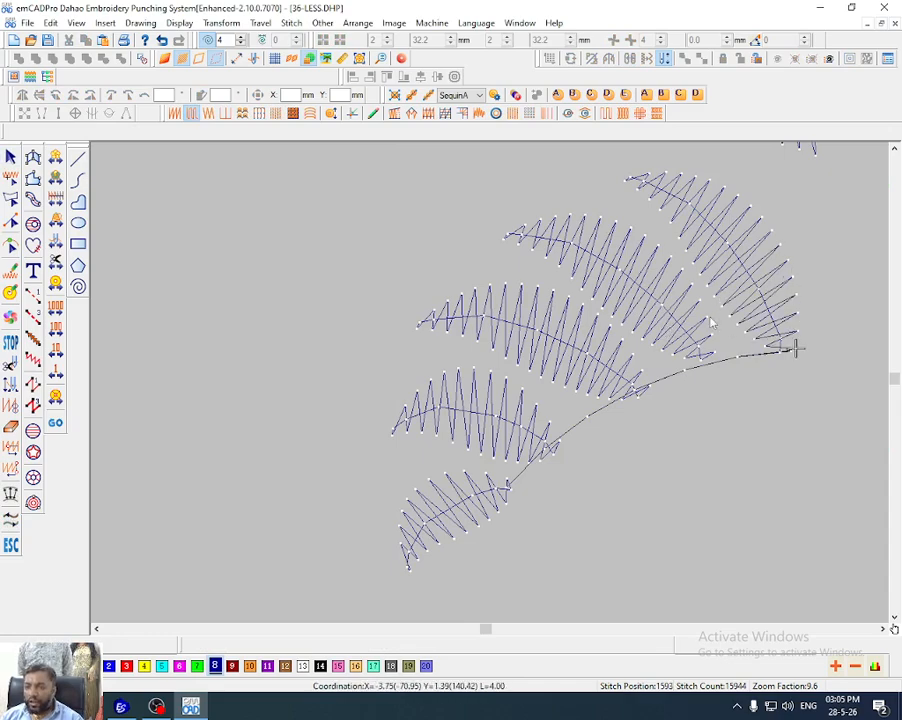
pyautogui.click(757, 322)
pyautogui.click(755, 323)
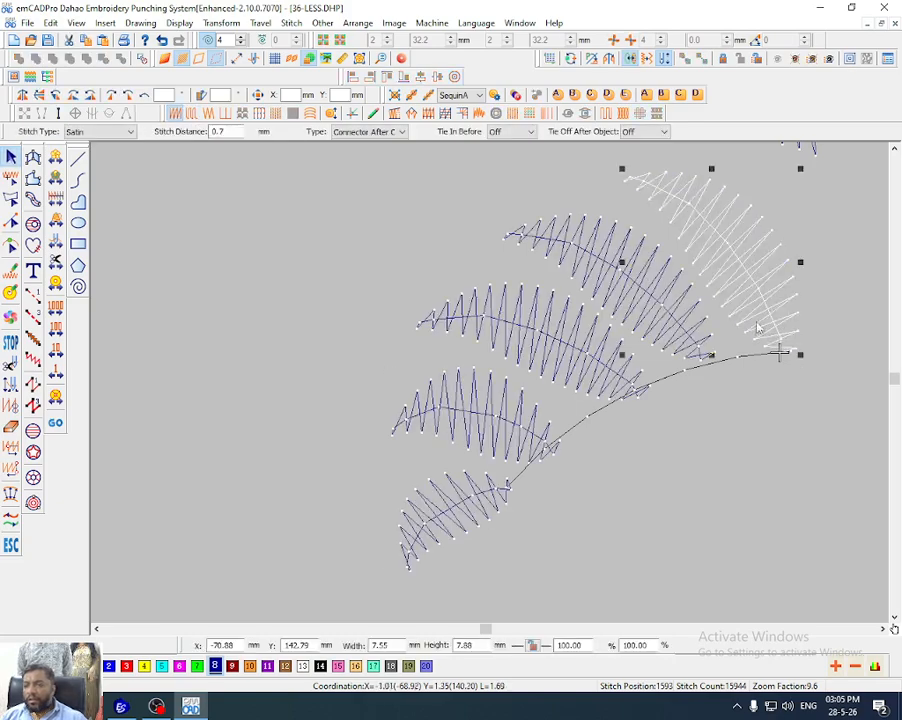
pyautogui.click(758, 466)
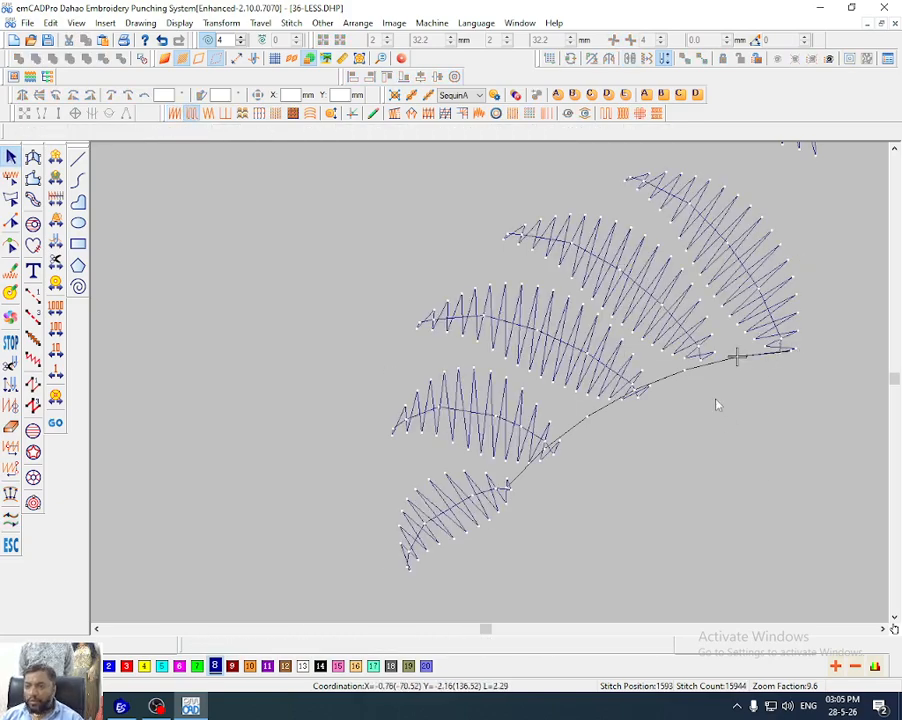
pyautogui.click(690, 354)
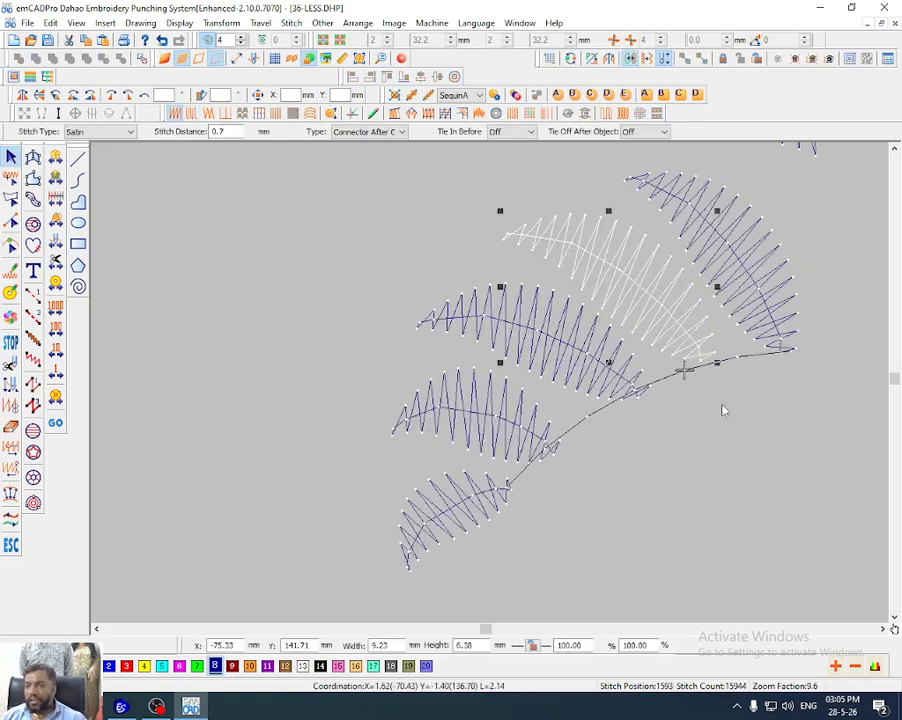
pyautogui.click(721, 427)
pyautogui.click(607, 373)
pyautogui.click(662, 446)
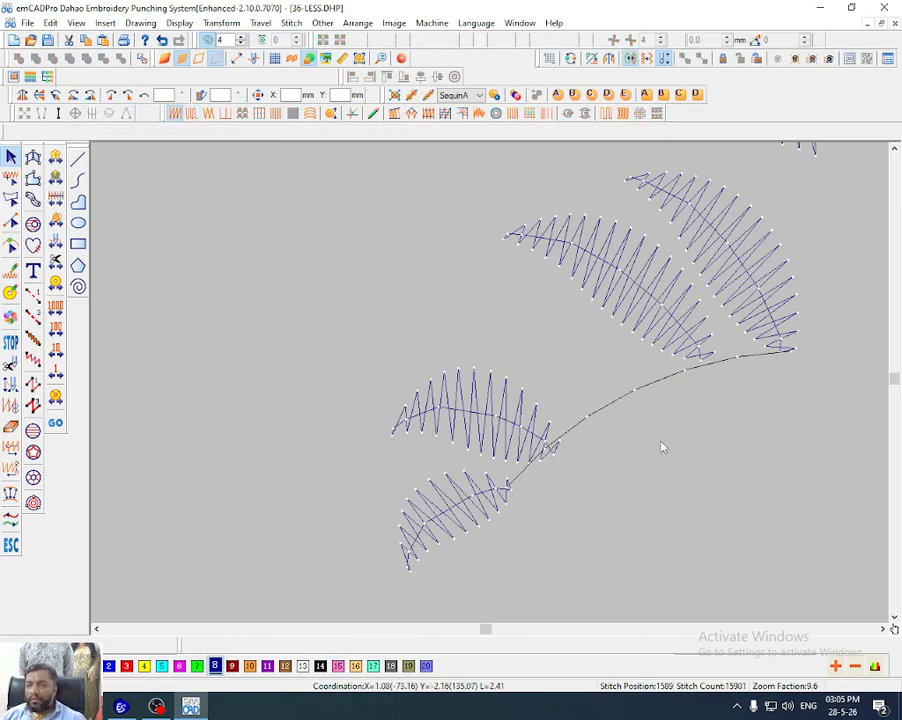
# Re-sequence the two smallest lower pocket bands into the curved run line at the points where their tips meet it
pyautogui.click(512, 428)
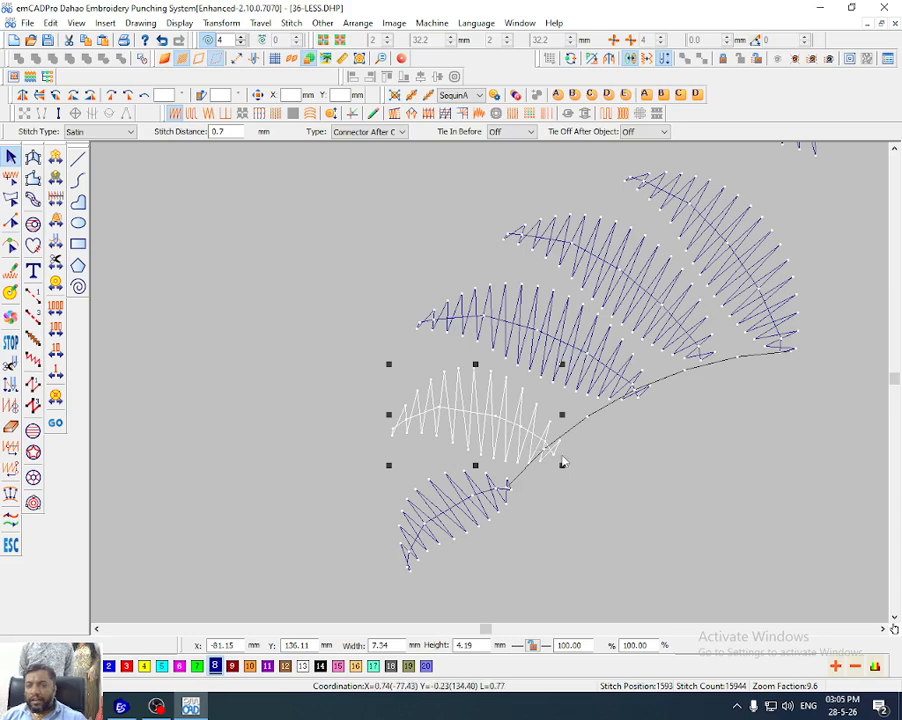
pyautogui.click(591, 488)
pyautogui.click(456, 515)
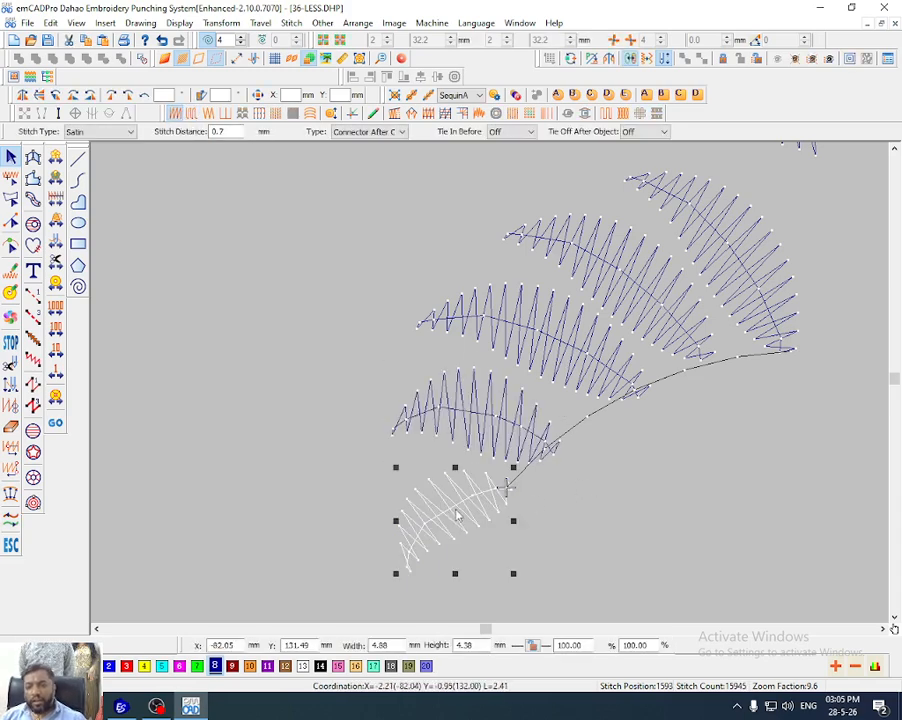
pyautogui.press('Delete')
pyautogui.hotkey('ctrl', 'z')
pyautogui.click(550, 527)
pyautogui.press('Right')
pyautogui.press('Right')
pyautogui.press('Right')
pyautogui.press('Right')
pyautogui.press('Right')
pyautogui.press('Right')
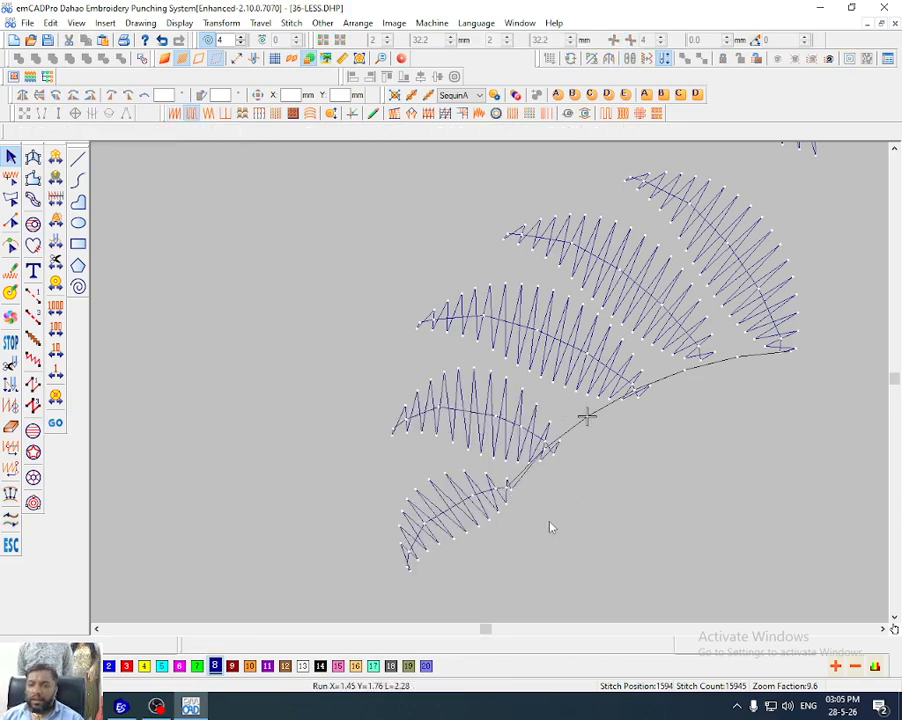
# Cut the run line connecting the upper group of bands and reinsert it in the stitch sequence
pyautogui.scroll(3, 658, 502)
pyautogui.scroll(-1, 695, 467)
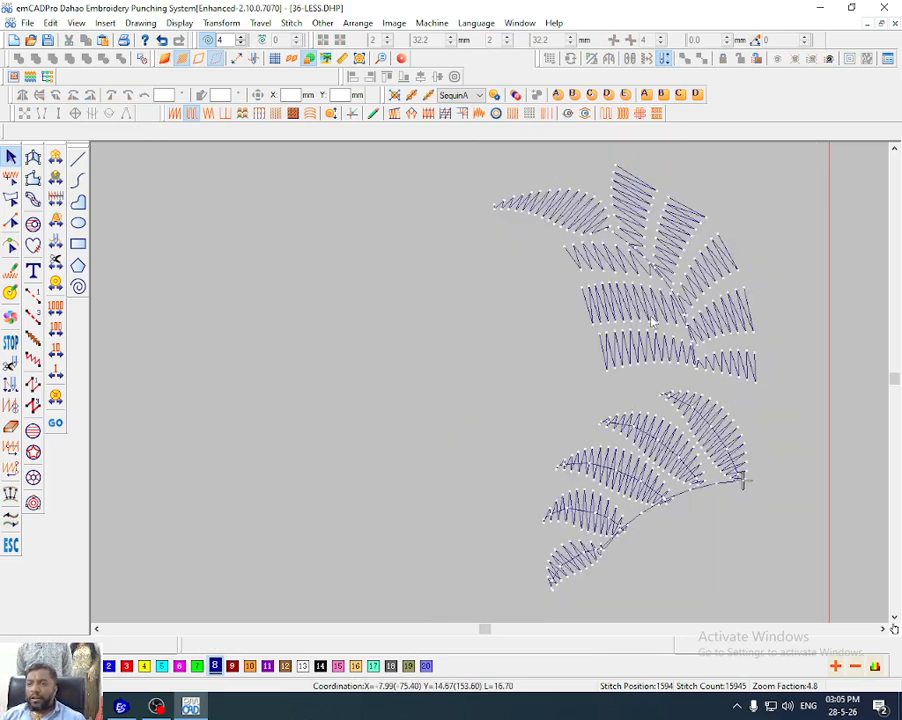
pyautogui.press('space')
pyautogui.click(694, 396)
pyautogui.press('z')
pyautogui.moveTo(632, 239); pyautogui.dragTo(676, 389)
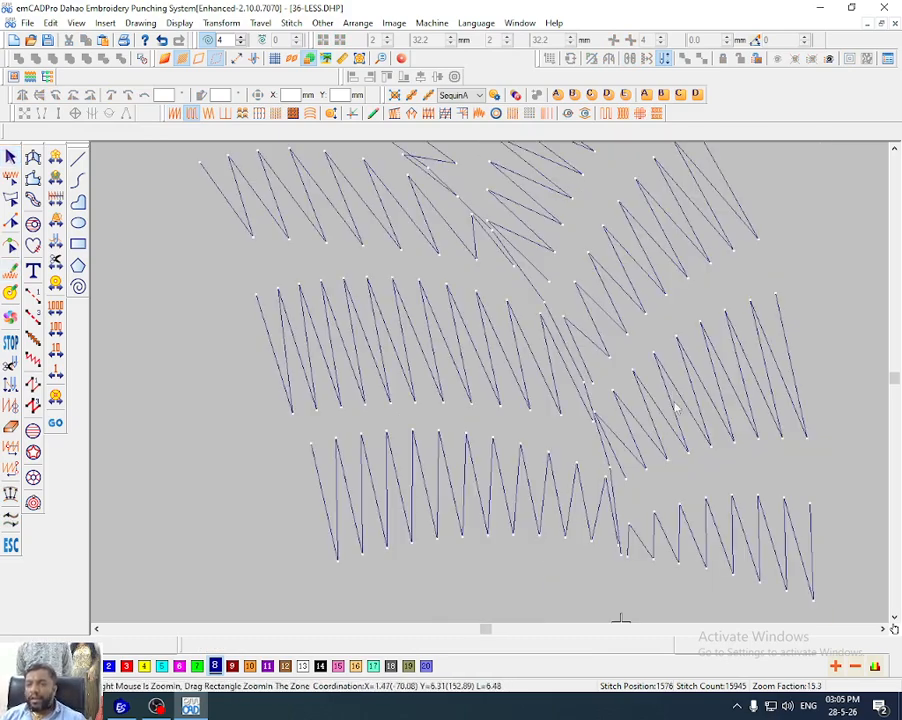
pyautogui.click(614, 477)
pyautogui.keyDown('ctrl'); pyautogui.scroll(-2, 614, 477); pyautogui.keyUp('ctrl')
pyautogui.press('Delete')
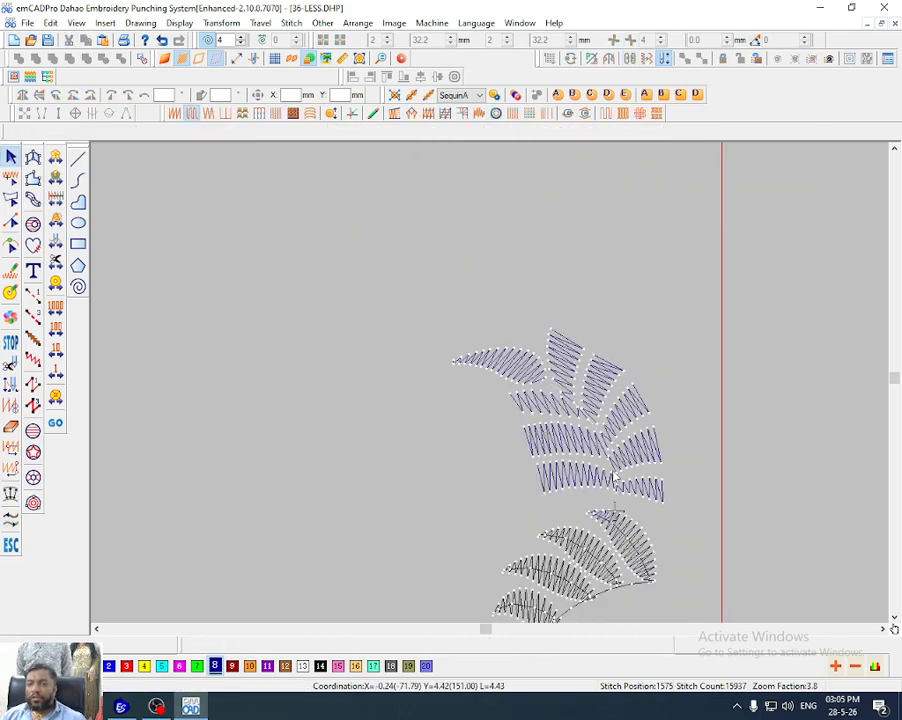
pyautogui.hotkey('ctrl', 'z')
pyautogui.press('Escape')
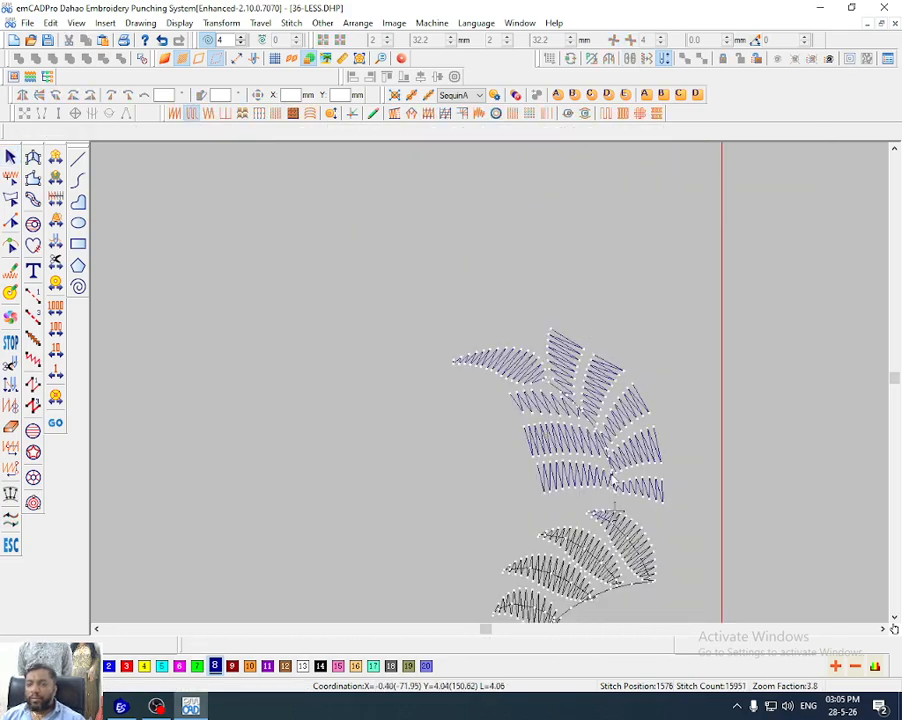
# Set the start and end points of the upper group's lowest two bands at their inner tips and sequence them into the run line
pyautogui.click(650, 494)
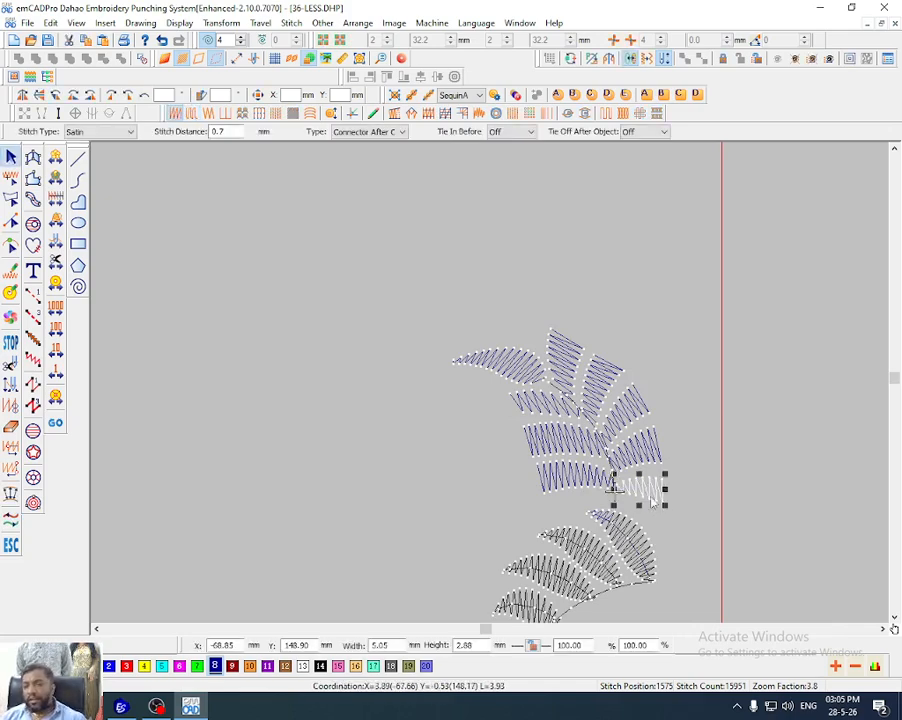
pyautogui.moveTo(612, 489); pyautogui.dragTo(537, 463)
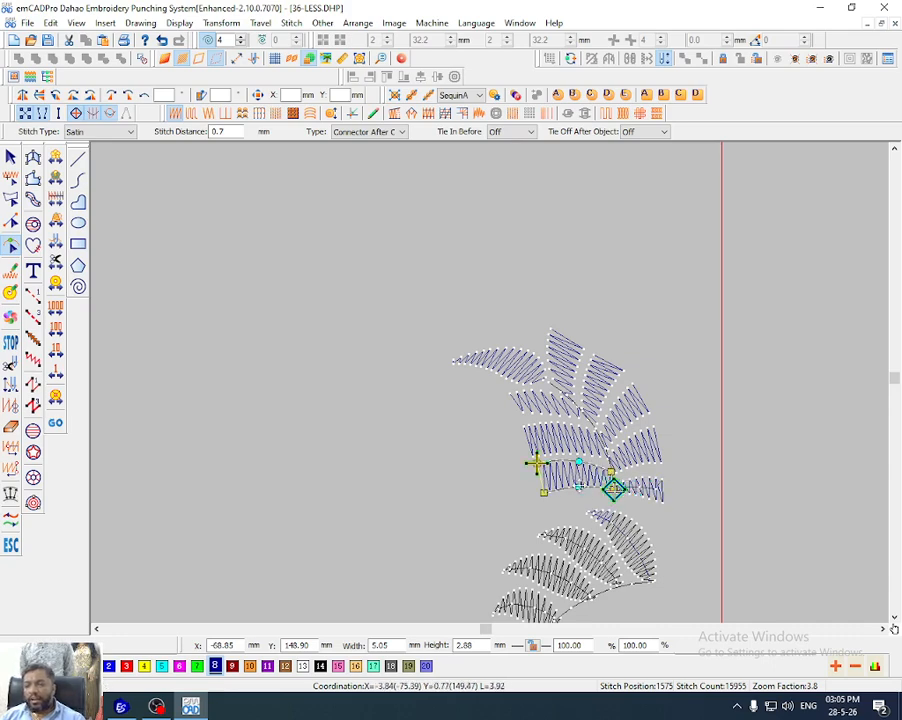
pyautogui.press('Escape')
pyautogui.click(631, 498)
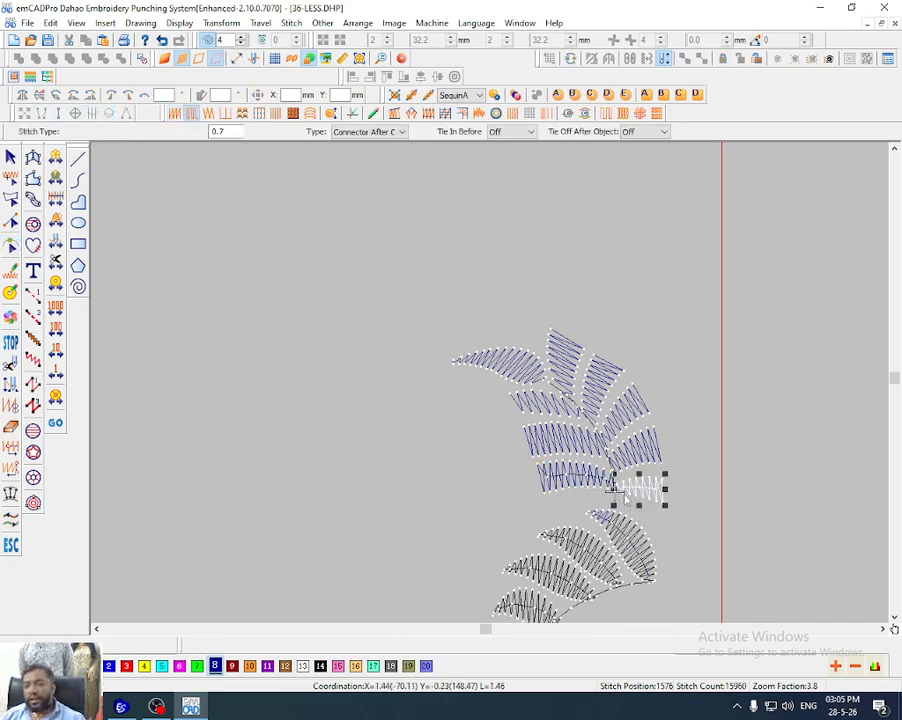
pyautogui.click(594, 484)
# Set the start and end points of the upper group's second-lowest pair of bands at their inner tips and sequence them into the run line
pyautogui.click(662, 387)
pyautogui.click(640, 445)
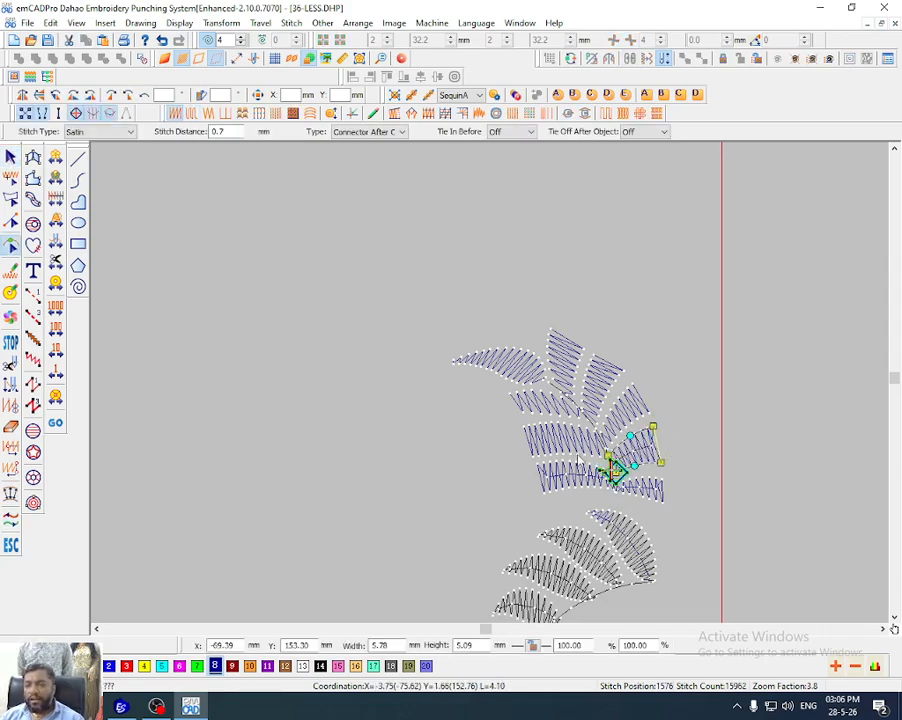
pyautogui.click(578, 460)
pyautogui.click(532, 438)
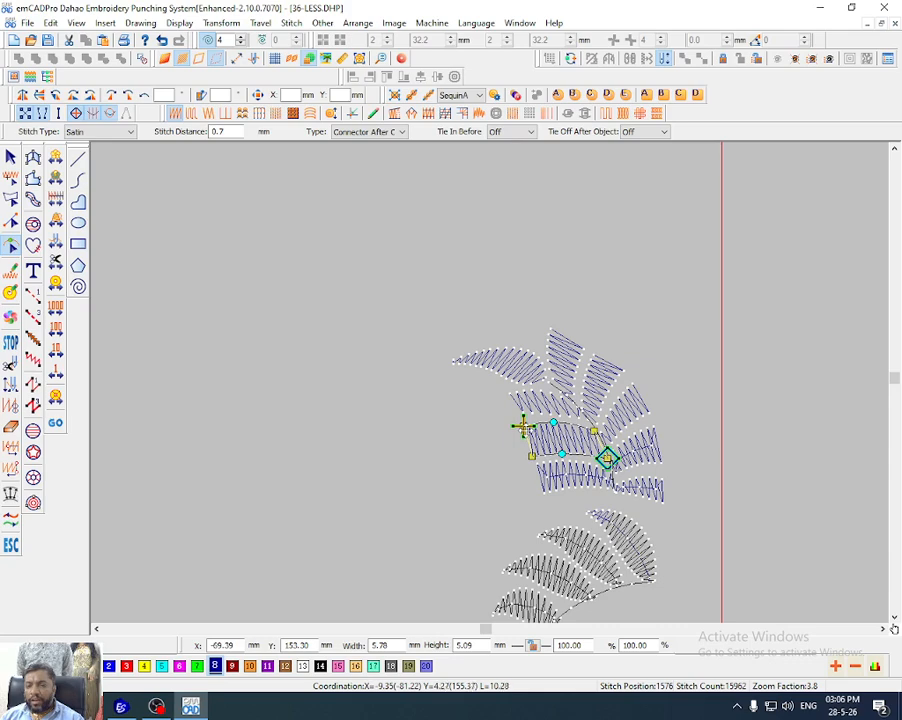
pyautogui.press('Escape')
pyautogui.click(634, 455)
pyautogui.click(573, 449)
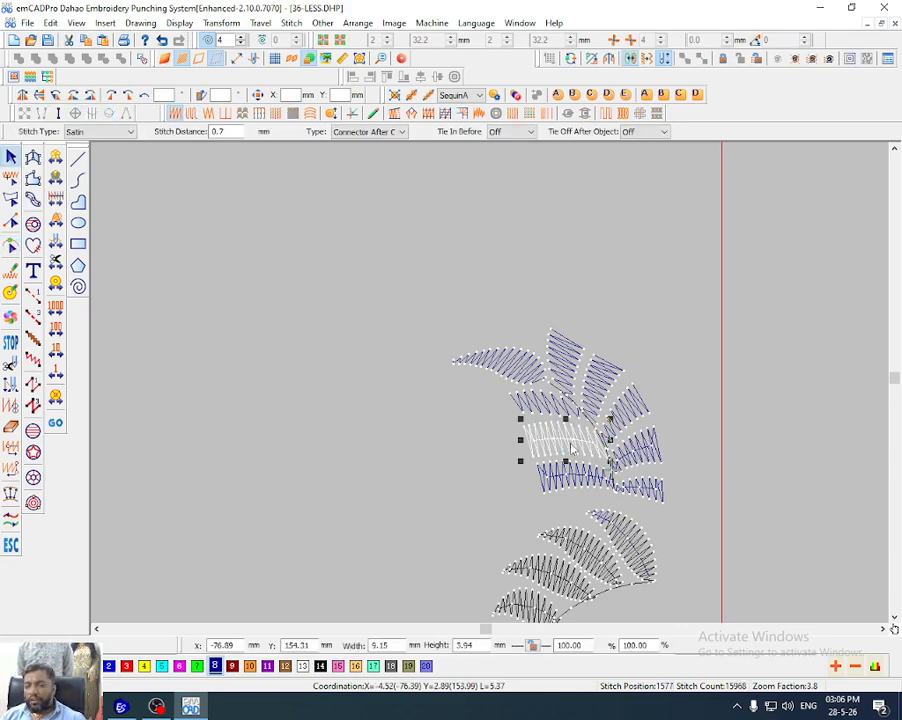
# Move the outer stitch point of the third-lowest outer band to its inner tip and sequence the band into the run line
pyautogui.click(632, 327)
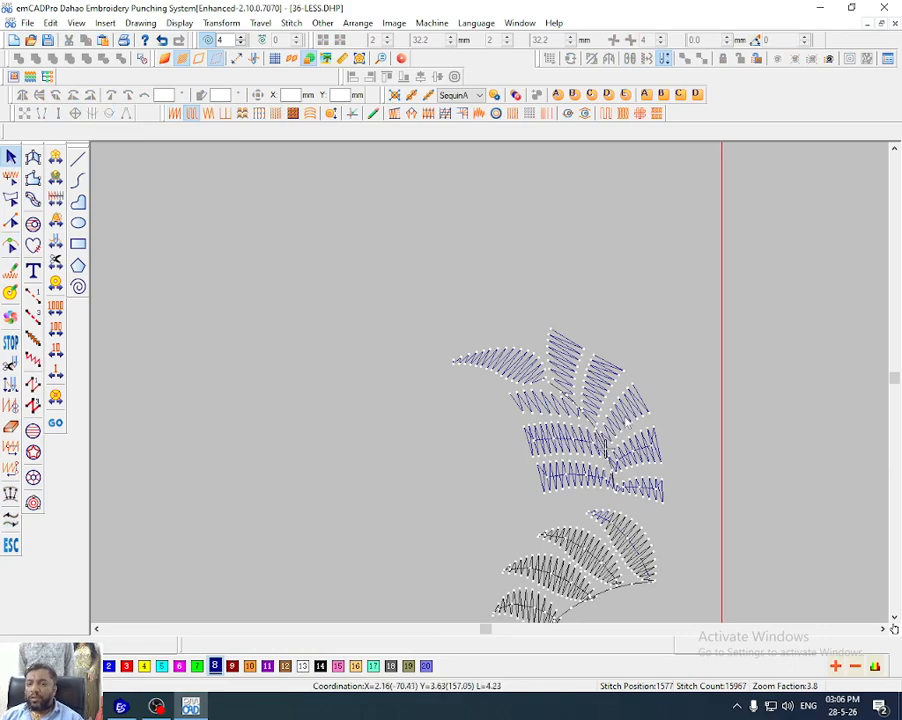
pyautogui.click(627, 421)
pyautogui.press('h')
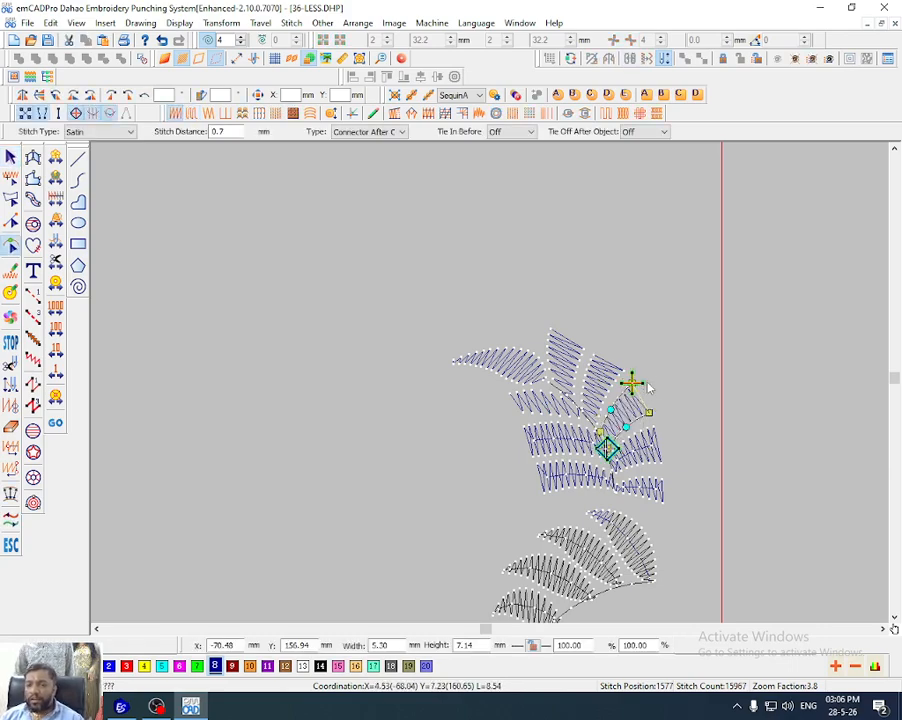
pyautogui.press('Escape')
pyautogui.click(624, 422)
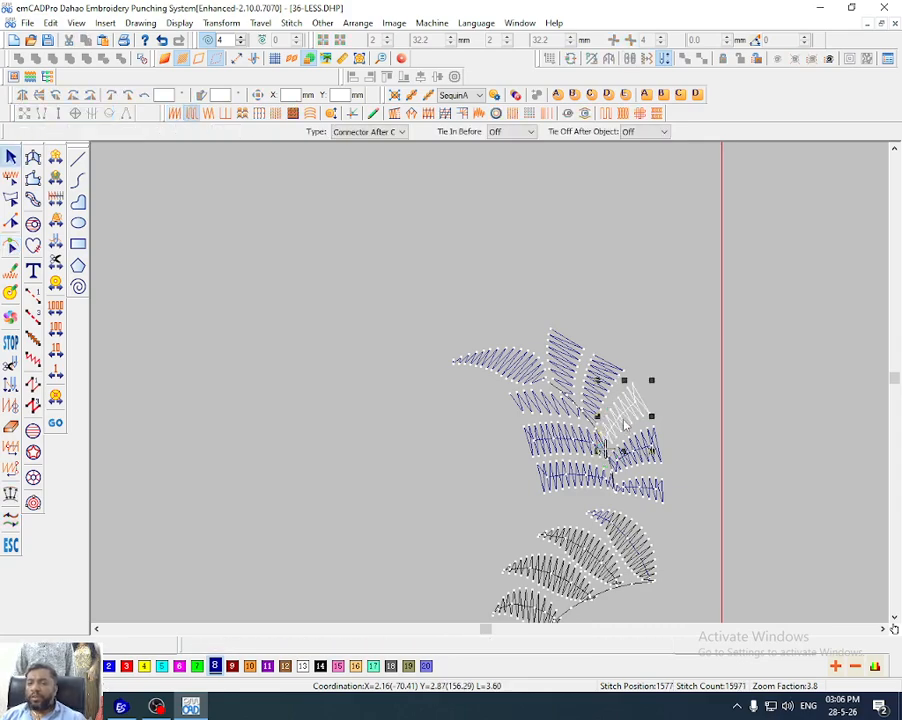
# Show all thread colours and the reference photo again, and fit the whole design in view
pyautogui.press('Escape')
pyautogui.scroll(-1, 550, 404)
pyautogui.moveTo(367, 298); pyautogui.dragTo(646, 532)
pyautogui.press('Escape')
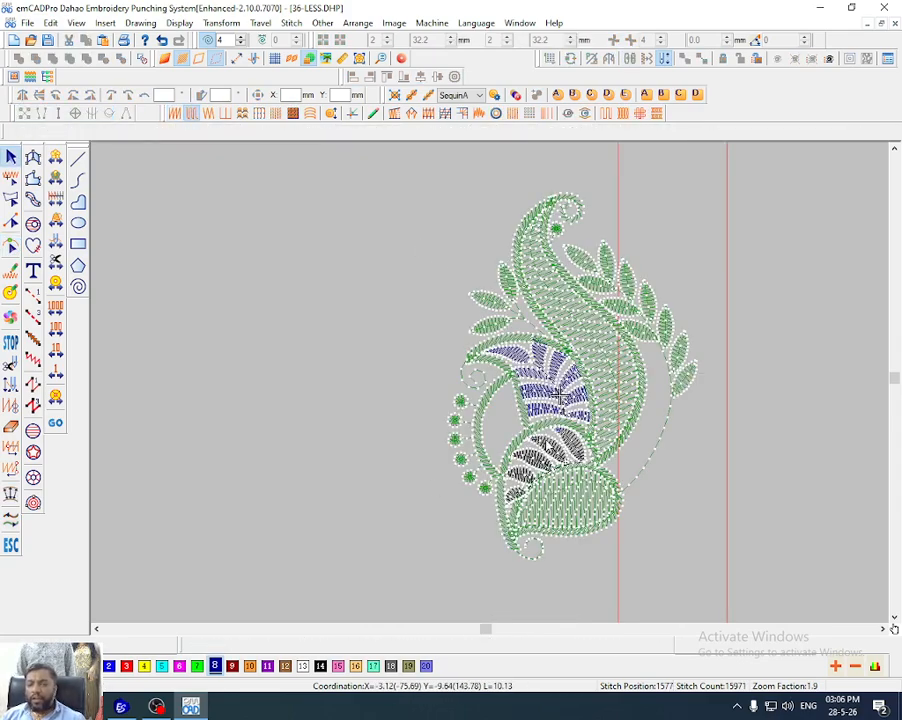
pyautogui.press('d')
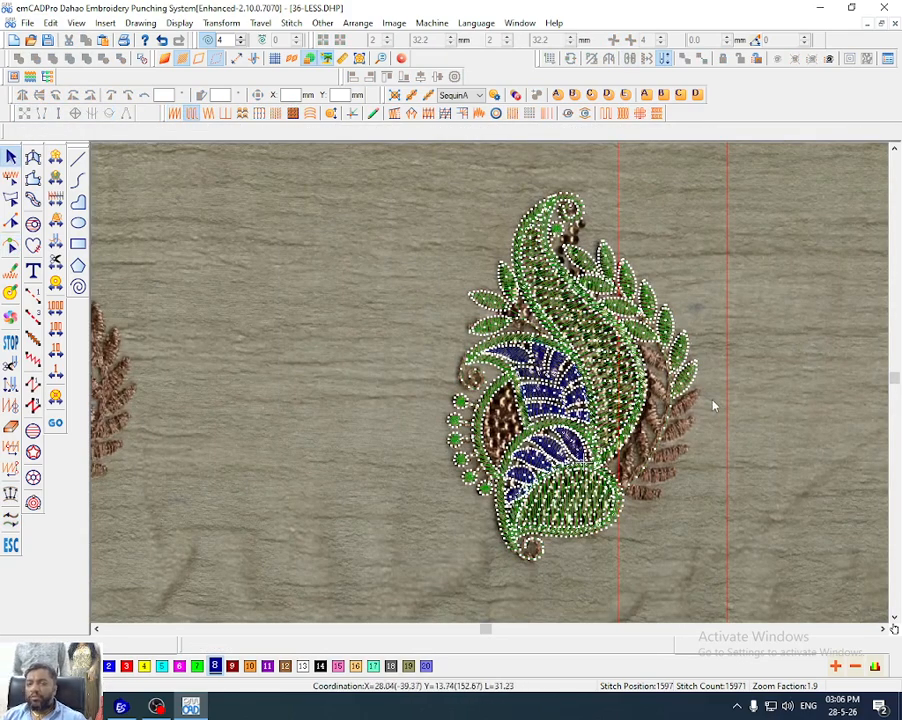
pyautogui.scroll(-2, 699, 418)
pyautogui.press('0')
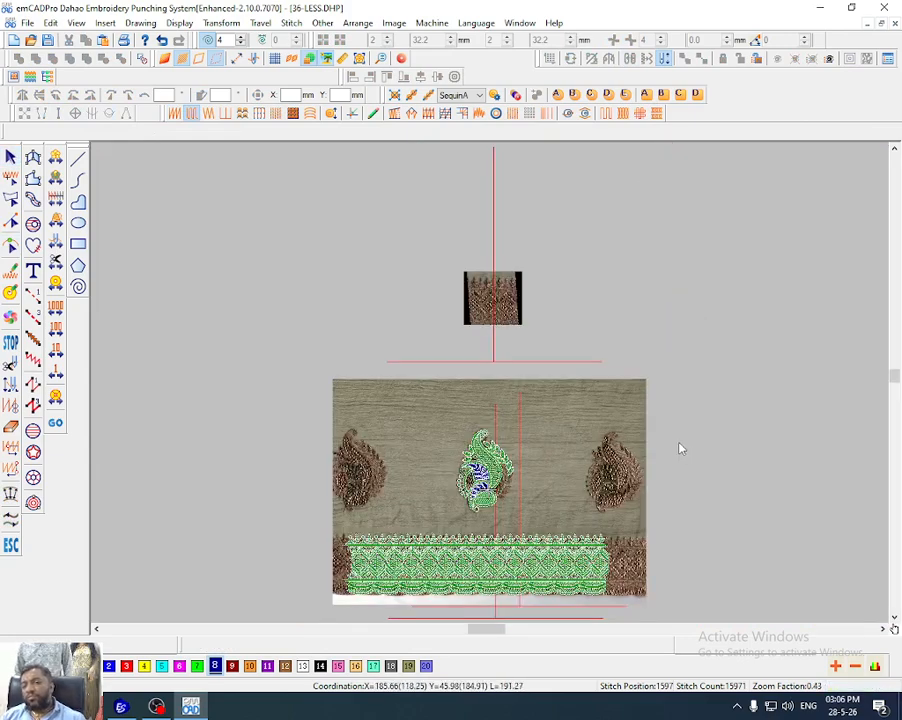